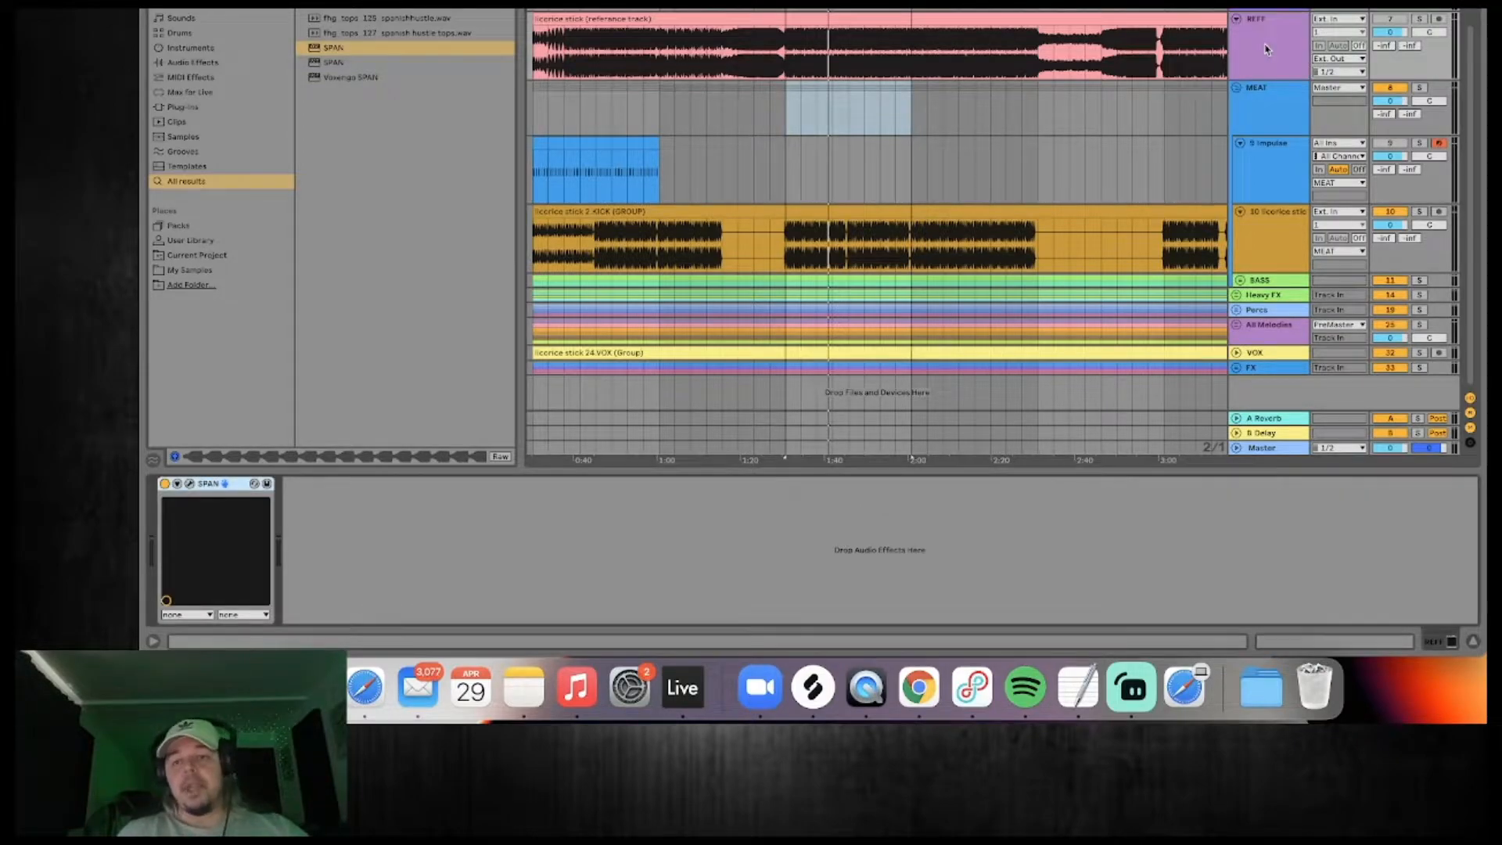
# View the output routing options available for the licorice stick reference track.
pyautogui.click(1344, 60)
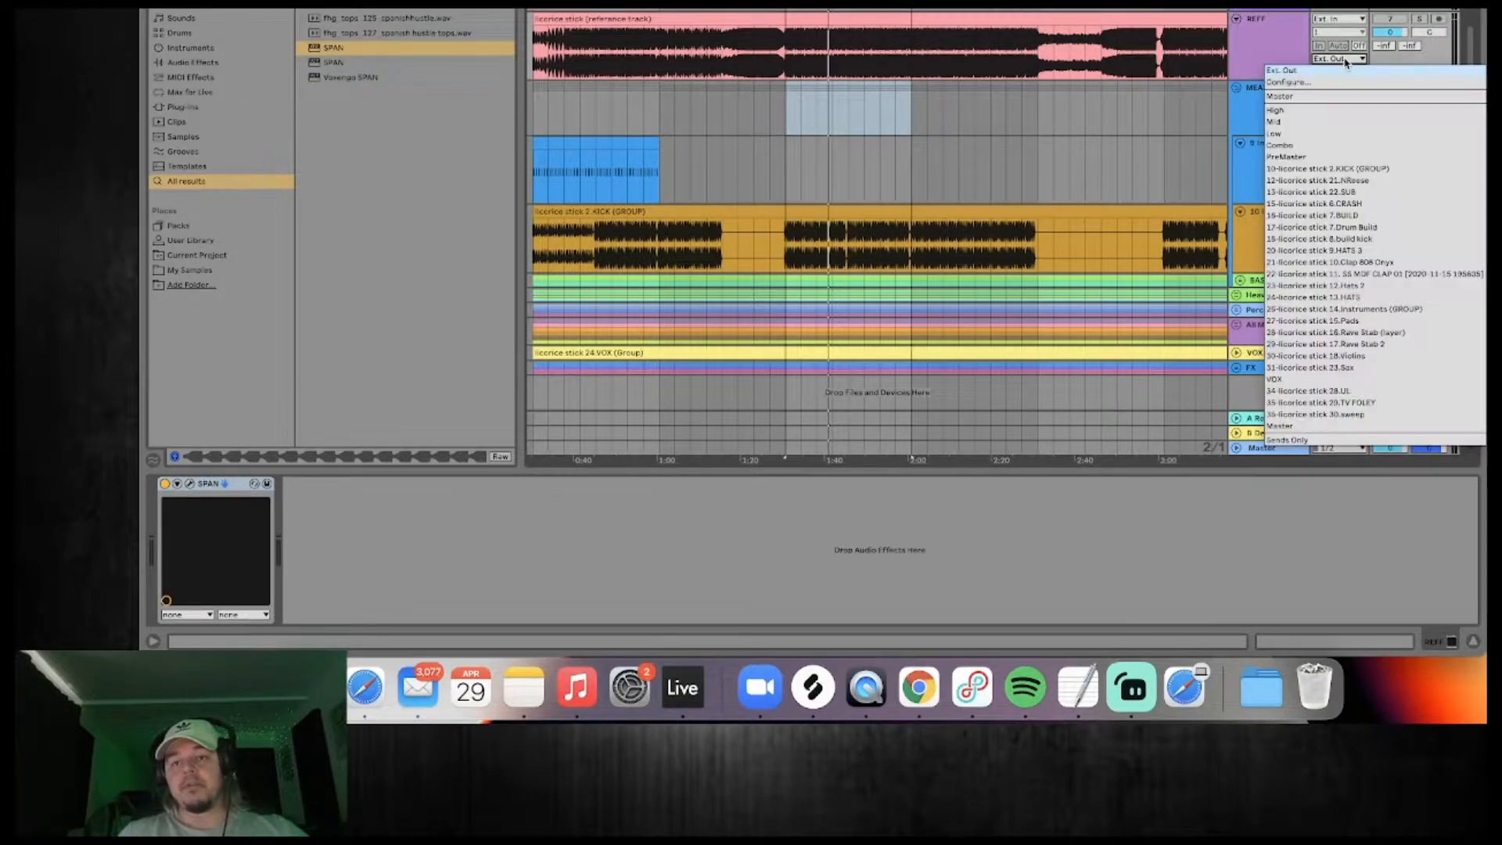
pyautogui.click(1292, 37)
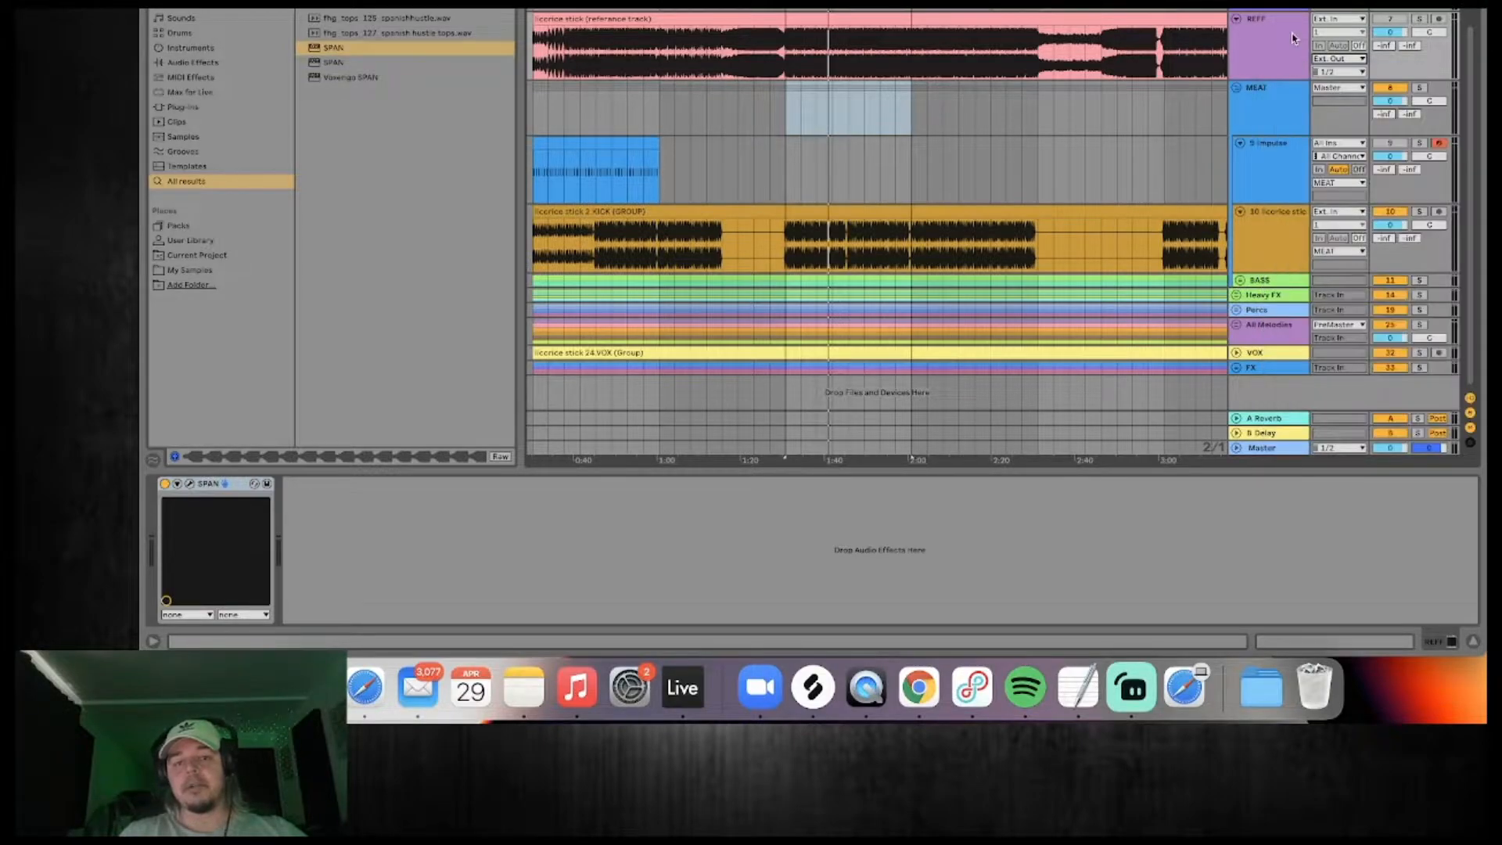
# Unfold the MEAT group and audition it in solo.
pyautogui.click(1237, 89)
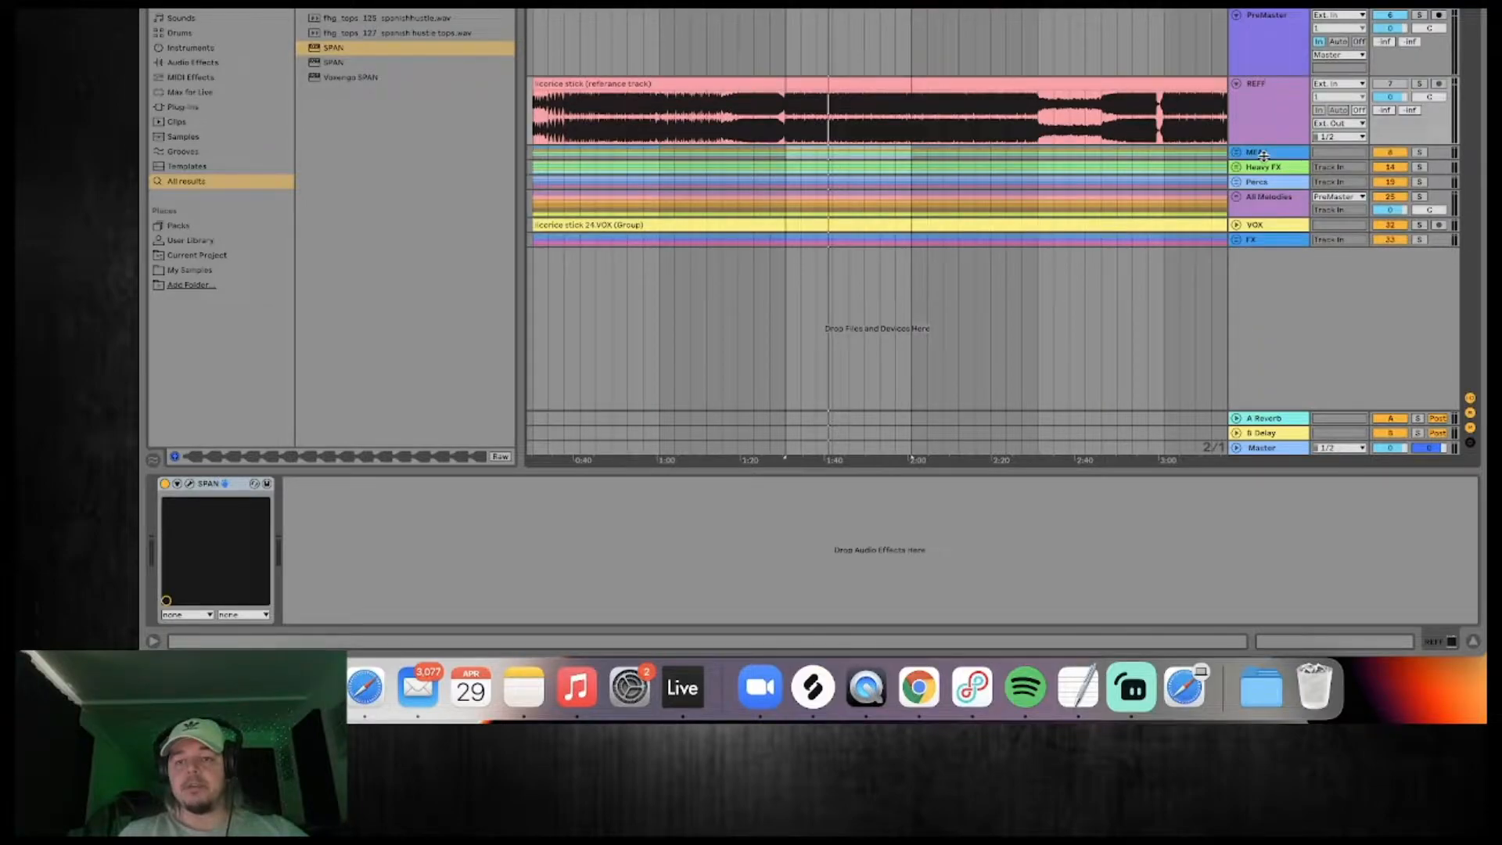
pyautogui.click(1236, 153)
pyautogui.scroll(-1, 1283, 157)
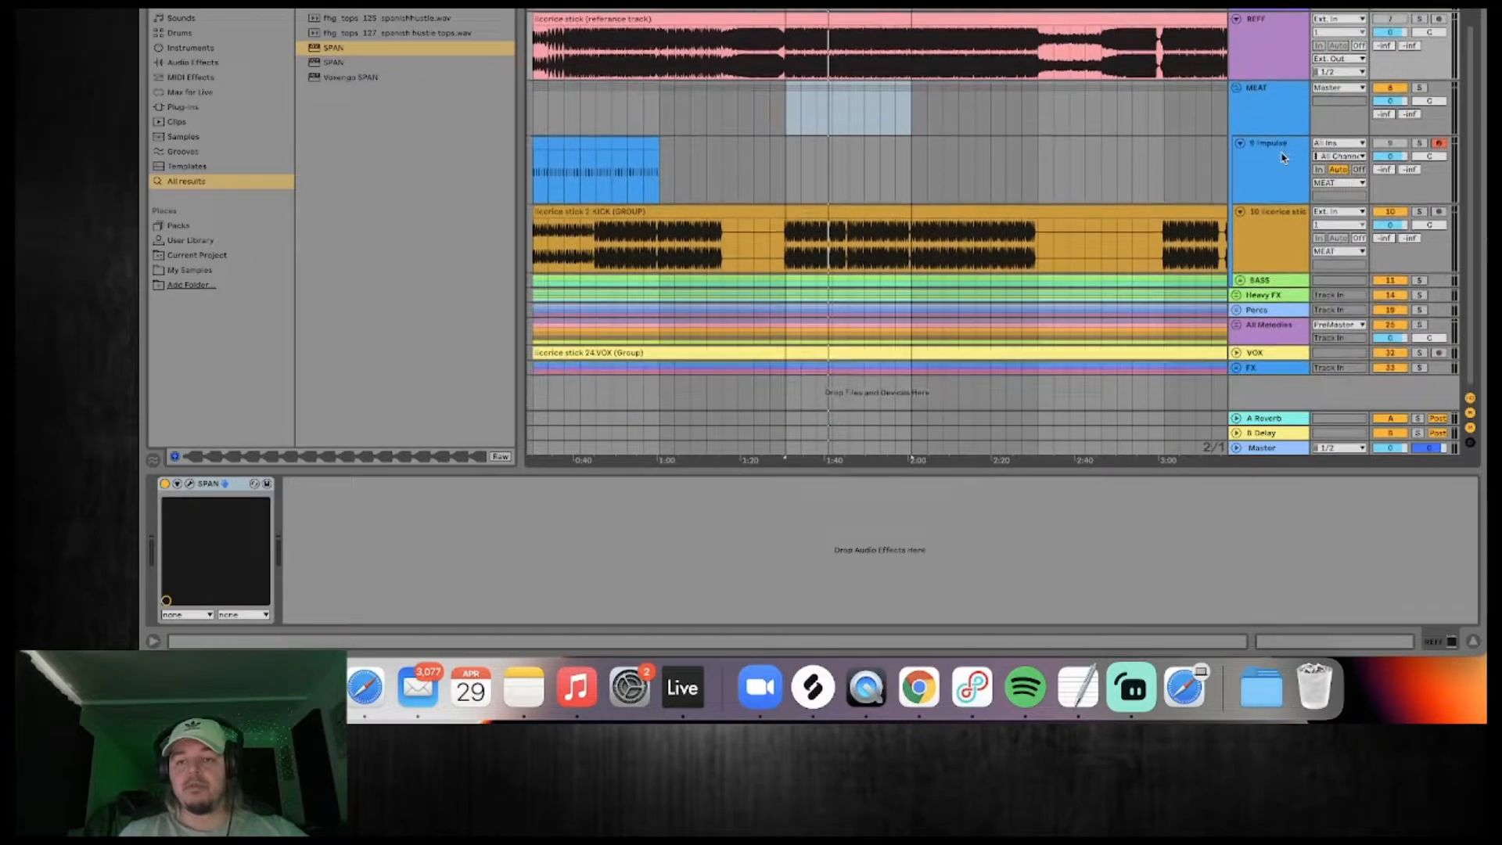
pyautogui.click(1274, 115)
pyautogui.click(1418, 89)
pyautogui.press('space')
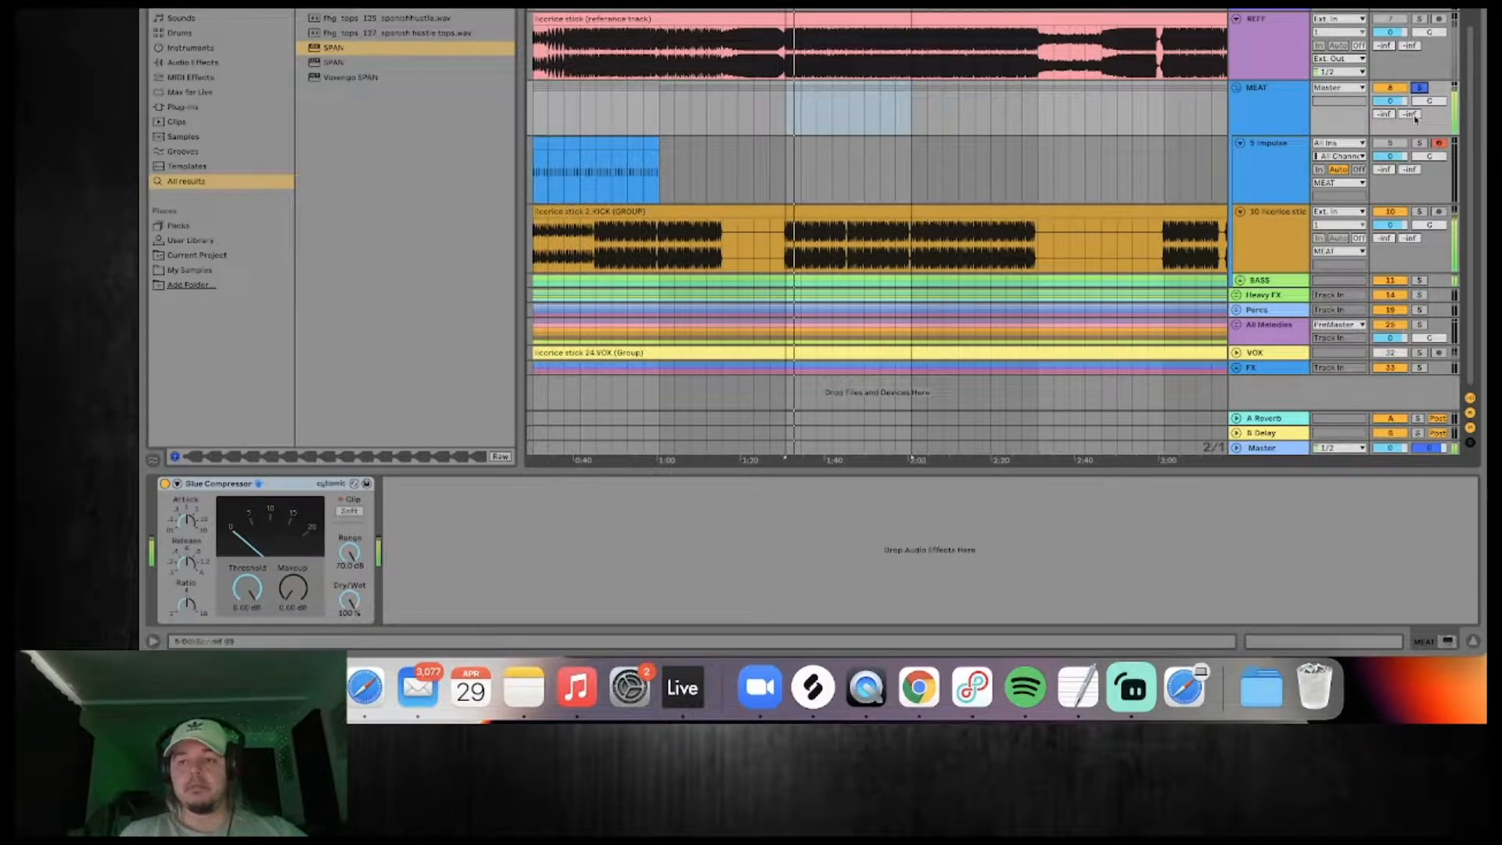
pyautogui.click(1420, 89)
# Unfold the Heavy FX group and audition it in solo over the first build section.
pyautogui.click(1237, 295)
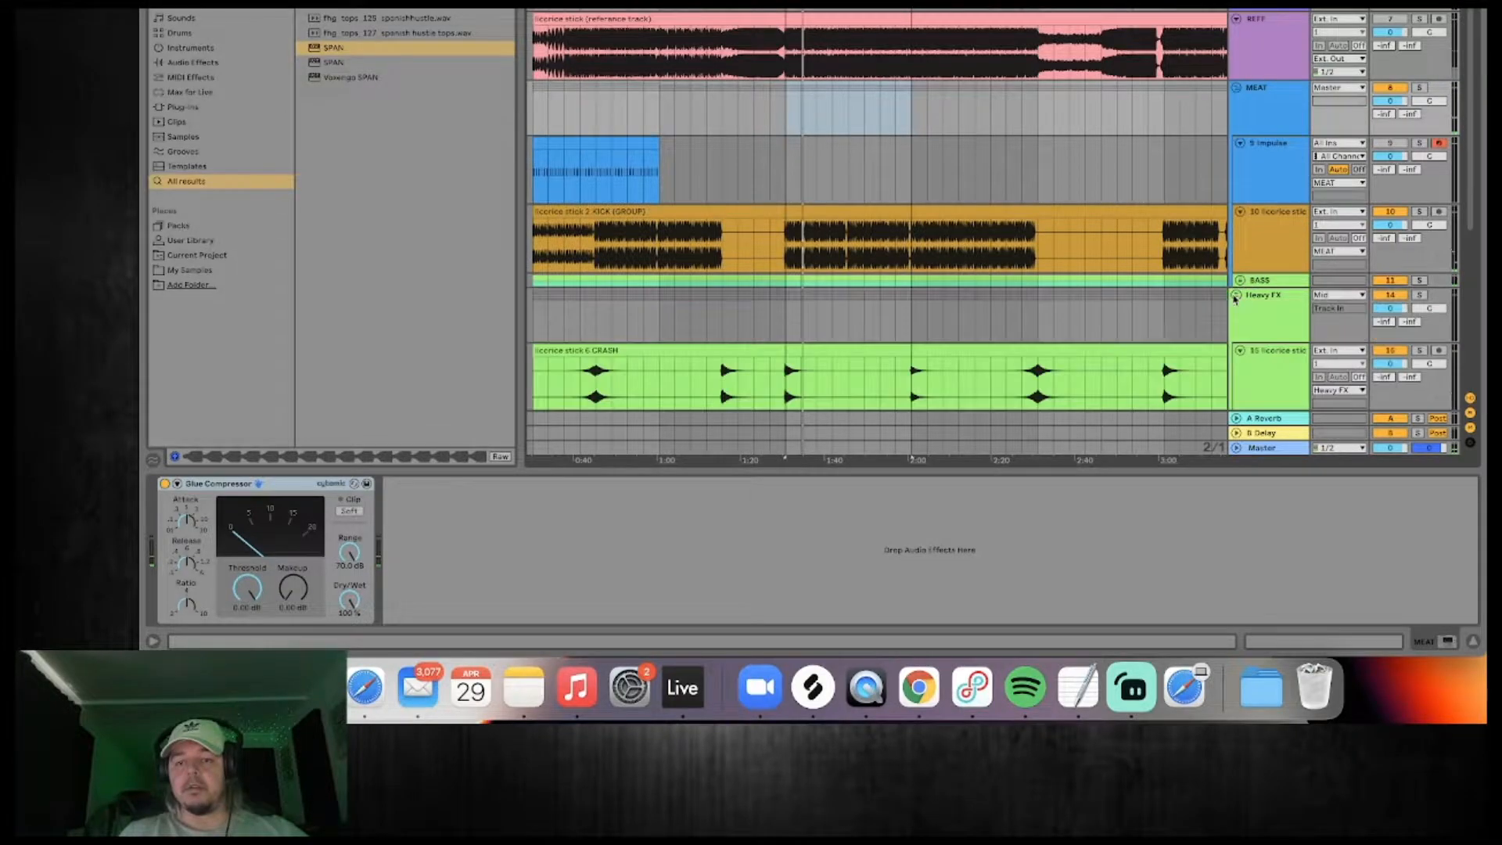
pyautogui.scroll(-6, 1286, 220)
pyautogui.click(912, 210)
pyautogui.click(1249, 166)
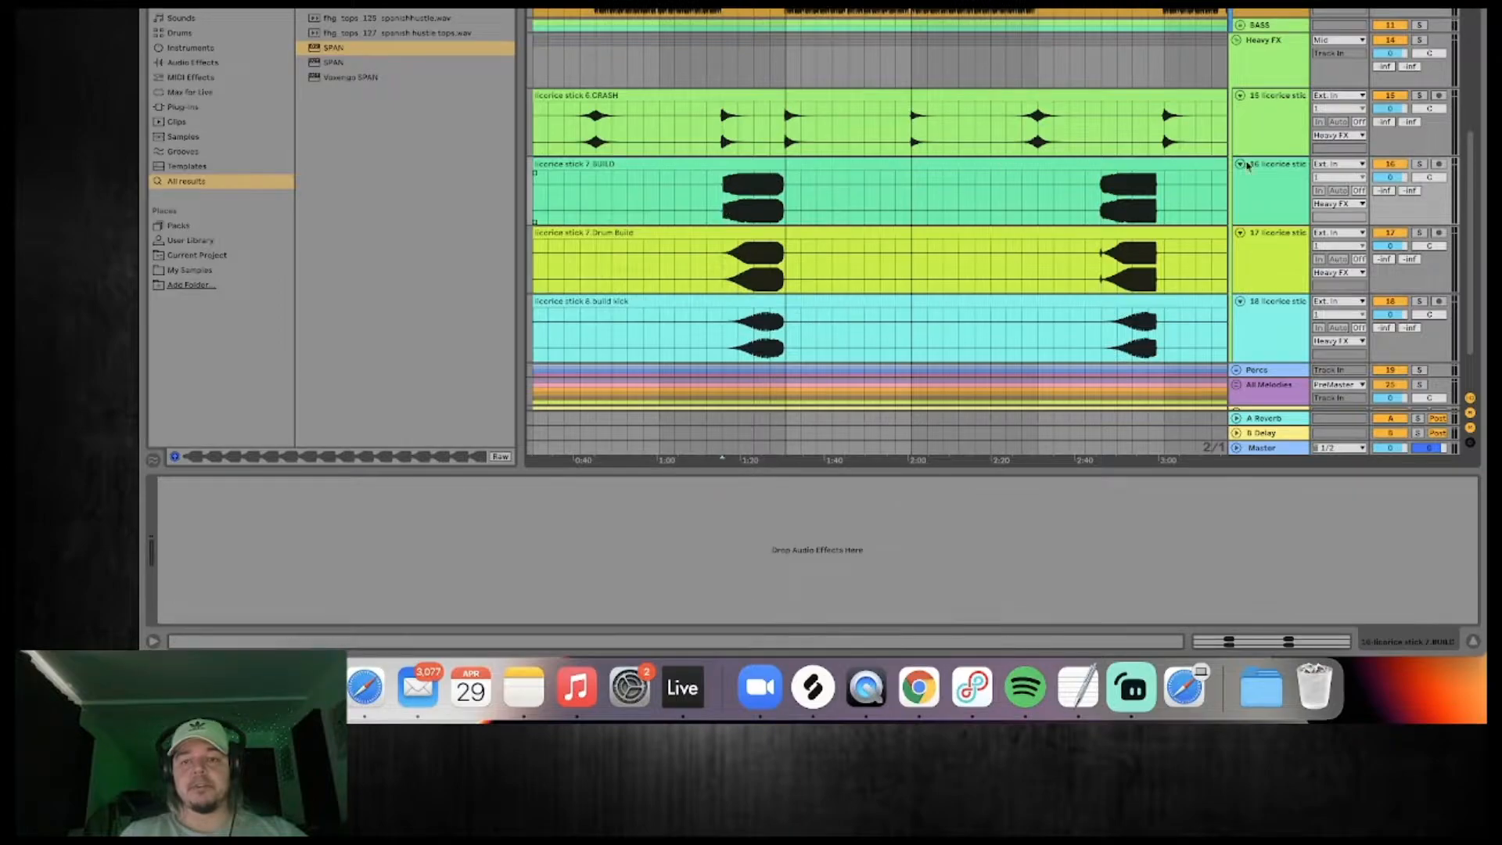
pyautogui.click(1416, 42)
pyautogui.press('space')
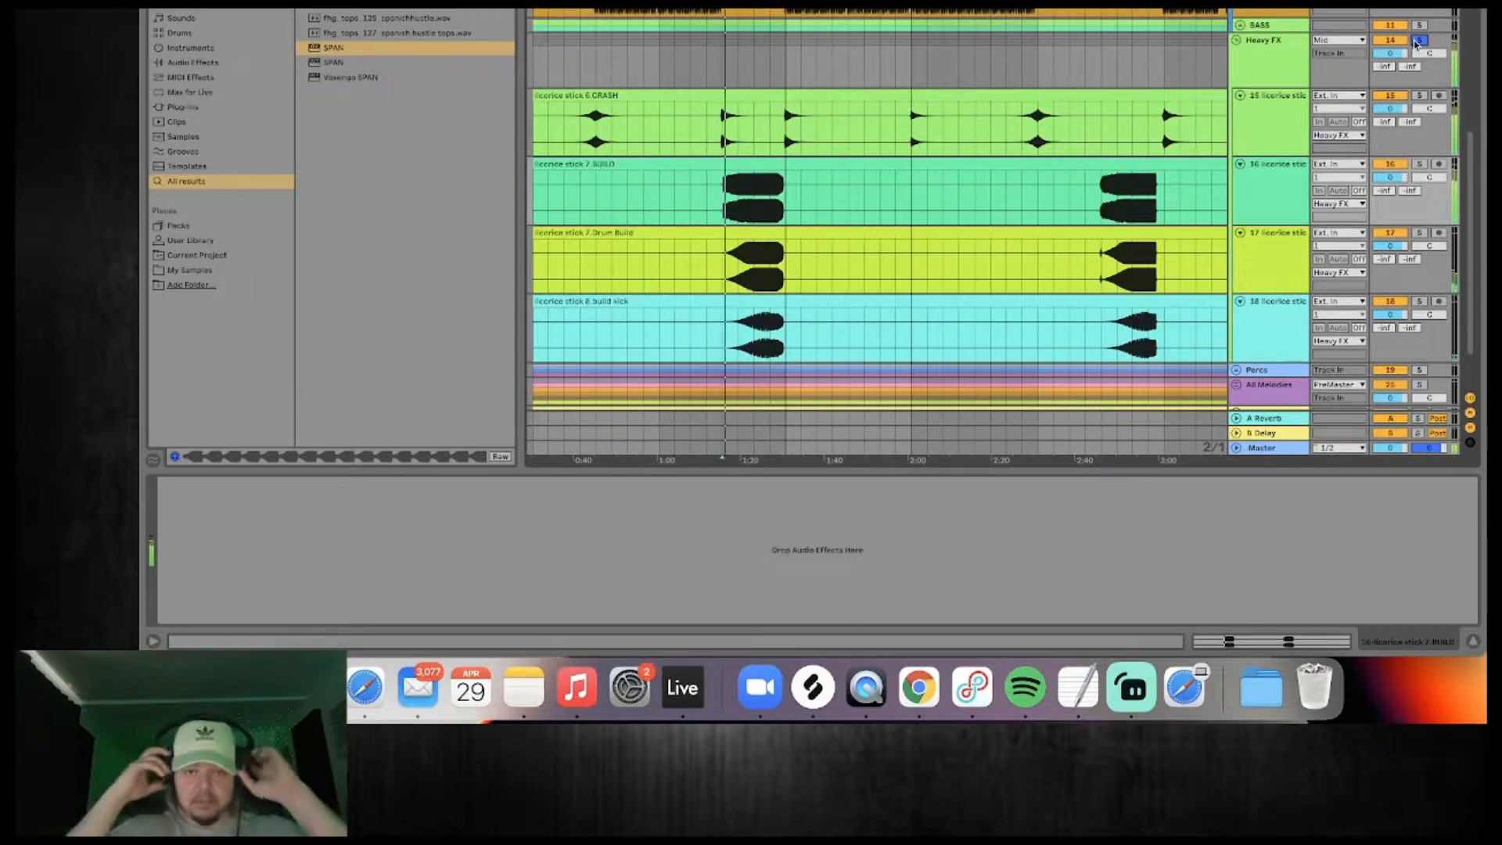
pyautogui.click(755, 129)
pyautogui.click(772, 131)
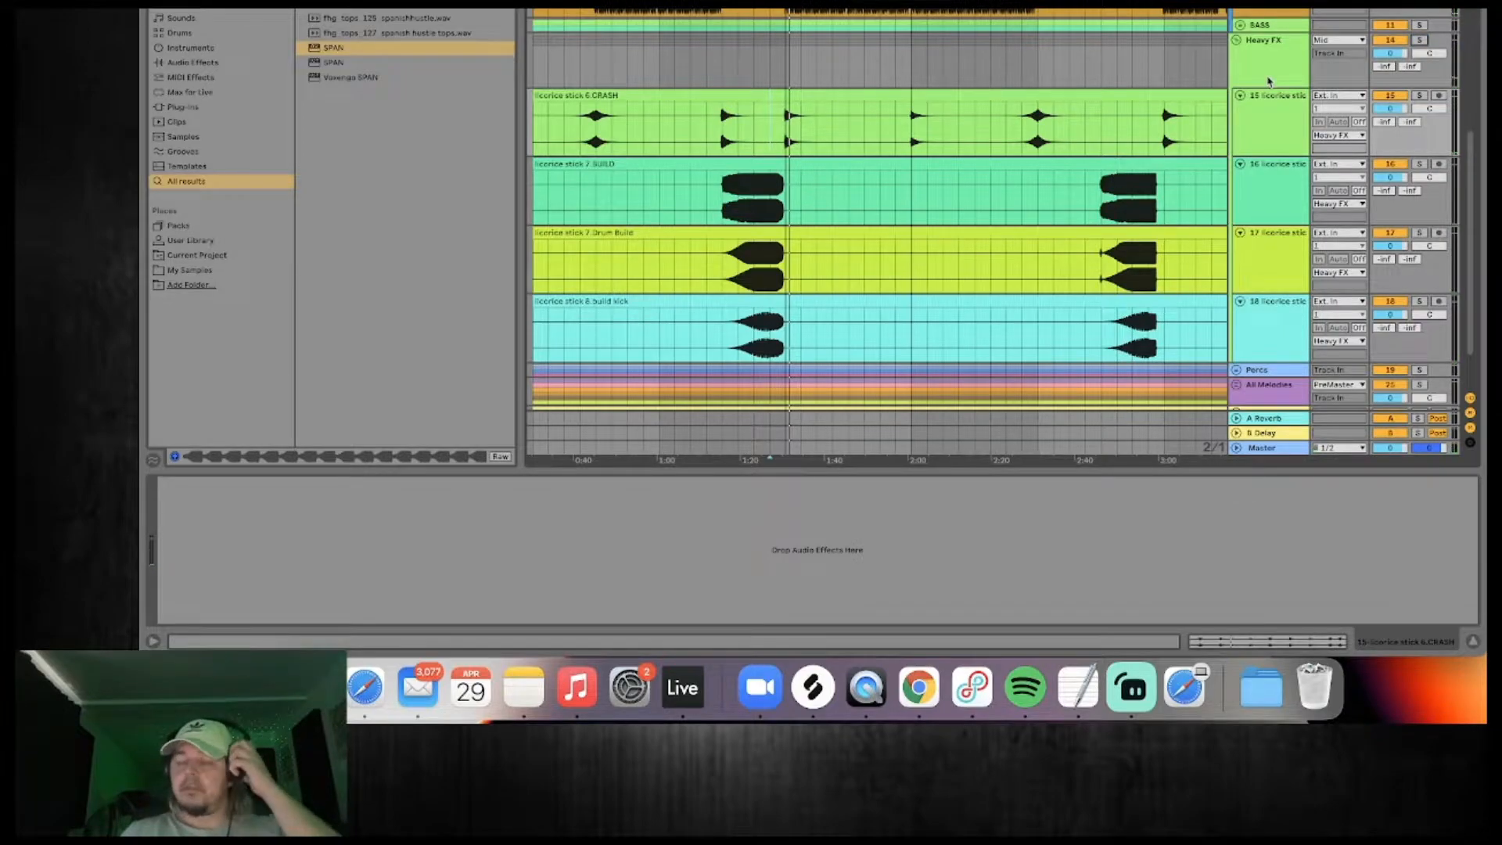
# Place the insert marker at the start of the first build and fold the Heavy FX group.
pyautogui.click(1242, 51)
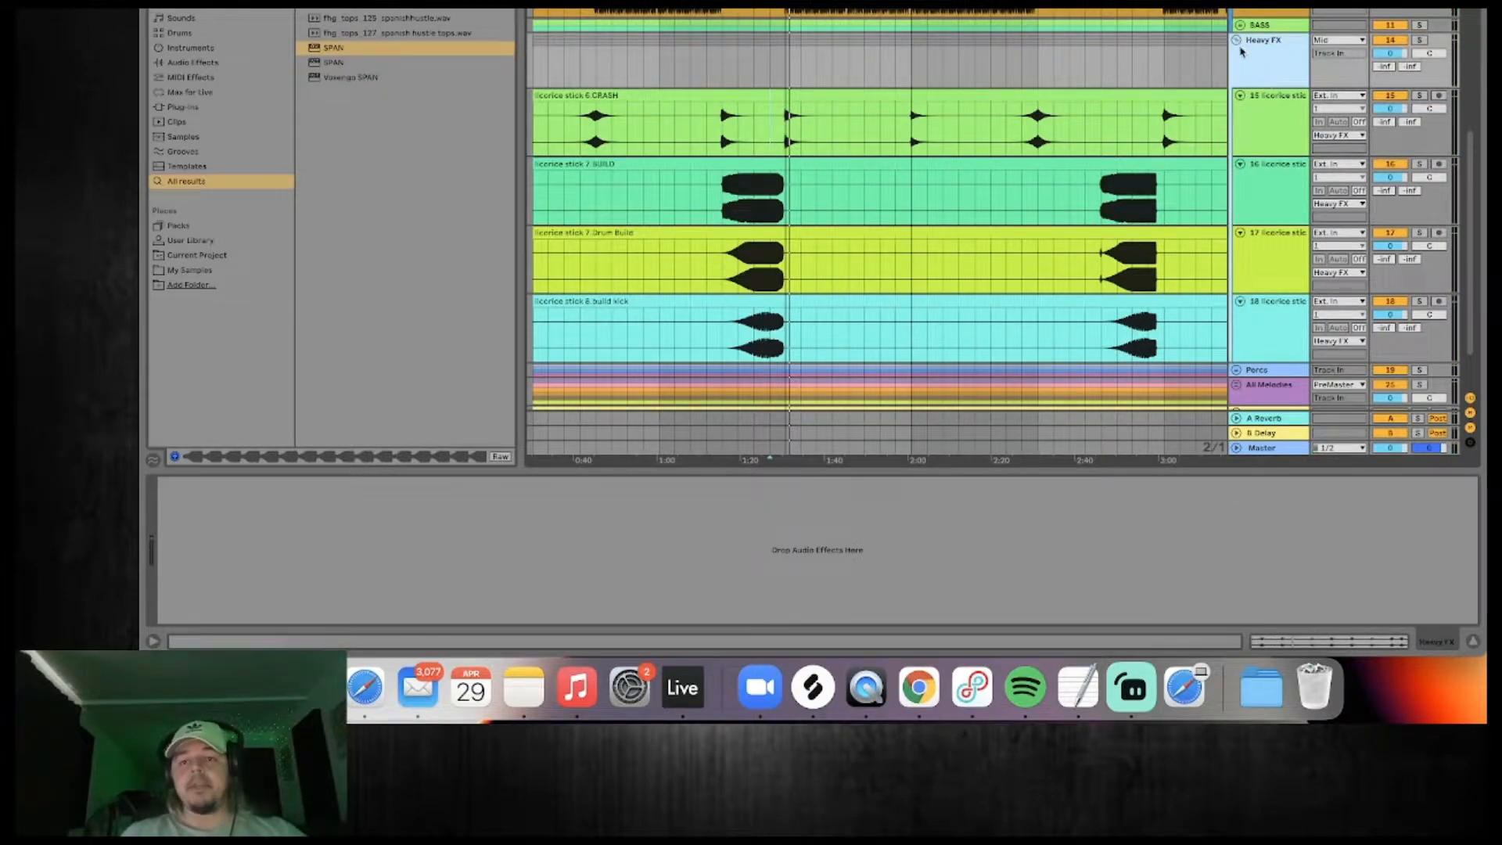
pyautogui.click(726, 205)
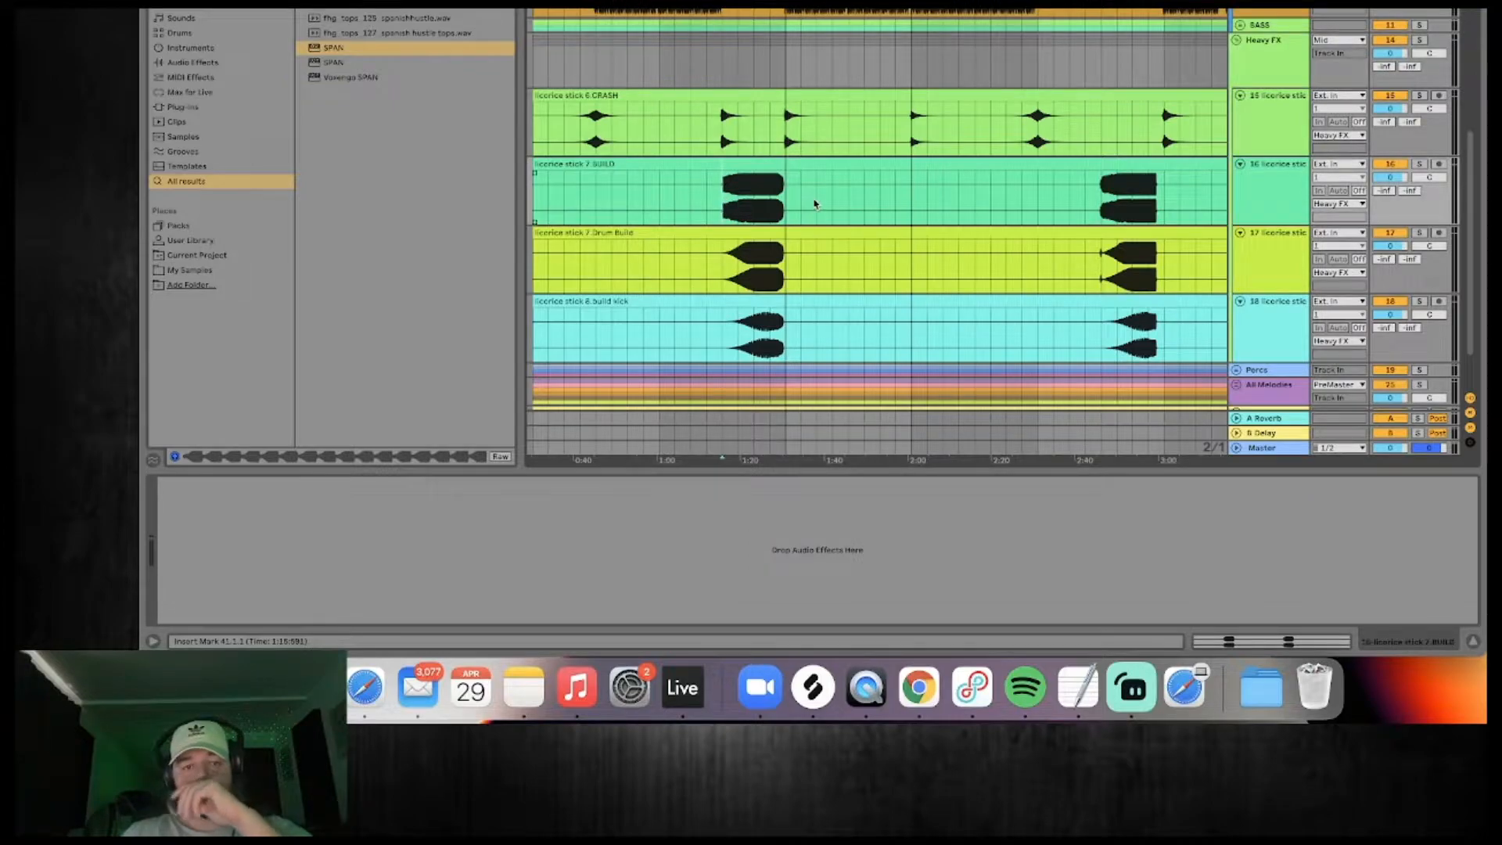
pyautogui.click(1258, 56)
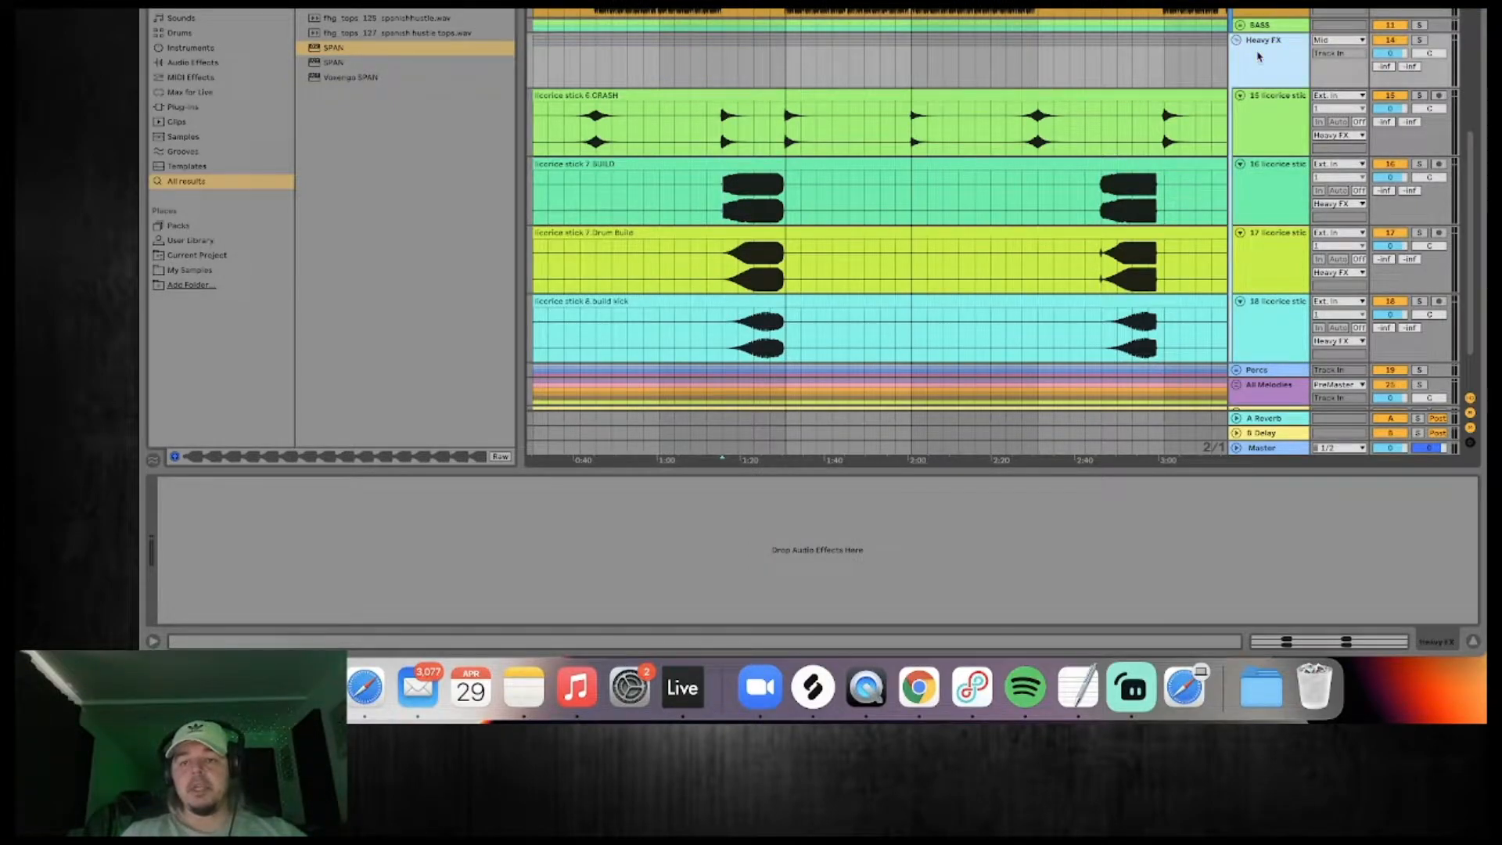
pyautogui.click(1236, 43)
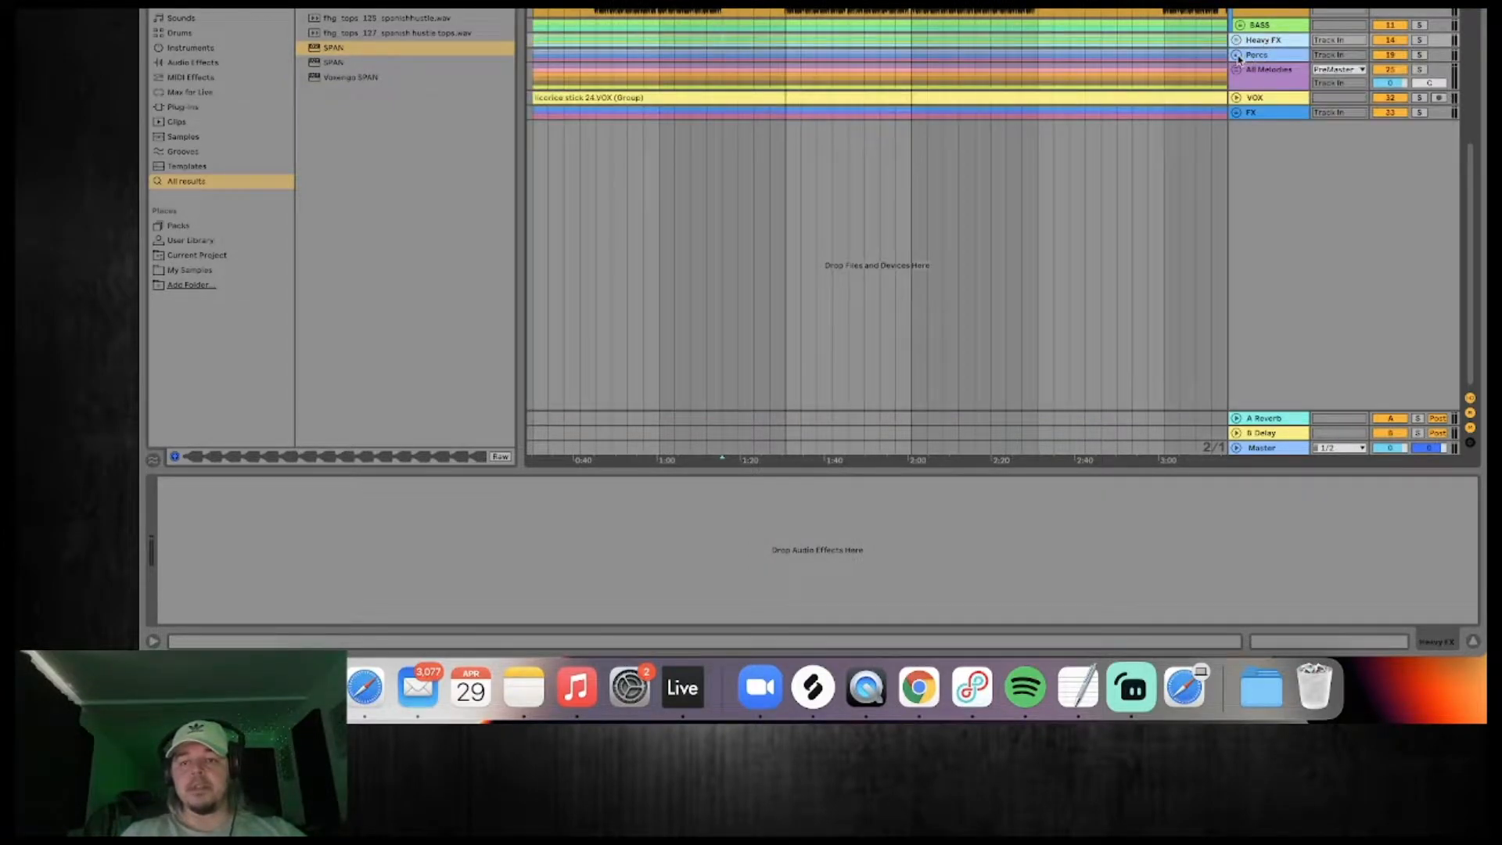
# Unfold the Percs group and audition its hats and claps in solo over the drop section.
pyautogui.click(1236, 55)
pyautogui.click(902, 3)
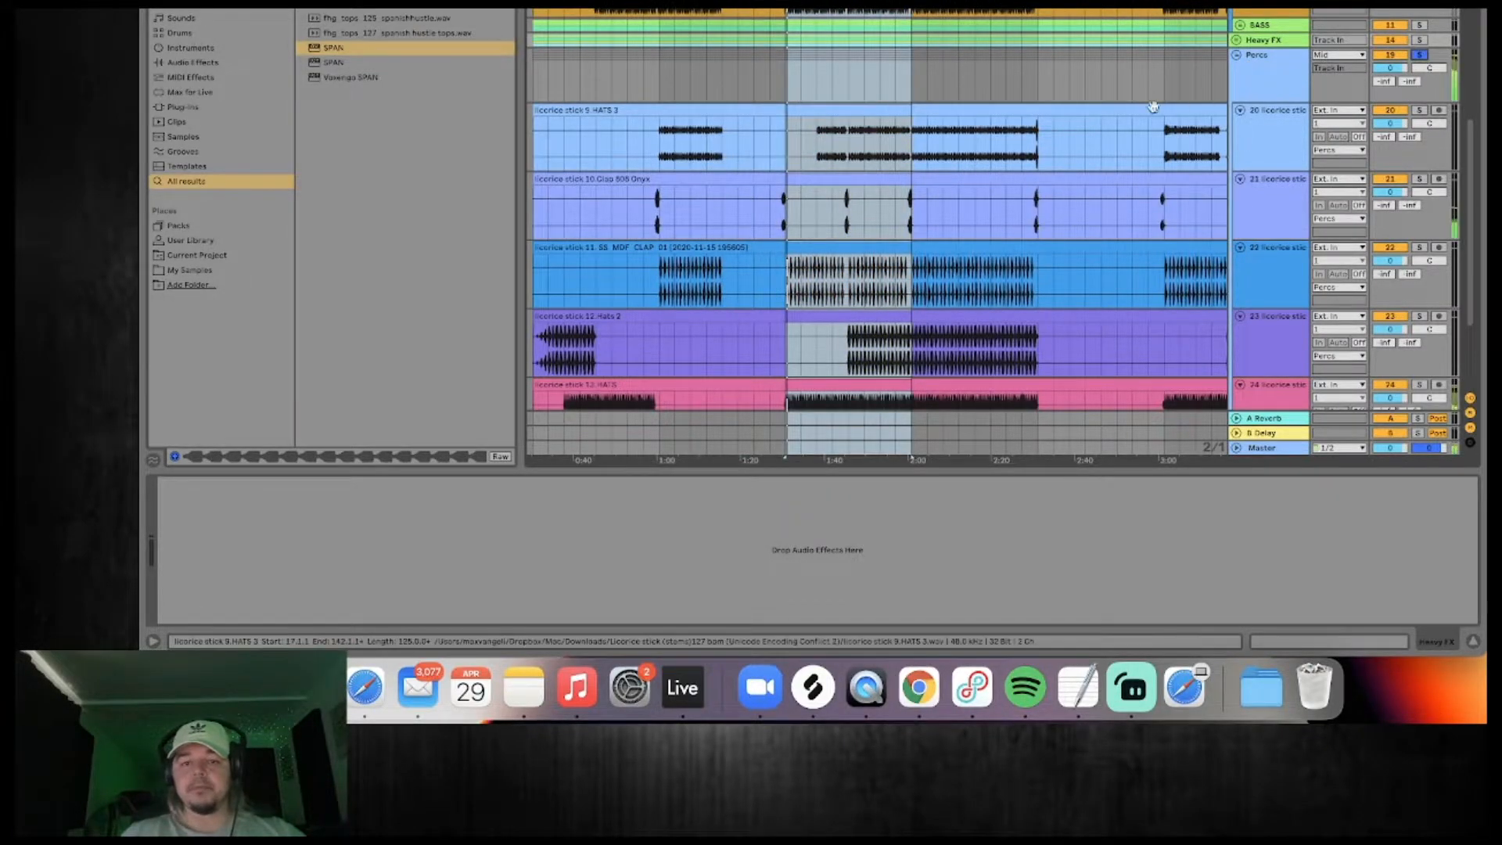
pyautogui.scroll(-3, 1115, 113)
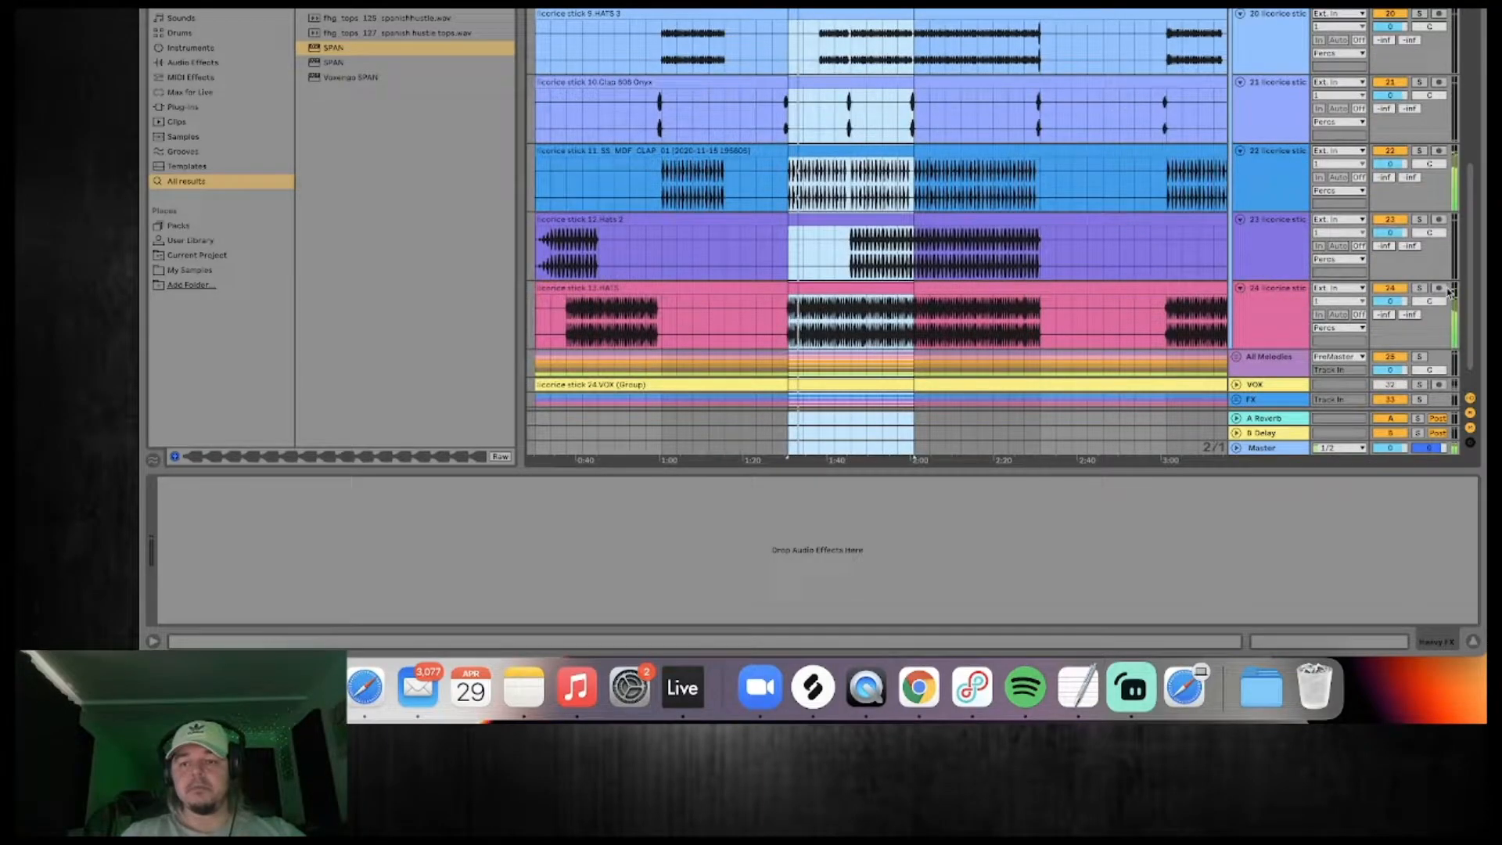
pyautogui.click(1375, 288)
pyautogui.click(1371, 288)
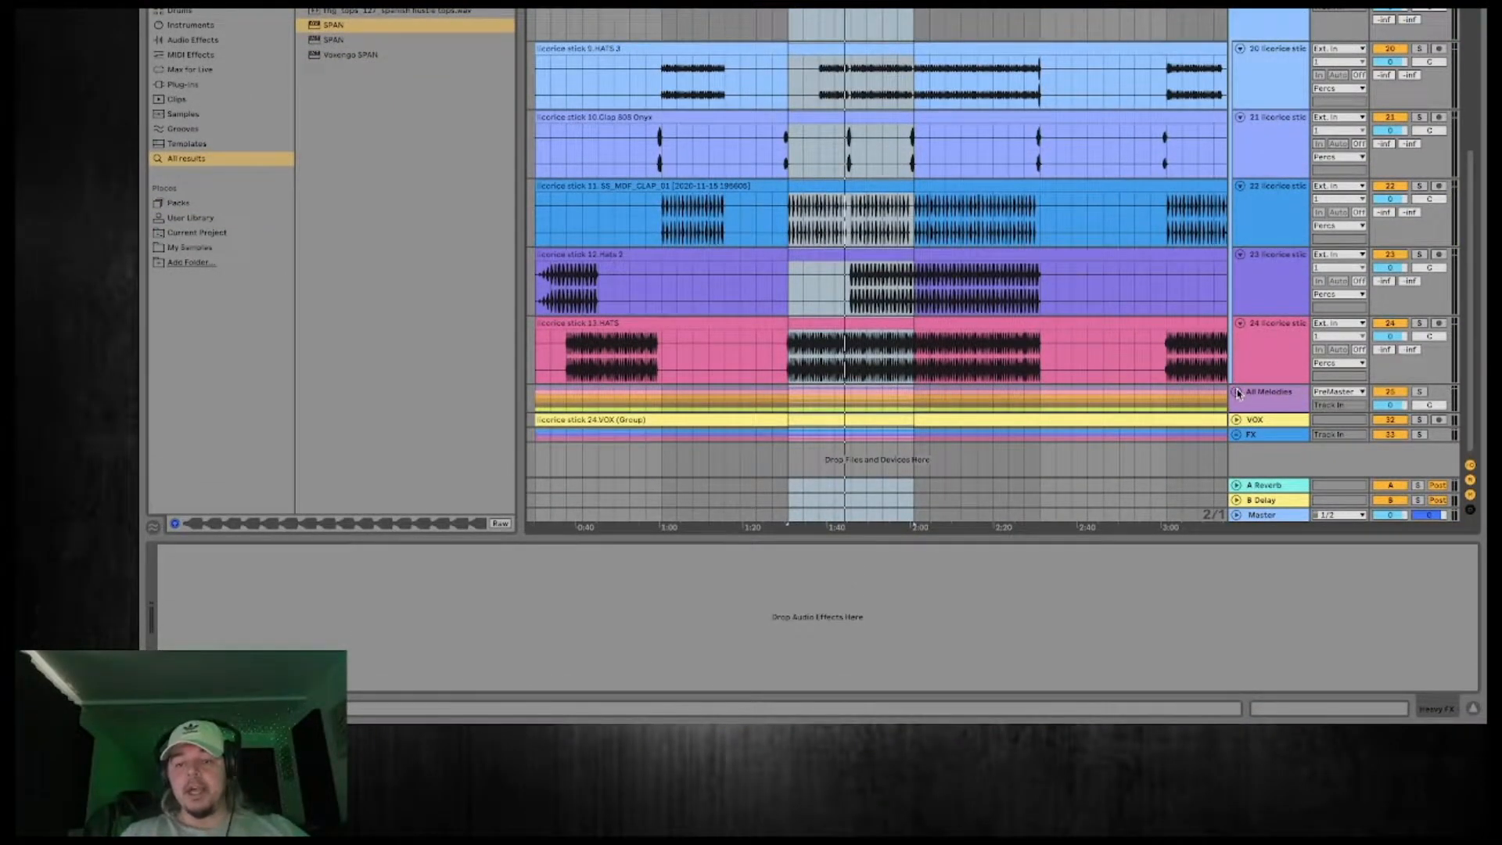
# Unfold the All Melodies group and audition the group and its 14.Instruments (GROUP) track in solo.
pyautogui.click(1237, 391)
pyautogui.scroll(-5, 1307, 242)
pyautogui.click(1423, 59)
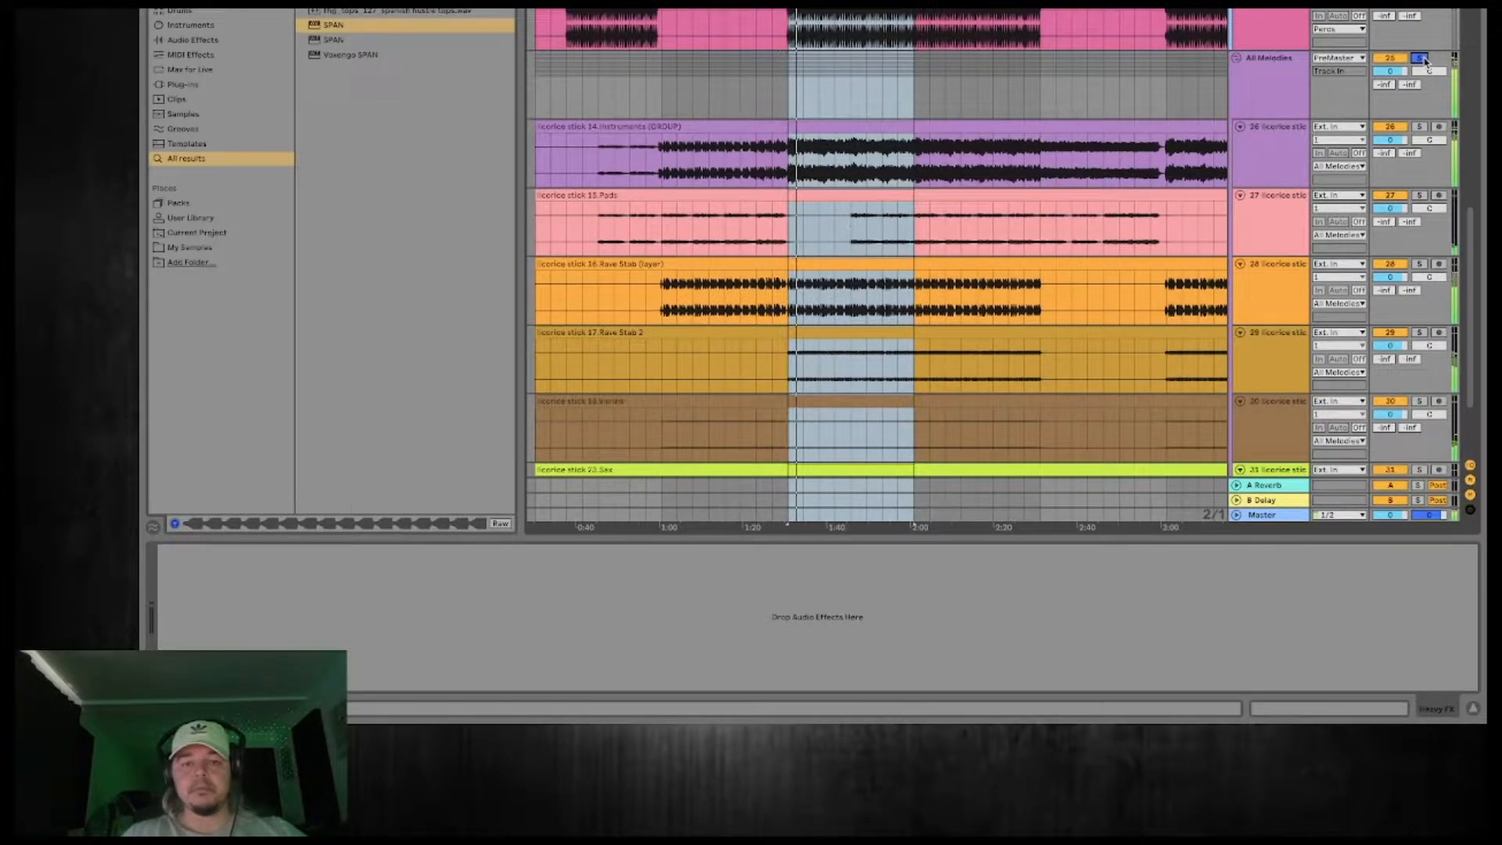
pyautogui.click(1421, 59)
pyautogui.click(1419, 126)
pyautogui.click(1420, 127)
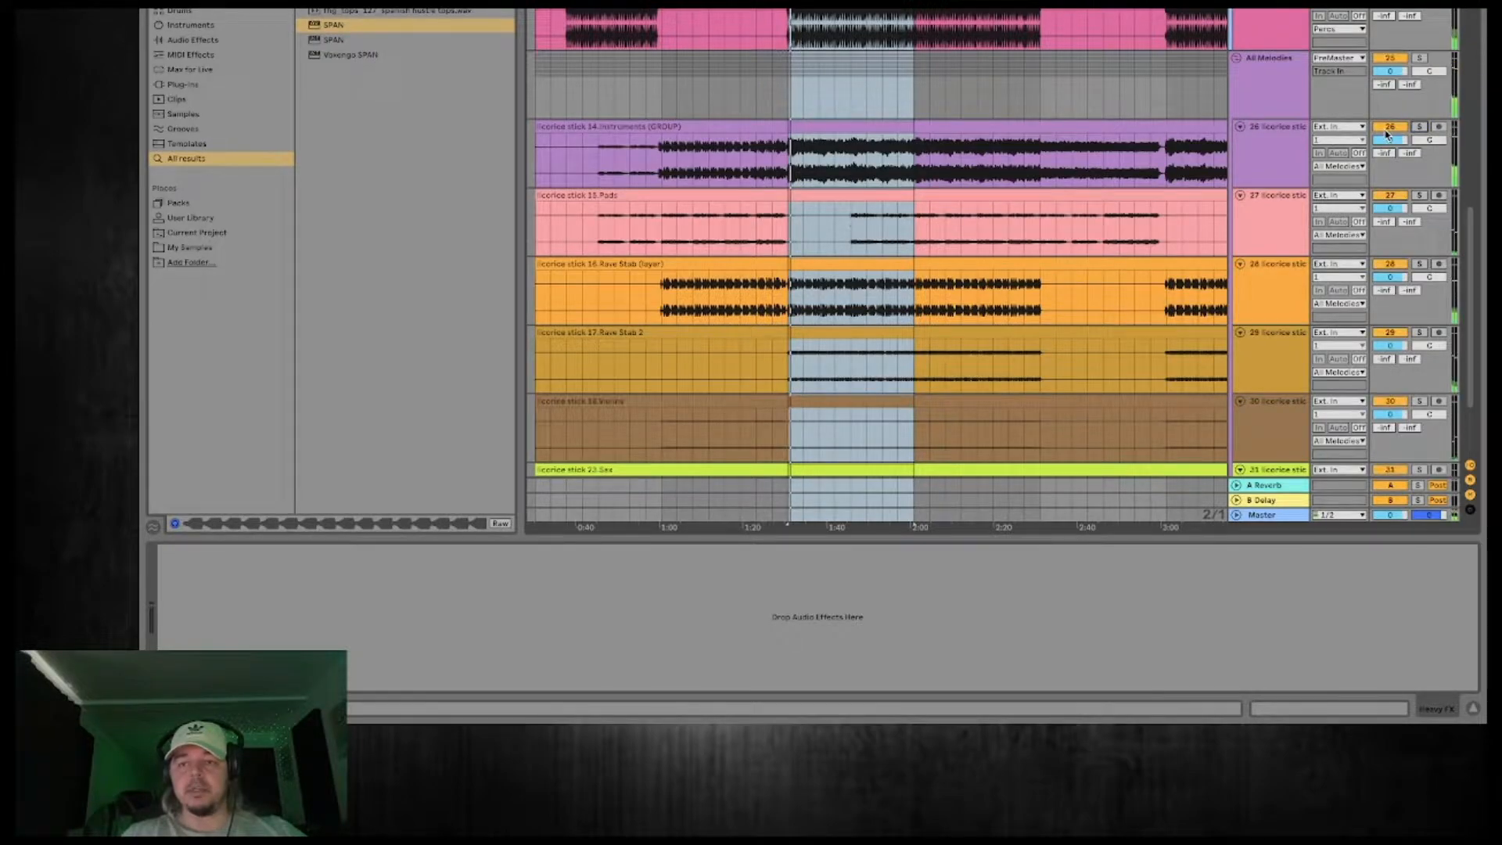
# Try the All Melodies group without the 14.Instruments (GROUP) track and undo its deletion.
pyautogui.click(1264, 141)
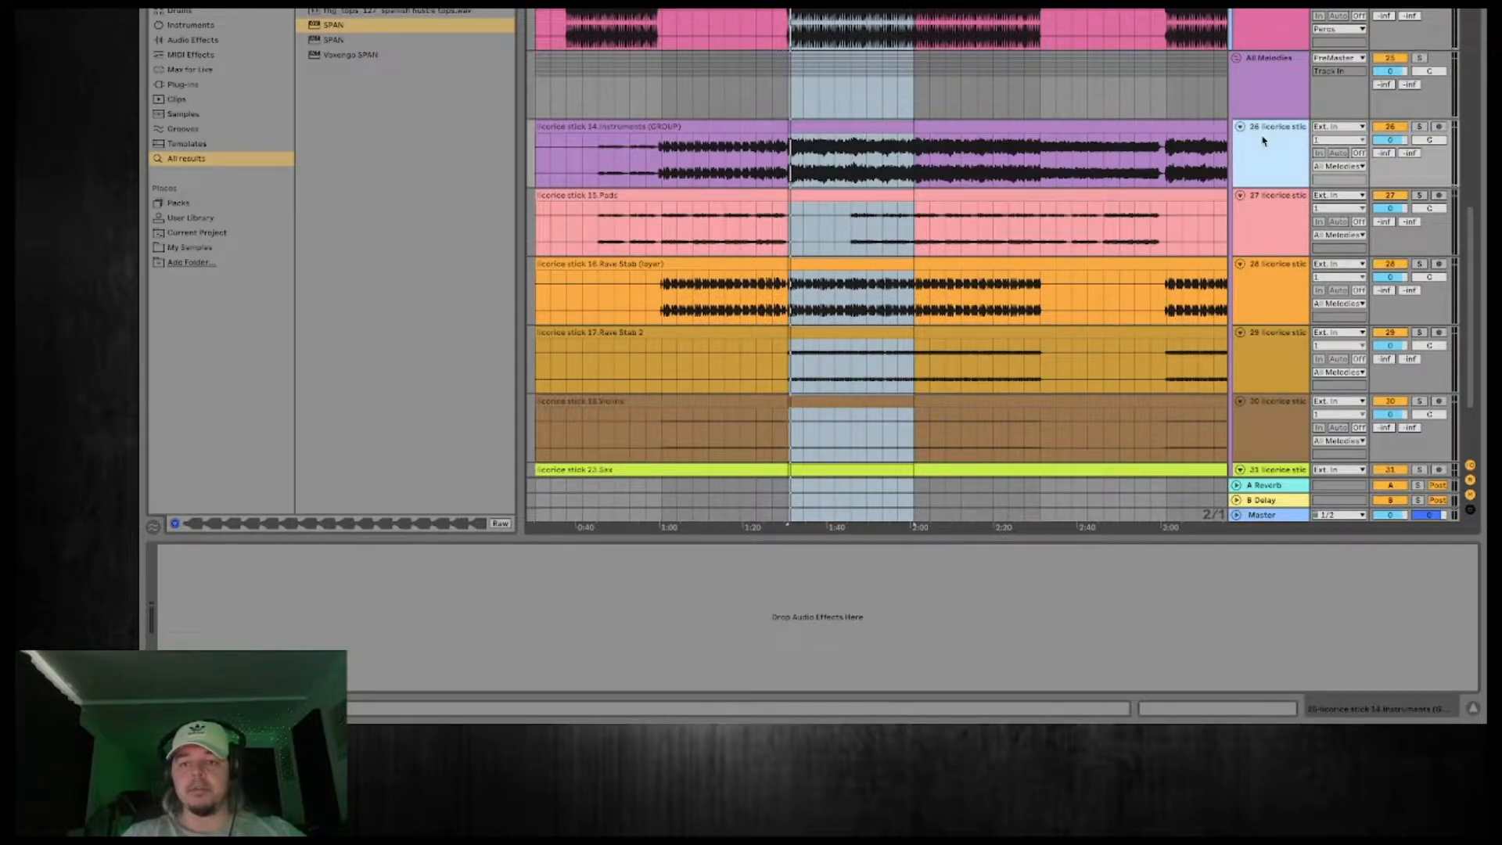
pyautogui.press('Delete')
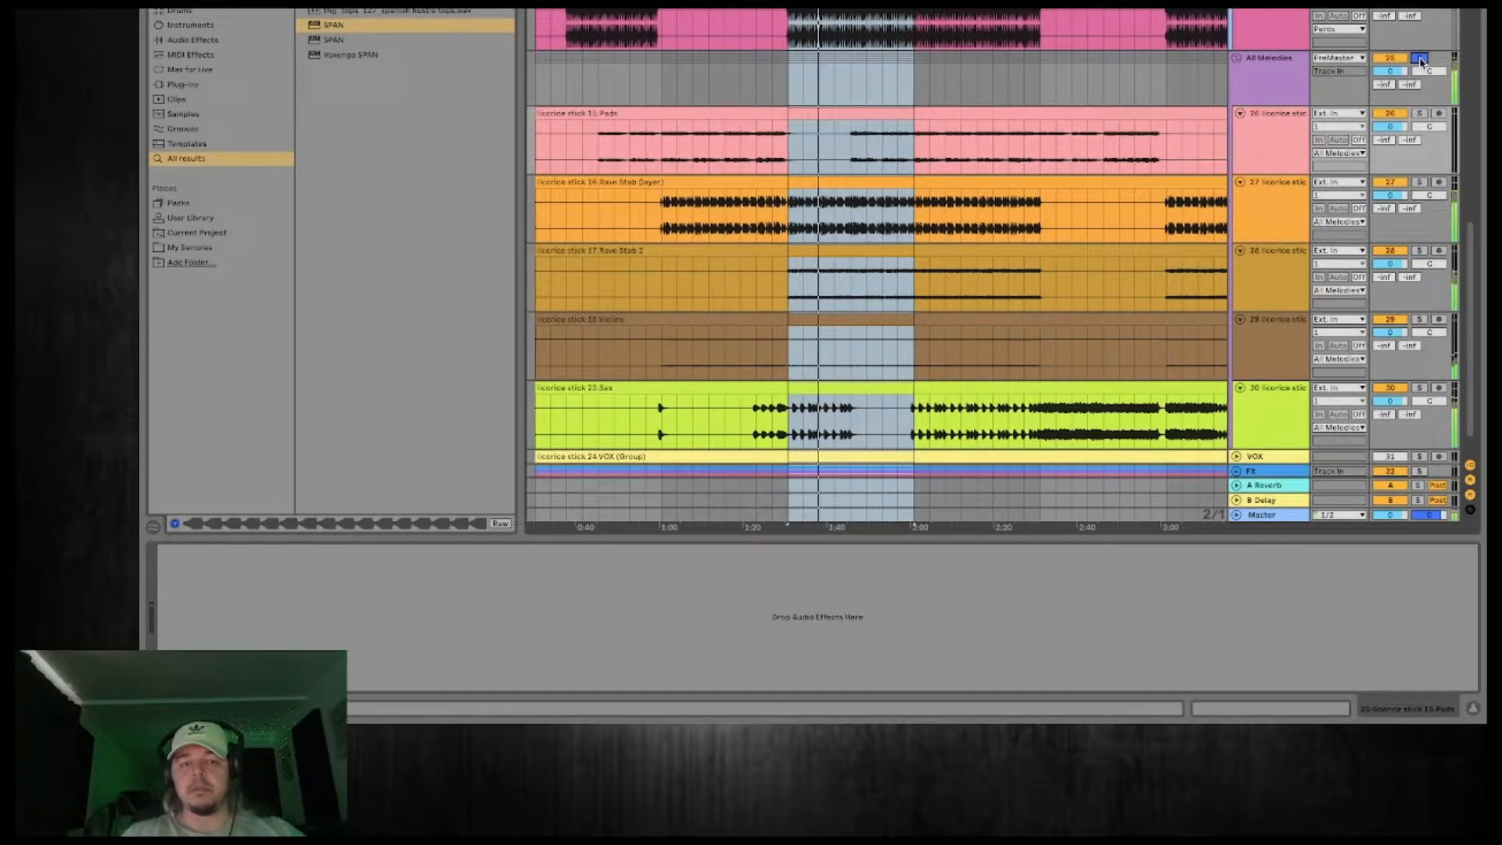
pyautogui.hotkey('ctrl', 'z')
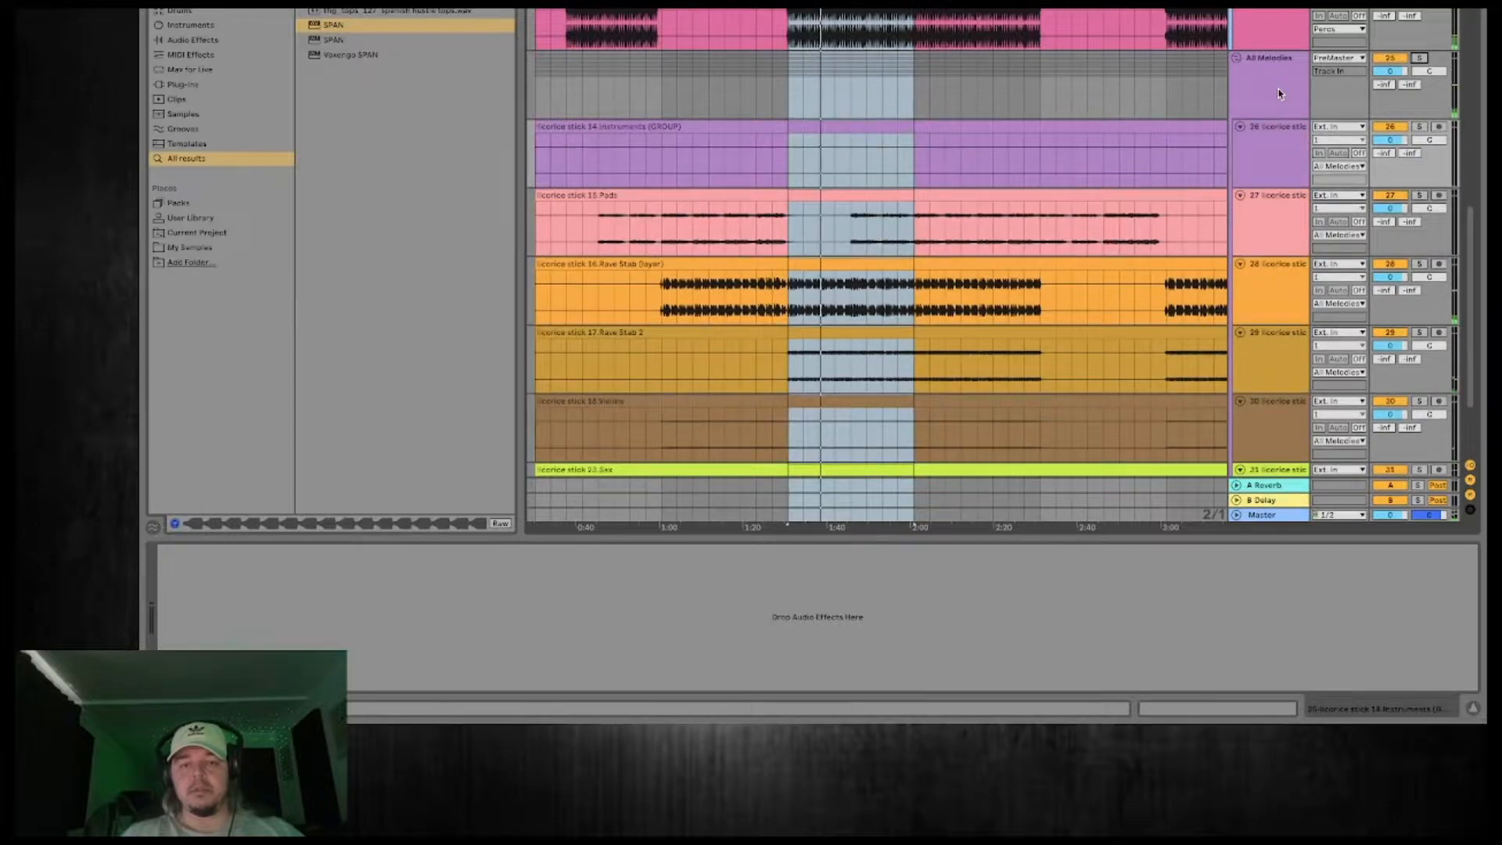
# Audition the 14.Instruments (GROUP) track in solo and delete it from the All Melodies group.
pyautogui.click(1414, 127)
pyautogui.click(1418, 127)
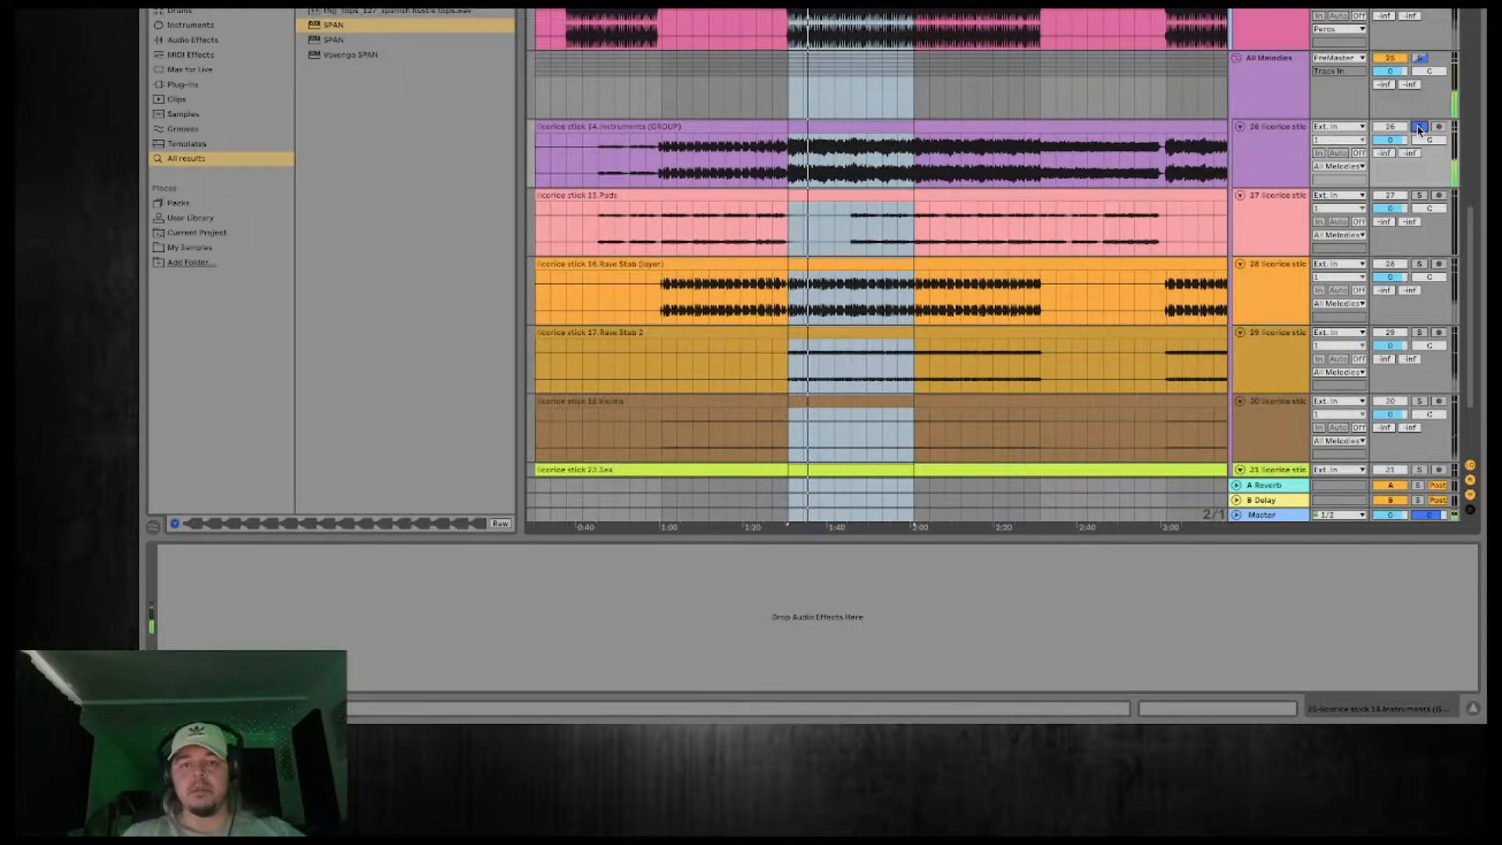
pyautogui.click(1419, 127)
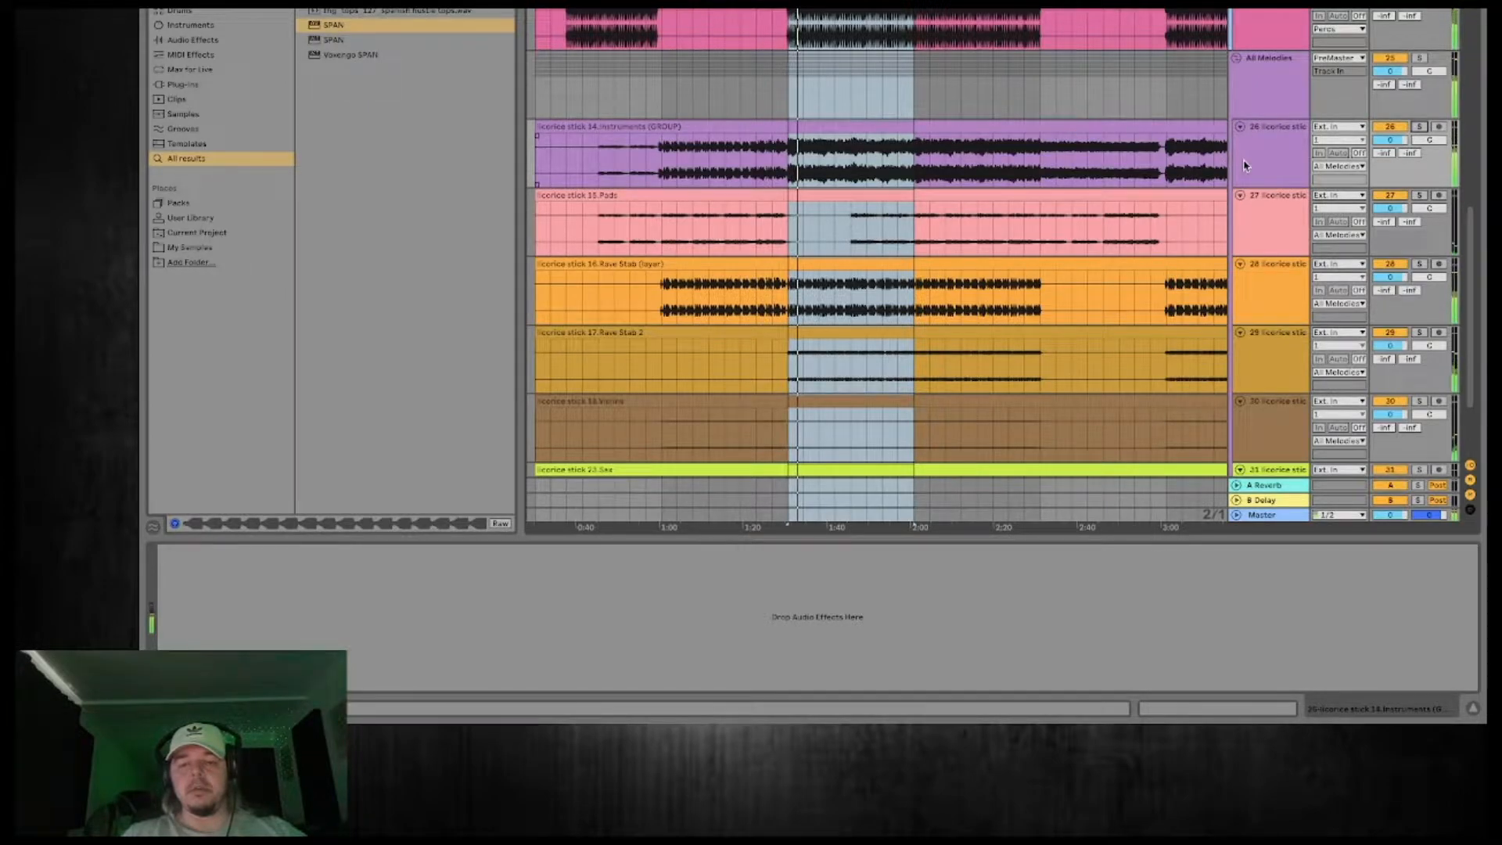
pyautogui.click(1262, 138)
pyautogui.press('Delete')
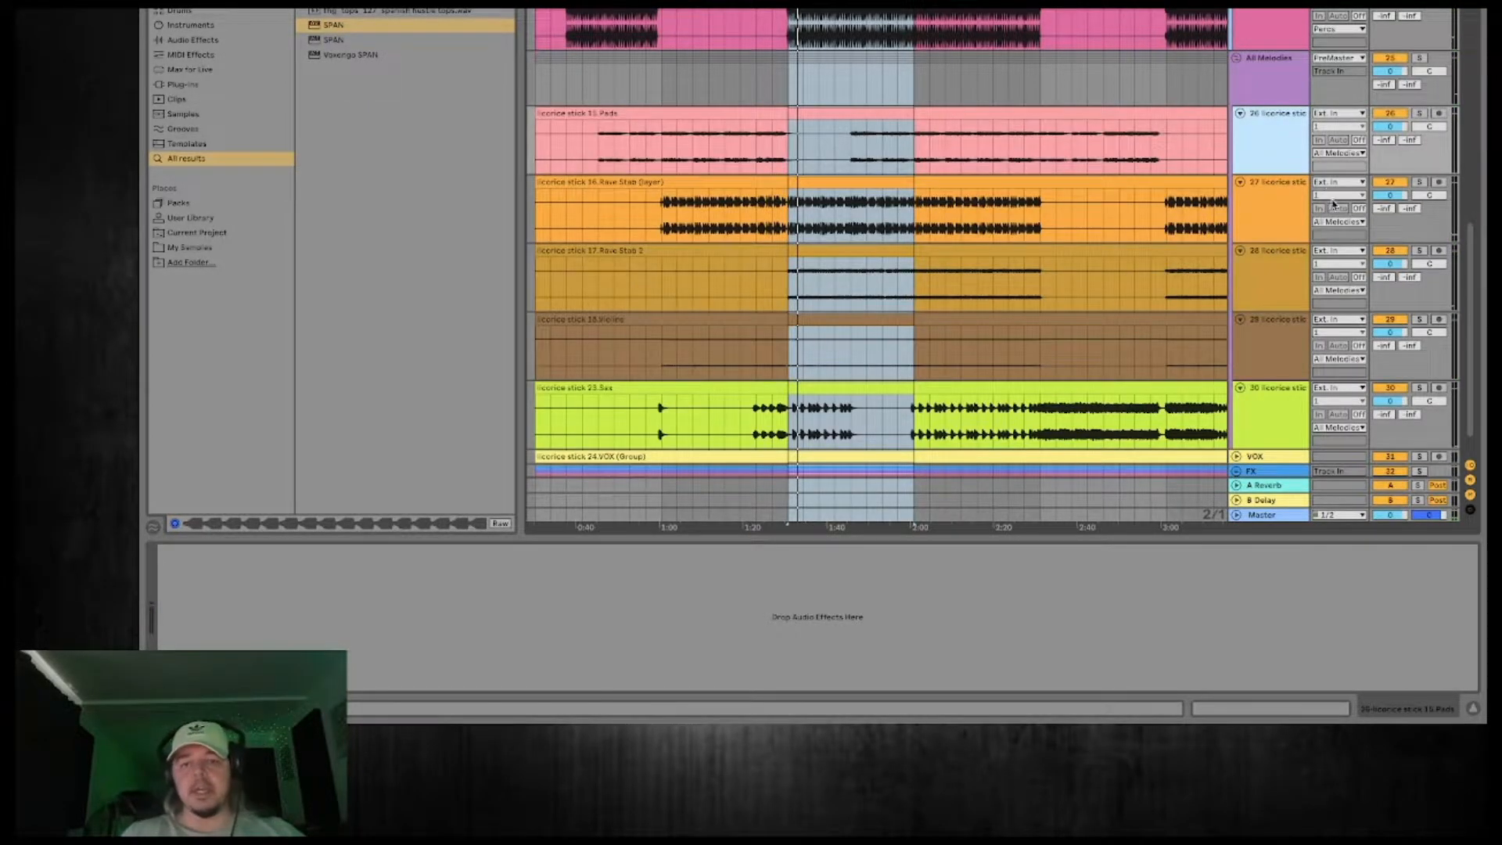
# Unfold the VOX track and FX group, and audition VOX in solo.
pyautogui.scroll(-1, 1002, 241)
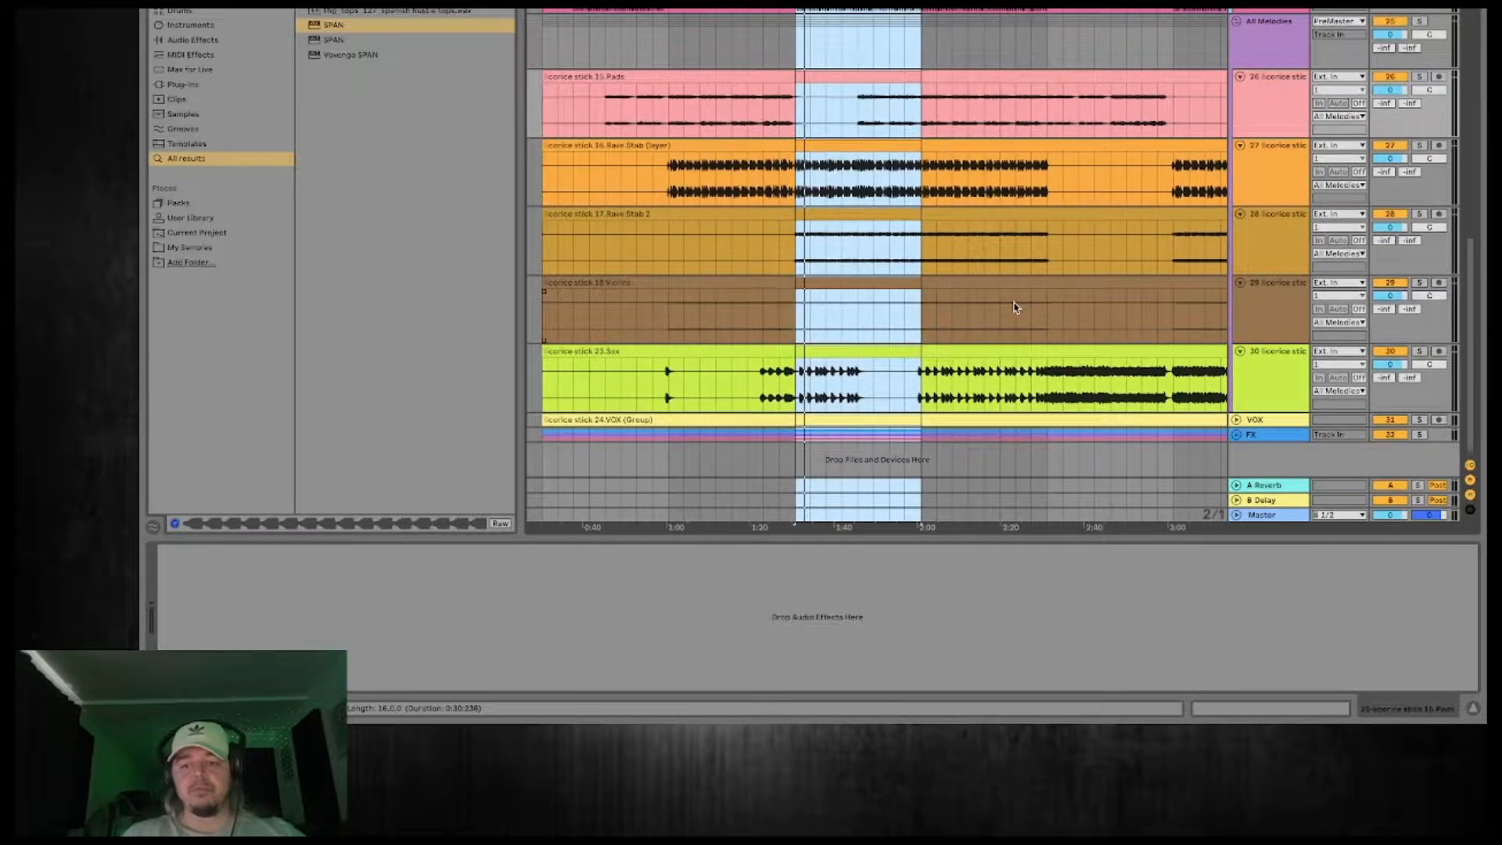
pyautogui.click(1275, 412)
pyautogui.click(1236, 421)
pyautogui.scroll(-1, 1133, 258)
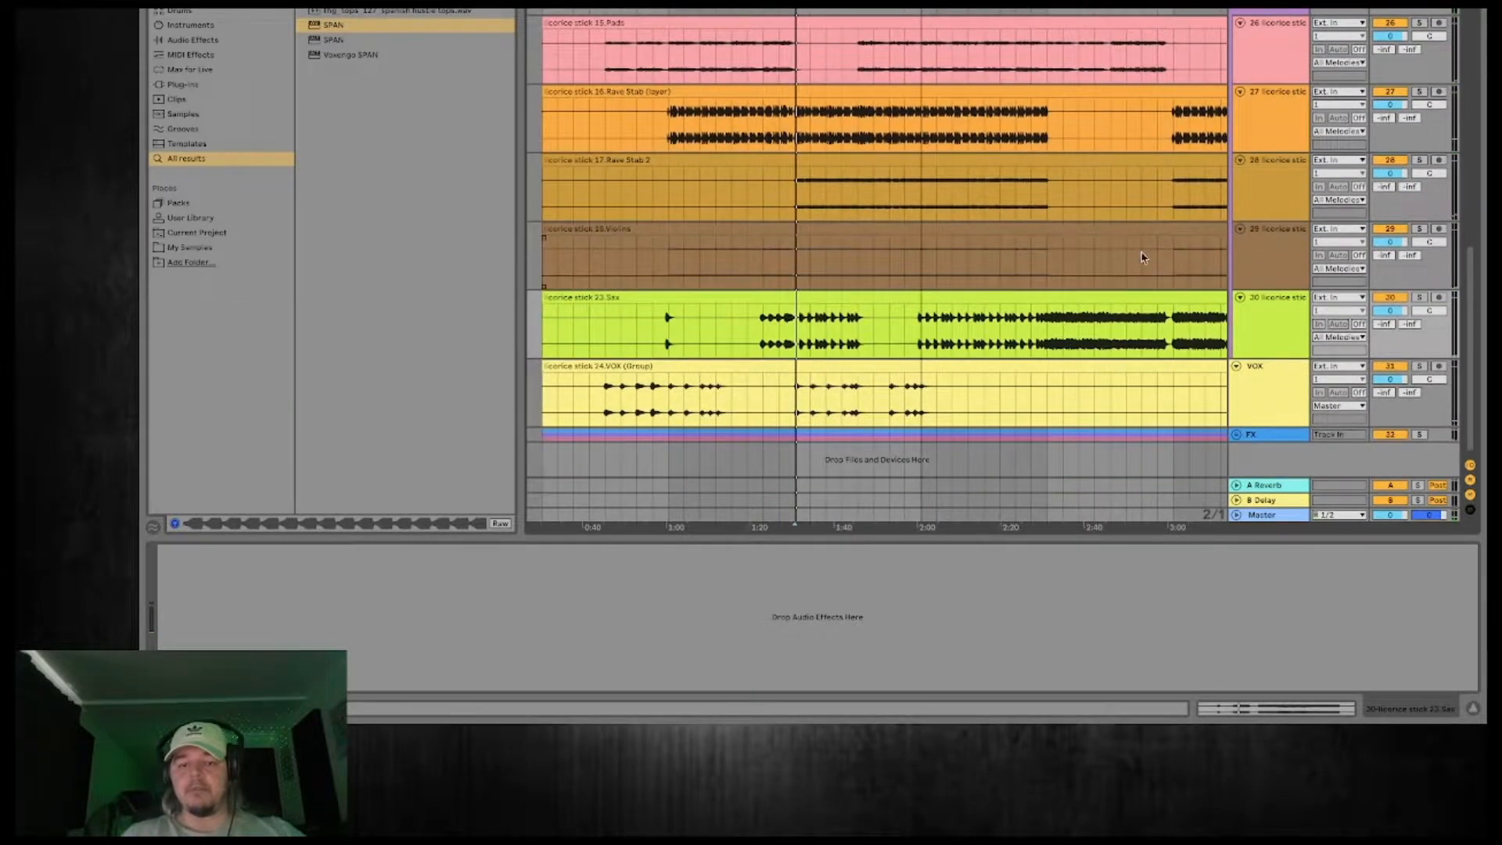
pyautogui.click(1424, 367)
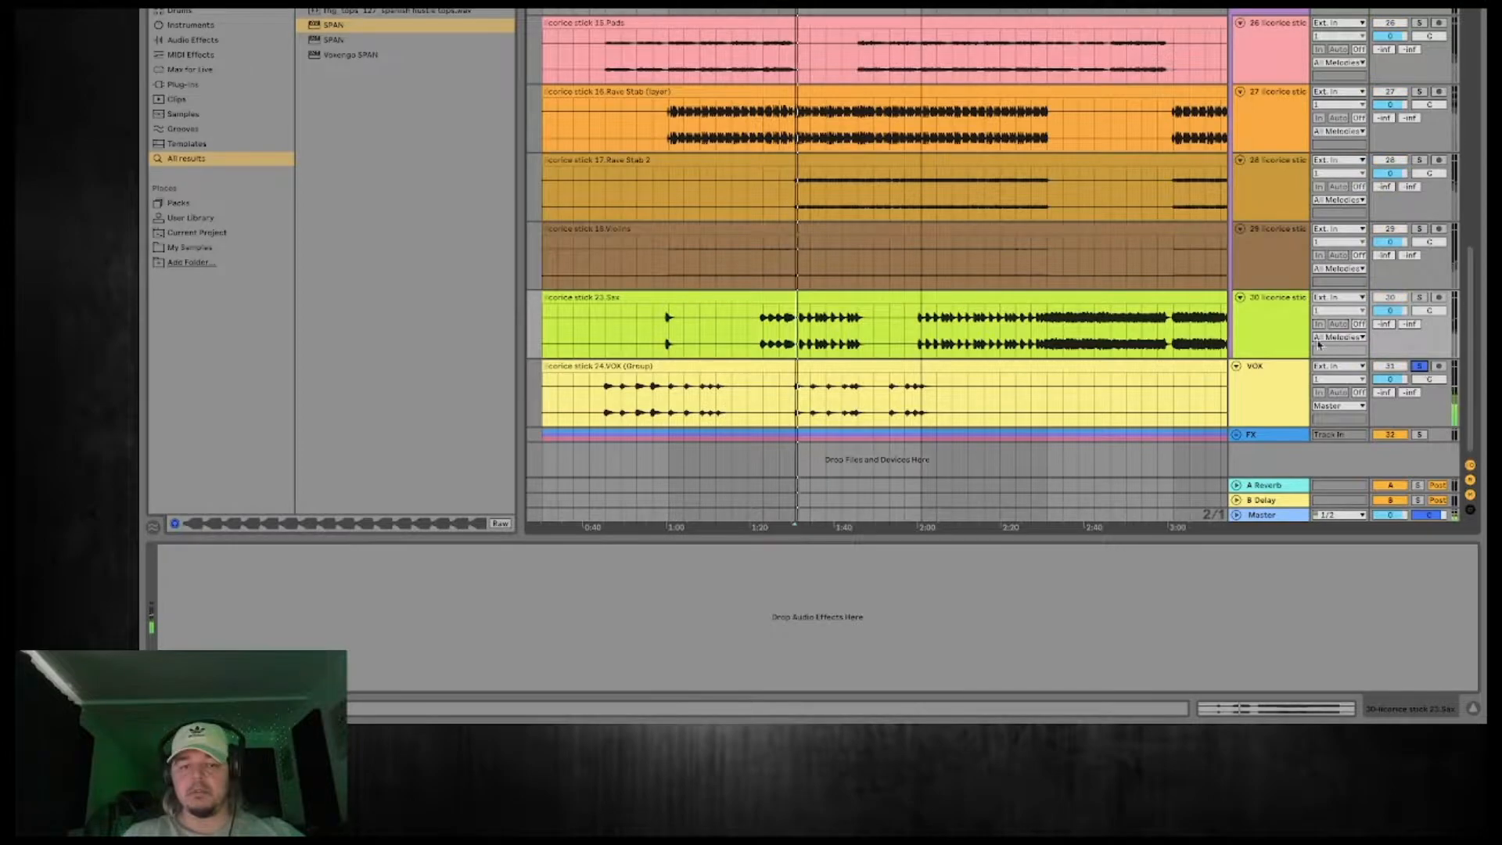
pyautogui.hscroll(1, 1133, 269)
pyautogui.click(1236, 436)
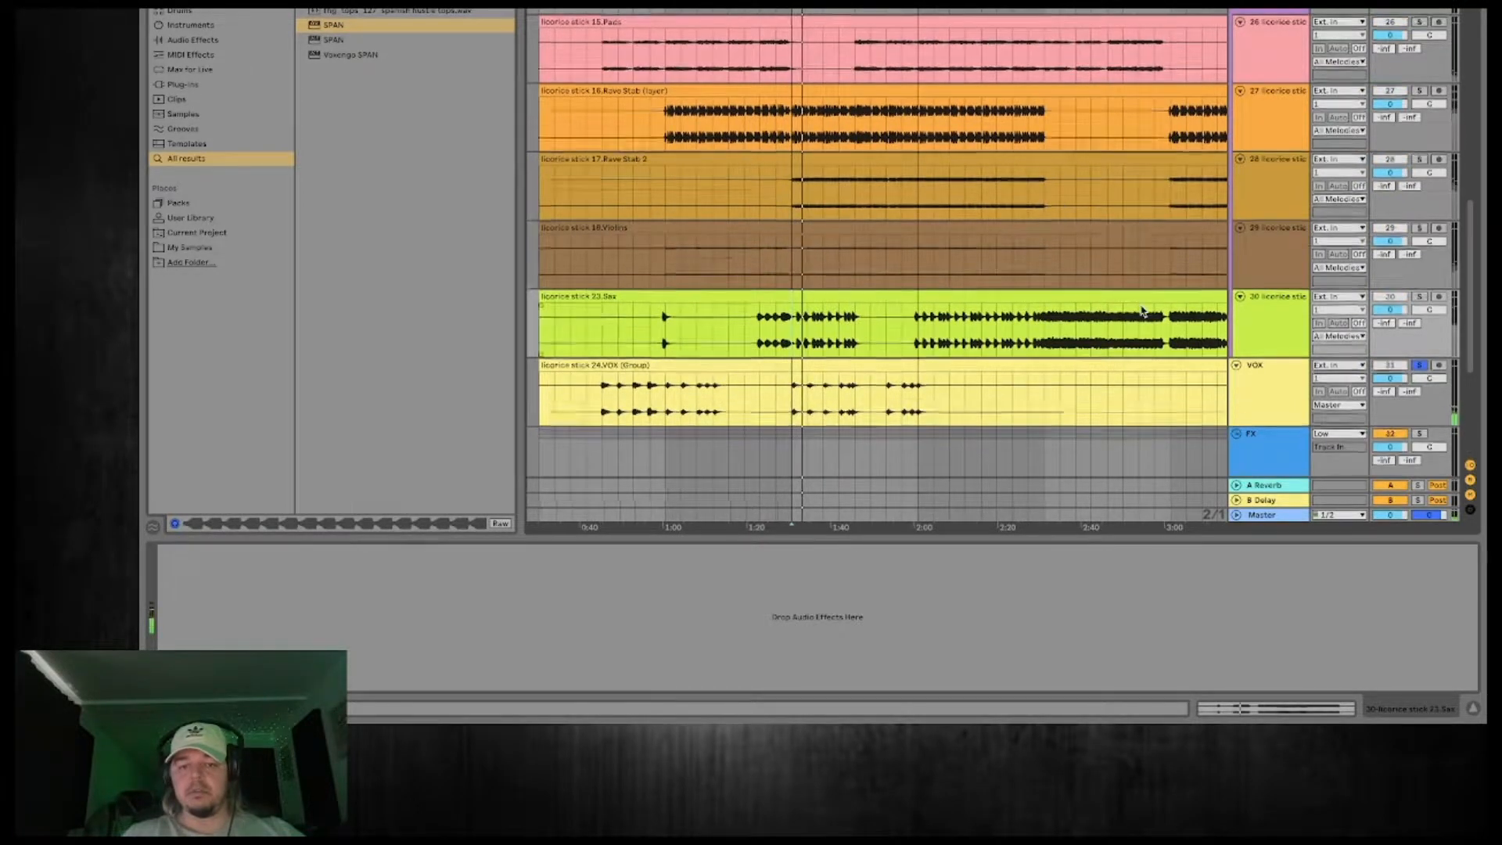
pyautogui.scroll(-5, 1330, 281)
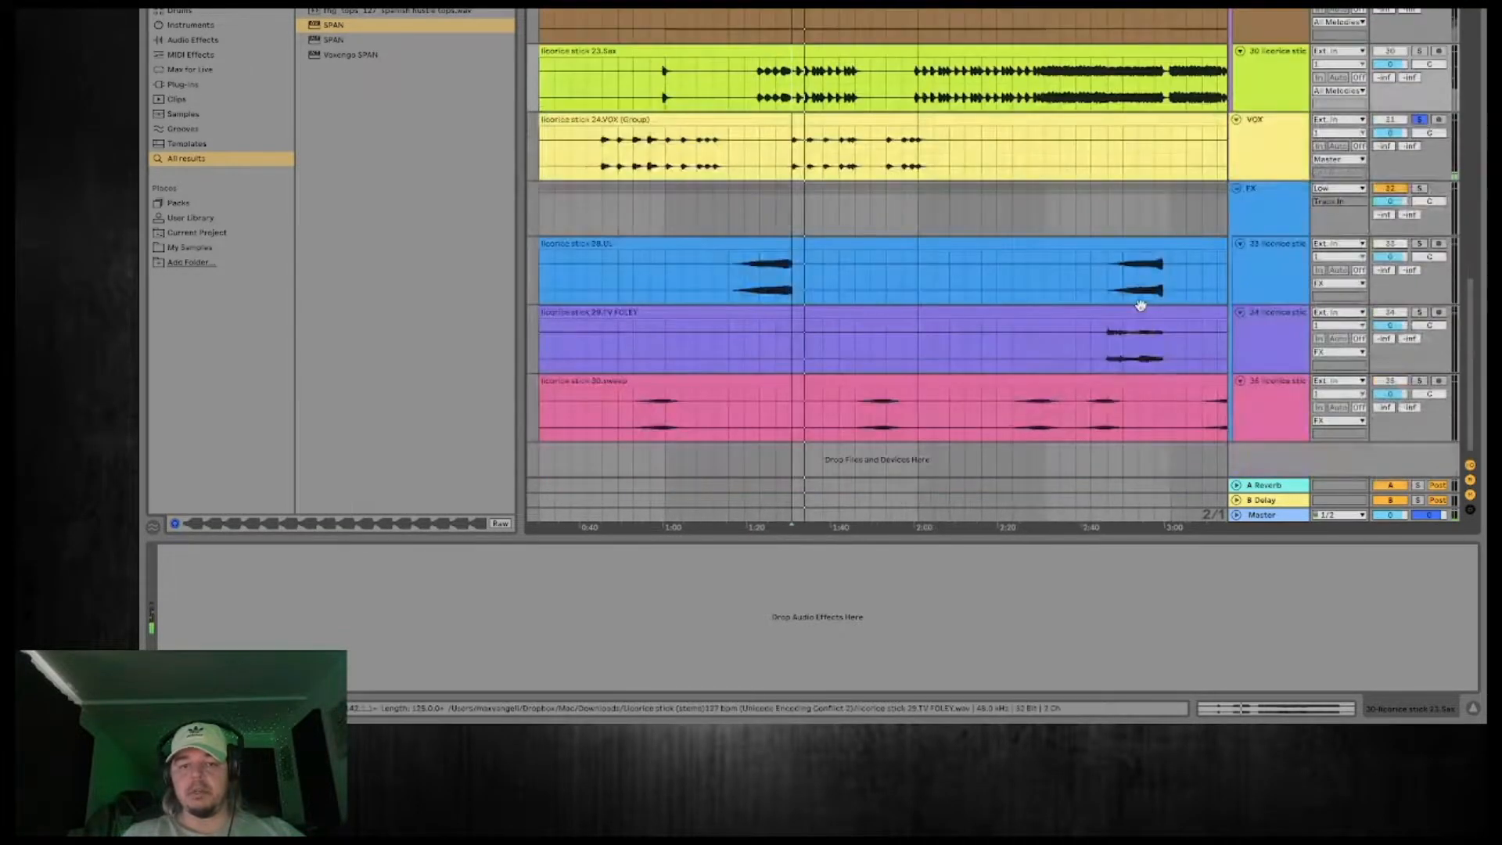
pyautogui.click(1420, 122)
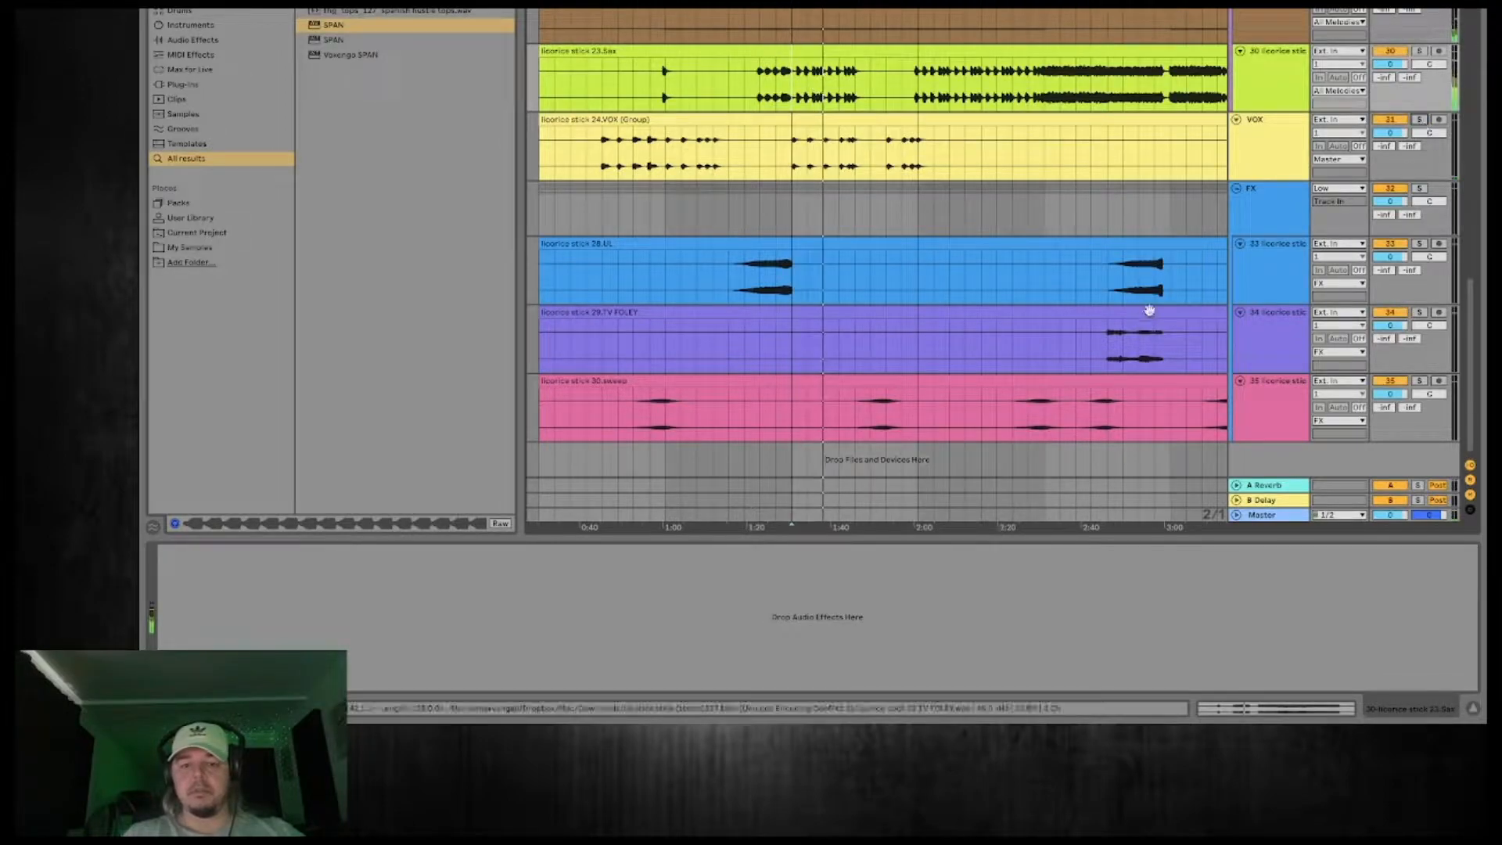
# Fold the Percs, All Melodies, VOX and FX tracks and select the MEAT group.
pyautogui.click(1287, 215)
pyautogui.scroll(3, 1276, 237)
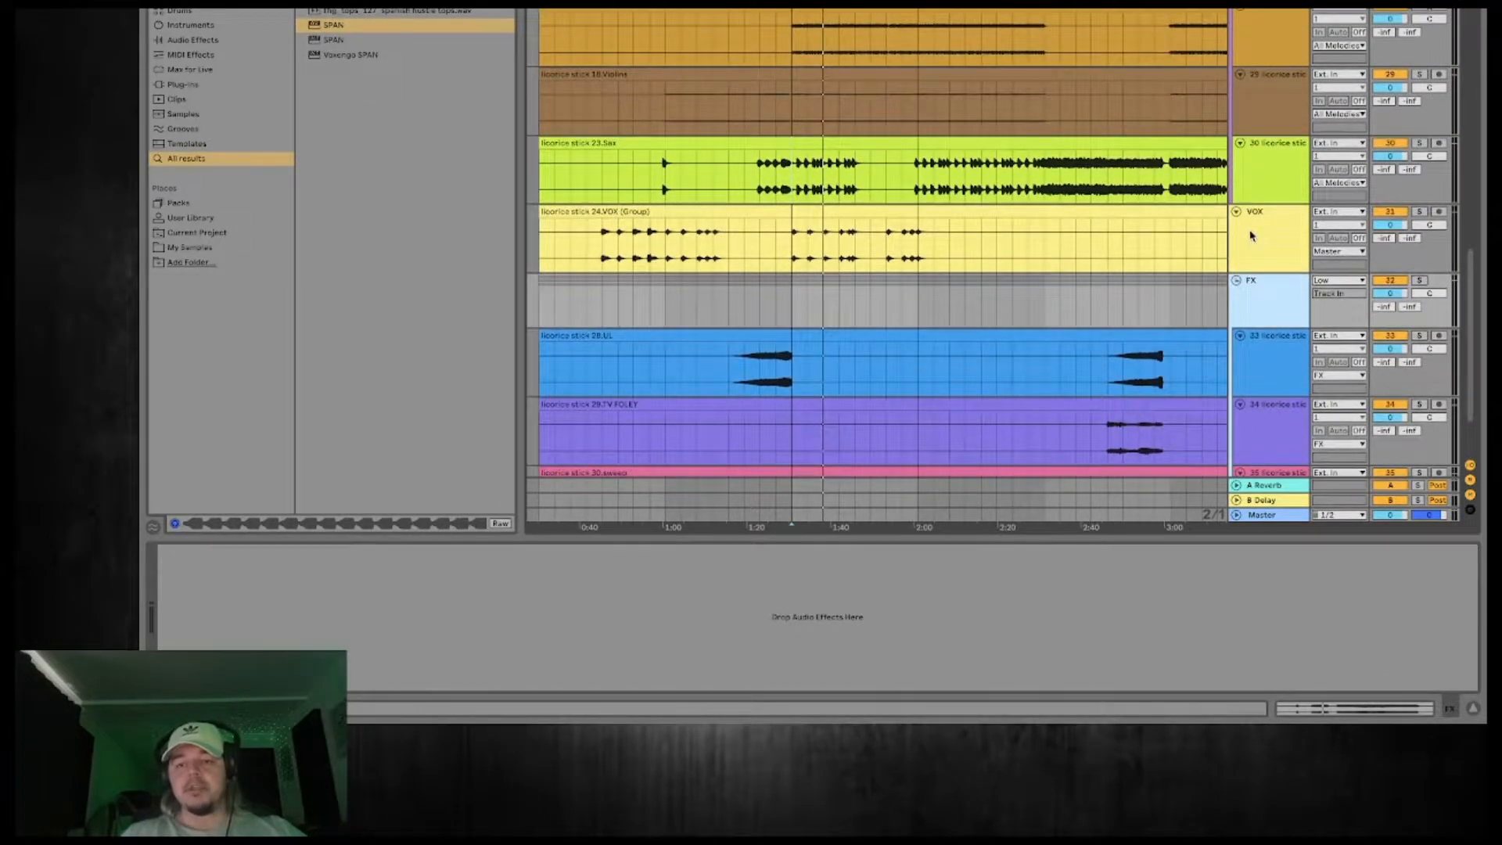
pyautogui.click(1251, 235)
pyautogui.scroll(4, 1249, 234)
pyautogui.scroll(5, 1250, 233)
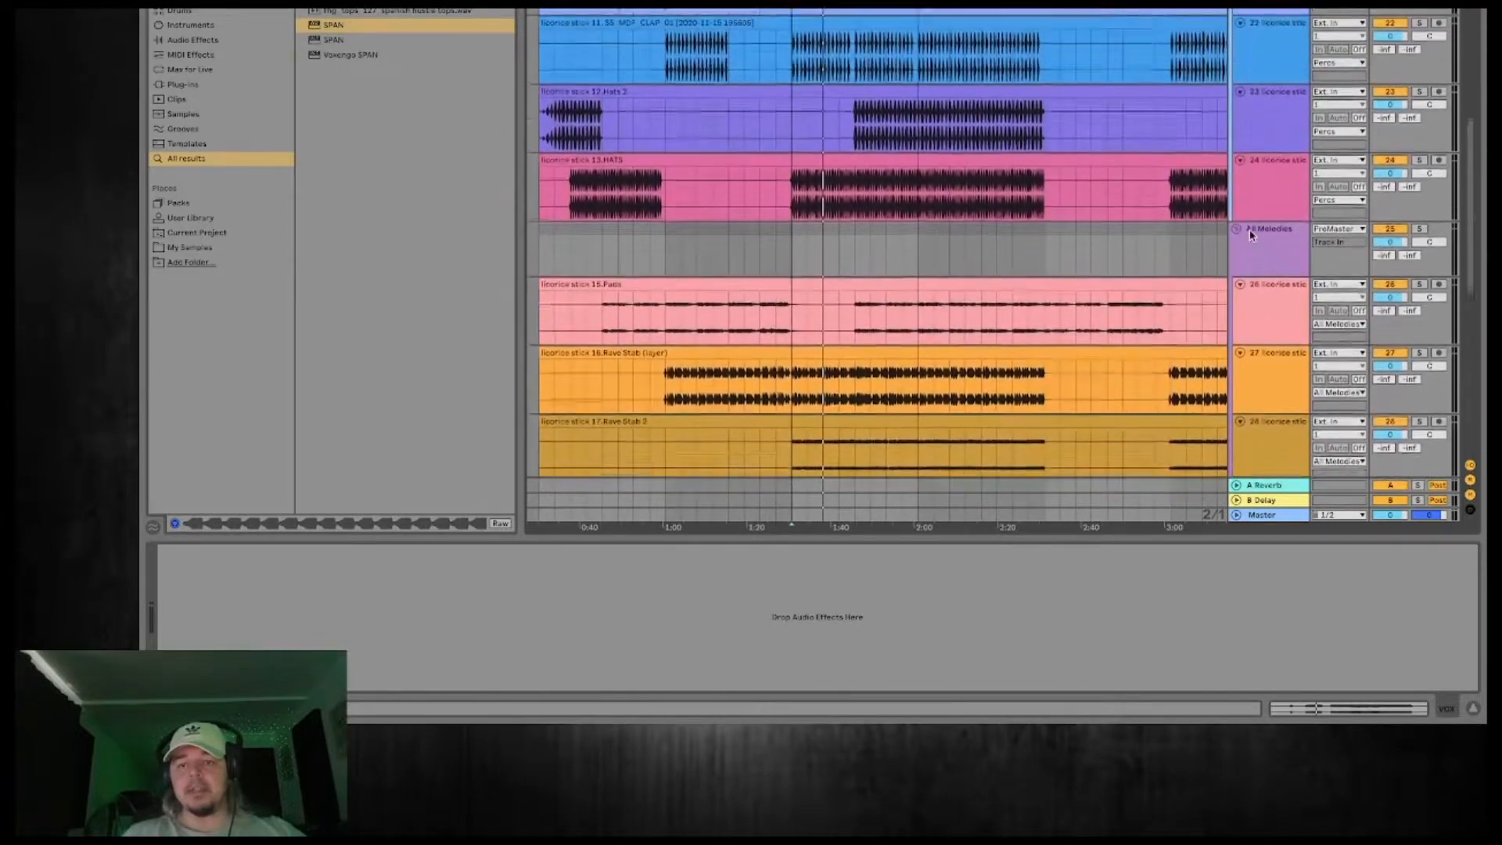
pyautogui.click(1236, 241)
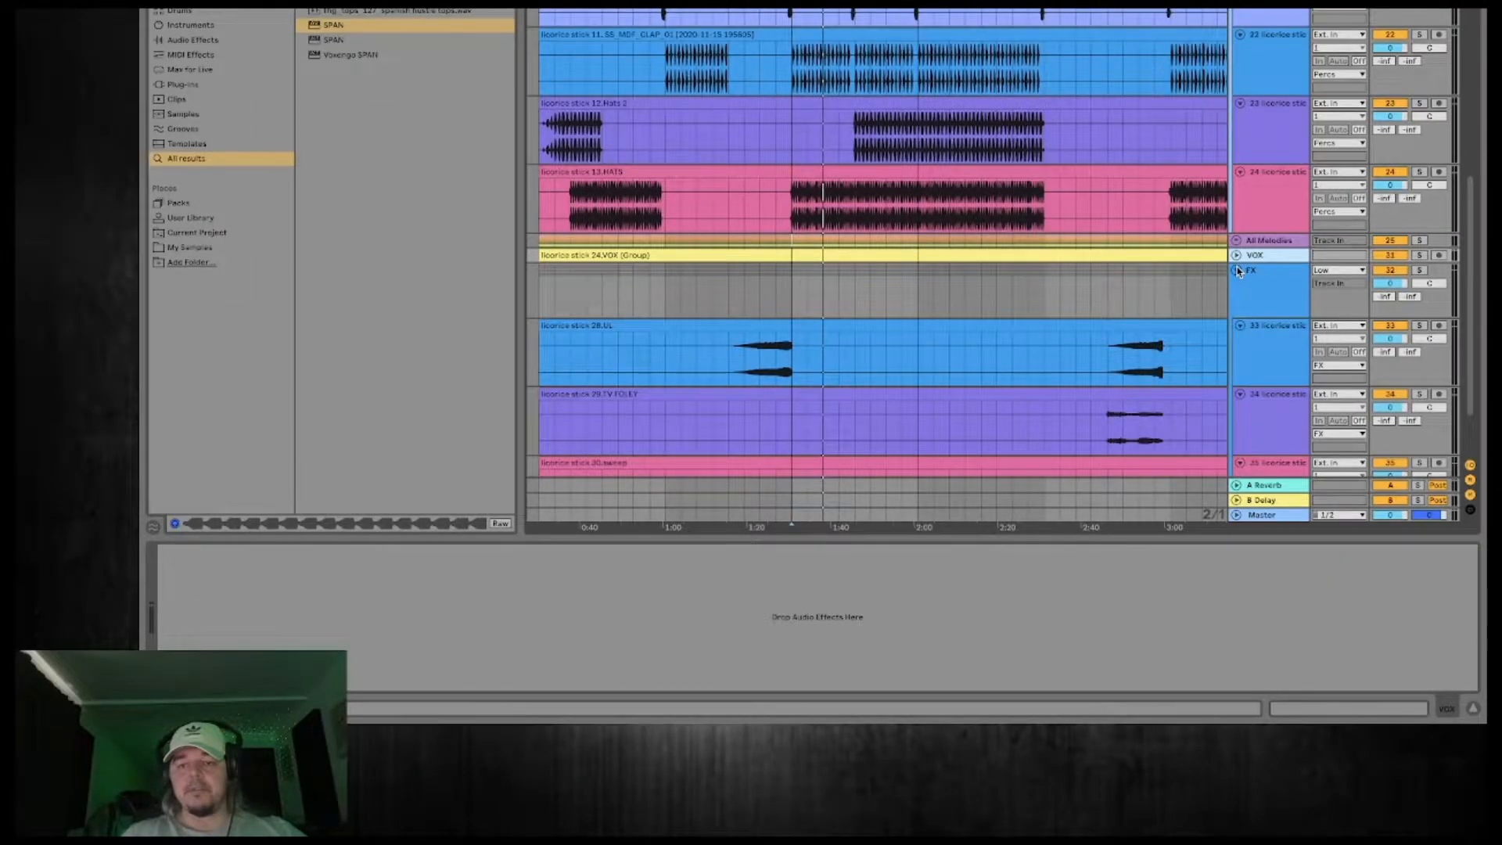
pyautogui.click(1237, 270)
pyautogui.scroll(6, 1239, 293)
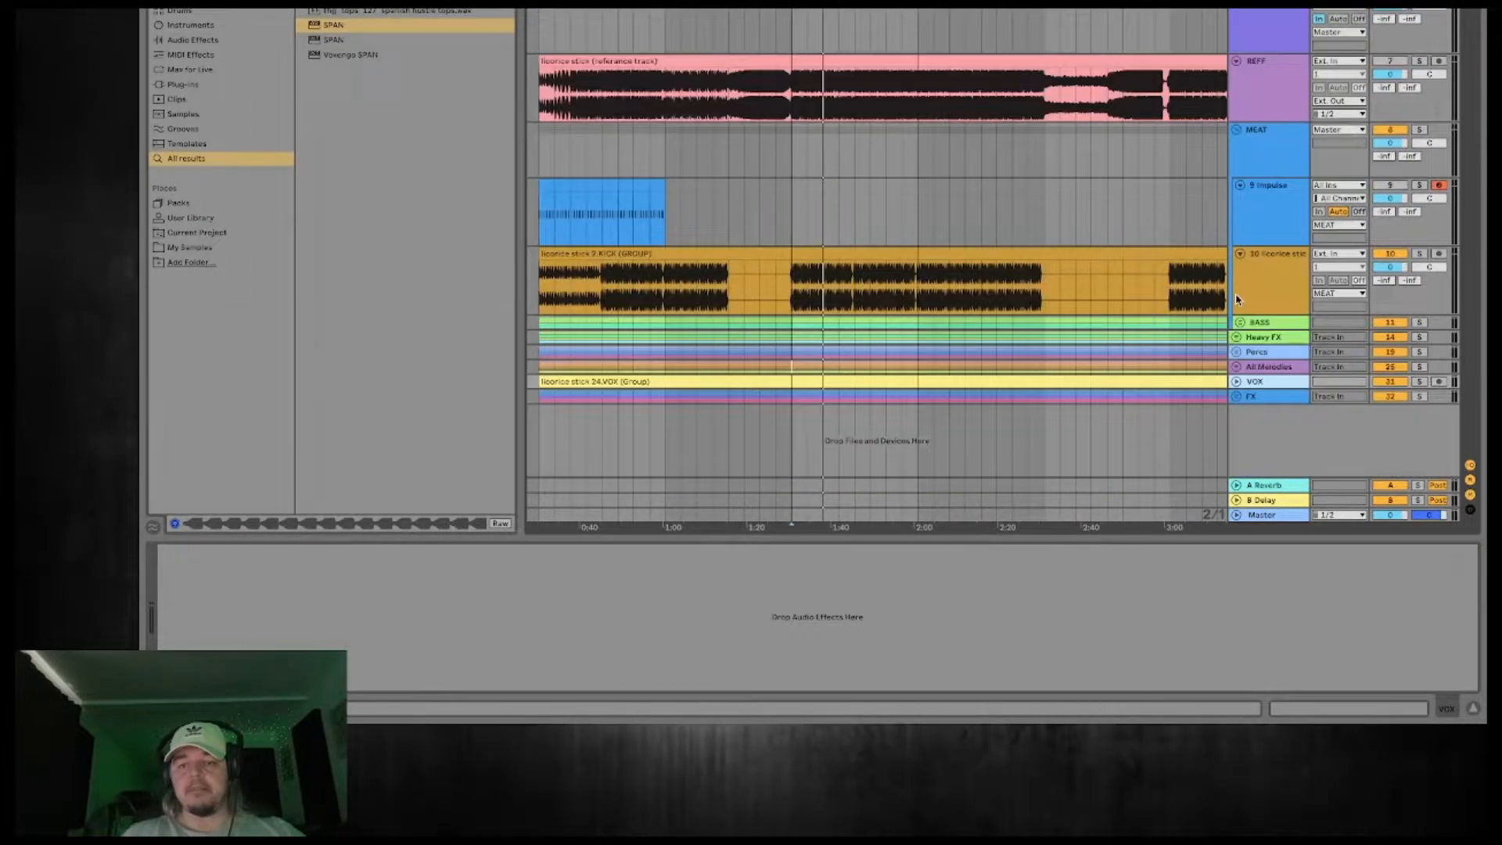
pyautogui.click(1268, 151)
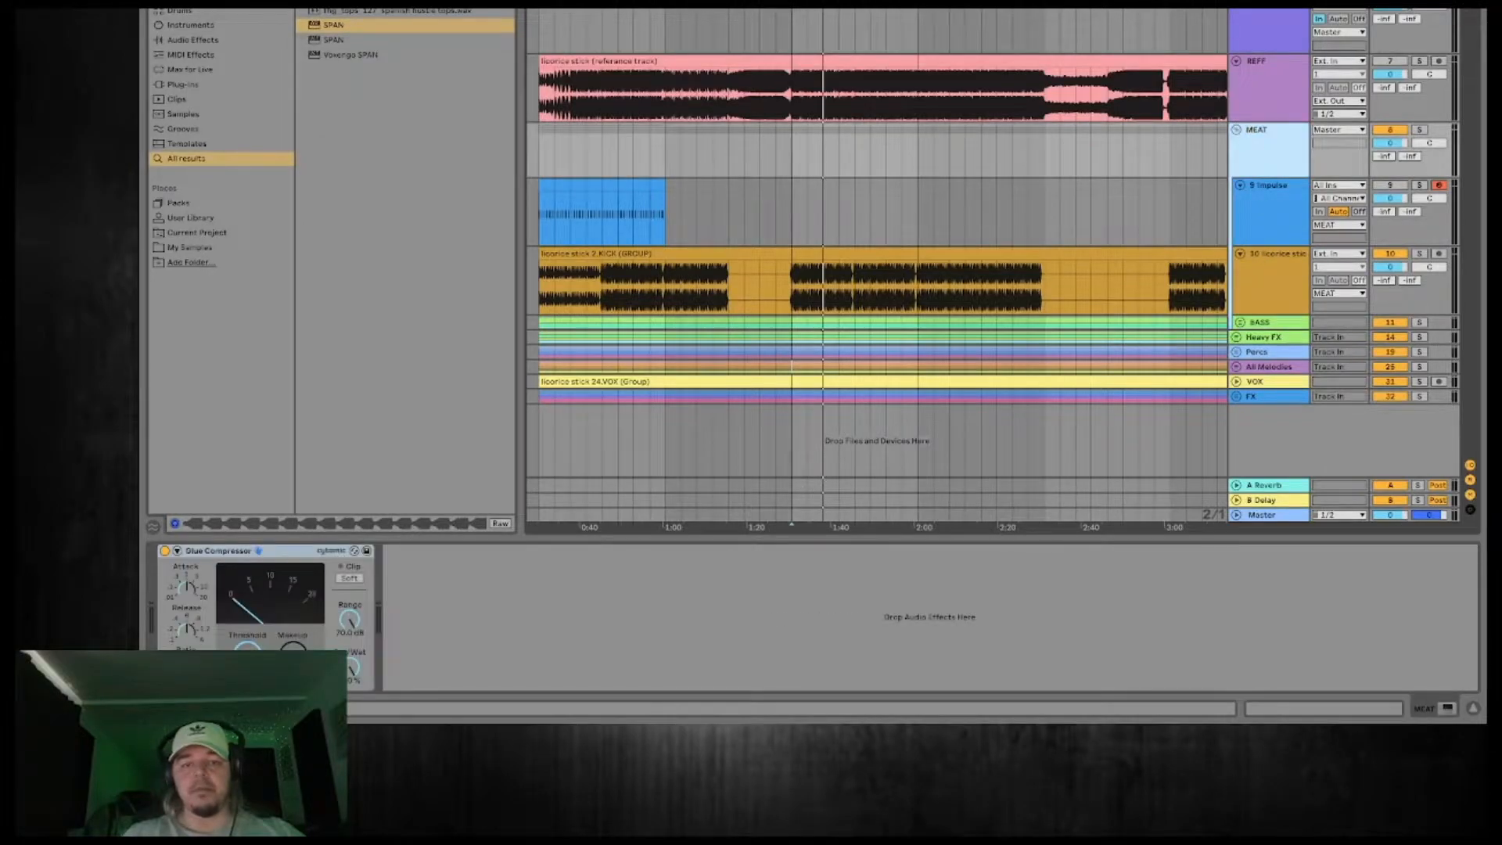
# Play the MEAT group in solo from the start of the first drop at 1:30.
pyautogui.scroll(5, 876, 266)
pyautogui.scroll(-7, 876, 266)
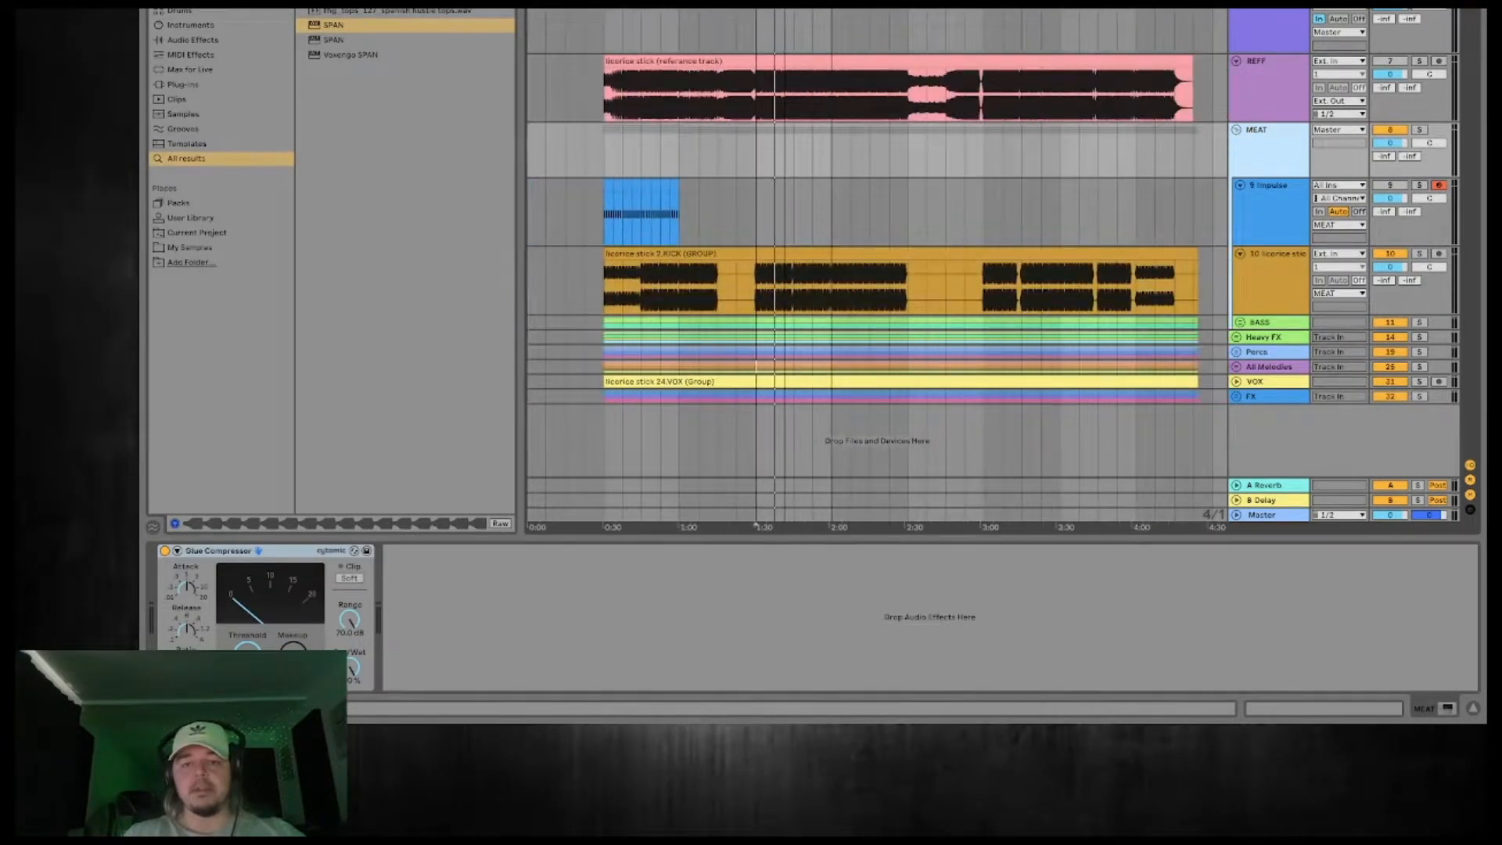
pyautogui.scroll(4, 876, 266)
pyautogui.moveTo(787, 366); pyautogui.dragTo(867, 366)
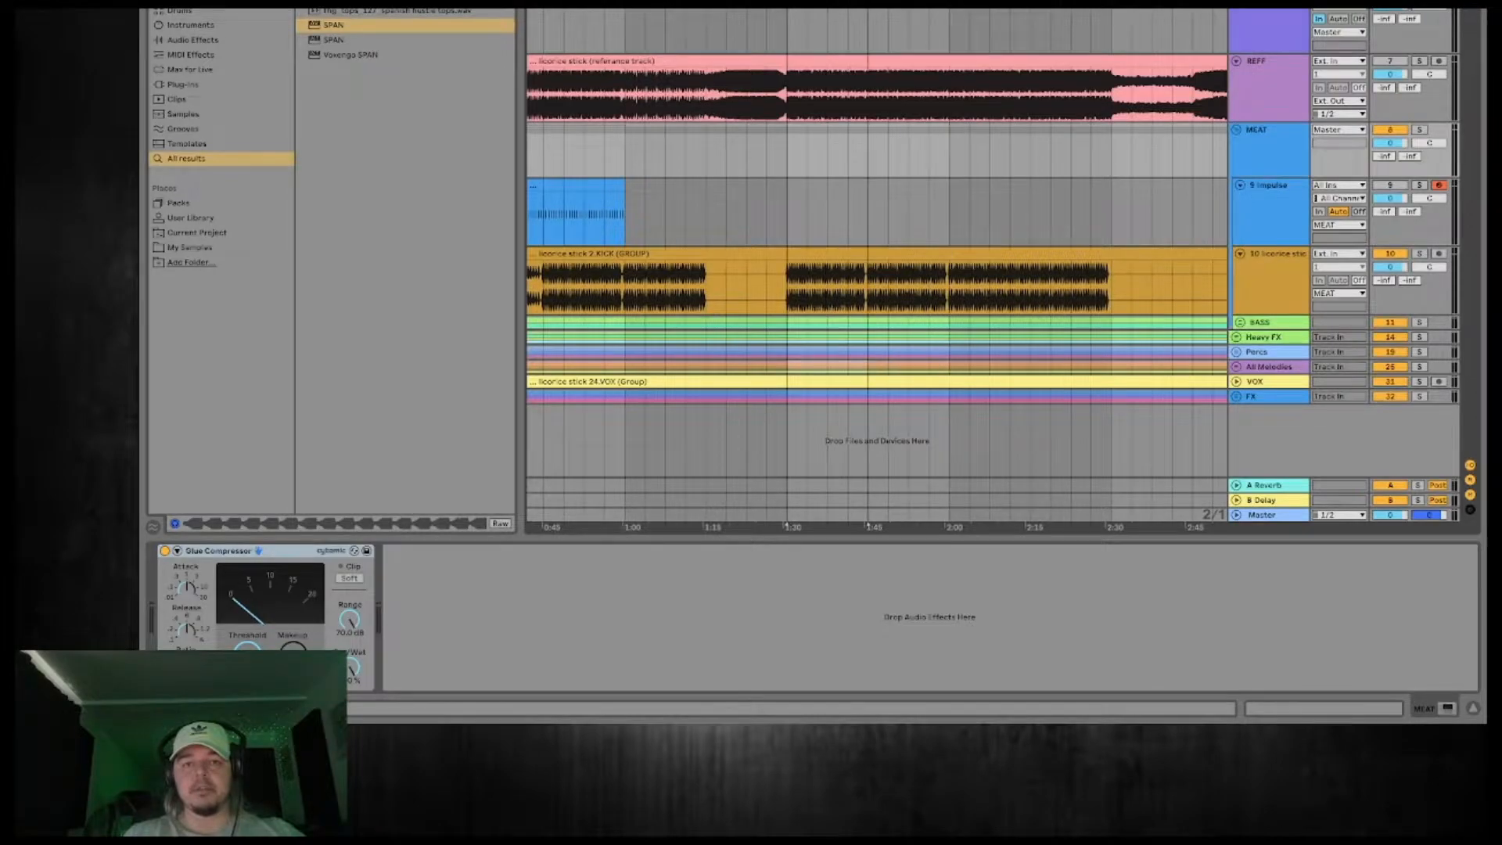
pyautogui.scroll(3, 796, 266)
pyautogui.click(1422, 130)
pyautogui.press('space')
pyautogui.click(1277, 160)
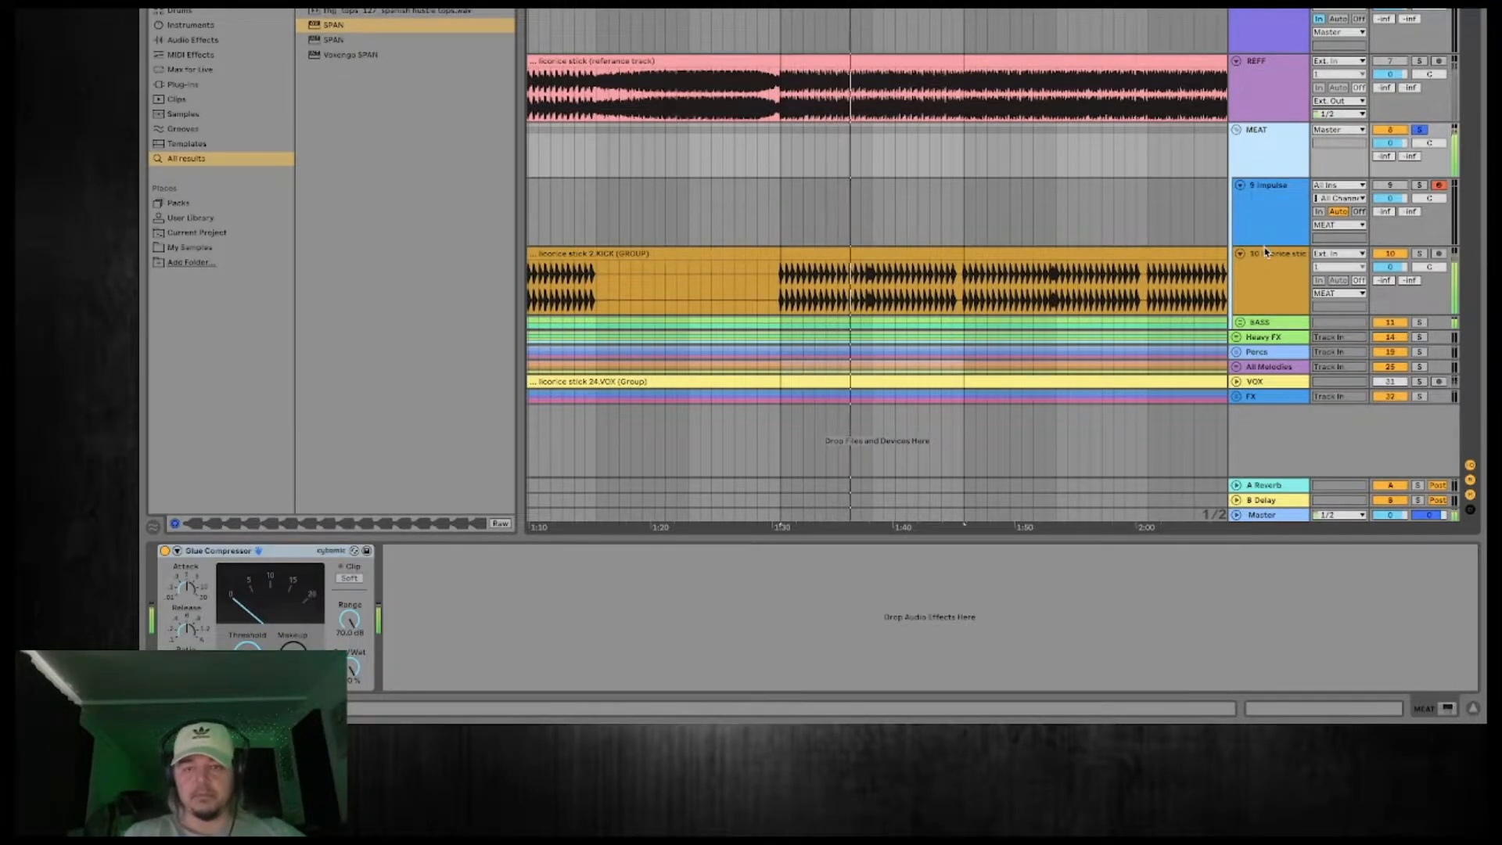
# Unfold the BASS group inside MEAT and audition the 21.NReese track from the second drop at about 3:00.
pyautogui.click(1241, 322)
pyautogui.scroll(-3, 1150, 217)
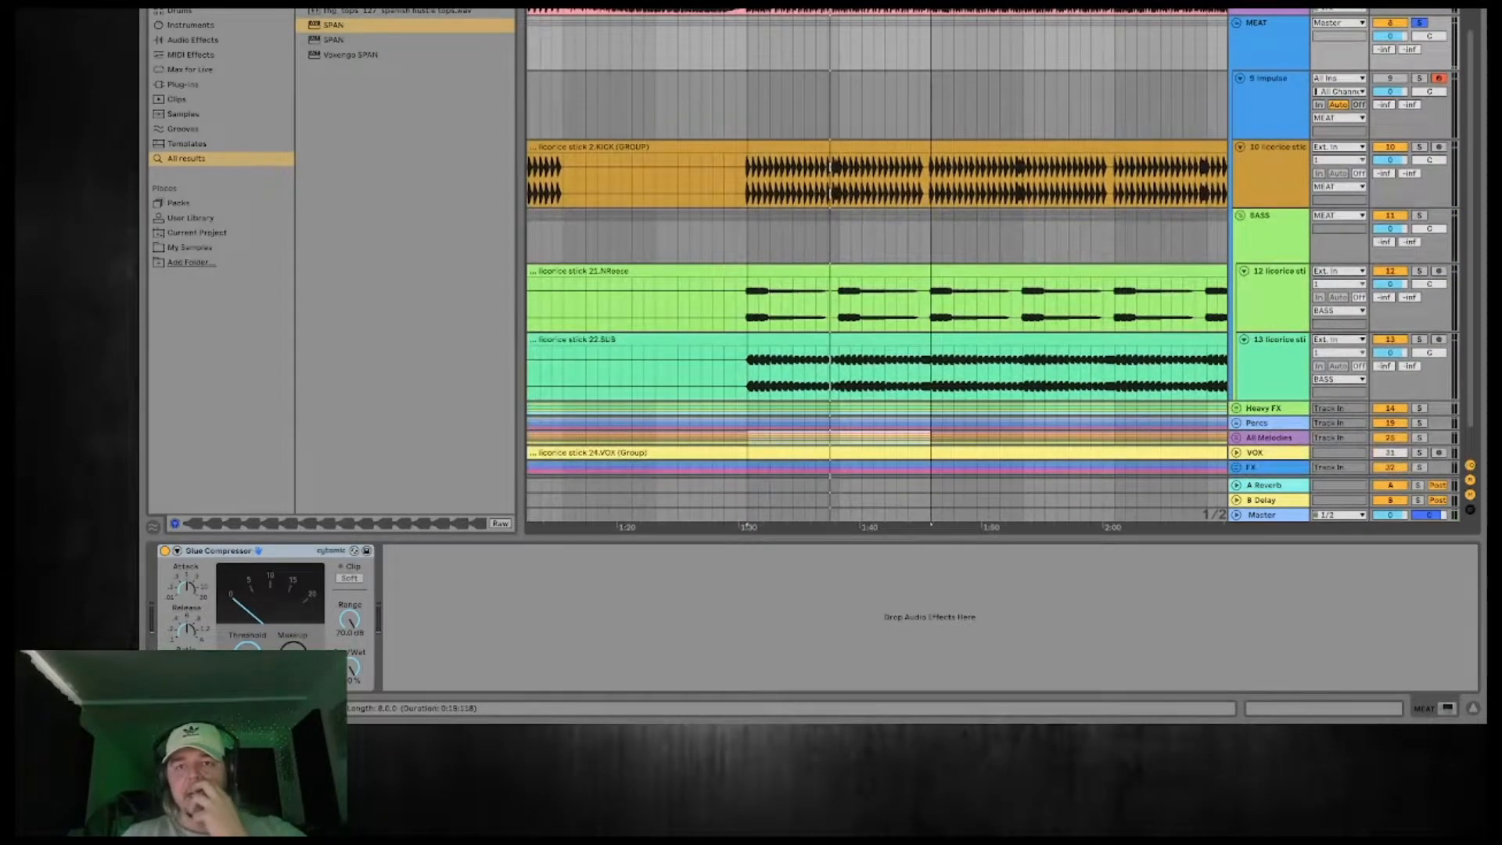
pyautogui.moveTo(1025, 5); pyautogui.dragTo(790, 3)
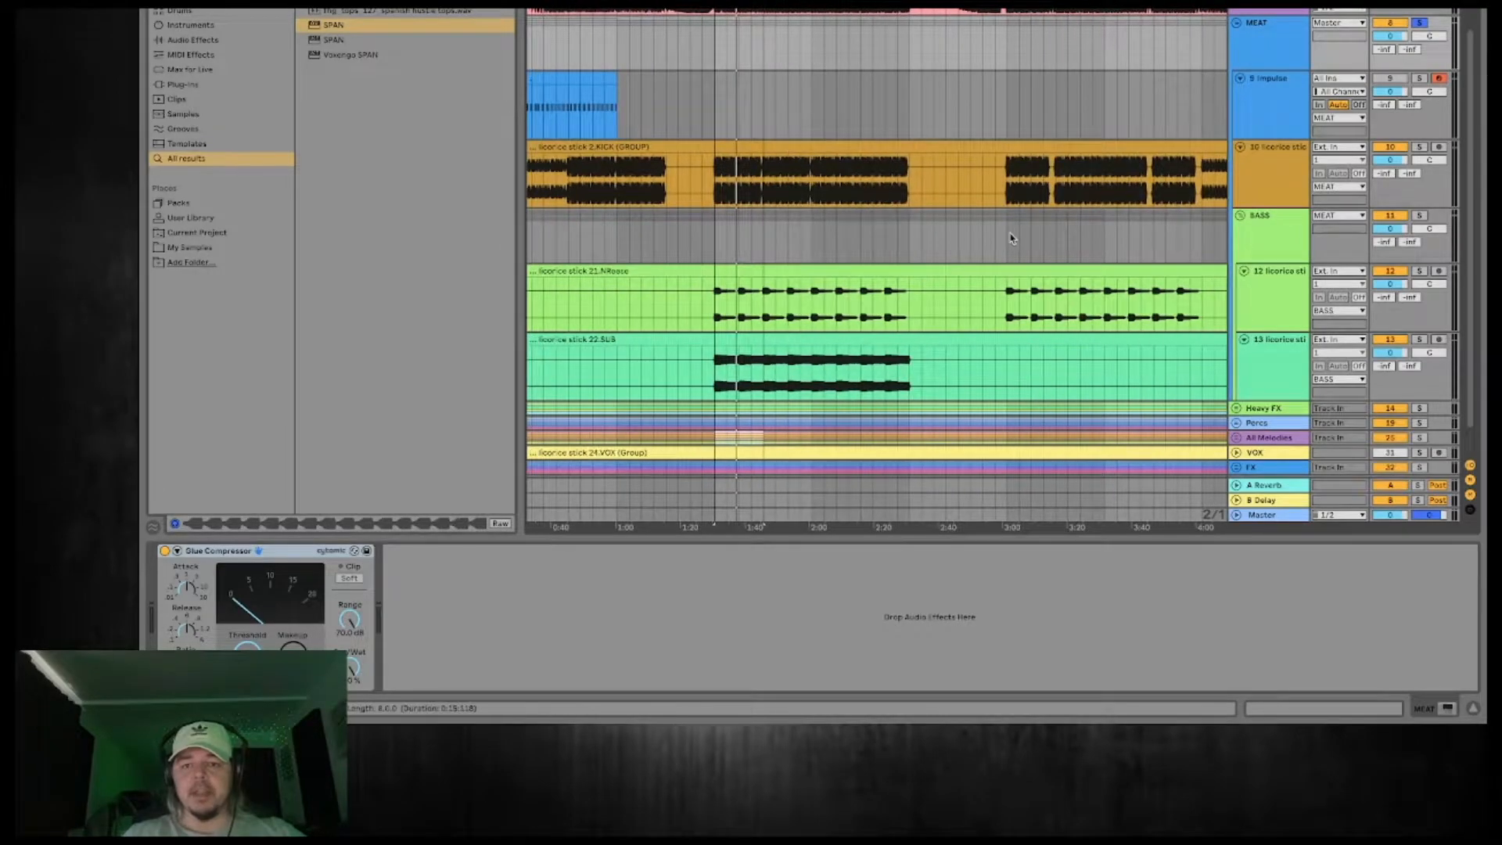
pyautogui.click(1007, 311)
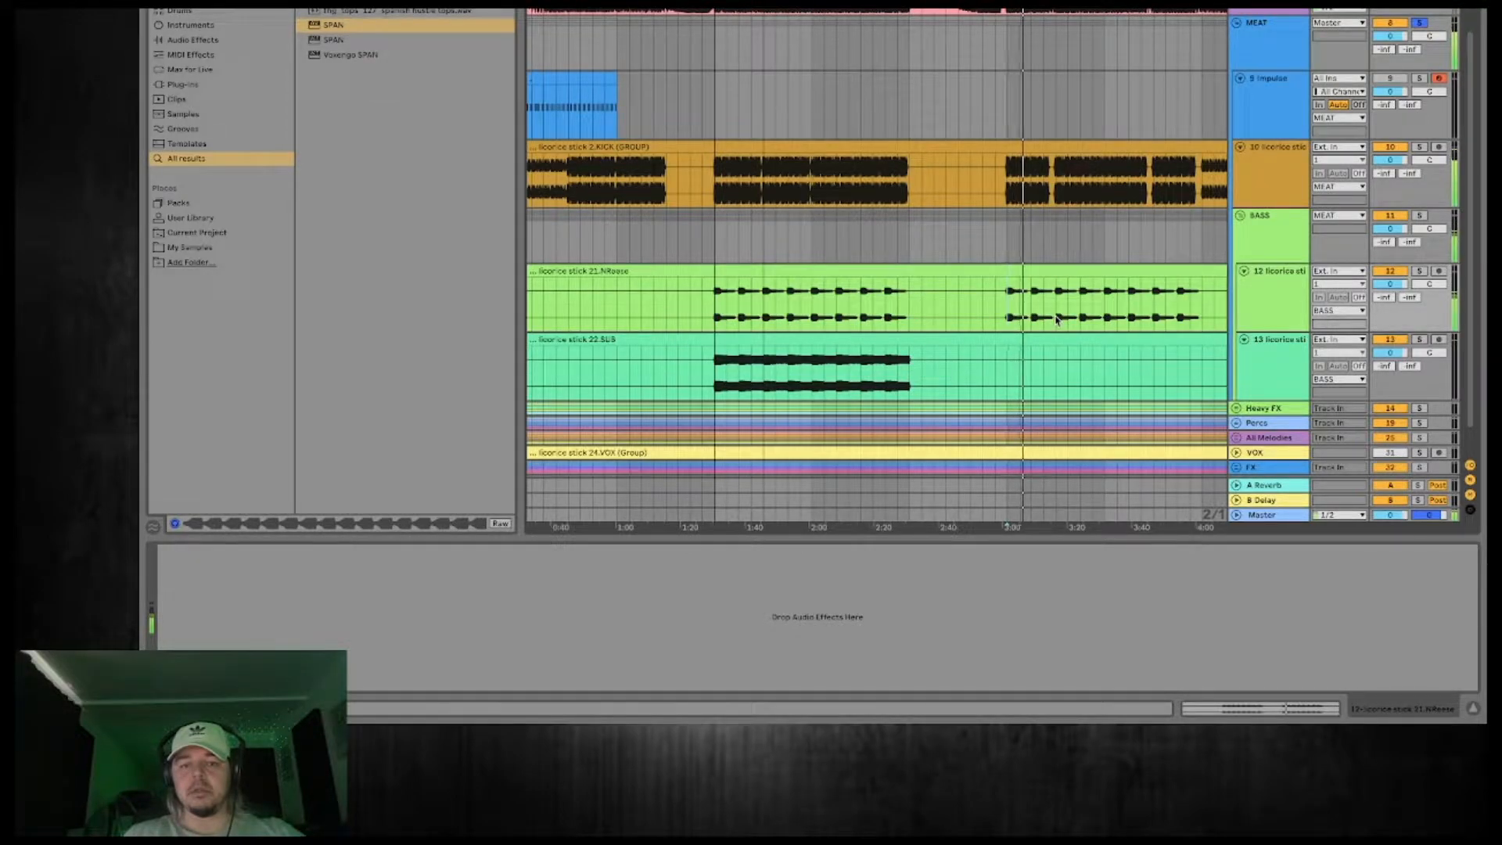
pyautogui.hscroll(2, 1146, 324)
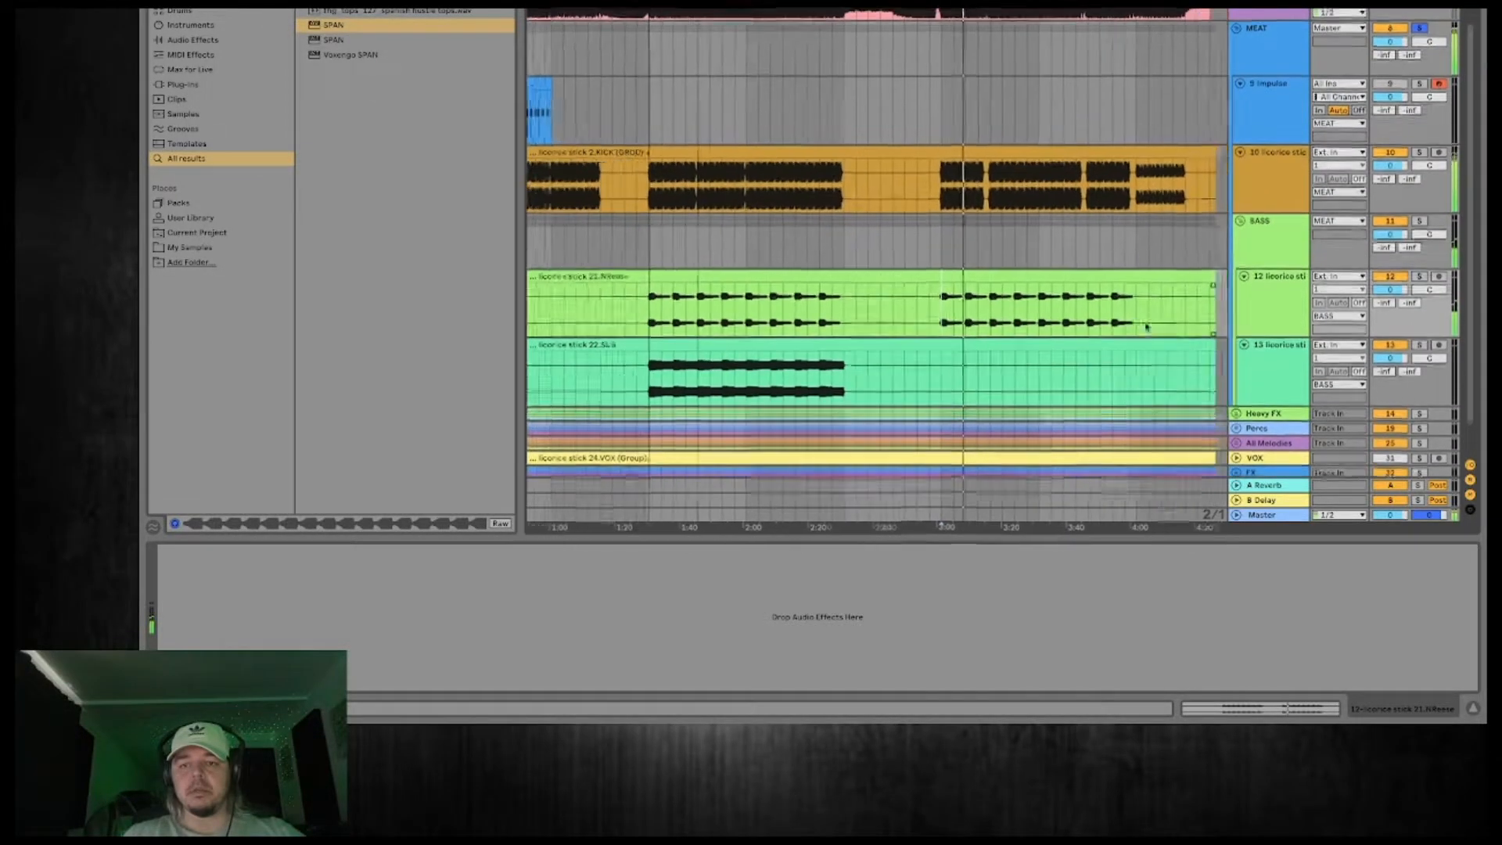
pyautogui.hscroll(-3, 1146, 324)
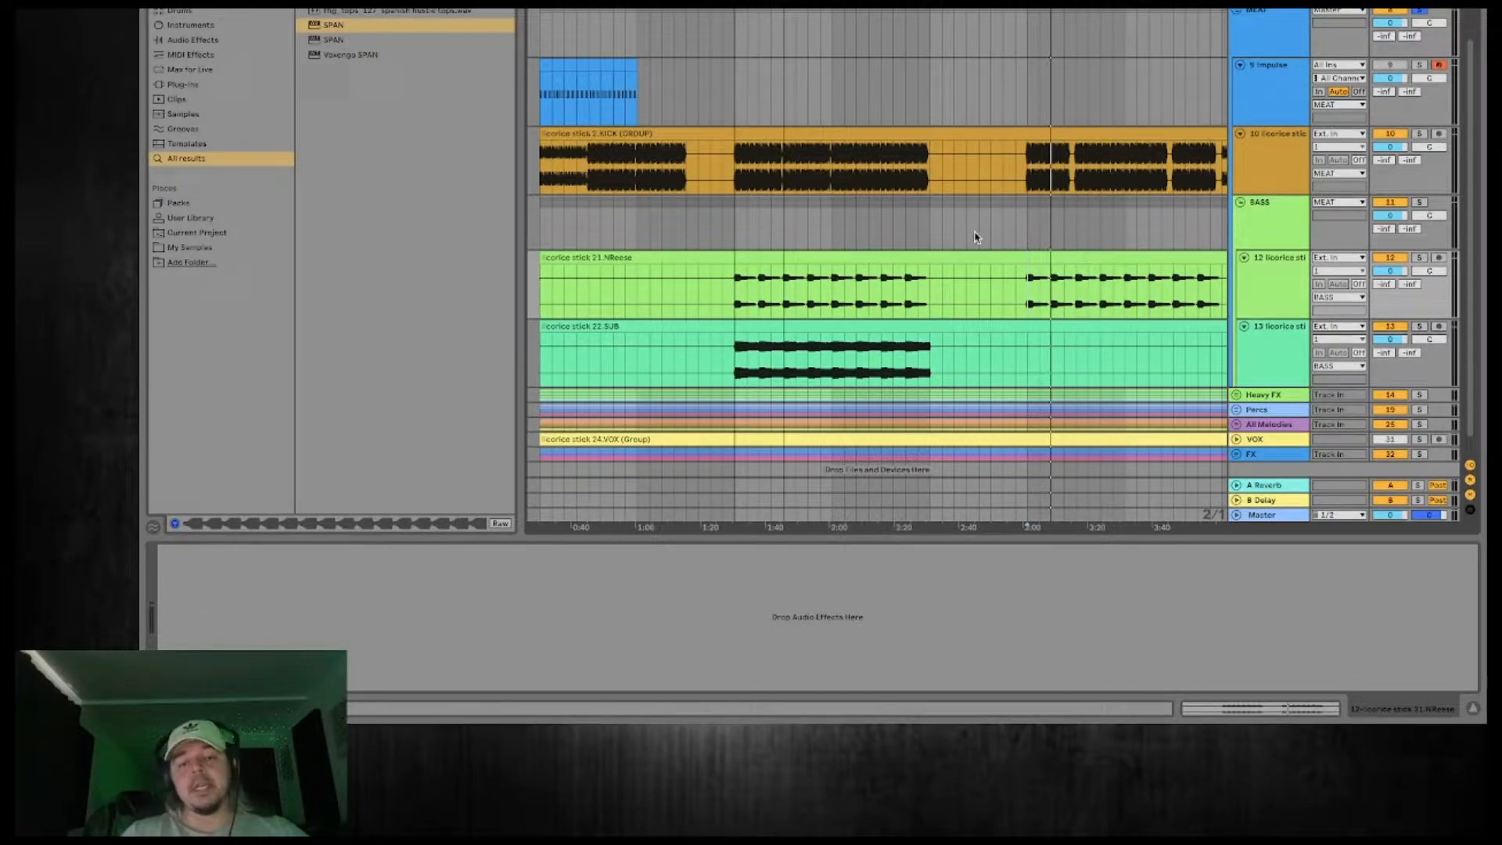
# Copy the first drop's 22.SUB audio into the empty second drop at 3:00 on the same track.
pyautogui.scroll(-1, 974, 235)
pyautogui.hscroll(1, 877, 266)
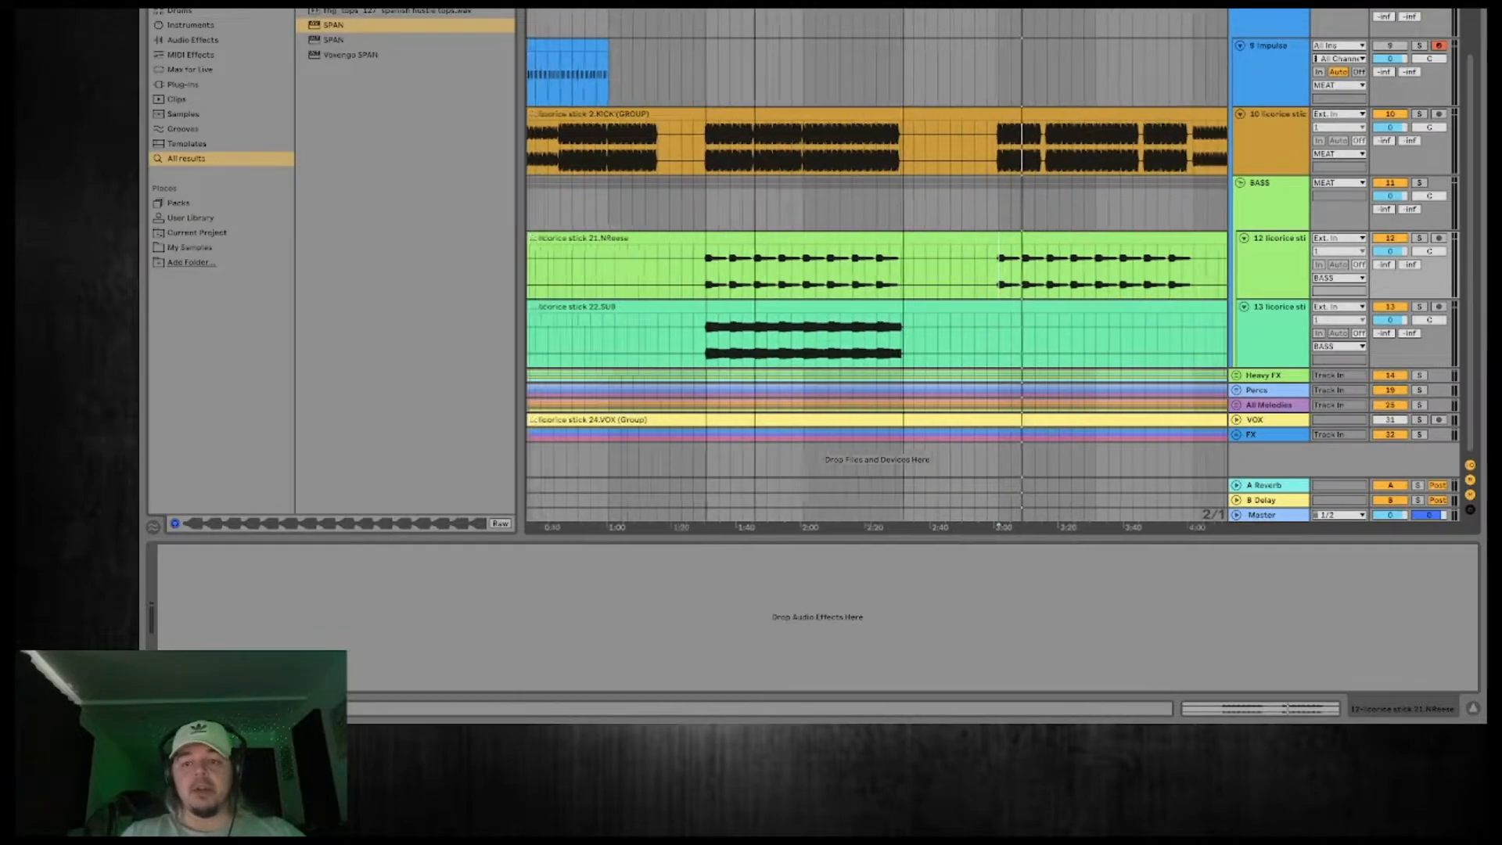
pyautogui.scroll(-1, 877, 266)
pyautogui.moveTo(874, 347); pyautogui.dragTo(972, 311)
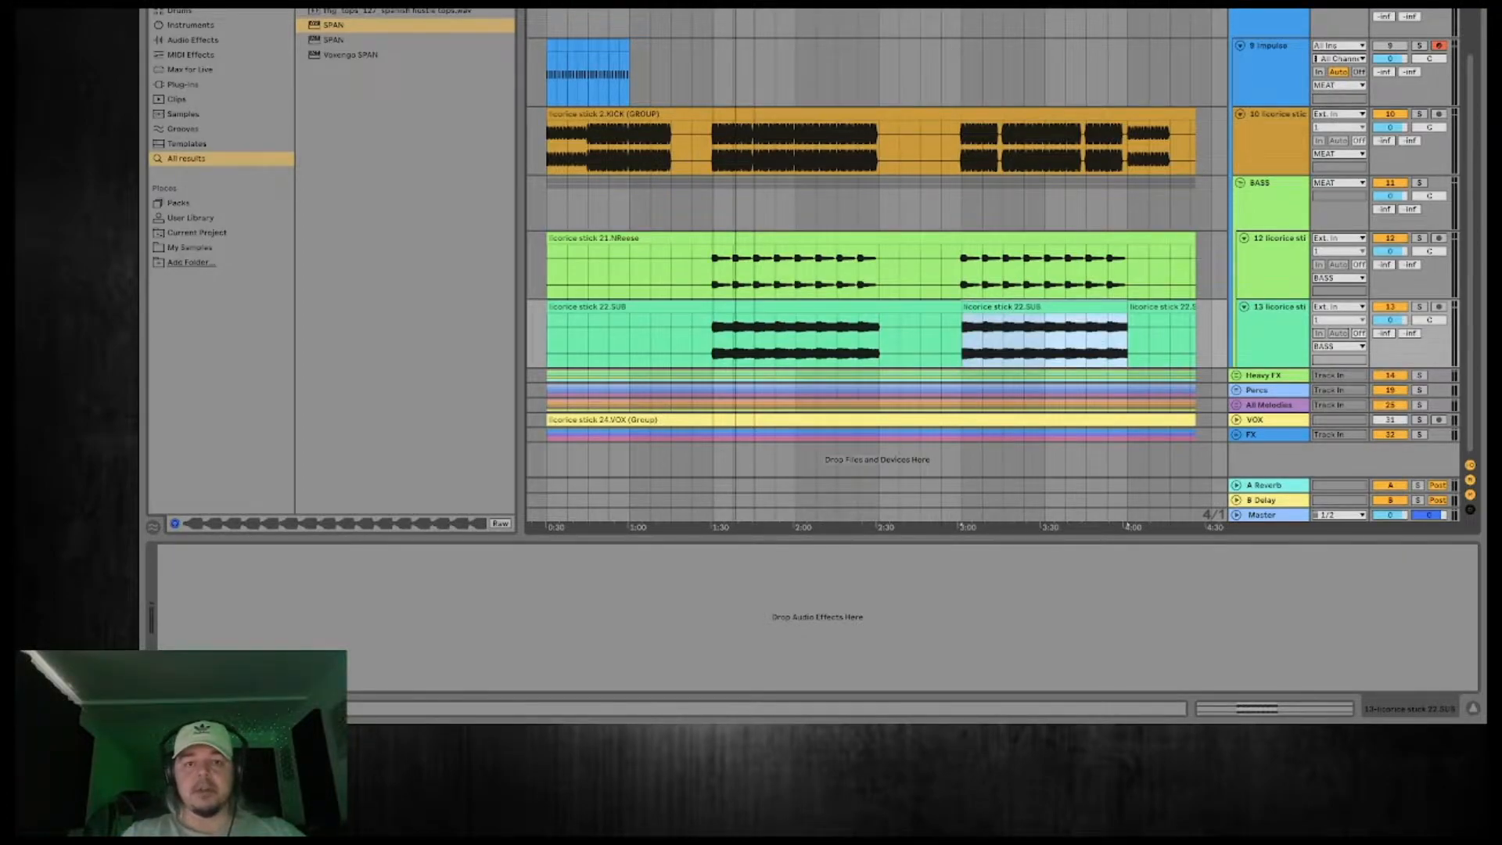
# Select the BASS group and compare it in solo with the full mix during the first drop.
pyautogui.scroll(3, 877, 266)
pyautogui.hscroll(-2, 877, 266)
pyautogui.click(1291, 195)
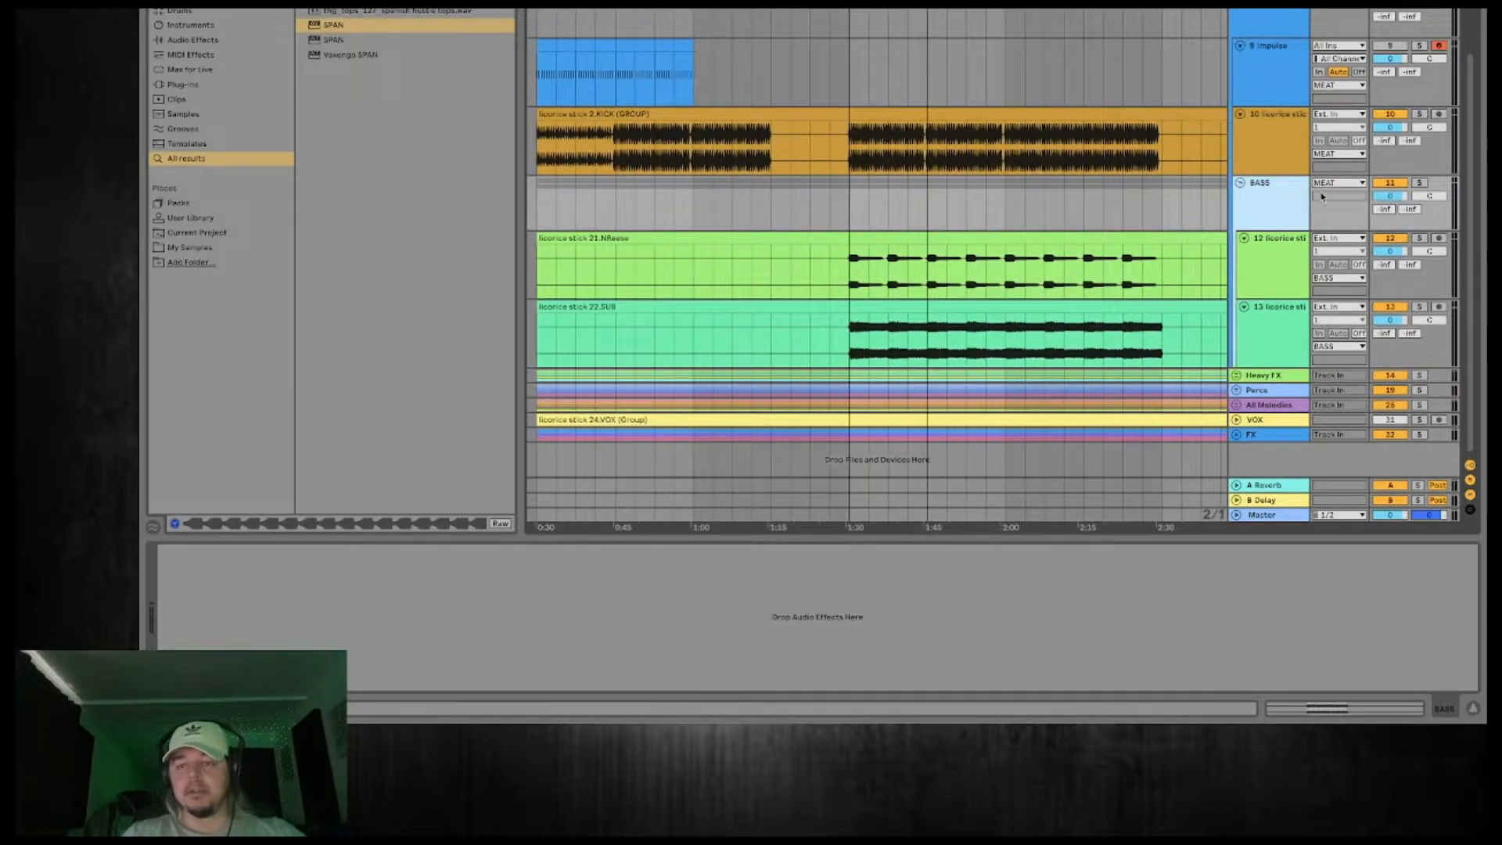
pyautogui.click(1419, 183)
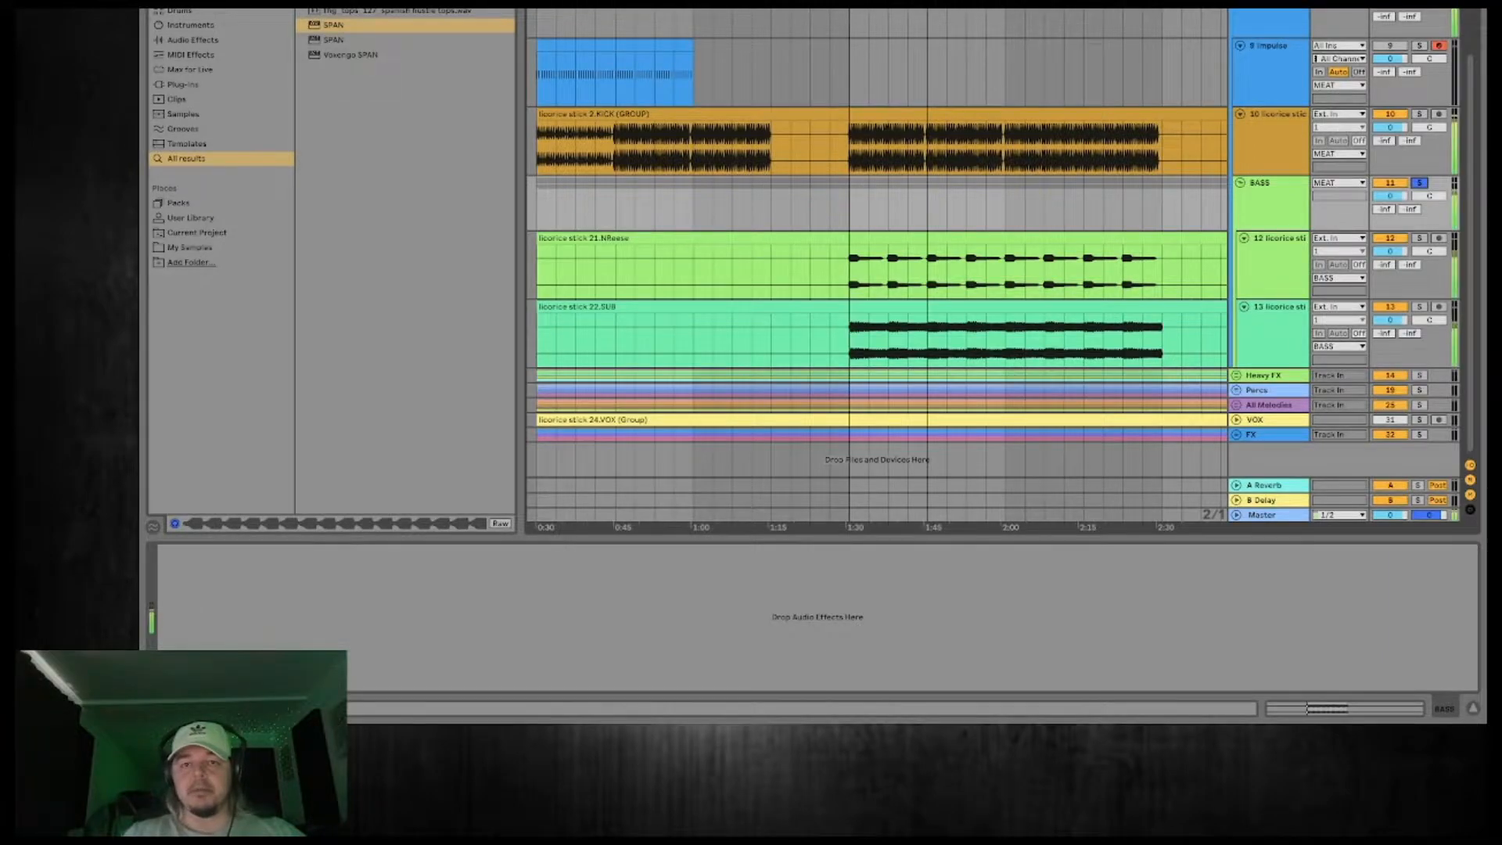
pyautogui.scroll(2, 947, 63)
pyautogui.scroll(-2, 947, 63)
pyautogui.click(1420, 183)
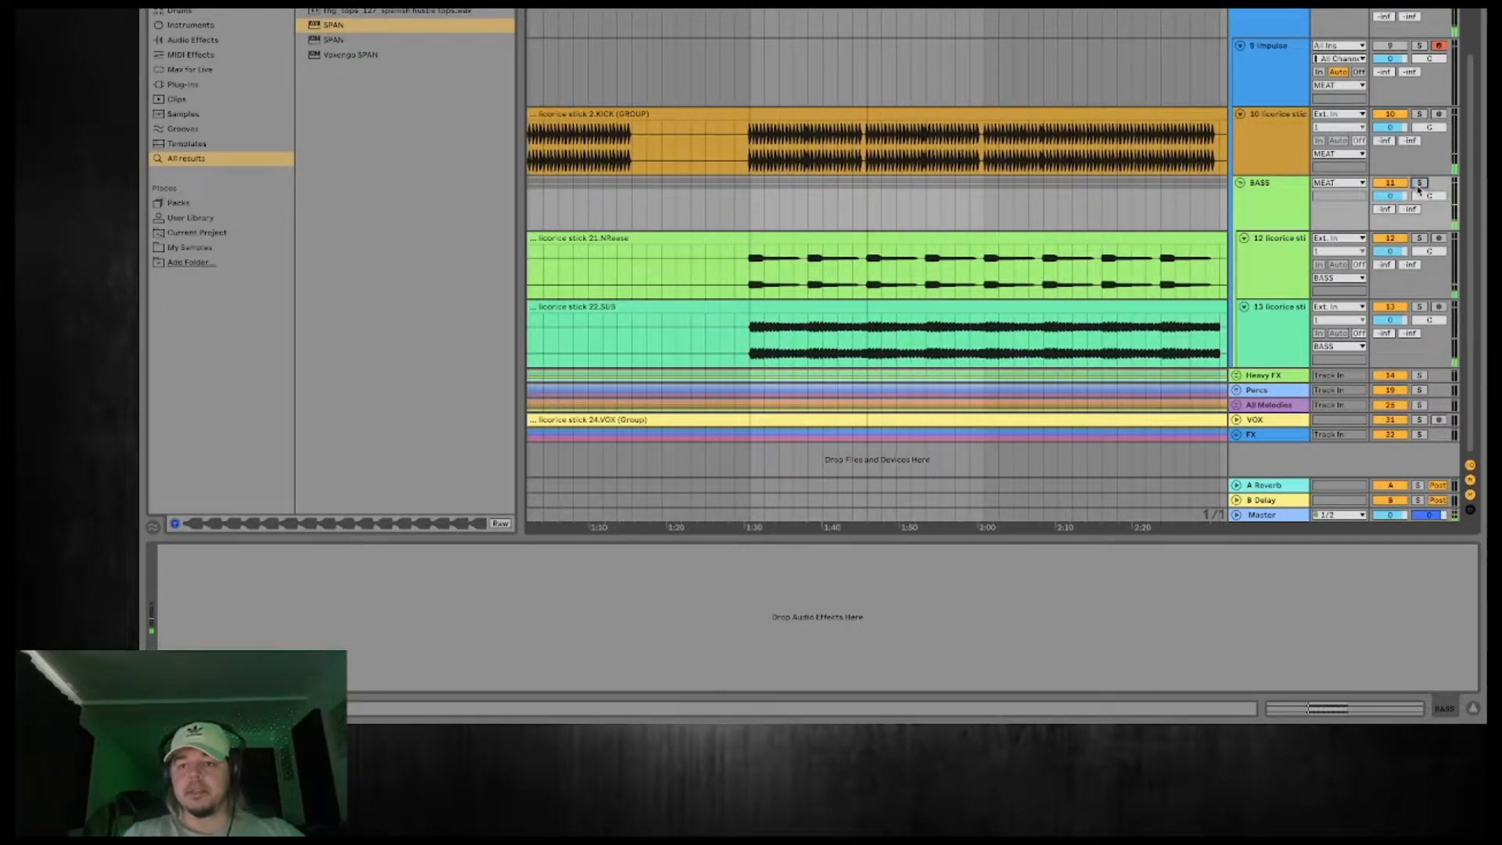
pyautogui.click(1419, 183)
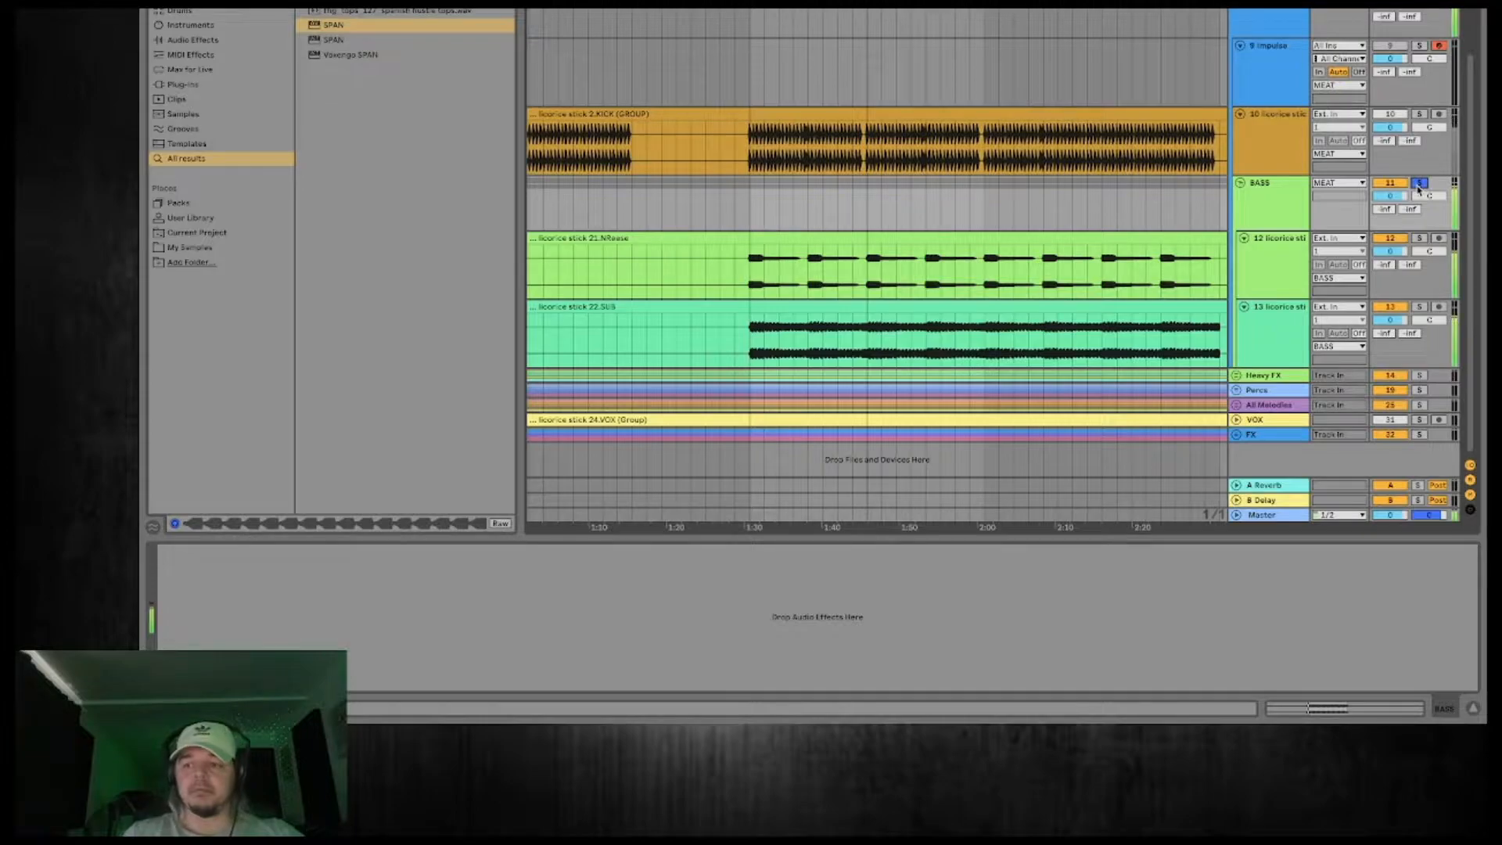
pyautogui.click(1419, 185)
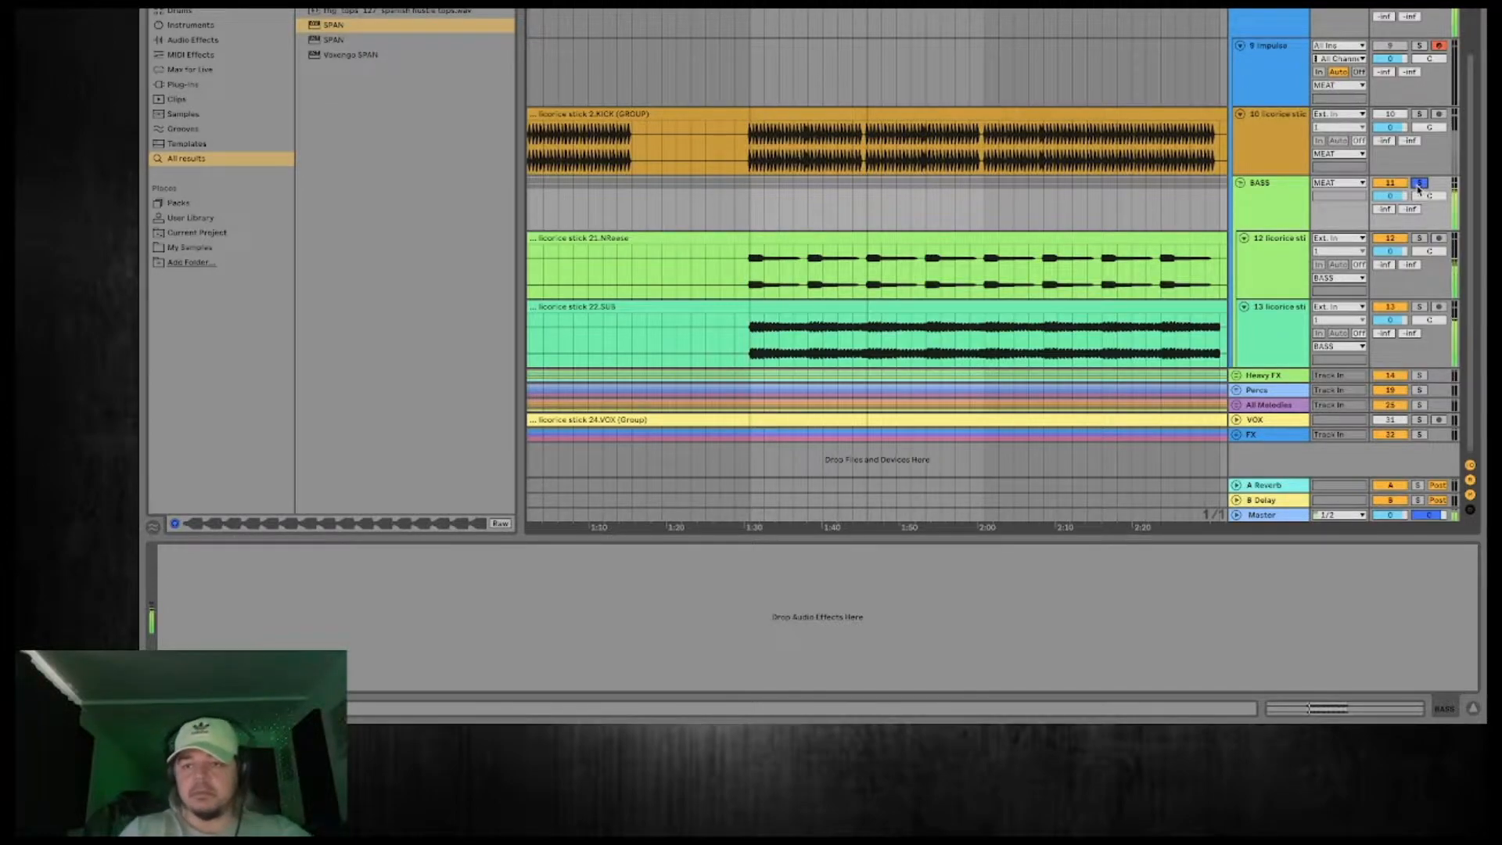
# Audition the 21.NReese and 22.SUB tracks separately in solo over the section from 1:30 to 1:45.
pyautogui.click(1419, 239)
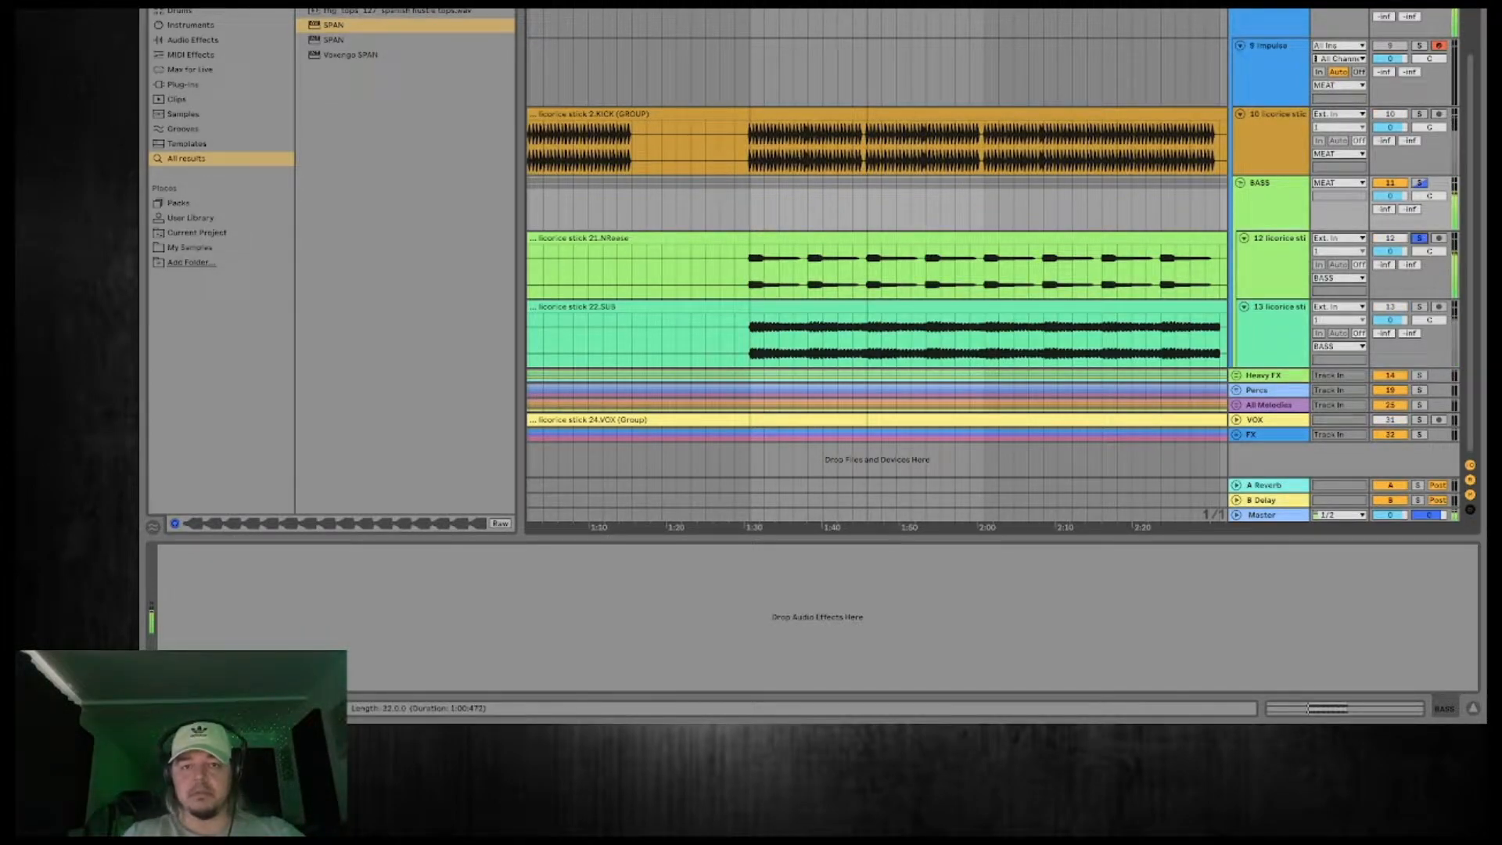
pyautogui.click(802, 5)
pyautogui.scroll(3, 801, 4)
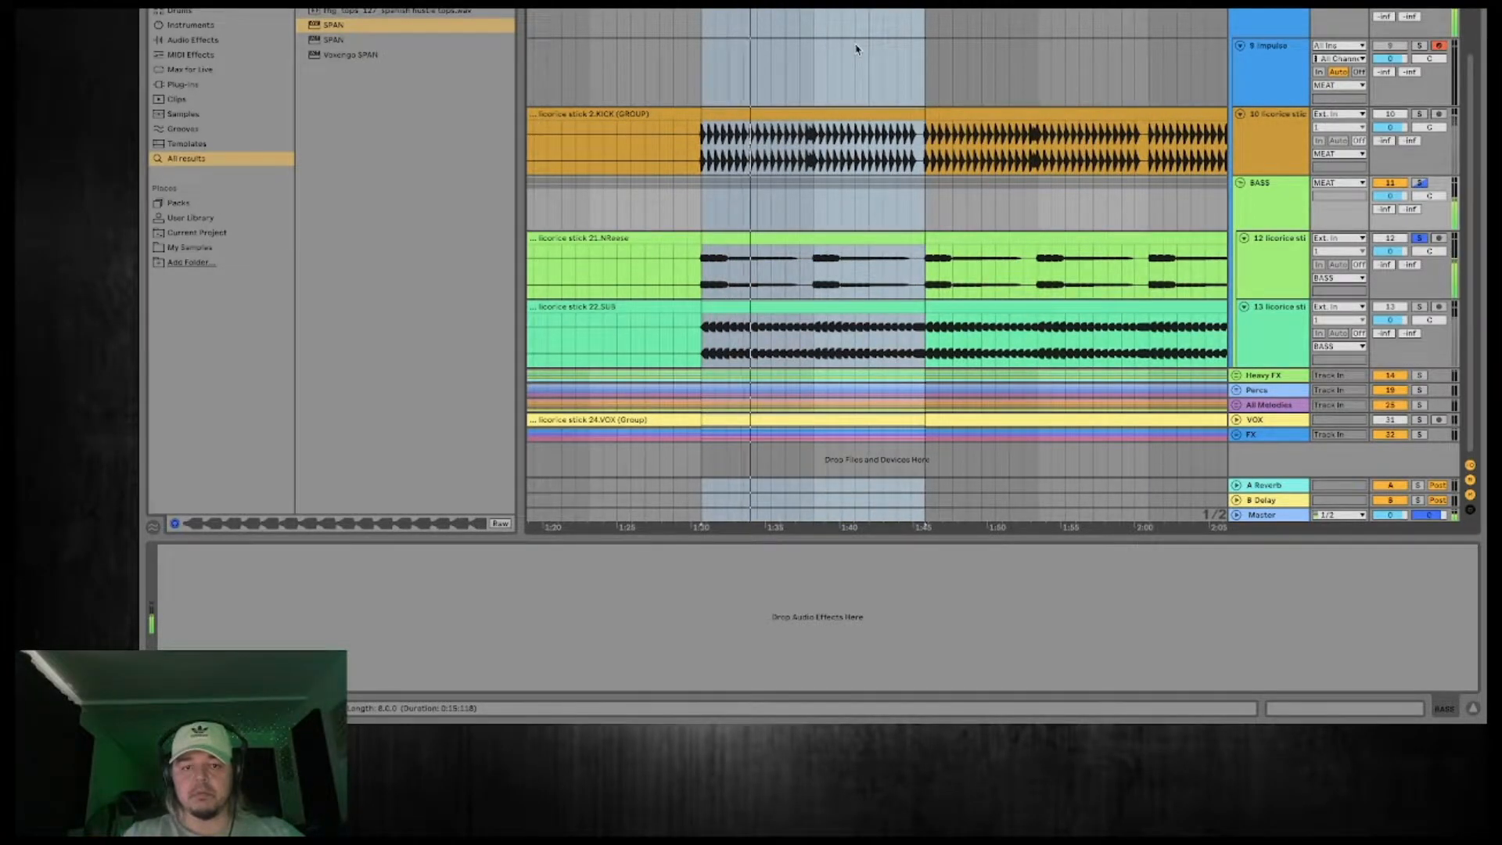
pyautogui.click(1420, 308)
pyautogui.click(1419, 238)
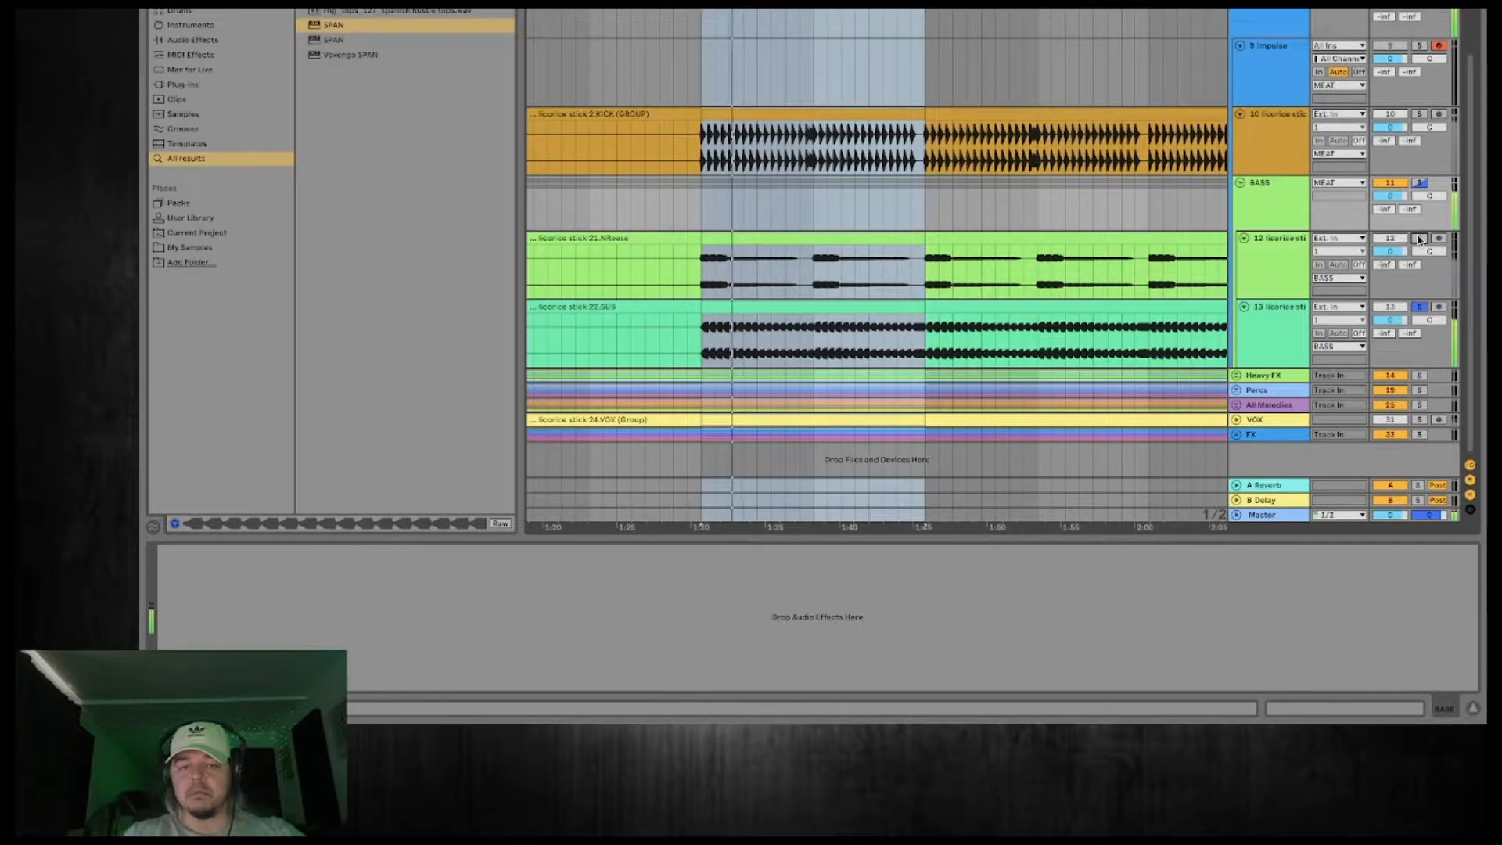
pyautogui.click(1419, 238)
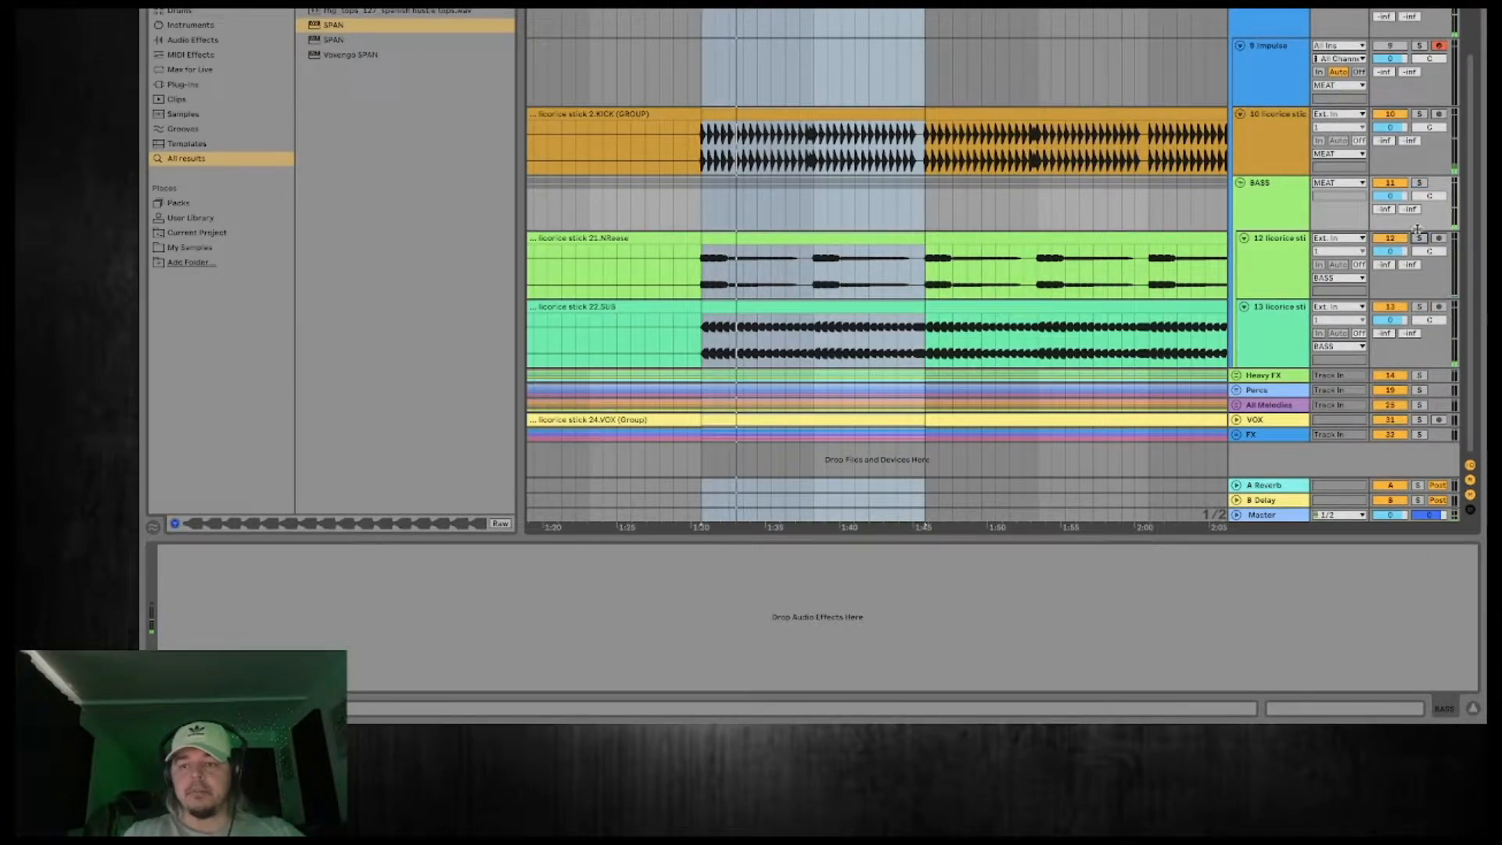
# Play the soloed BASS group from 1:30 and add an EQ Eight to the 21.NReese track.
pyautogui.click(704, 279)
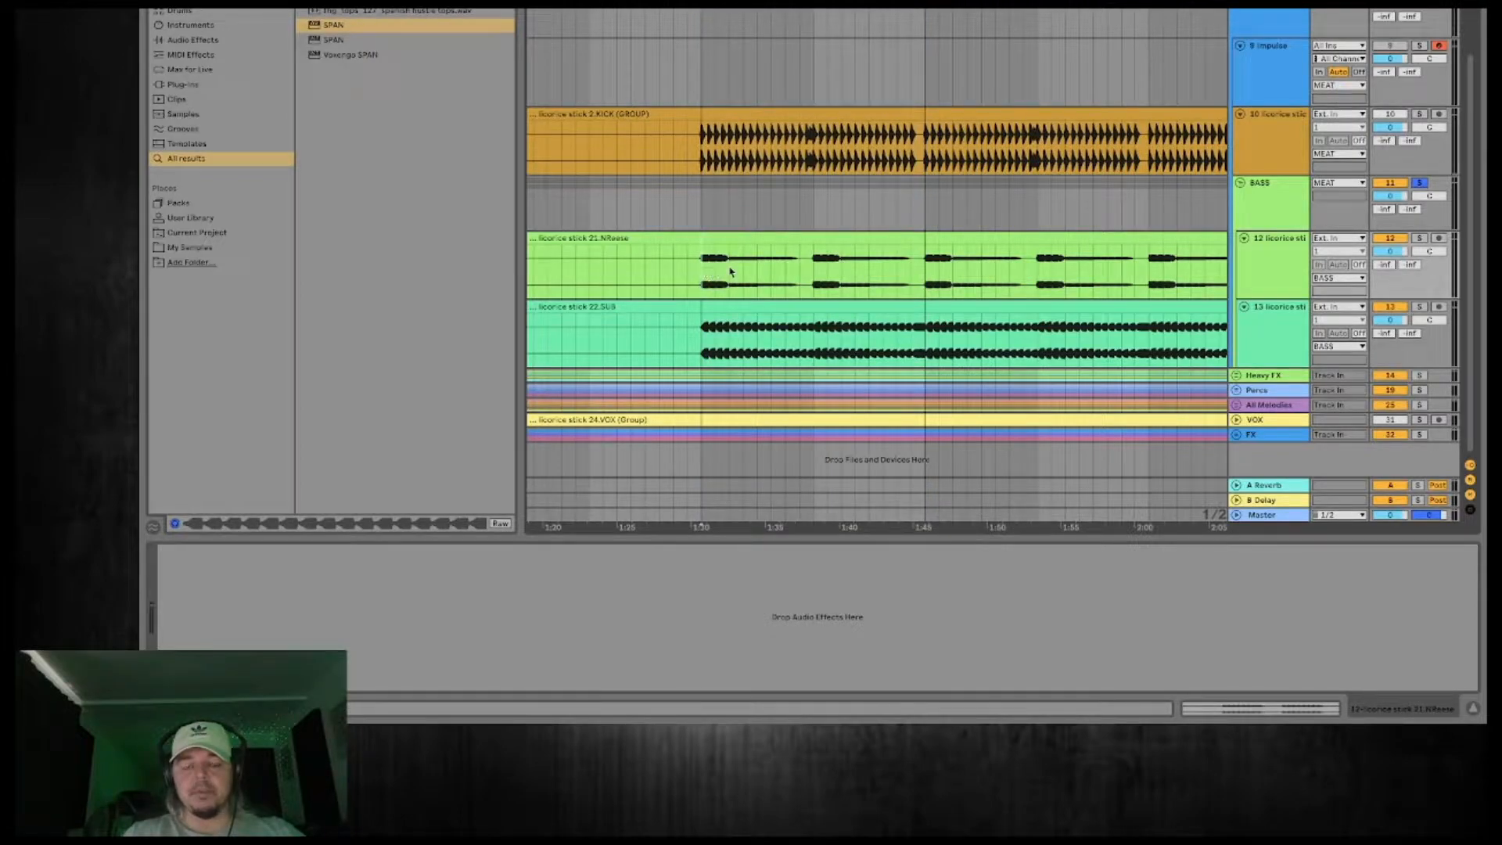
pyautogui.press('space')
pyautogui.click(1273, 269)
pyautogui.press('space')
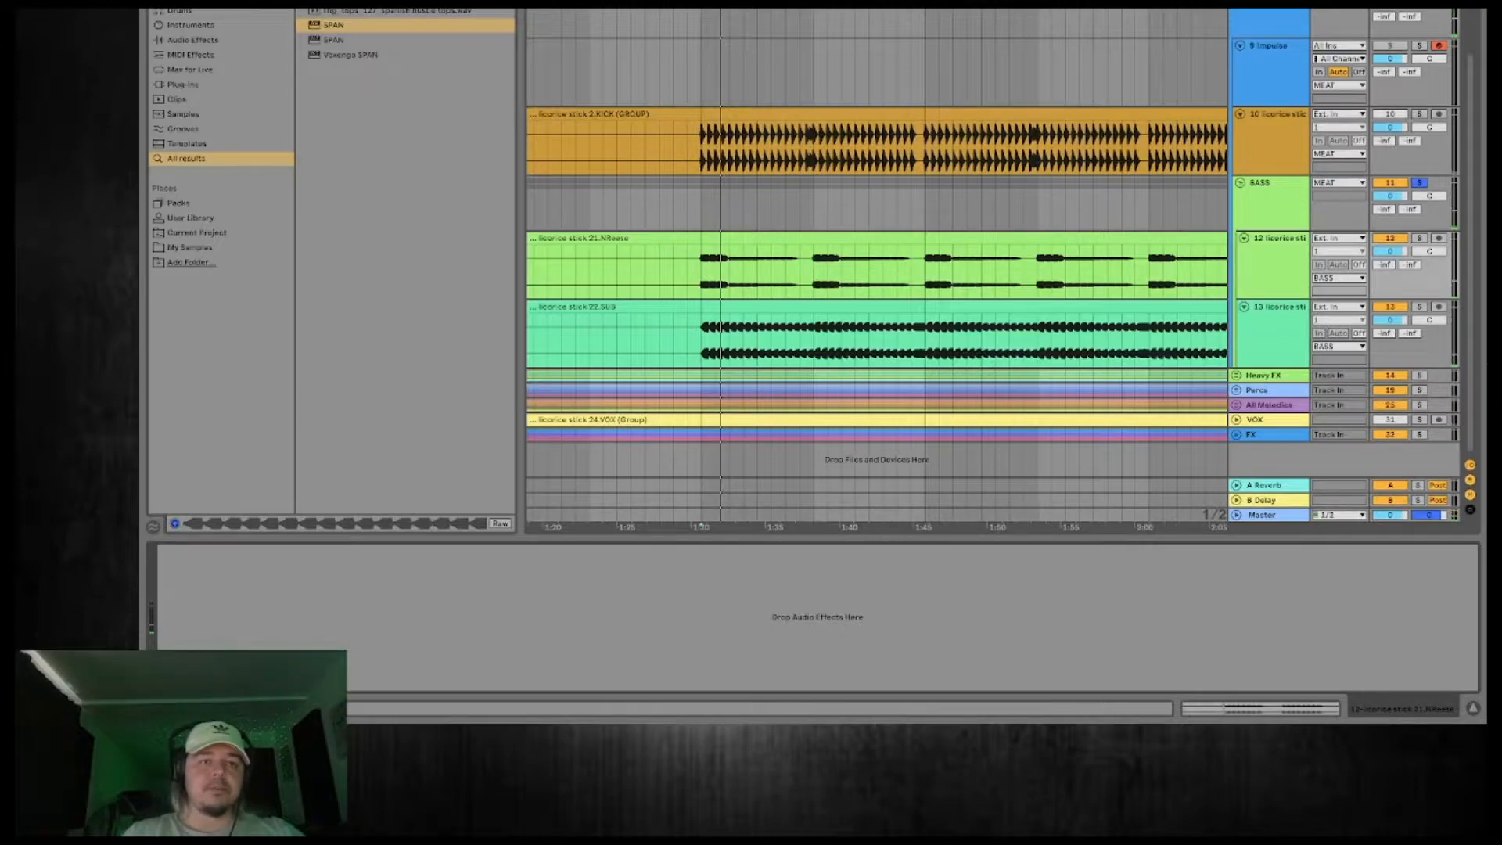
pyautogui.write('eq')
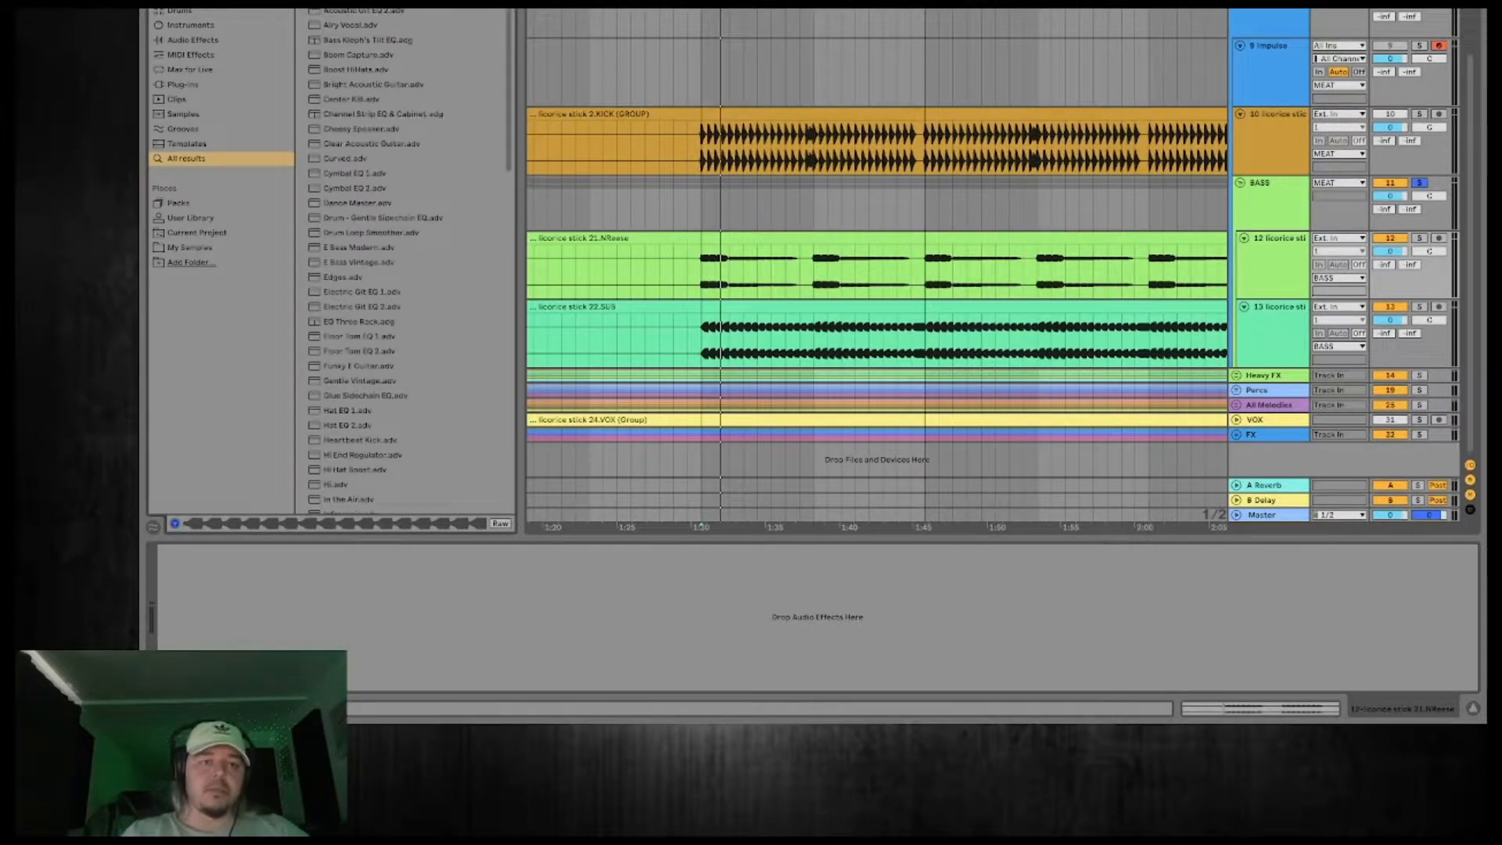
pyautogui.press('Return')
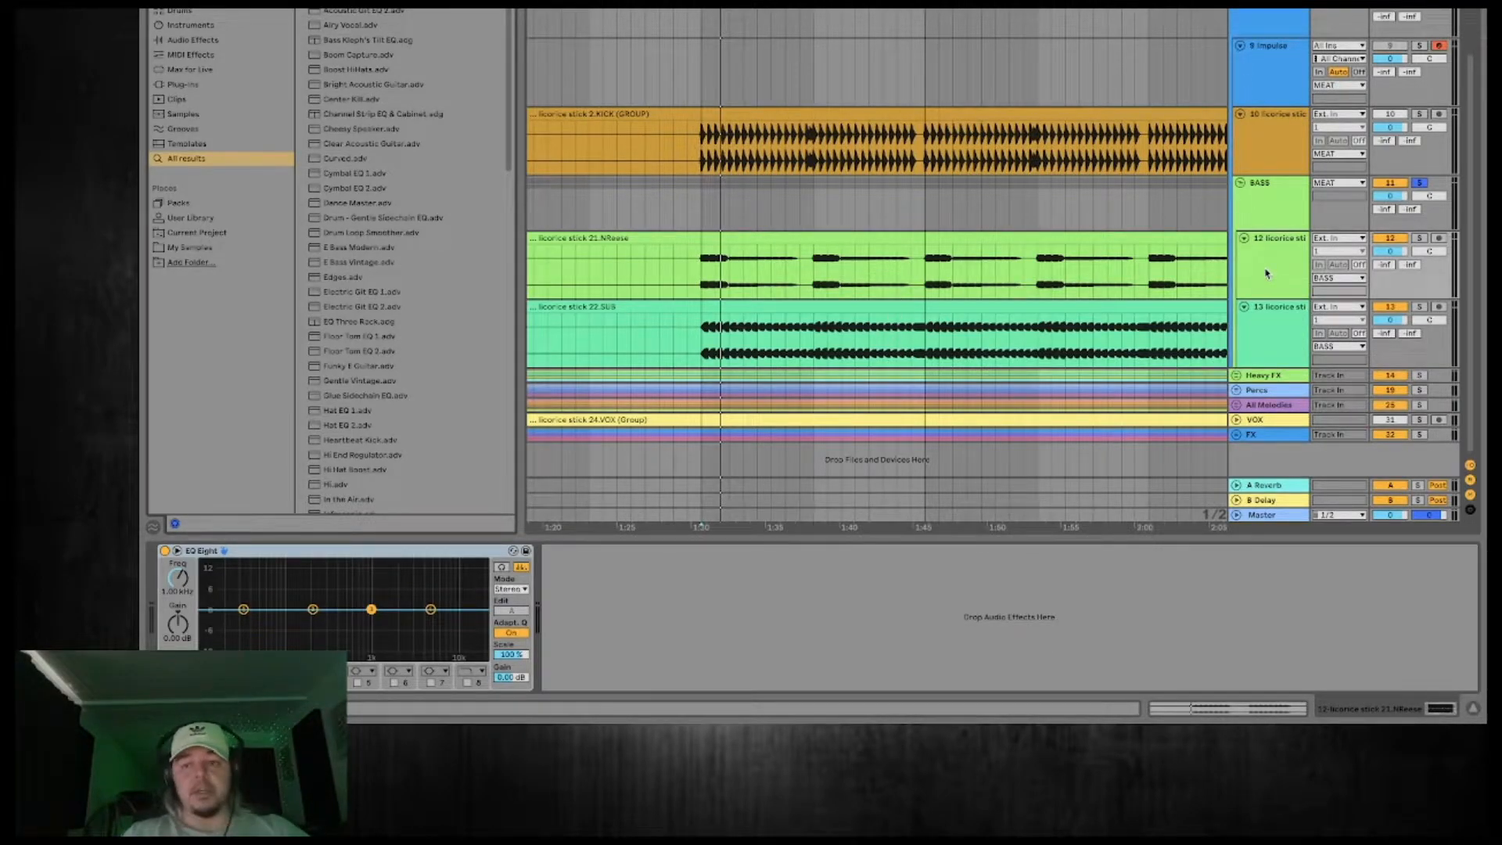
# Take the BASS group out of solo and solo the 22.SUB track instead, playing it from 1:30.
pyautogui.click(1268, 273)
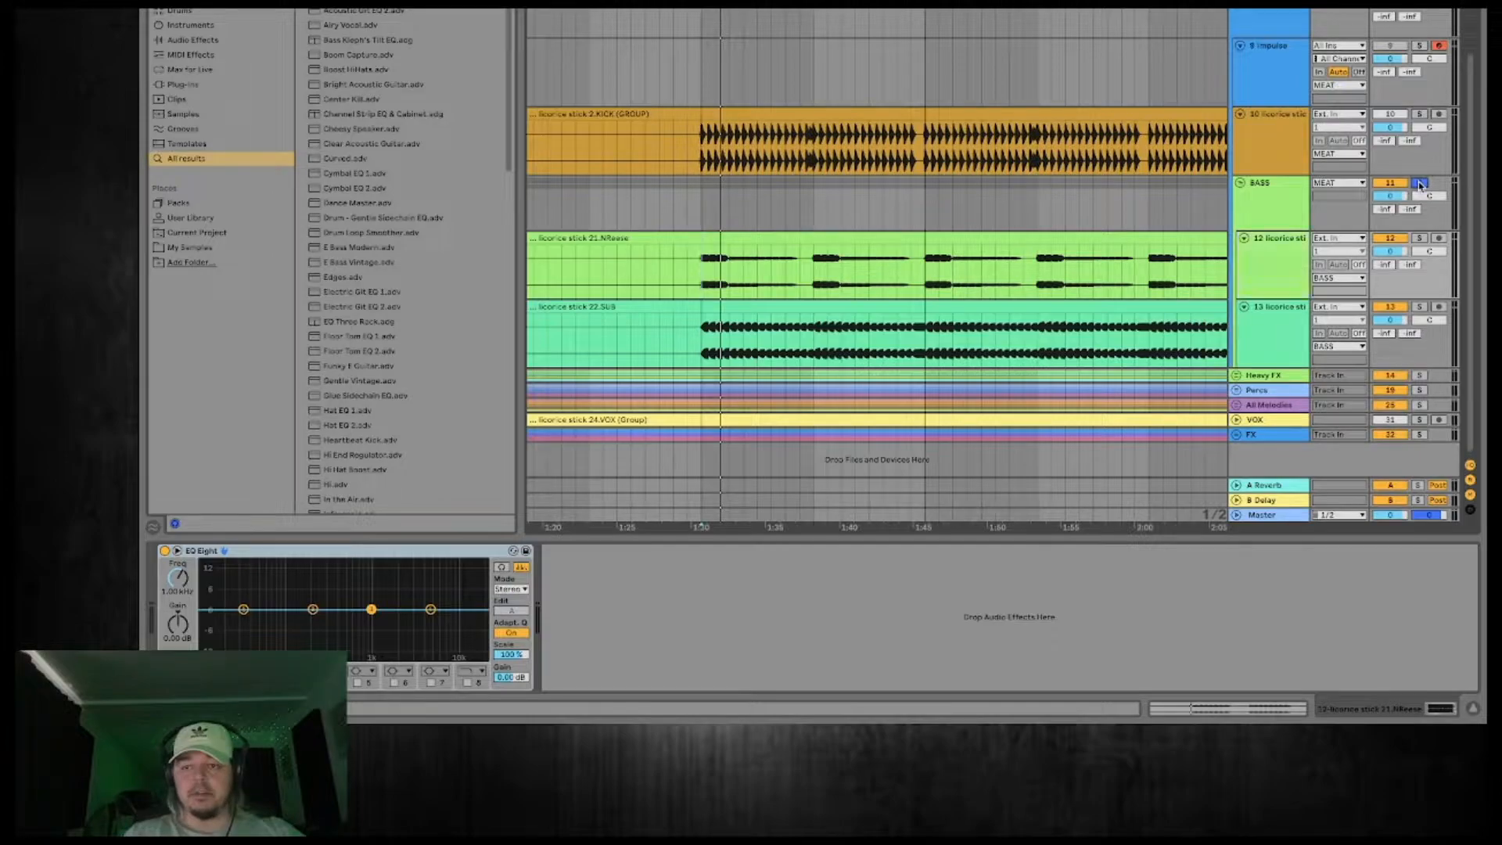
pyautogui.click(1274, 335)
pyautogui.click(1271, 272)
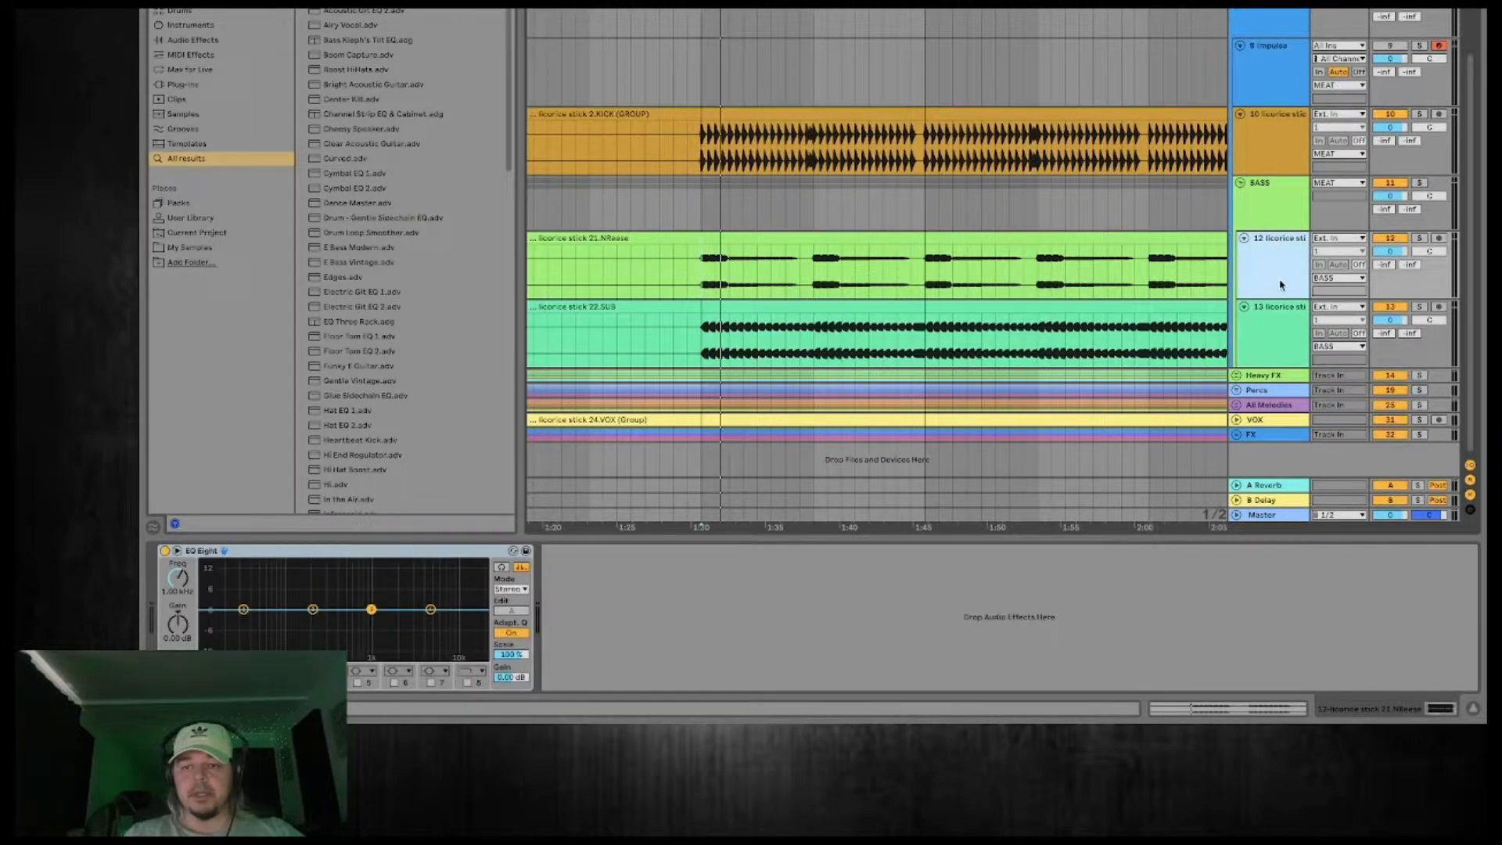
pyautogui.click(1422, 241)
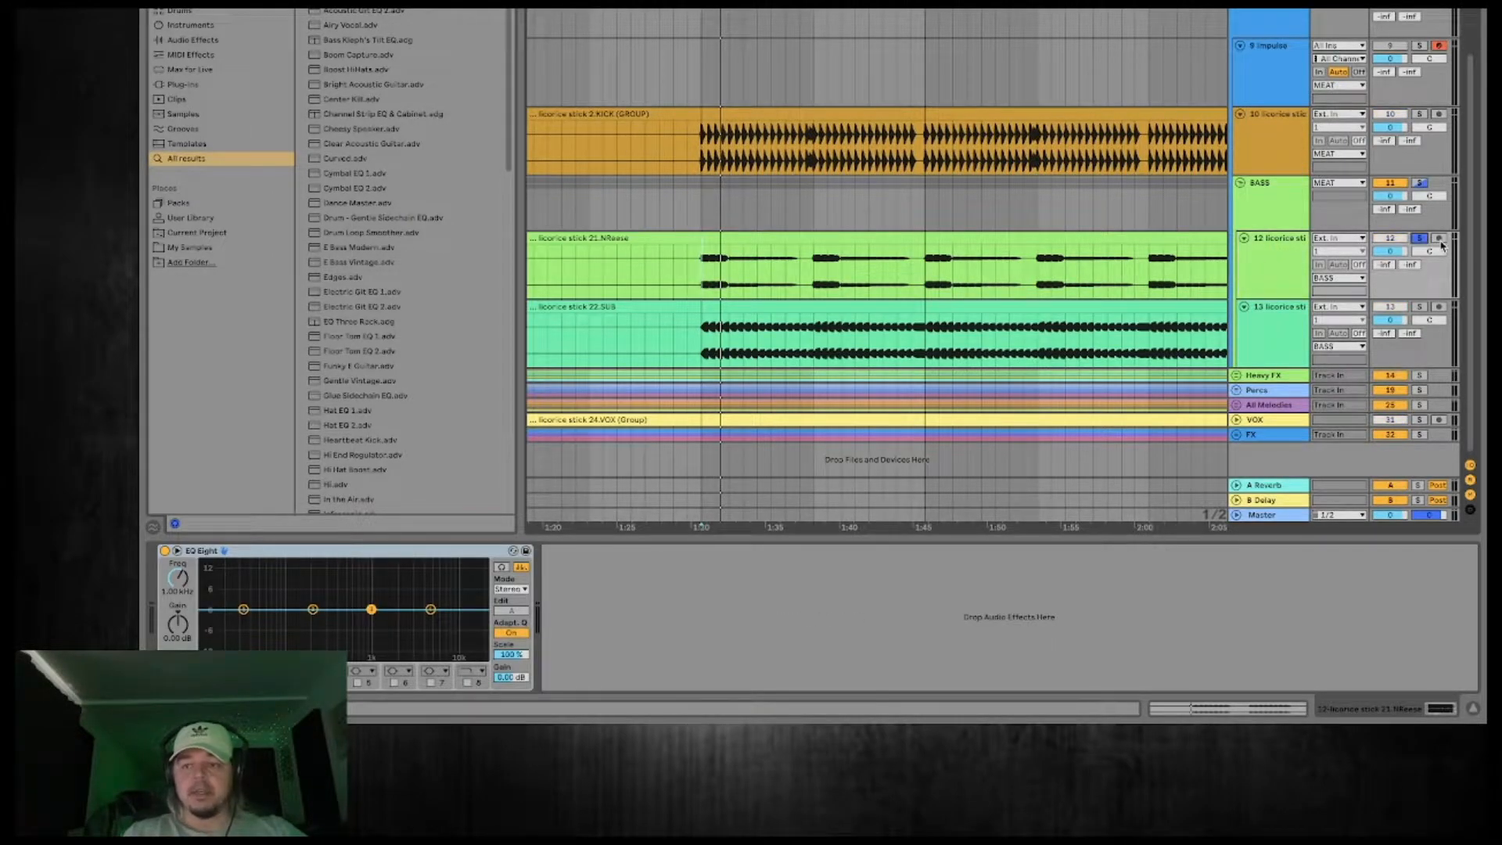
pyautogui.click(1421, 308)
pyautogui.press('space')
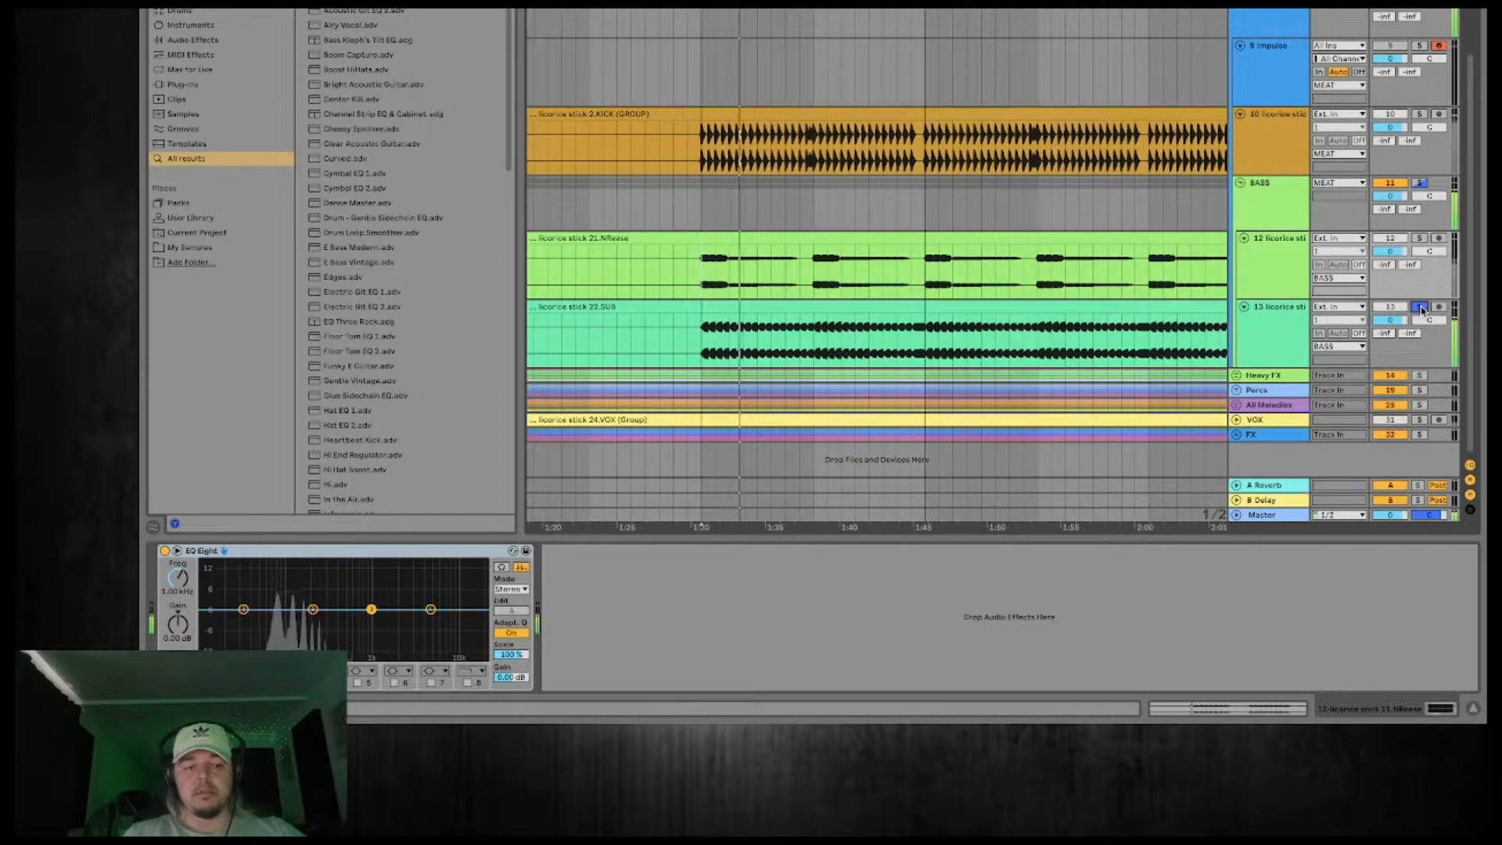
# Add the SPAN analyzer to the 22.SUB track, examine its spectrum during playback and close the plug-in window.
pyautogui.click(1268, 317)
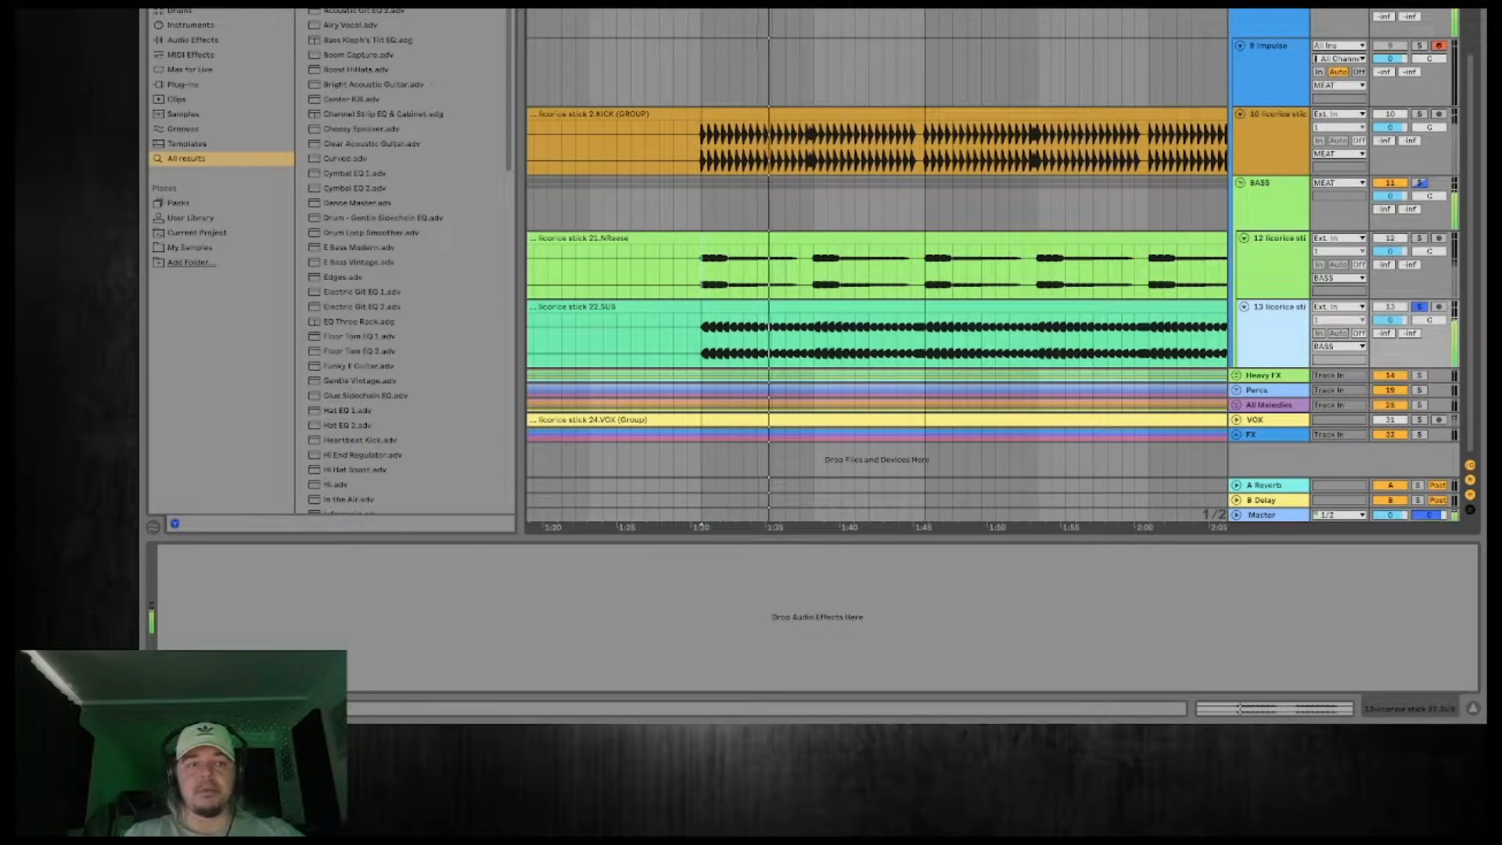
pyautogui.press('space')
pyautogui.write('span')
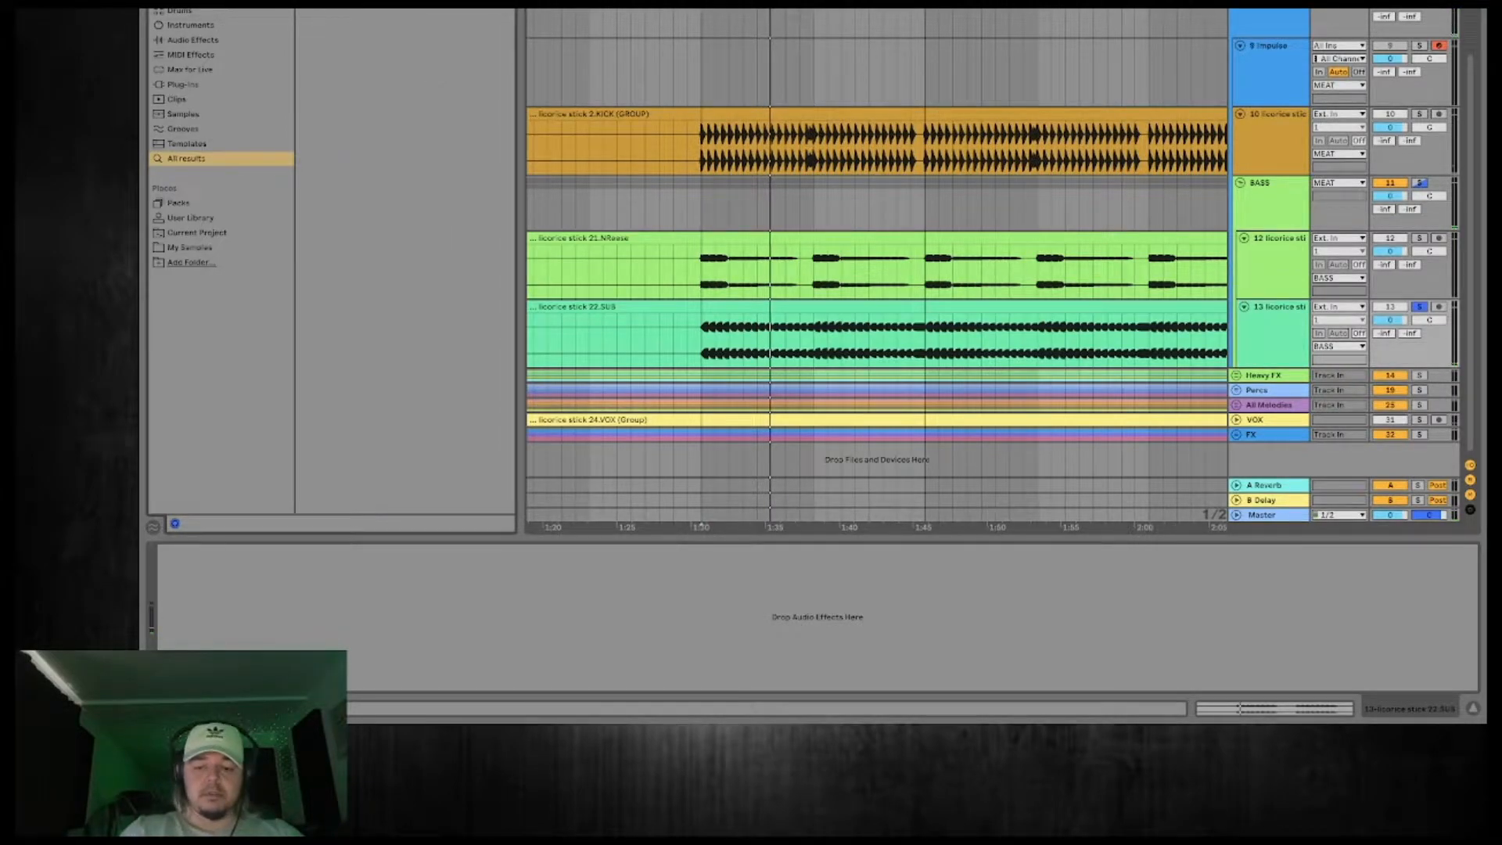
pyautogui.doubleClick(342, 24)
pyautogui.press('space')
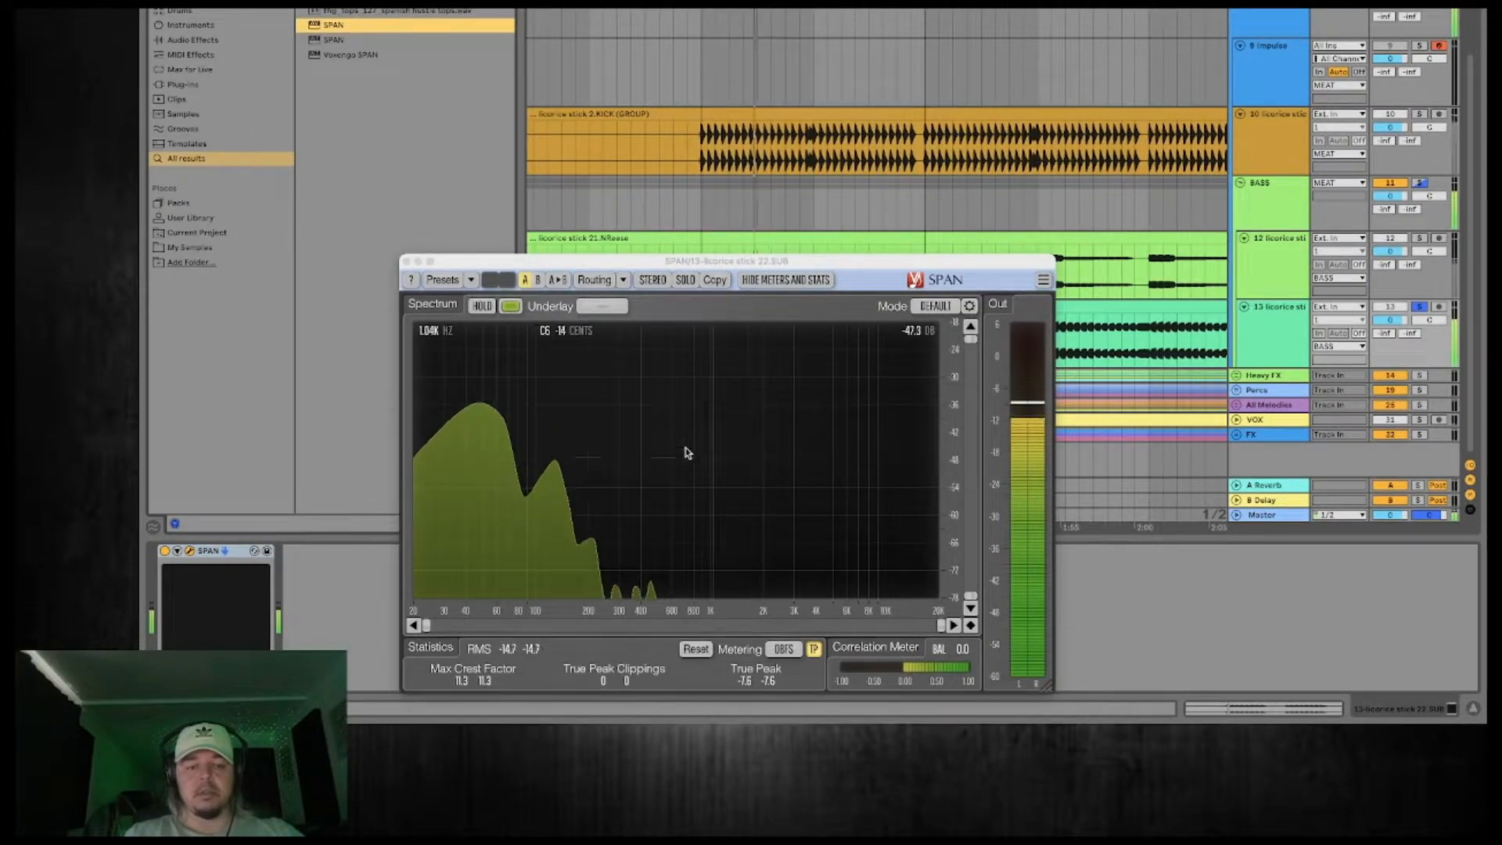
pyautogui.press('space')
pyautogui.click(406, 261)
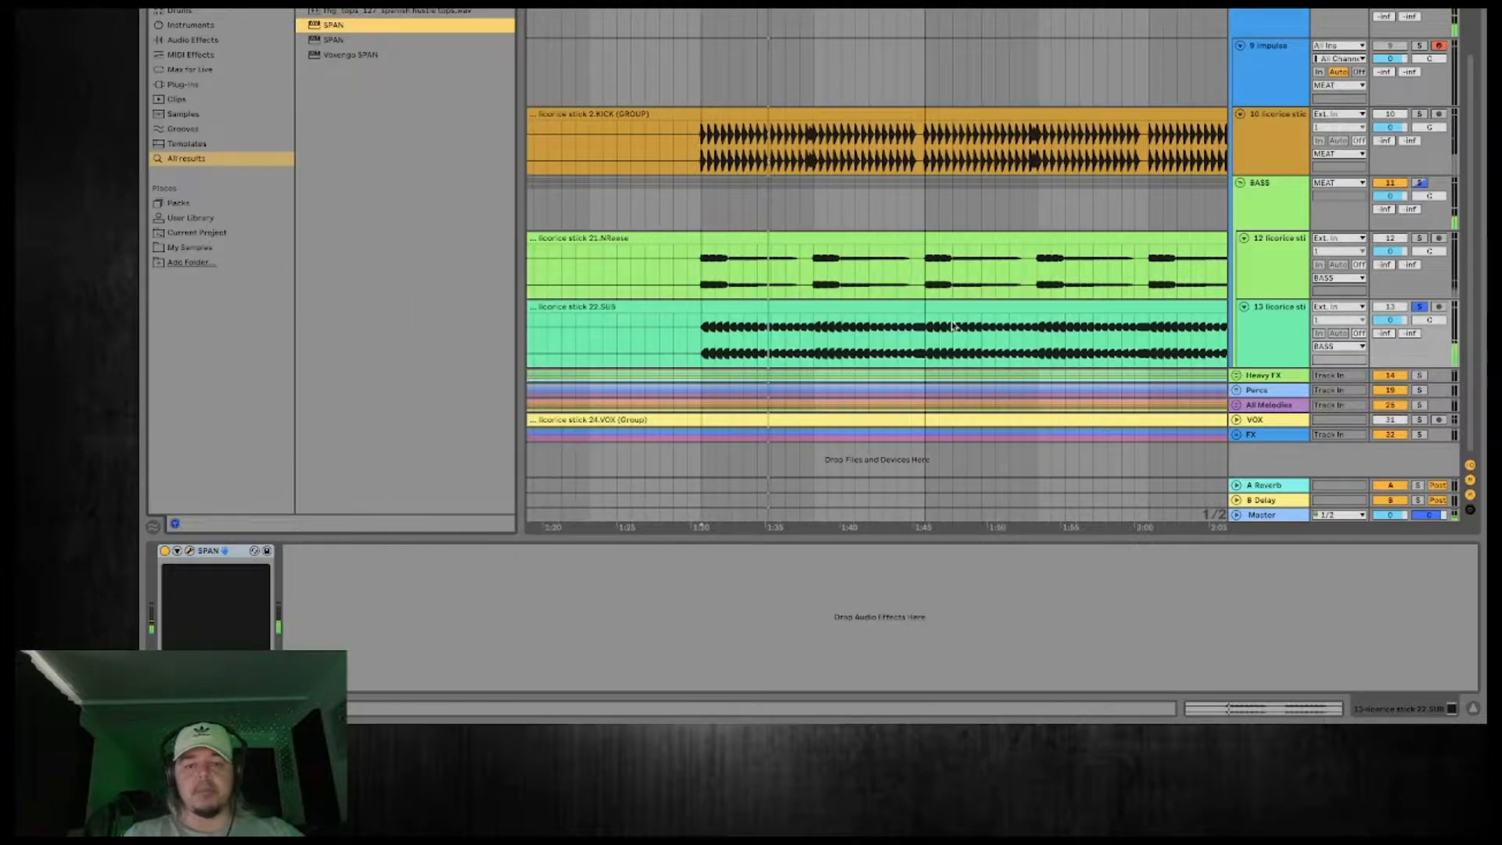
# Solo the 21.NReese track, add a SPAN analyzer to examine its spectrum, close its window and reselect 22.SUB.
pyautogui.click(1419, 307)
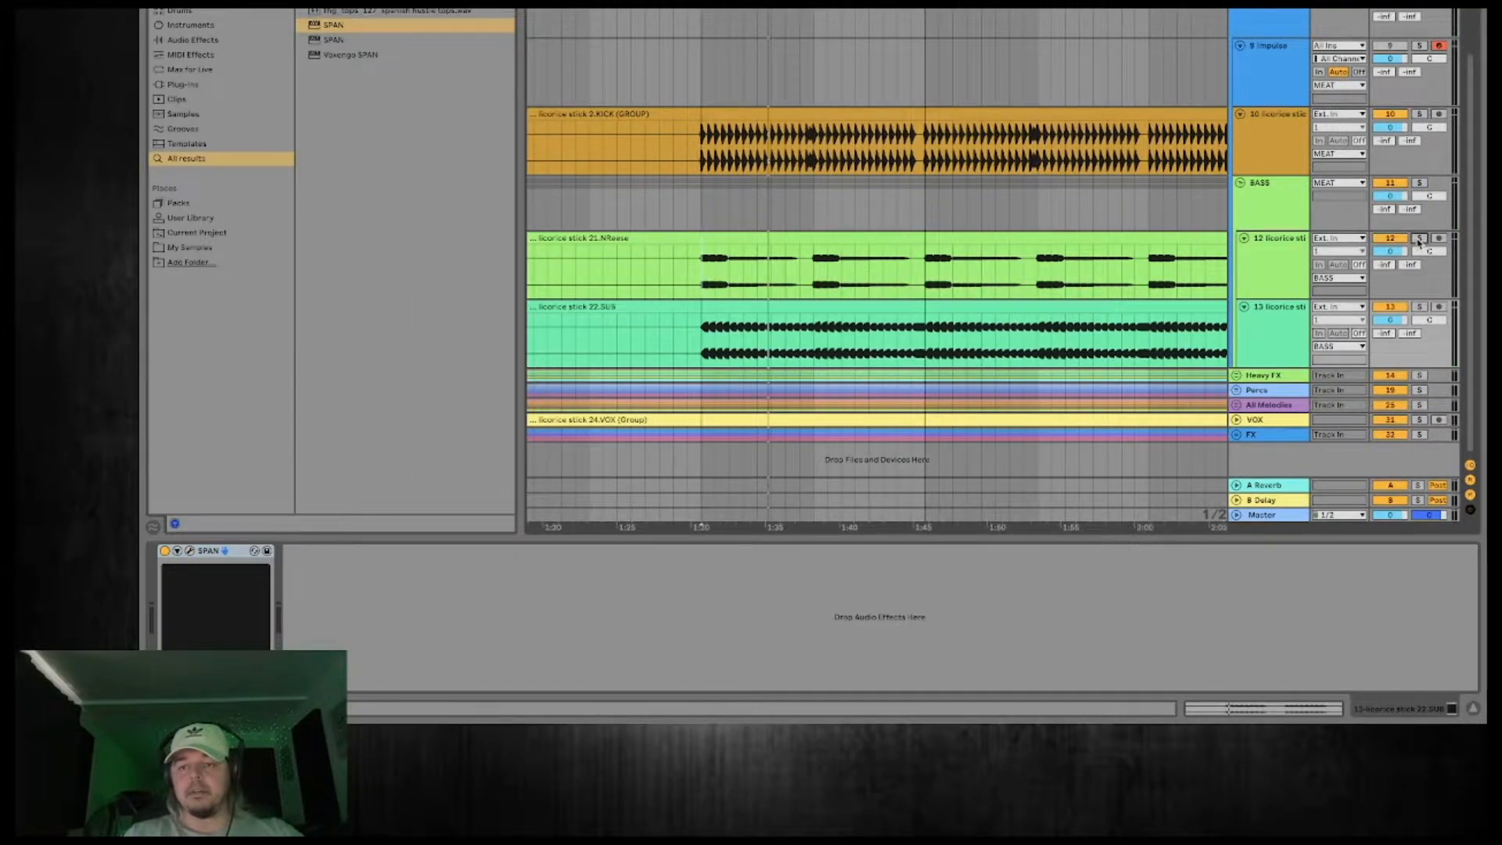
pyautogui.click(1269, 251)
pyautogui.press('space')
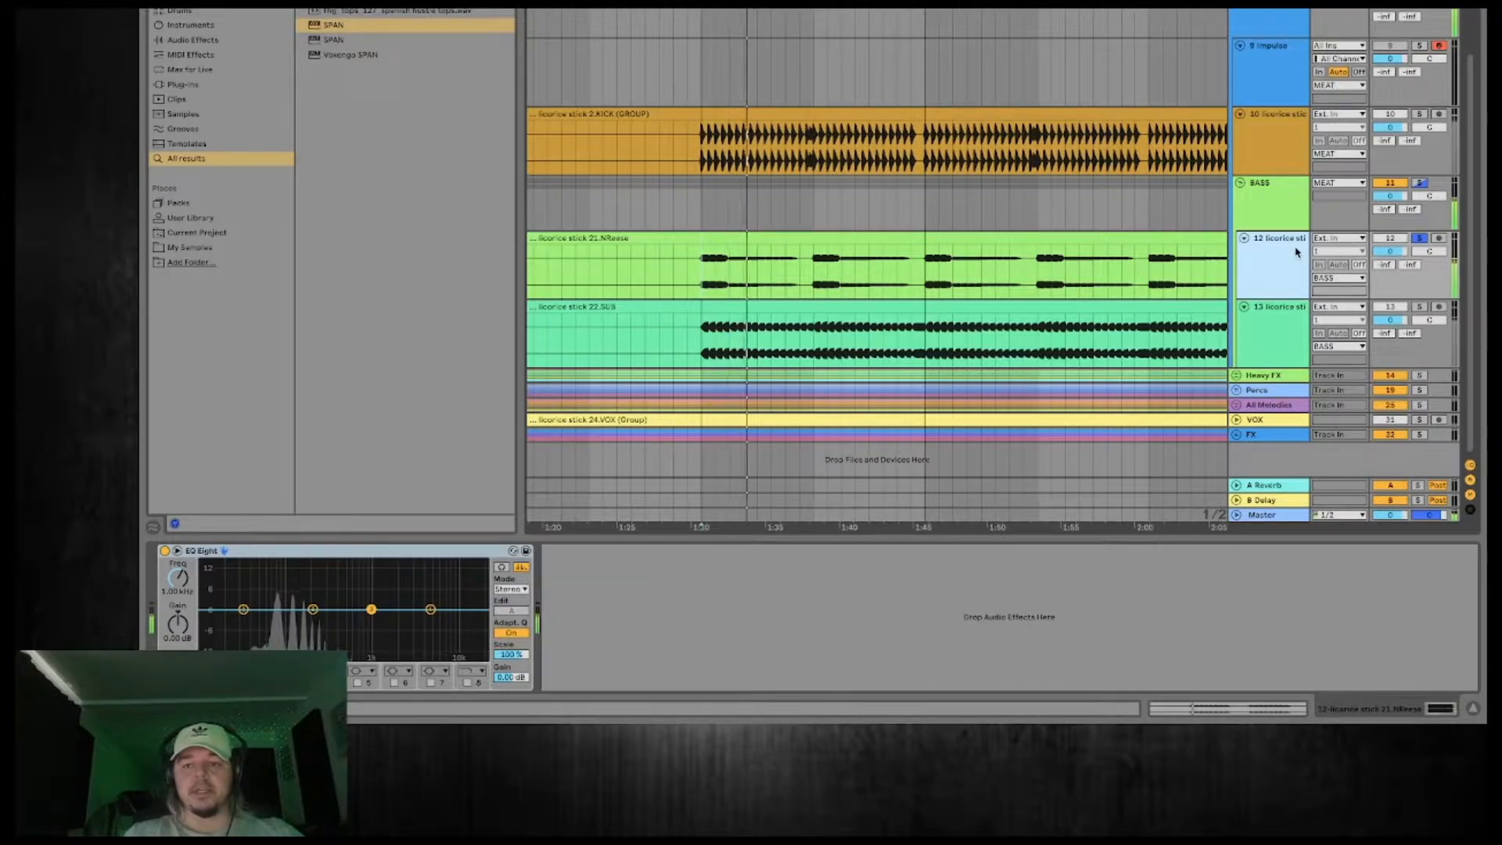
pyautogui.doubleClick(364, 26)
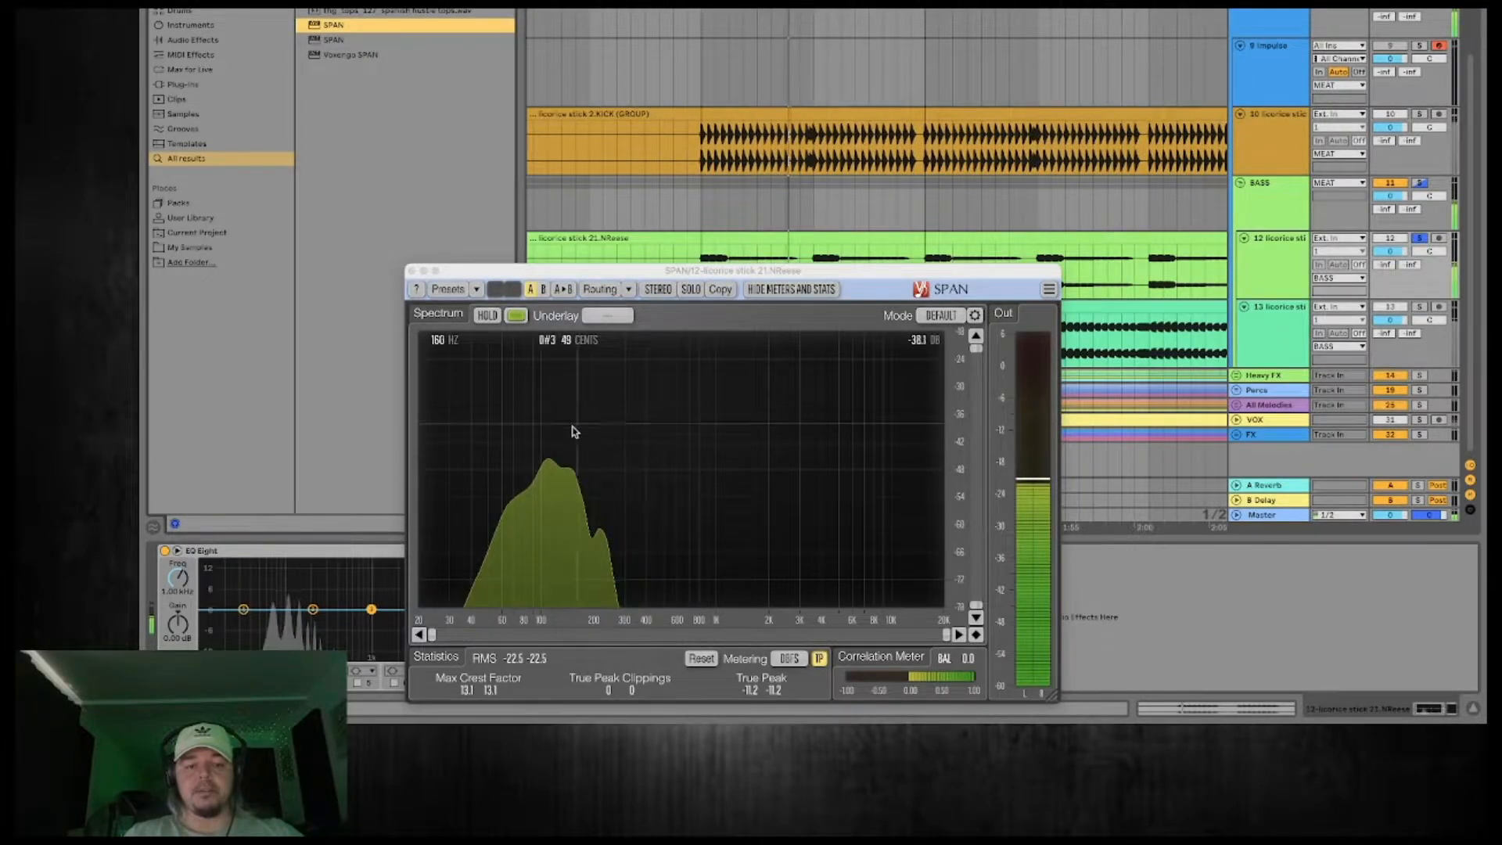
pyautogui.click(412, 272)
pyautogui.click(1264, 336)
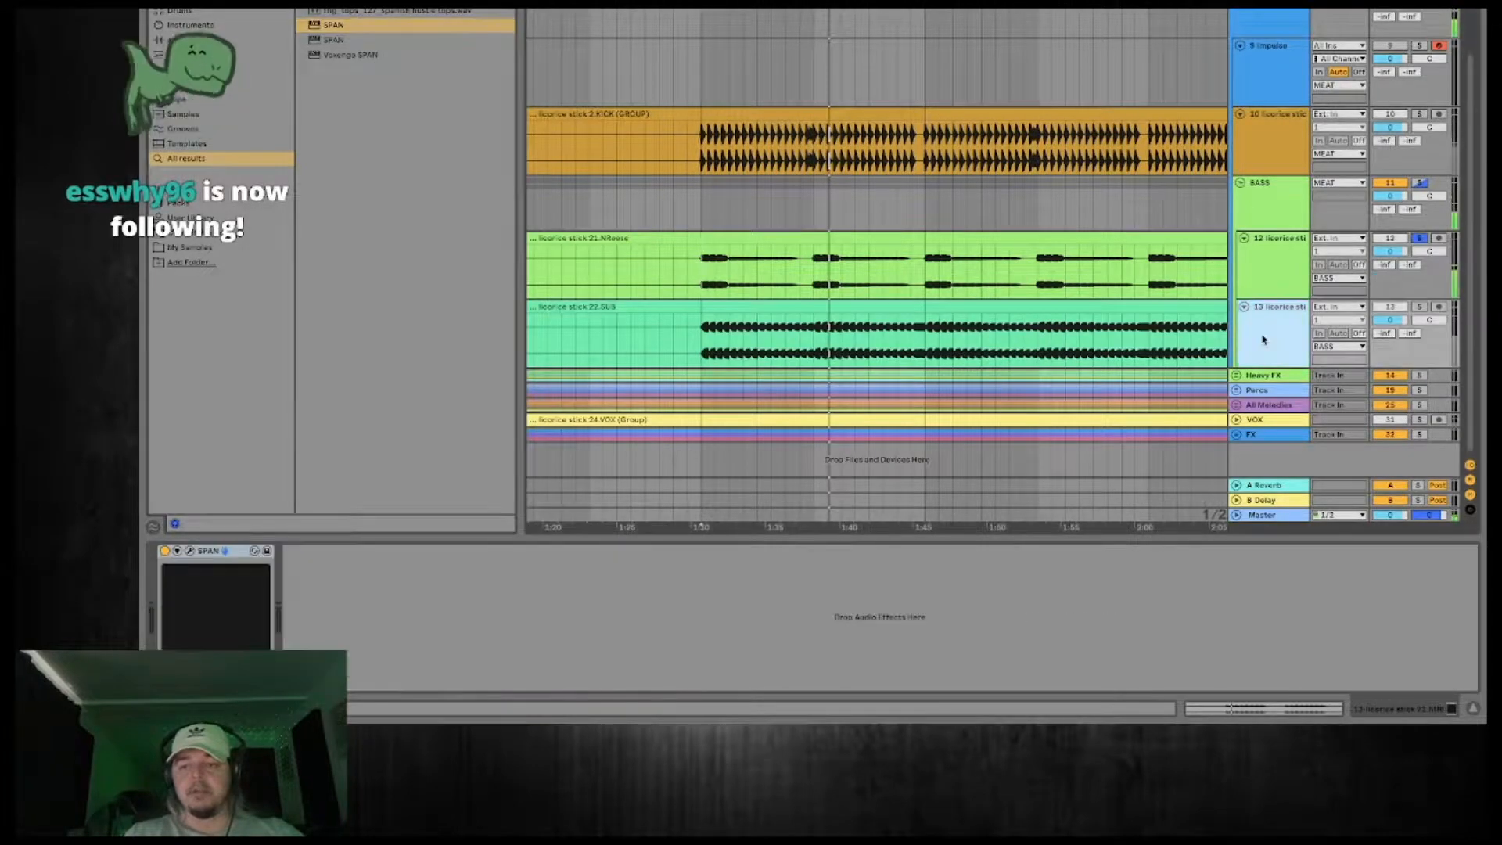
# Solo the 22.SUB track, play it and add an EQ Eight after its SPAN analyzer.
pyautogui.click(1419, 307)
pyautogui.press('space')
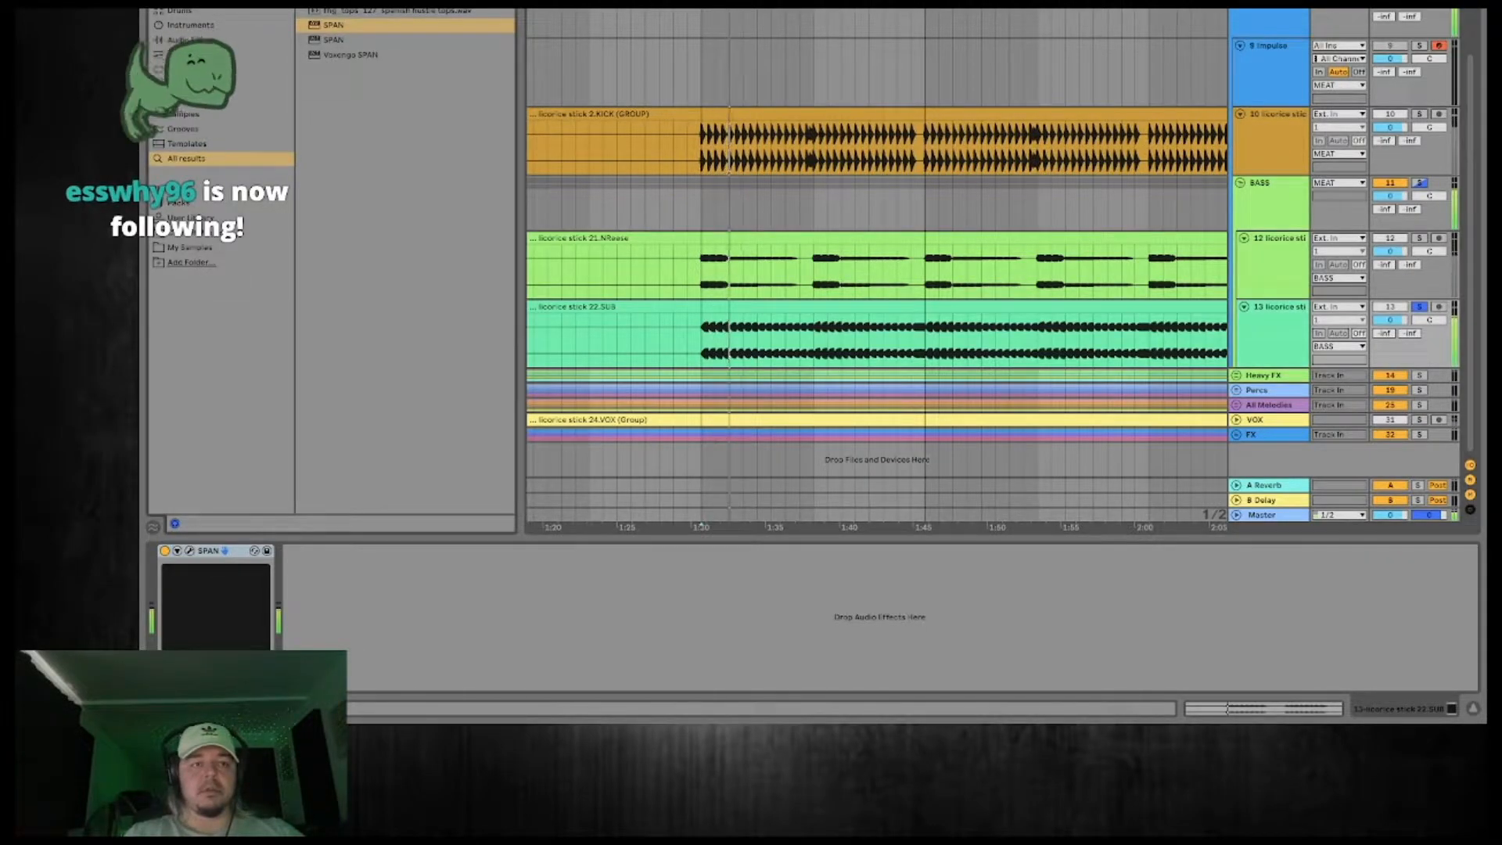
pyautogui.hotkey('ctrl', 'f')
pyautogui.write('eq')
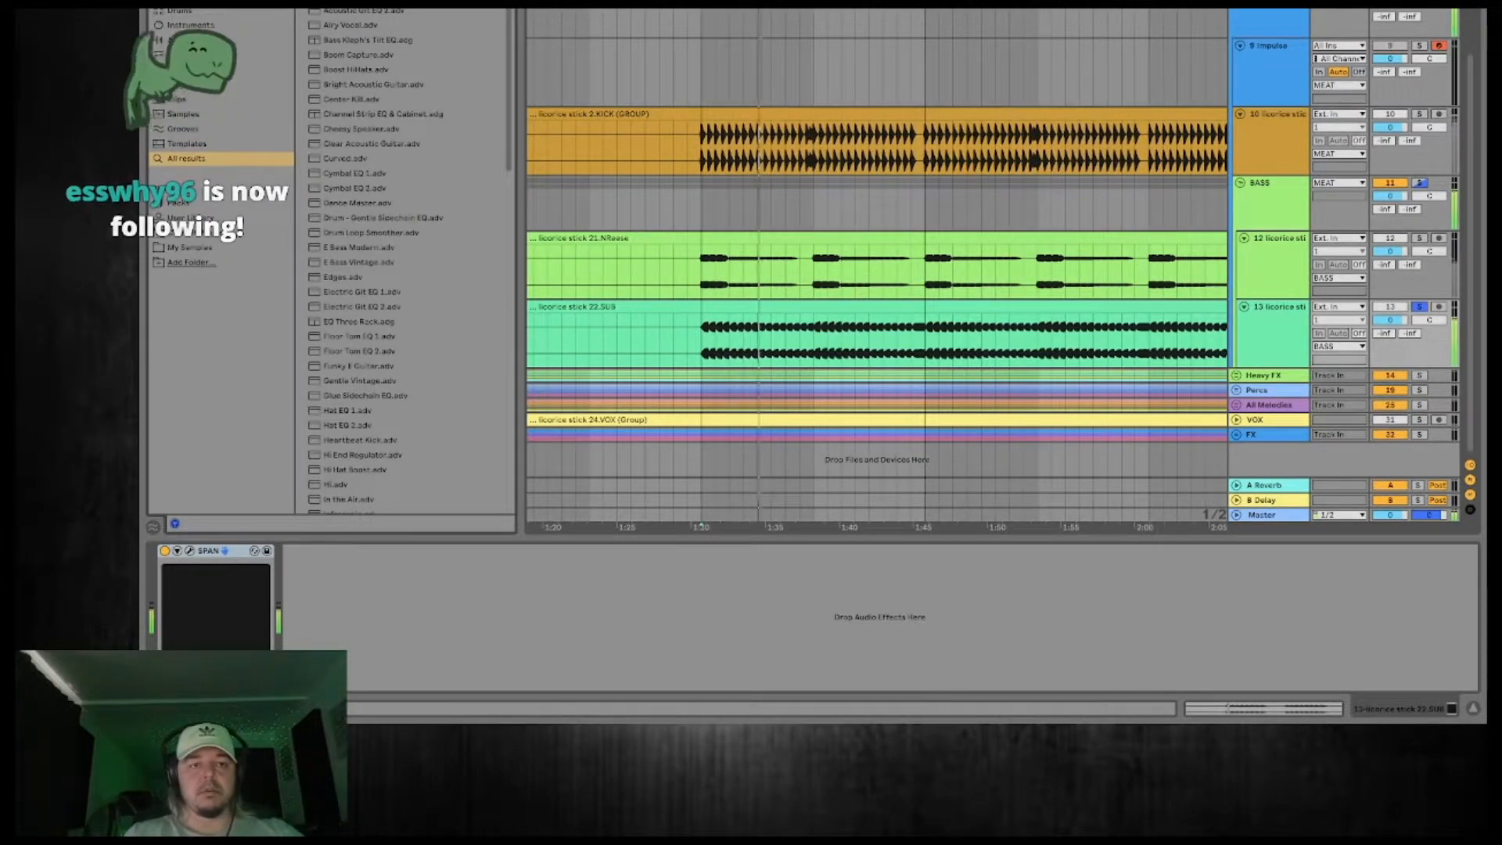
pyautogui.press('Return')
pyautogui.doubleClick(503, 604)
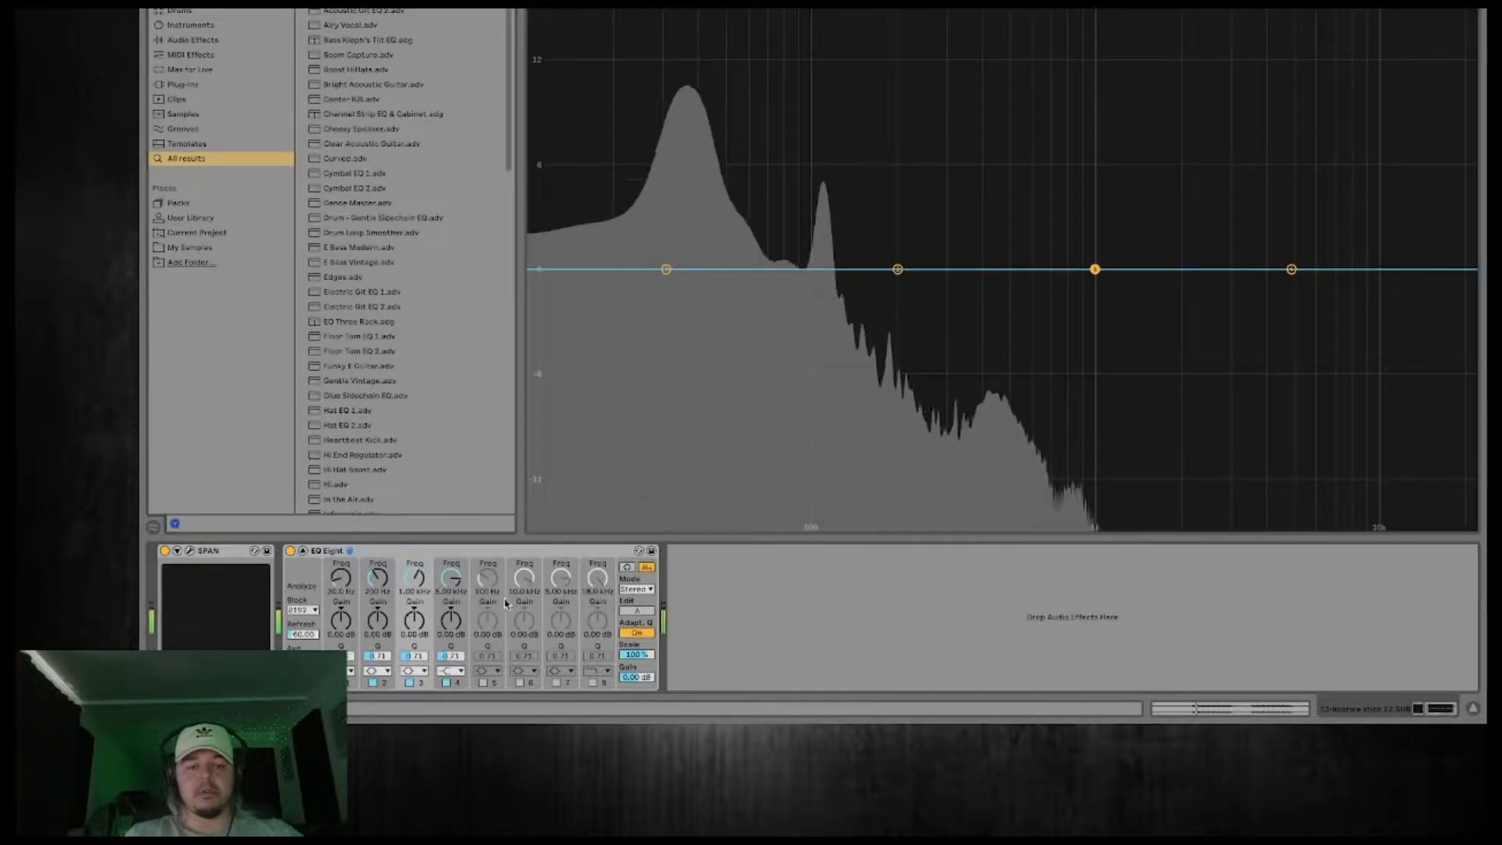
# Set the first band of the 22.SUB track's EQ Eight to a frequency of 80 Hz.
pyautogui.click(666, 270)
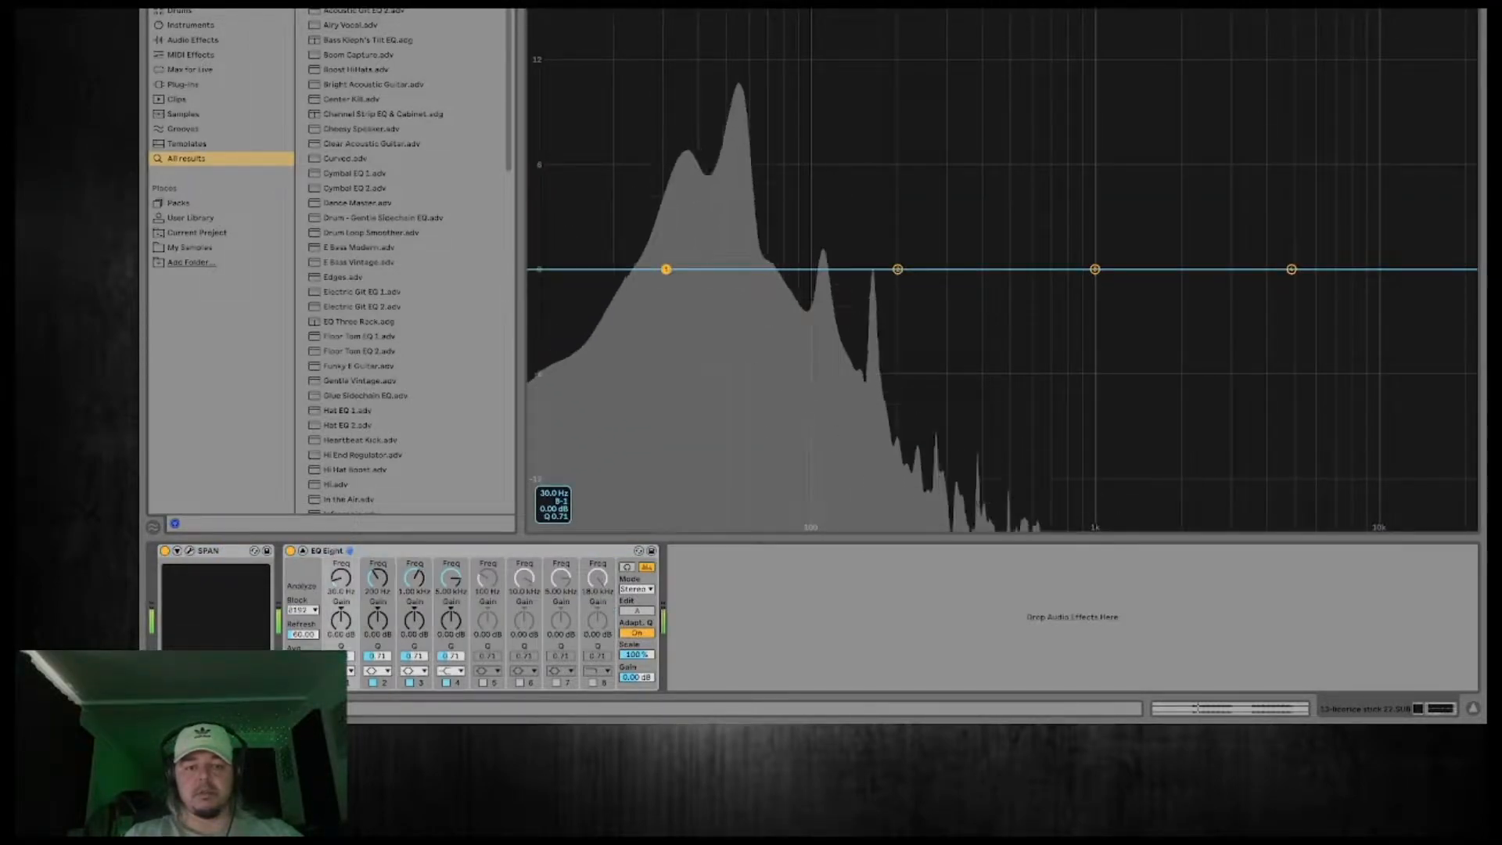
pyautogui.moveTo(666, 269); pyautogui.dragTo(708, 266)
pyautogui.click(341, 593)
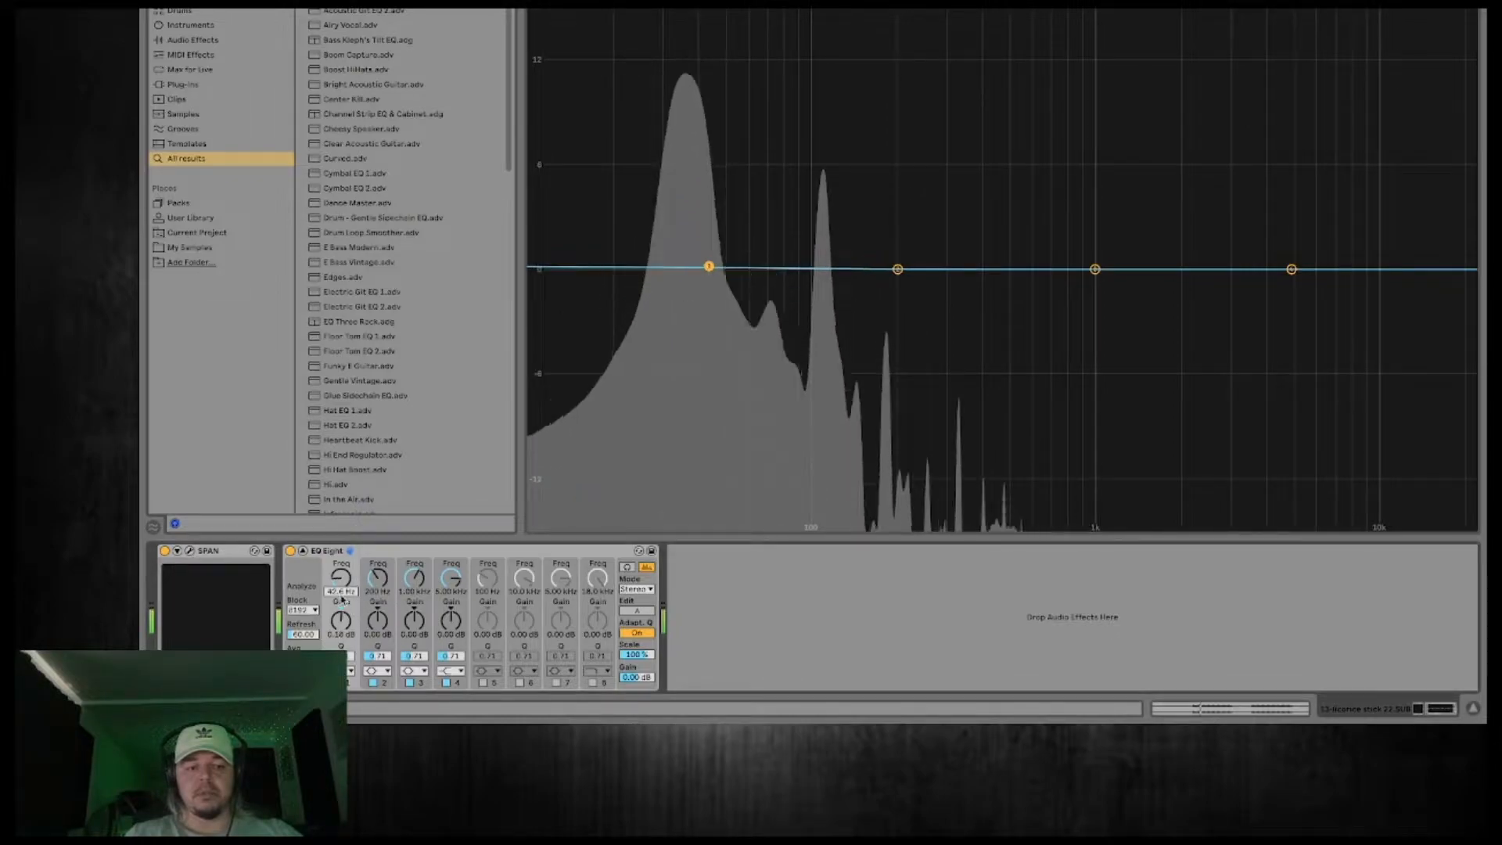
pyautogui.write('80')
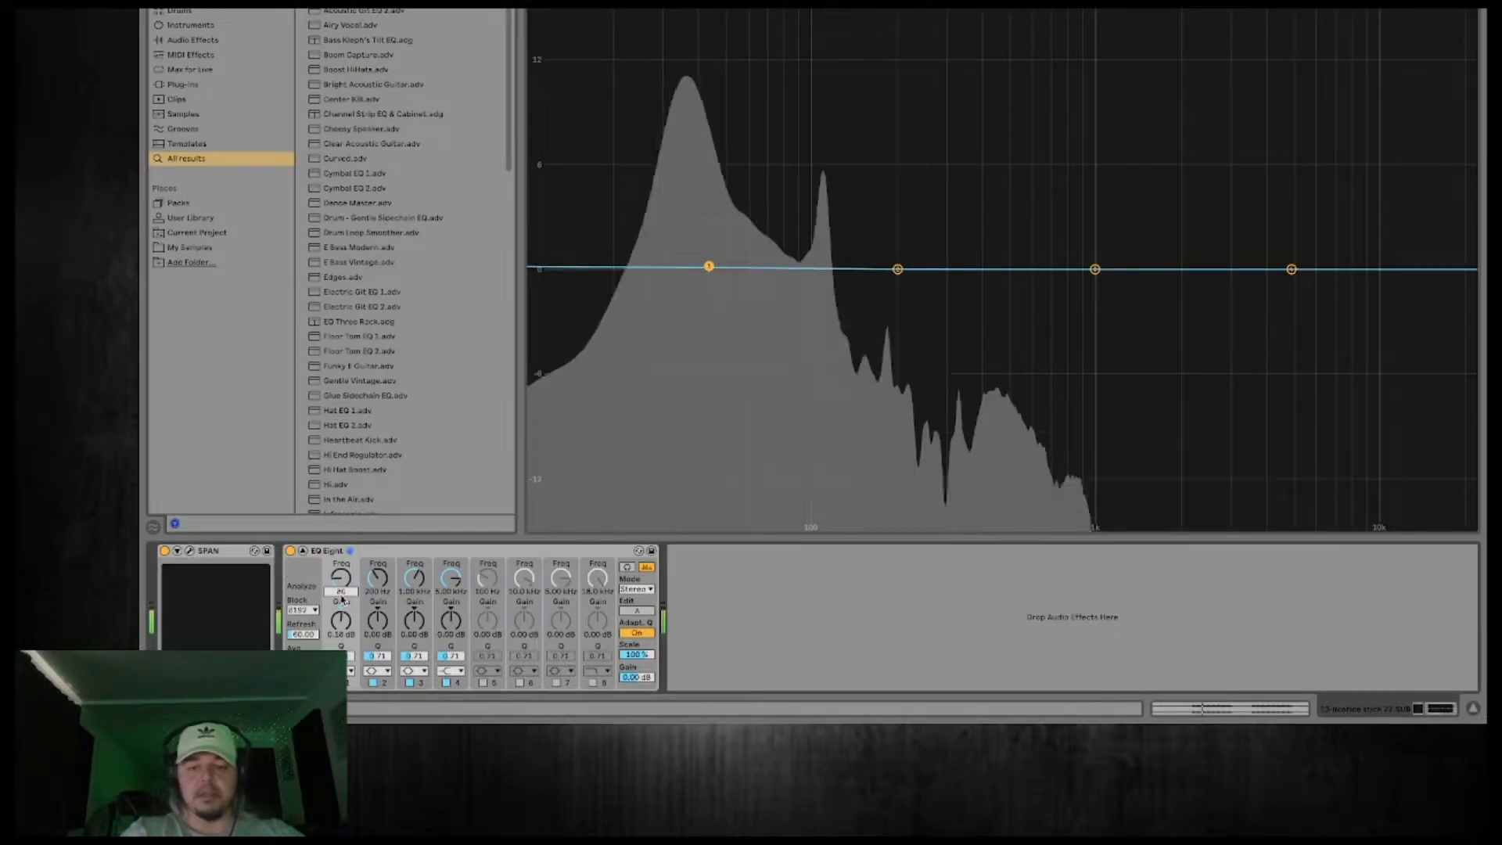
pyautogui.press('Return')
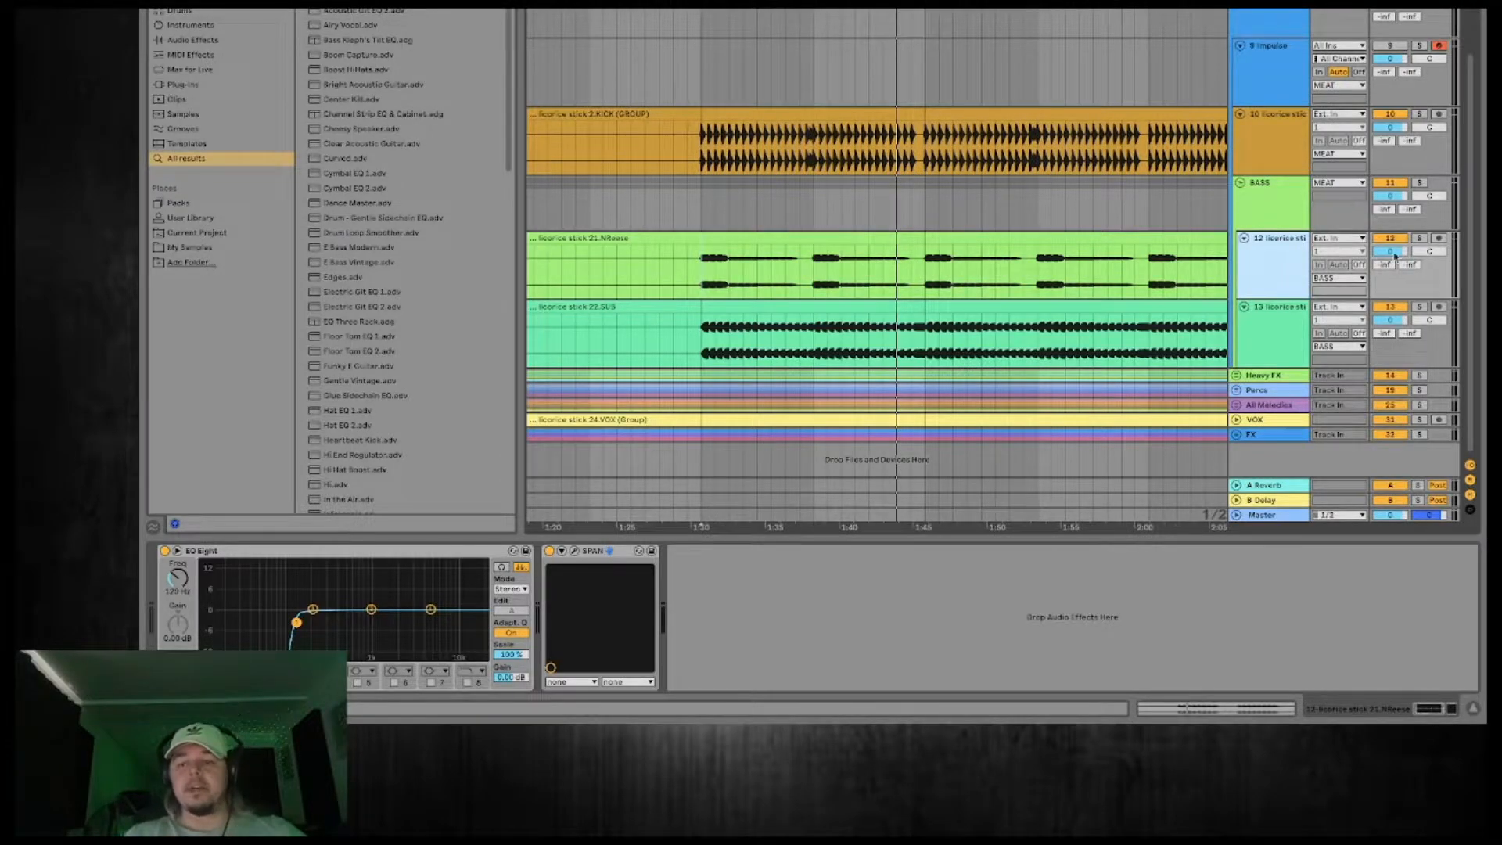
# Solo the 21.NReese track and add a Dynamic Tube after its SPAN analyzer.
pyautogui.click(1419, 238)
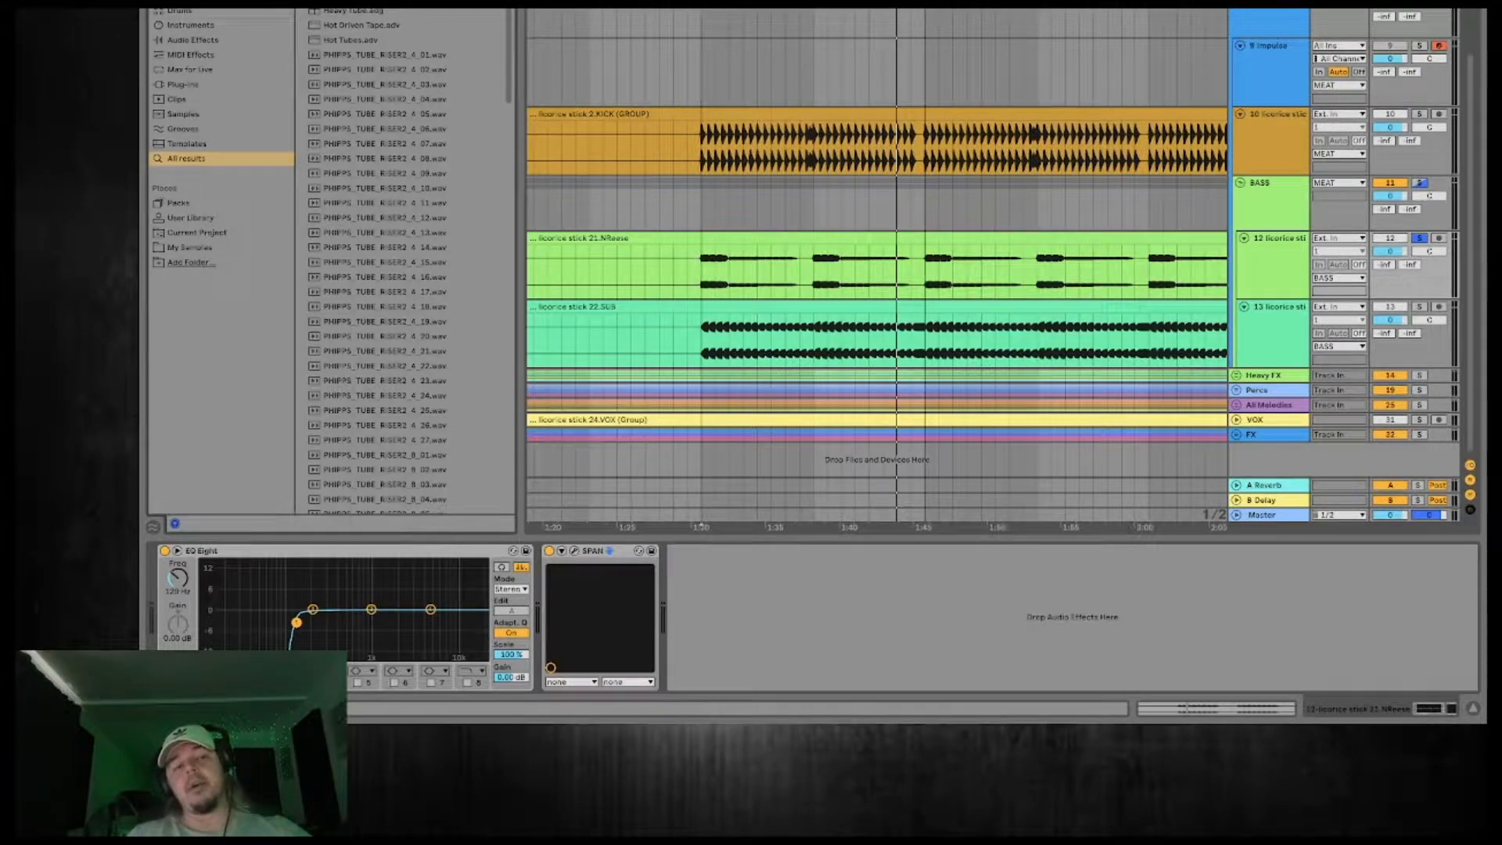
pyautogui.scroll(-10, 421, 279)
pyautogui.scroll(10, 420, 279)
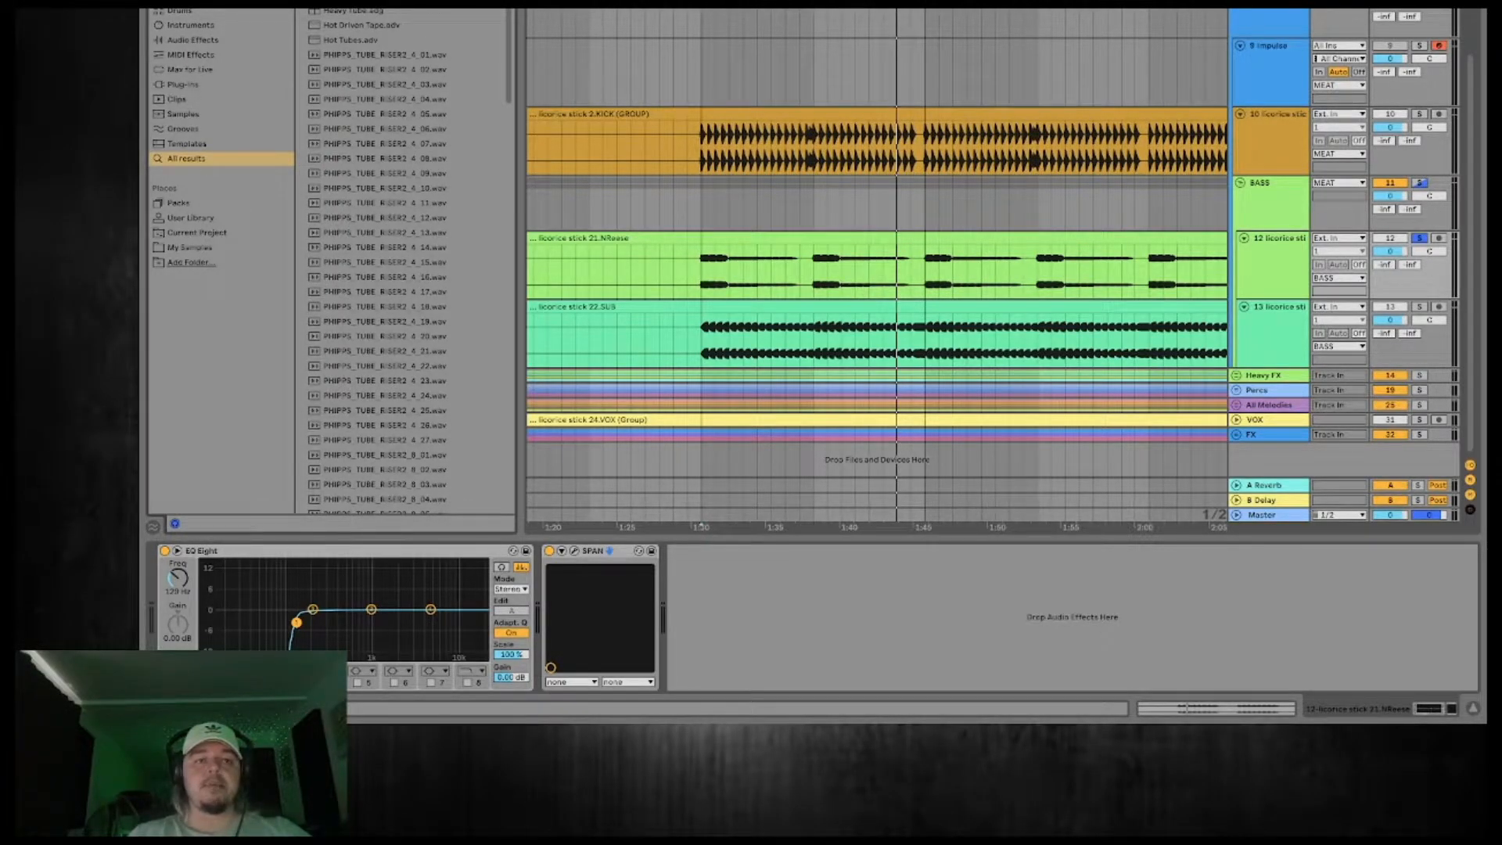
pyautogui.press('Return')
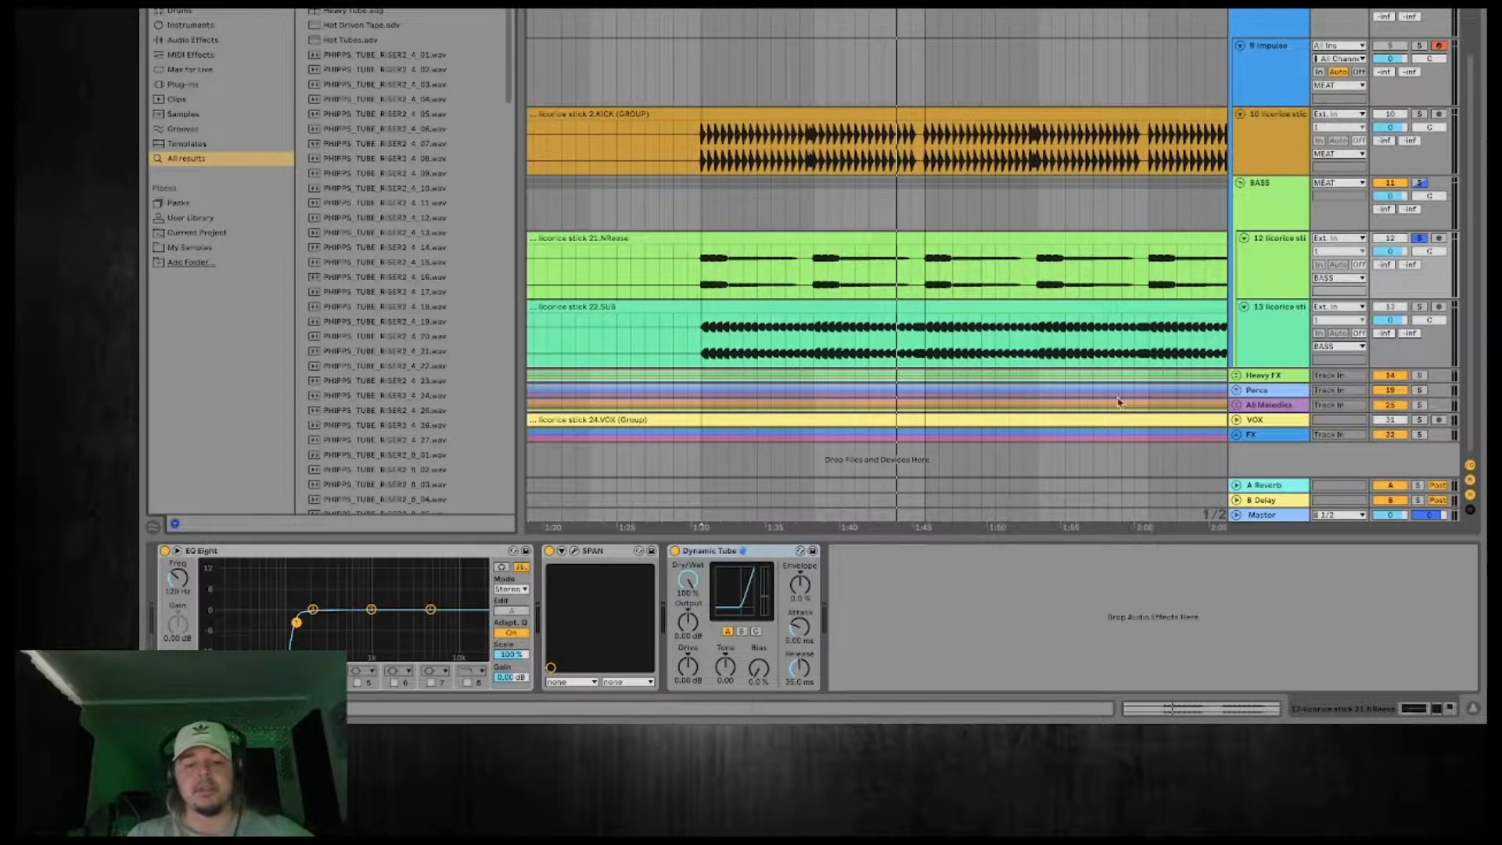
# Play the looped section from 1:30 and raise the 21.NReese Dynamic Tube's output, drive to 13.8 dB and tone to 0.52.
pyautogui.click(813, 9)
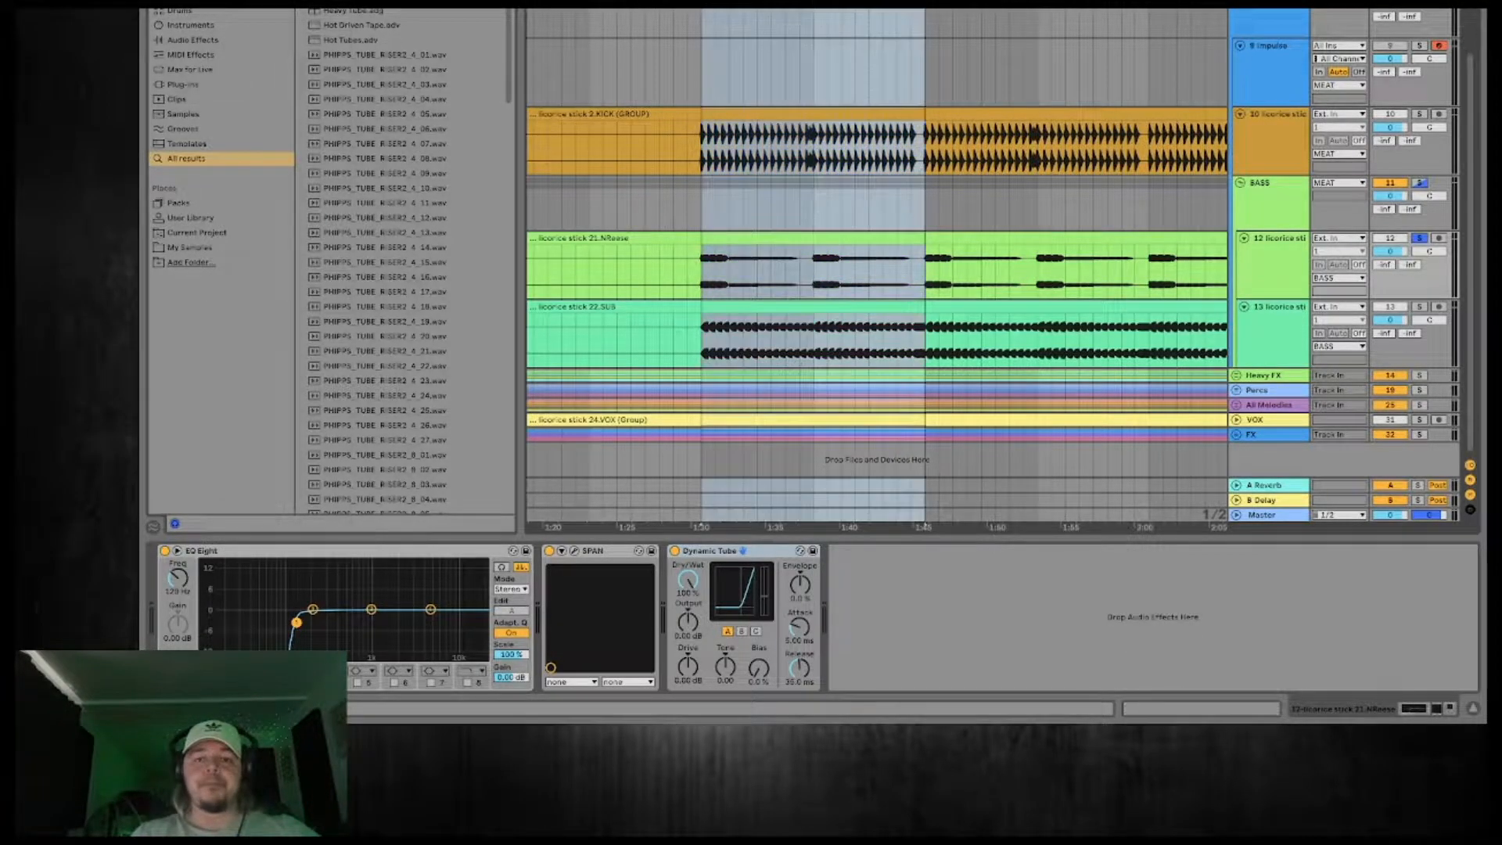
pyautogui.scroll(-3, 876, 266)
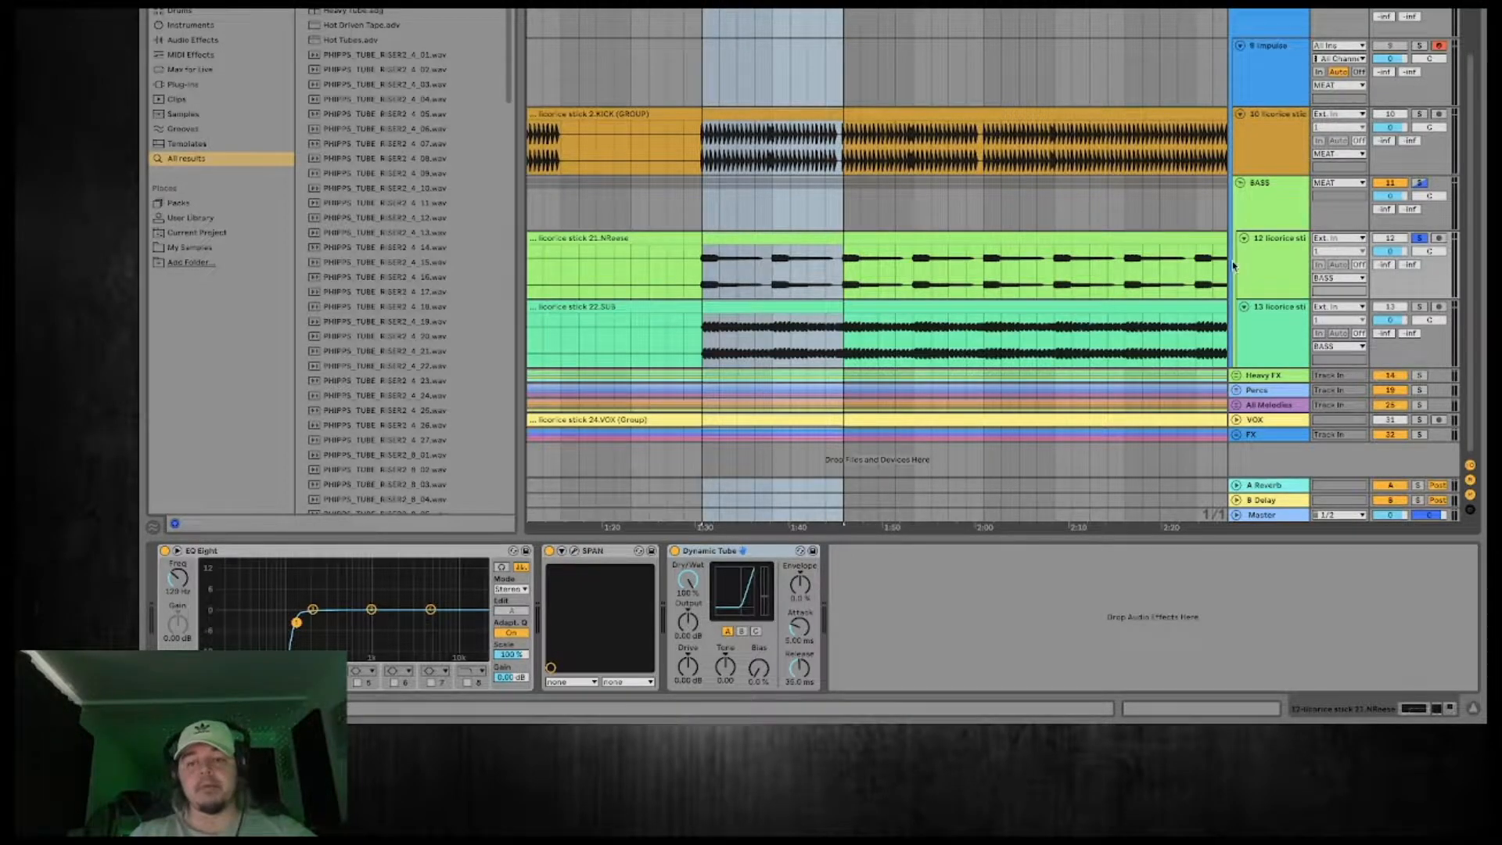
pyautogui.click(1268, 276)
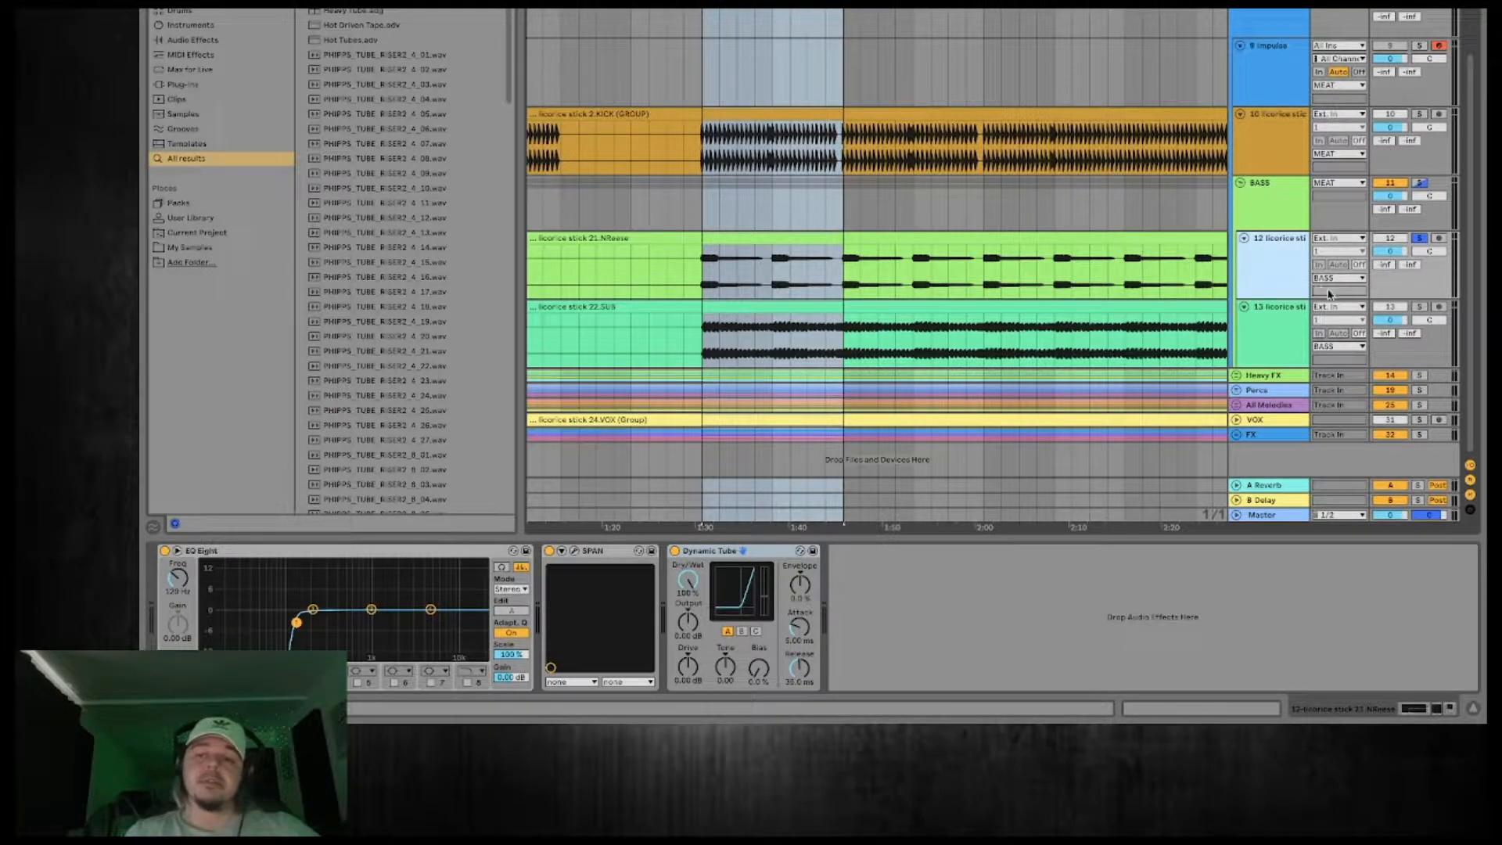
pyautogui.press('space')
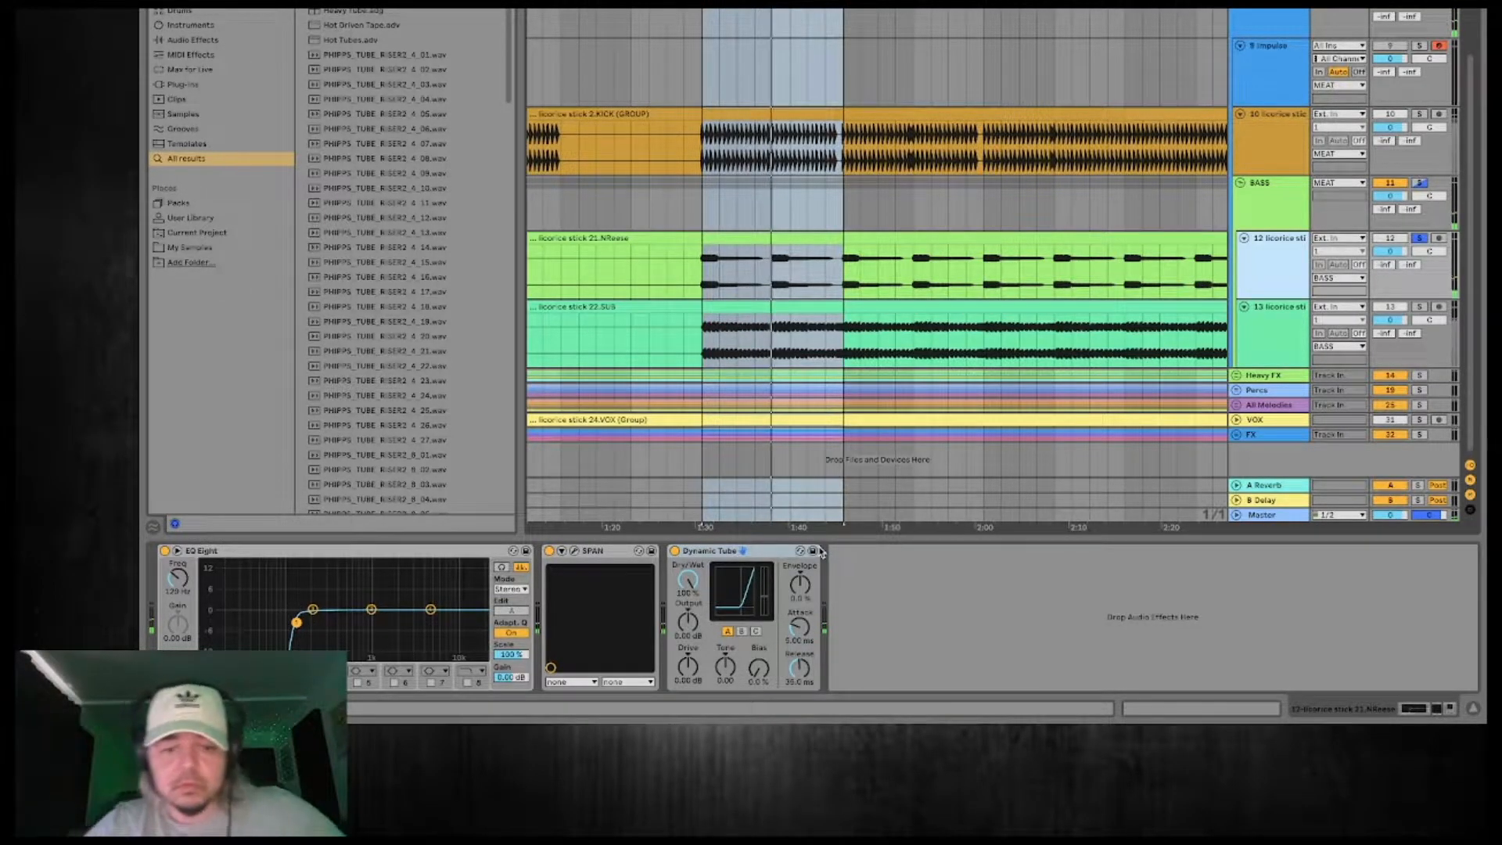
pyautogui.moveTo(687, 622)
pyautogui.mouseDown()
pyautogui.moveTo(689, 656)
pyautogui.moveTo(688, 575)
pyautogui.moveTo(688, 649)
pyautogui.moveTo(688, 613)
pyautogui.mouseUp()
pyautogui.moveTo(726, 667); pyautogui.dragTo(726, 622)
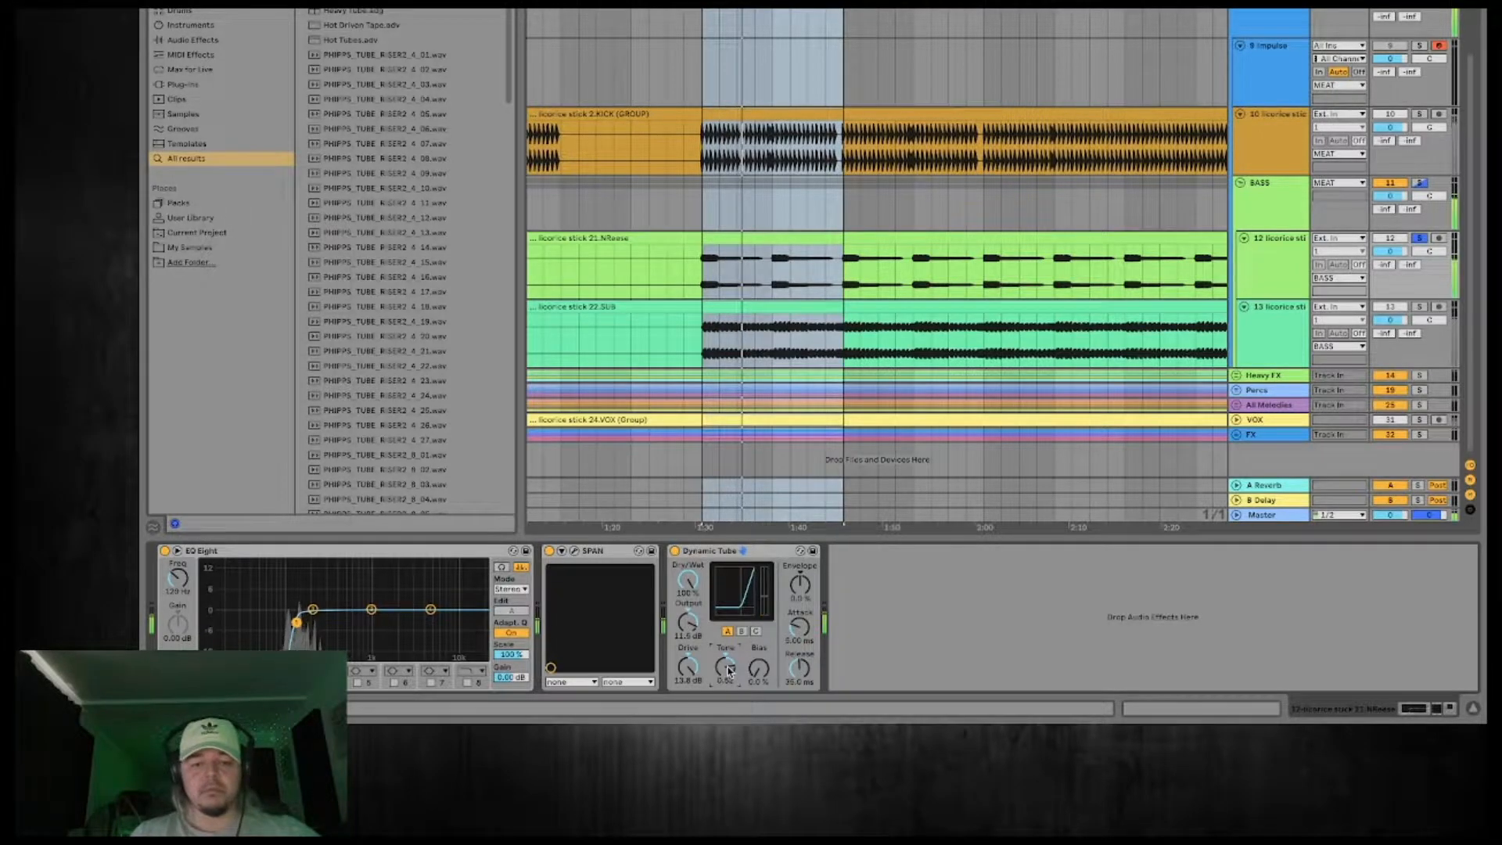
# Copy the EQ Eight to after the Dynamic Tube, group all 21.NReese devices into a rack and compare it bypassed and enabled.
pyautogui.moveTo(441, 552); pyautogui.dragTo(942, 577)
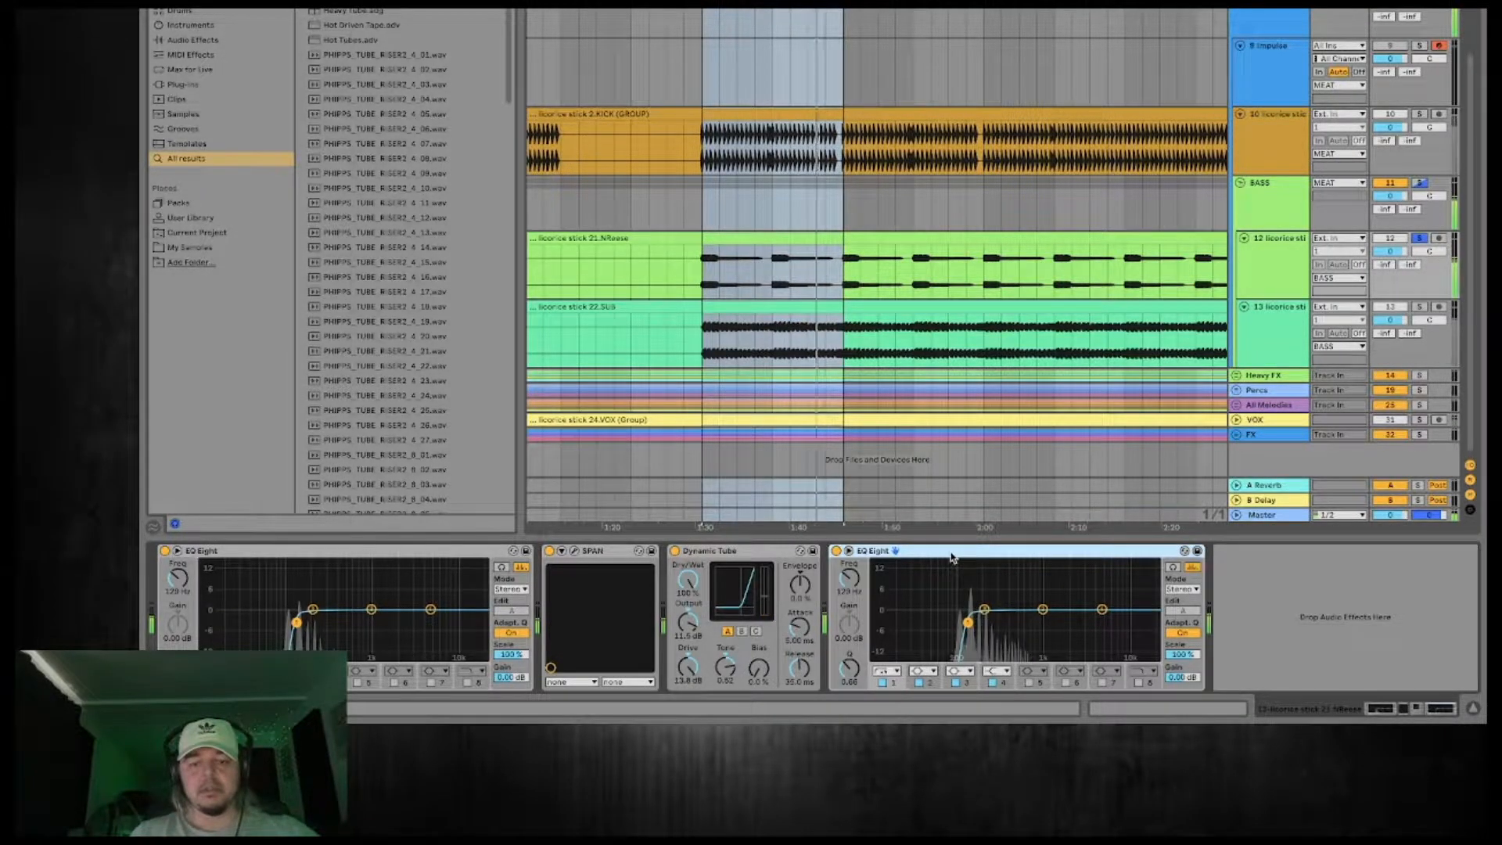
pyautogui.click(472, 557)
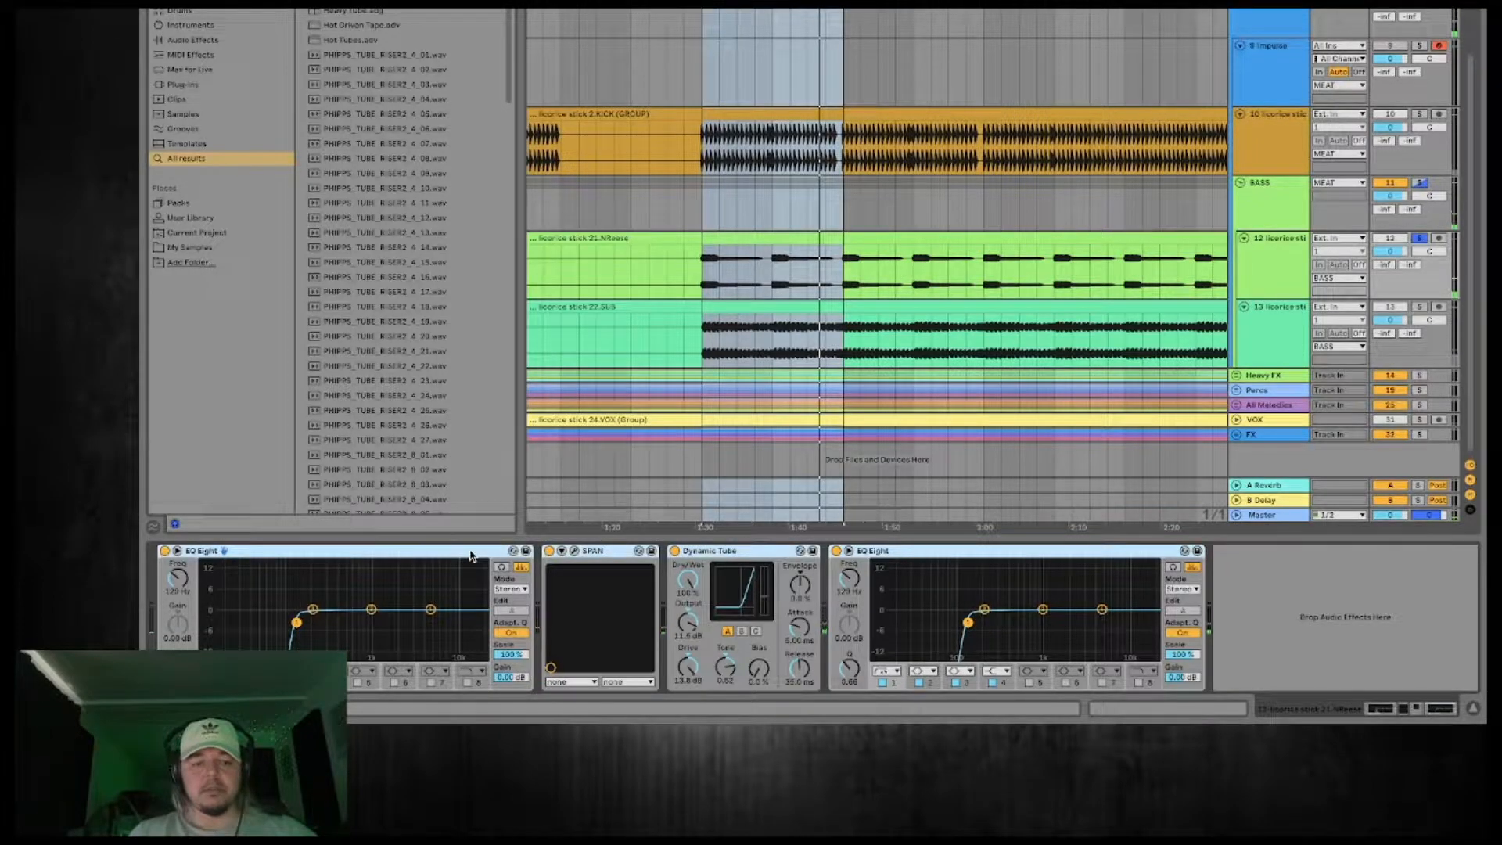
pyautogui.rightClick(472, 556)
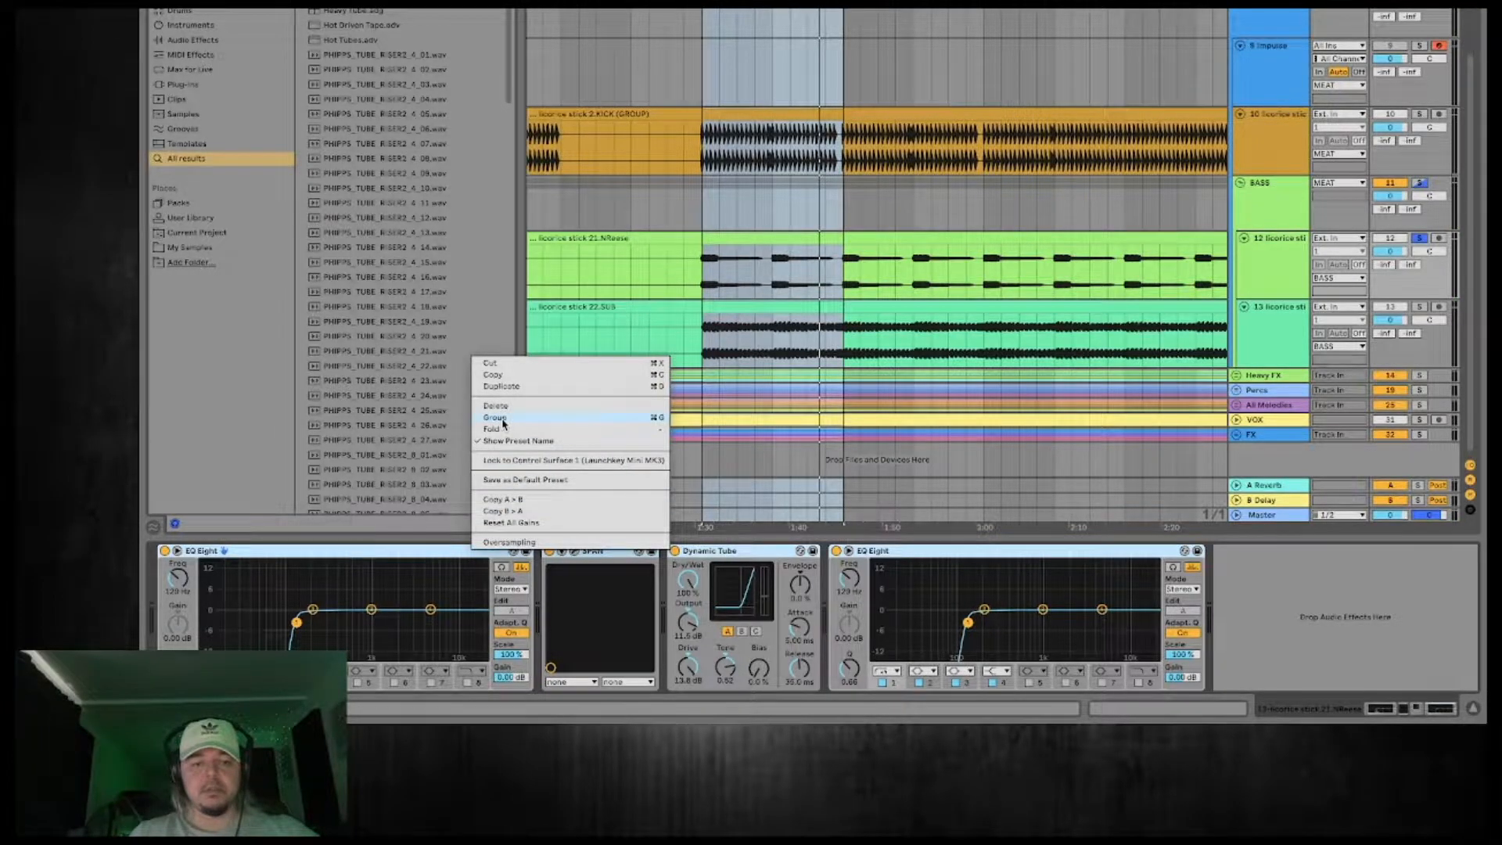
pyautogui.click(165, 551)
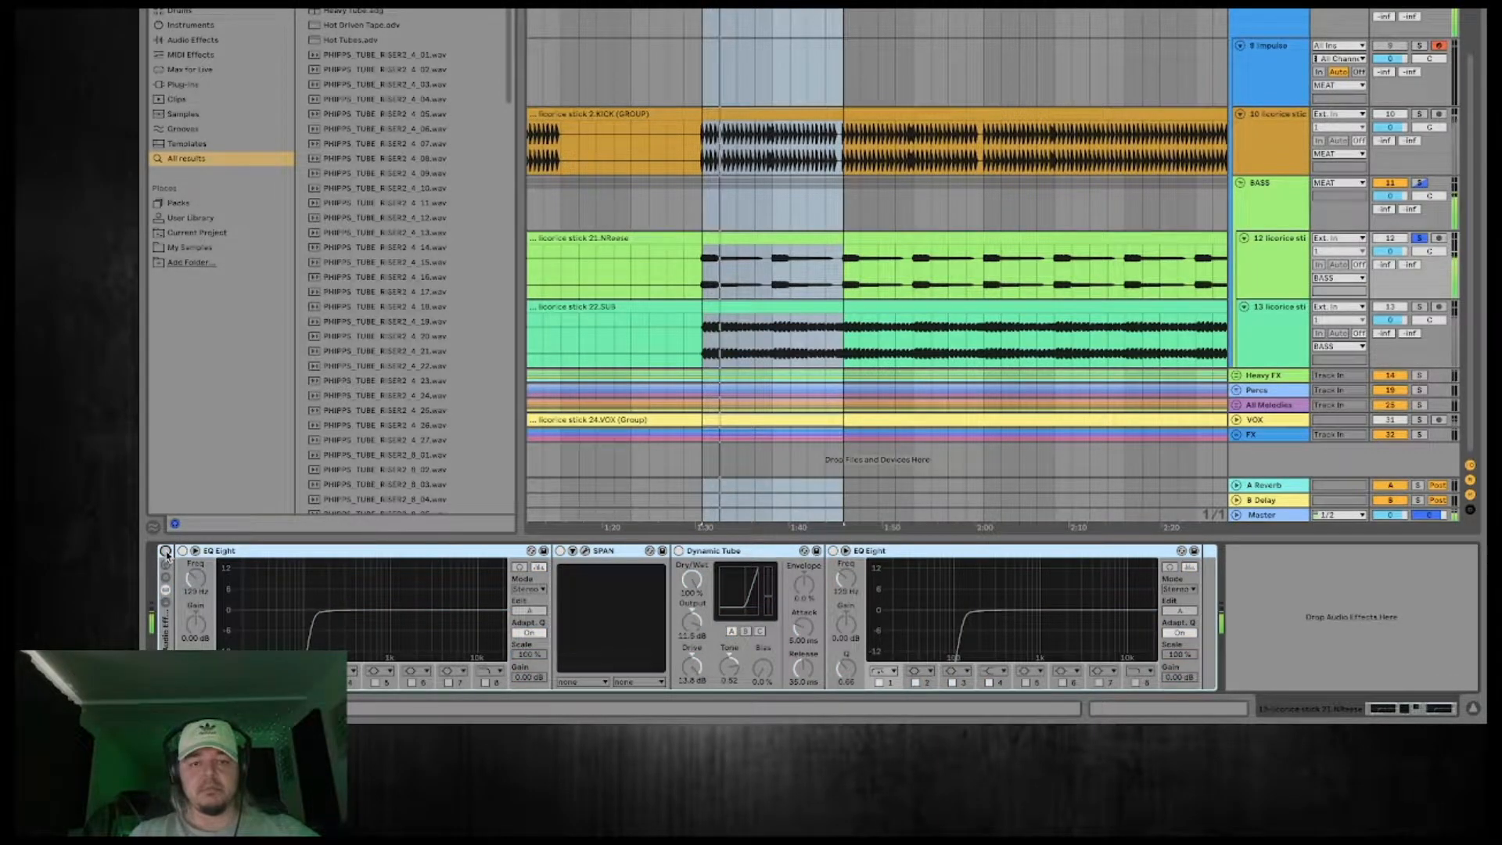
pyautogui.click(165, 551)
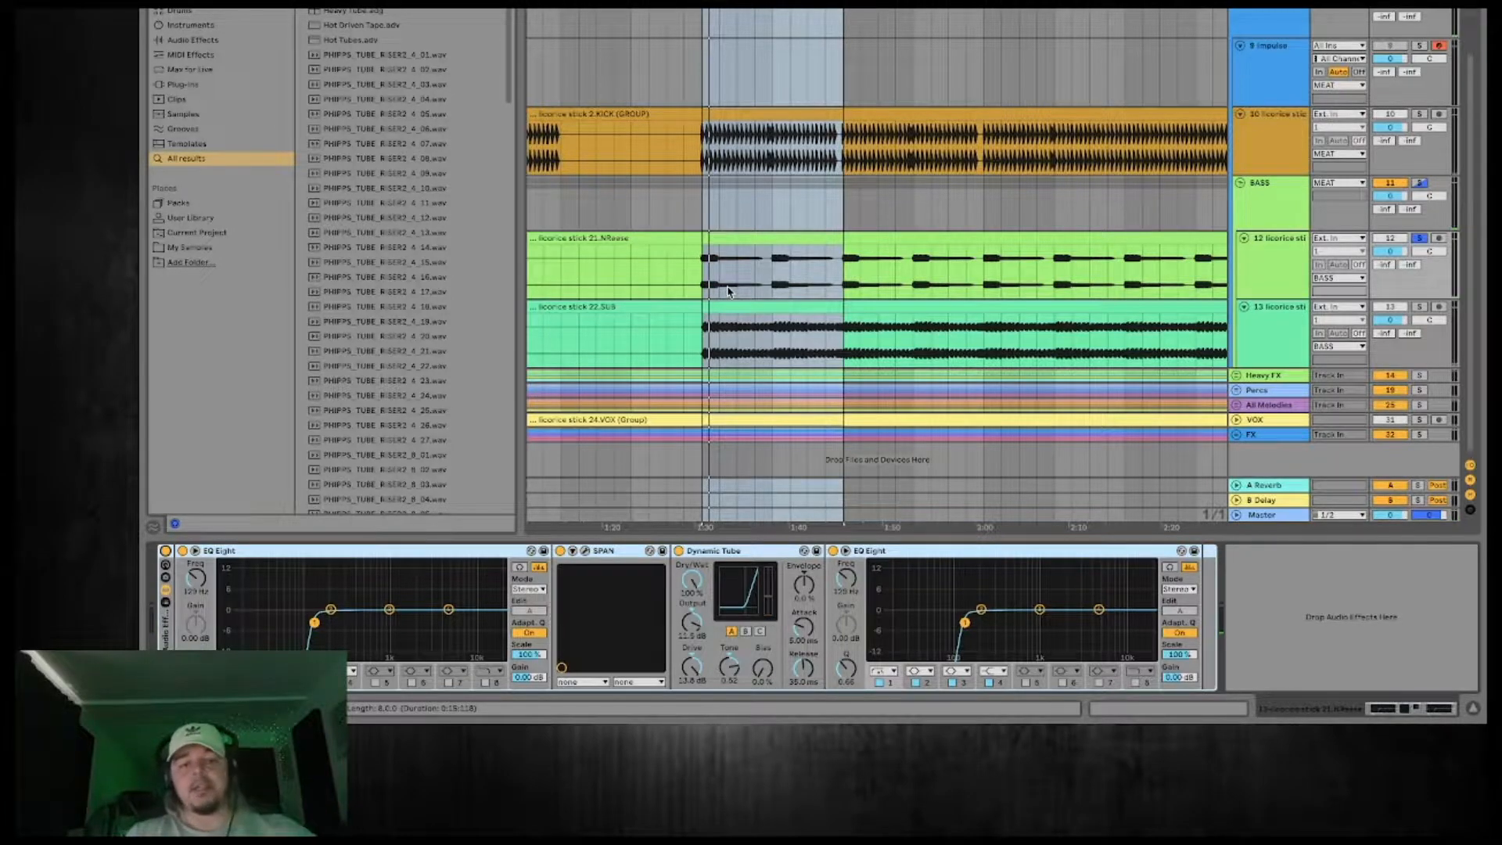
# Listen to the 22.SUB track soloed instead of 21.NReese, and solo the whole BASS group to hear both together.
pyautogui.click(1418, 237)
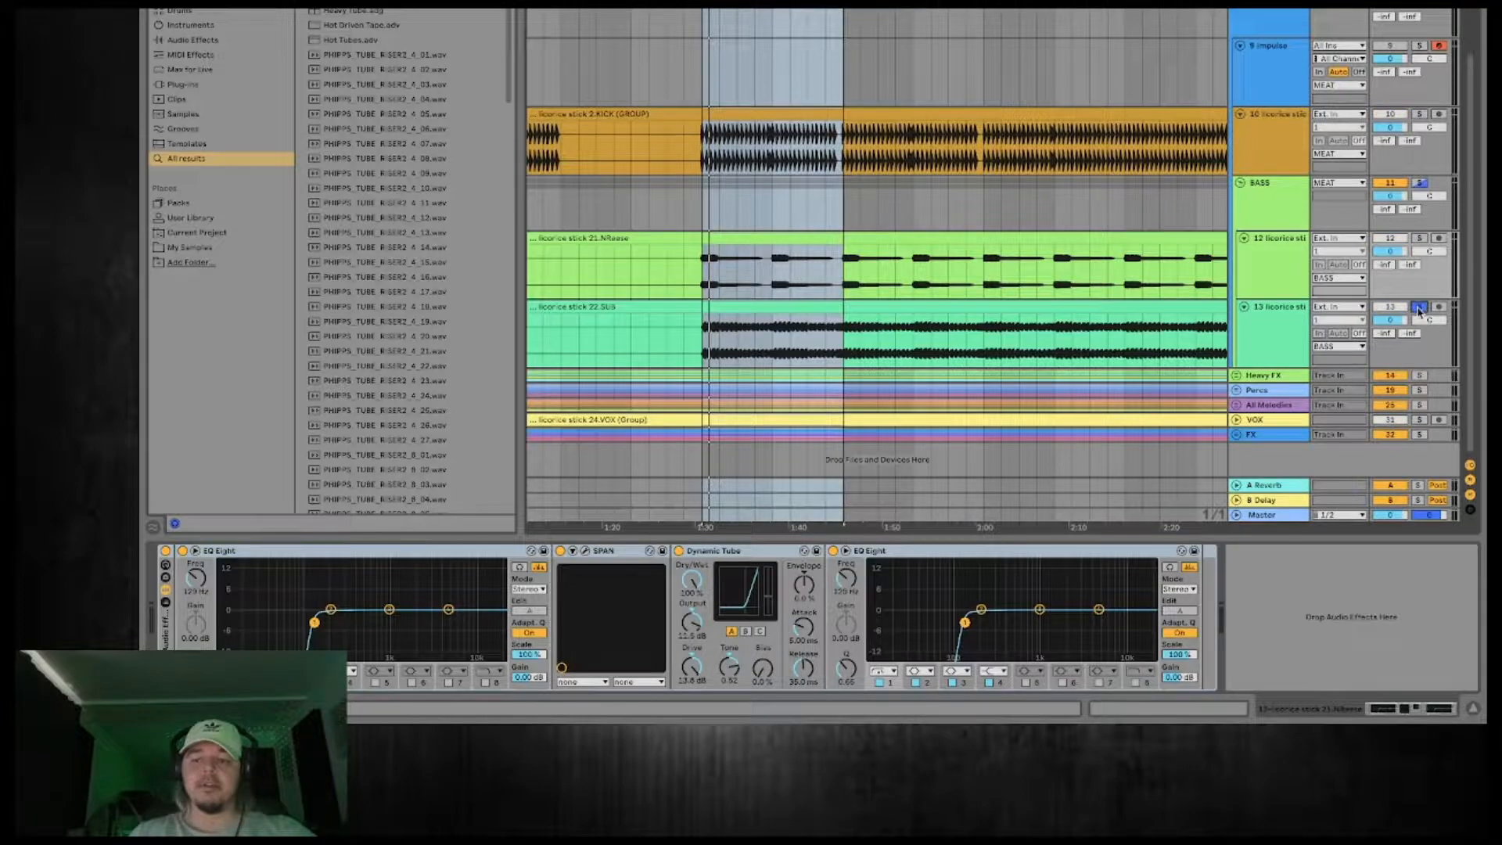
pyautogui.click(1301, 276)
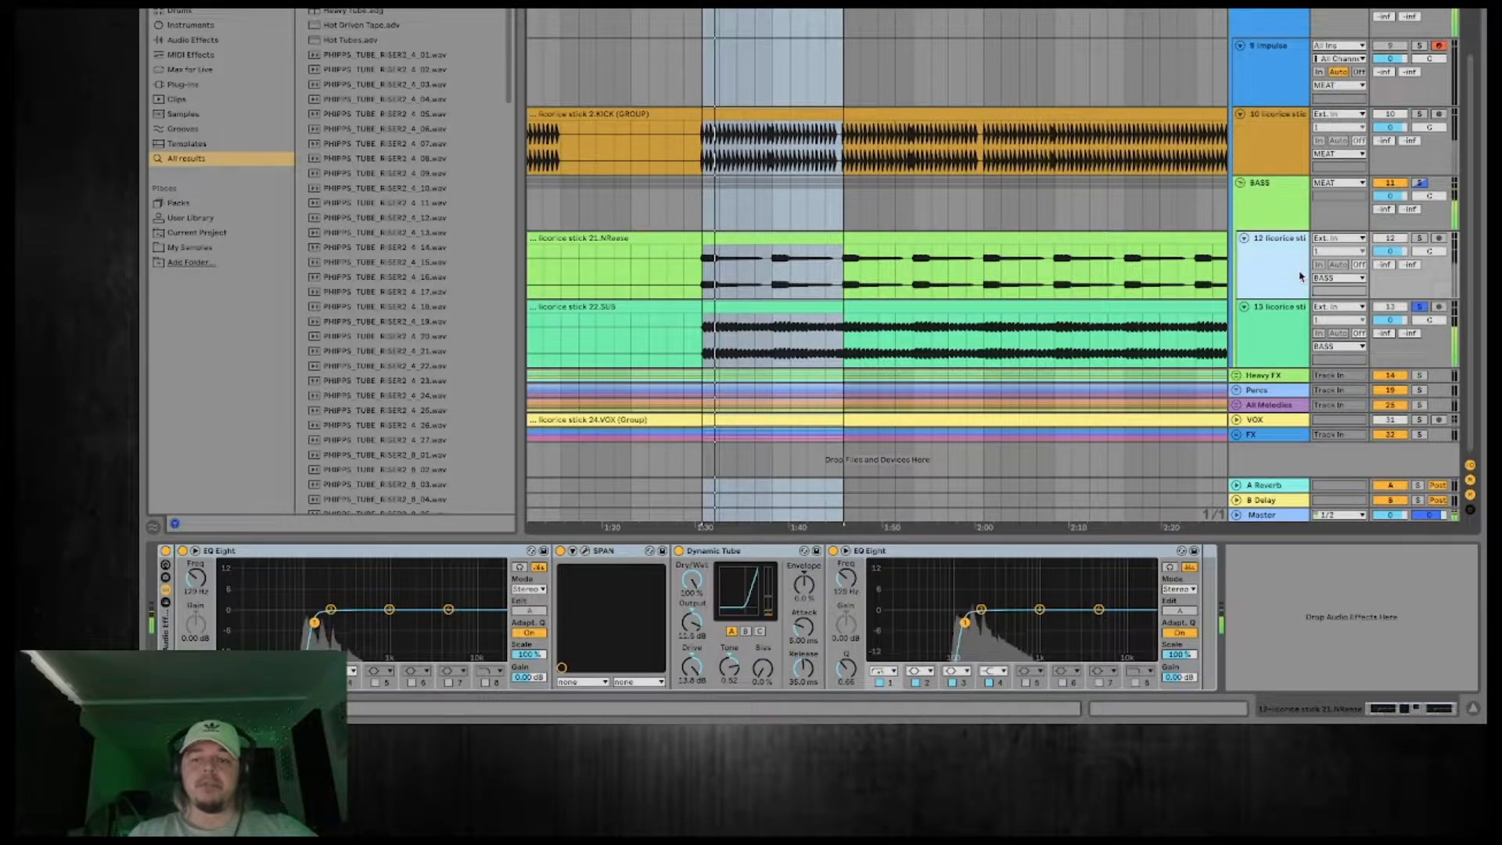
pyautogui.click(1421, 307)
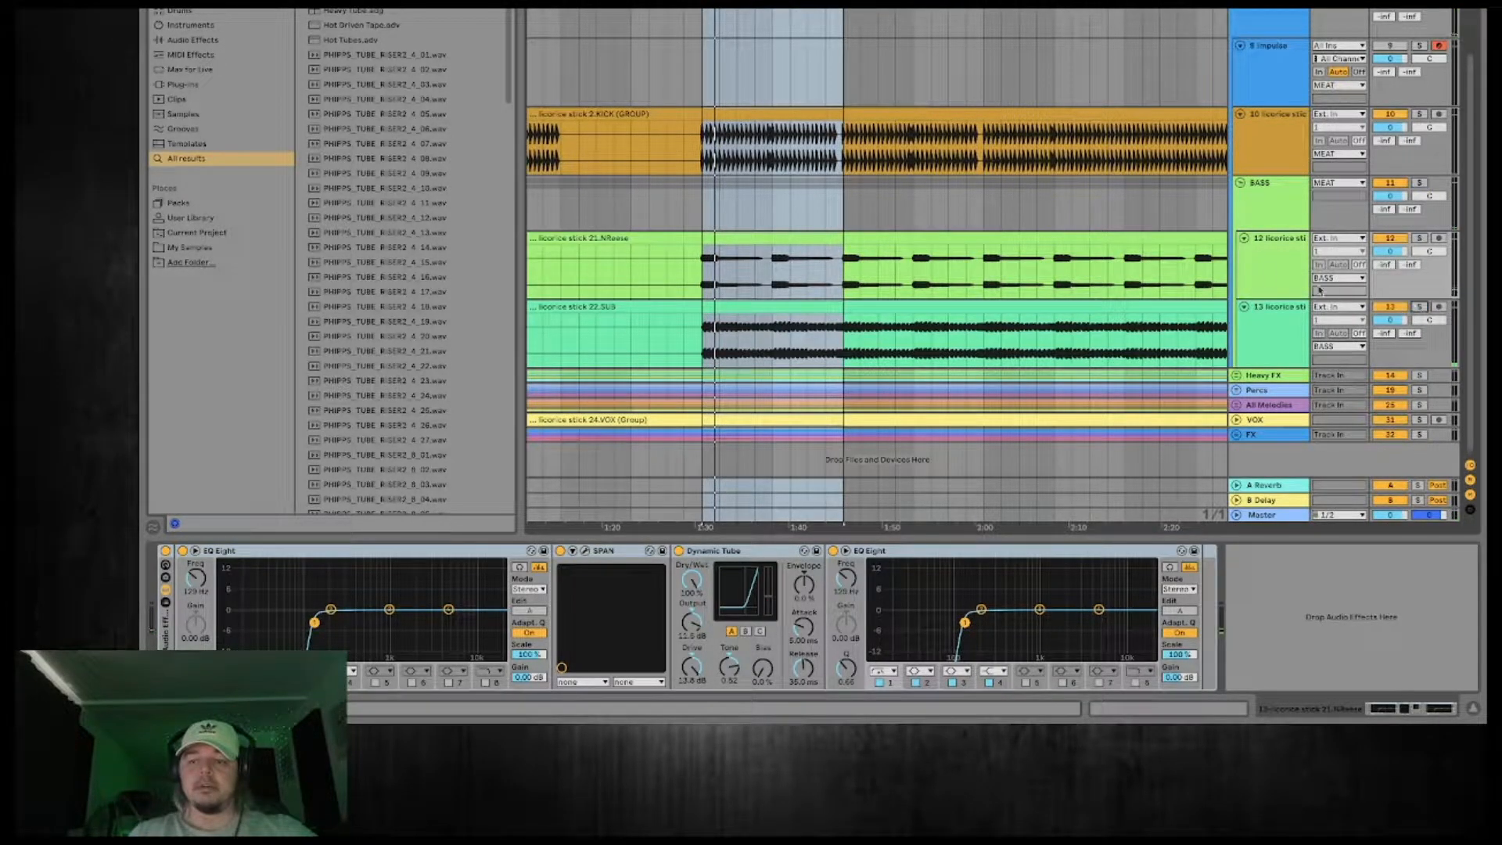
pyautogui.click(1419, 183)
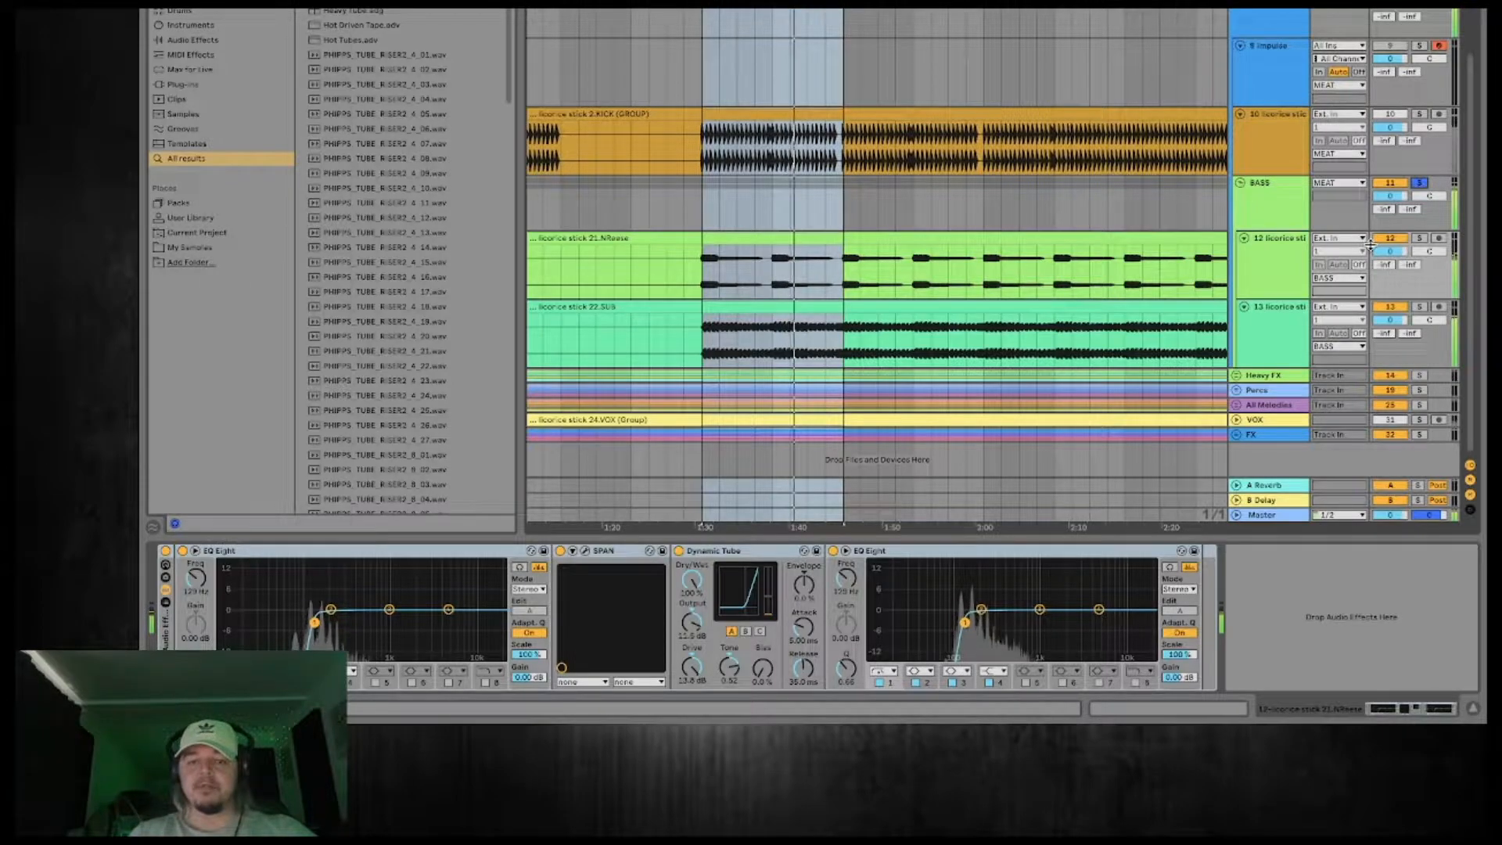
# Add Bass Kleph's two-band Freq Split rack to the BASS group.
pyautogui.click(1260, 195)
pyautogui.click(1421, 184)
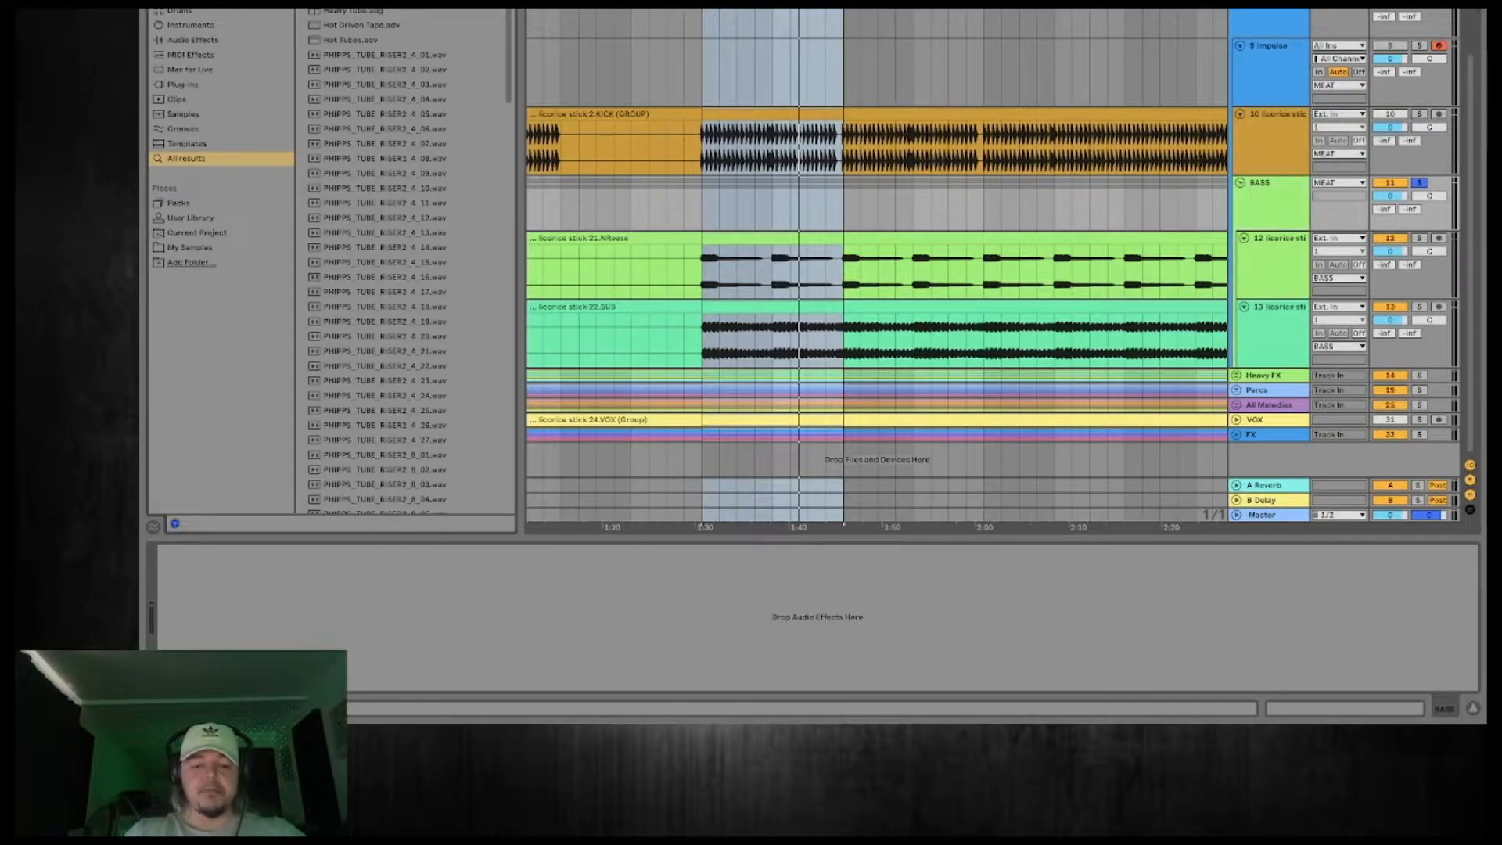
pyautogui.moveTo(376, 5); pyautogui.dragTo(1082, 170)
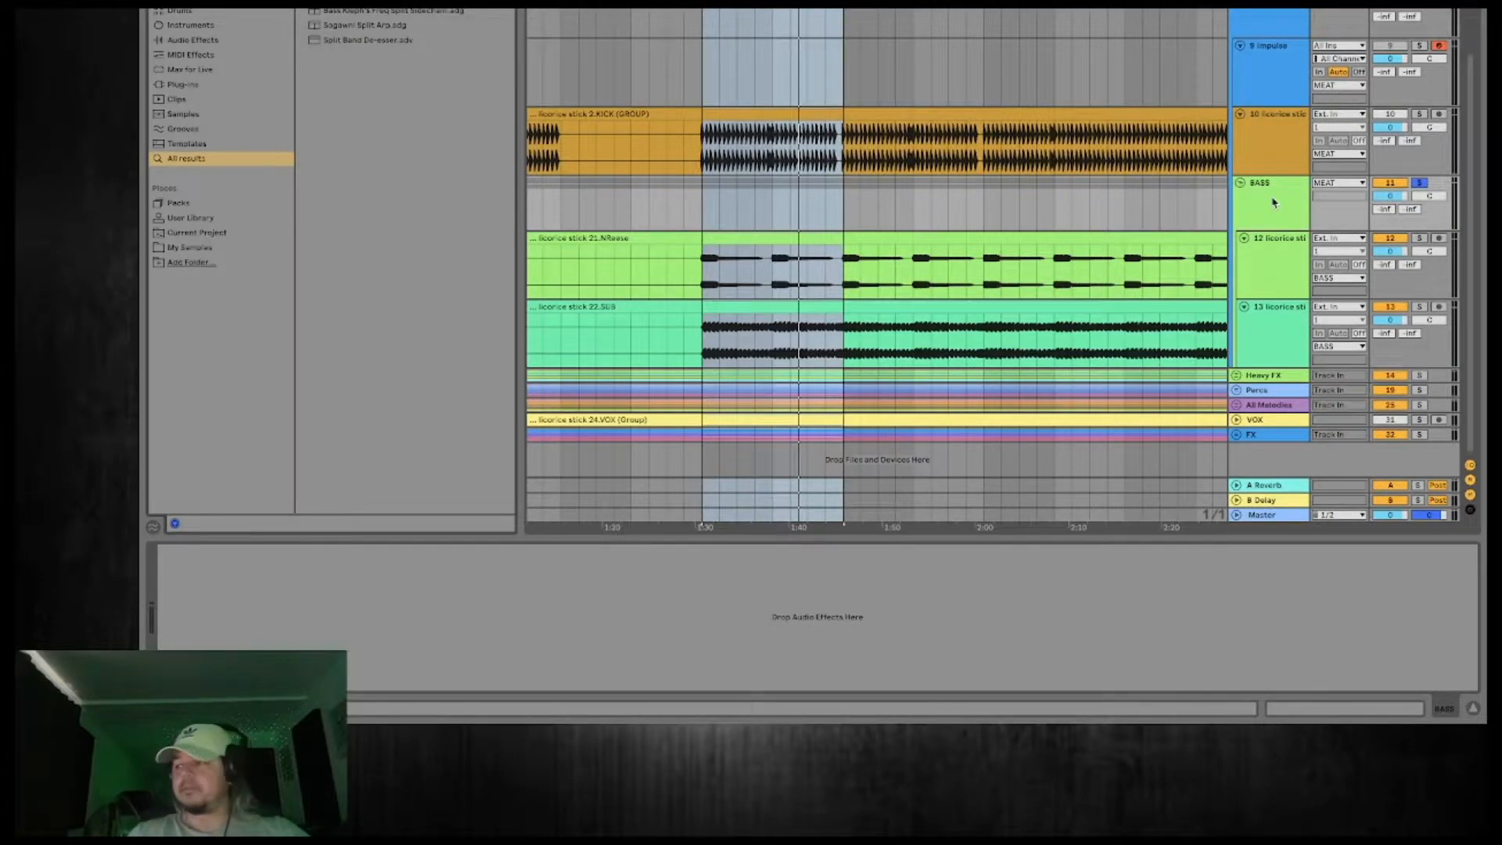
pyautogui.moveTo(1273, 203); pyautogui.dragTo(1274, 203)
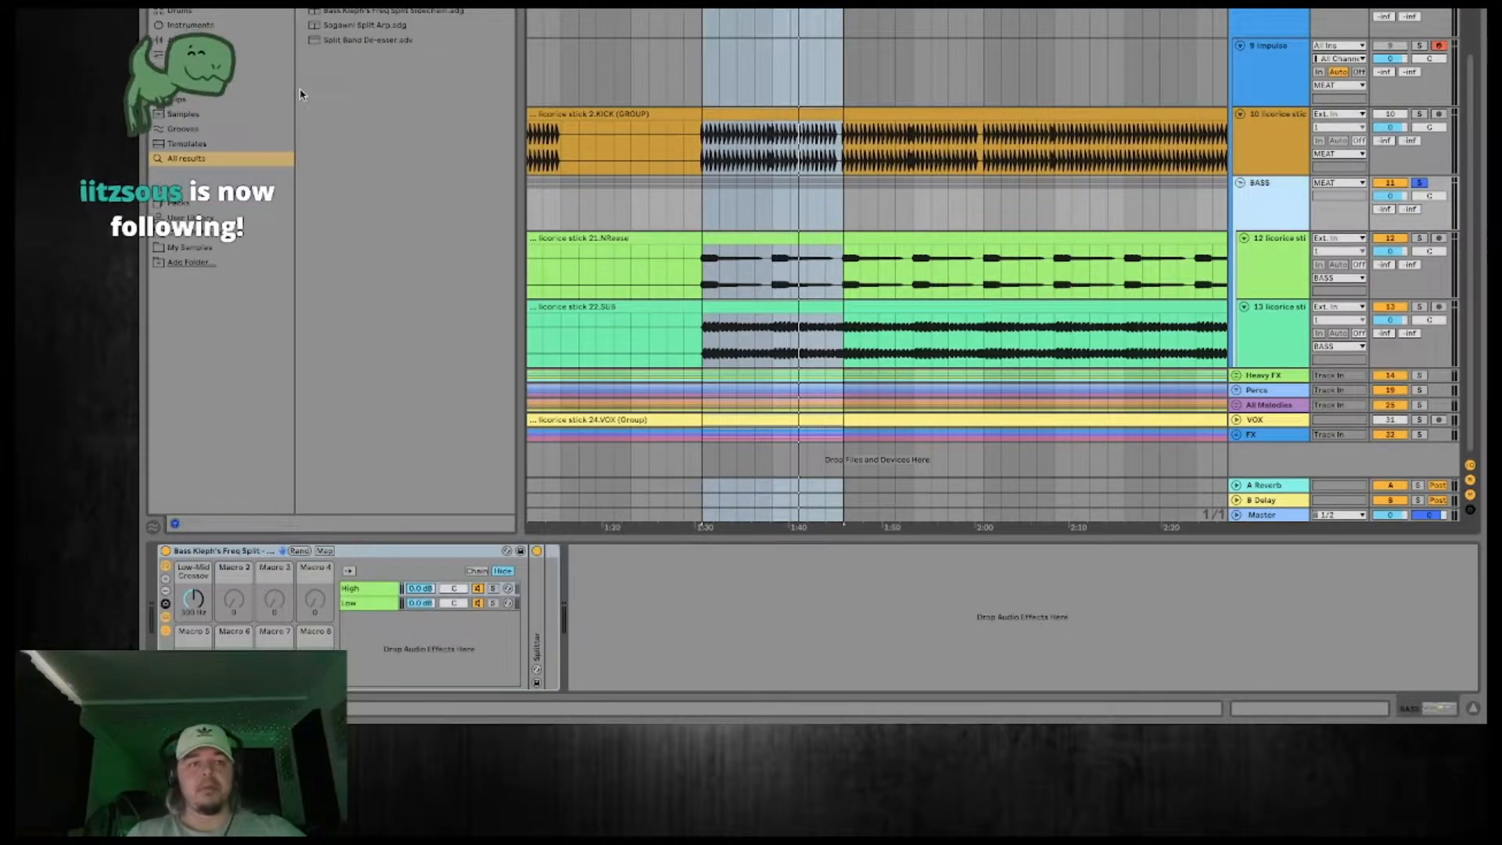
# Add the Mono utility preset to the Low chain of the BASS group's frequency split rack.
pyautogui.write('mono')
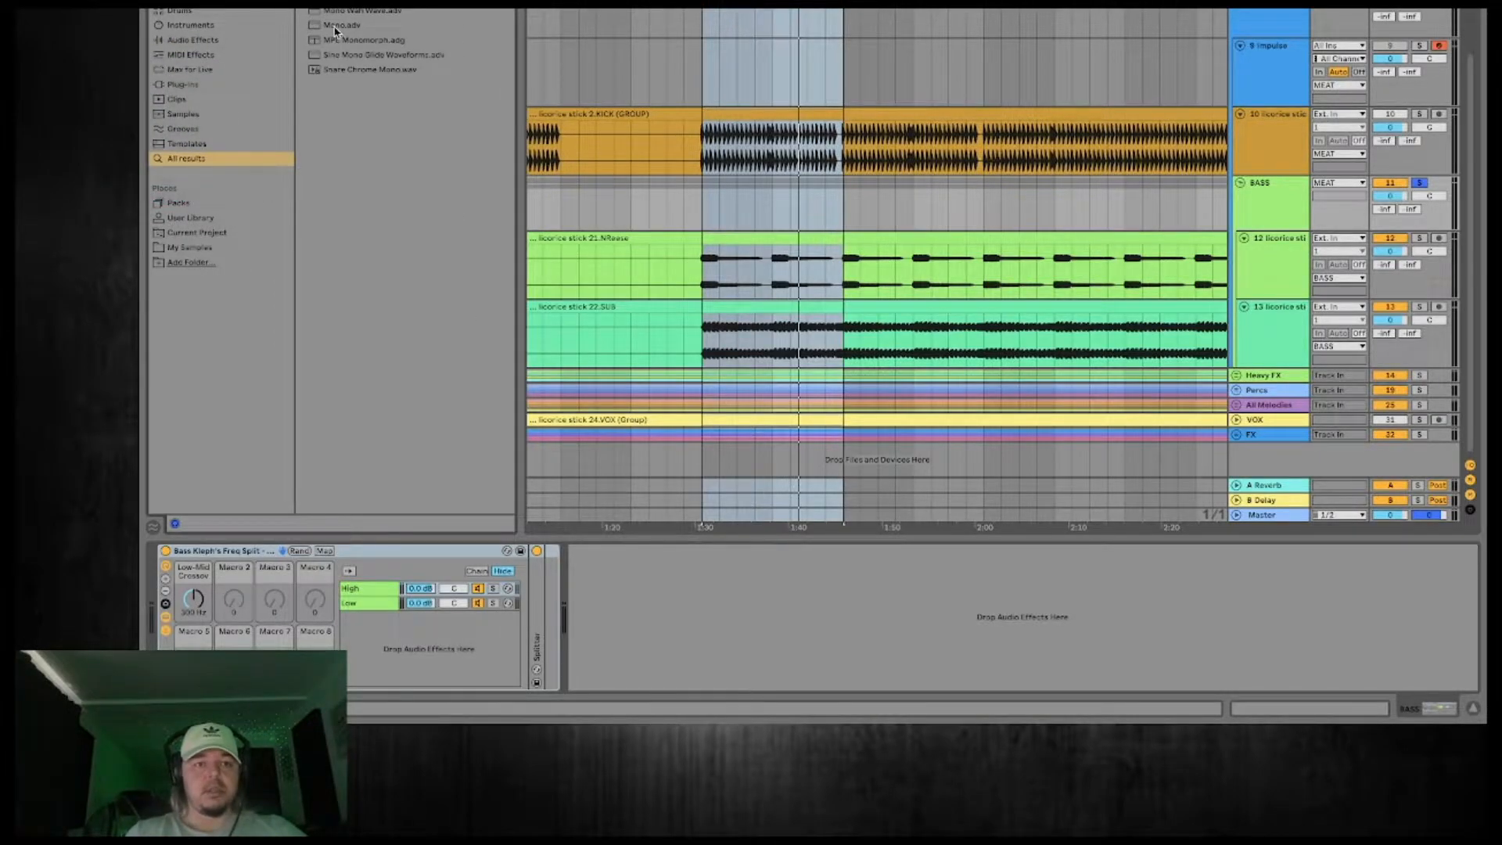
pyautogui.moveTo(336, 29); pyautogui.dragTo(373, 145)
pyautogui.moveTo(443, 550); pyautogui.dragTo(366, 606)
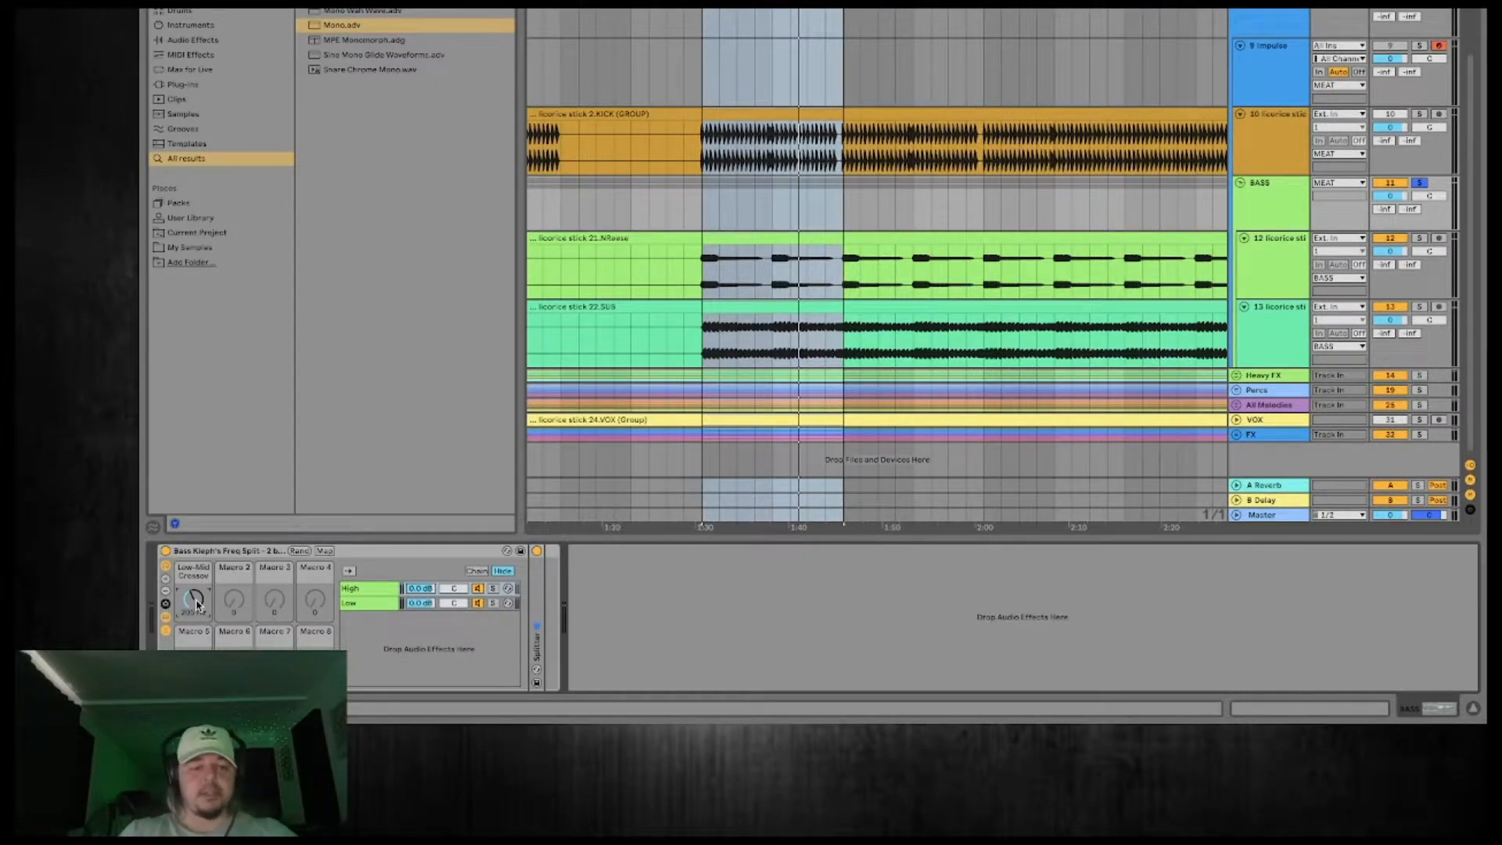
# Audition the Low and High chains in solo during playback and lower the rack's low-mid crossover frequency.
pyautogui.press('space')
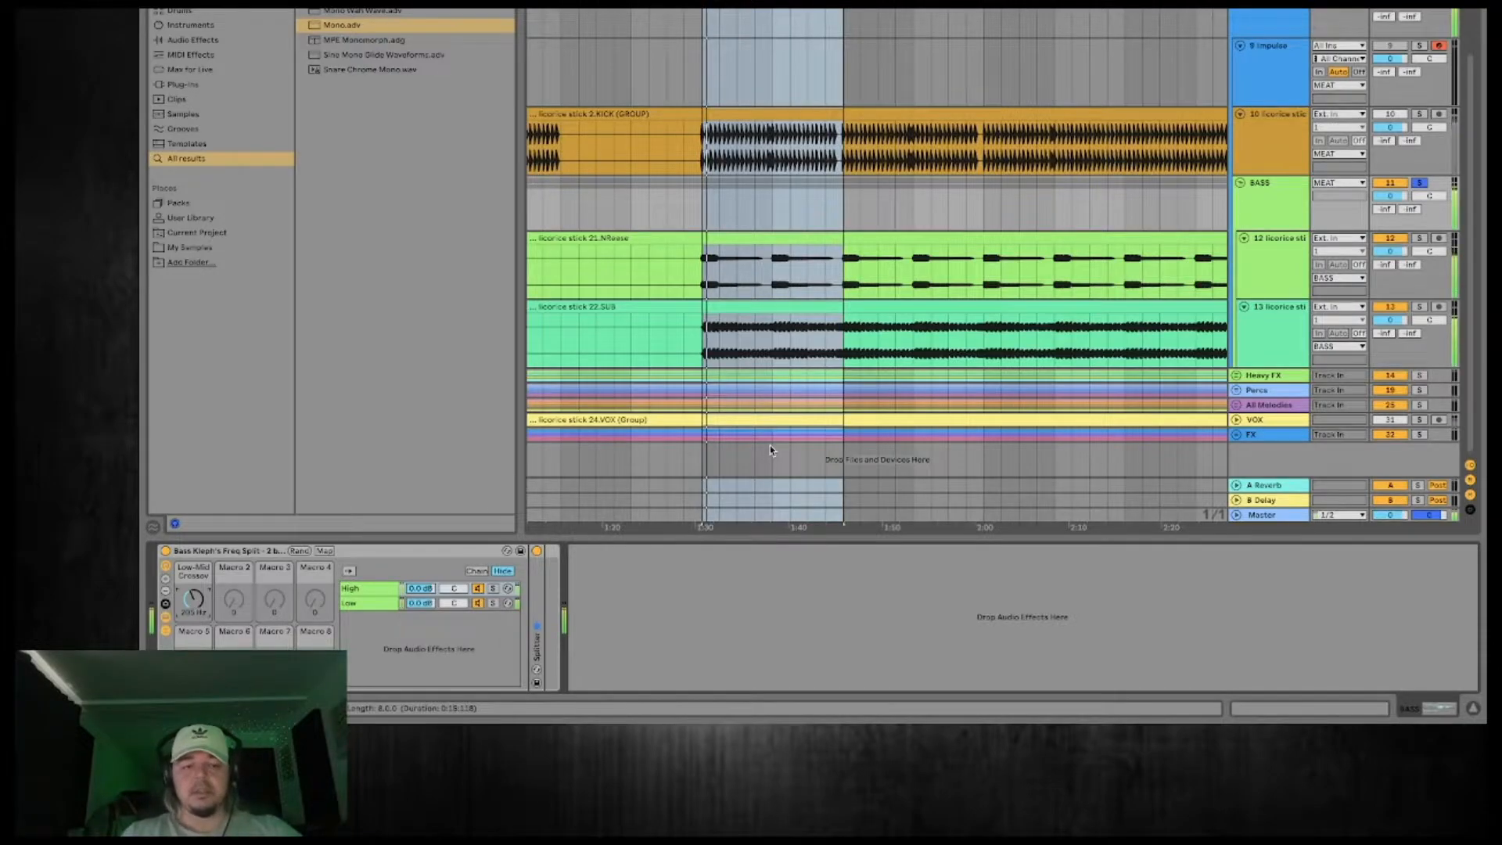
pyautogui.click(494, 604)
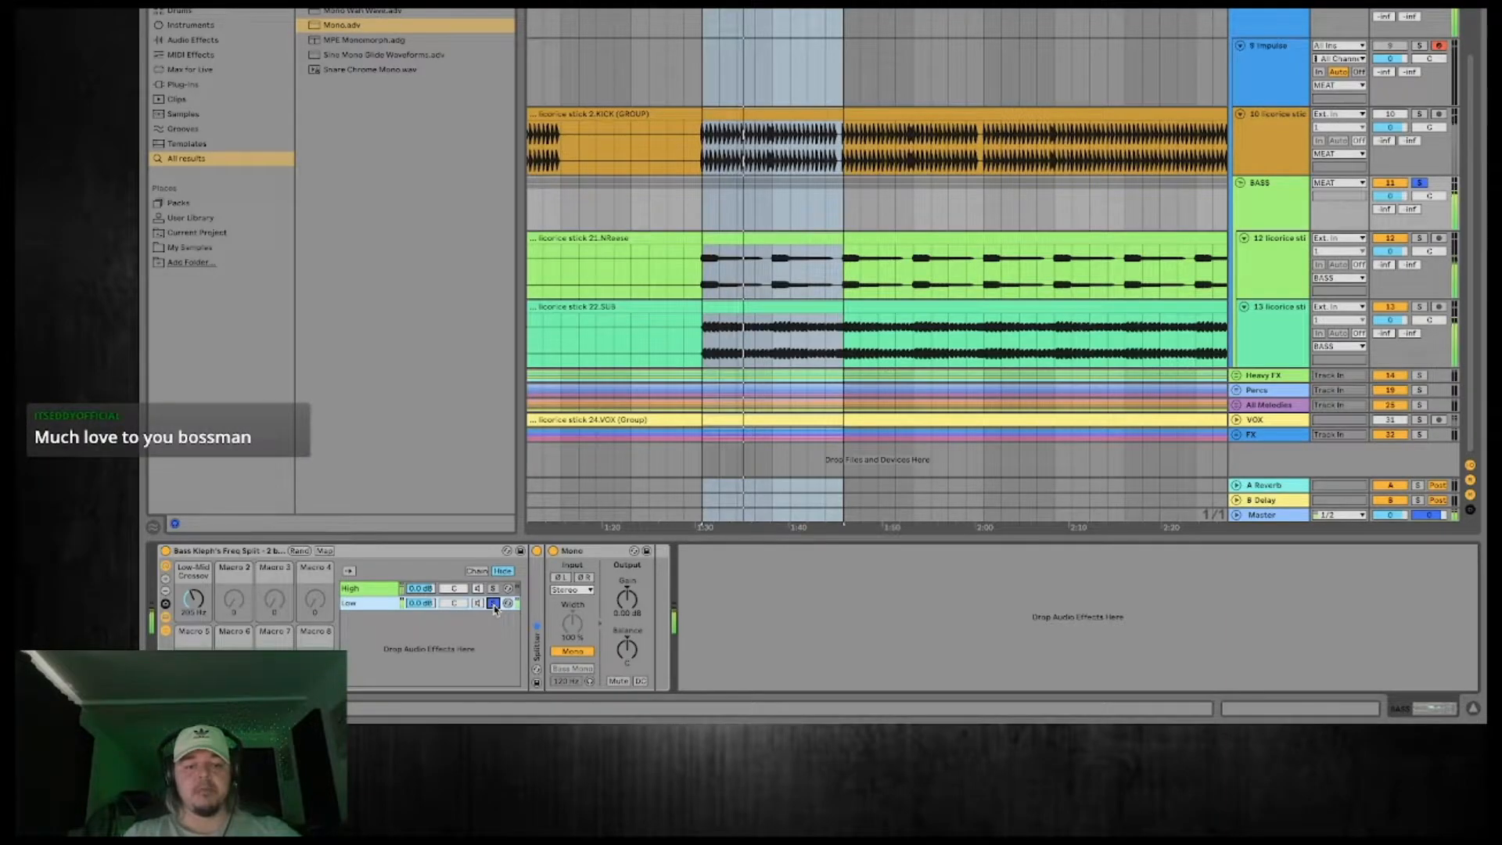
pyautogui.click(494, 589)
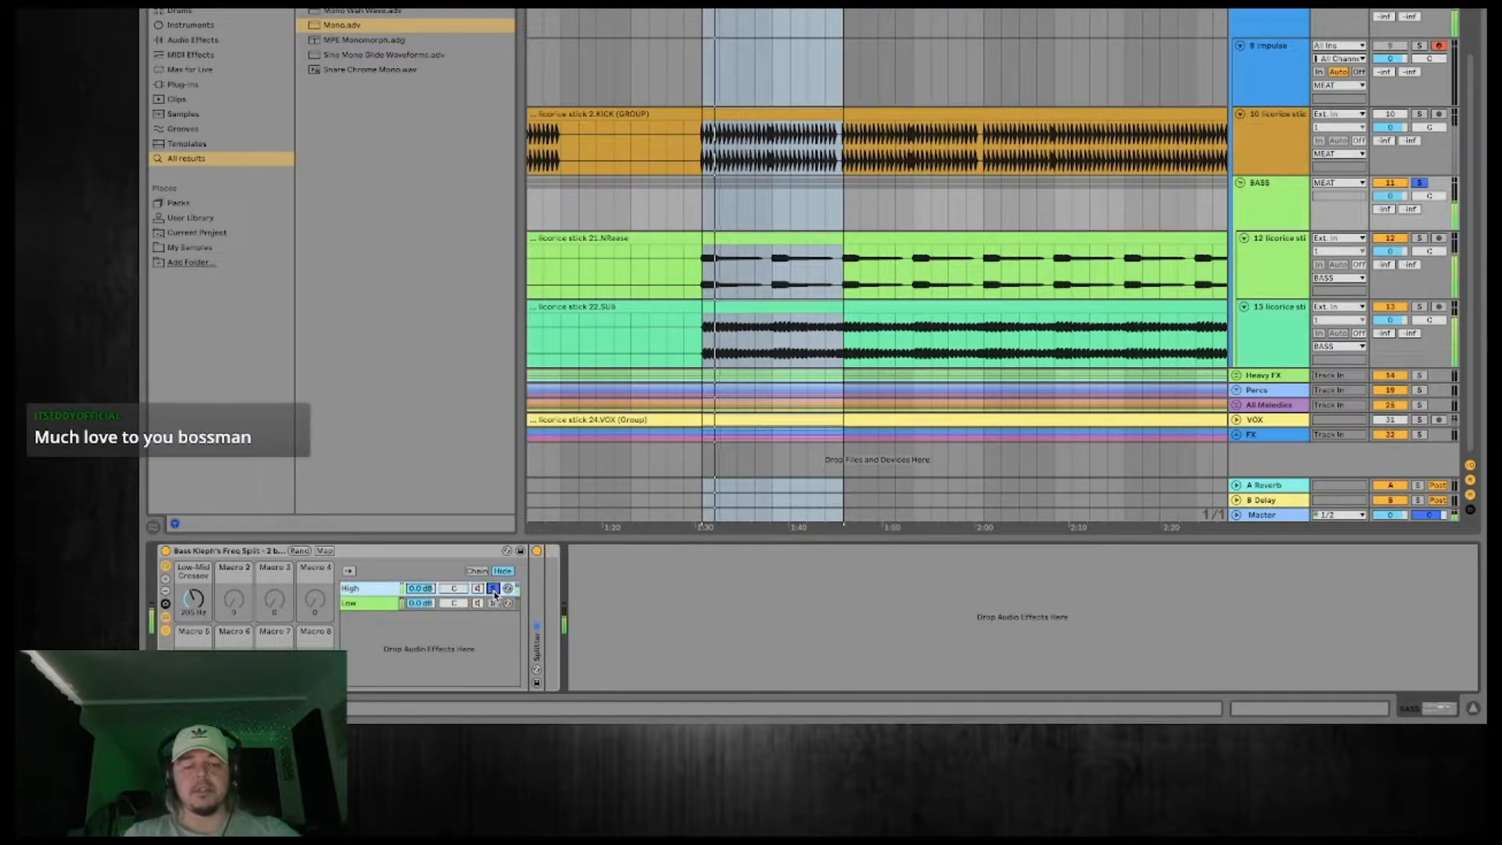
pyautogui.moveTo(196, 601); pyautogui.dragTo(196, 607)
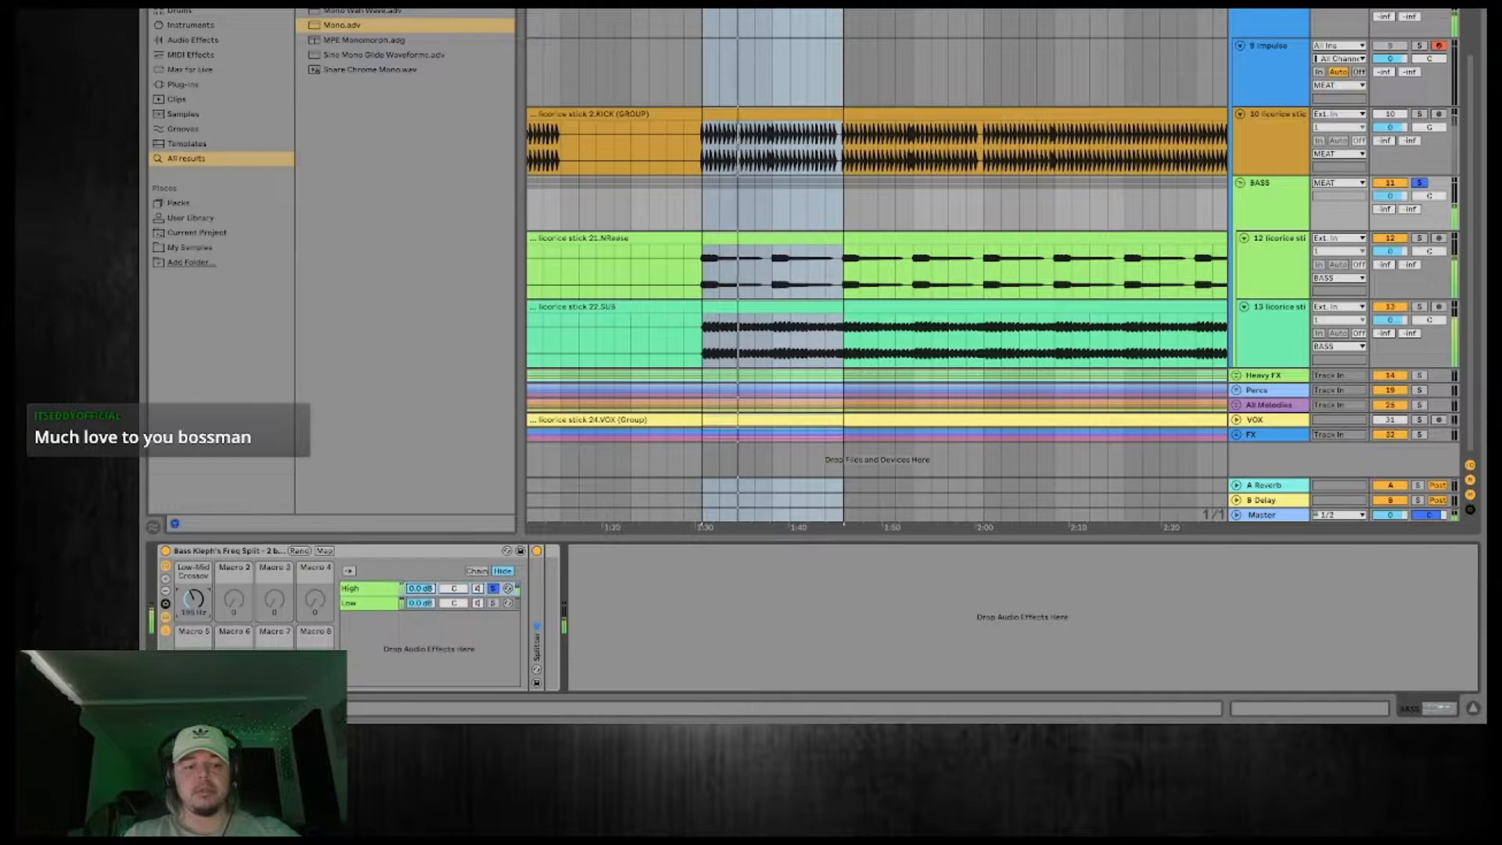
pyautogui.press('space')
pyautogui.click(495, 589)
# Solo the 2.KICK (GROUP) track instead of the BASS group, play it and add a SPAN analyzer to view its spectrum.
pyautogui.click(1421, 184)
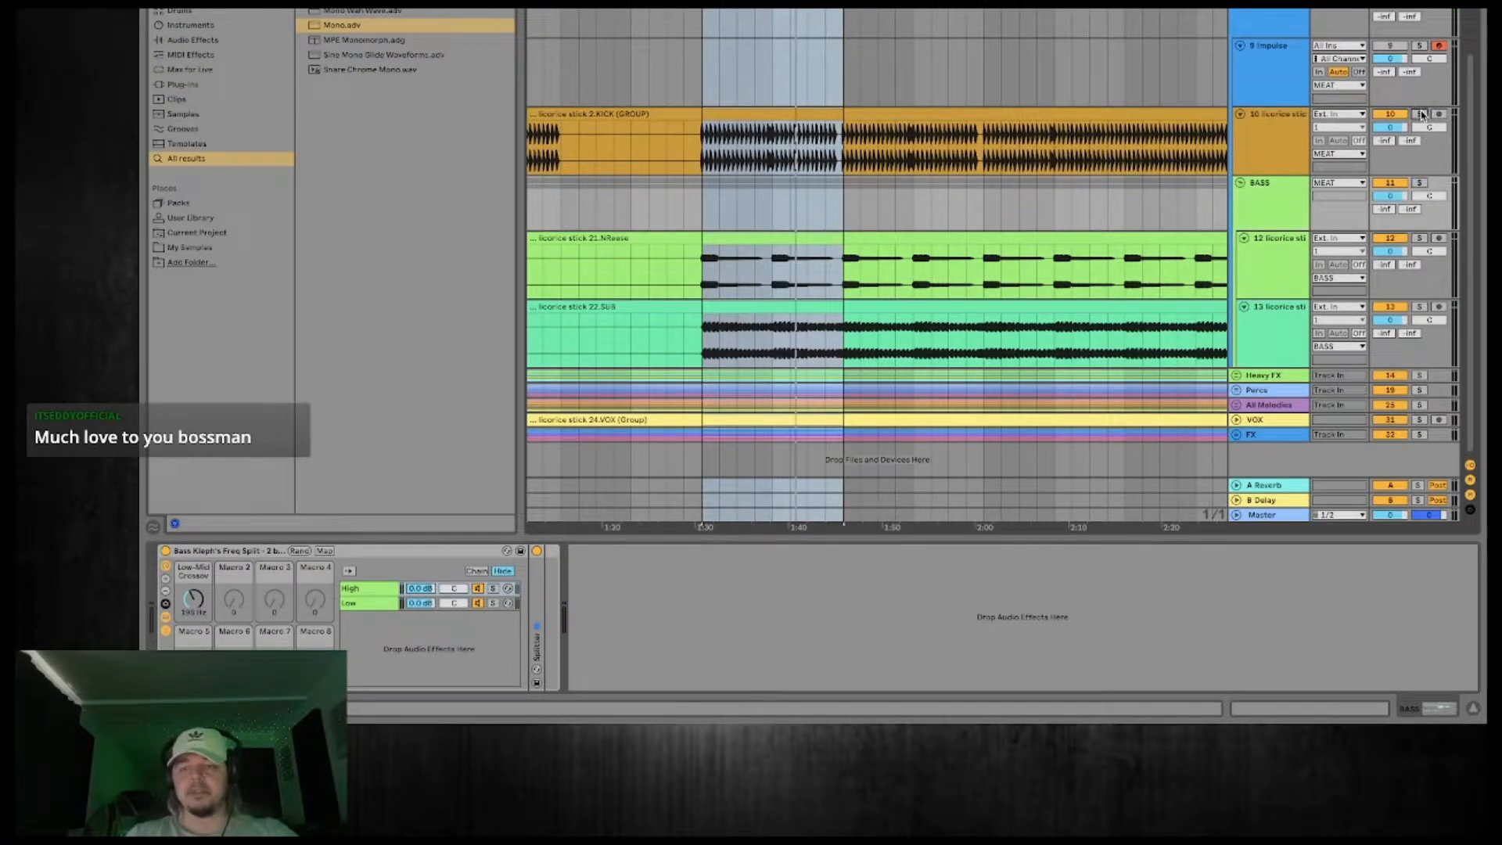
pyautogui.click(1421, 114)
pyautogui.press('space')
pyautogui.click(1280, 142)
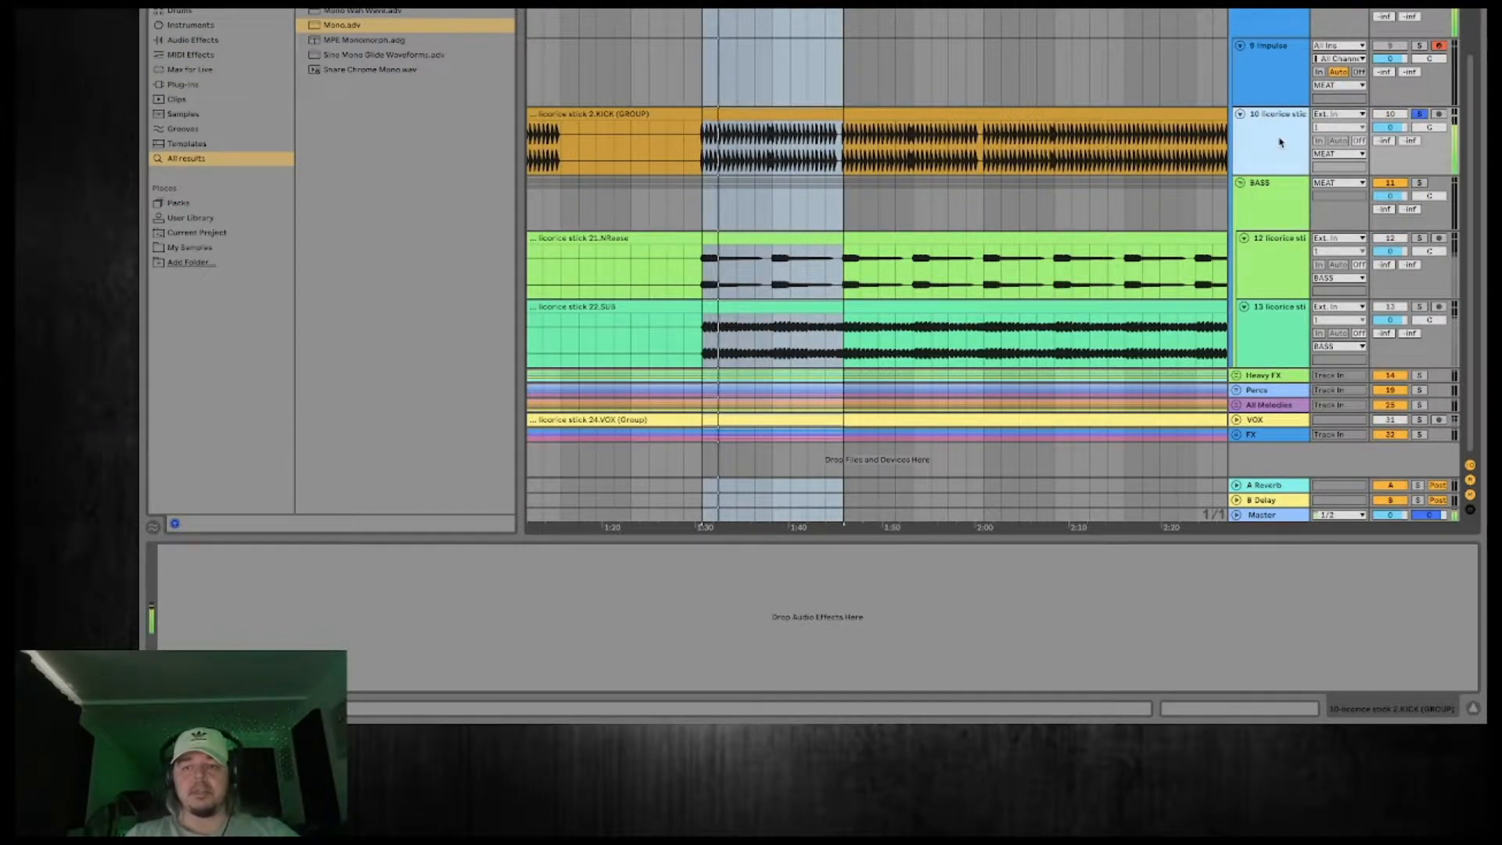
pyautogui.press('super+f')
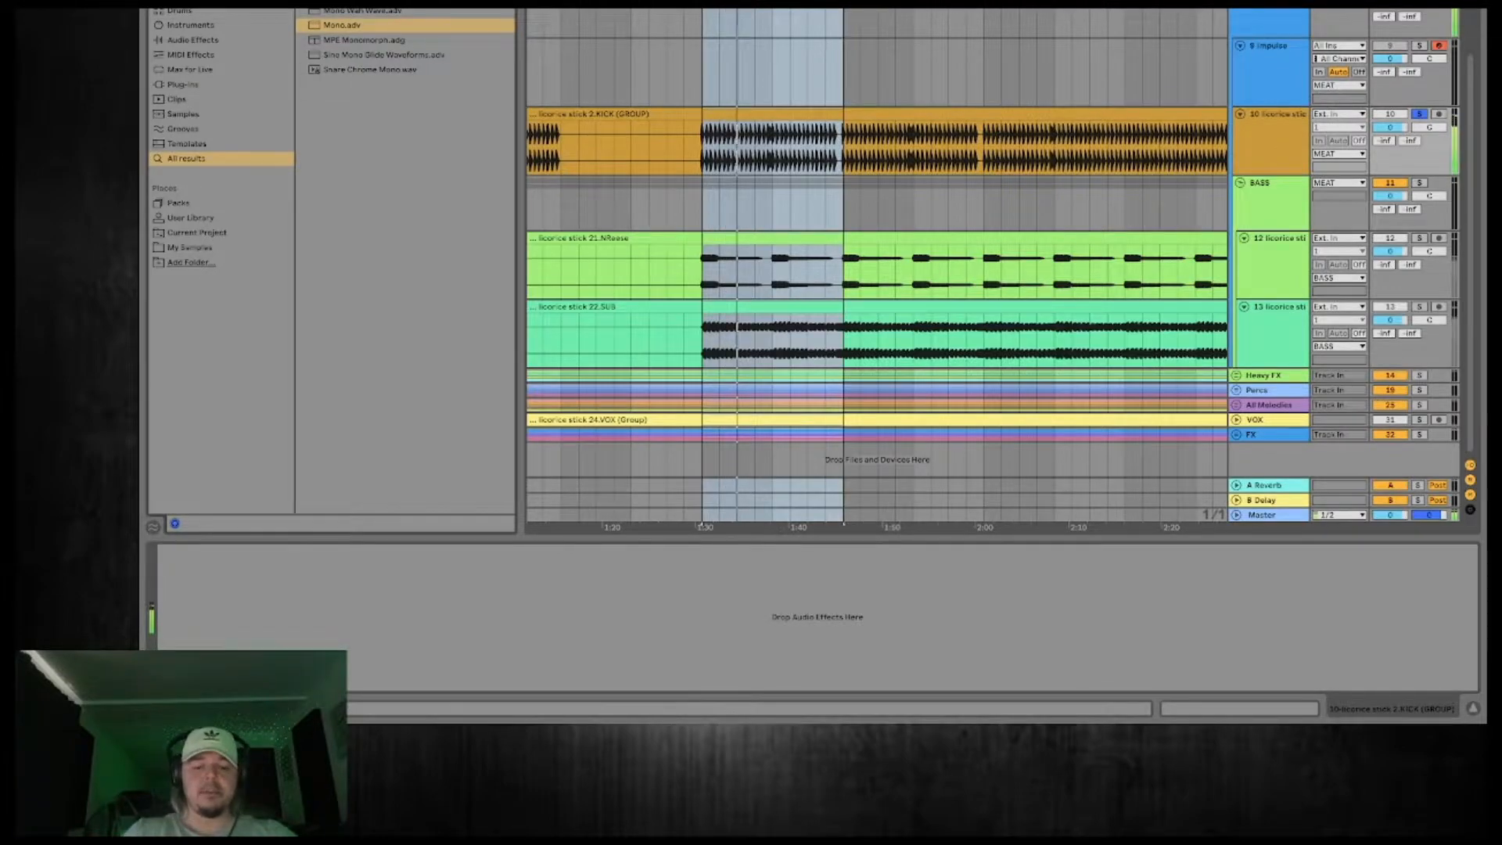
pyautogui.write('span')
pyautogui.doubleClick(383, 40)
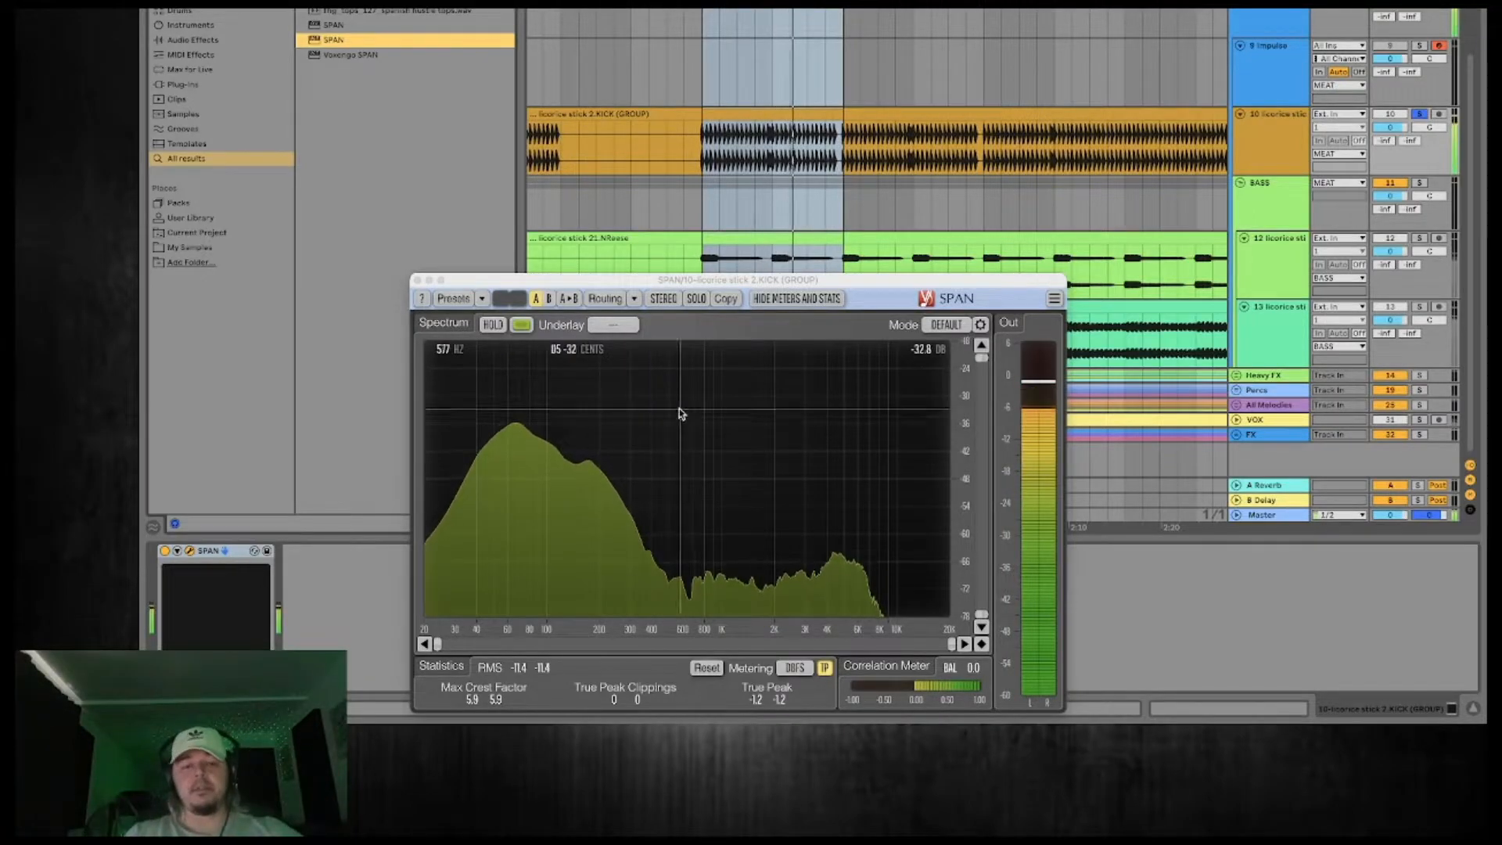
# Close the kick's SPAN analyzer, play the mix without the kick solo and review the MEAT, BASS and 21.NReese device chains.
pyautogui.click(417, 280)
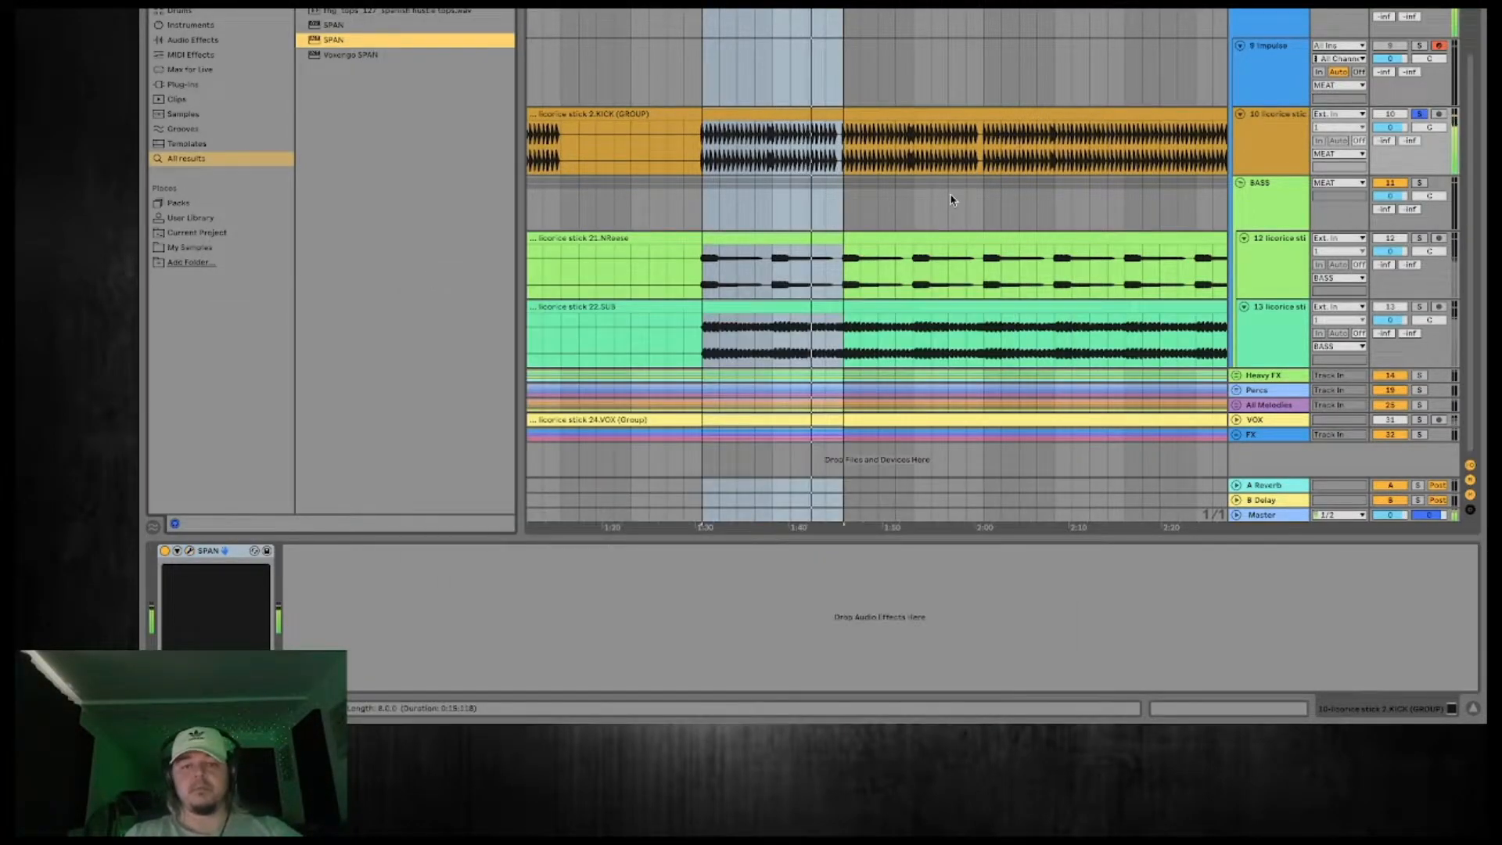
pyautogui.click(1276, 12)
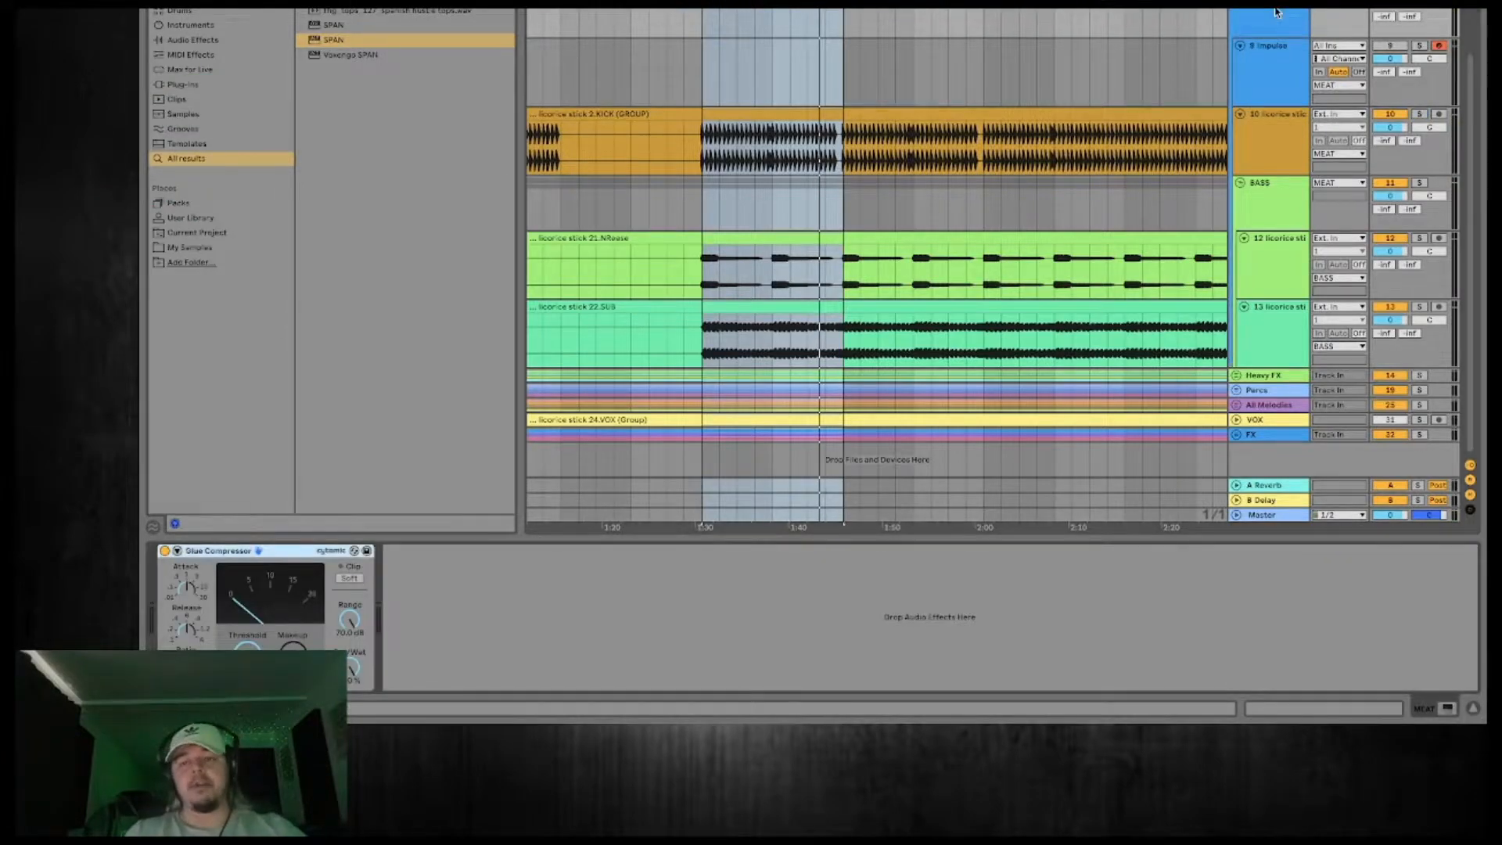
pyautogui.click(1277, 12)
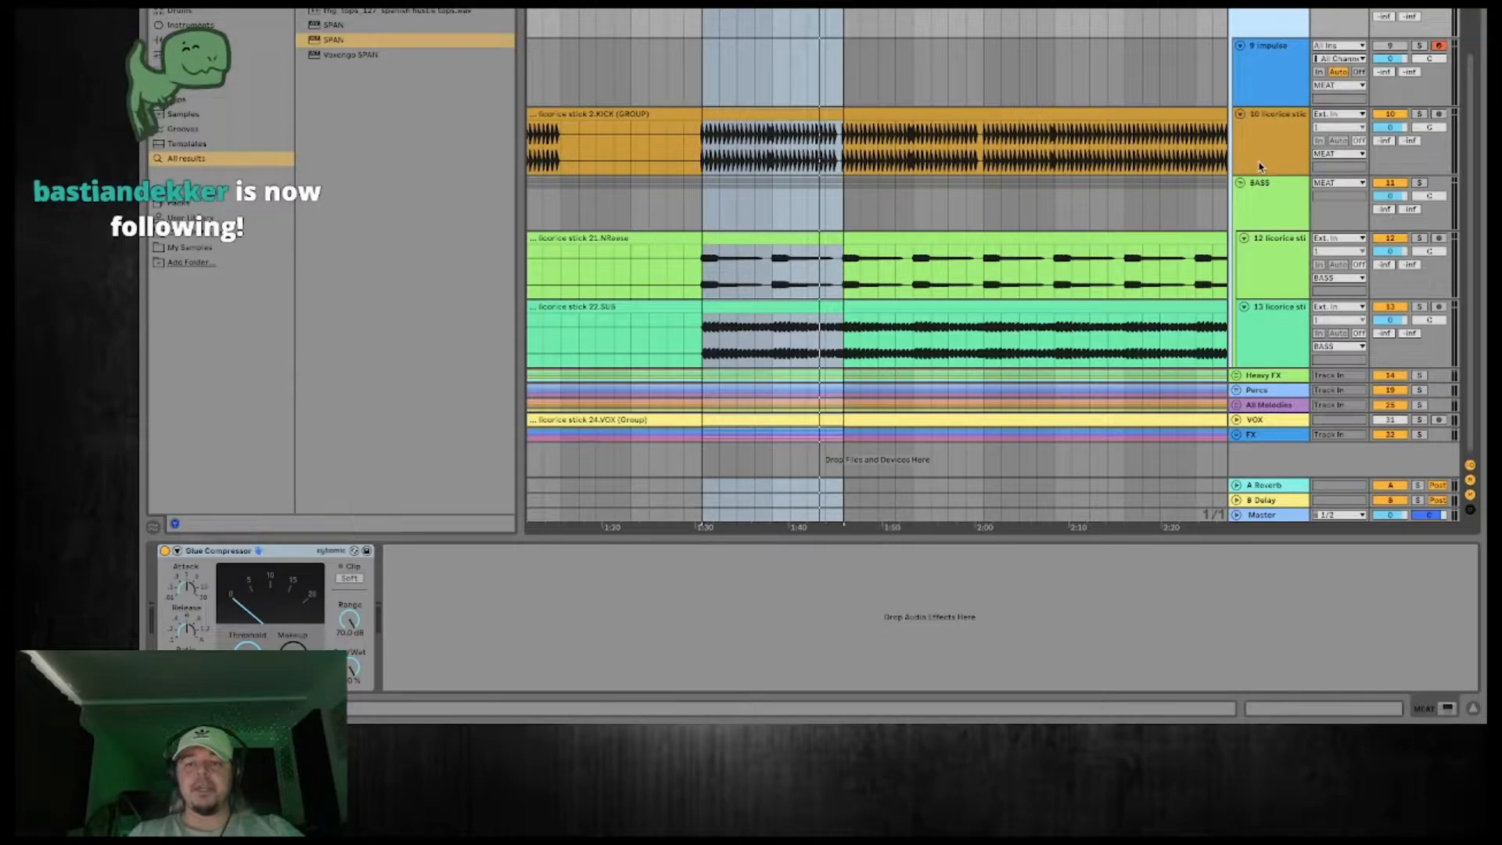
pyautogui.click(263, 548)
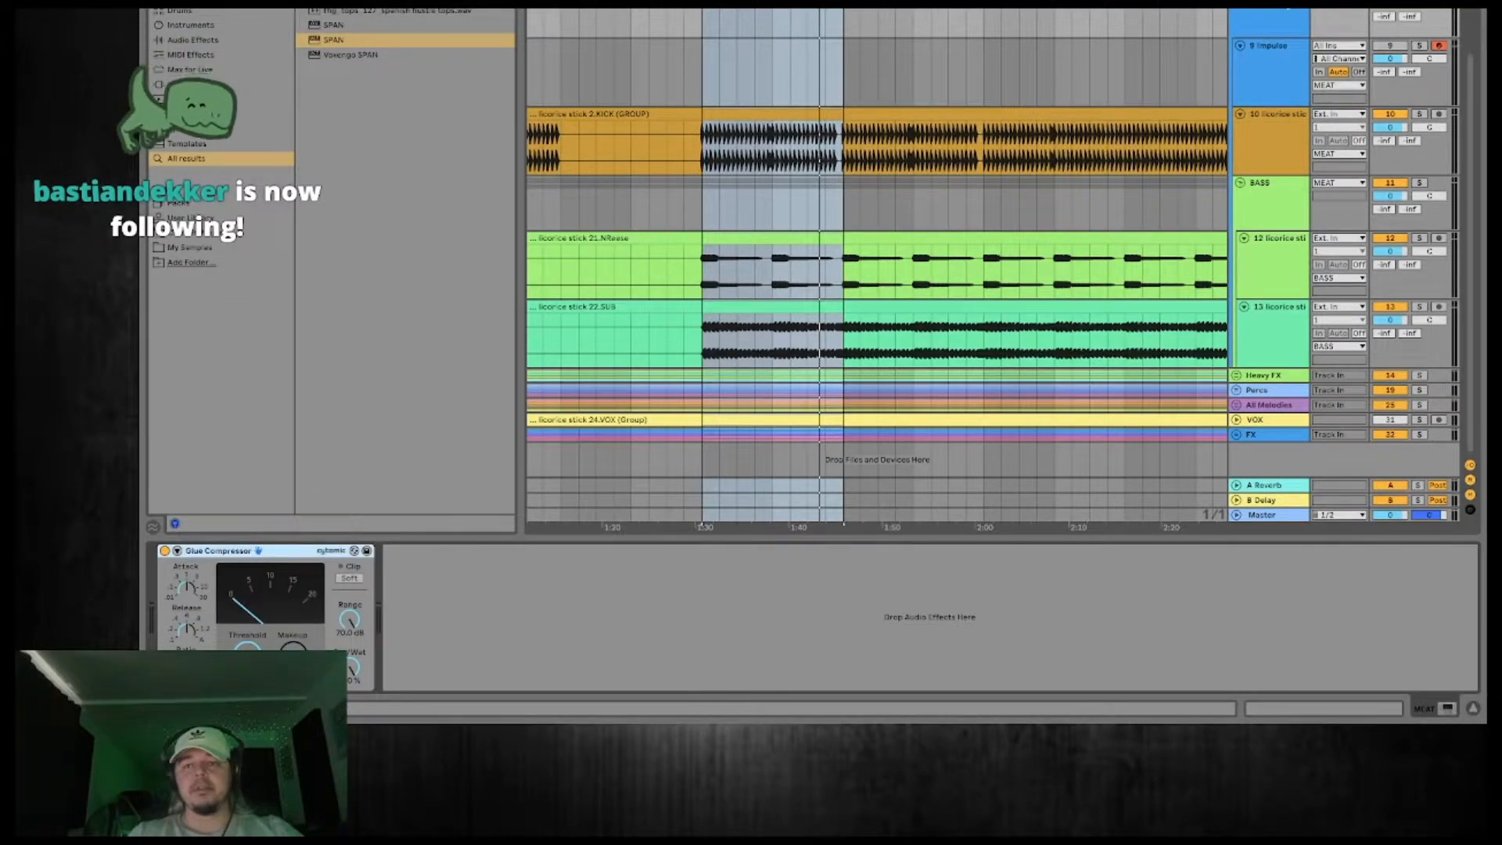
pyautogui.press('space')
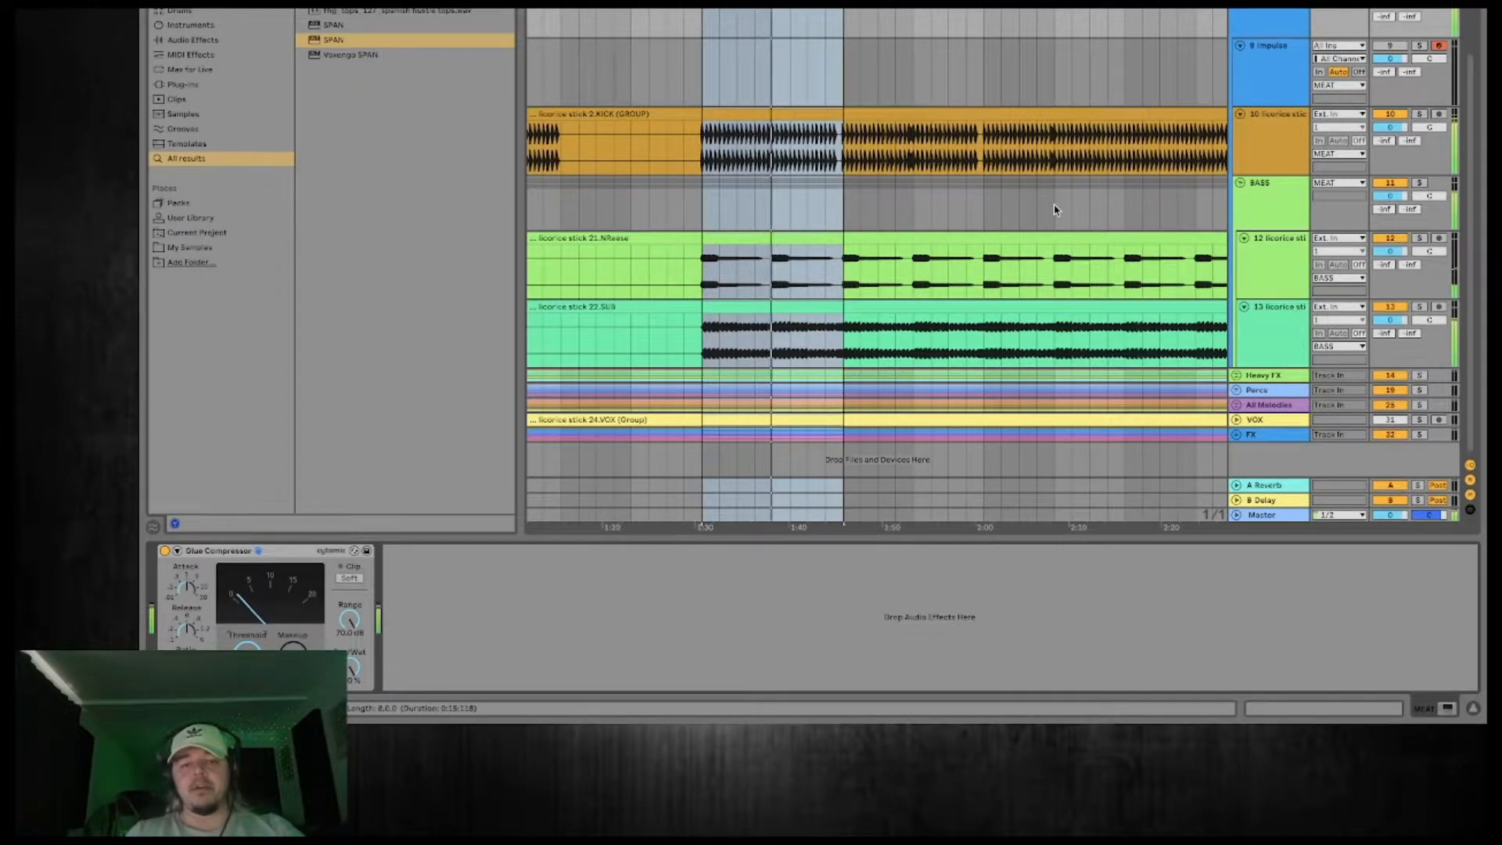
pyautogui.click(1257, 208)
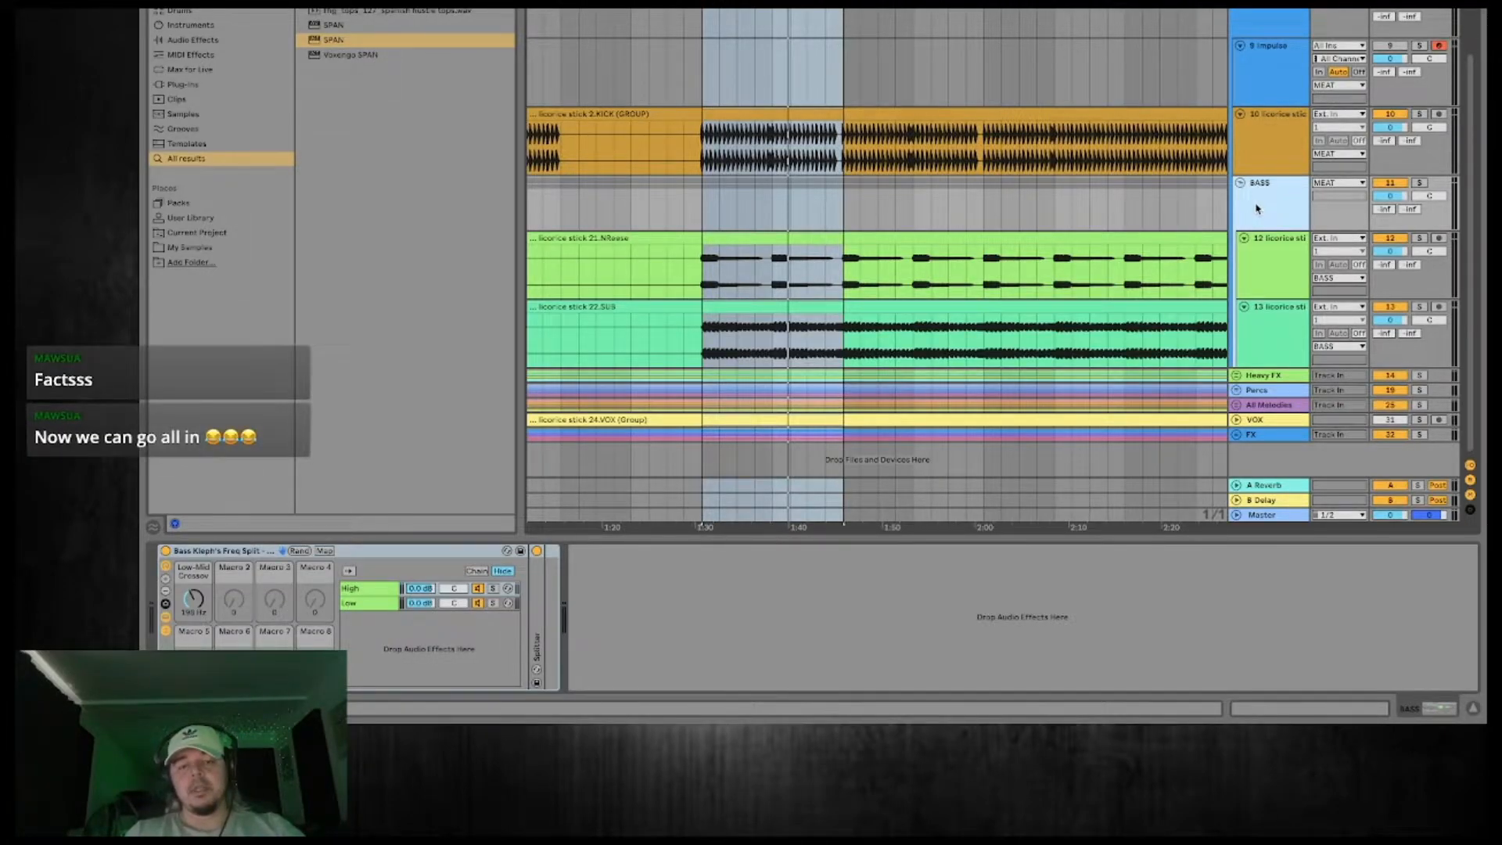
pyautogui.click(1281, 266)
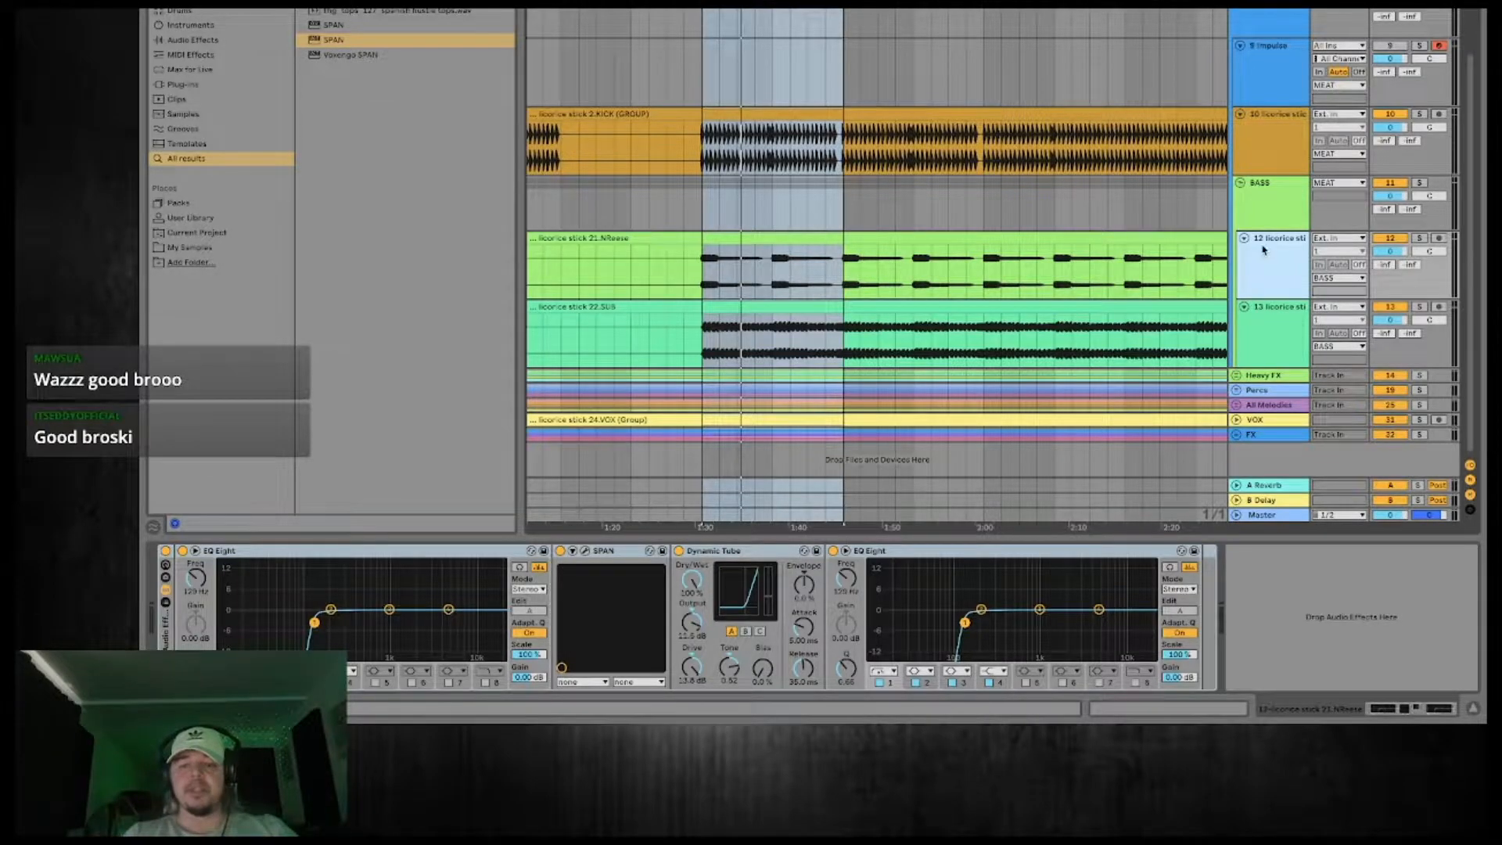
# Add LFOTool to the 22.SUB track and lower the start point of its volume curve to the bottom of the graph.
pyautogui.click(1268, 338)
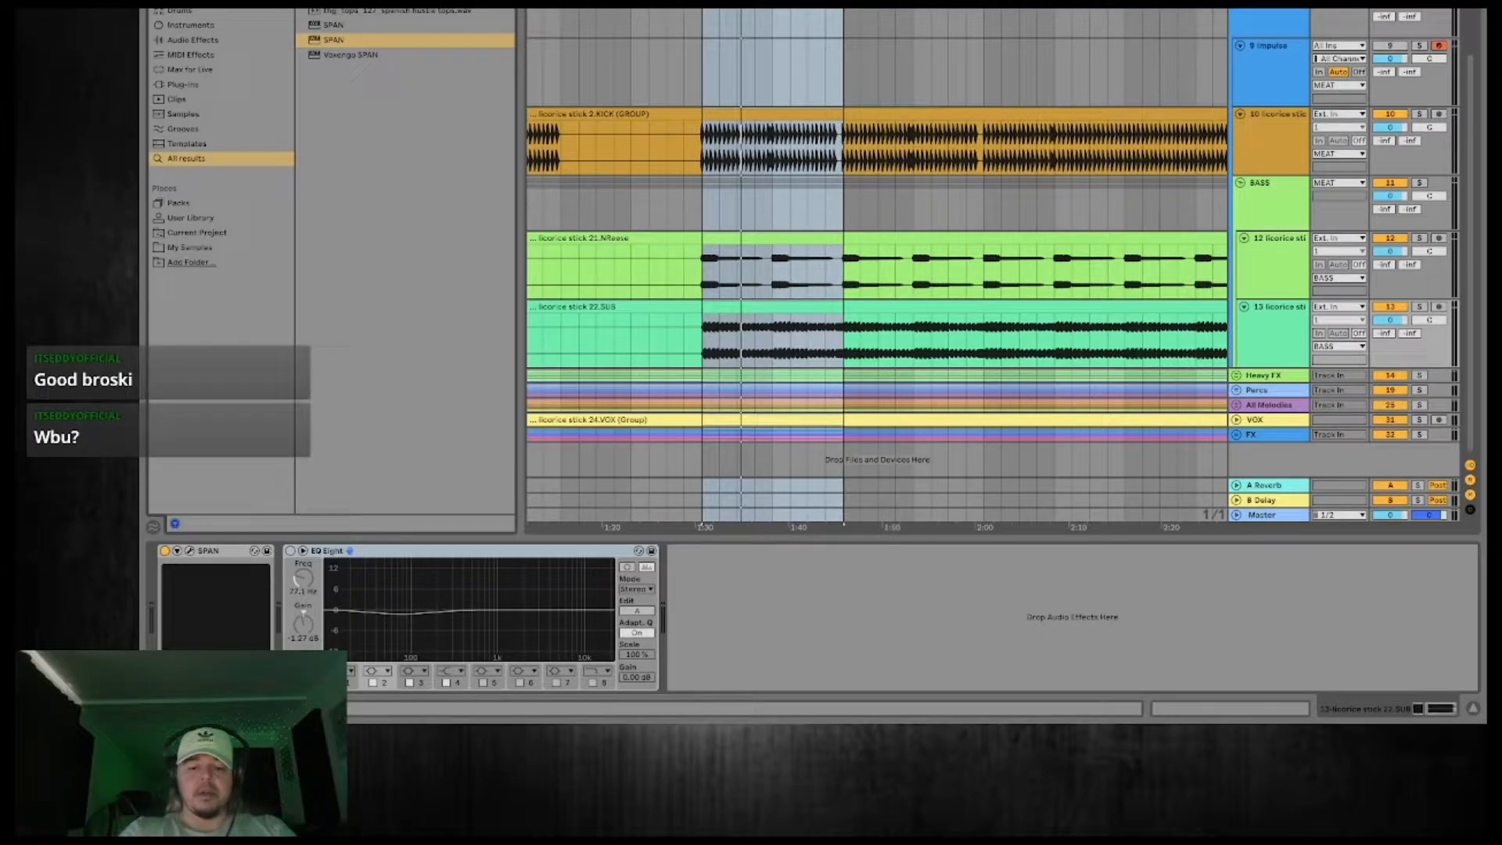
pyautogui.write('lfo')
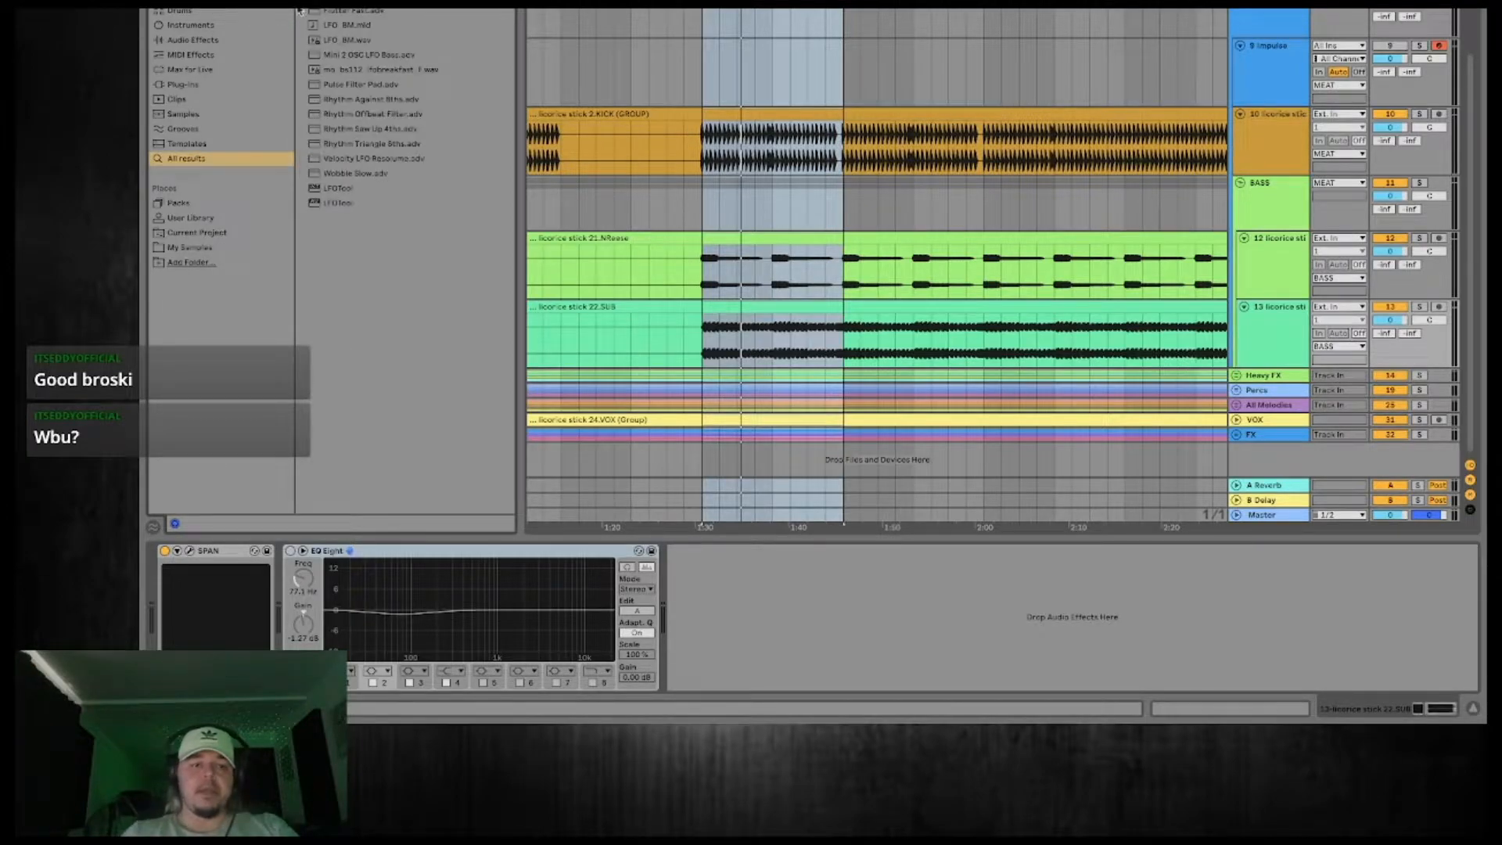
pyautogui.click(359, 190)
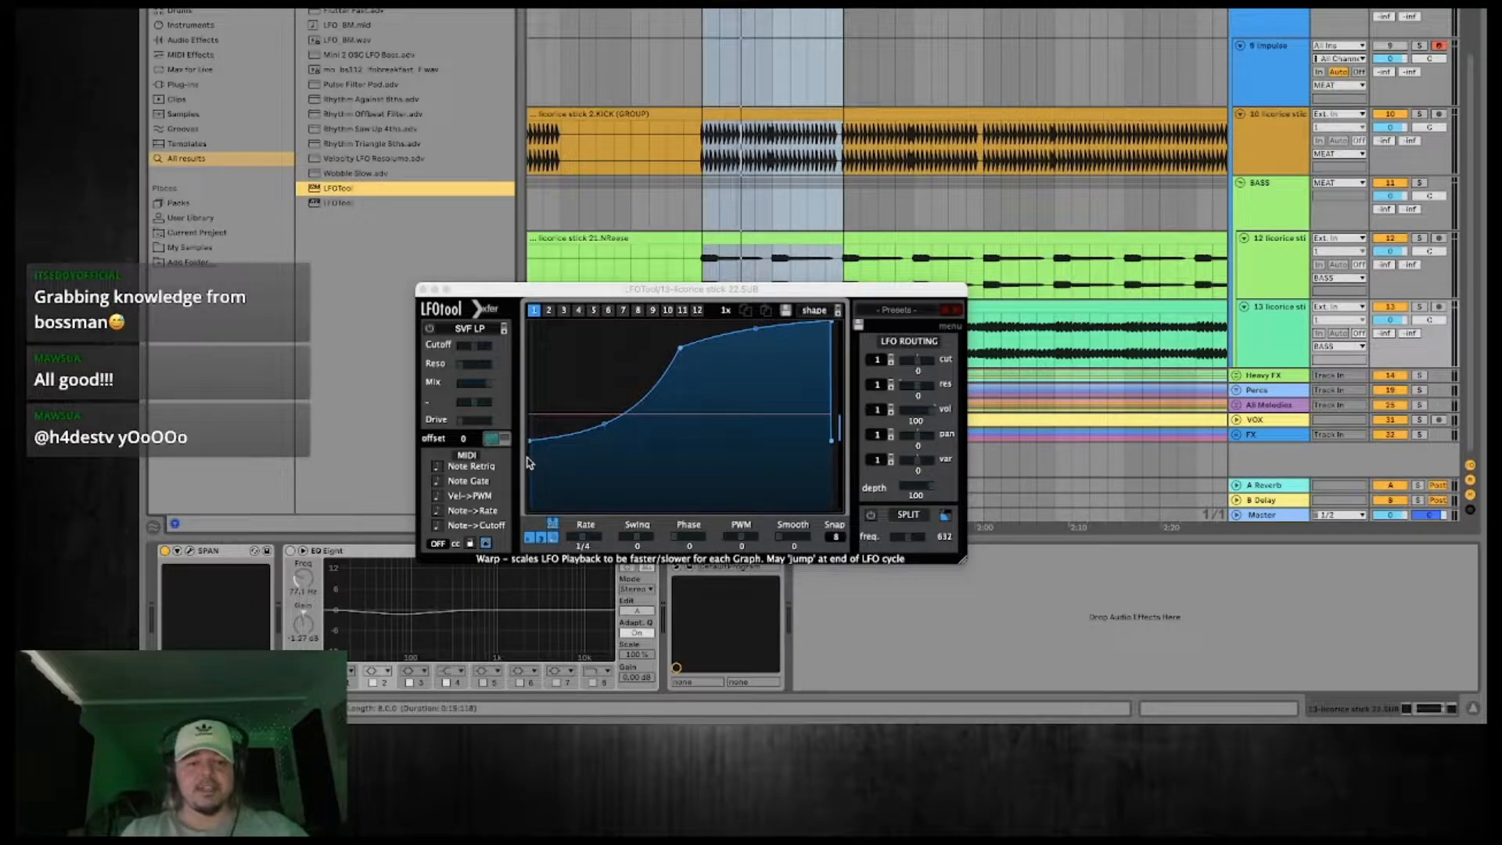
pyautogui.moveTo(530, 442); pyautogui.dragTo(531, 507)
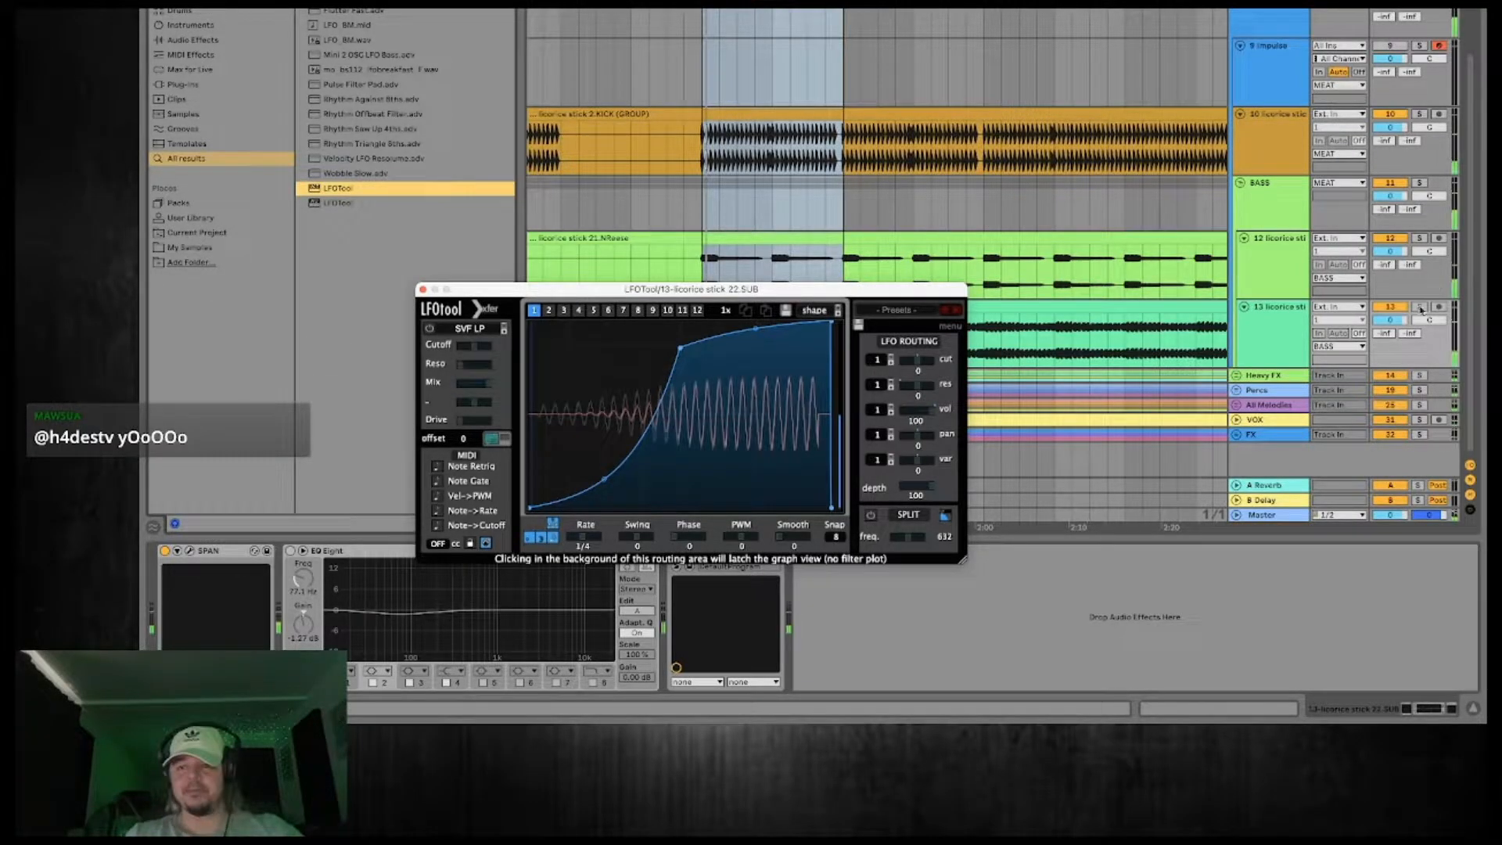
# Solo the 22.SUB track during playback and reshape the LFOTool curve with a slightly raised start and an earlier final peak.
pyautogui.click(1419, 307)
pyautogui.press('space')
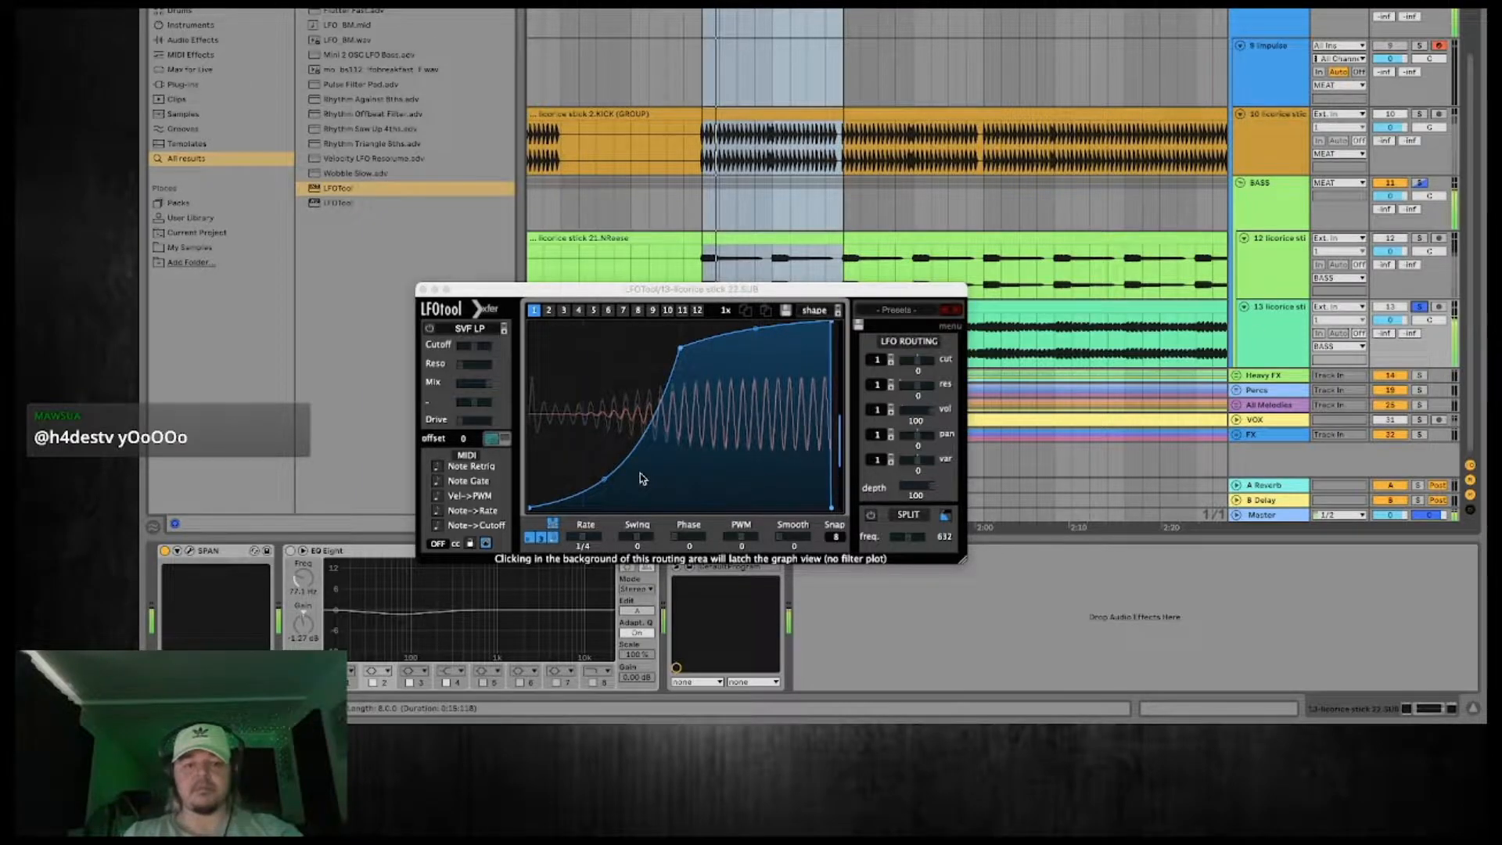
pyautogui.moveTo(604, 480); pyautogui.dragTo(530, 484)
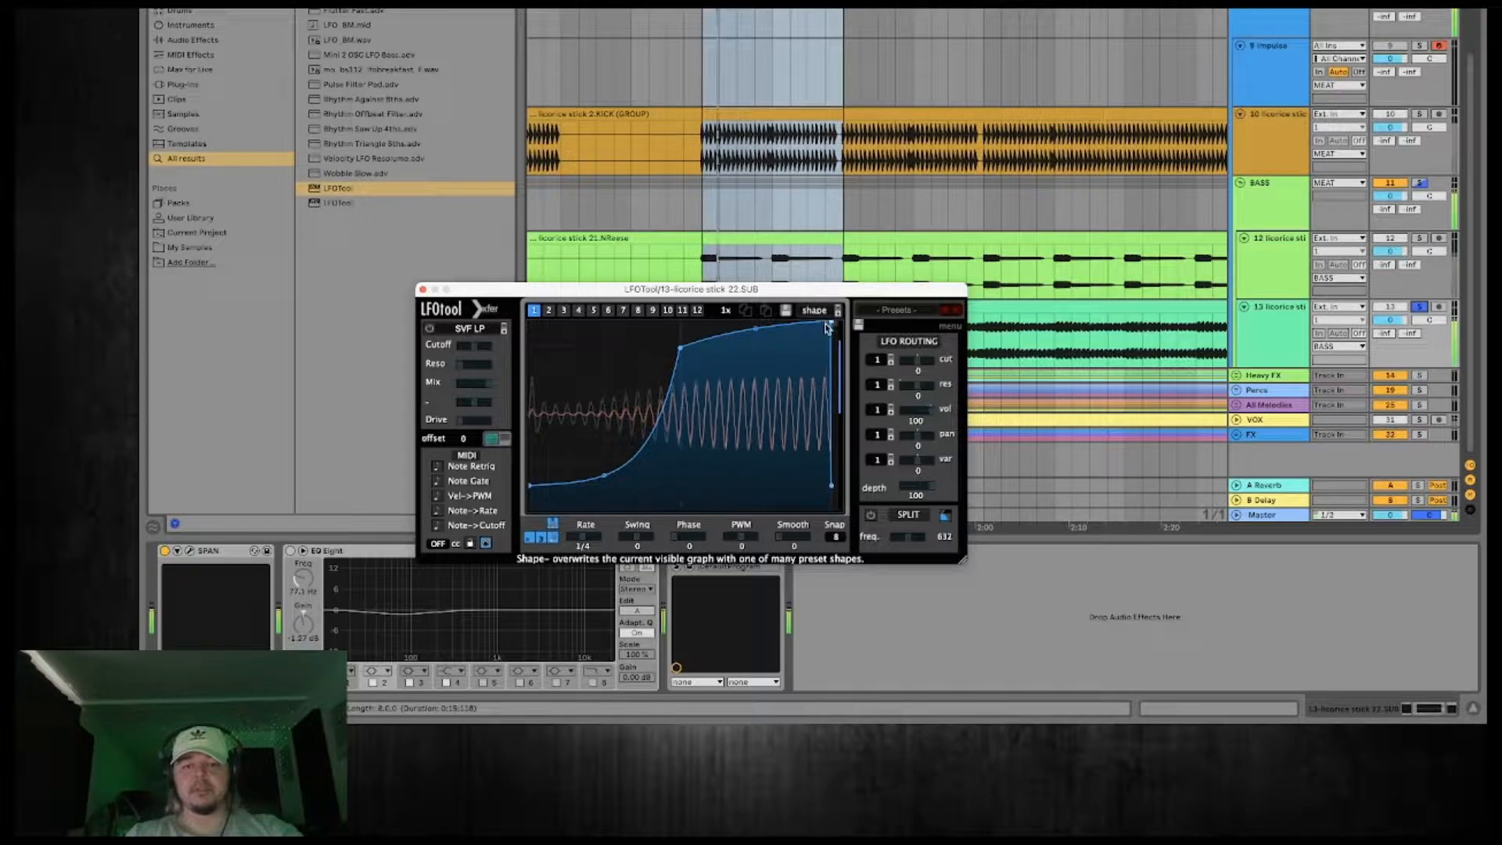
pyautogui.moveTo(831, 323); pyautogui.dragTo(814, 323)
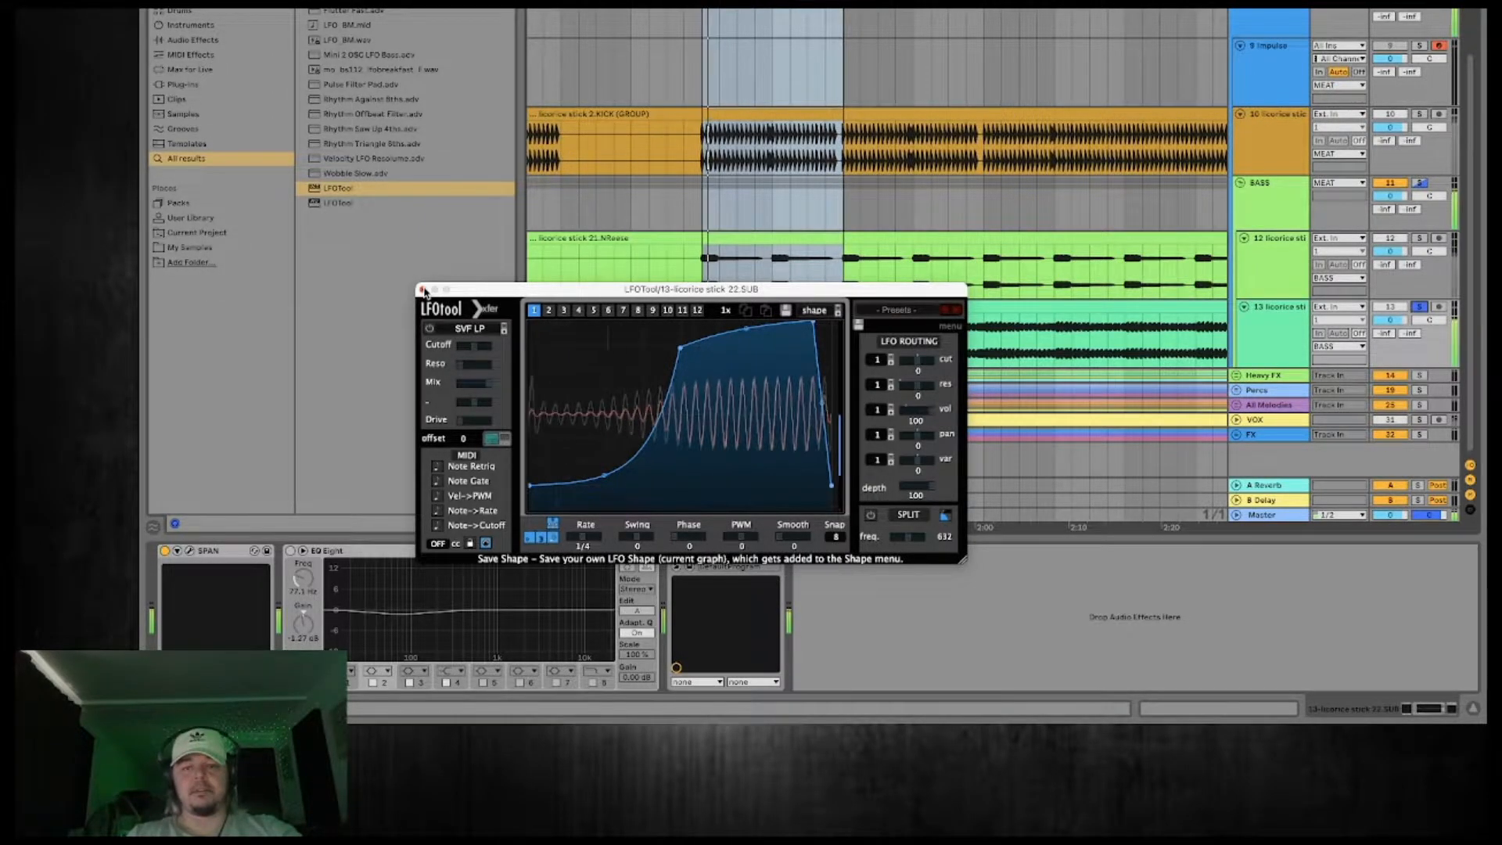
# Close LFOTool, solo the MEAT group instead of the SUB track for playback, and mute the 21.NReese track.
pyautogui.click(423, 291)
pyautogui.click(1420, 29)
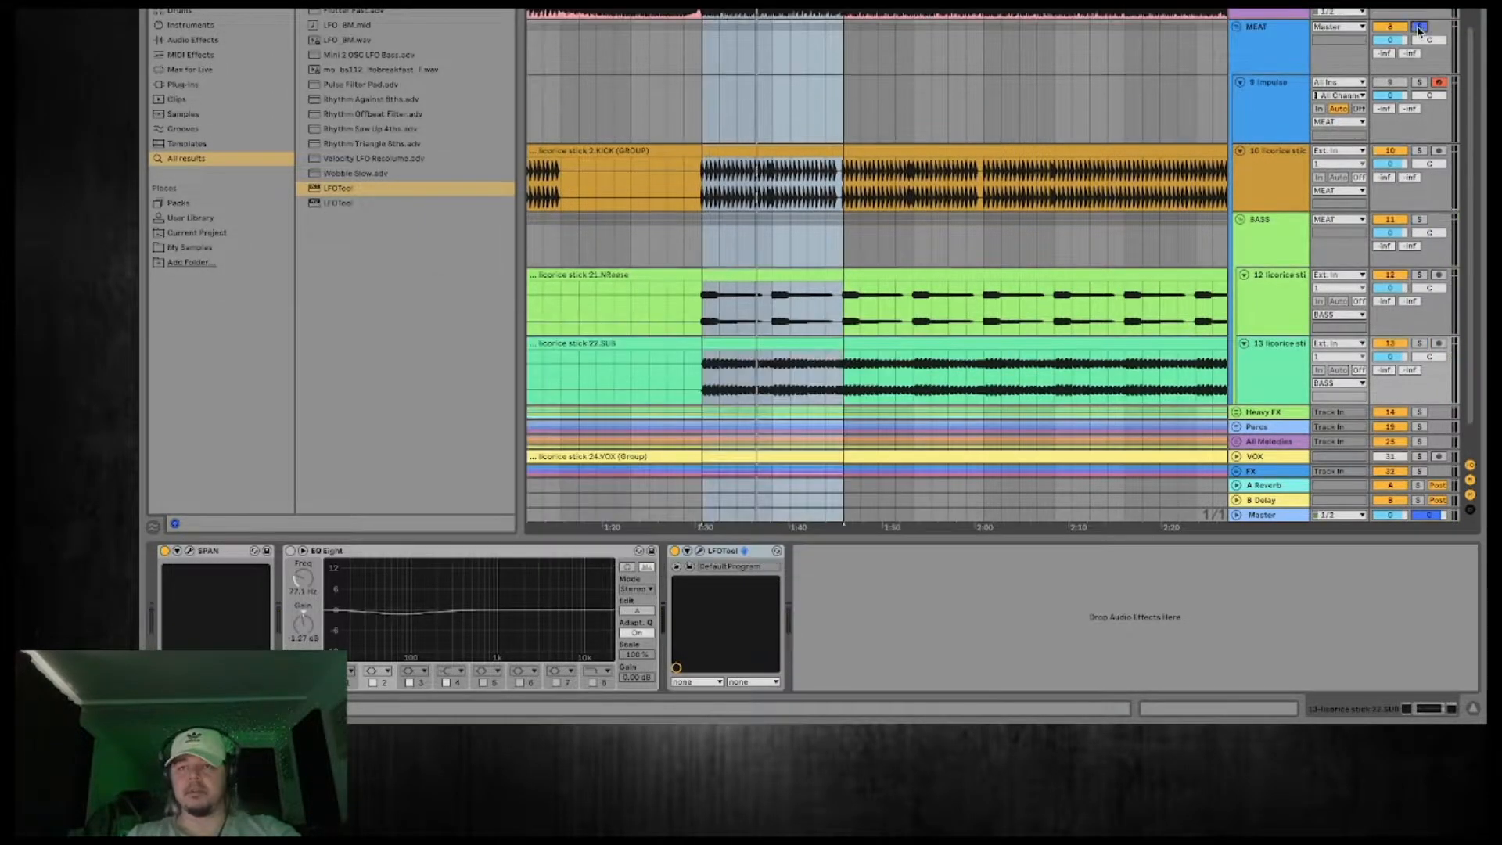
pyautogui.press('space')
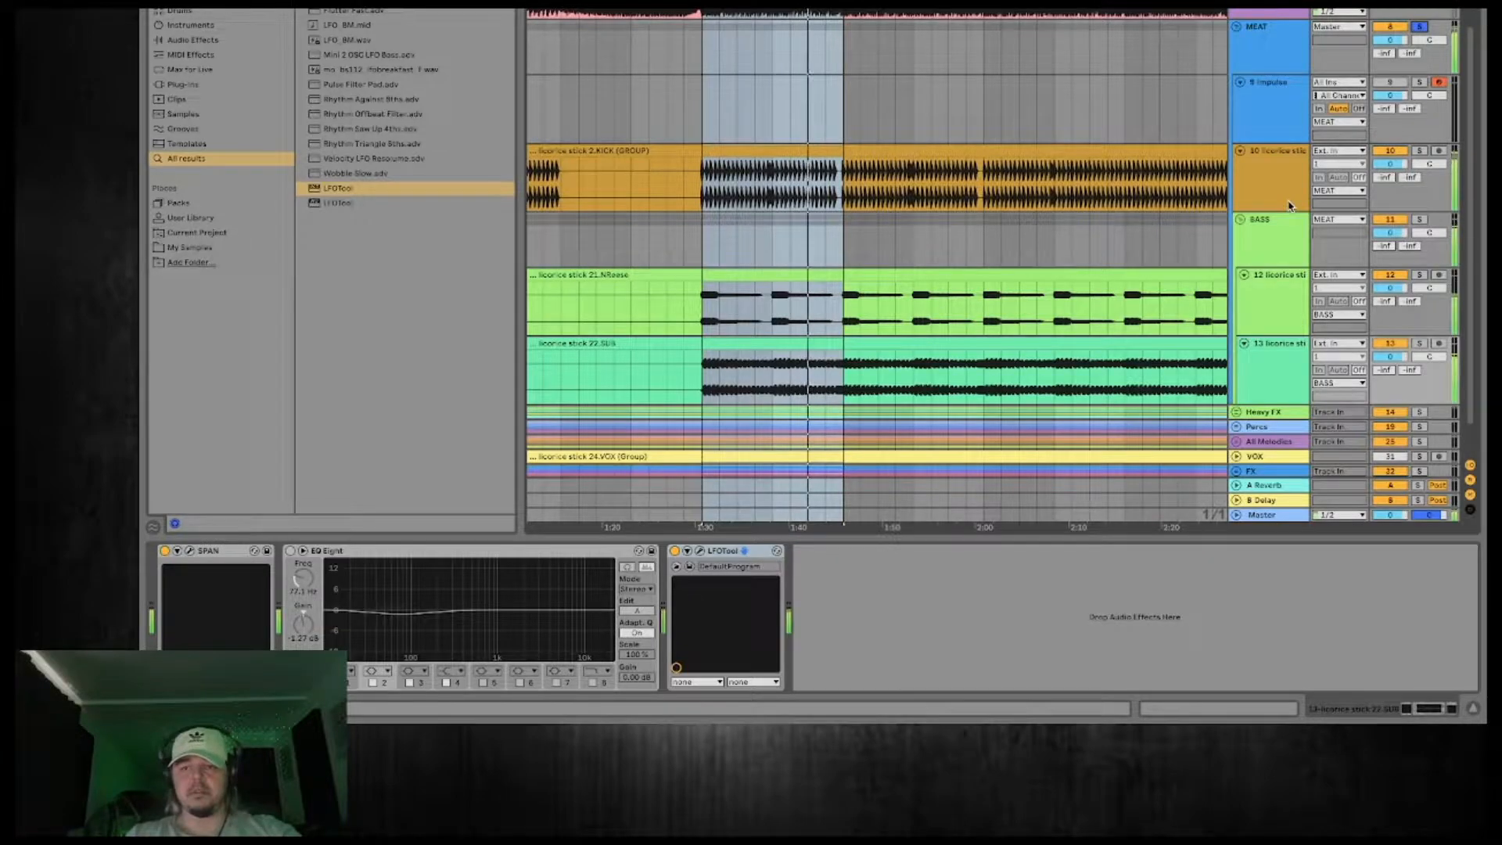
pyautogui.click(1269, 368)
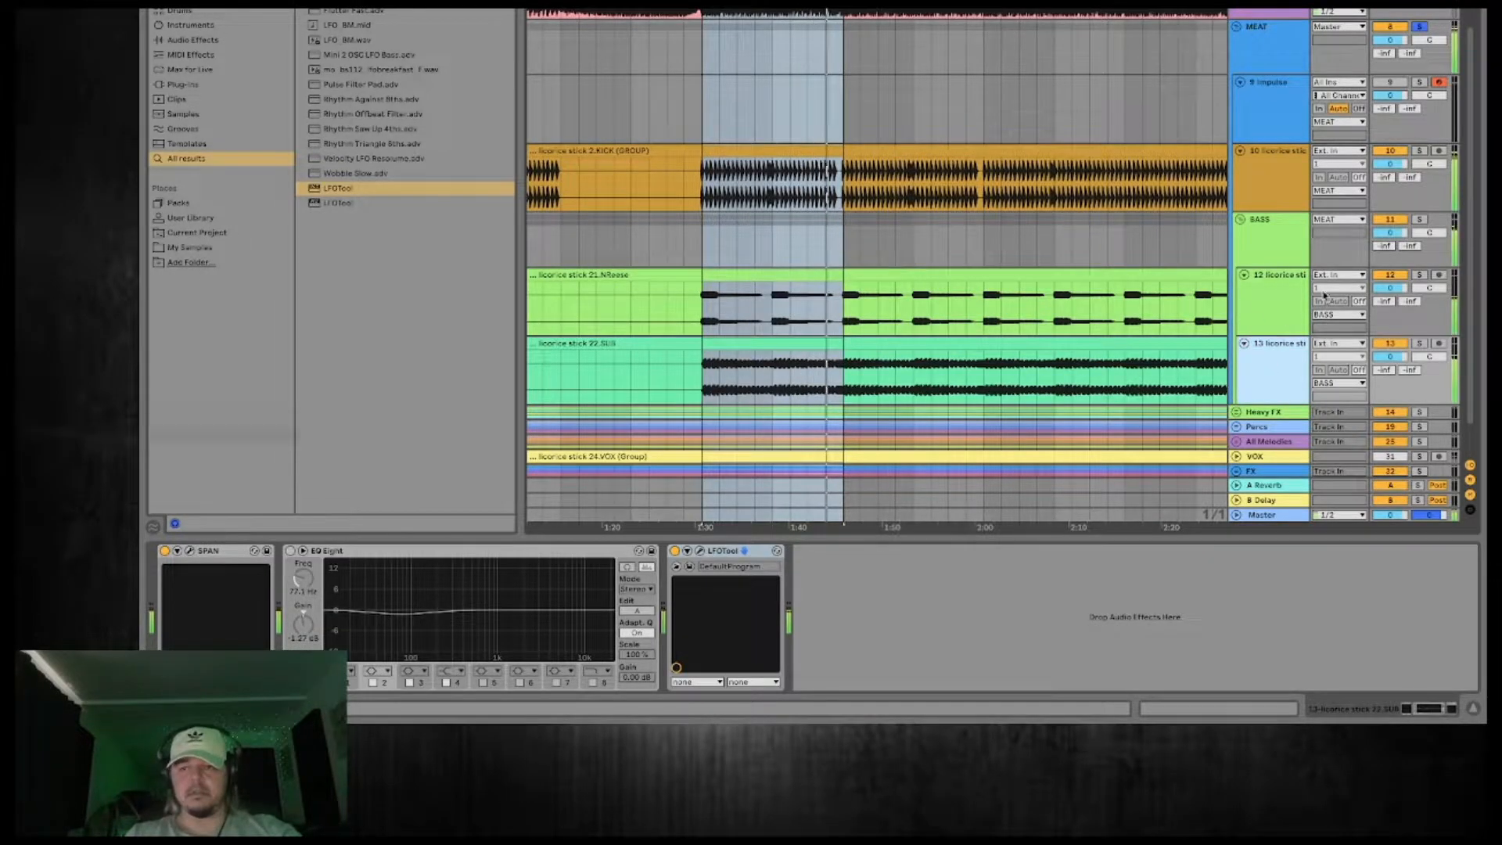
pyautogui.click(1391, 275)
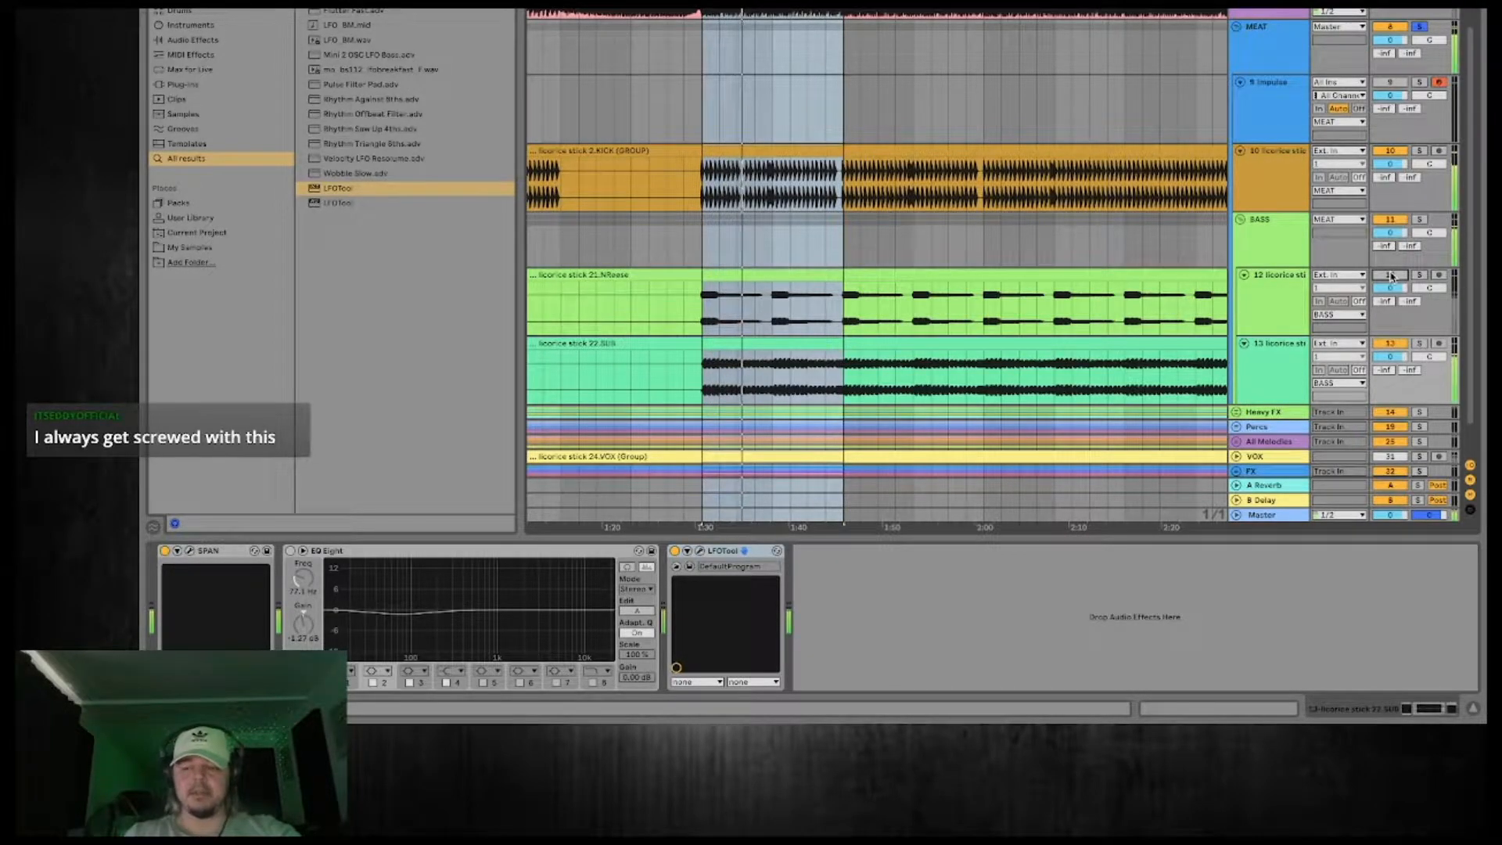
# Solo the 2.KICK (GROUP) track and add an EQ Eight with its first band as a low cut at about 40 Hz.
pyautogui.click(1267, 180)
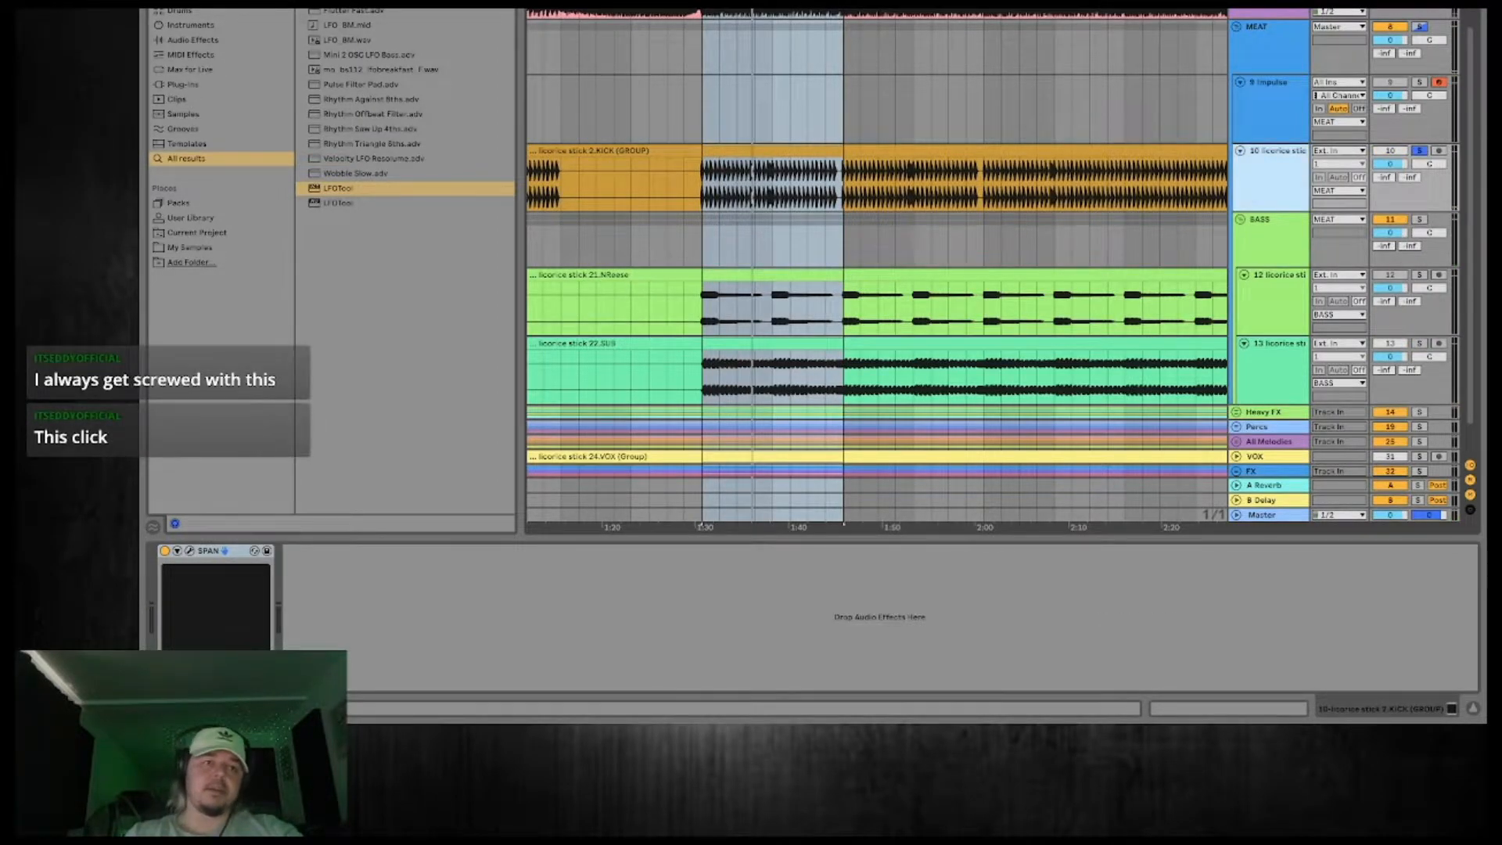
pyautogui.hotkey('ctrl', 'f')
pyautogui.click(350, 672)
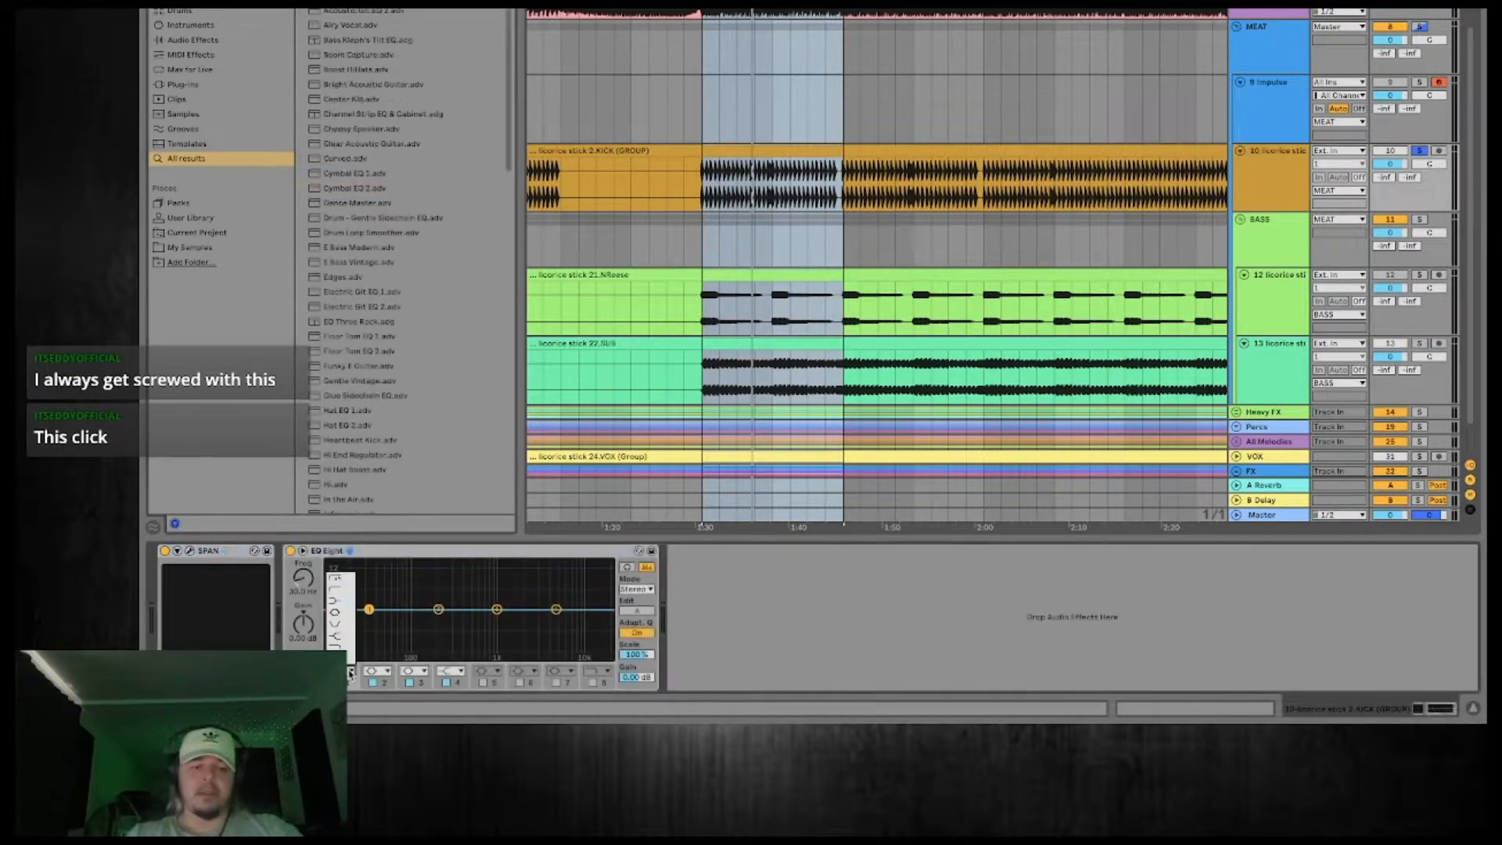
pyautogui.click(337, 583)
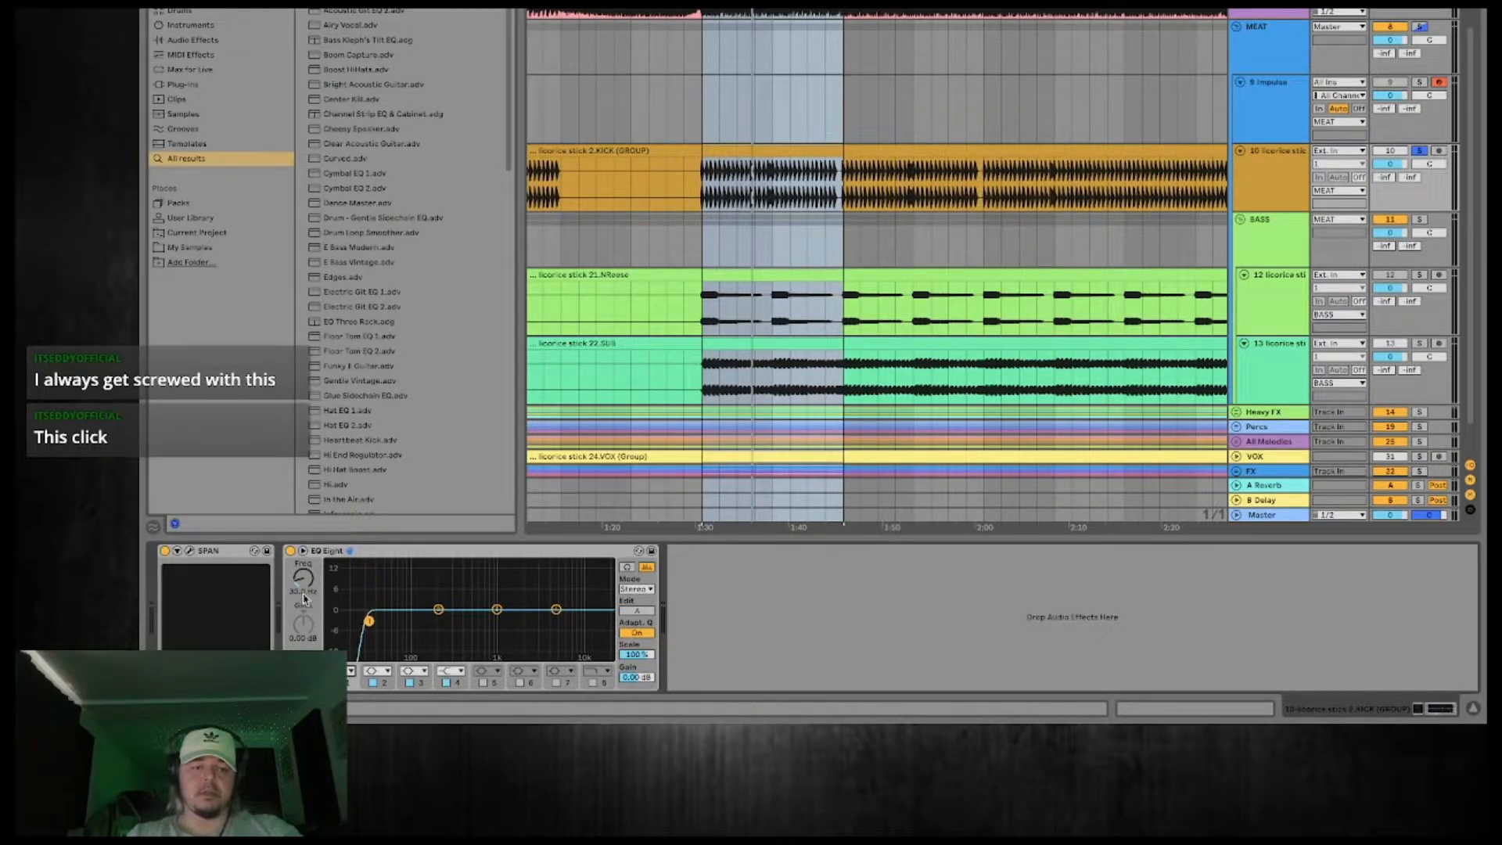
pyautogui.moveTo(304, 599); pyautogui.dragTo(303, 593)
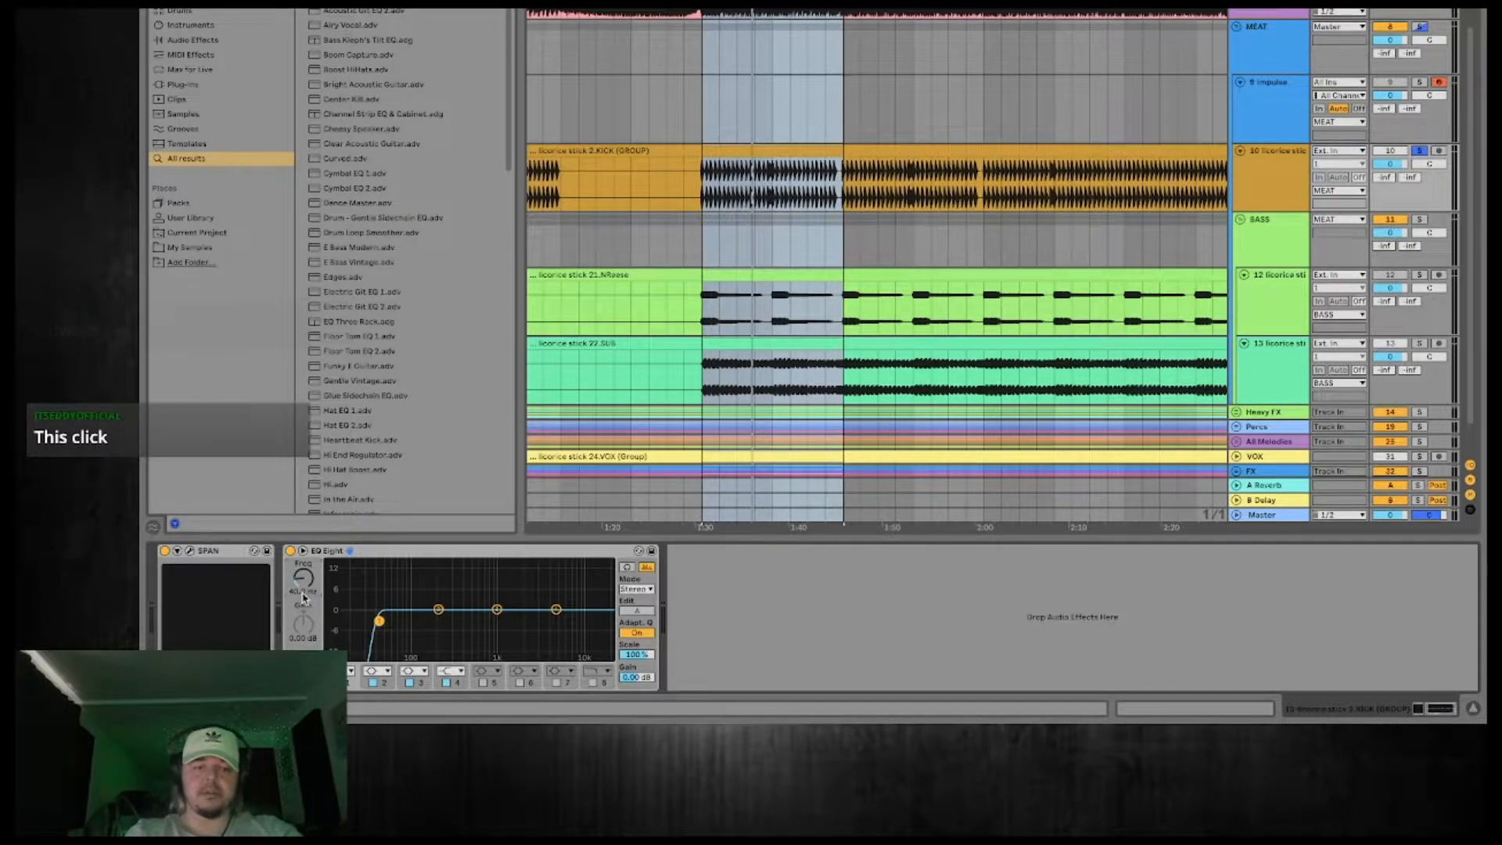
# During playback, boost the kick EQ's second band by 1 dB at about 52 Hz.
pyautogui.press('space')
pyautogui.moveTo(438, 610); pyautogui.dragTo(390, 581)
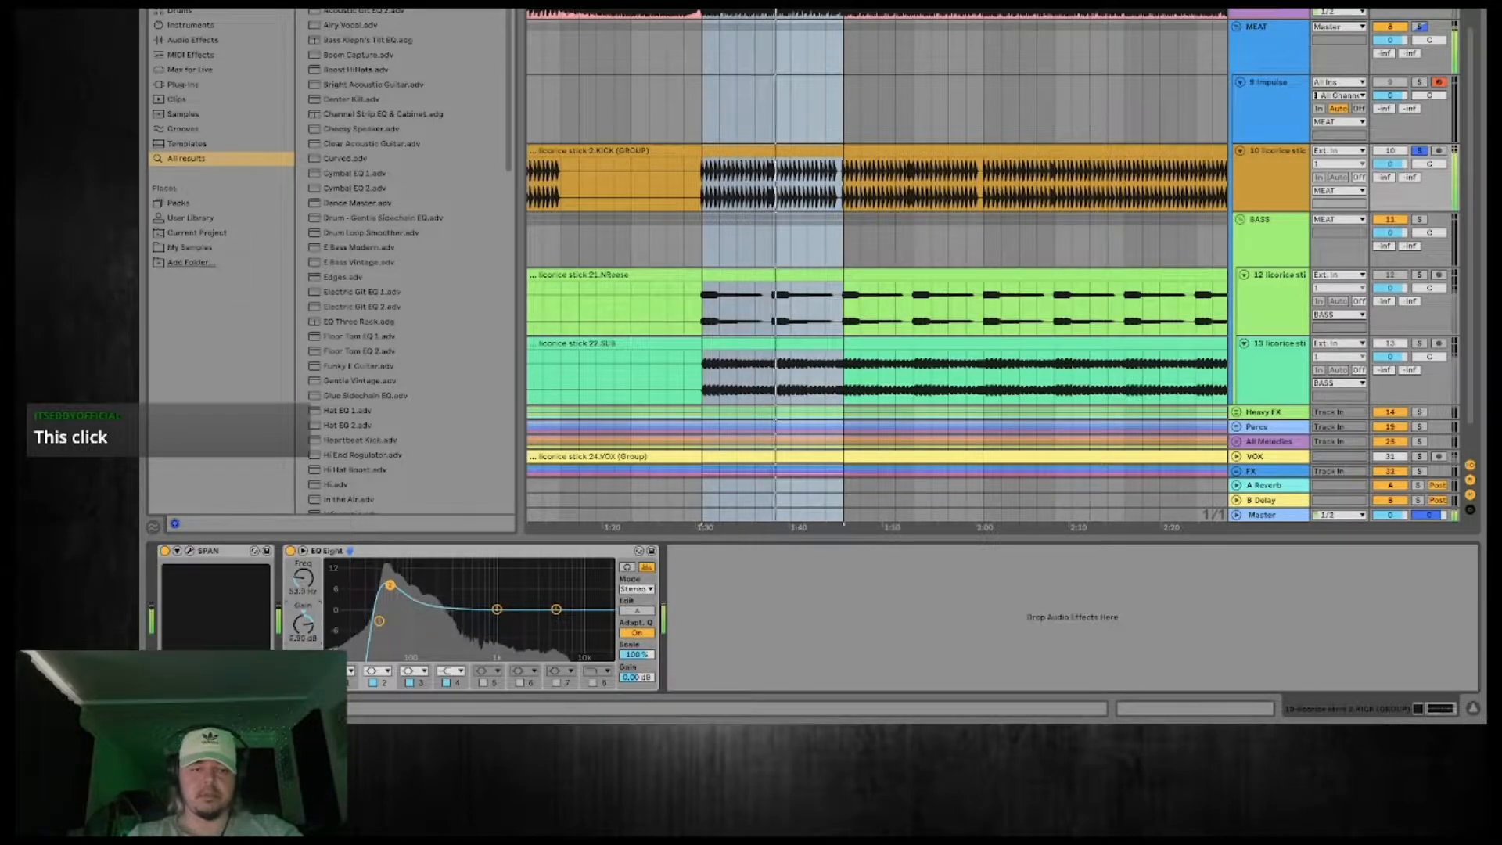
pyautogui.moveTo(303, 631); pyautogui.dragTo(303, 651)
pyautogui.doubleClick(477, 569)
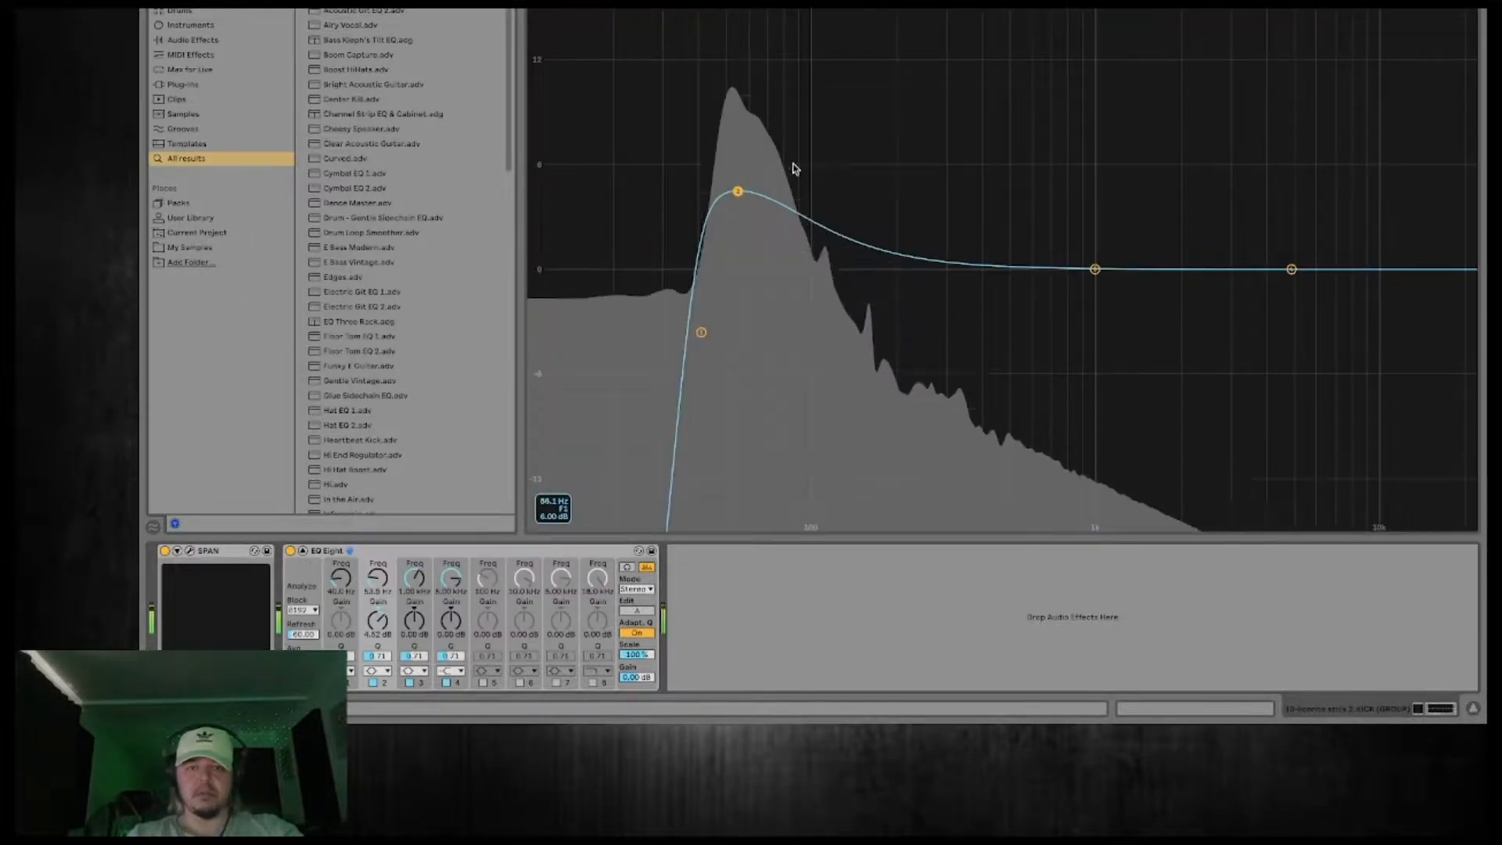
pyautogui.moveTo(737, 191)
pyautogui.mouseDown()
pyautogui.moveTo(734, 92)
pyautogui.moveTo(733, 178)
pyautogui.mouseUp()
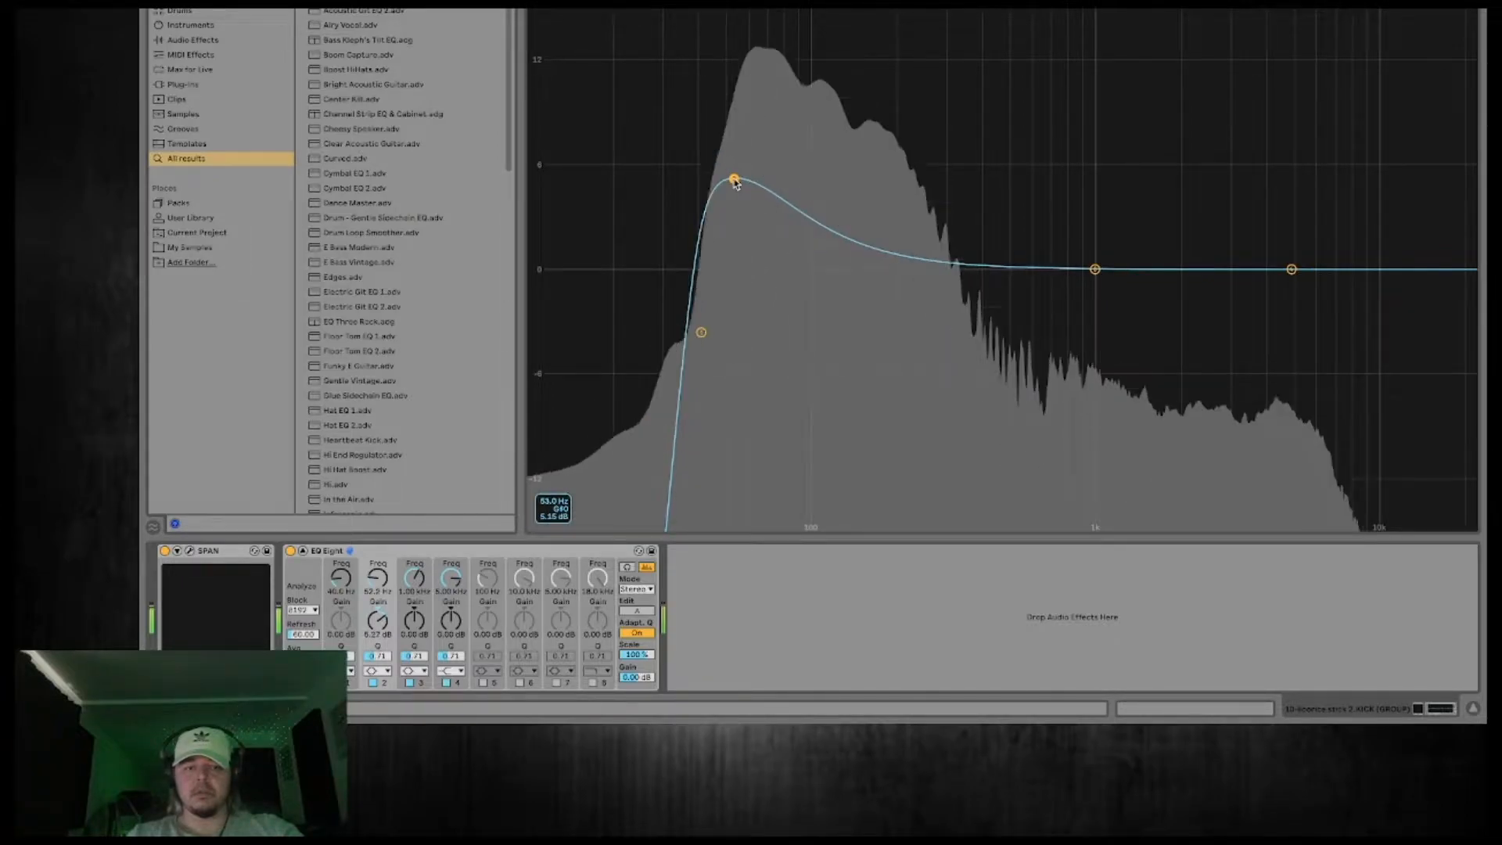
pyautogui.doubleClick(734, 271)
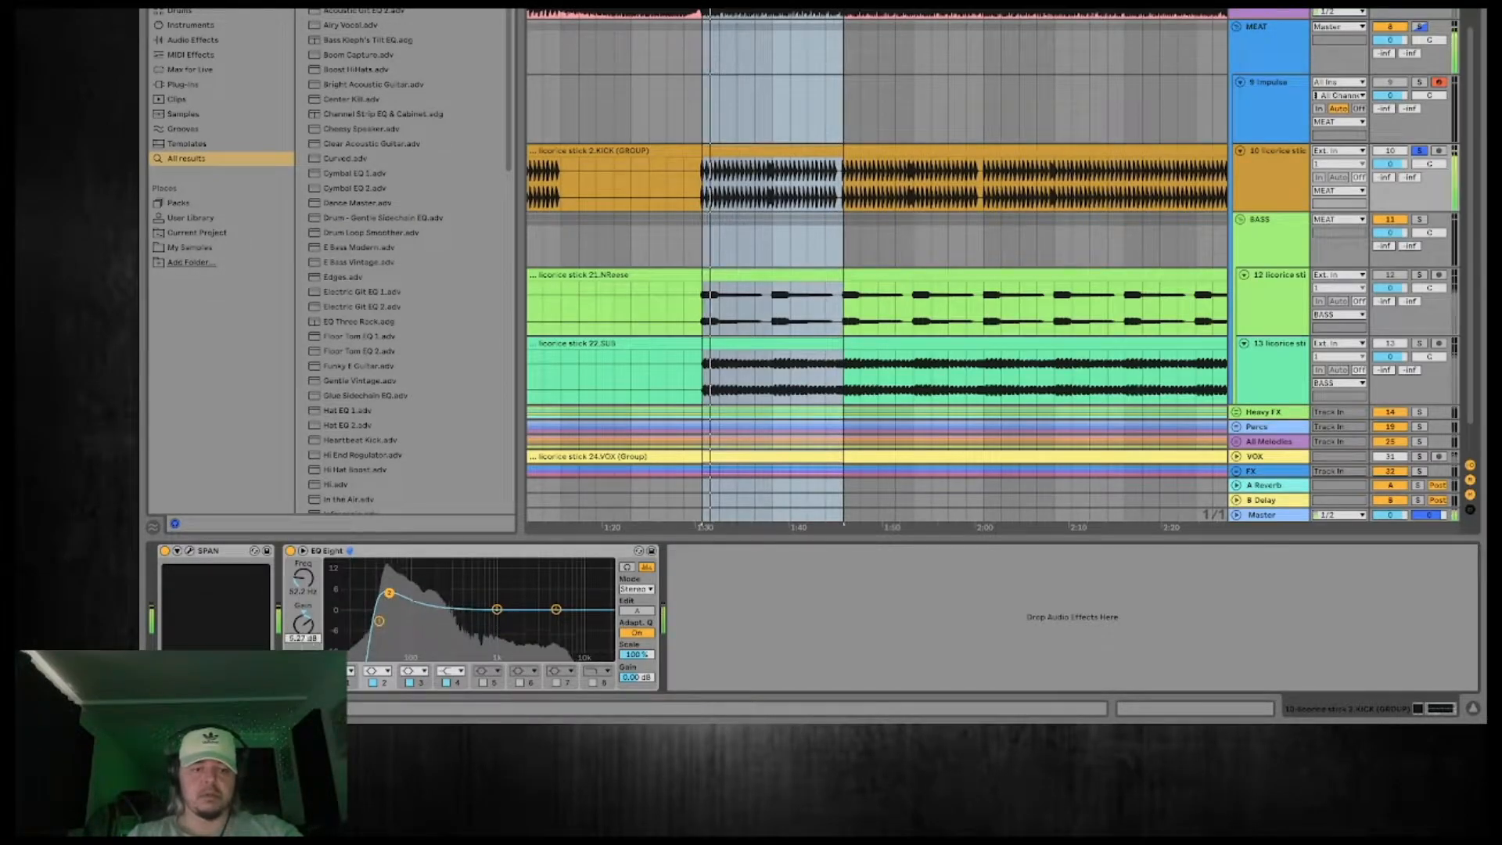
pyautogui.moveTo(304, 626); pyautogui.dragTo(307, 642)
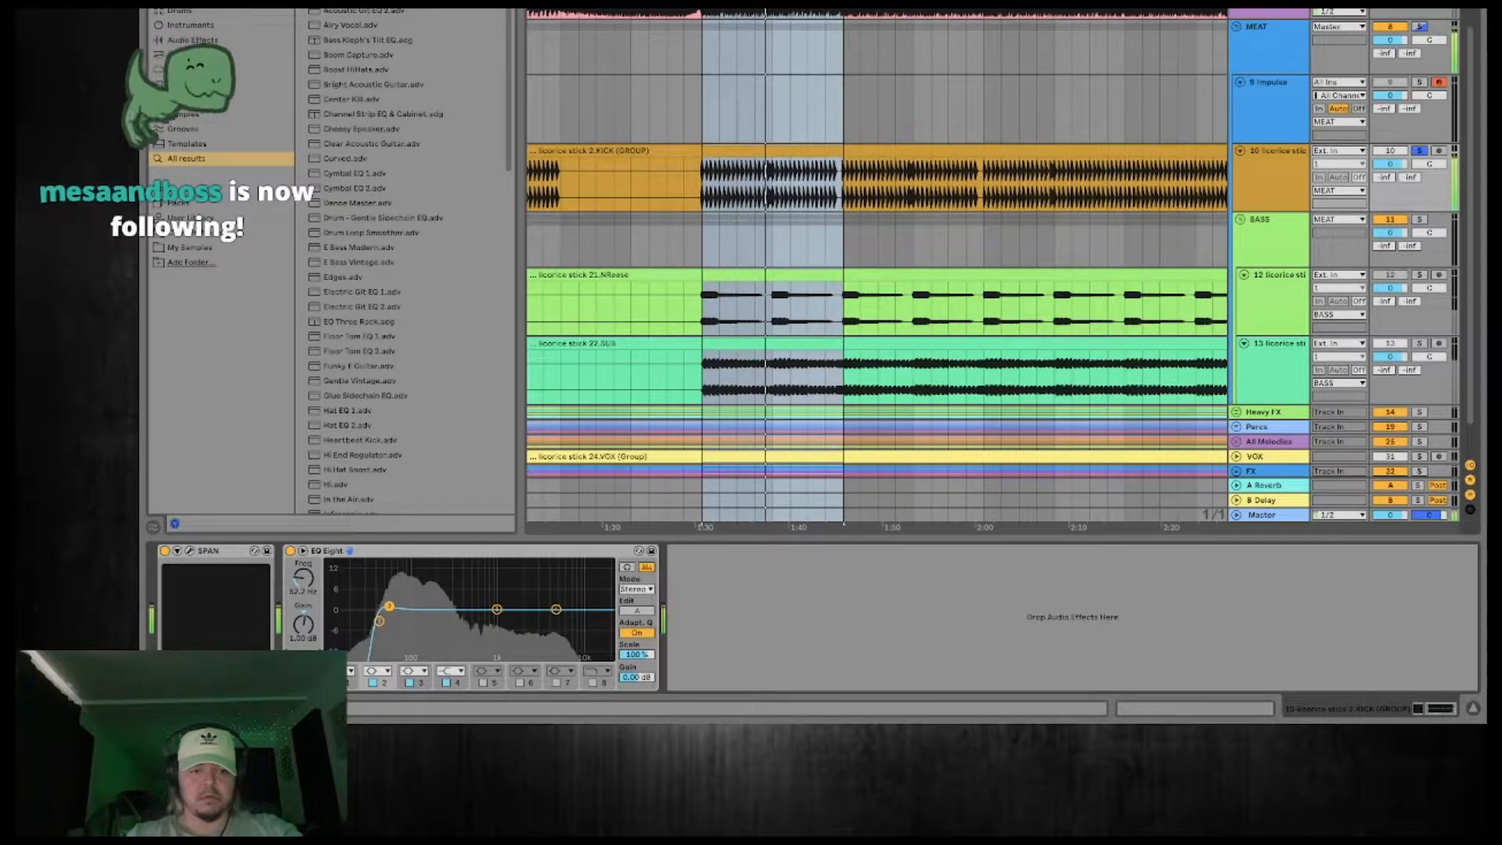
# Compare the kick with its EQ Eight bypassed and enabled during playback.
pyautogui.click(290, 550)
pyautogui.click(290, 551)
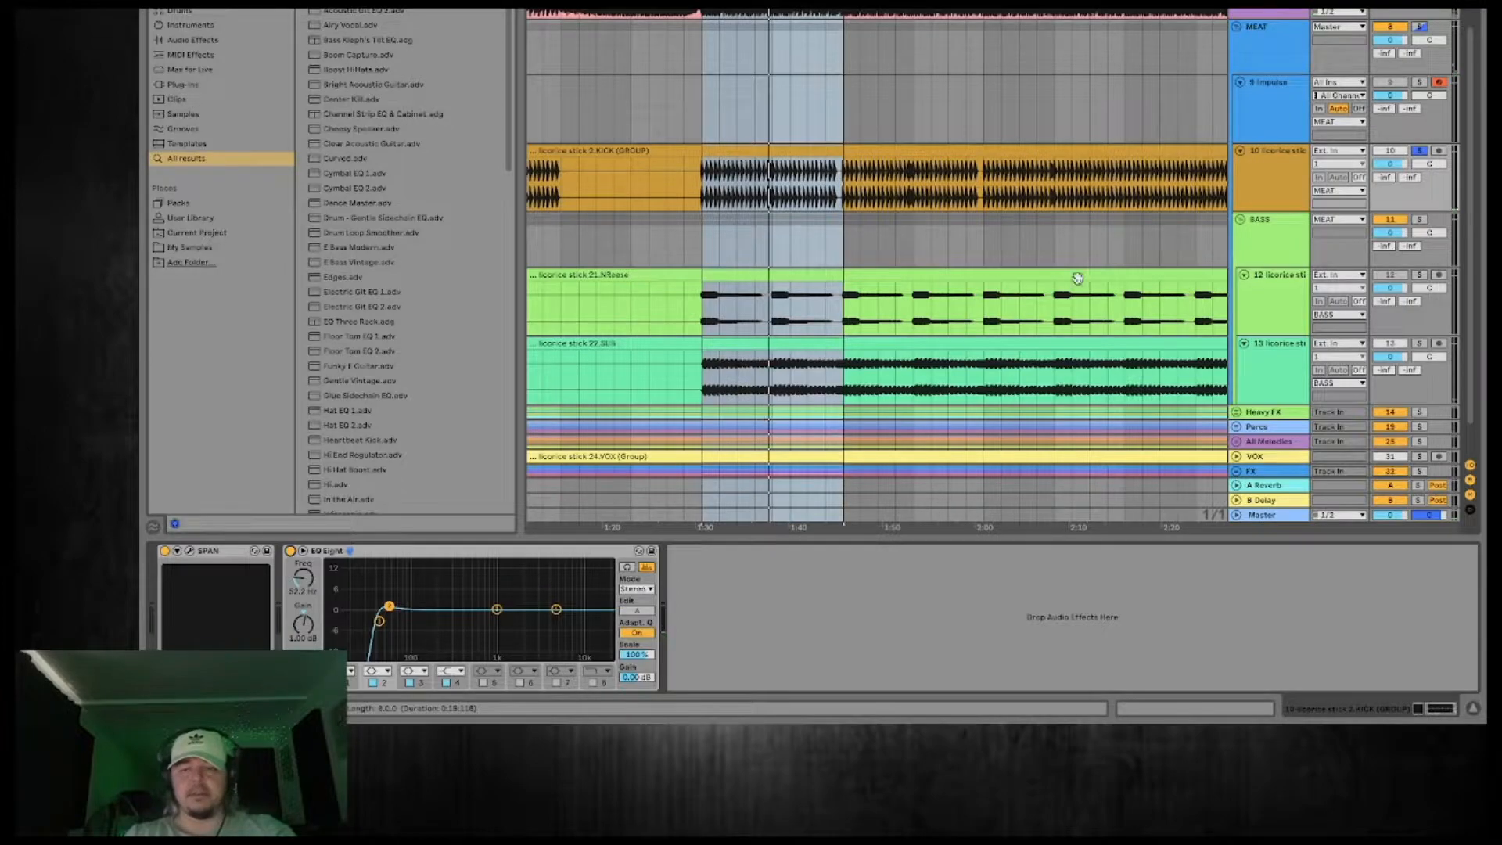
pyautogui.press('space')
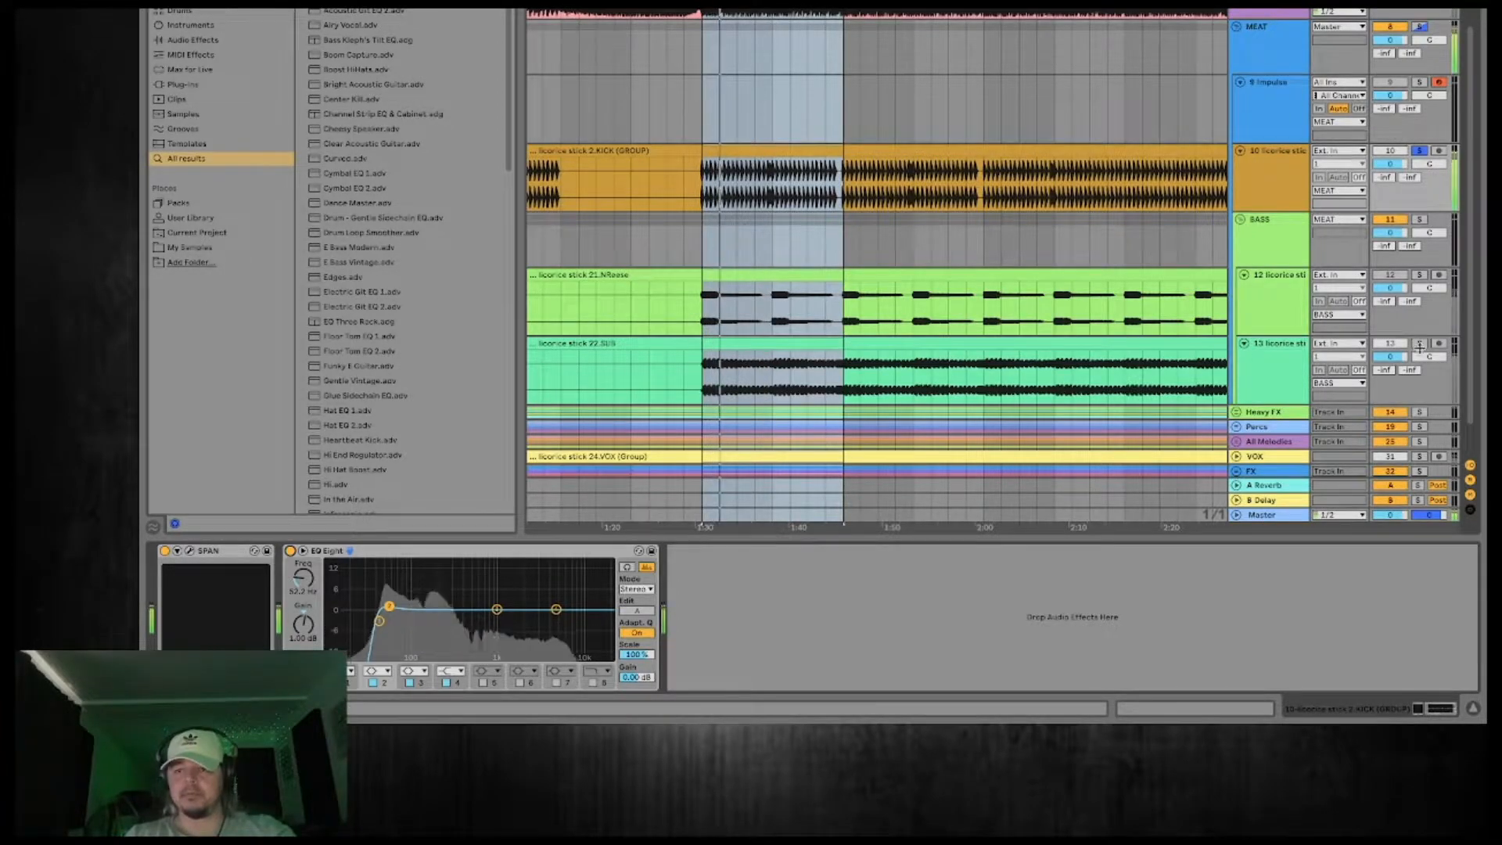
# Audition 22.SUB with the kick and alone, enable its EQ Eight and move the dip to about 440 Hz at -0.62 dB.
pyautogui.click(1281, 377)
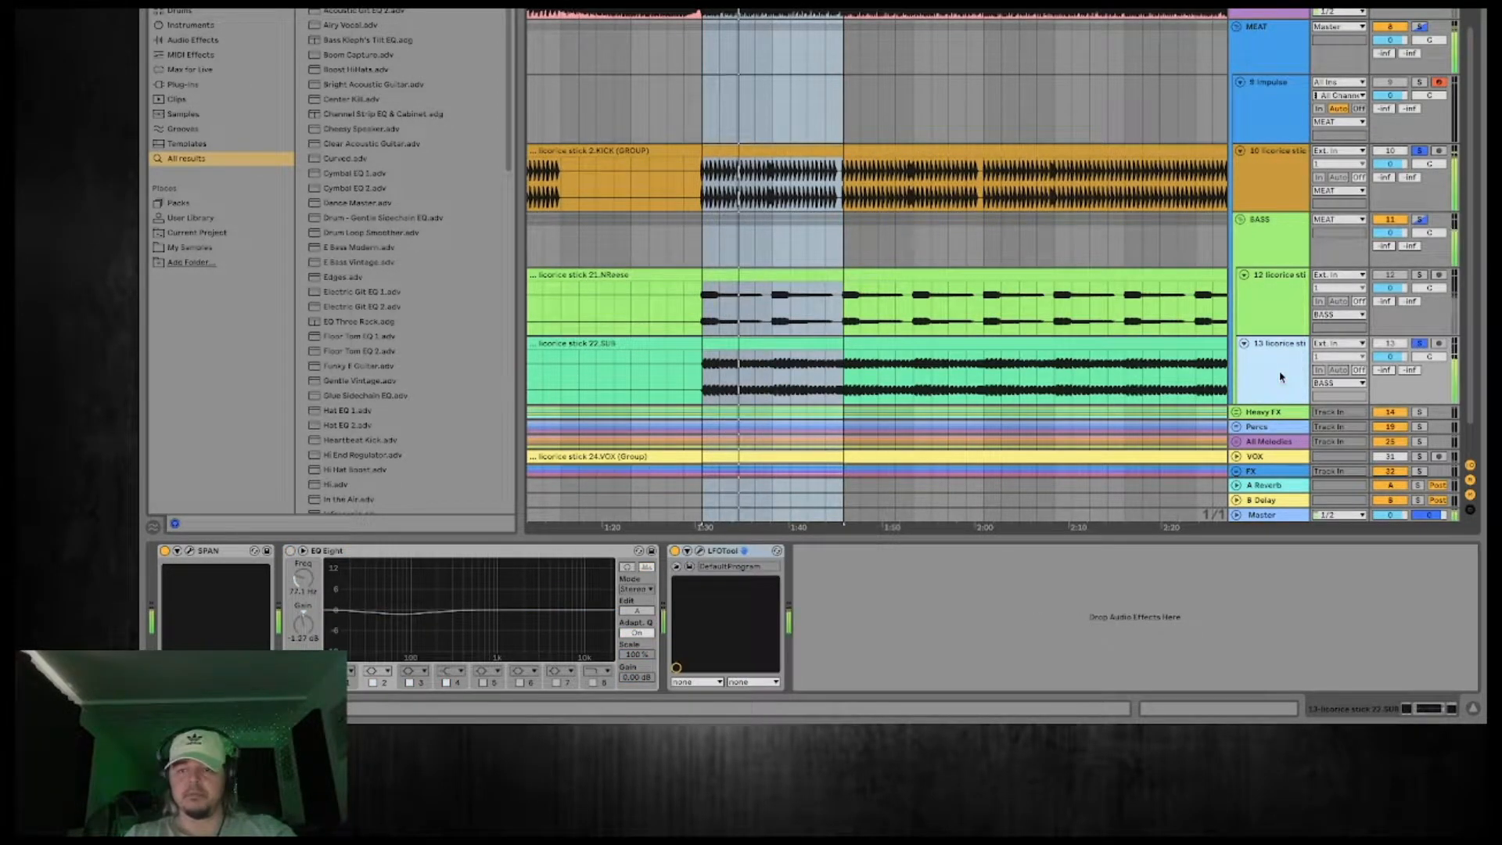
pyautogui.scroll(-2, 1268, 360)
pyautogui.click(1261, 353)
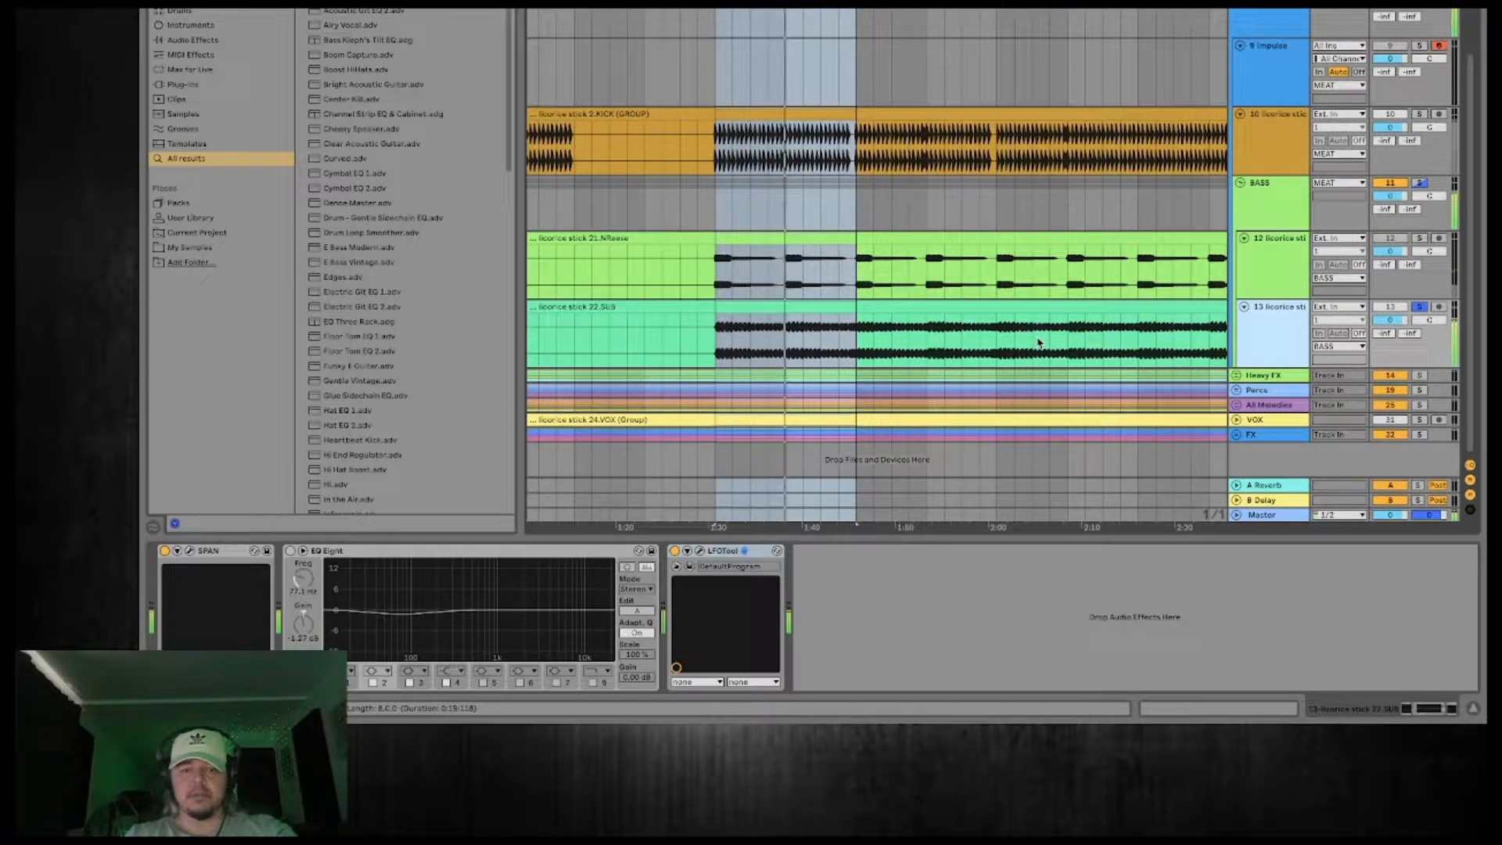
pyautogui.click(289, 553)
pyautogui.moveTo(392, 607); pyautogui.dragTo(467, 611)
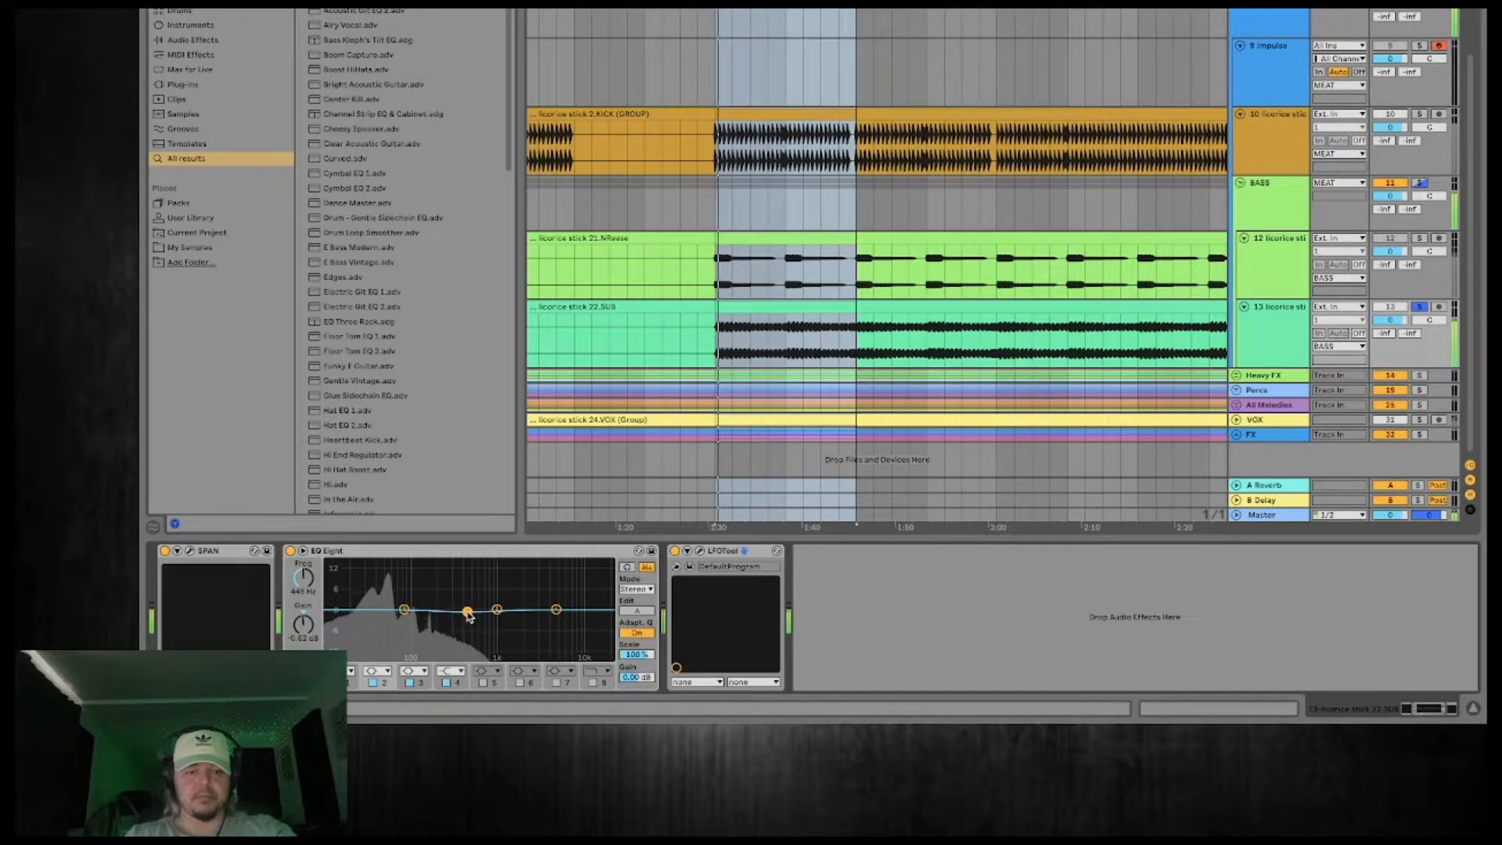
# Turn the first band of the 22.SUB track's EQ Eight into a low cut at 30 Hz.
pyautogui.click(403, 610)
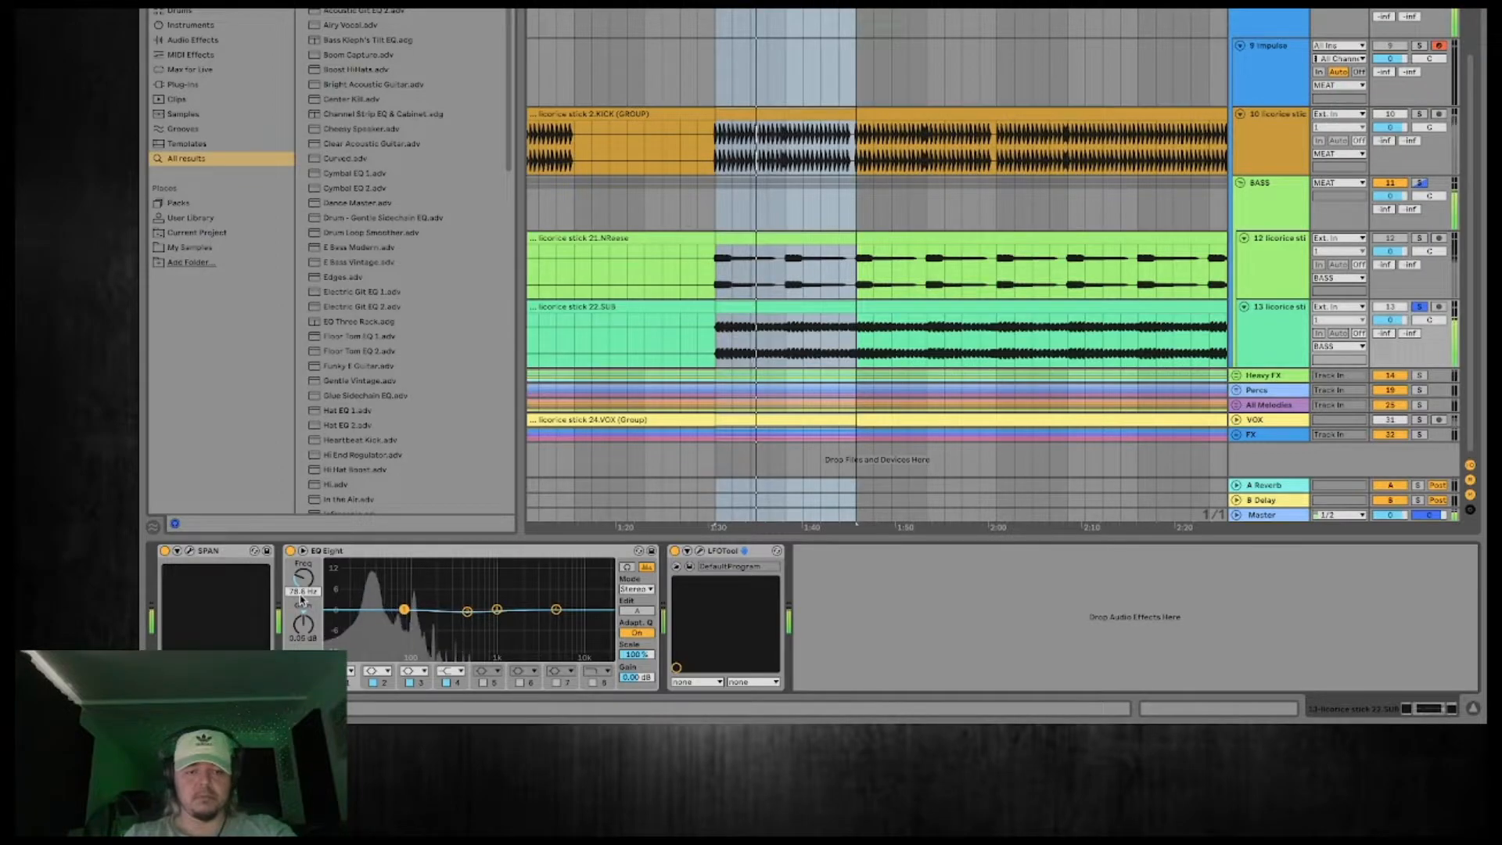
pyautogui.write('40')
pyautogui.press('Return')
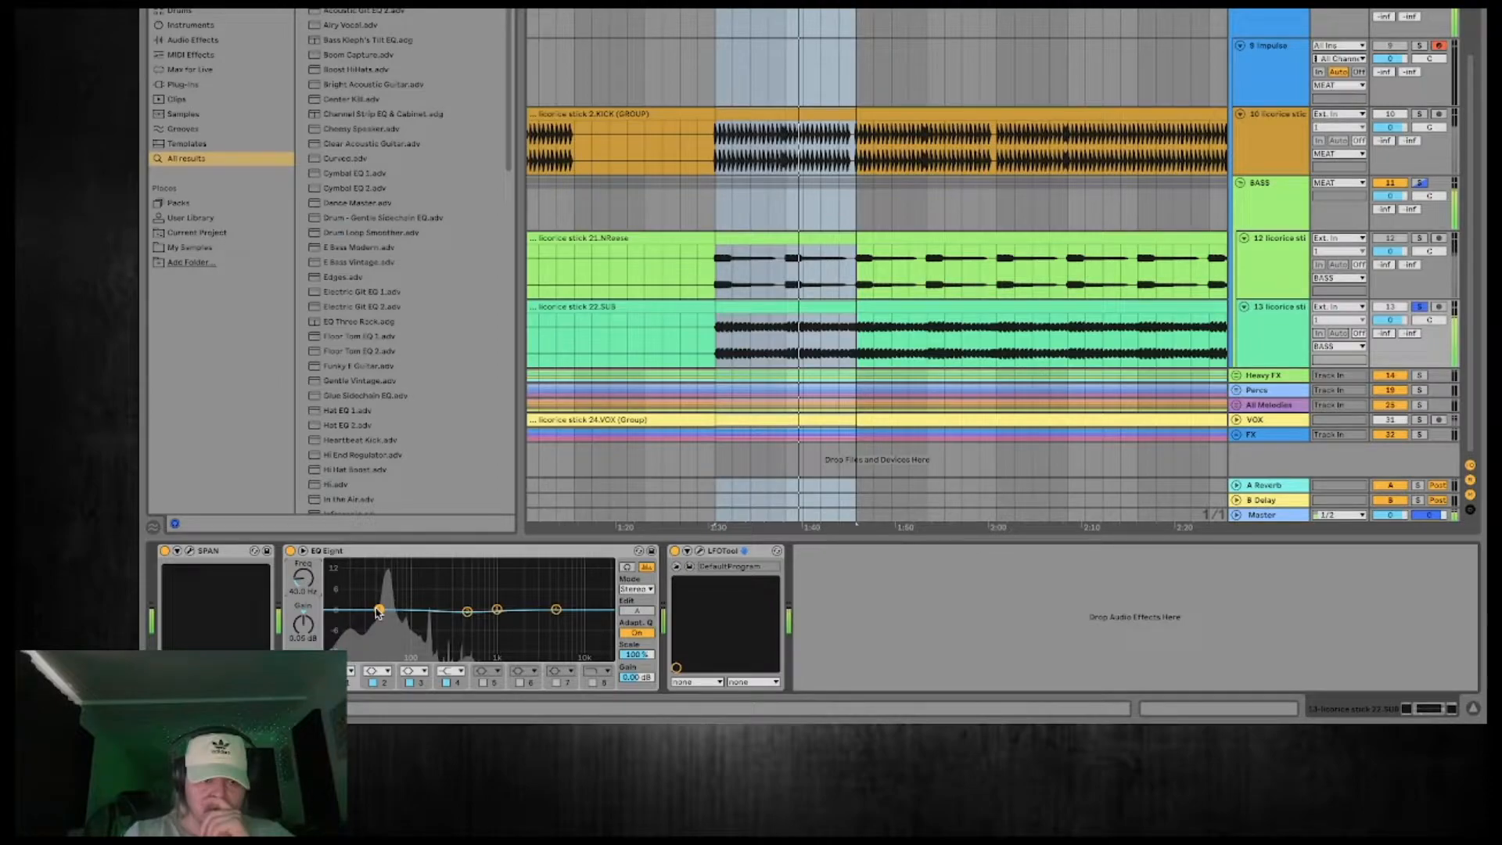
pyautogui.click(345, 671)
pyautogui.click(342, 578)
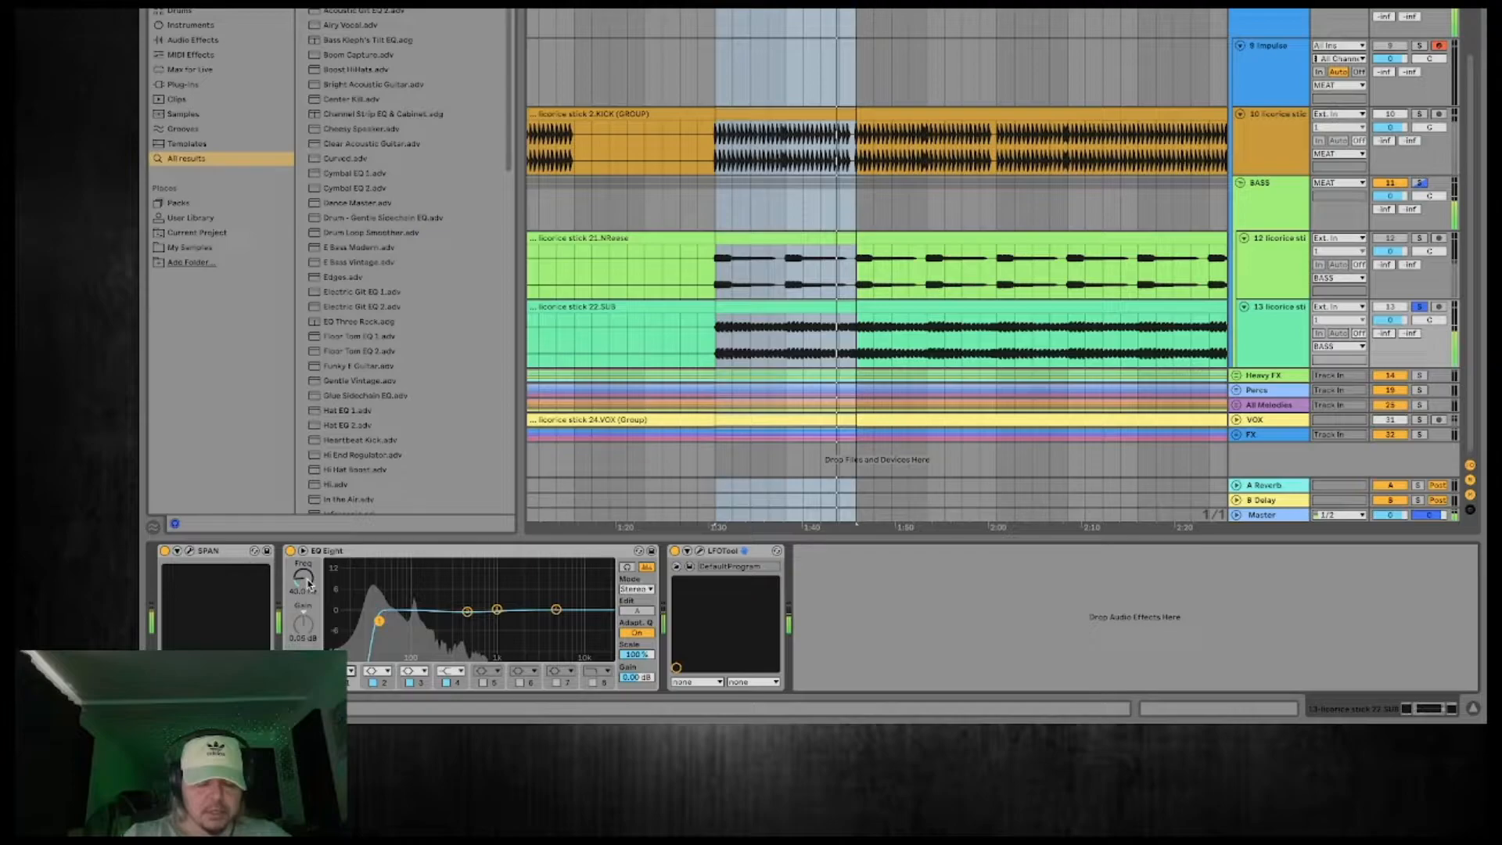
pyautogui.moveTo(309, 585); pyautogui.dragTo(309, 597)
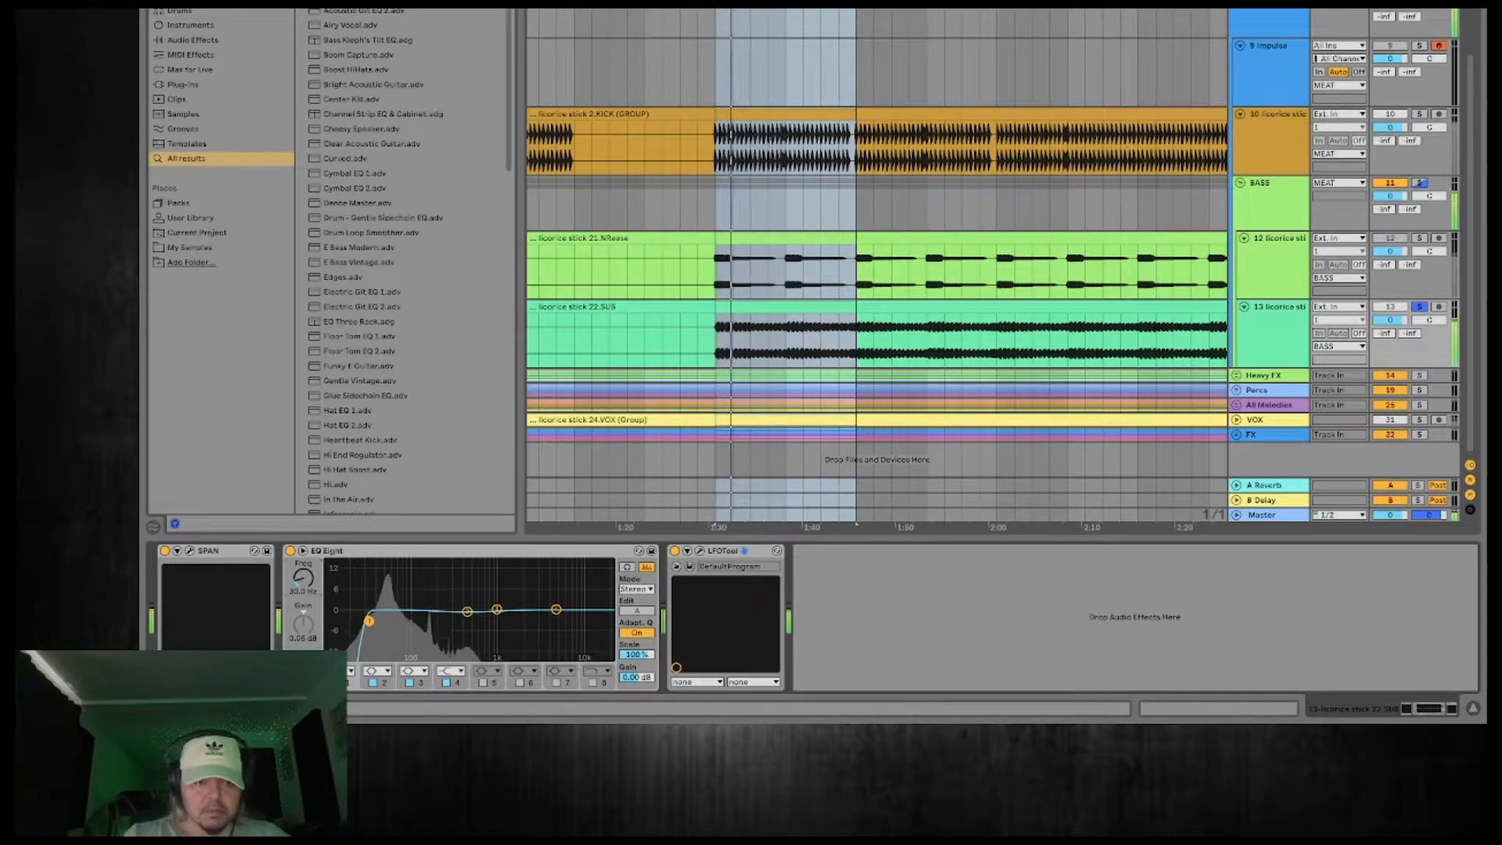
# Compare 22.SUB with its EQ Eight bypassed and enabled during playback, and lower its low cut to 23.7 Hz.
pyautogui.click(291, 551)
pyautogui.click(291, 552)
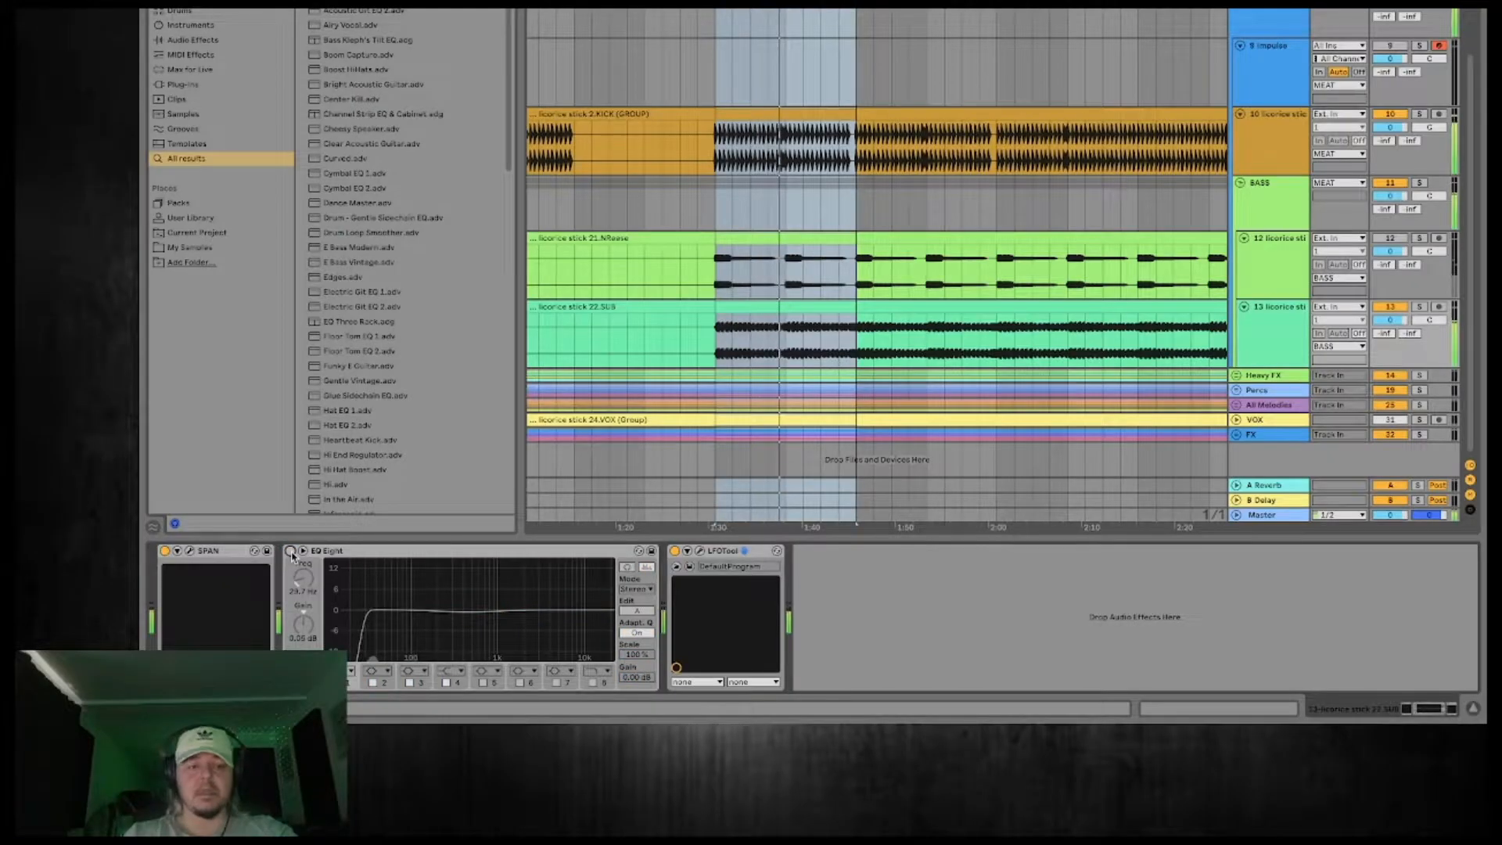
pyautogui.click(291, 552)
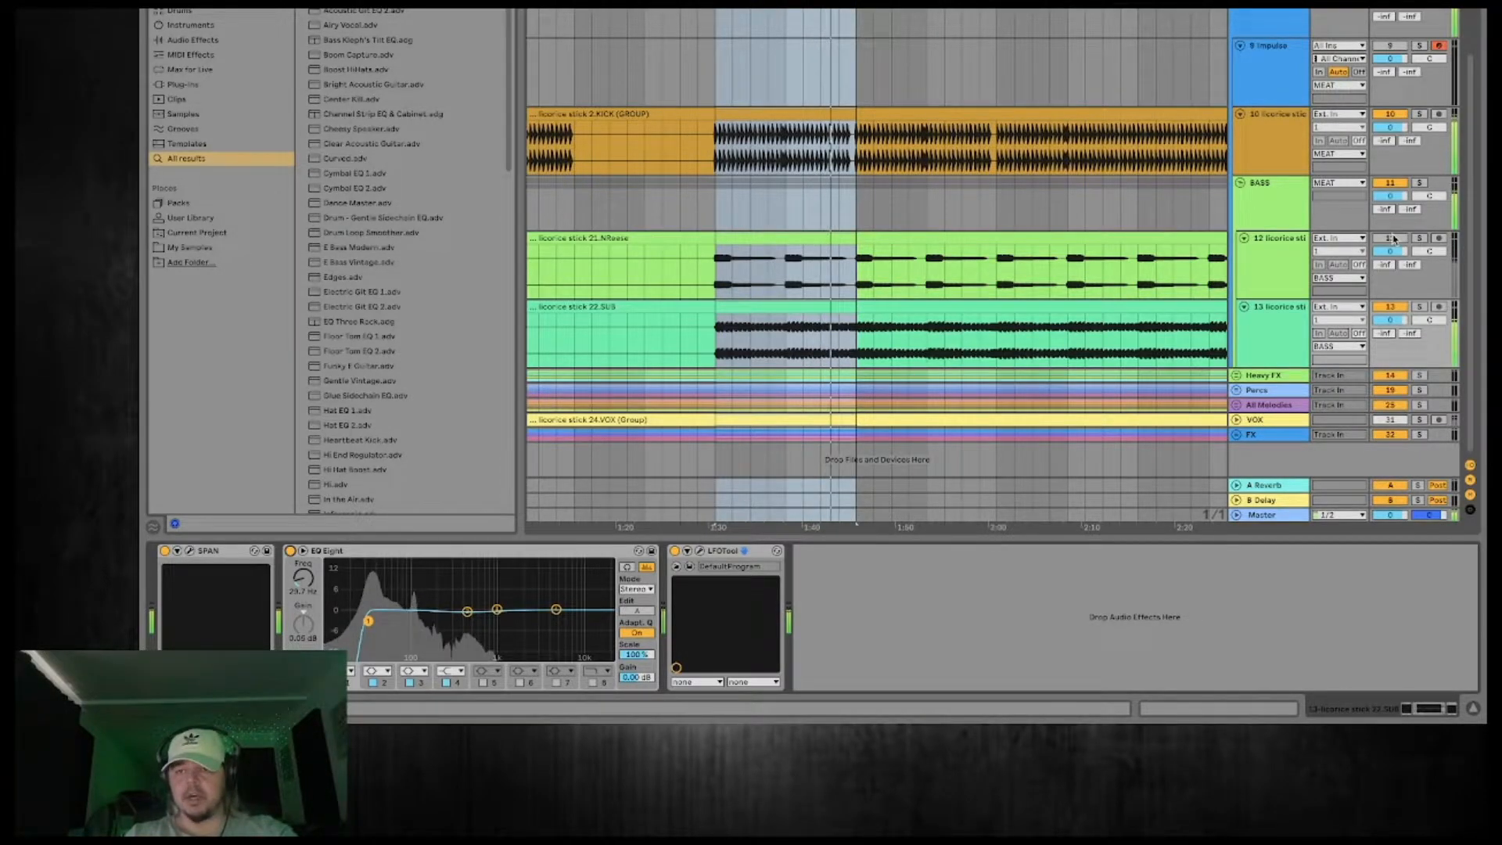
# Check the effect chains of the MEAT group and 21.NReese, and copy the LFOTool from 22.SUB onto the BASS group.
pyautogui.click(1273, 11)
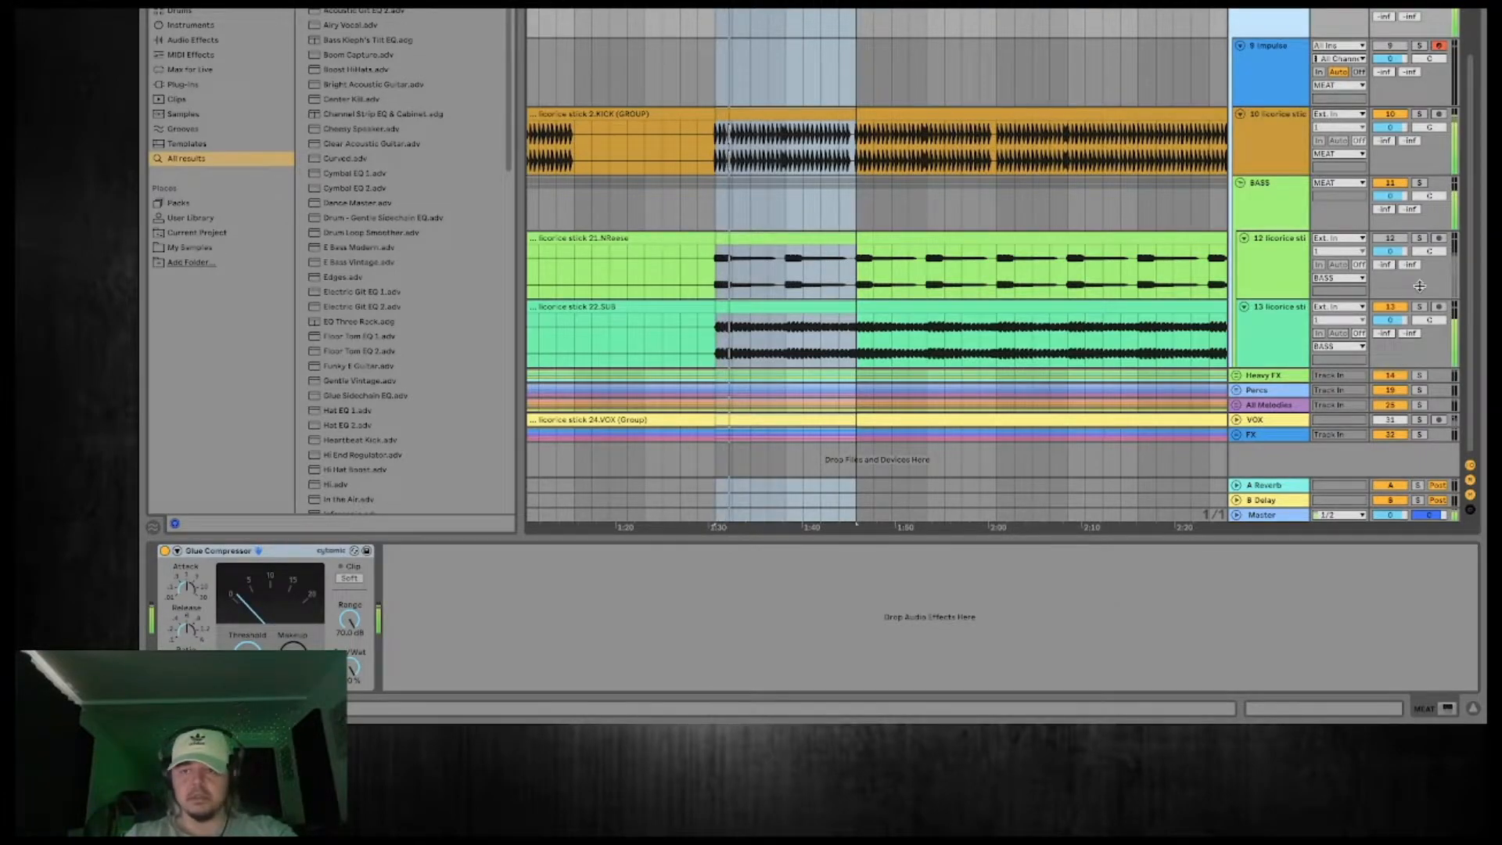
pyautogui.click(1398, 240)
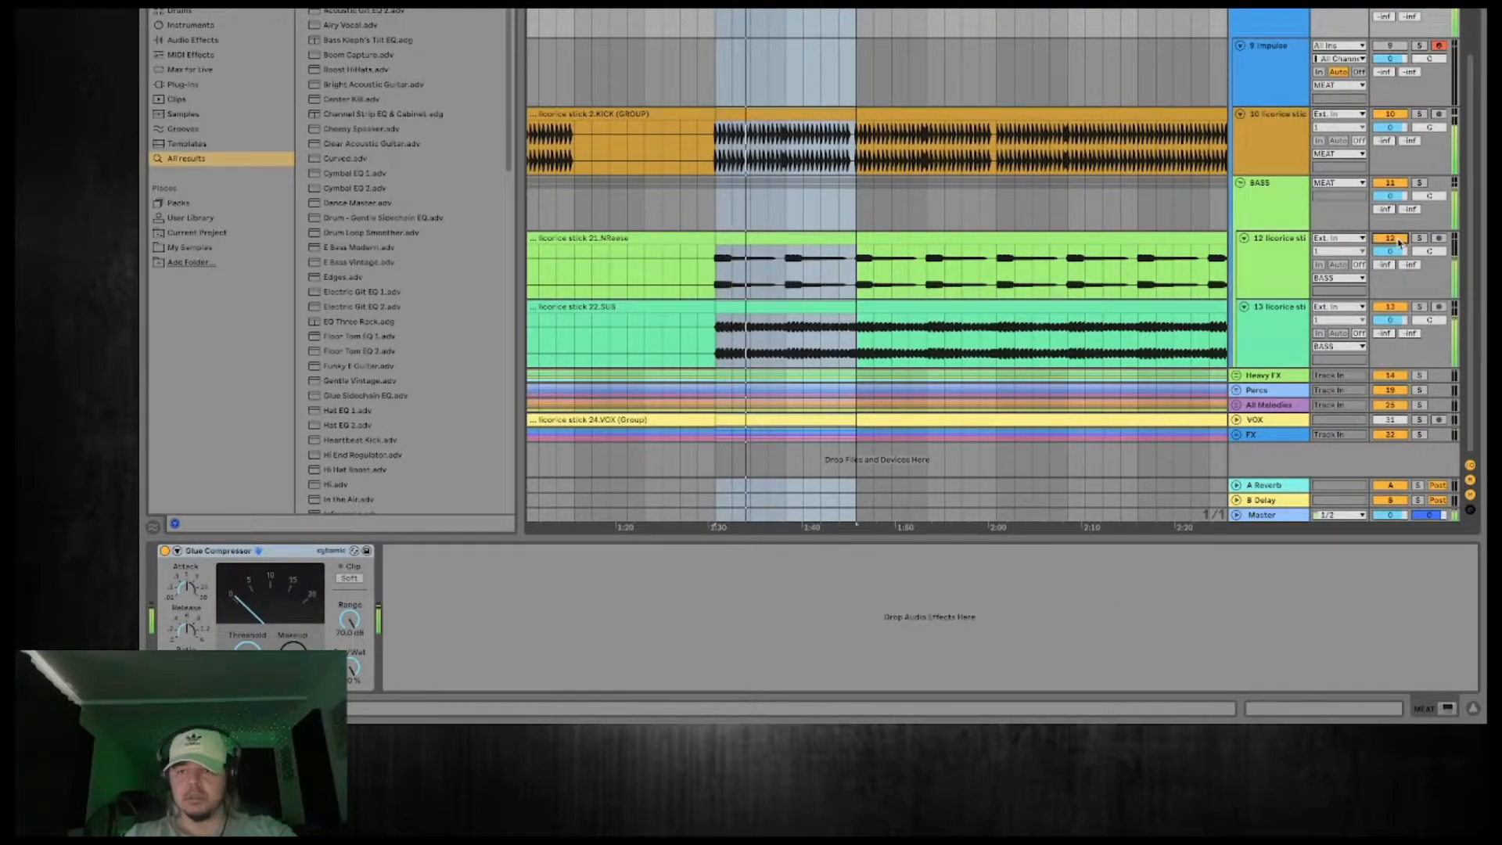
pyautogui.click(1279, 240)
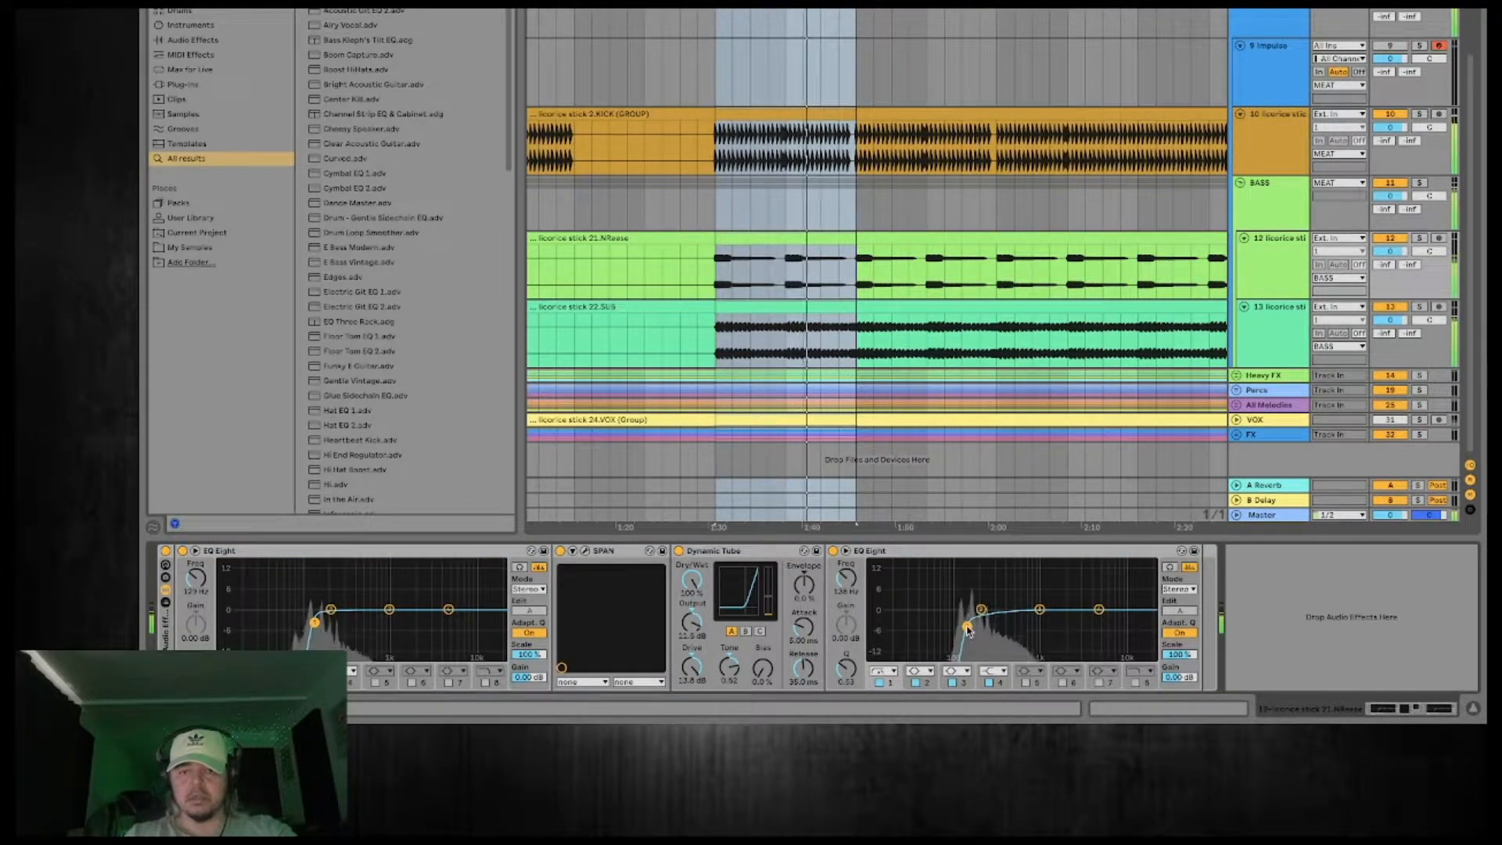
pyautogui.click(1254, 366)
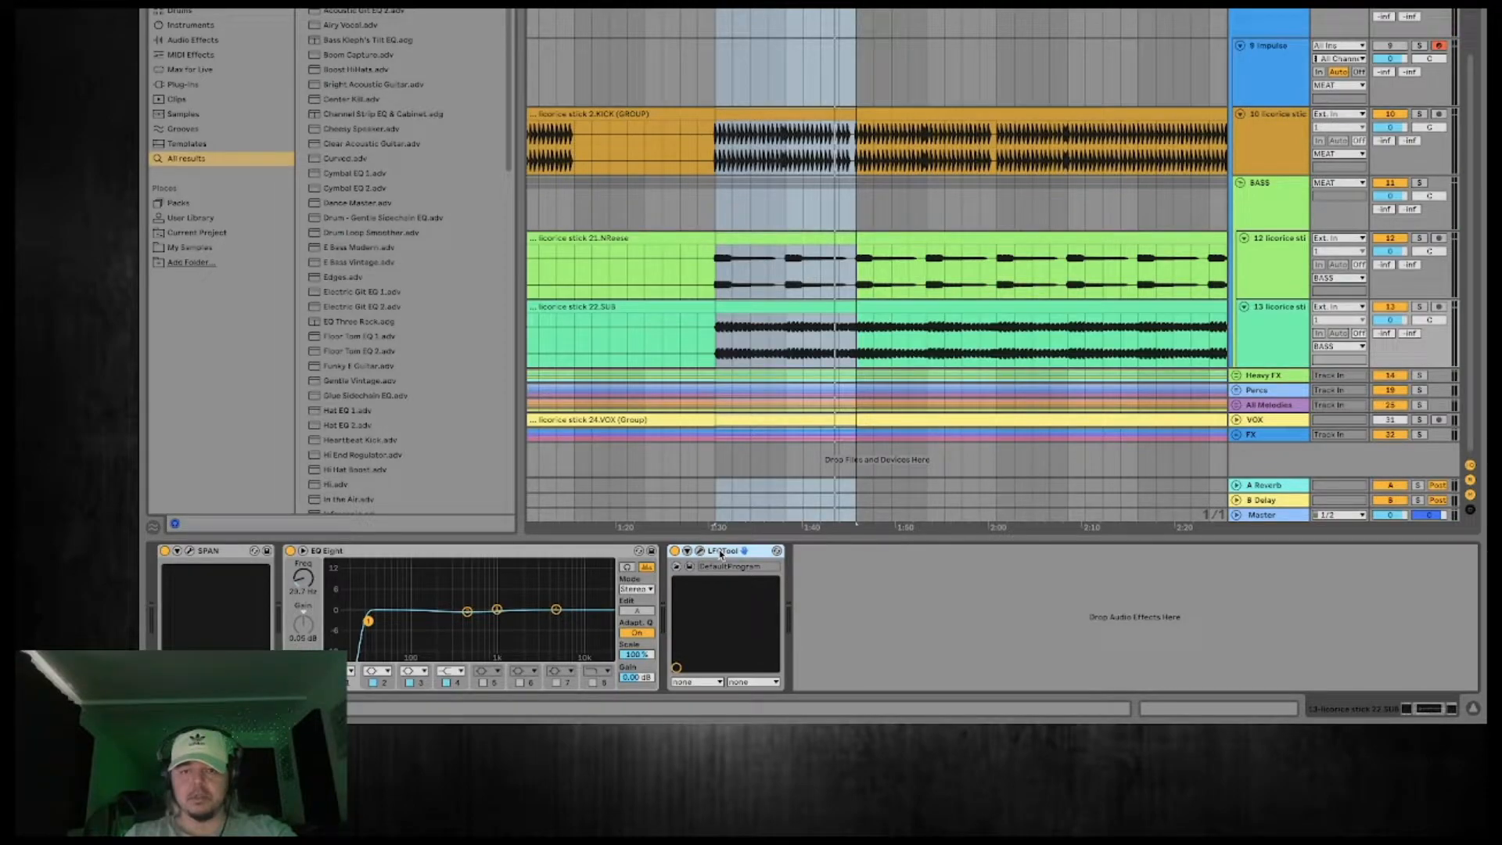
pyautogui.click(1274, 203)
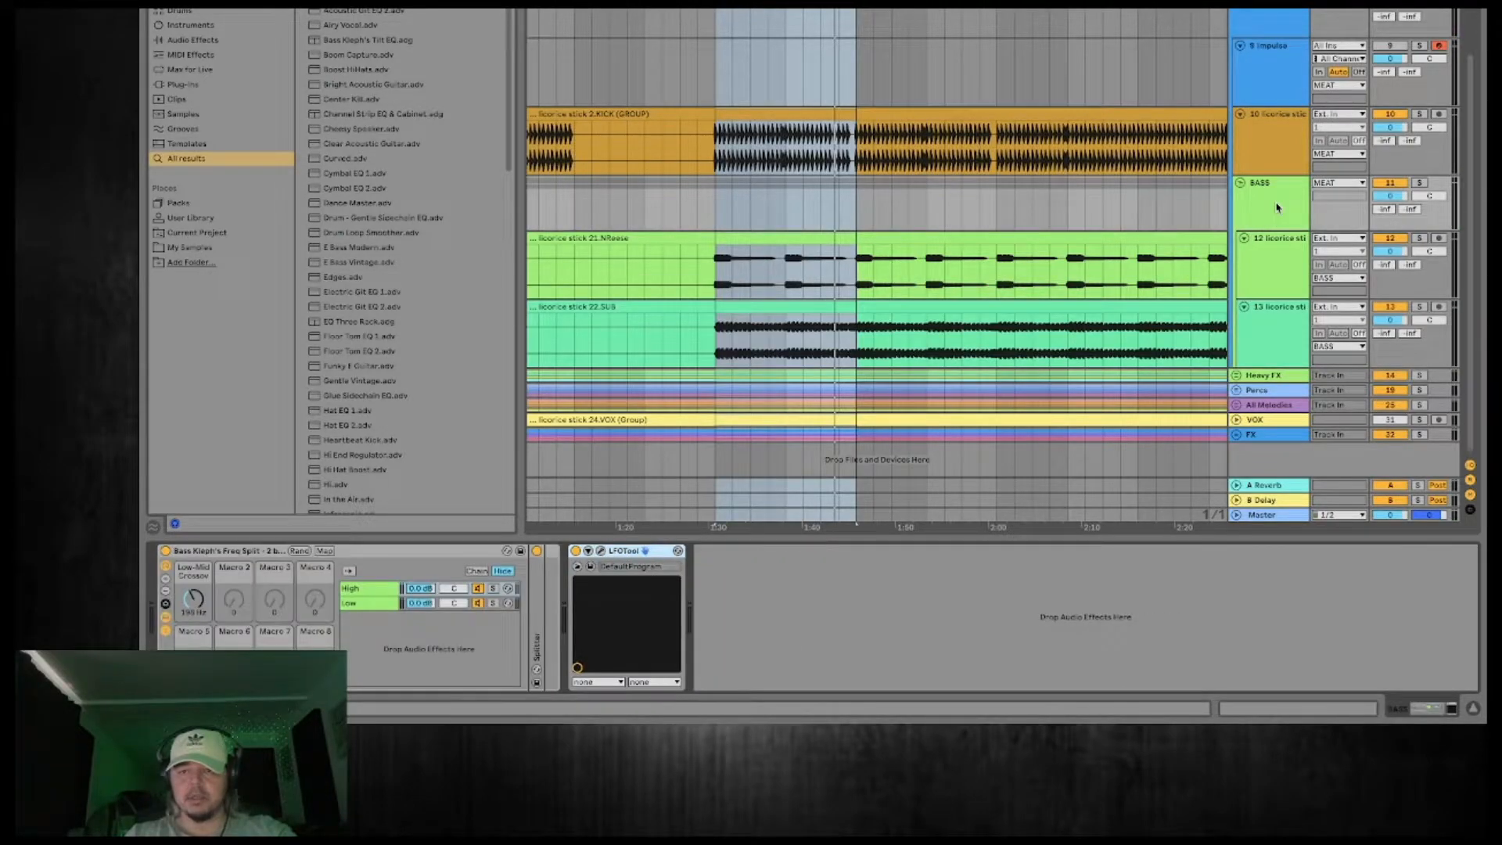
pyautogui.click(1274, 312)
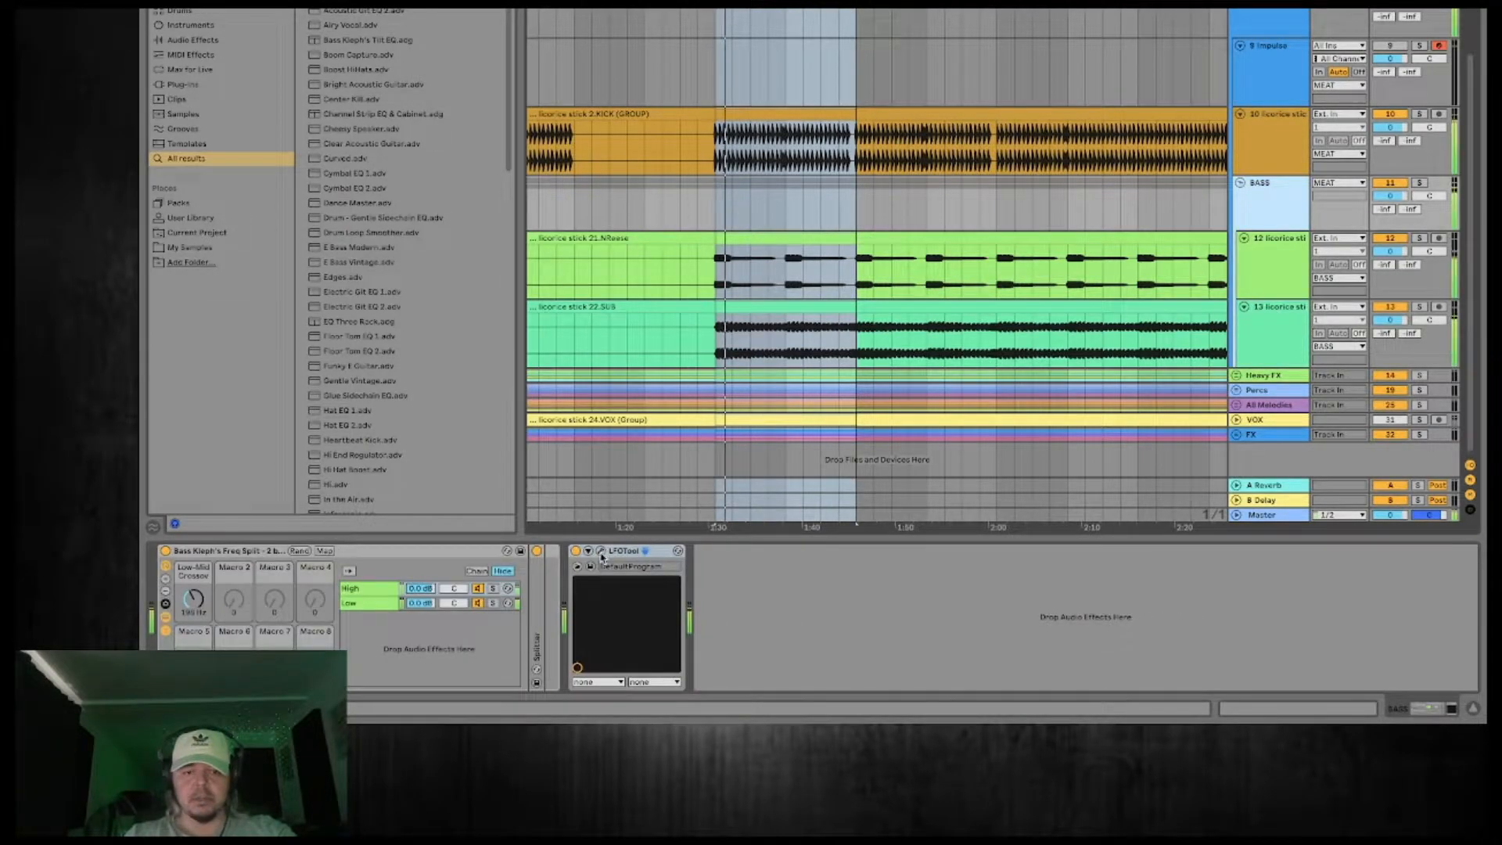
# Slightly raise the starting point of the volume curve in the BASS group's LFOTool.
pyautogui.click(601, 553)
pyautogui.moveTo(531, 475); pyautogui.dragTo(531, 455)
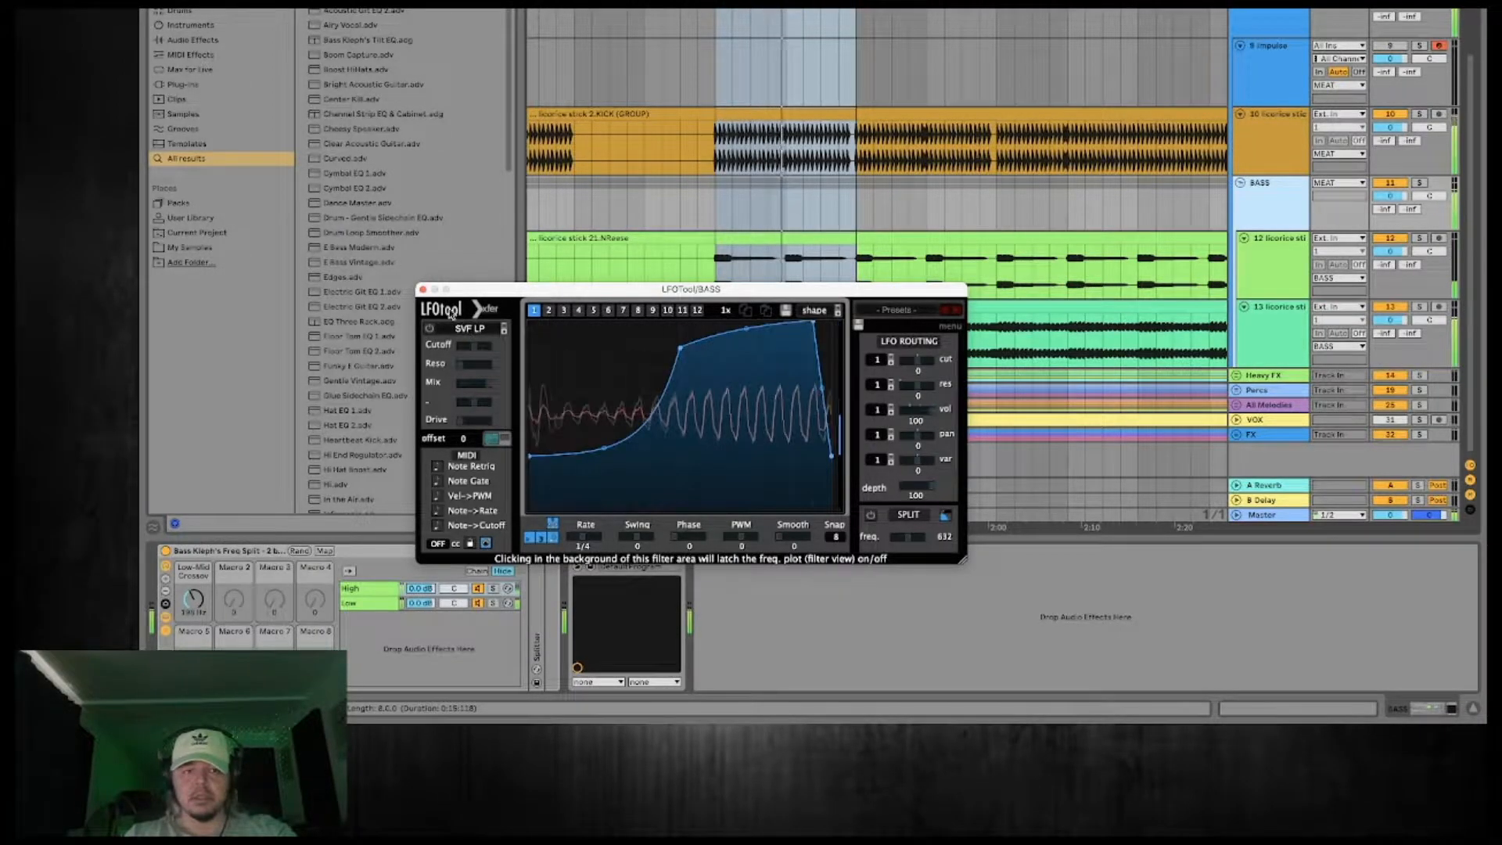
pyautogui.click(424, 290)
pyautogui.click(635, 551)
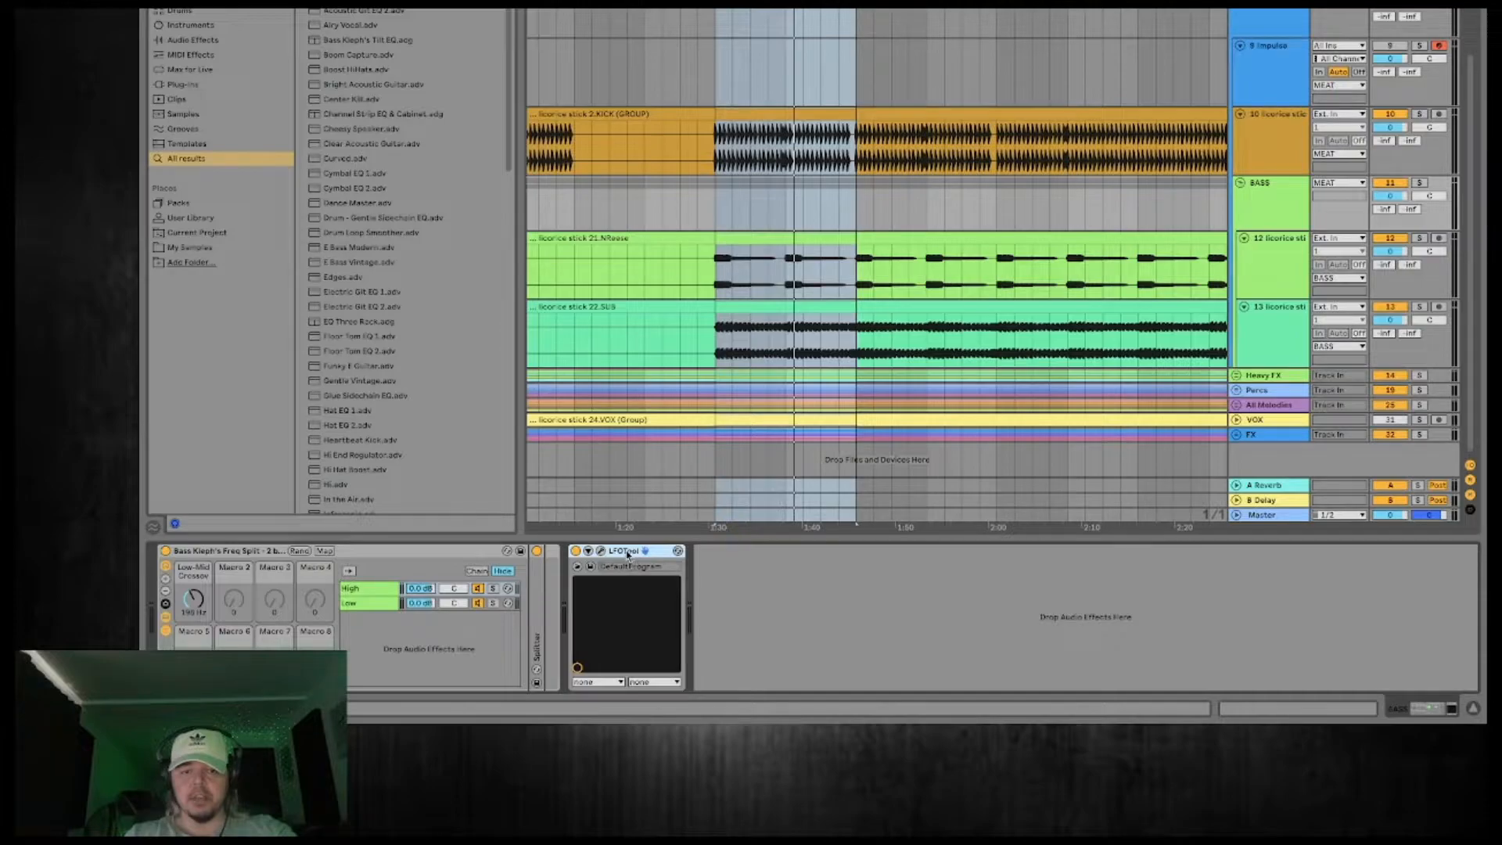
pyautogui.click(1270, 330)
pyautogui.click(797, 611)
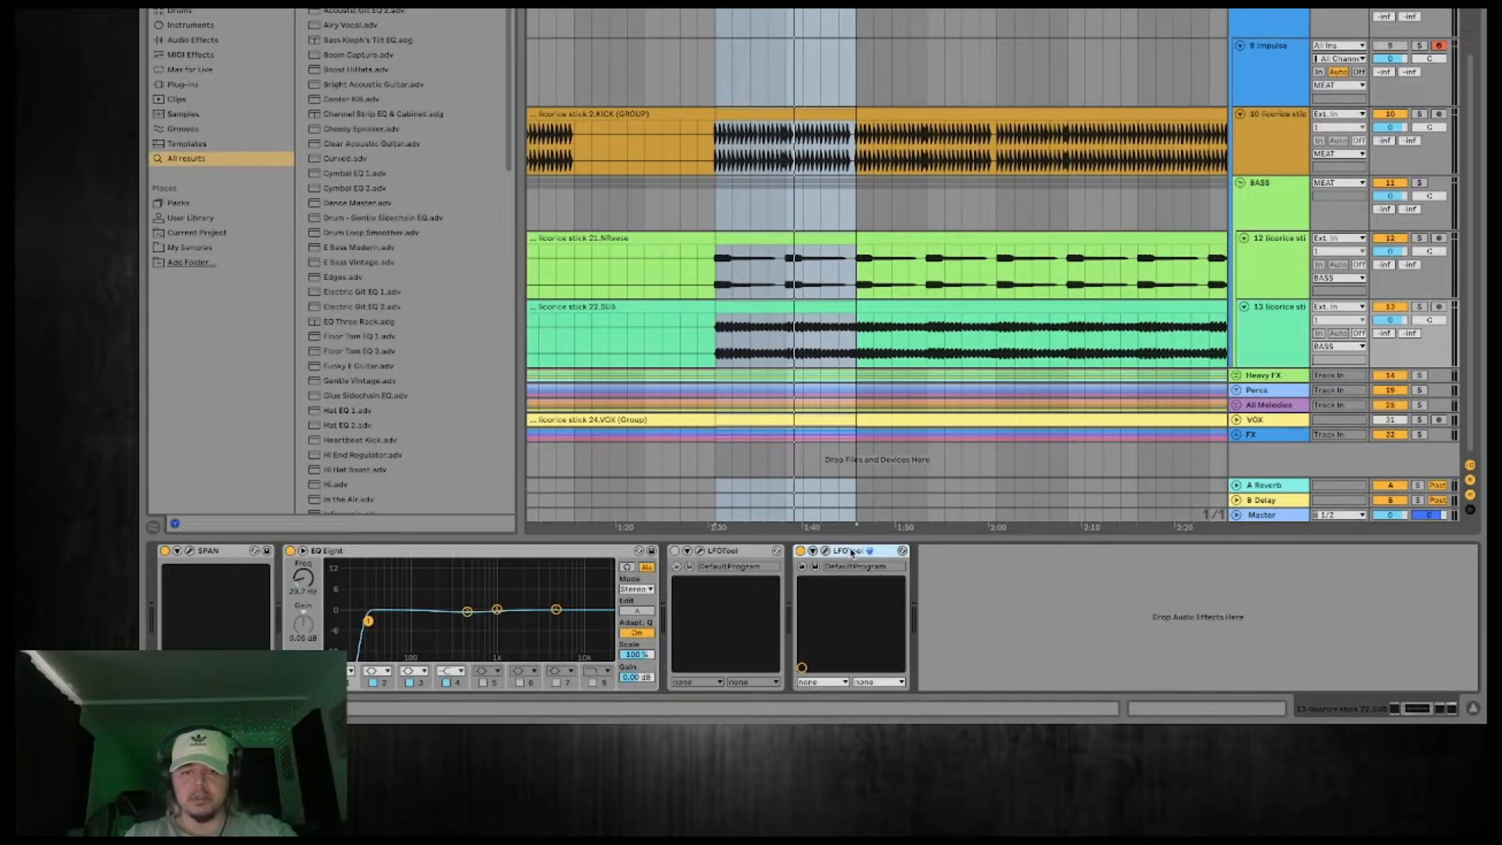
pyautogui.press('Delete')
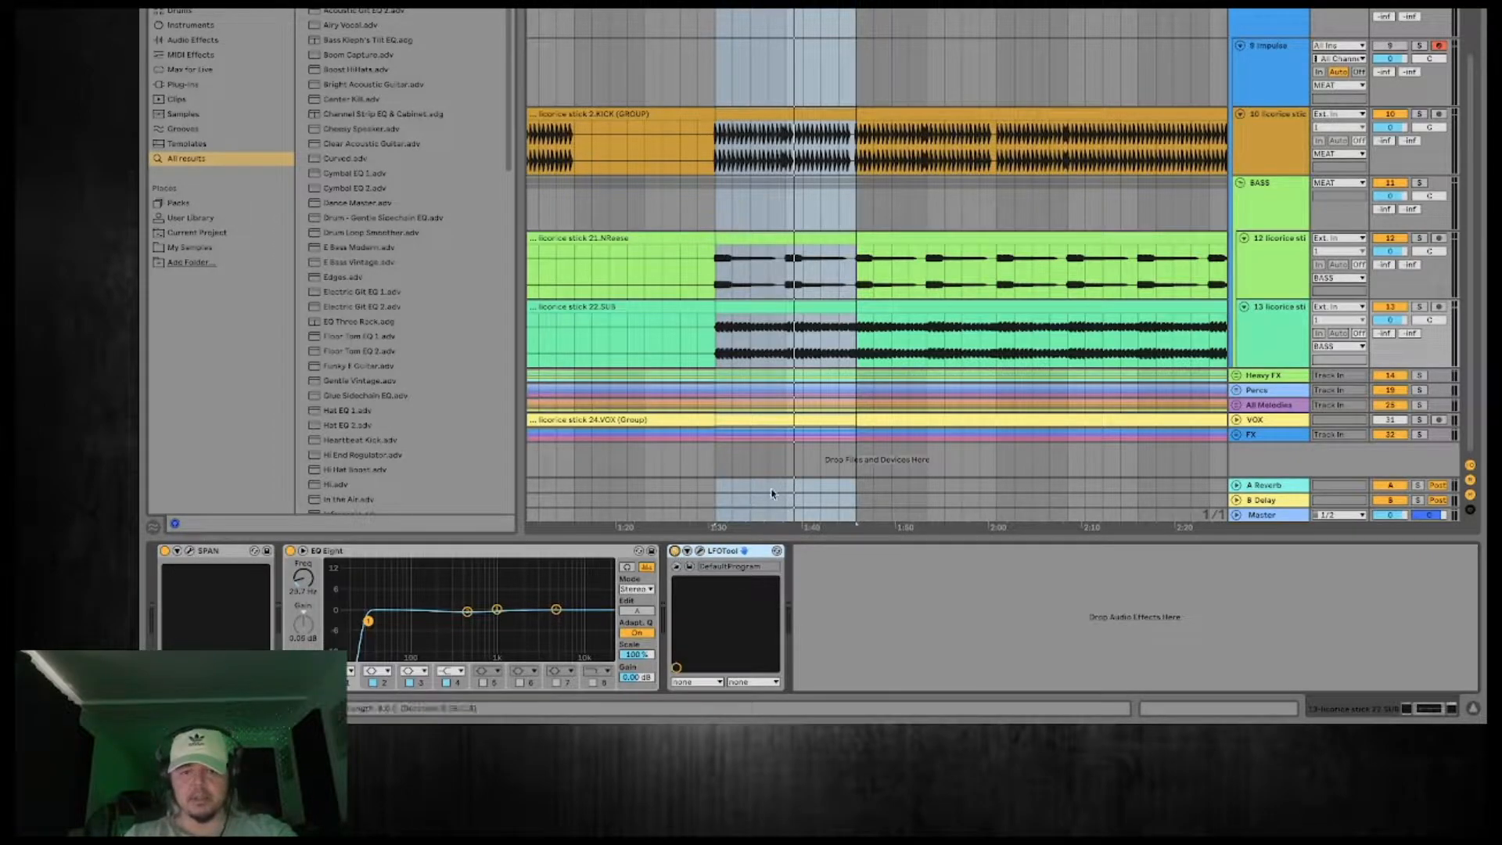
# Solo the BASS group and, during playback, raise the starting point of the LFOTool curve on 22.SUB to lighten its ducking.
pyautogui.click(1422, 186)
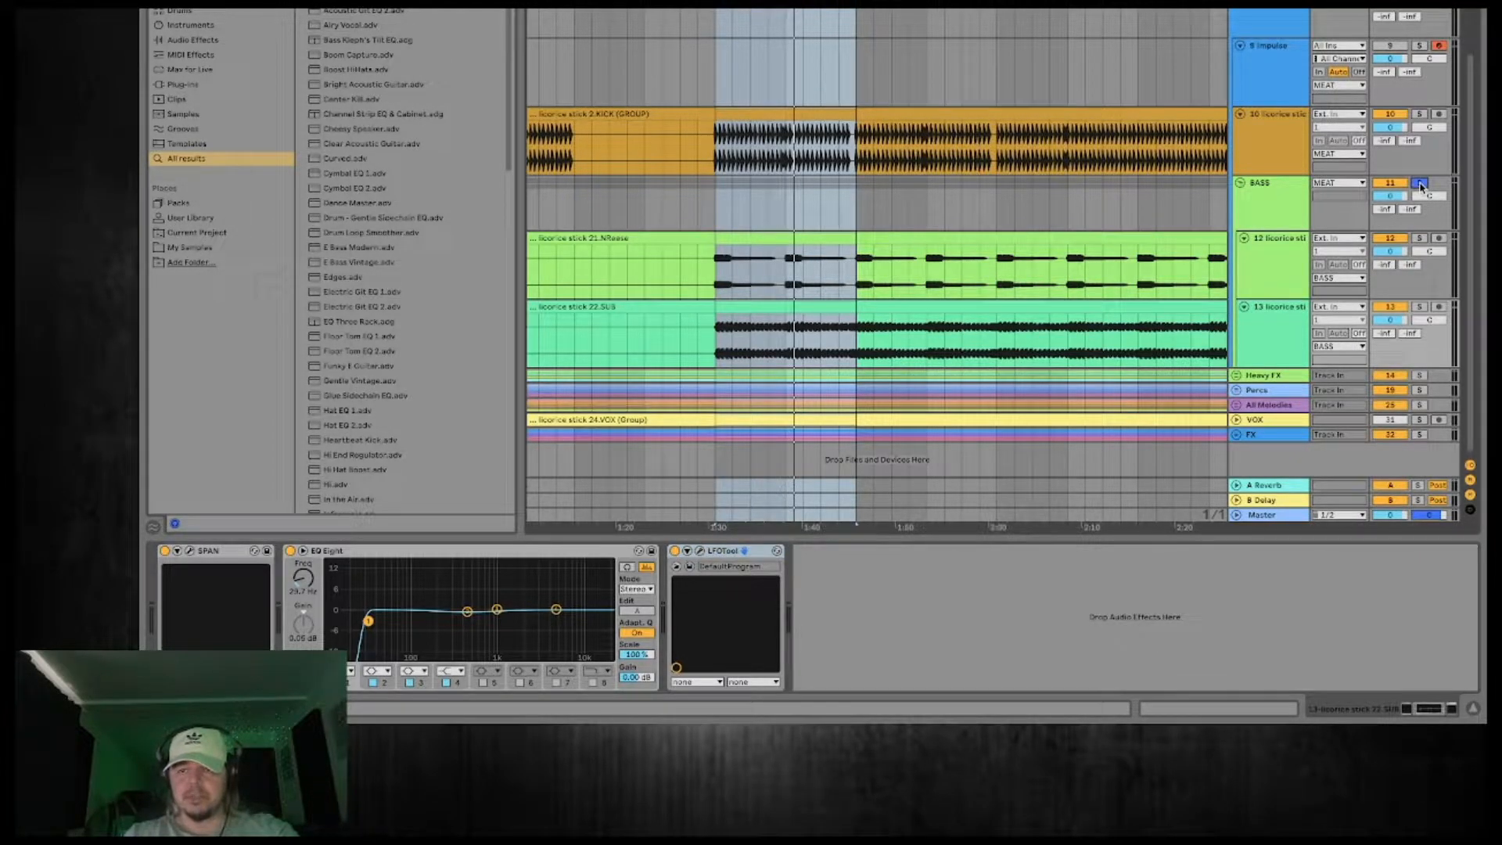
pyautogui.press('space')
pyautogui.click(1284, 321)
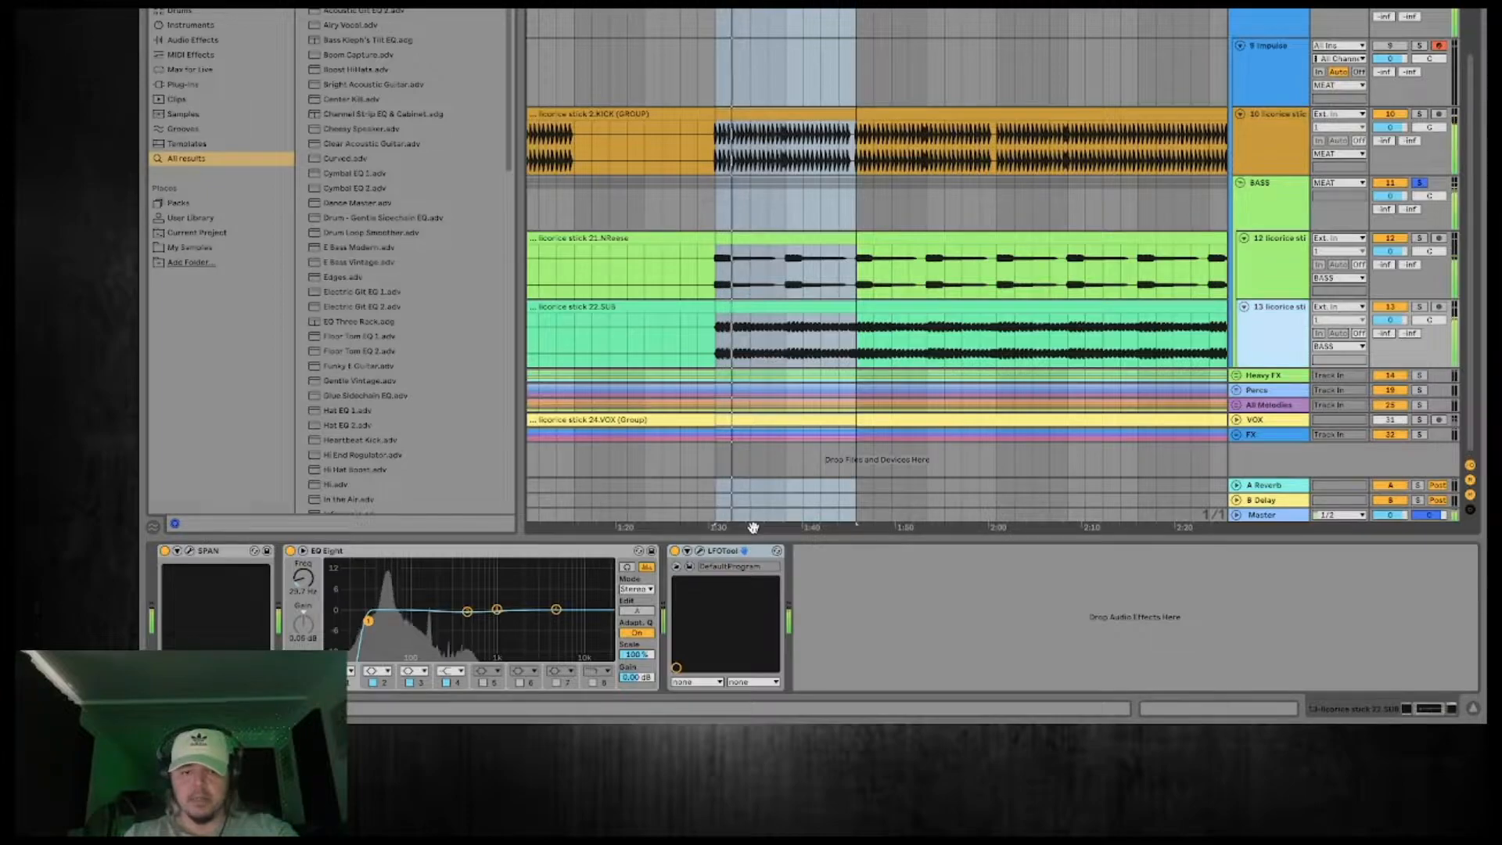
pyautogui.click(699, 551)
pyautogui.moveTo(551, 475); pyautogui.dragTo(533, 428)
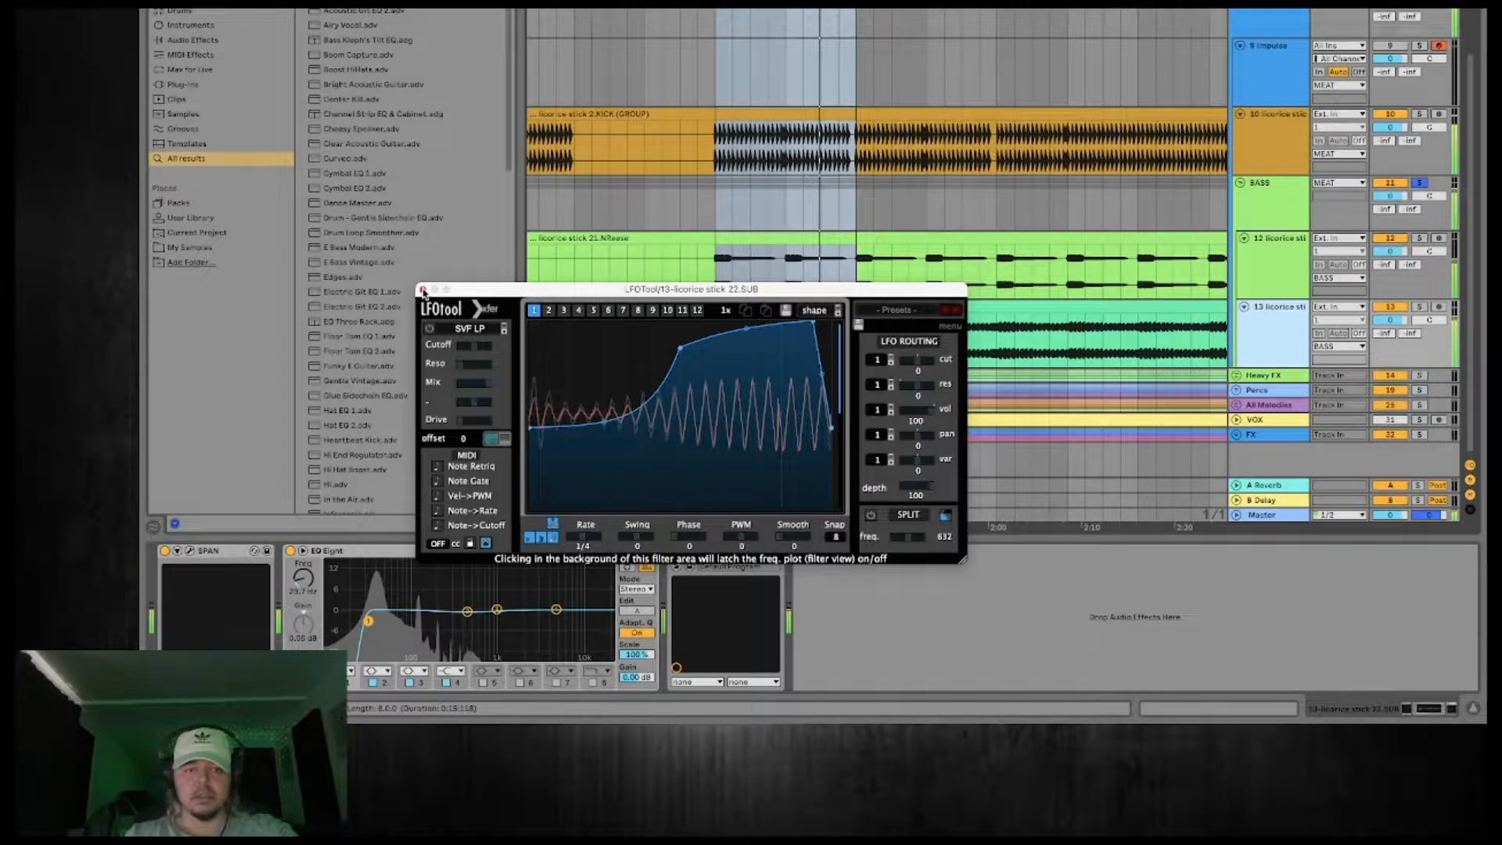
pyautogui.click(423, 292)
# Unsolo the BASS group and add Ozone 9 Vintage EQ after the Glue Compressor on the MEAT group.
pyautogui.click(1275, 22)
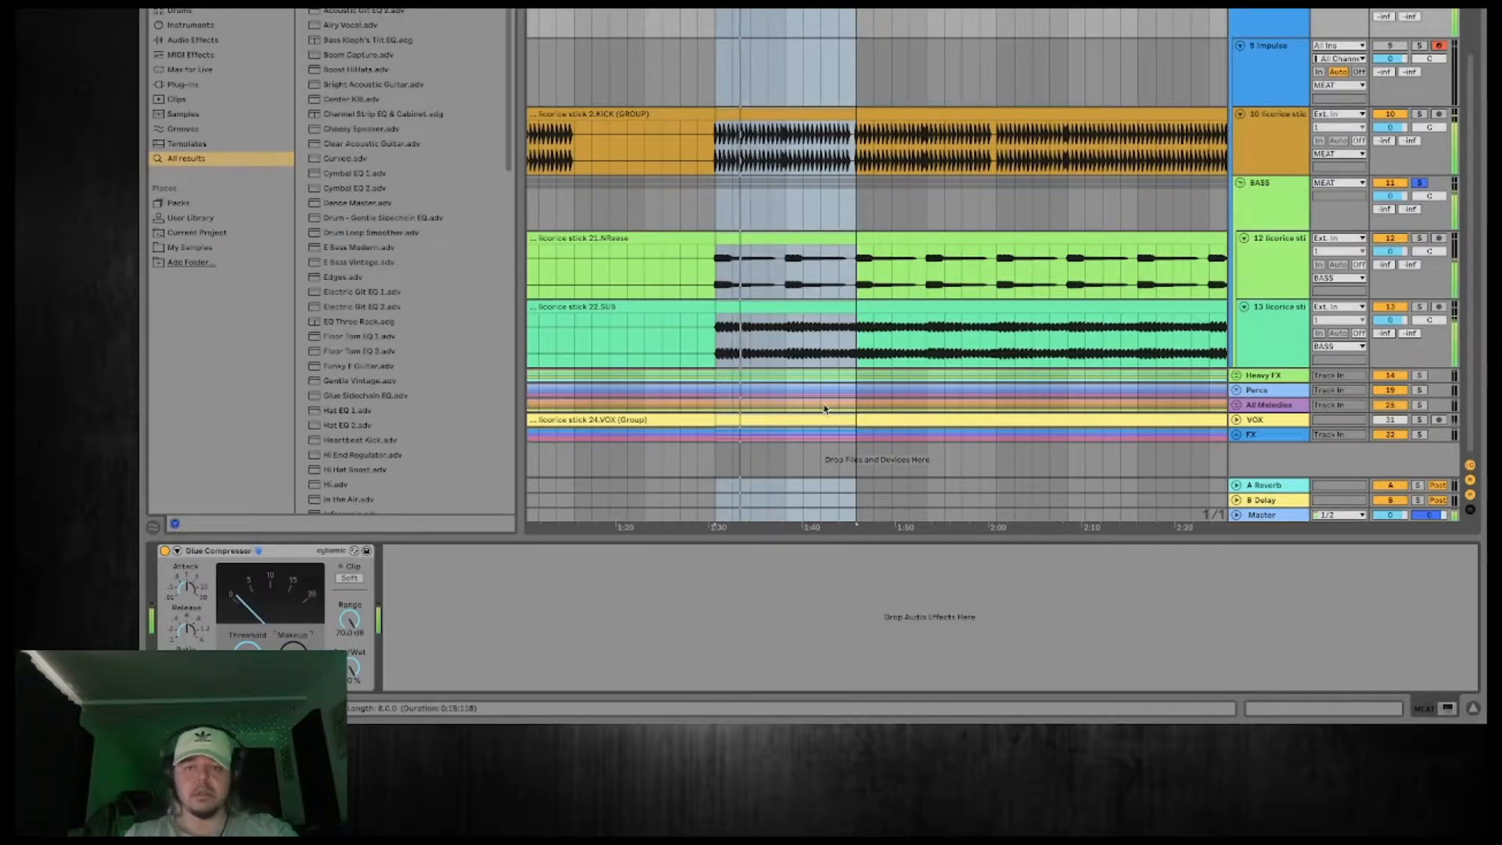
pyautogui.click(1275, 283)
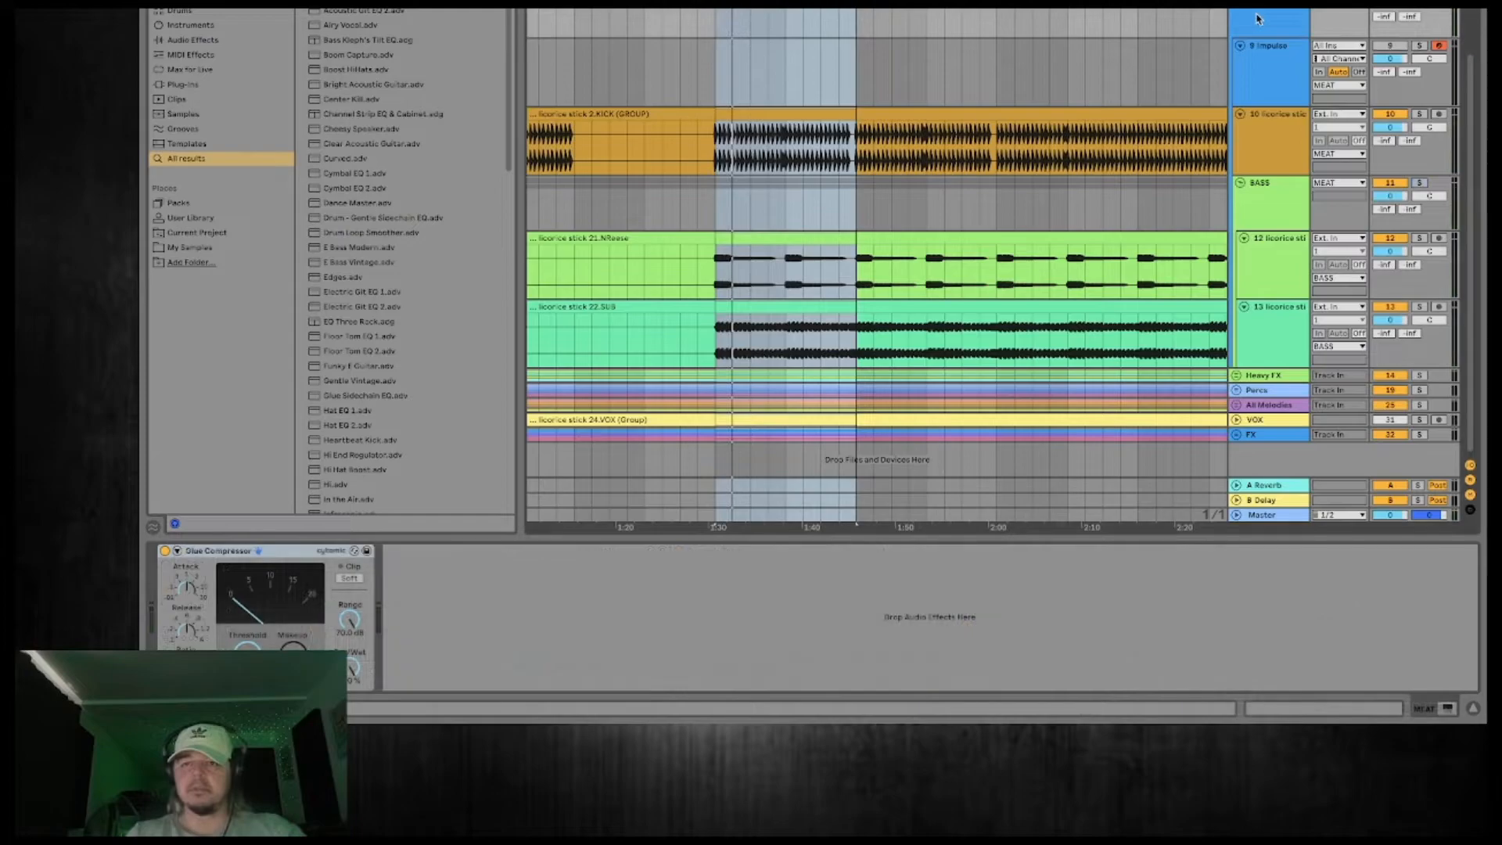
pyautogui.click(1257, 17)
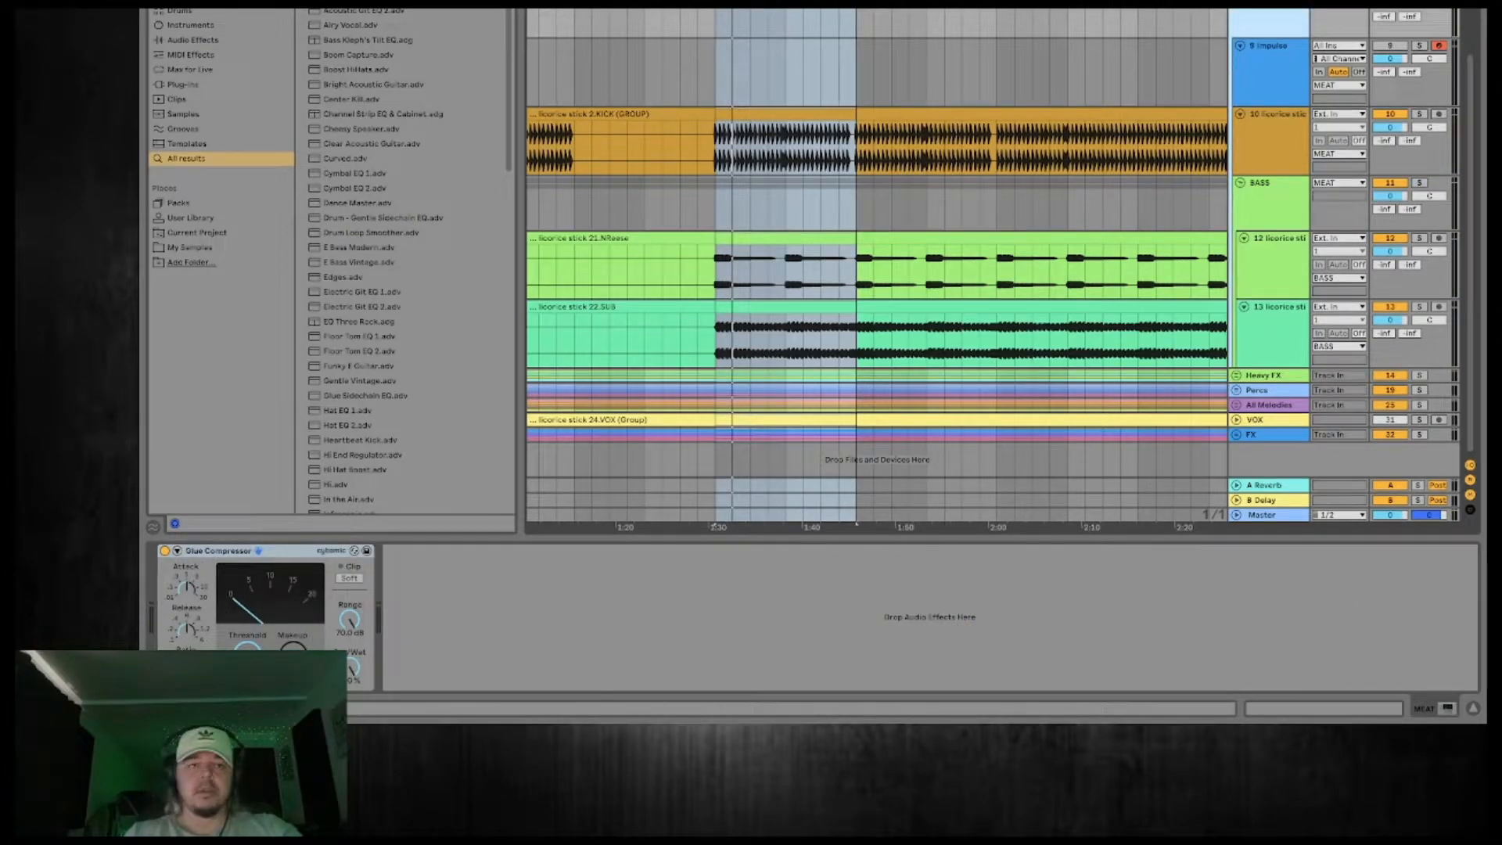
pyautogui.click(195, 84)
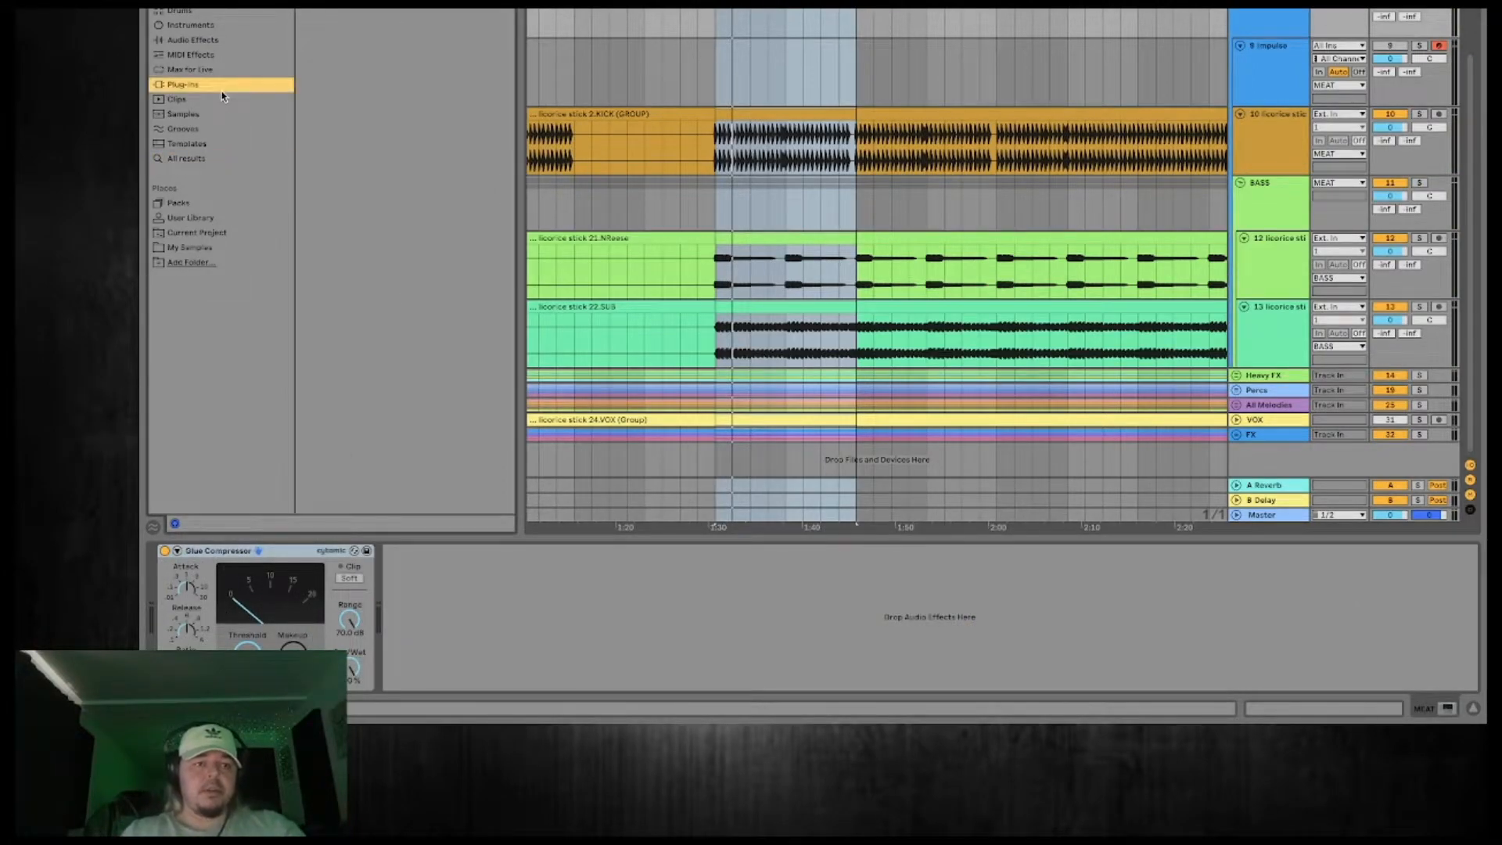
pyautogui.click(200, 162)
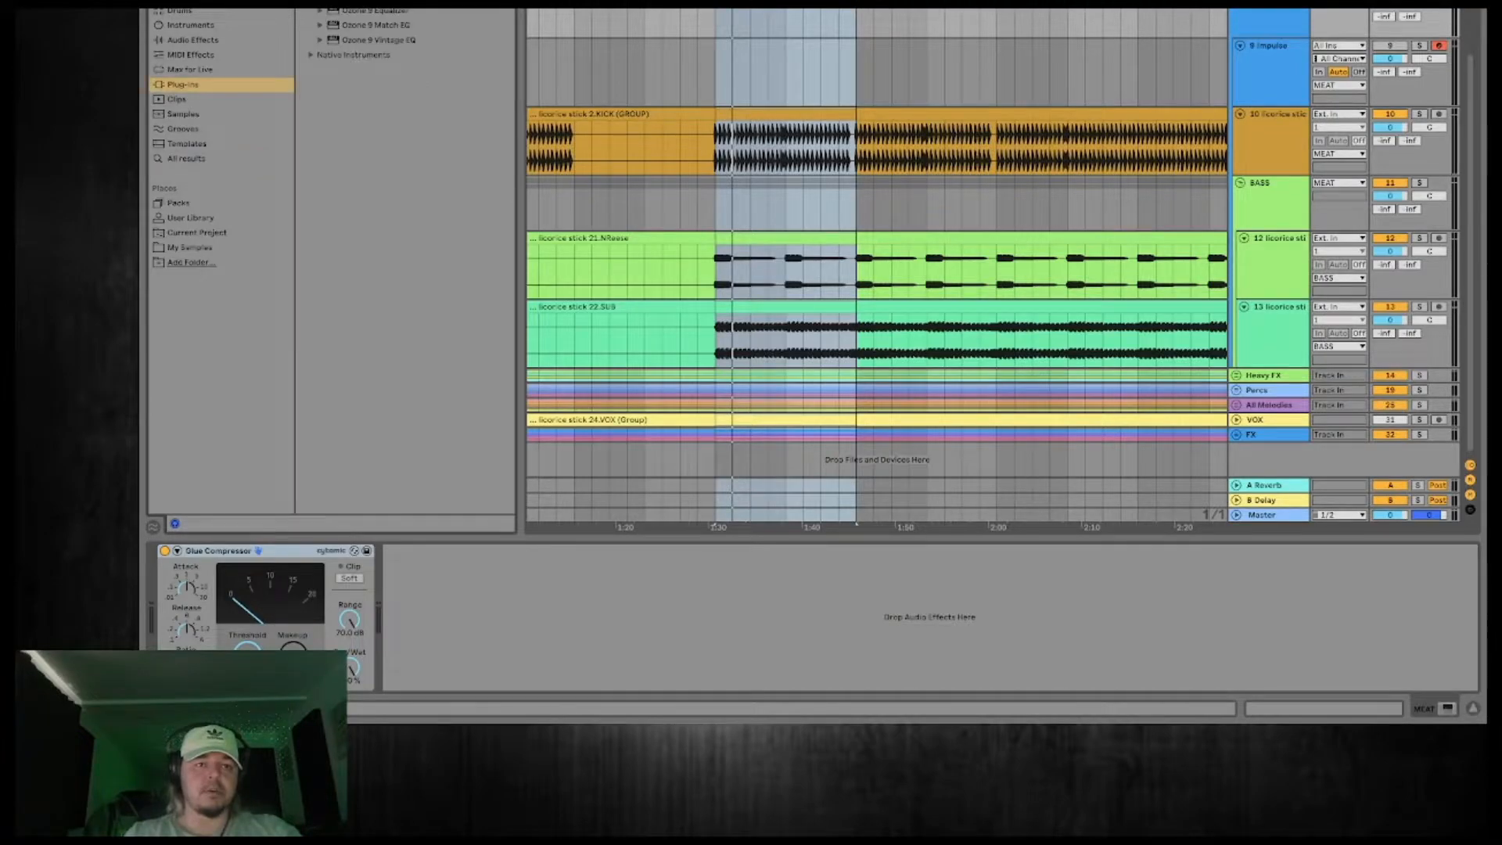
pyautogui.doubleClick(376, 41)
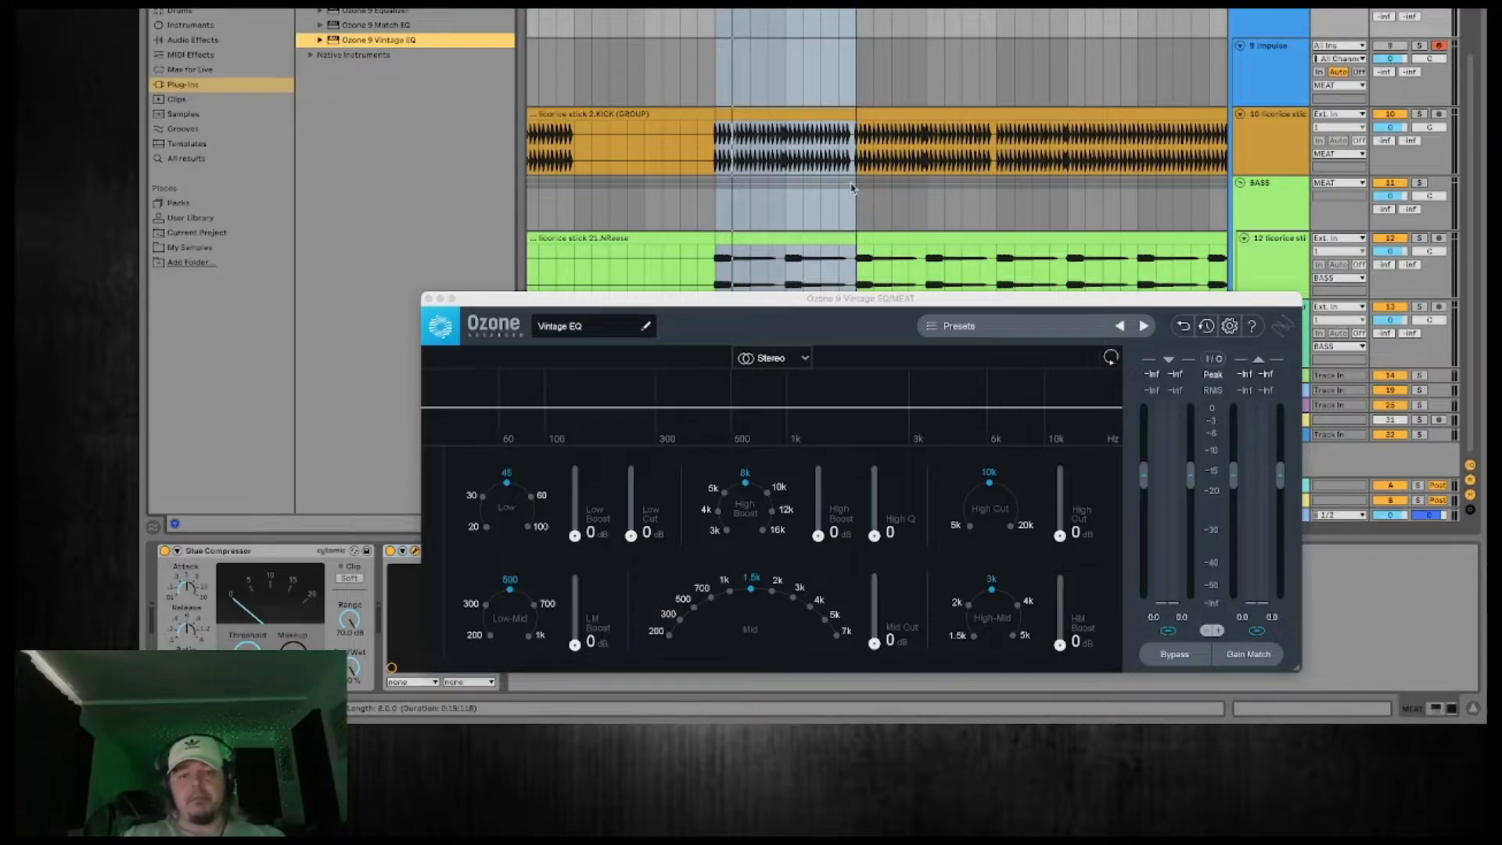
pyautogui.moveTo(851, 298); pyautogui.dragTo(748, 130)
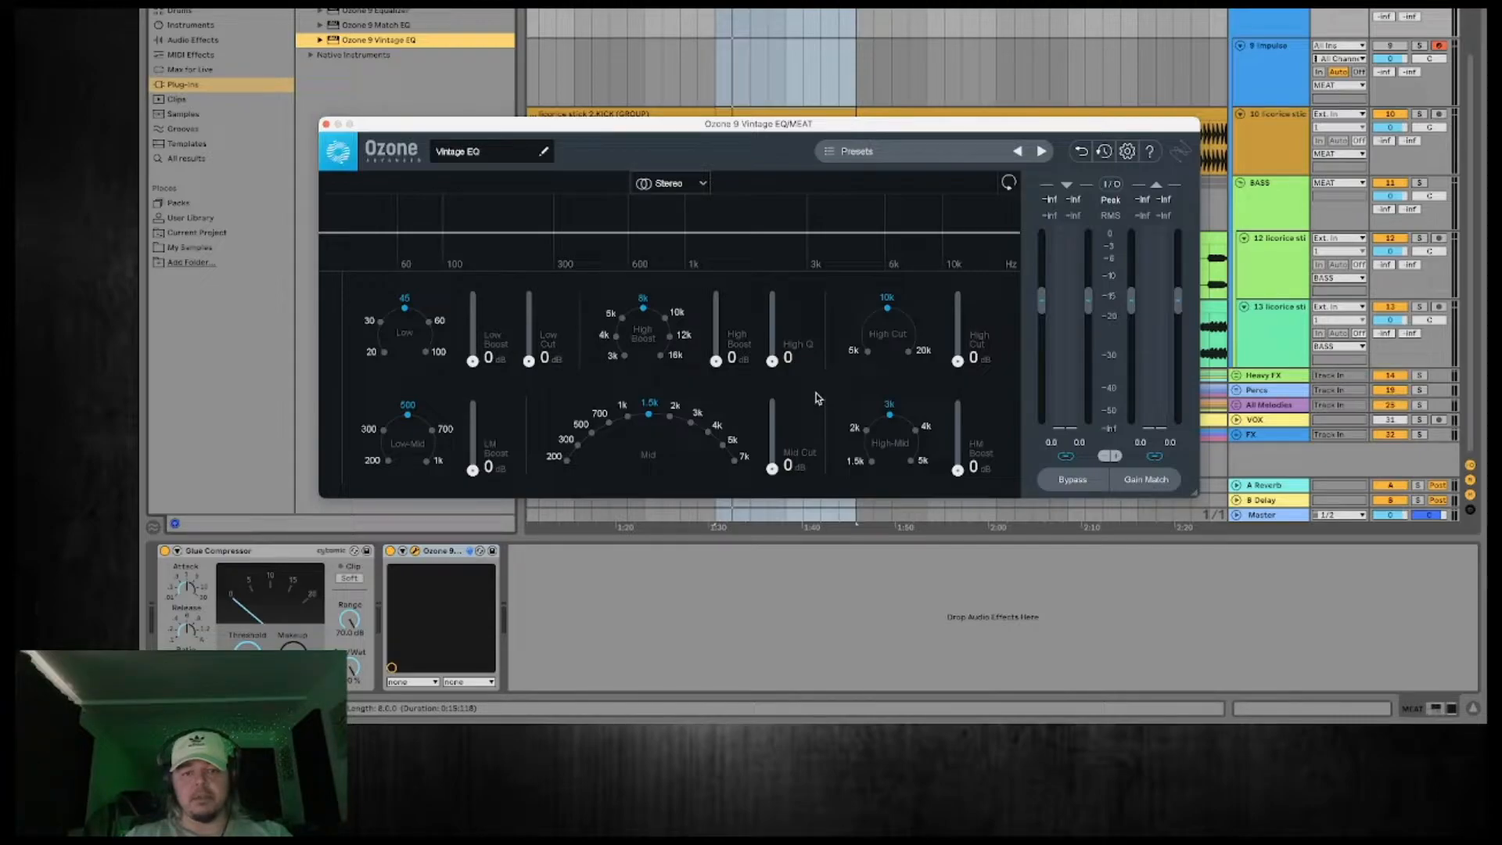
# During playback, set the Vintage EQ's High Boost on the MEAT group to 6.6 dB at 8k.
pyautogui.press('space')
pyautogui.moveTo(716, 360); pyautogui.dragTo(718, 322)
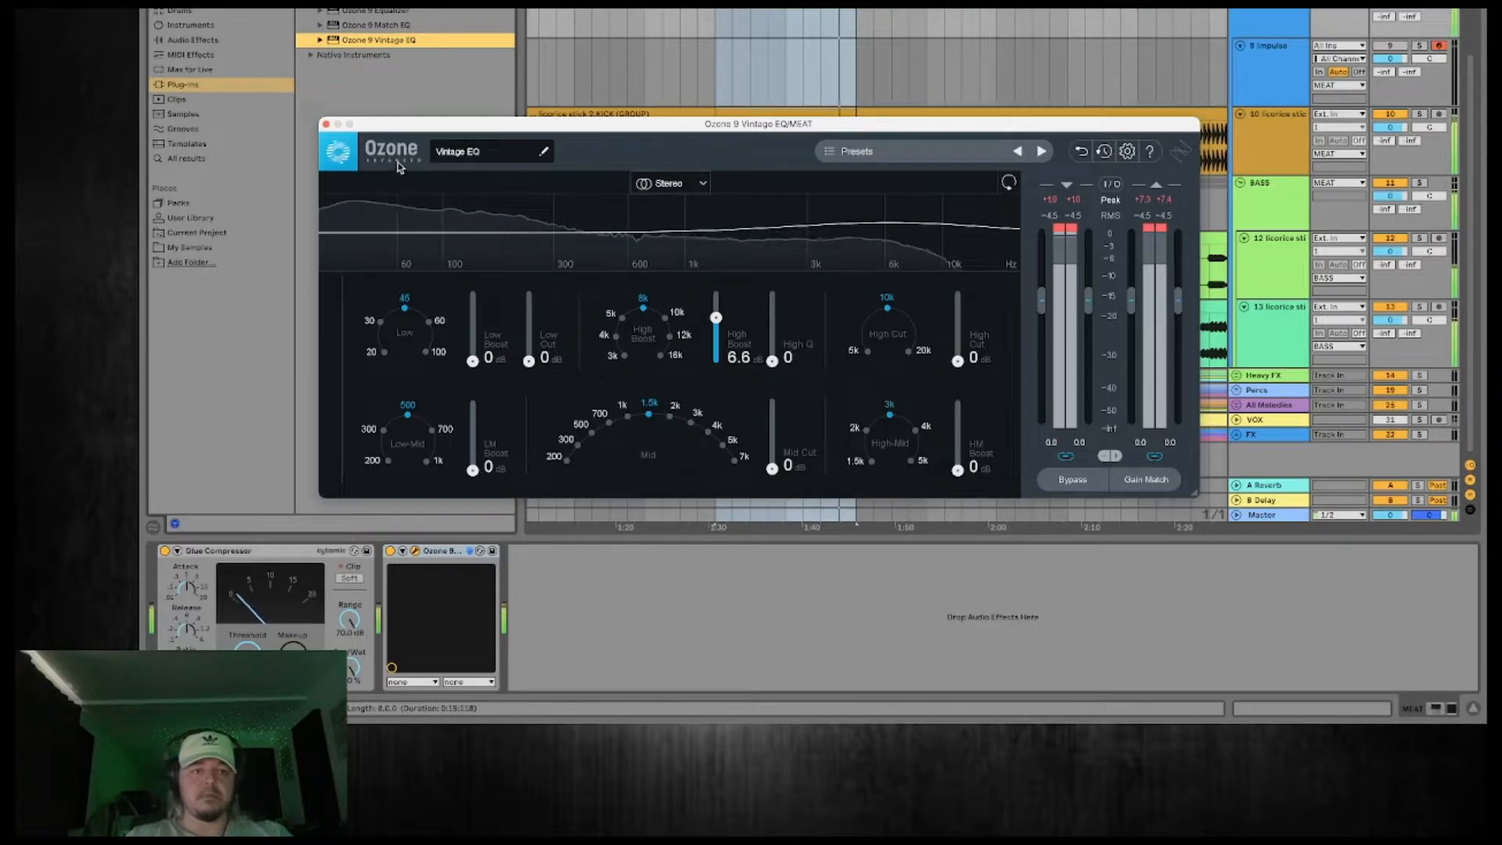
pyautogui.click(327, 124)
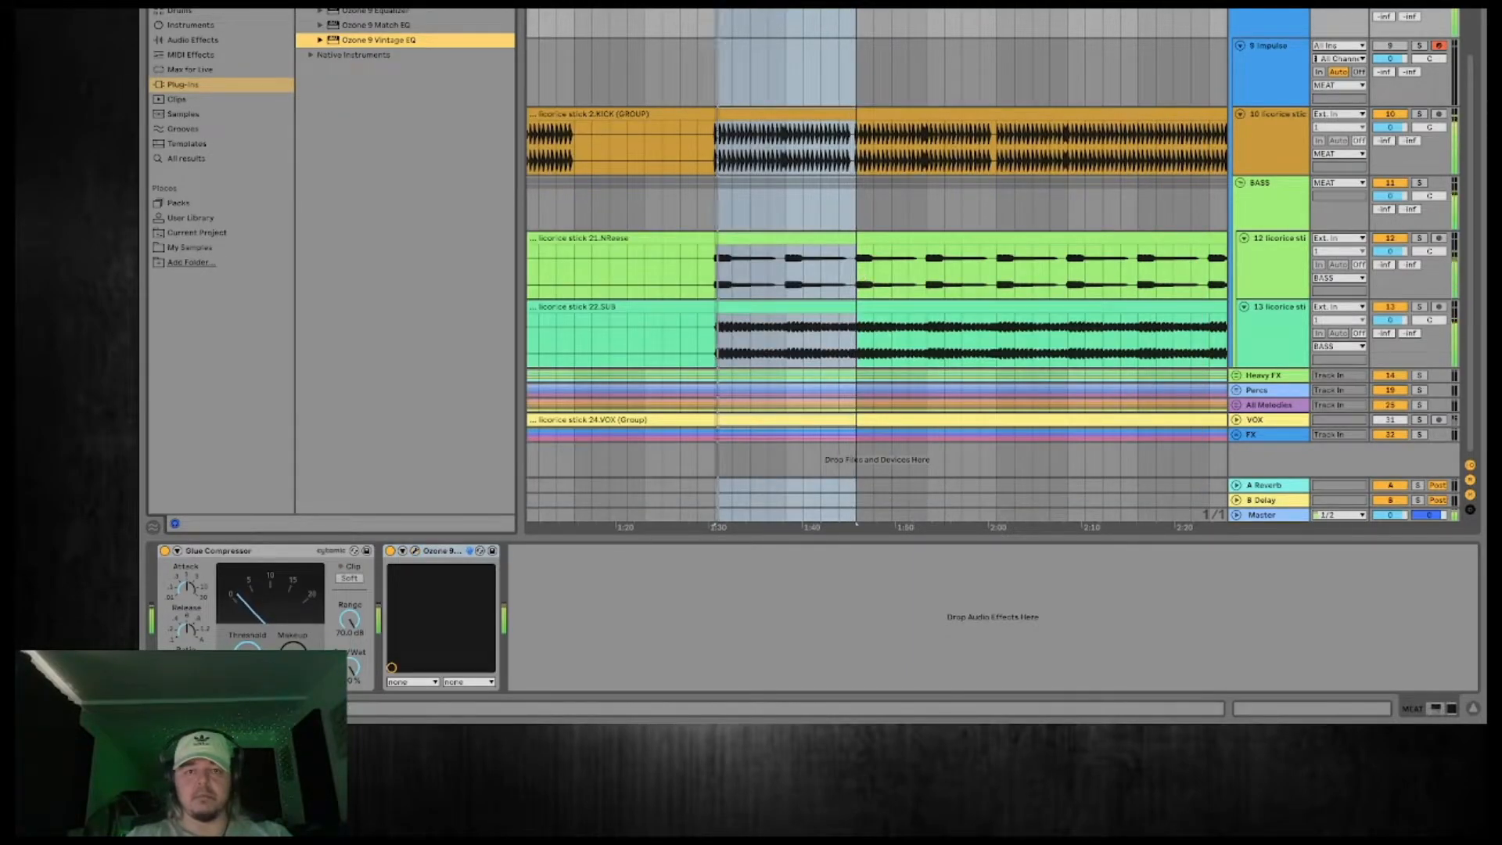
# Split the 3.KICK clip at the drop's second kick and add a curved fade-out to the first kick's tail.
pyautogui.moveTo(720, 6); pyautogui.dragTo(816, 102)
pyautogui.click(762, 154)
pyautogui.click(769, 155)
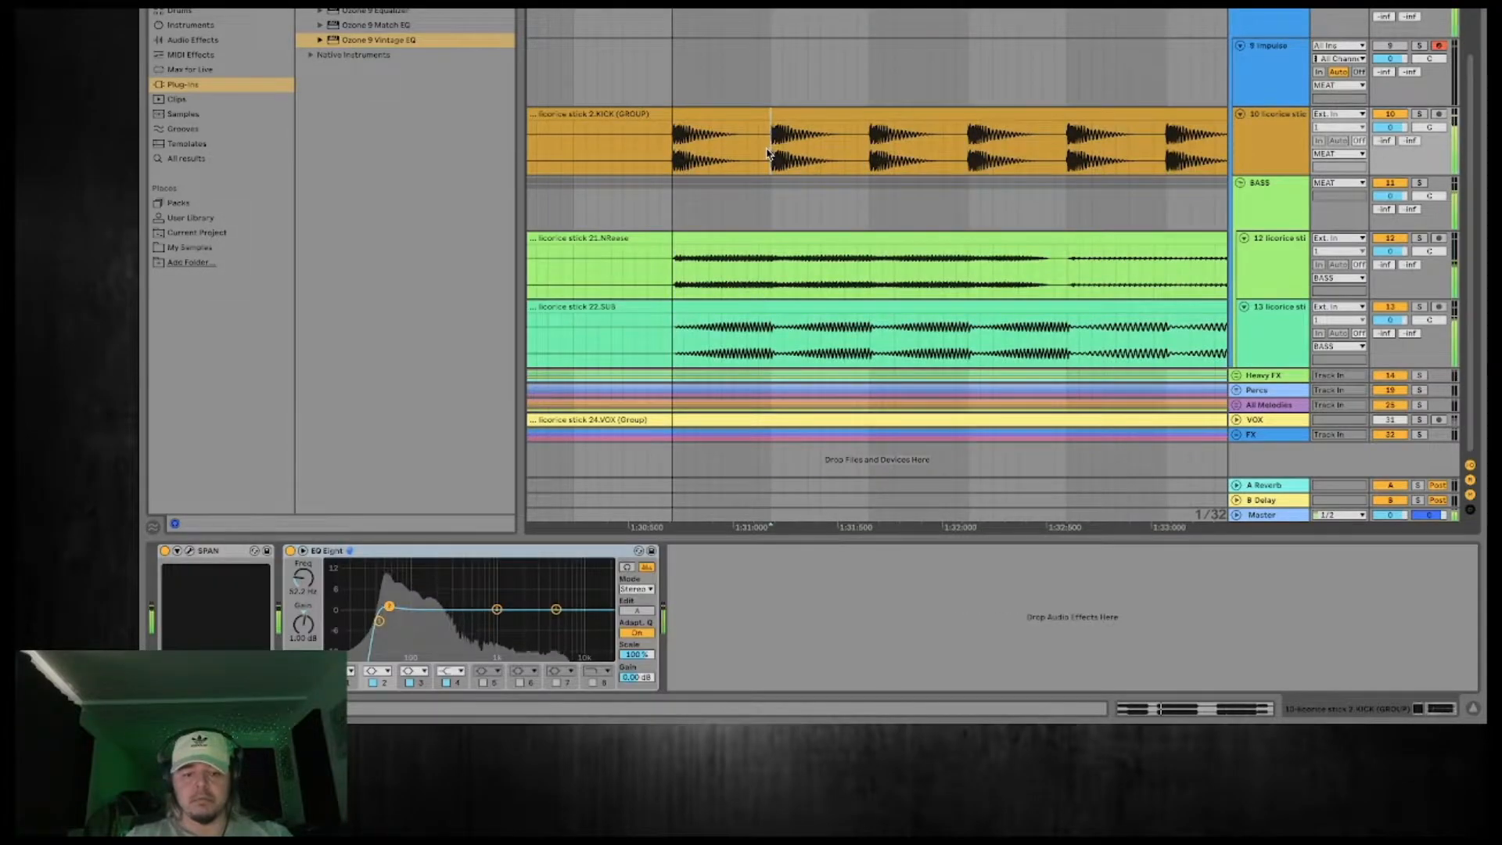
pyautogui.moveTo(768, 122)
pyautogui.mouseDown()
pyautogui.moveTo(693, 122)
pyautogui.moveTo(718, 162)
pyautogui.moveTo(707, 168)
pyautogui.moveTo(730, 152)
pyautogui.mouseUp()
# Audition the faded first kick repeatedly from the start of the drop.
pyautogui.click(676, 141)
pyautogui.press('space')
pyautogui.press('space')
pyautogui.press('space')
pyautogui.press('space')
pyautogui.press('space')
pyautogui.press('space')
pyautogui.press('space')
pyautogui.press('space')
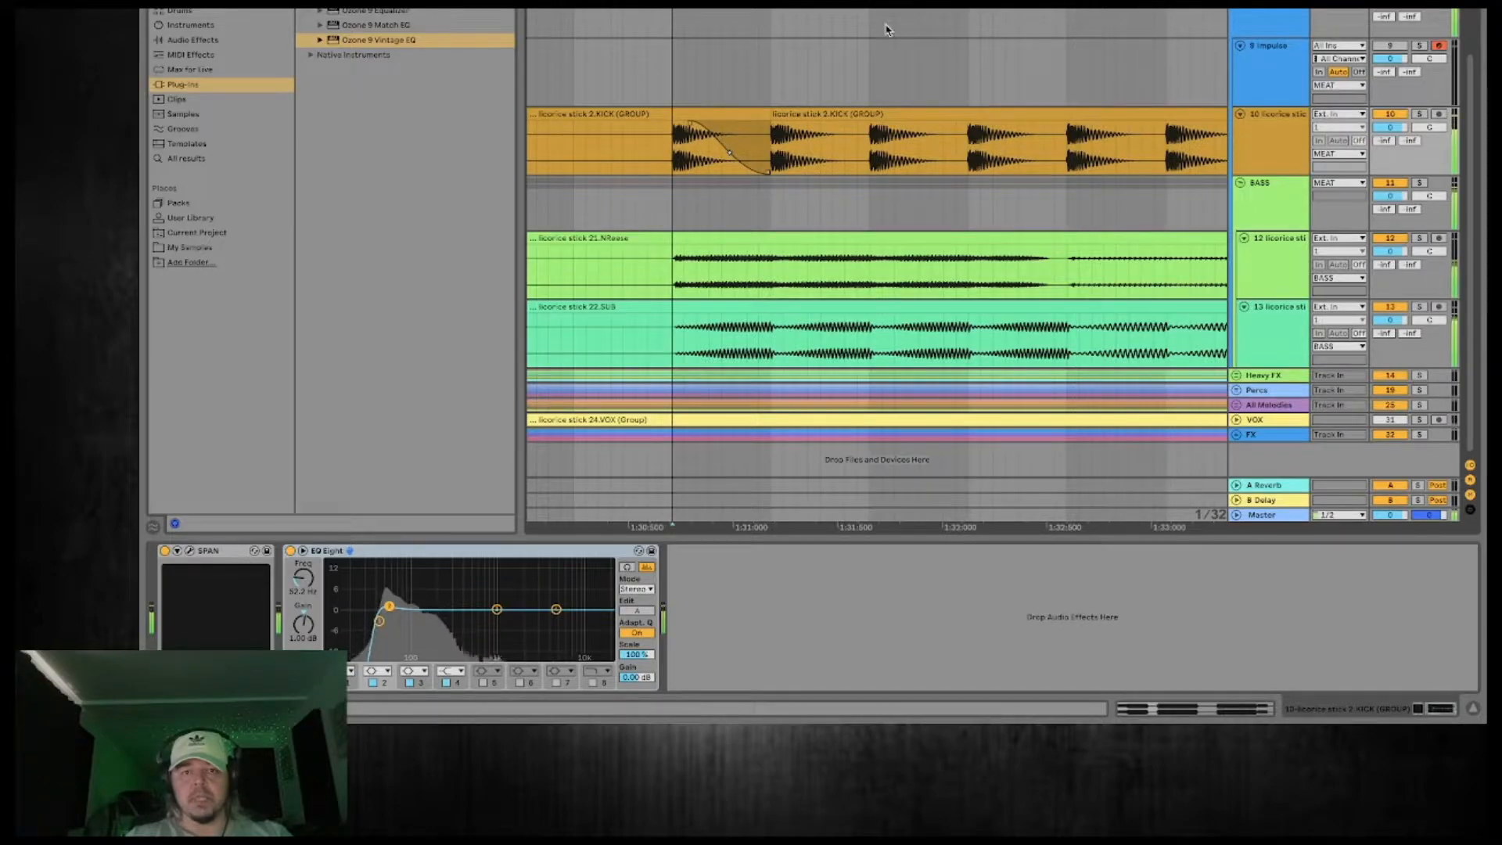
# Listen to the edited kick track soloed from the start of the drop.
pyautogui.press('-')
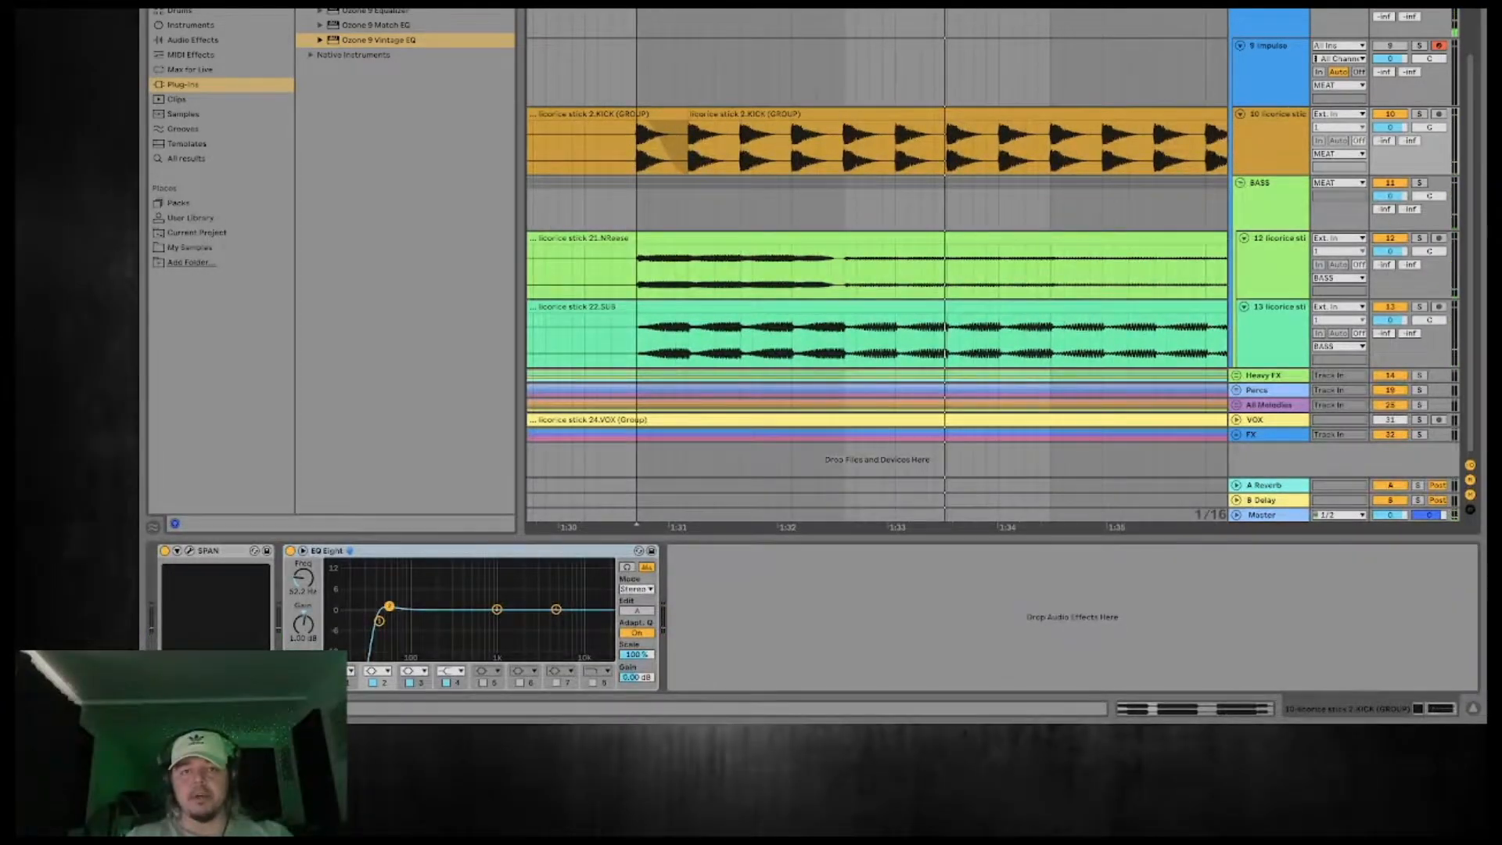
pyautogui.press('-')
pyautogui.press('-')
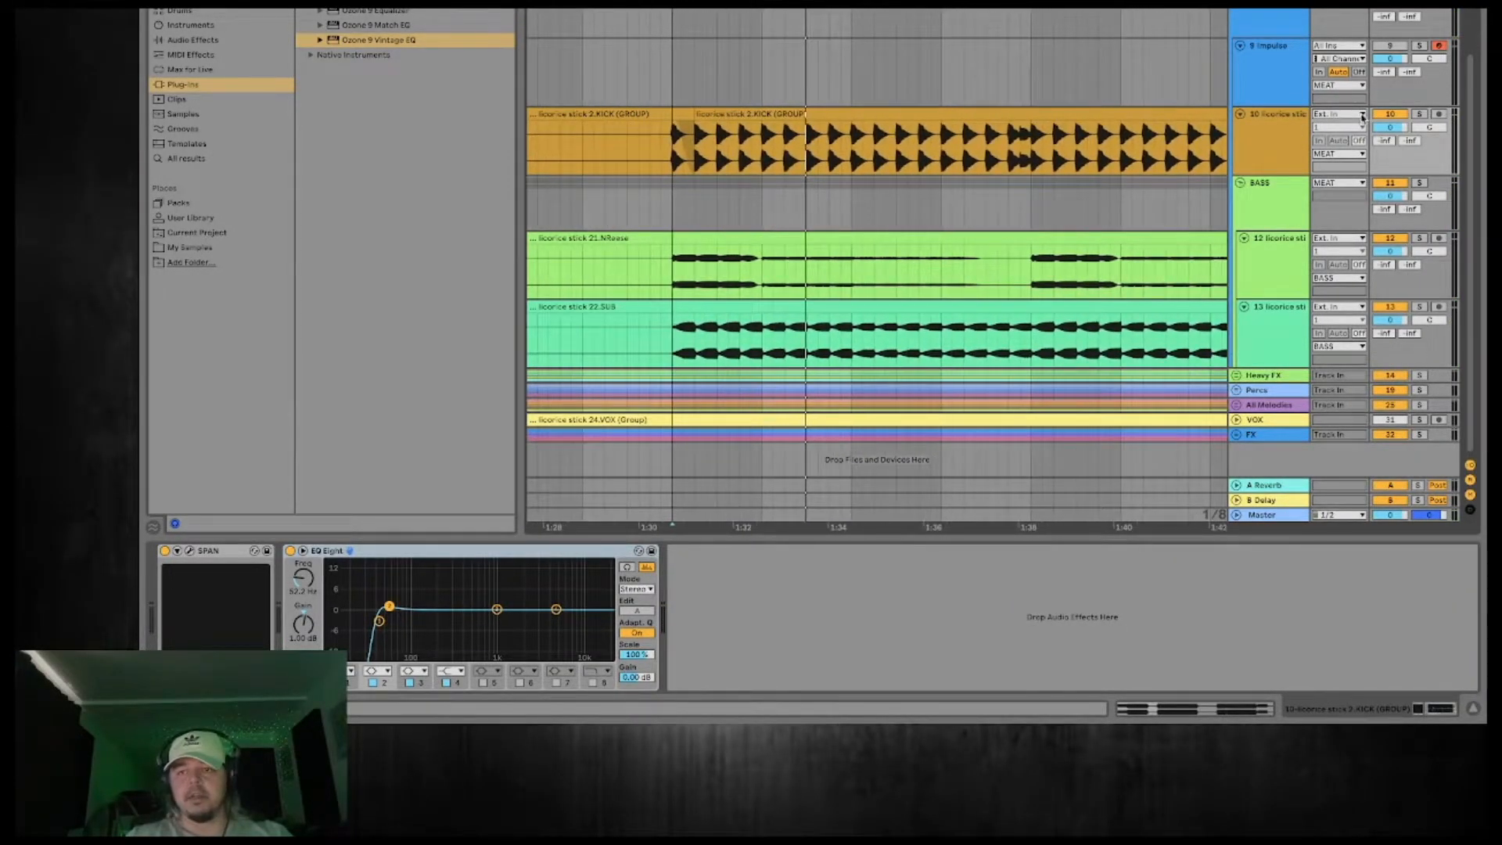
pyautogui.click(1420, 114)
pyautogui.press('space')
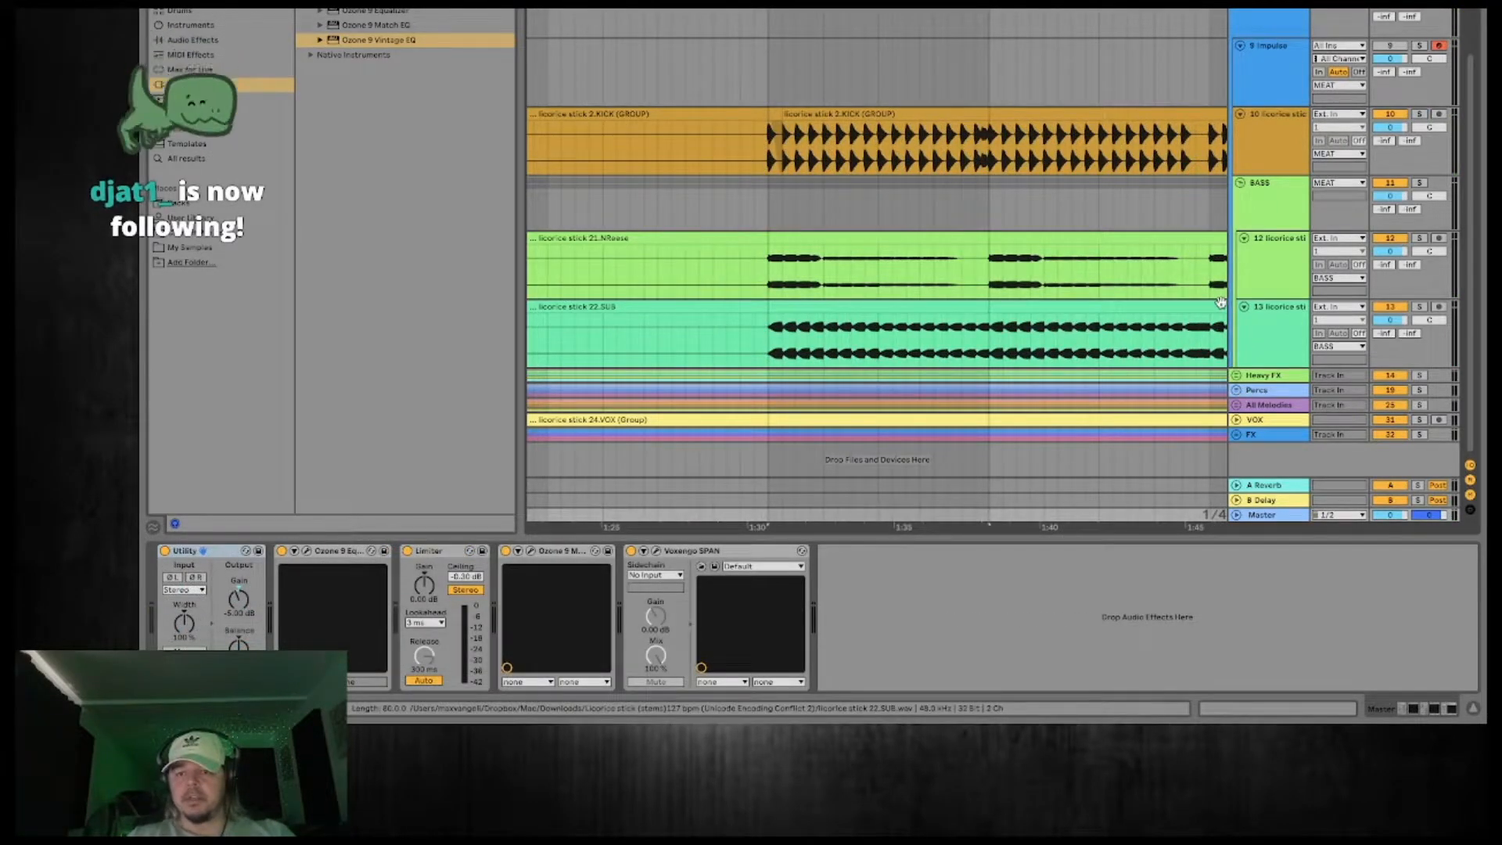
# Expand the Percs group and add an EQ Eight to it.
pyautogui.click(1257, 391)
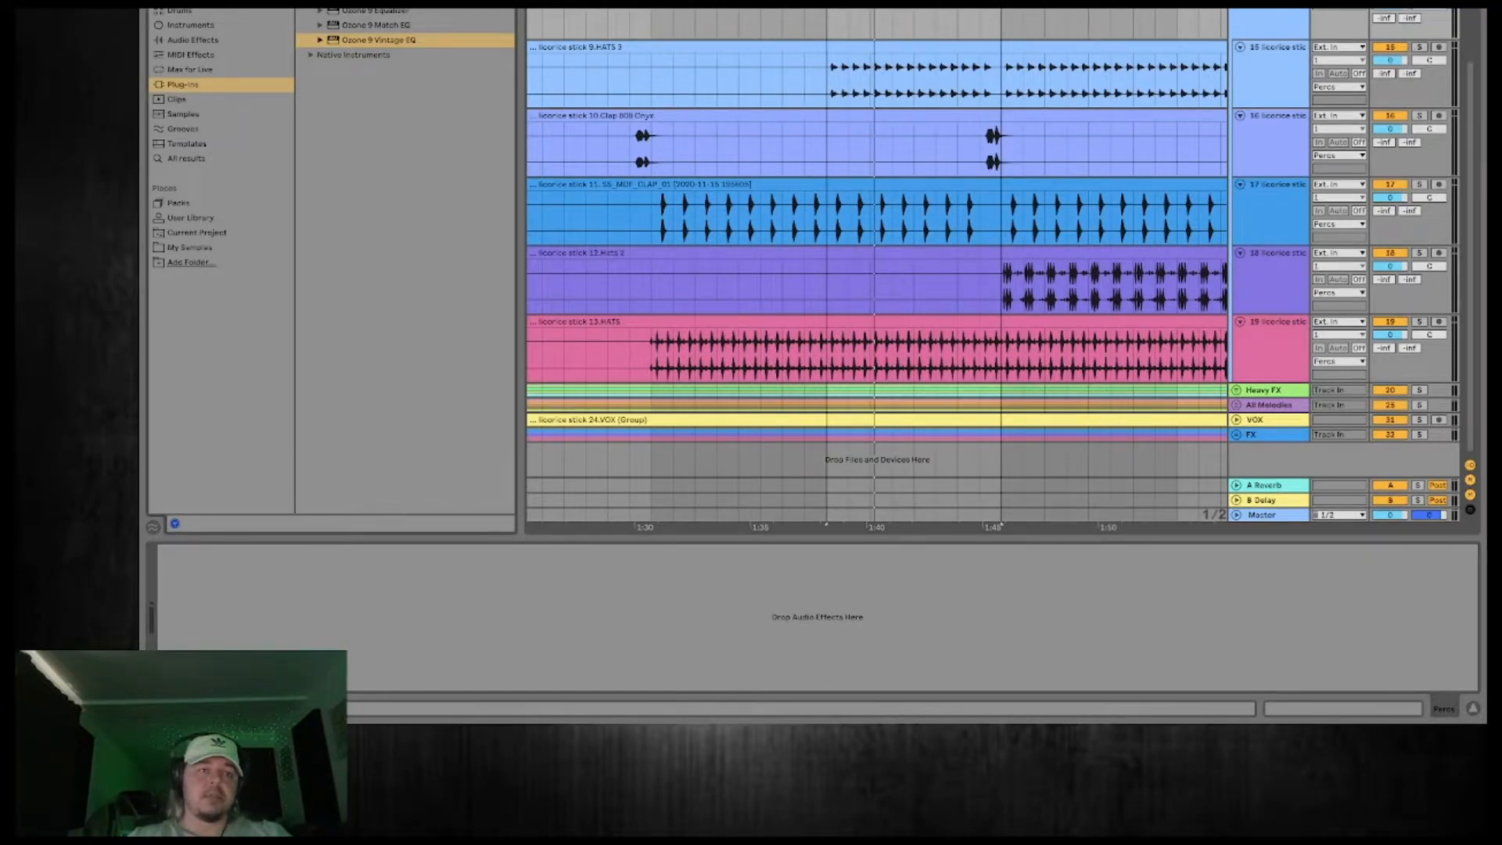
pyautogui.write('eq')
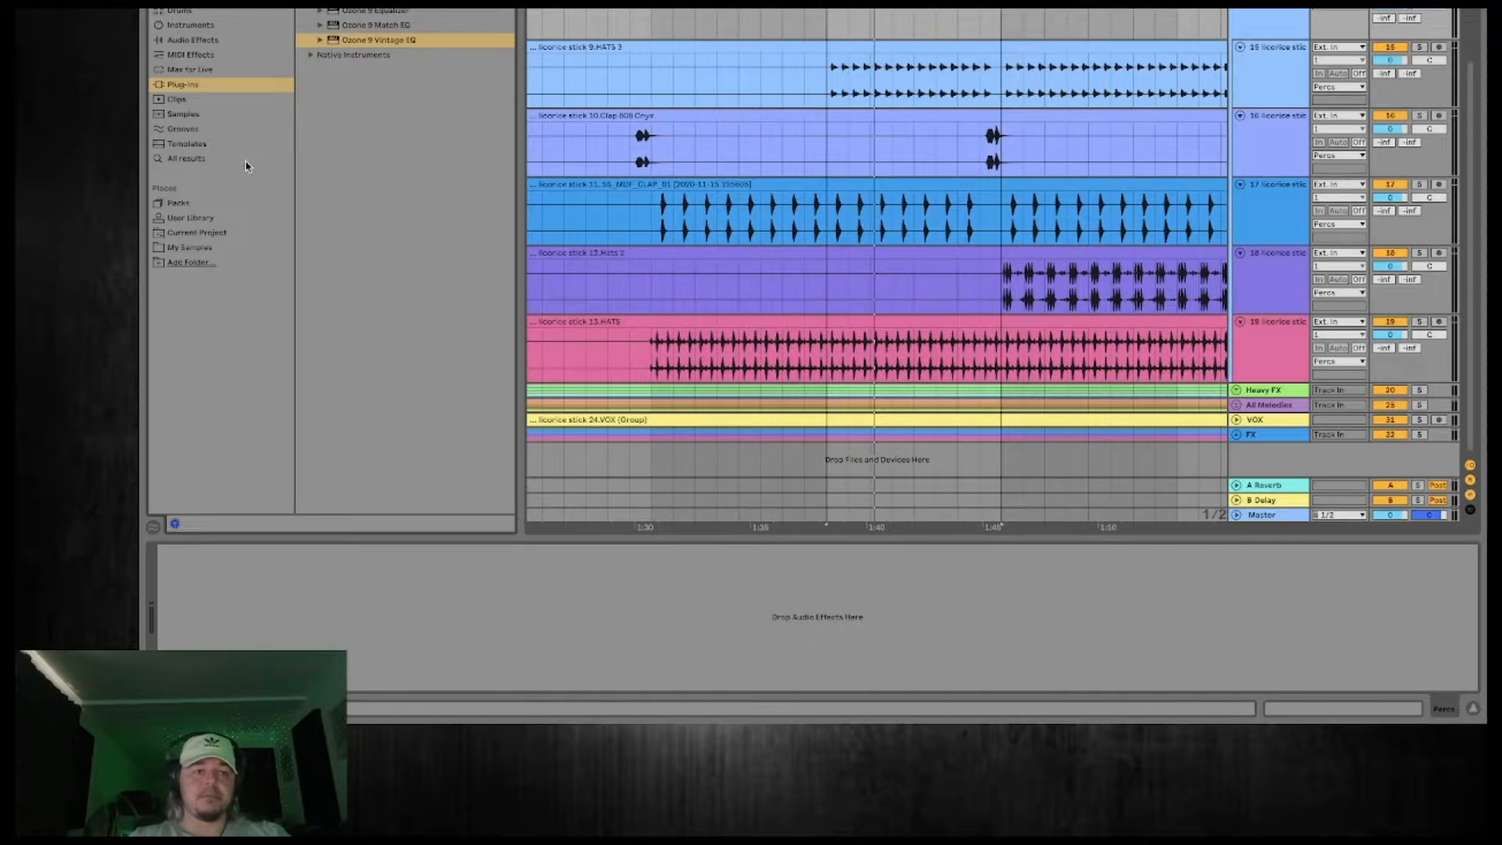
pyautogui.click(231, 160)
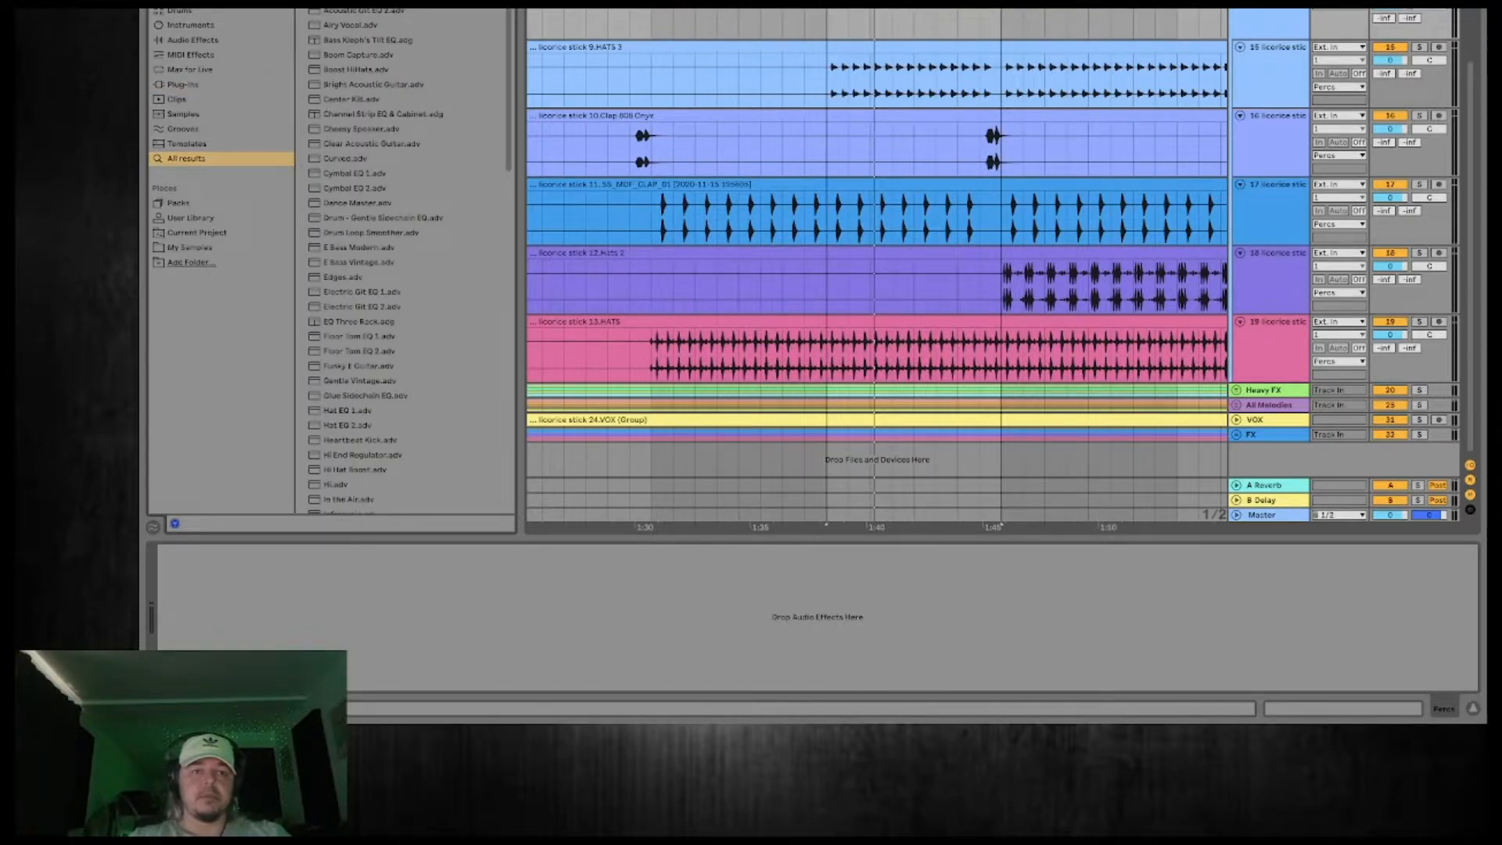
pyautogui.doubleClick(344, 10)
# During playback, apply a low cut at 167 Hz with the first band of the Percs group's EQ Eight.
pyautogui.press('space')
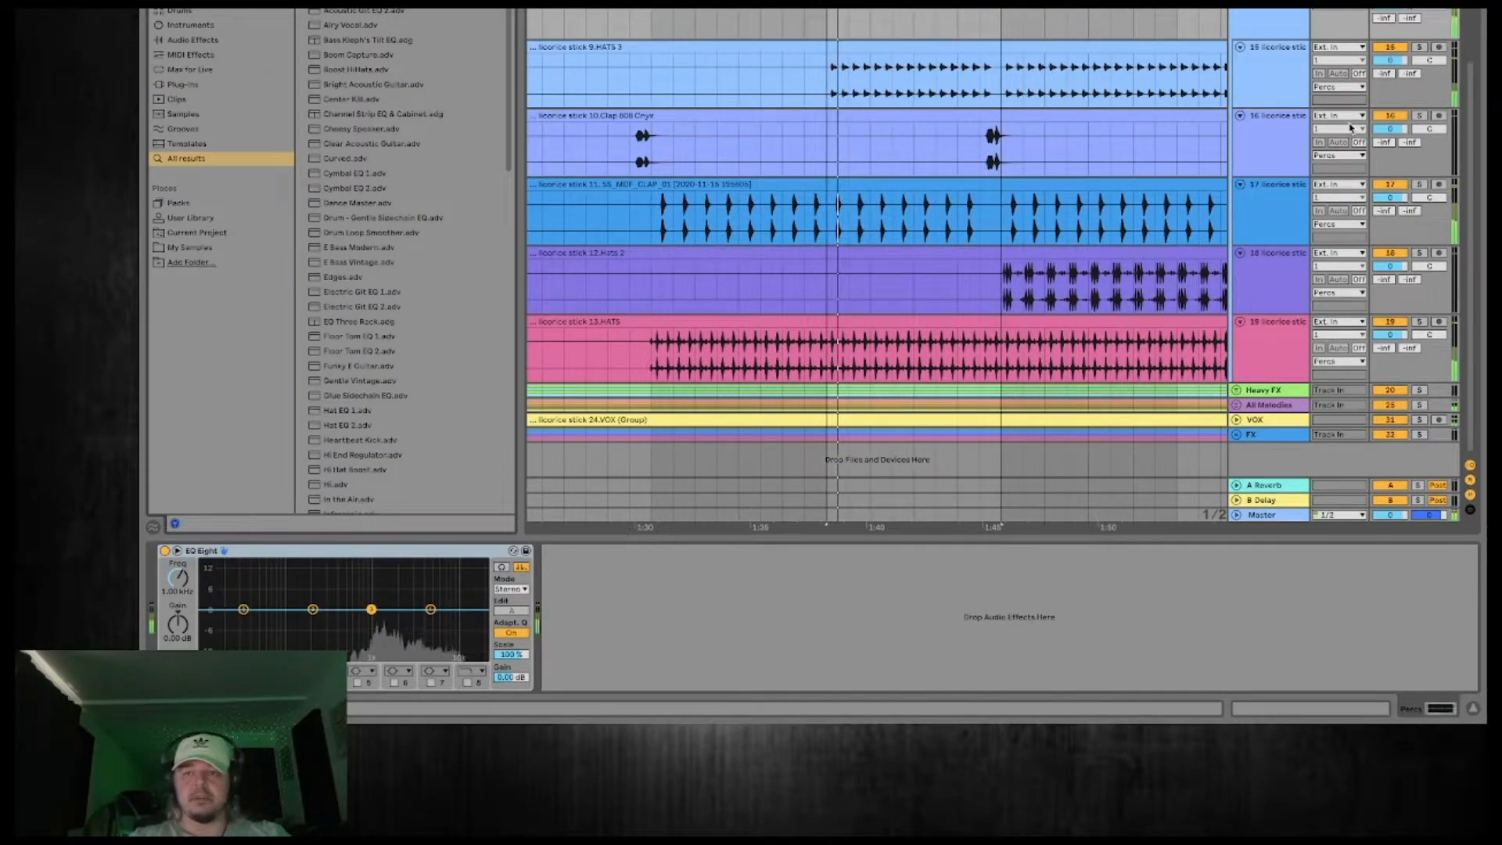
pyautogui.press('space')
pyautogui.scroll(1, 1416, 11)
pyautogui.press('space')
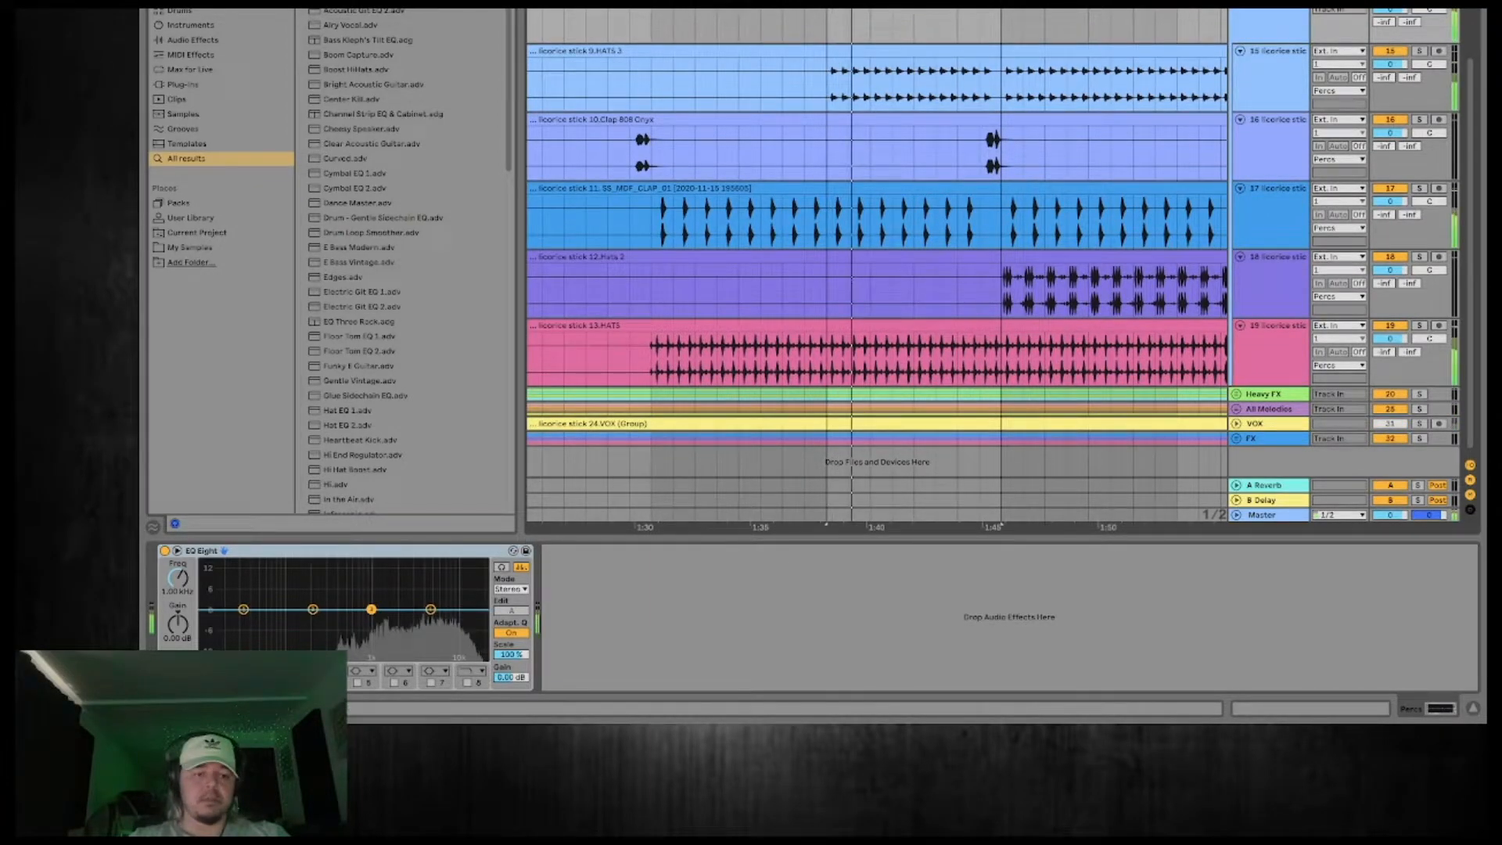
pyautogui.moveTo(244, 609); pyautogui.dragTo(305, 621)
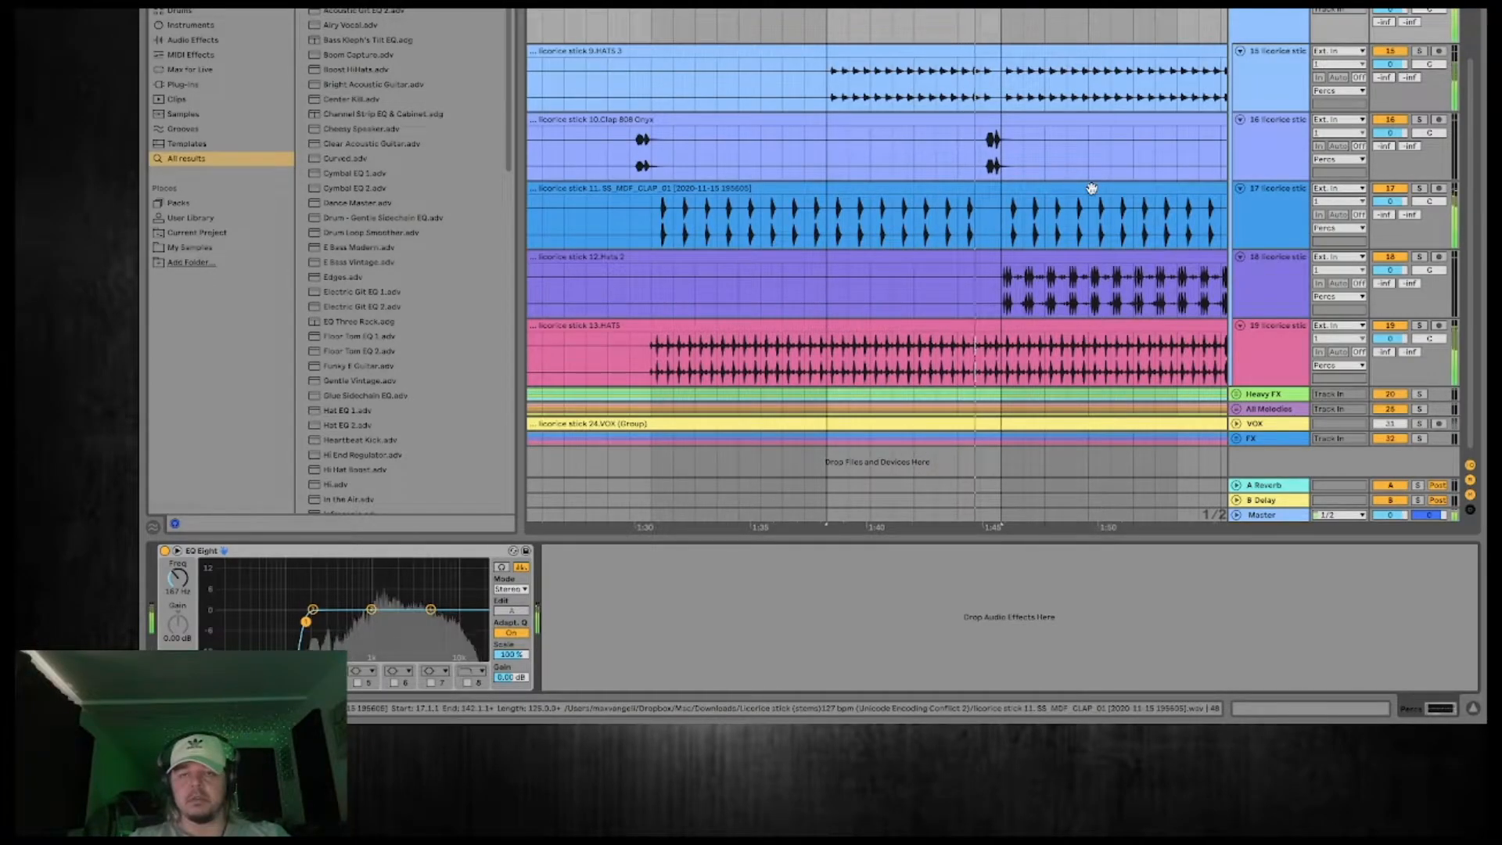
# Audition the 13.HATS track by muting it in the mix and listening to it soloed.
pyautogui.hscroll(-1, 1146, 160)
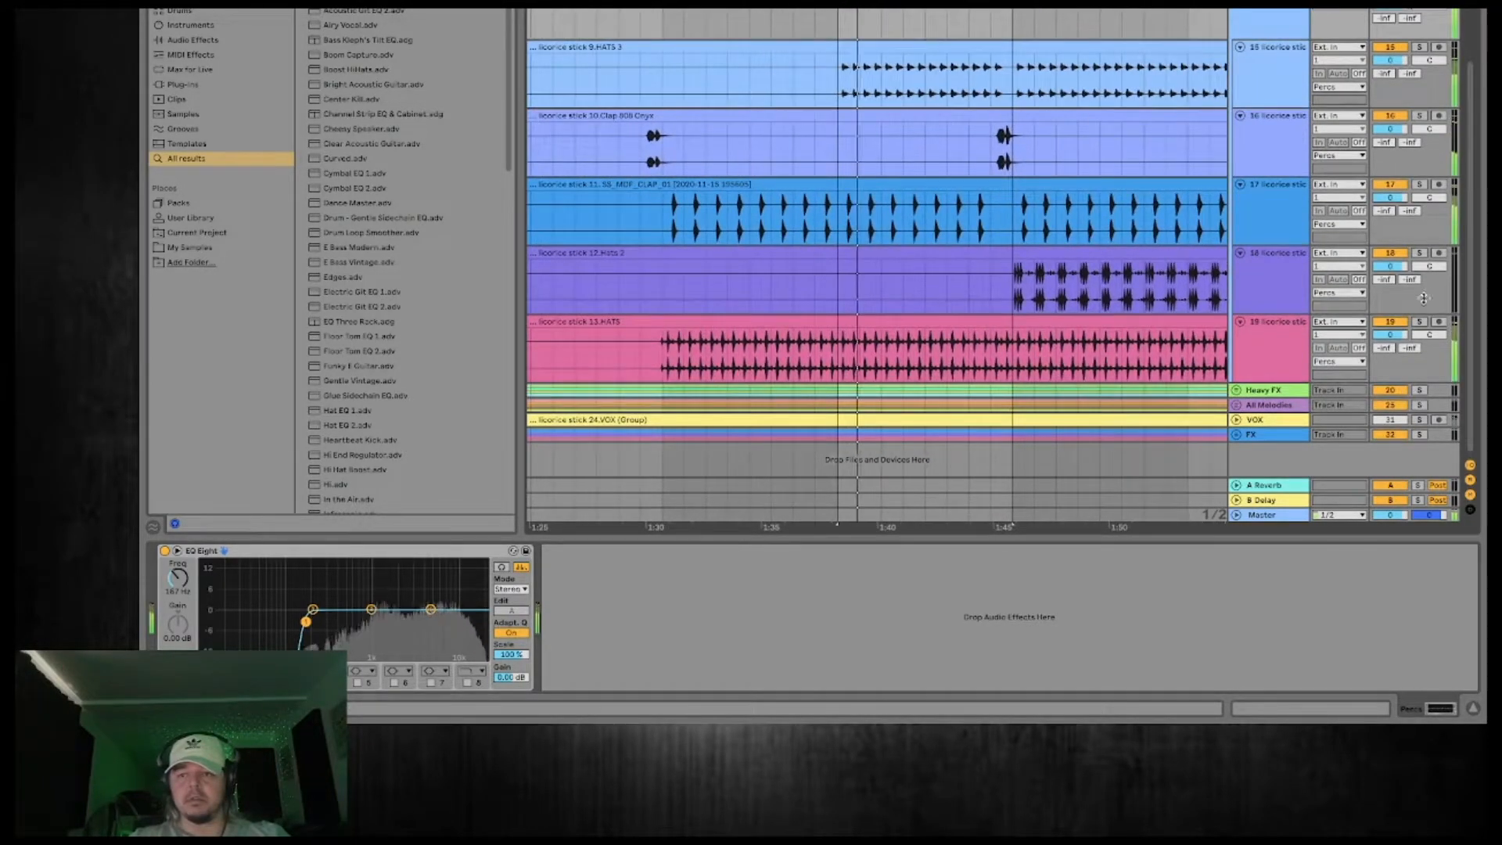
pyautogui.click(1390, 322)
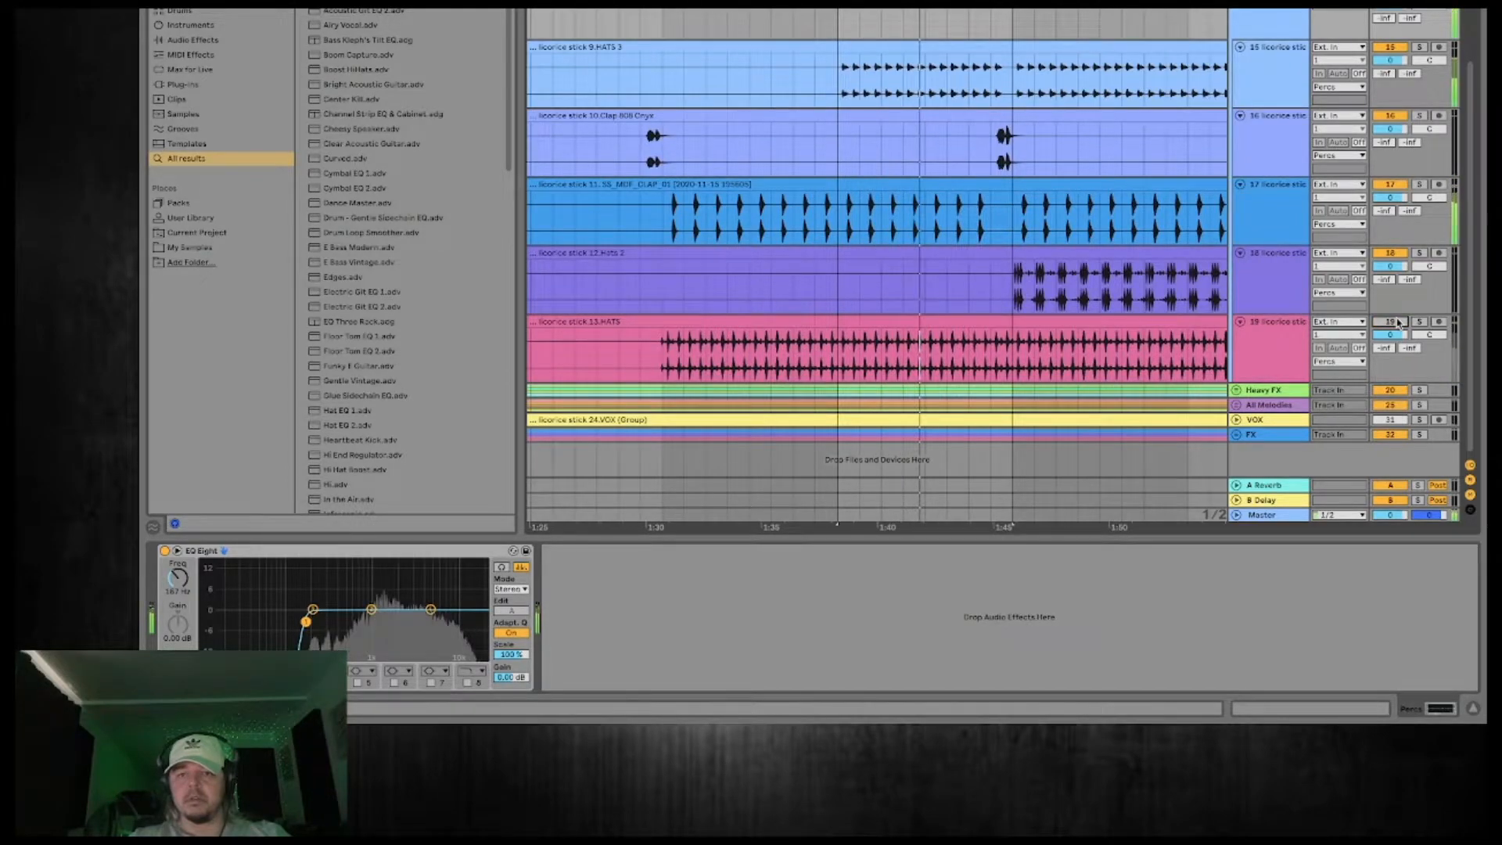
pyautogui.click(1419, 321)
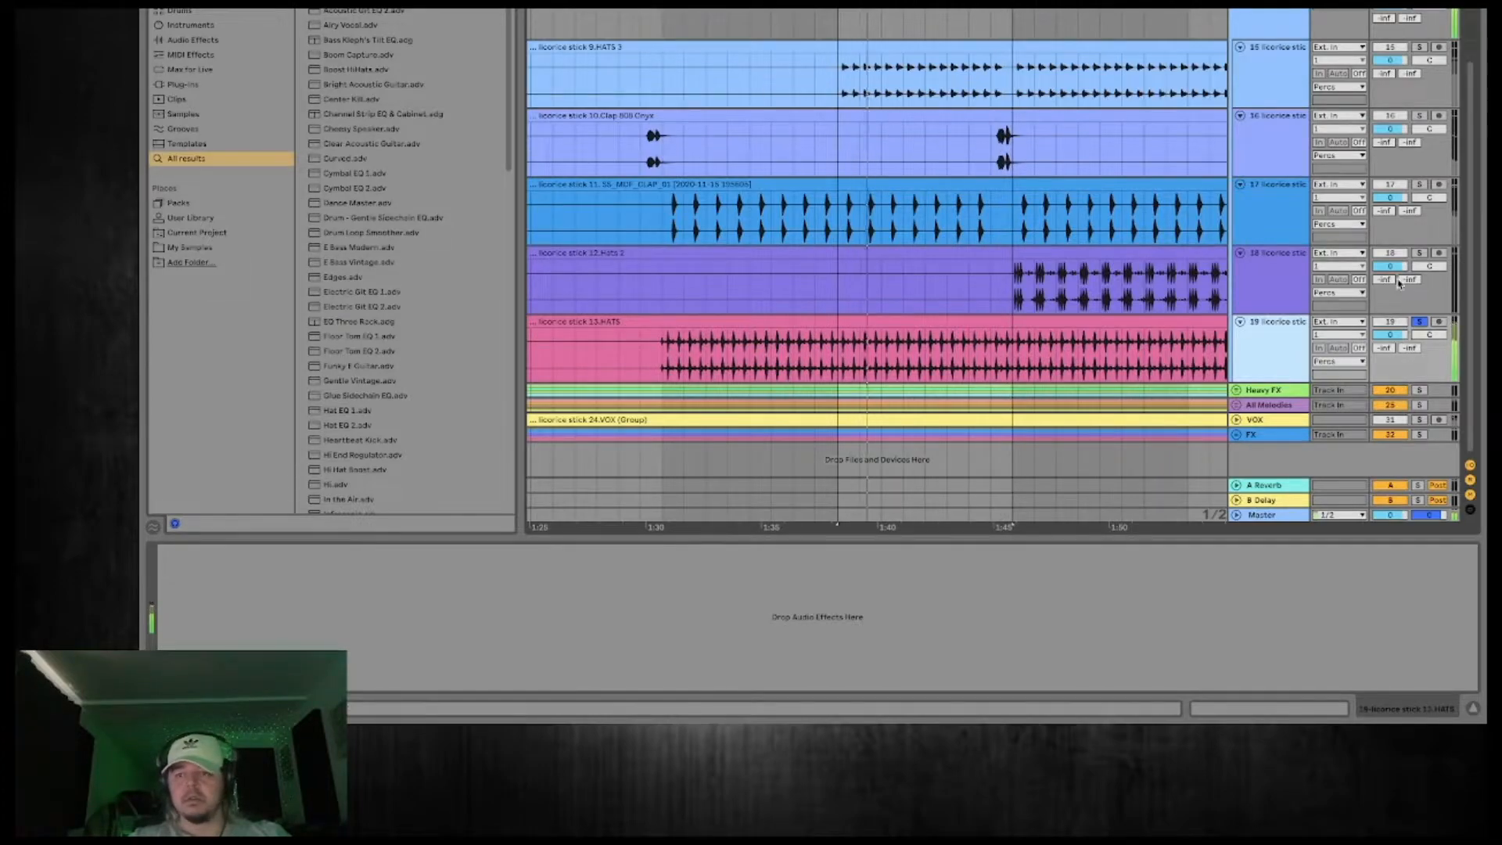
pyautogui.click(1419, 322)
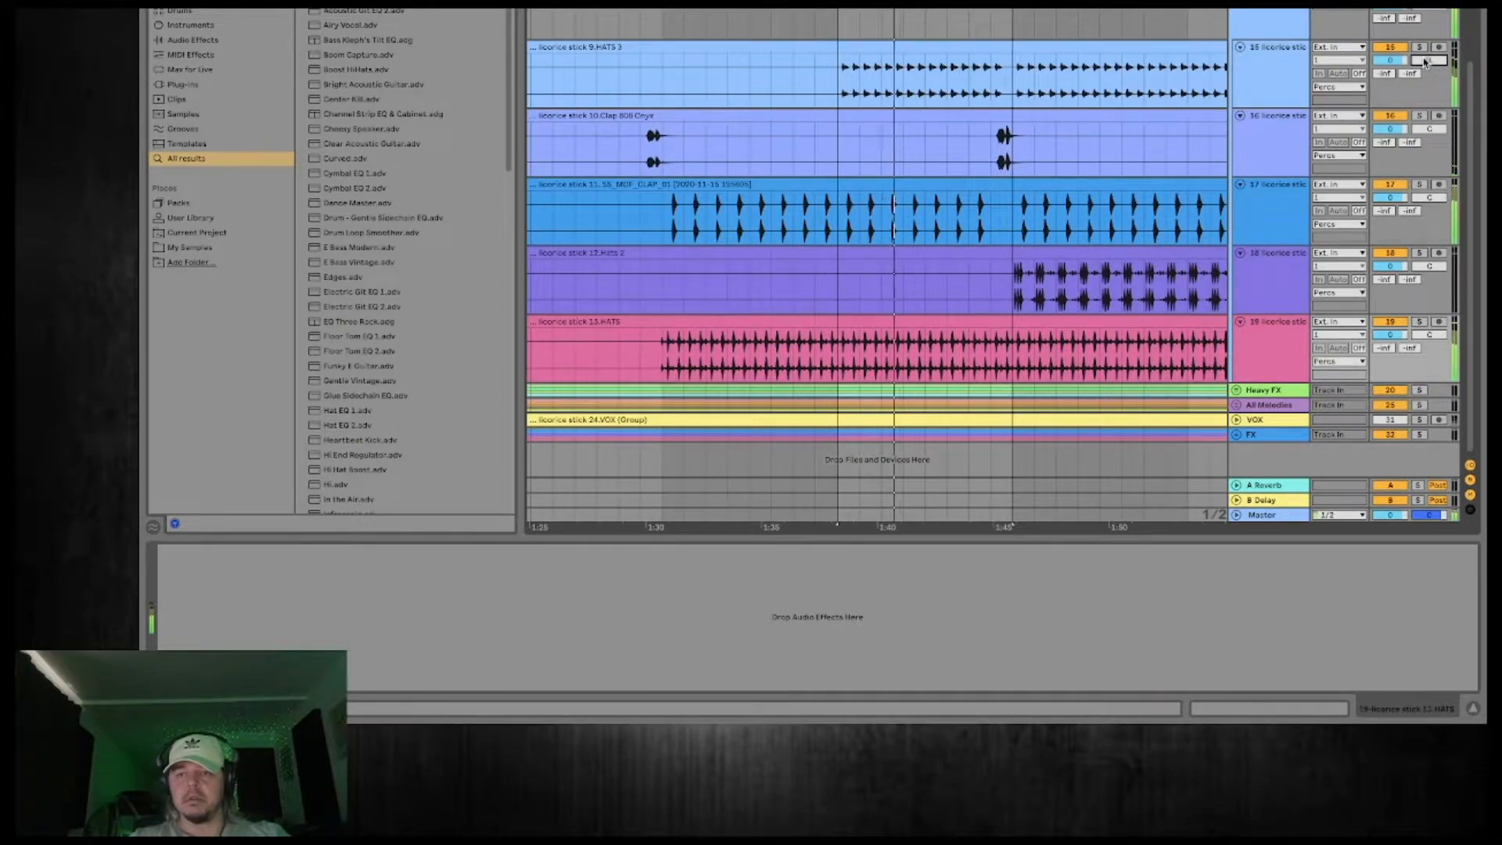
# Move the CLAP_01 track above the Clap 808 Onyx track and pan the 13.HATS track slightly right.
pyautogui.click(1277, 205)
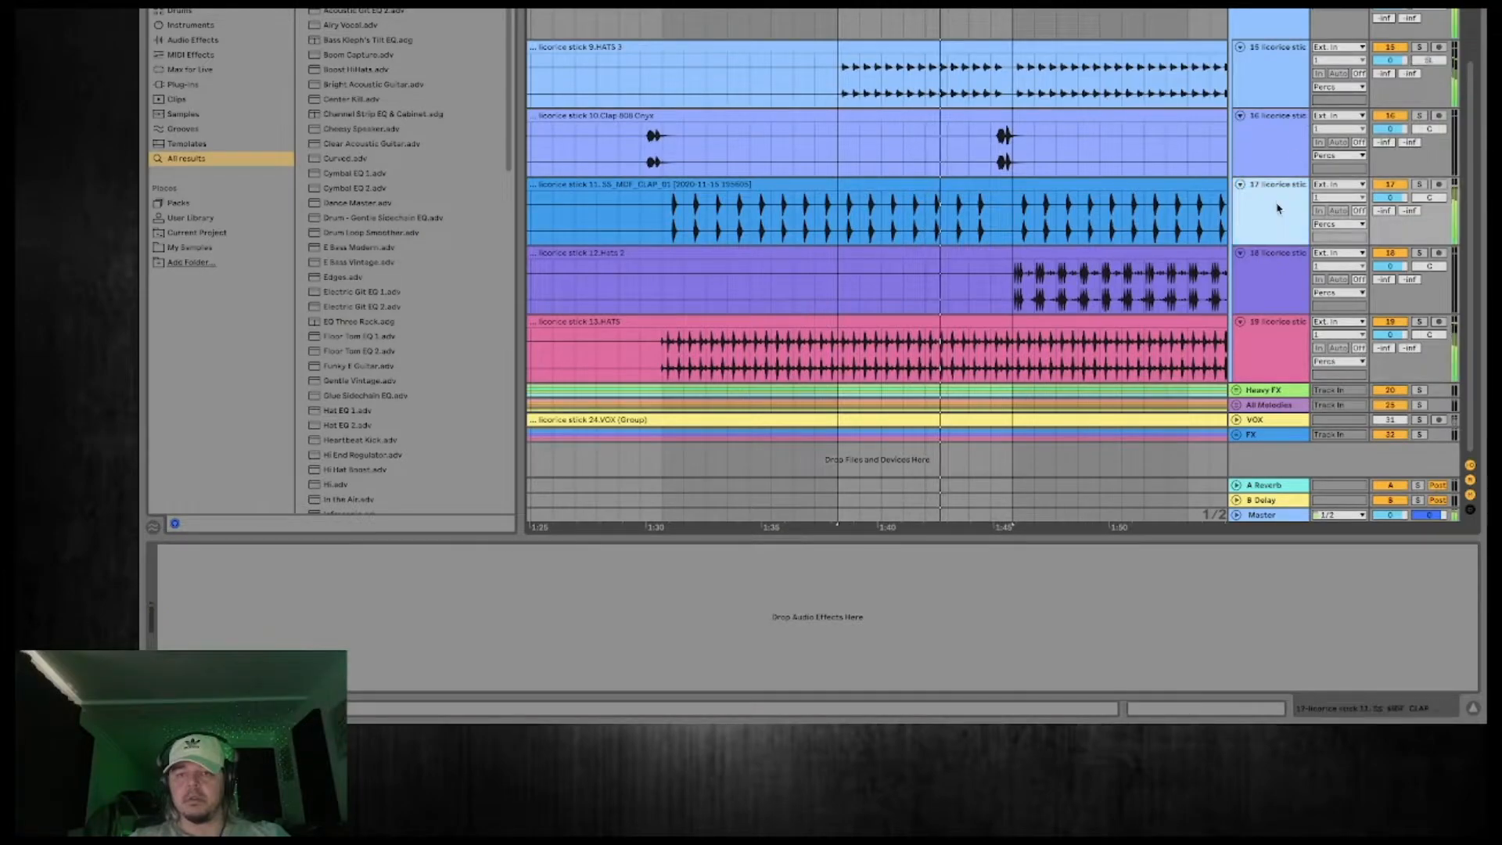
pyautogui.moveTo(1280, 154); pyautogui.dragTo(1271, 132)
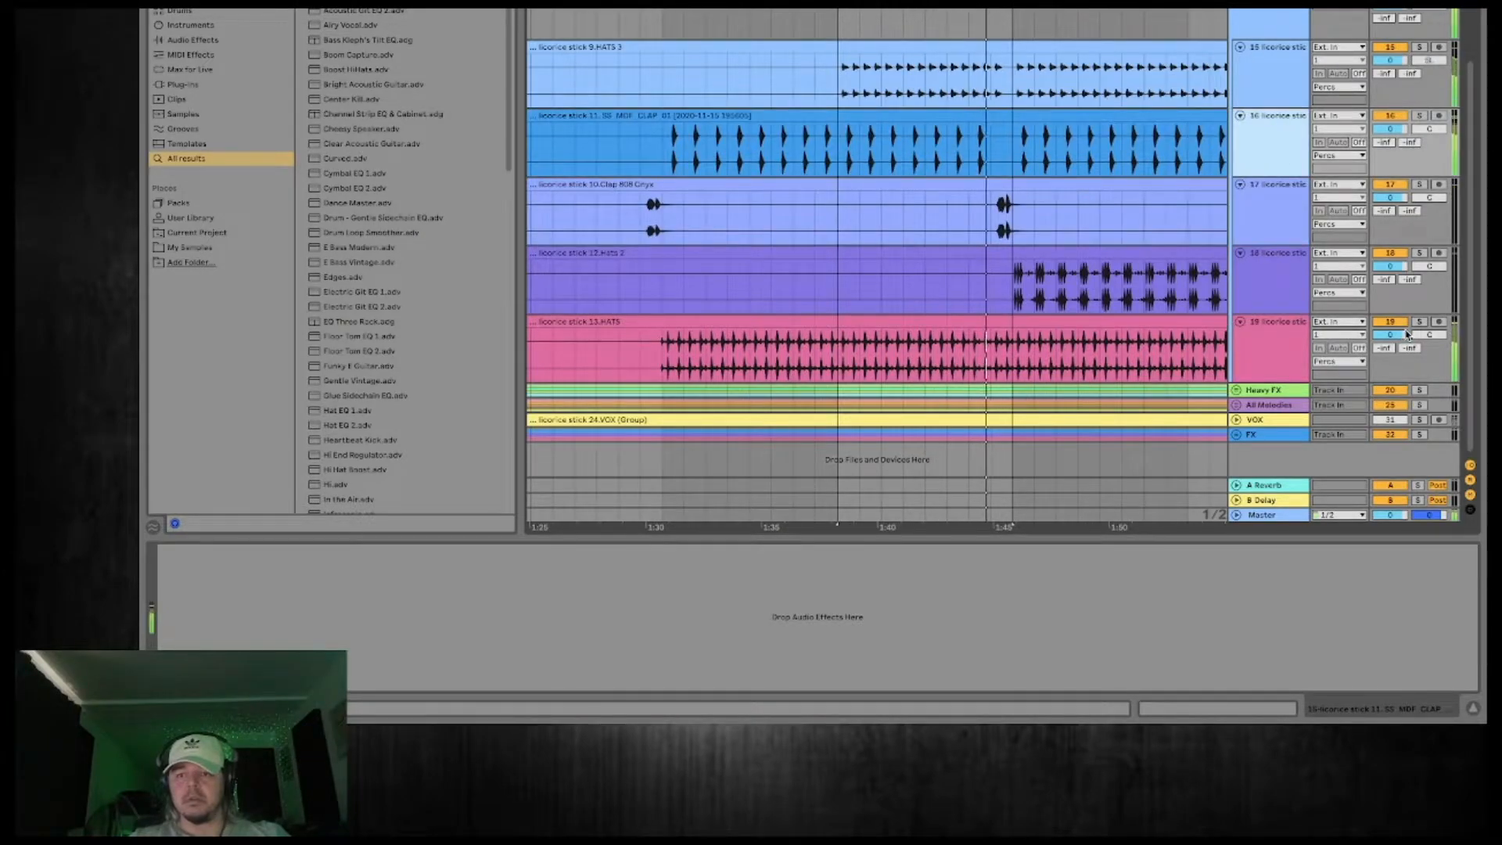
pyautogui.moveTo(1428, 341)
pyautogui.mouseDown()
pyautogui.moveTo(1429, 311)
pyautogui.moveTo(1428, 334)
pyautogui.mouseUp()
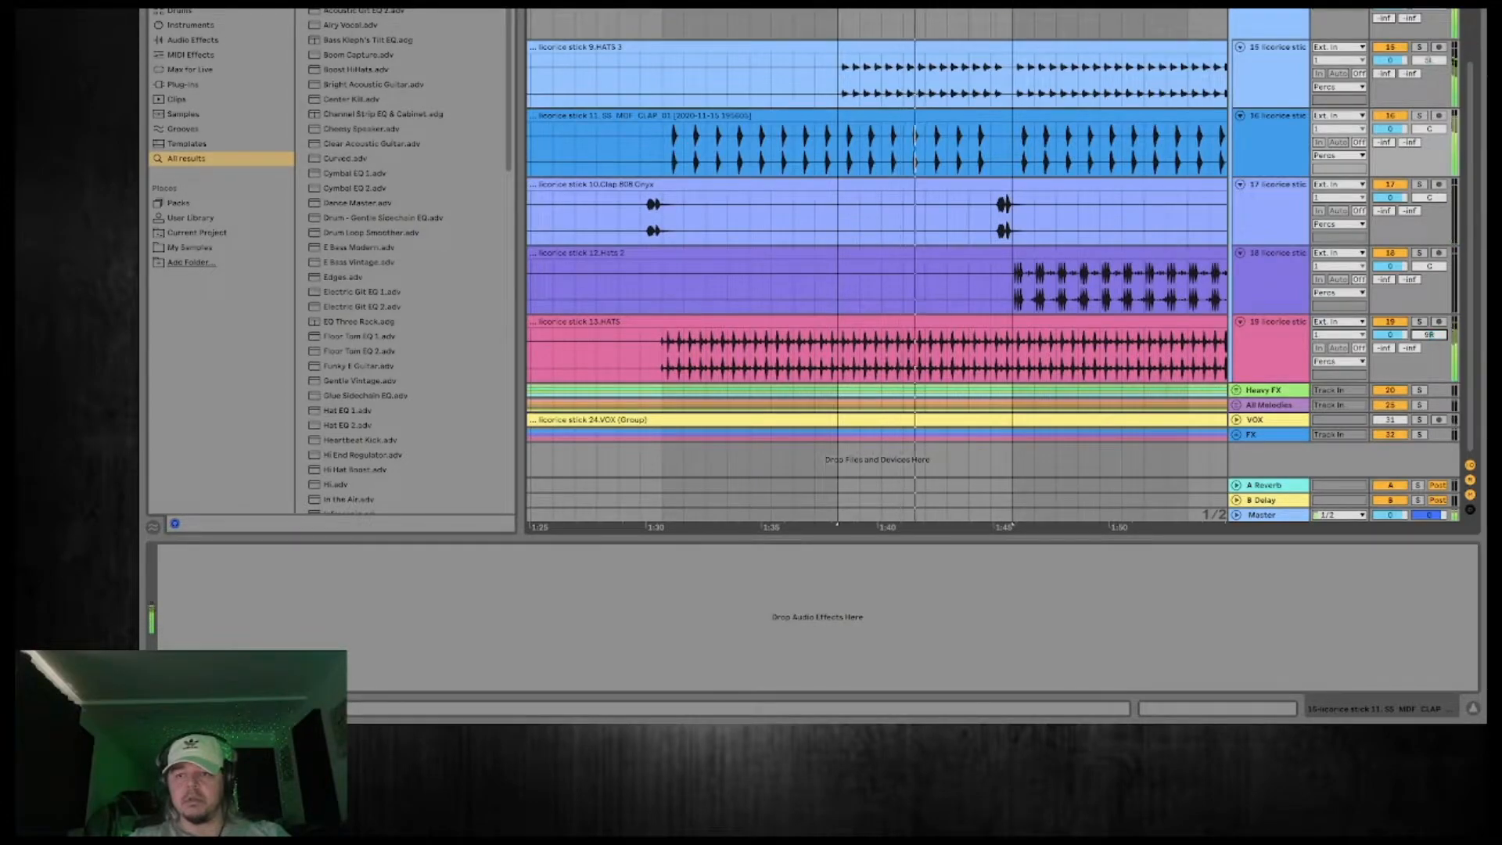
# Loop the four bars starting at about 1:45, where 12.Hats 2 enters, and restart playback there.
pyautogui.click(1267, 25)
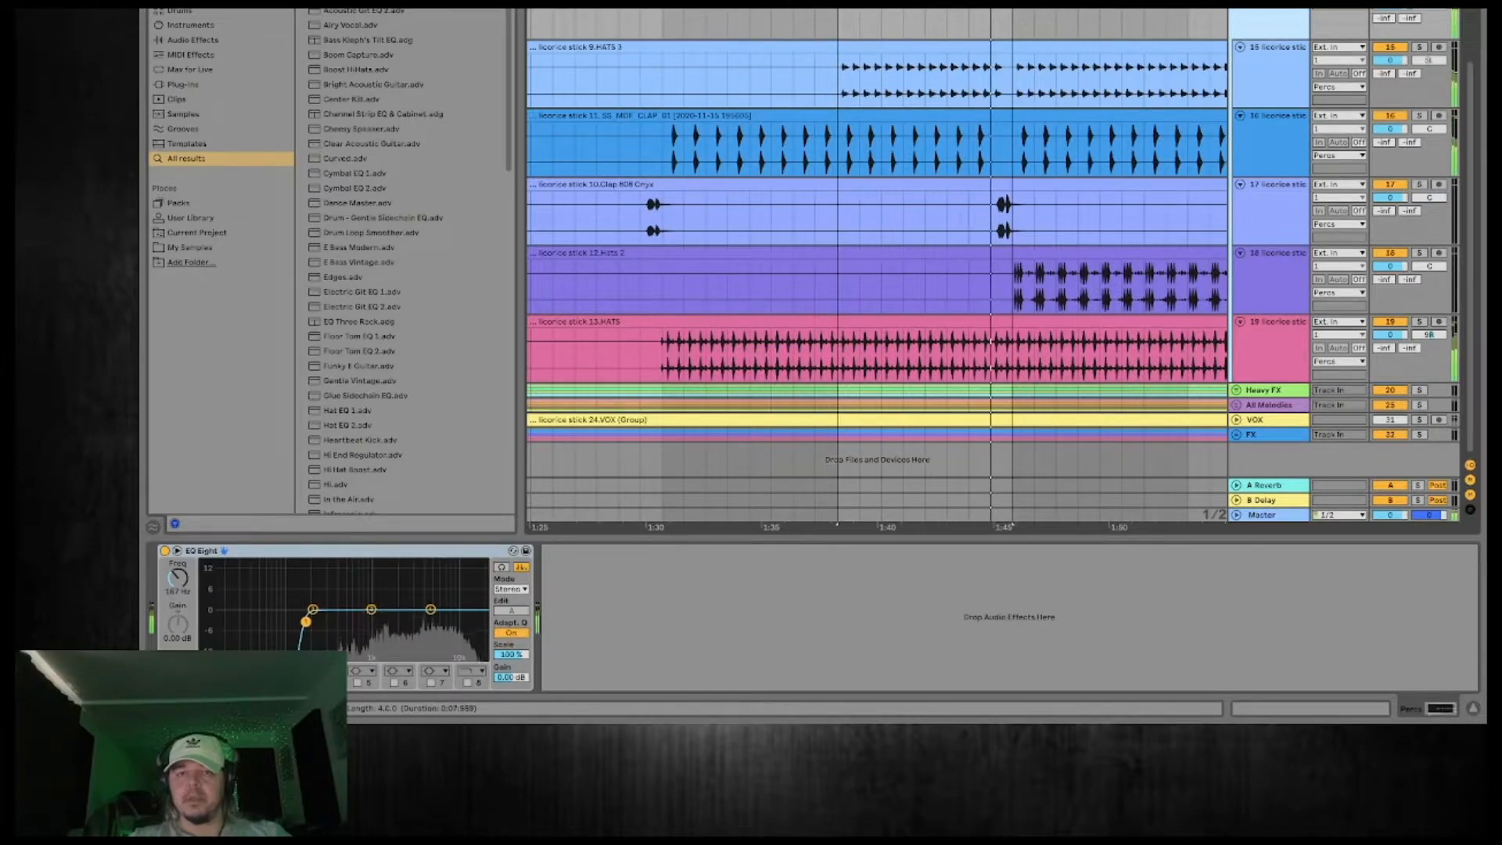
pyautogui.moveTo(1013, 1); pyautogui.dragTo(956, 2)
pyautogui.press('space')
pyautogui.press('space')
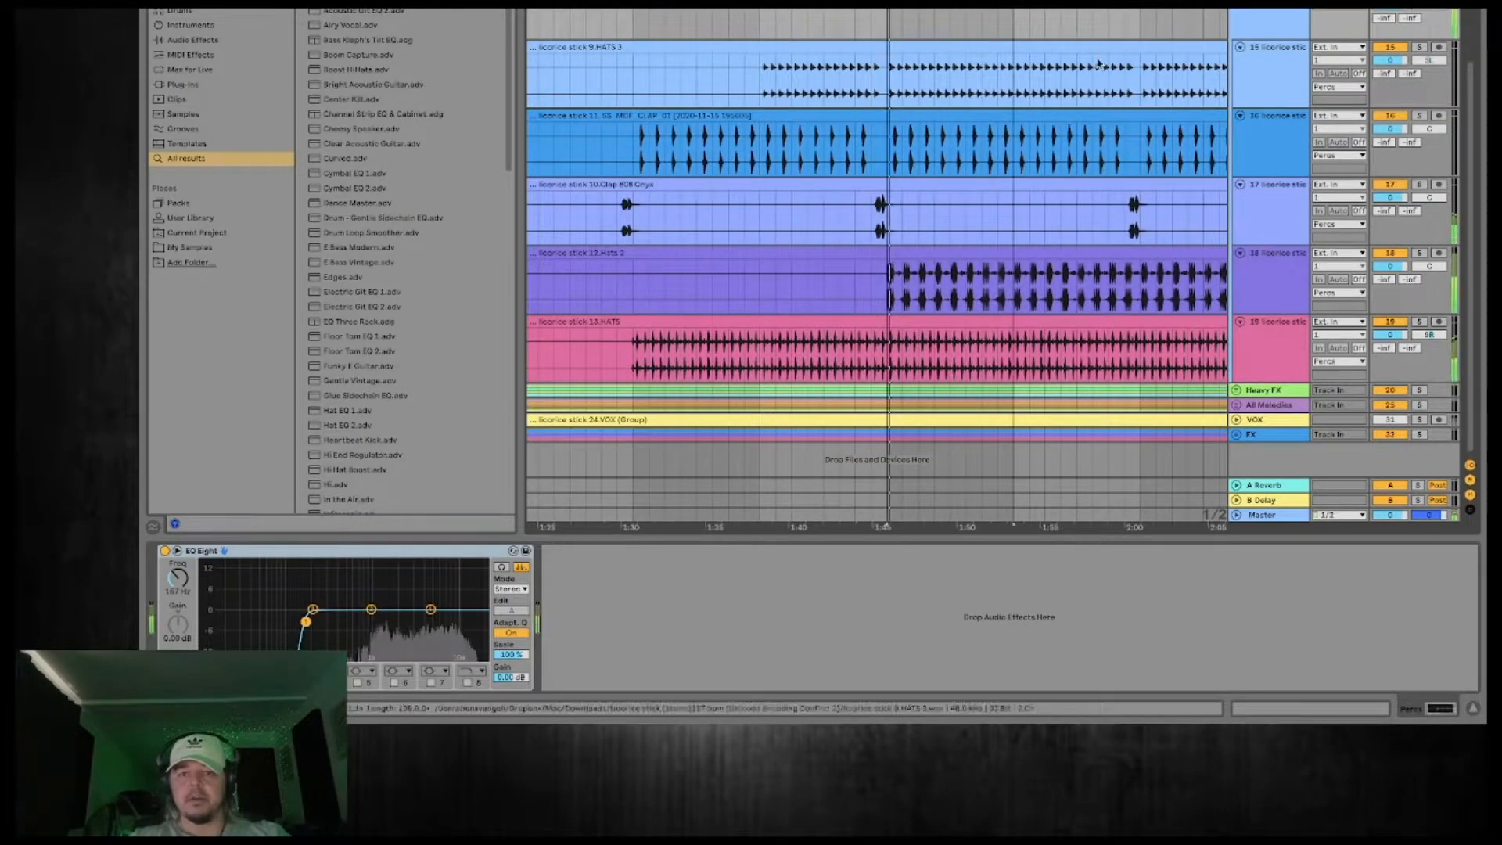
# Listen to the 12.Hats 2 track soloed and back in the percussion mix.
pyautogui.click(1286, 260)
pyautogui.click(1422, 254)
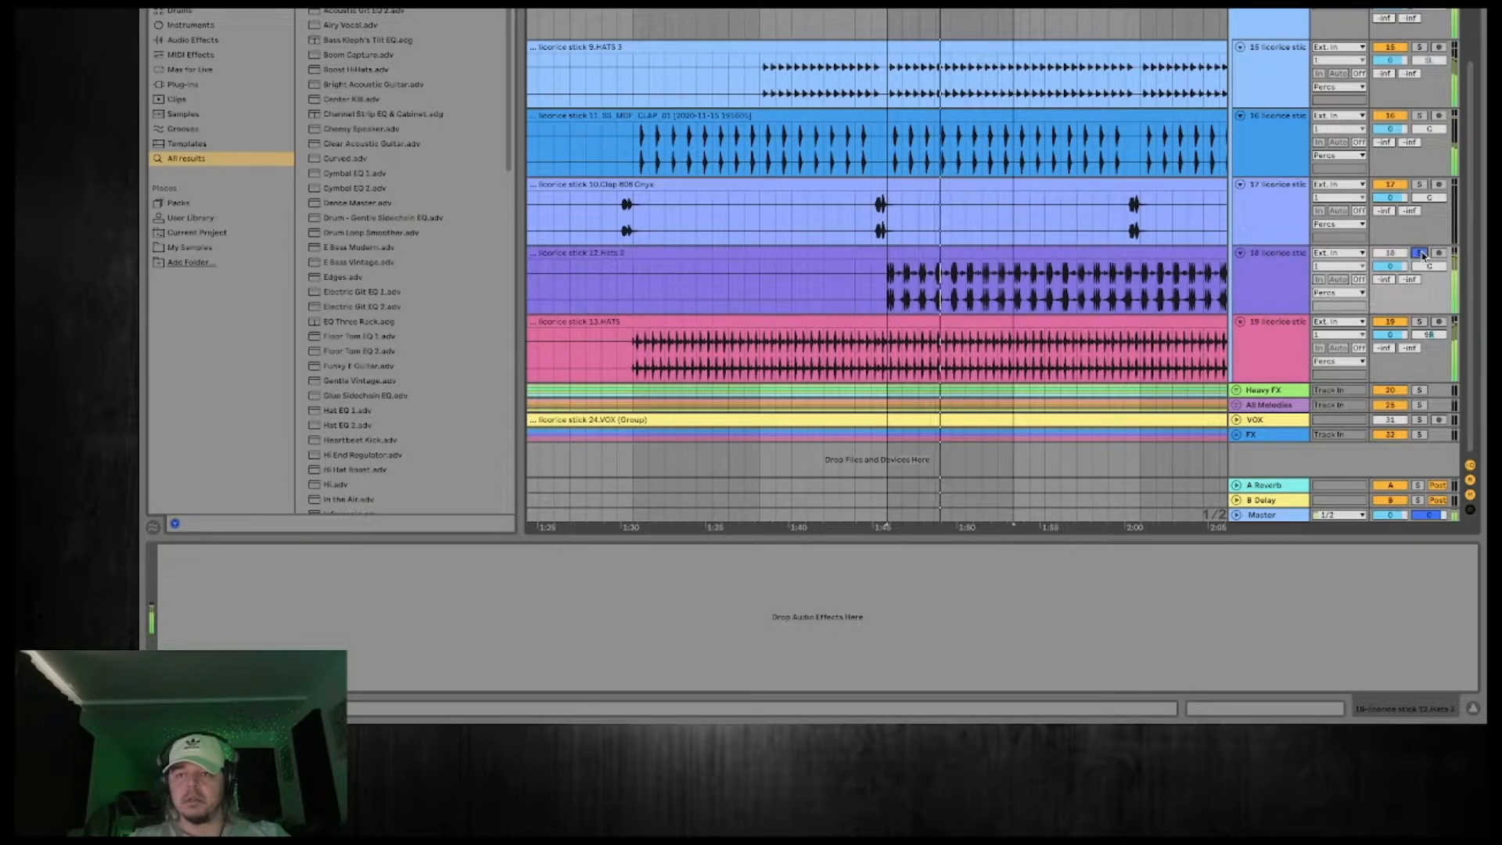
pyautogui.click(1281, 284)
pyautogui.press('space')
pyautogui.click(1124, 276)
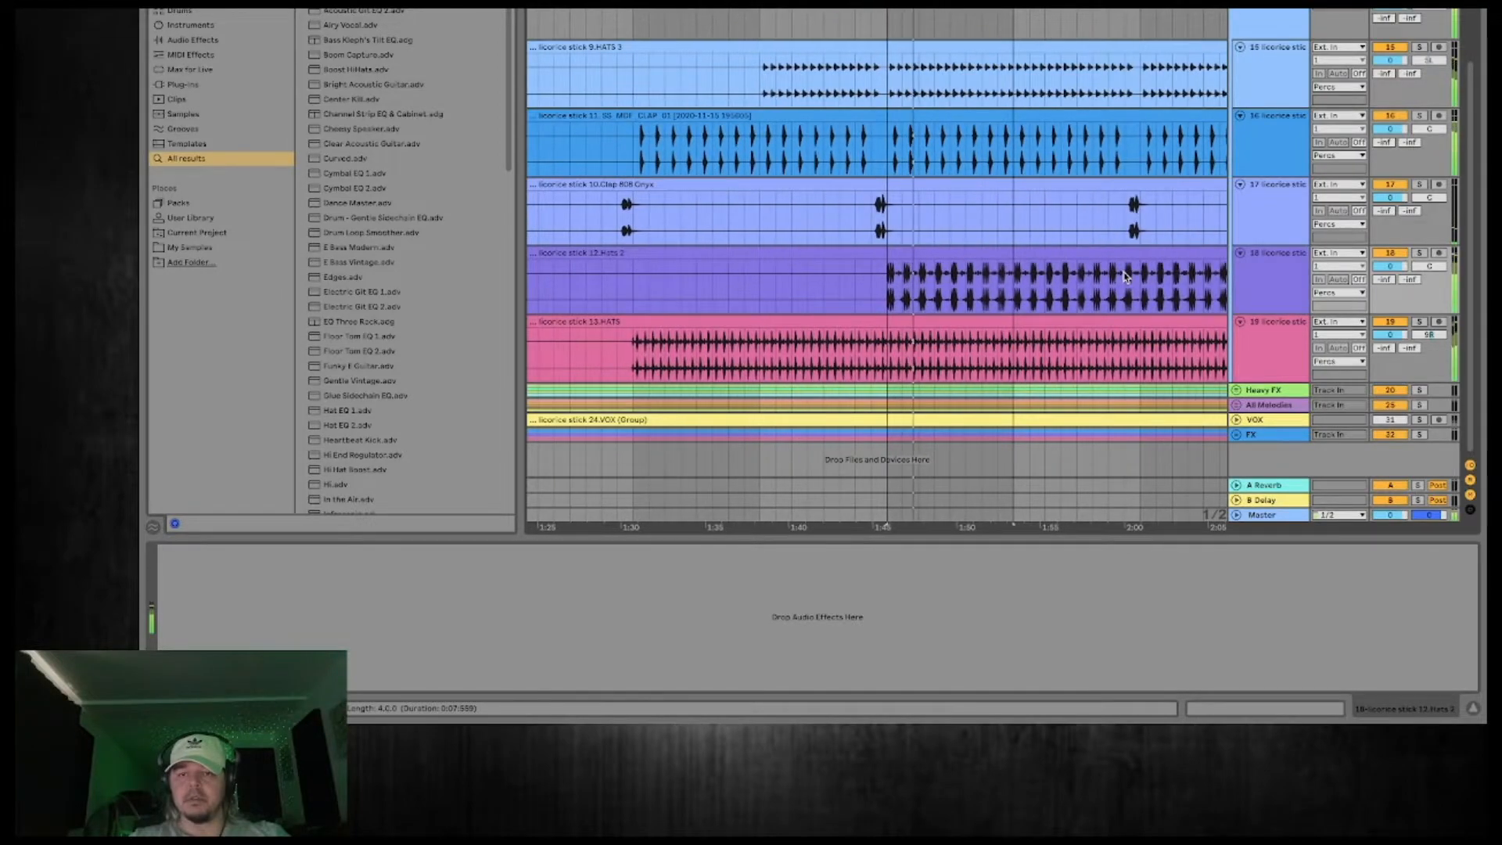
pyautogui.scroll(2, 1125, 276)
pyautogui.scroll(-2, 1125, 271)
# Add a Glue Compressor to the Percs group and lower its threshold to -8.25 dB during playback.
pyautogui.click(1270, 21)
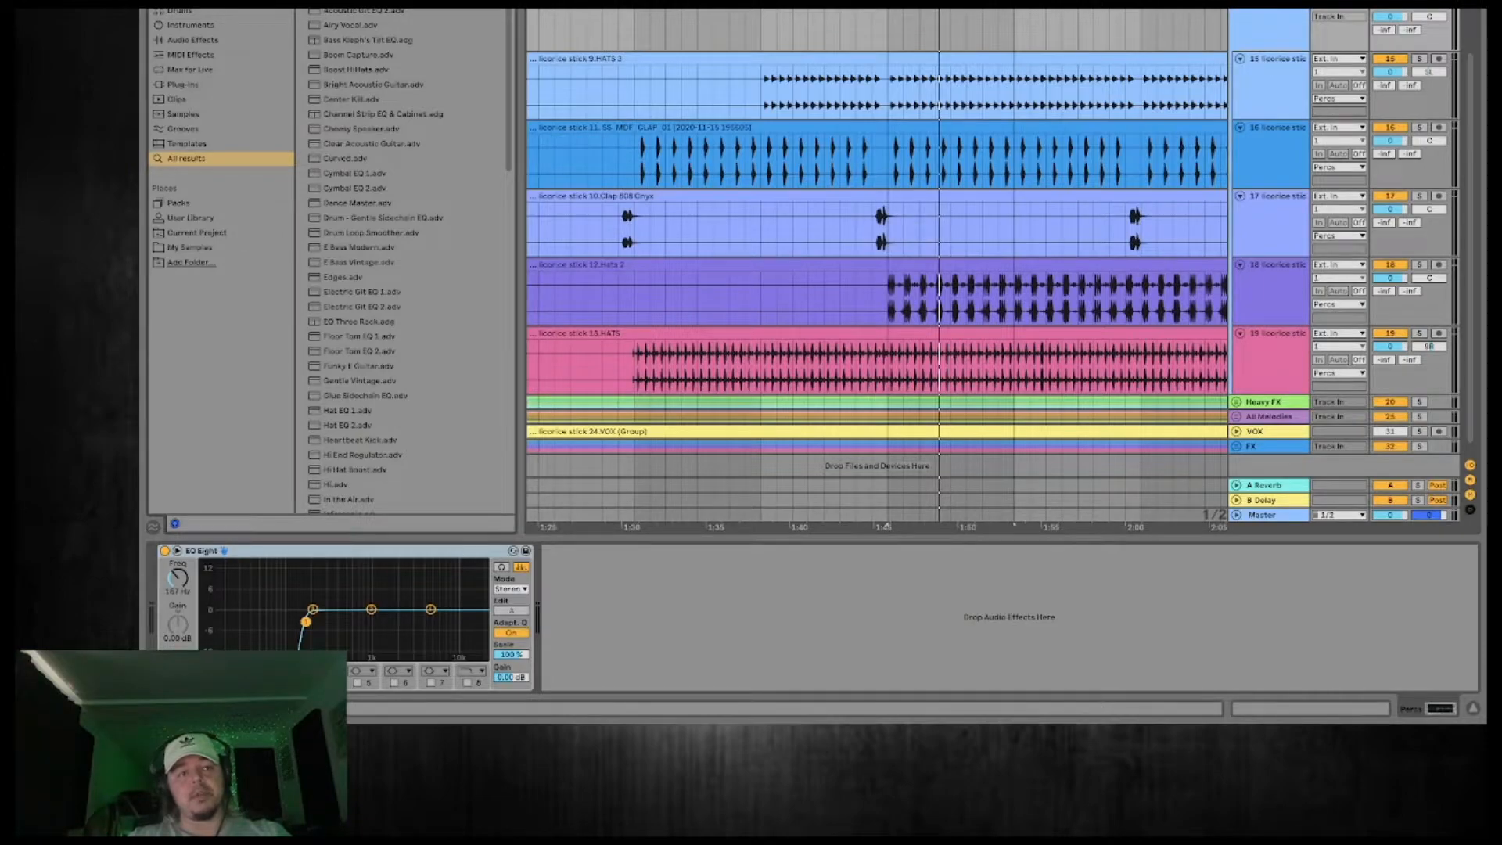
pyautogui.write('glu')
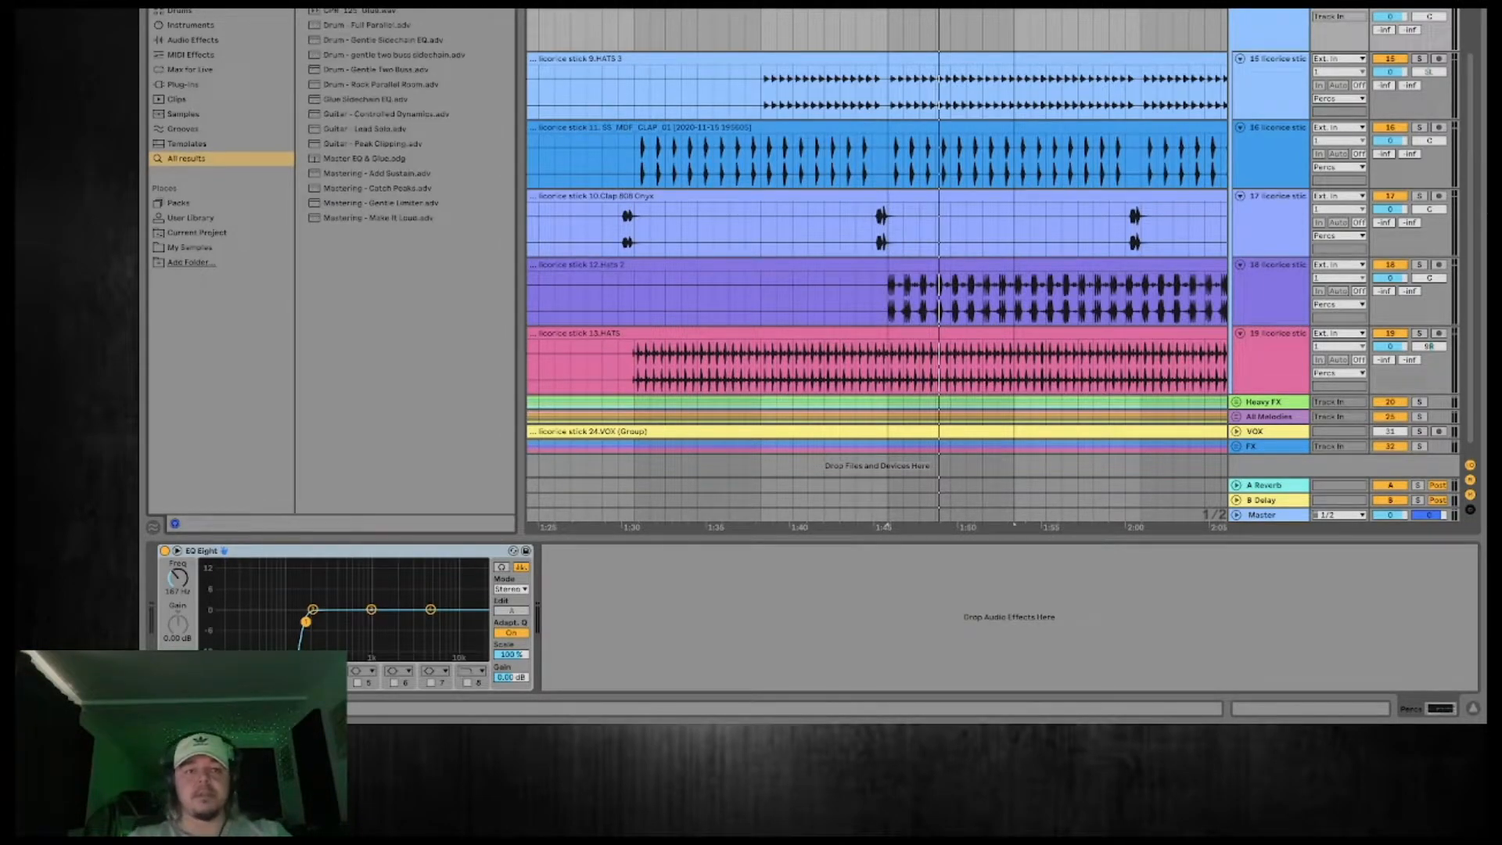
pyautogui.press('Return')
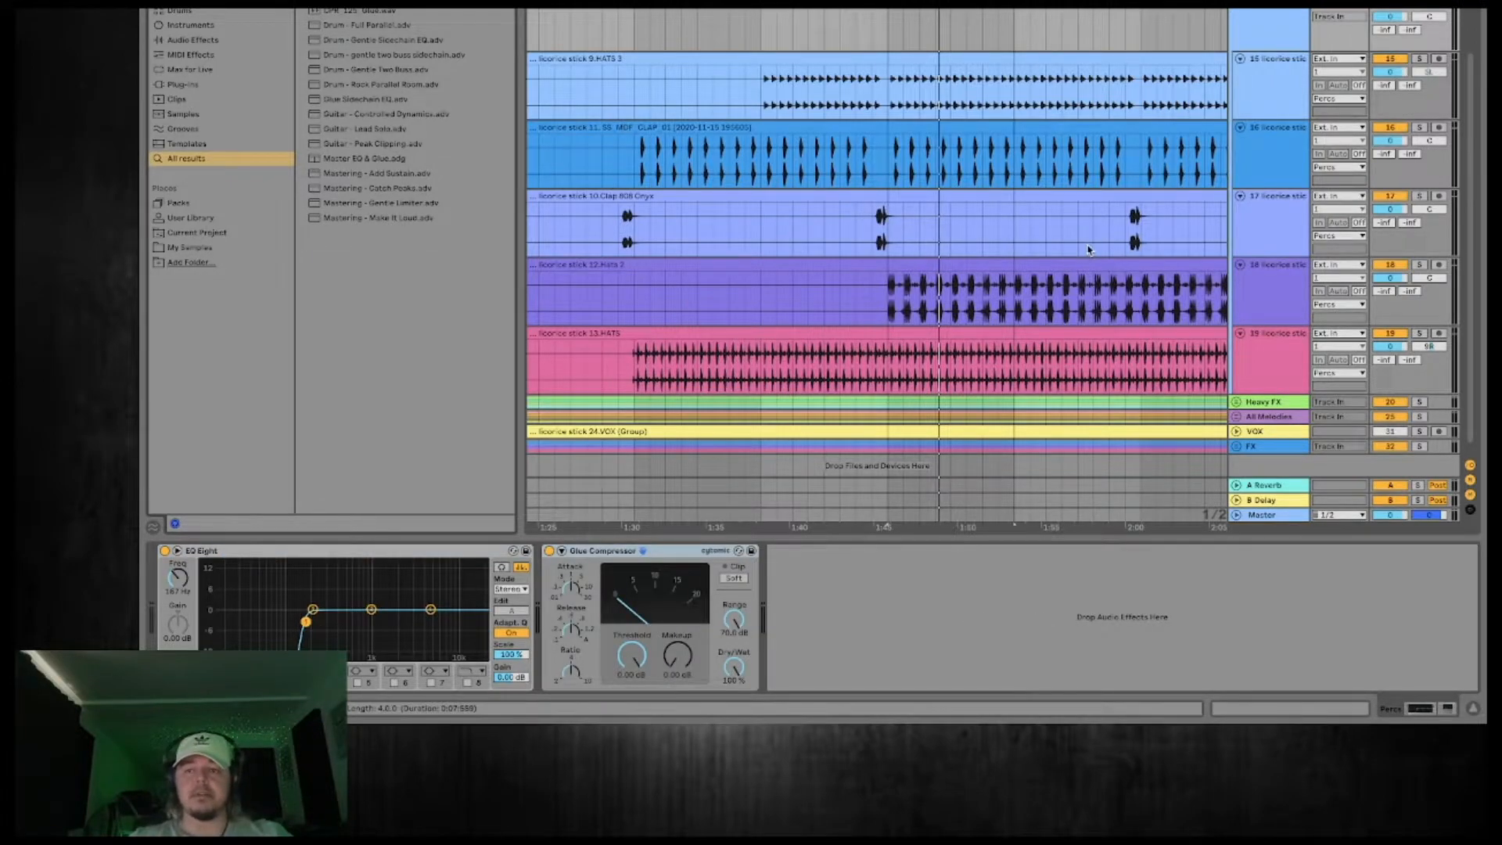
pyautogui.press('space')
pyautogui.moveTo(632, 655)
pyautogui.mouseDown()
pyautogui.moveTo(632, 704)
pyautogui.moveTo(633, 680)
pyautogui.mouseUp()
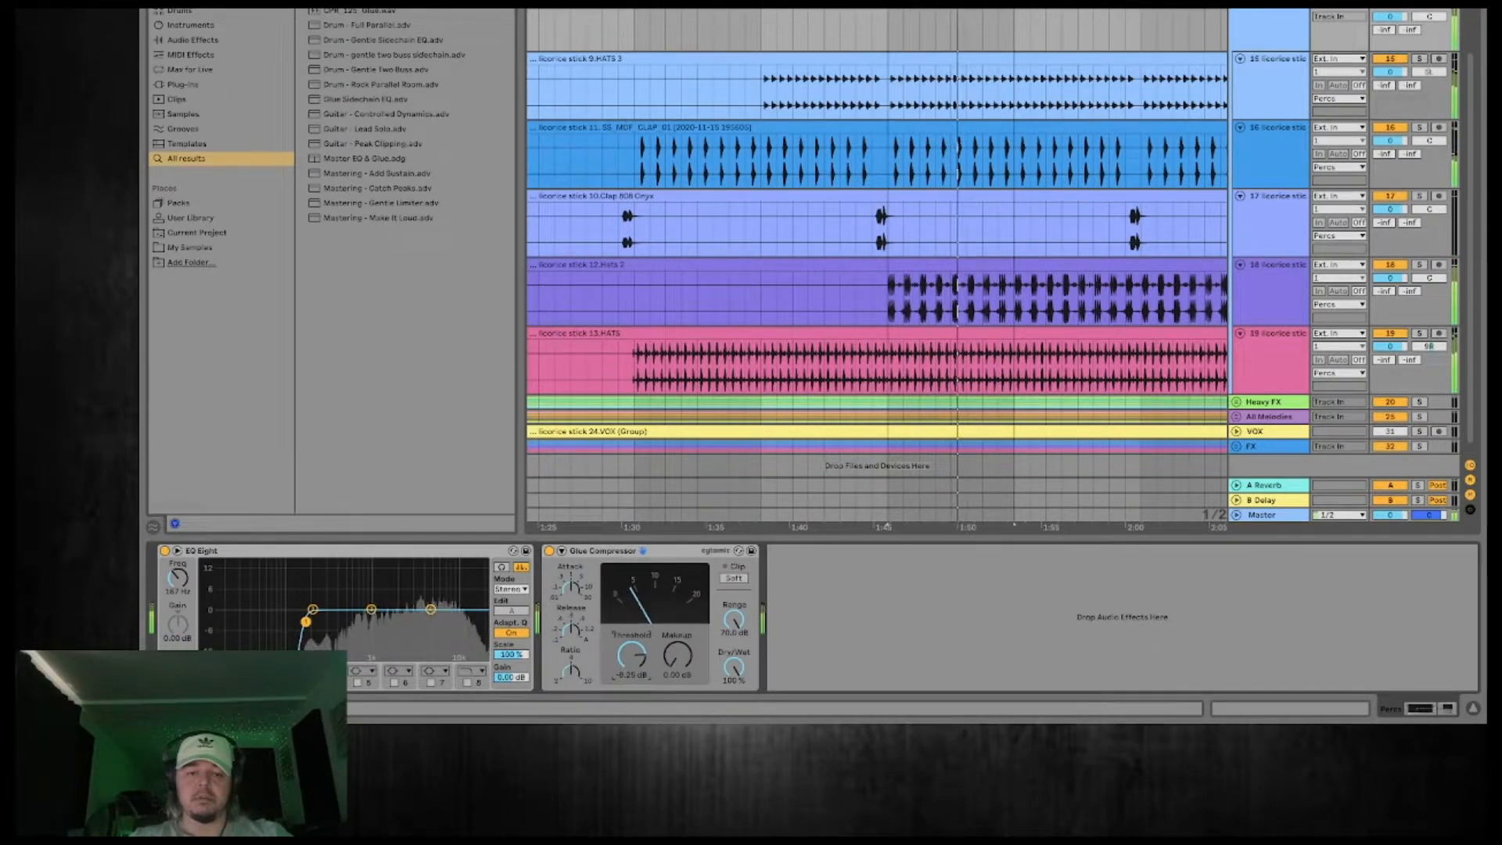
# Bypass the Glue Compressor and make a narrow cut of about 8 dB at 1.82 kHz in the Percs group's EQ Eight.
pyautogui.moveTo(374, 611); pyautogui.dragTo(394, 563)
pyautogui.click(549, 551)
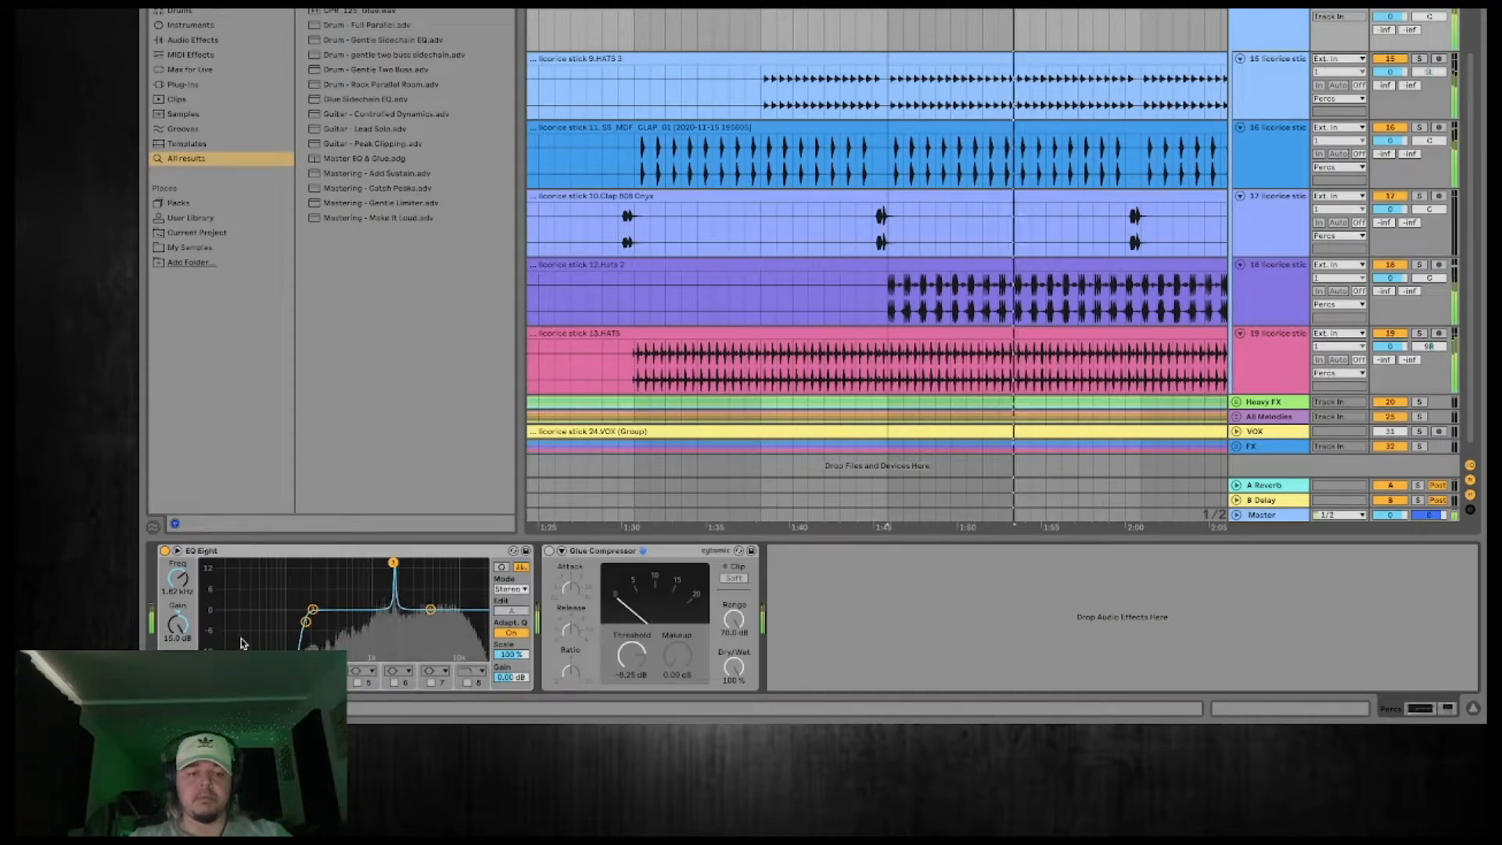
pyautogui.moveTo(178, 624); pyautogui.dragTo(177, 700)
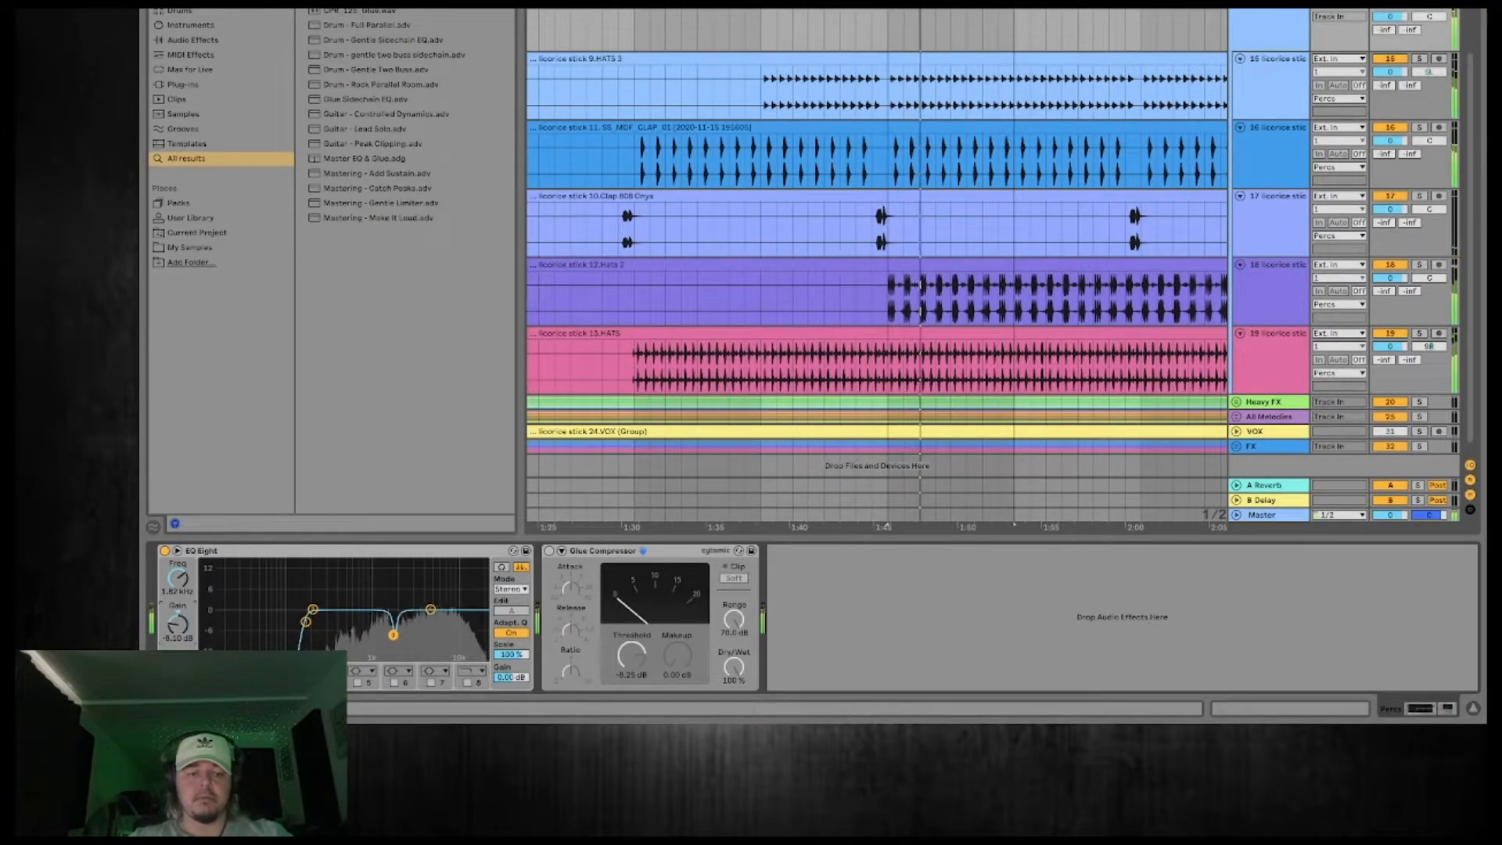
# Sweep a boosted narrow EQ band through the high frequencies and turn it into a 10.7 dB cut at 6.96 kHz.
pyautogui.moveTo(313, 609); pyautogui.dragTo(433, 572)
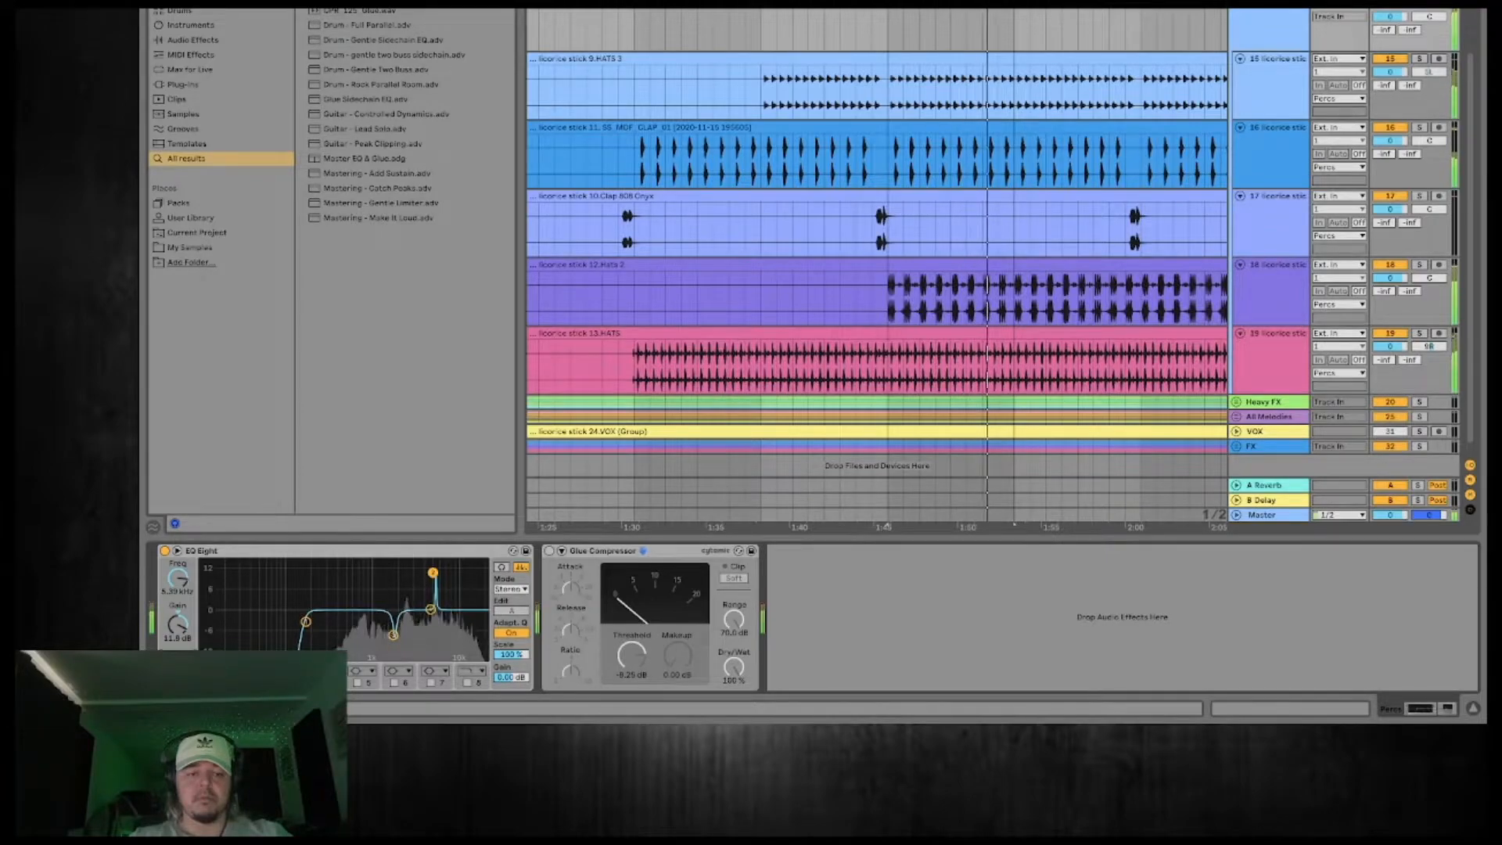
pyautogui.moveTo(422, 562); pyautogui.dragTo(446, 563)
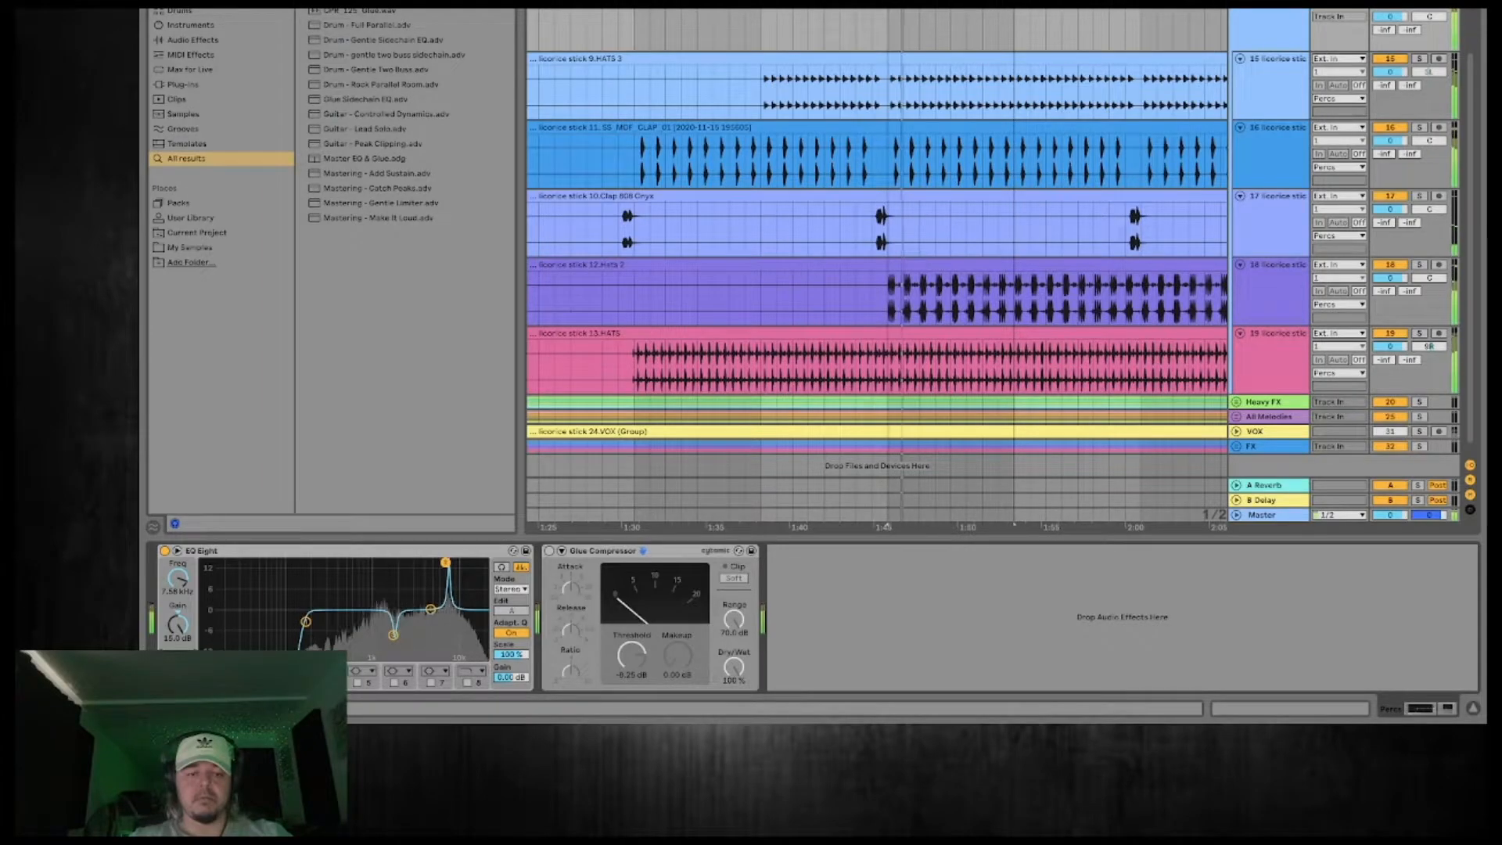
pyautogui.moveTo(445, 562); pyautogui.dragTo(445, 563)
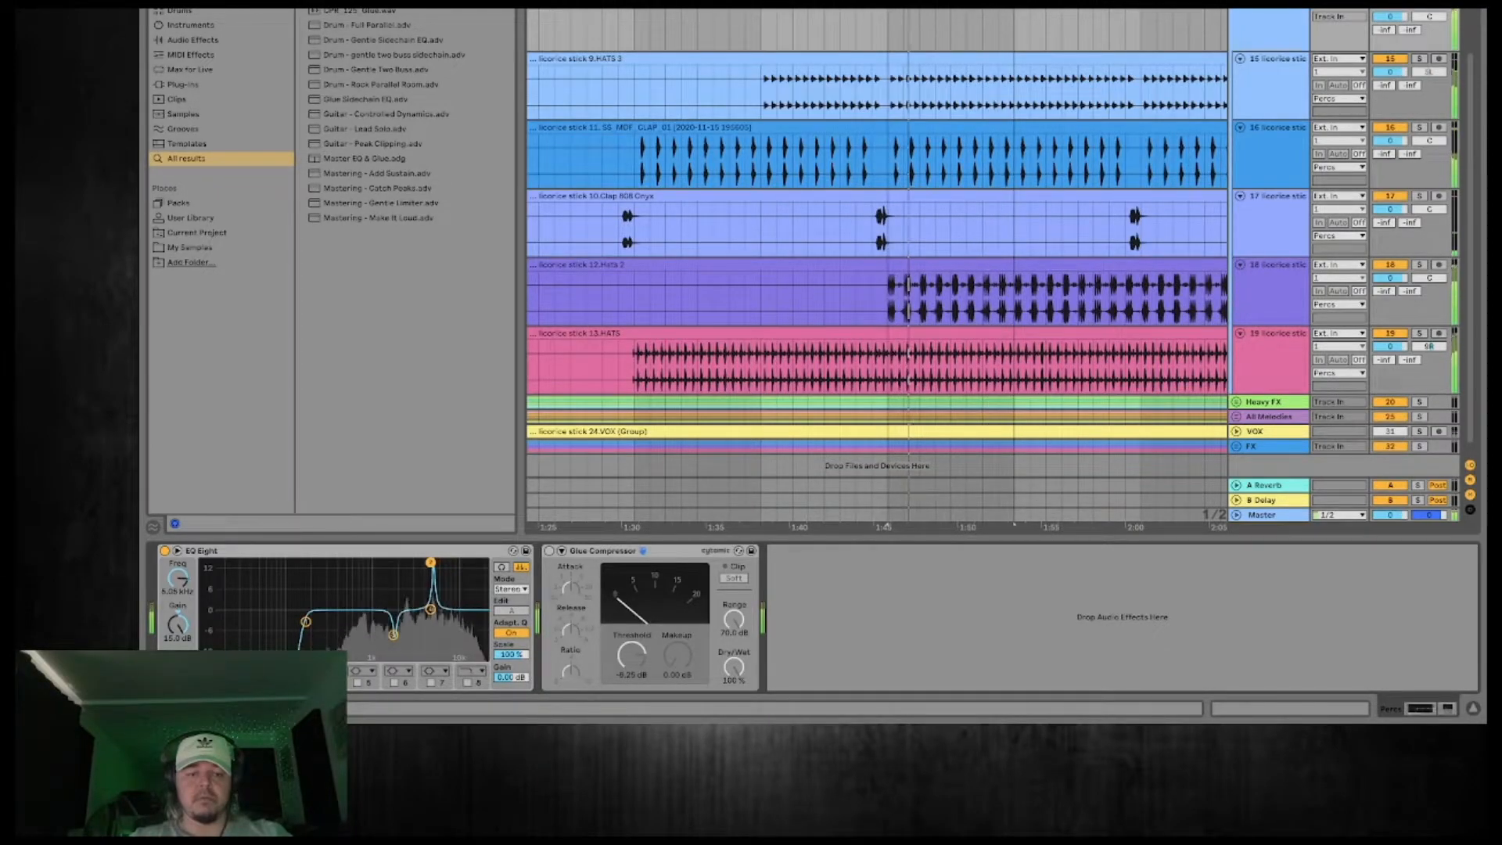
pyautogui.moveTo(440, 562); pyautogui.dragTo(442, 562)
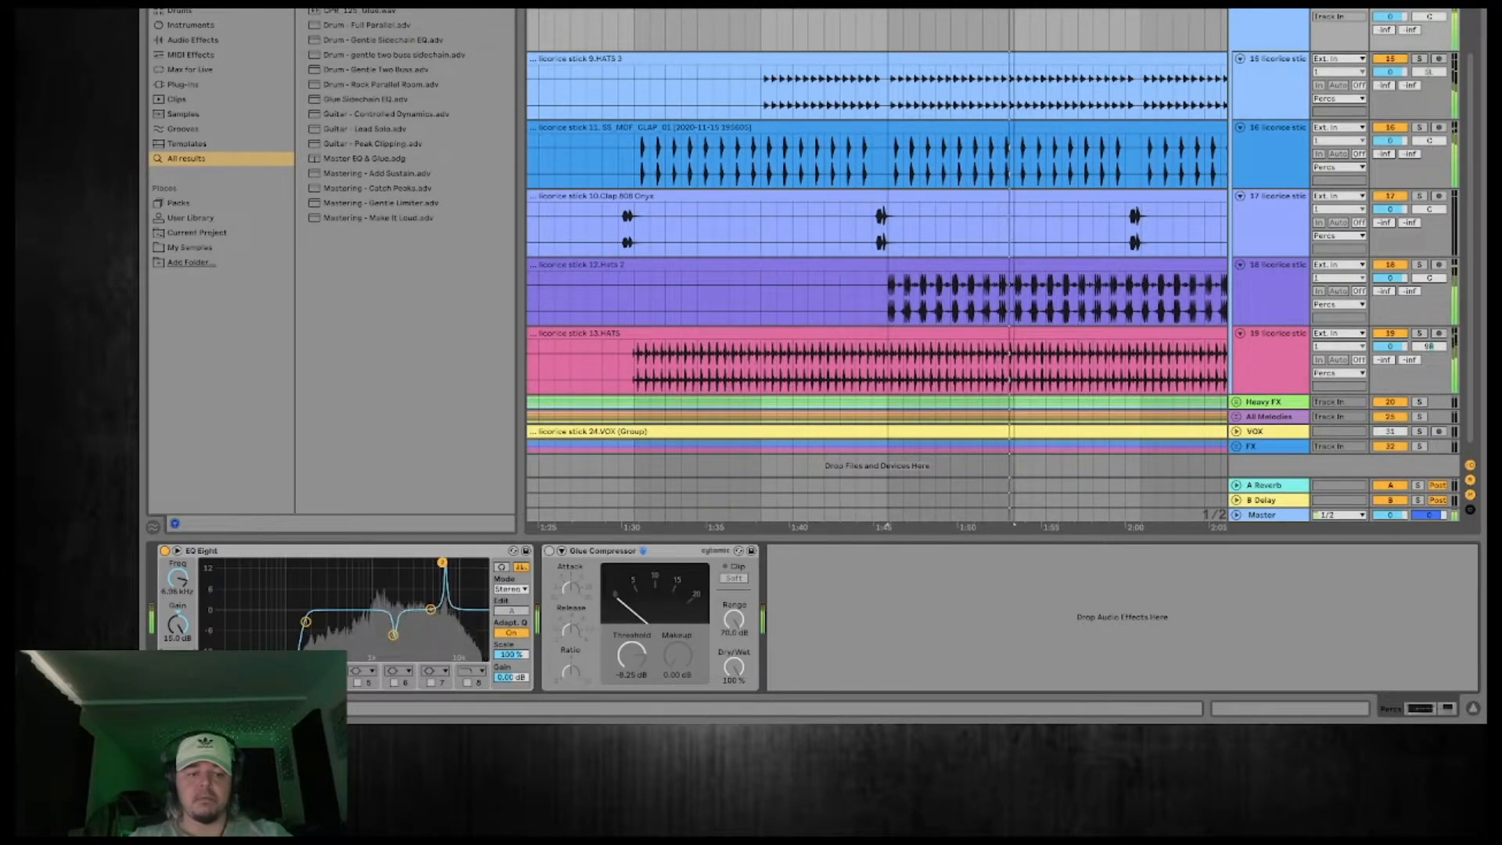
pyautogui.moveTo(442, 567); pyautogui.dragTo(442, 627)
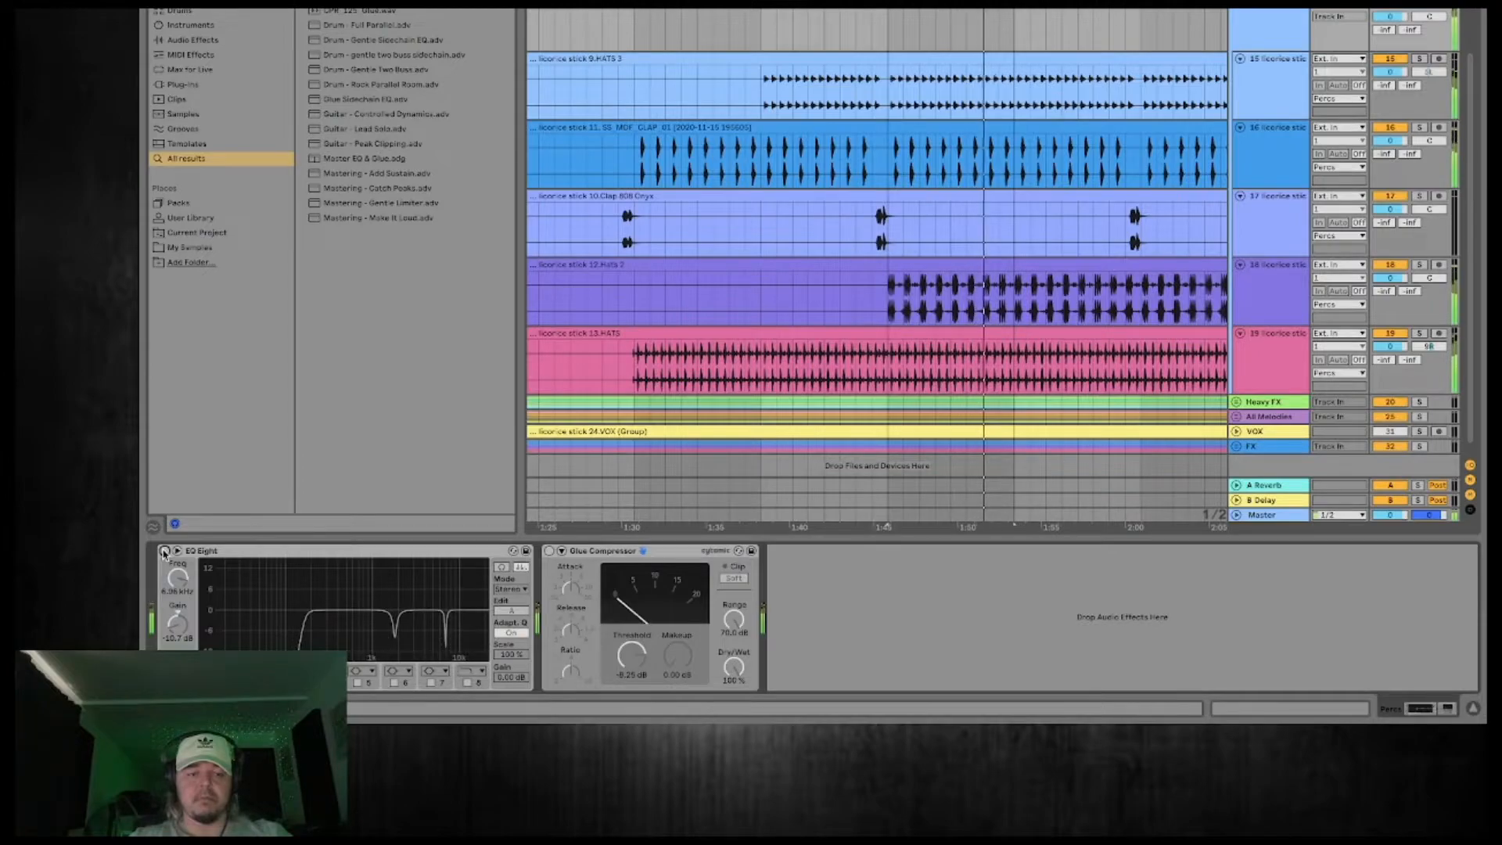
# Re-enable the Percs group's EQ Eight and Glue Compressor.
pyautogui.click(164, 551)
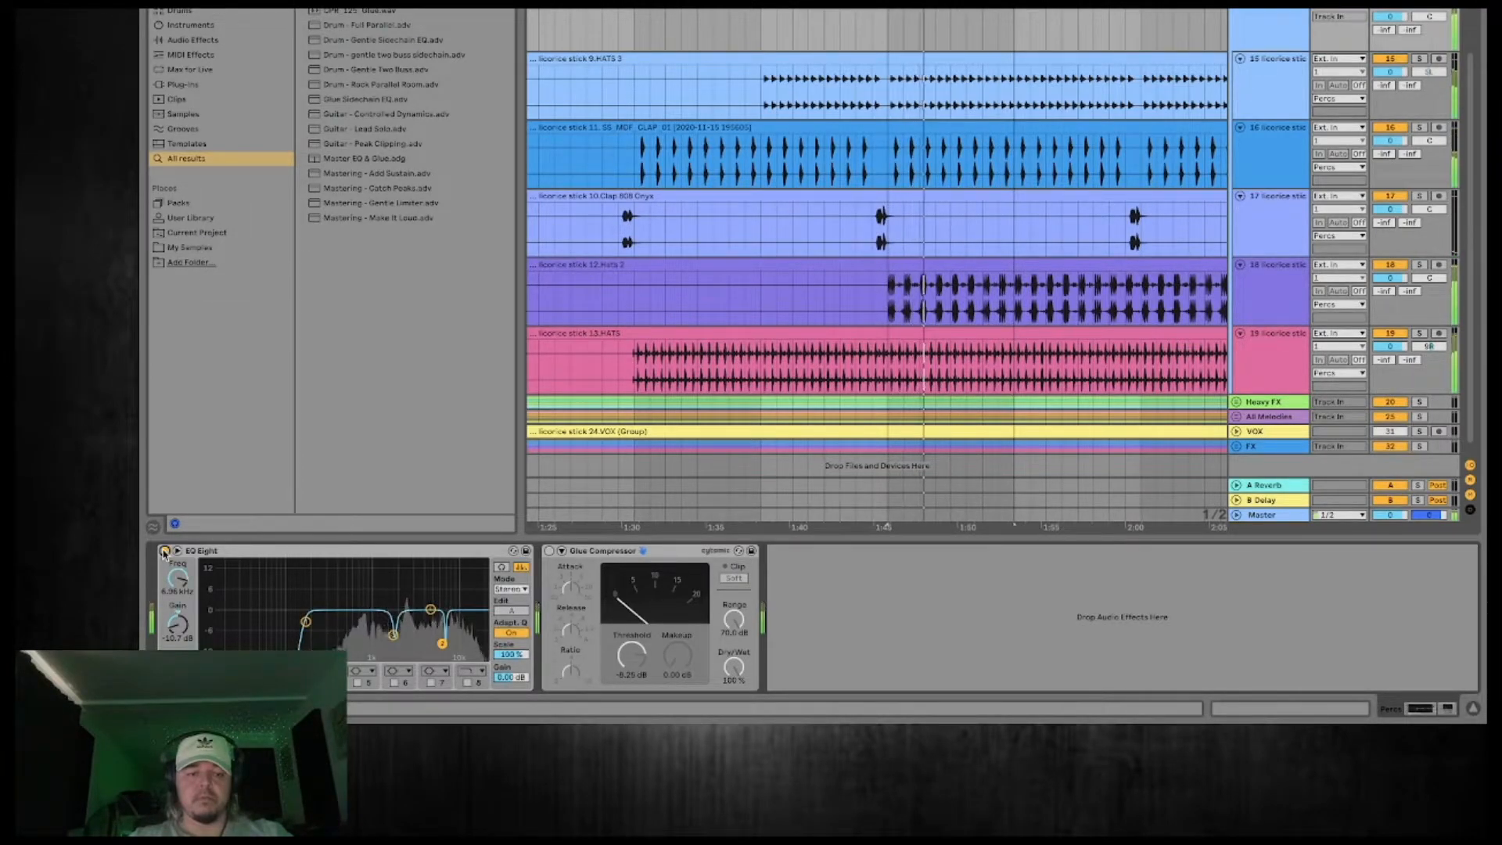
pyautogui.click(551, 551)
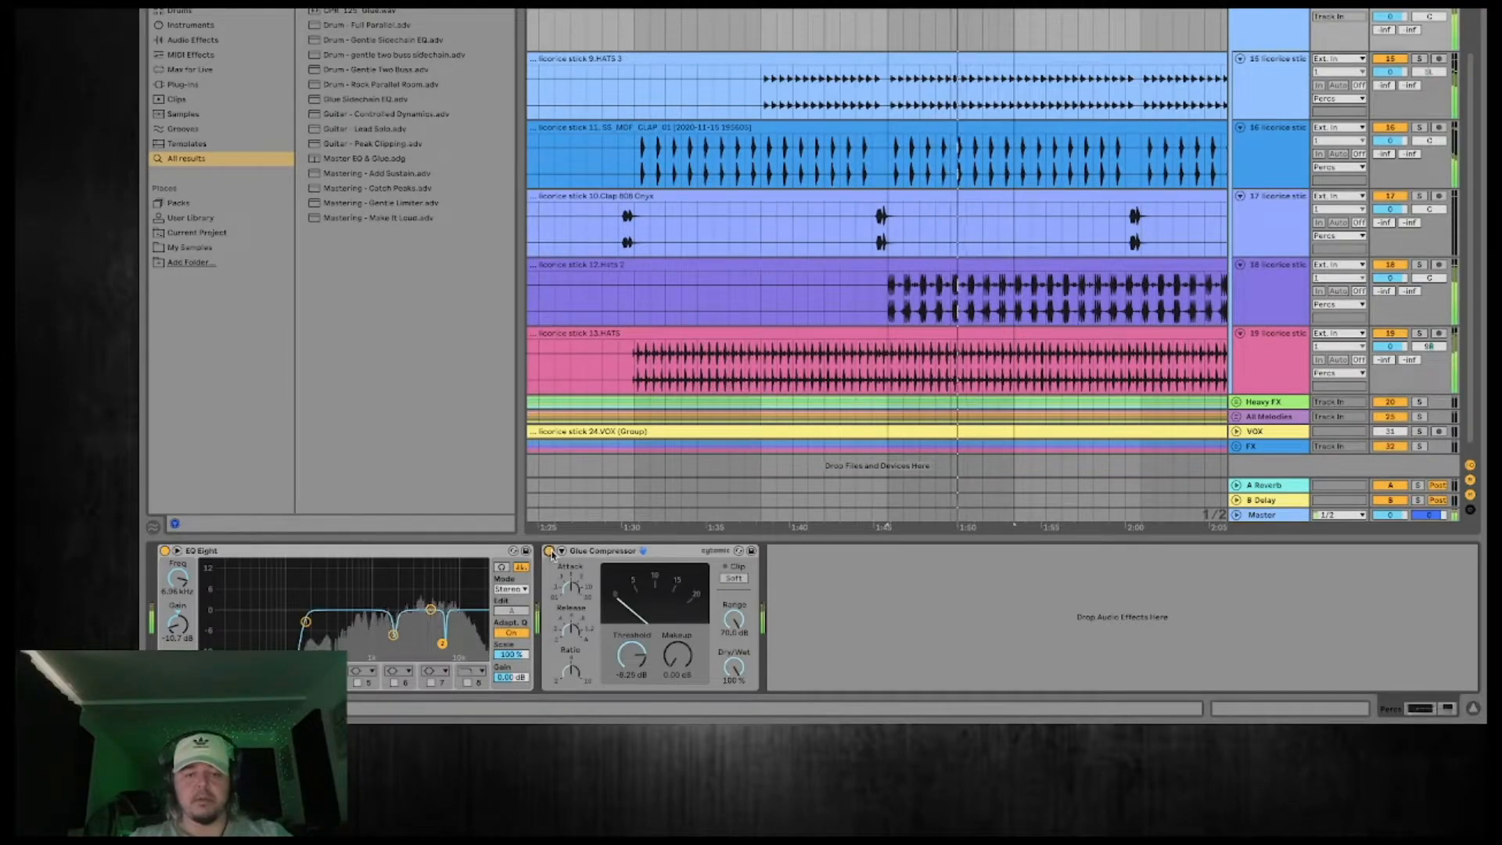
pyautogui.click(682, 661)
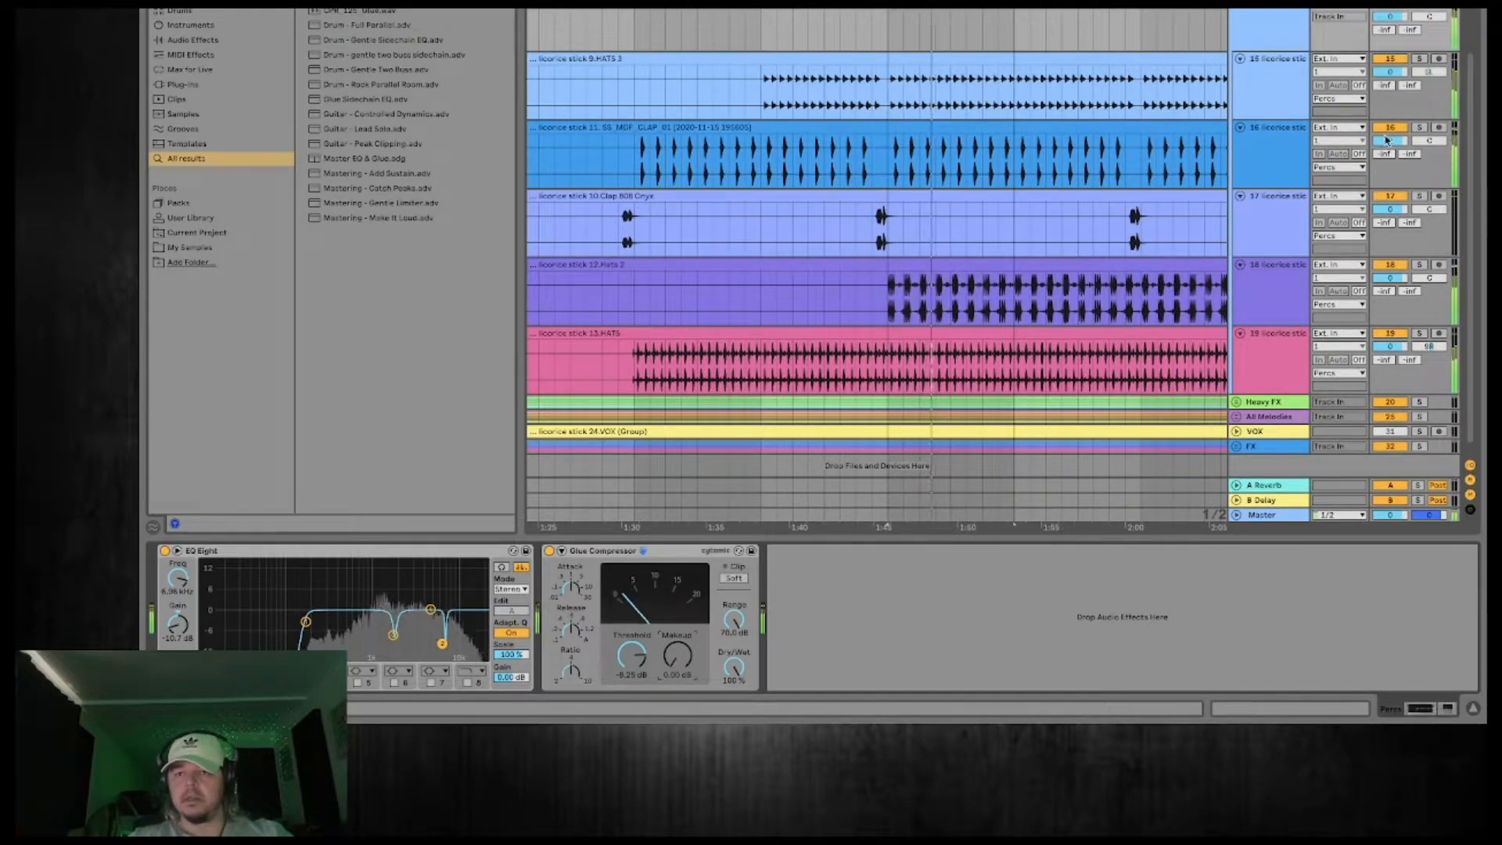
# Set the CLAP_01 track's volume to 2.0 dB and raise the Glue Compressor's makeup gain slightly.
pyautogui.click(1387, 140)
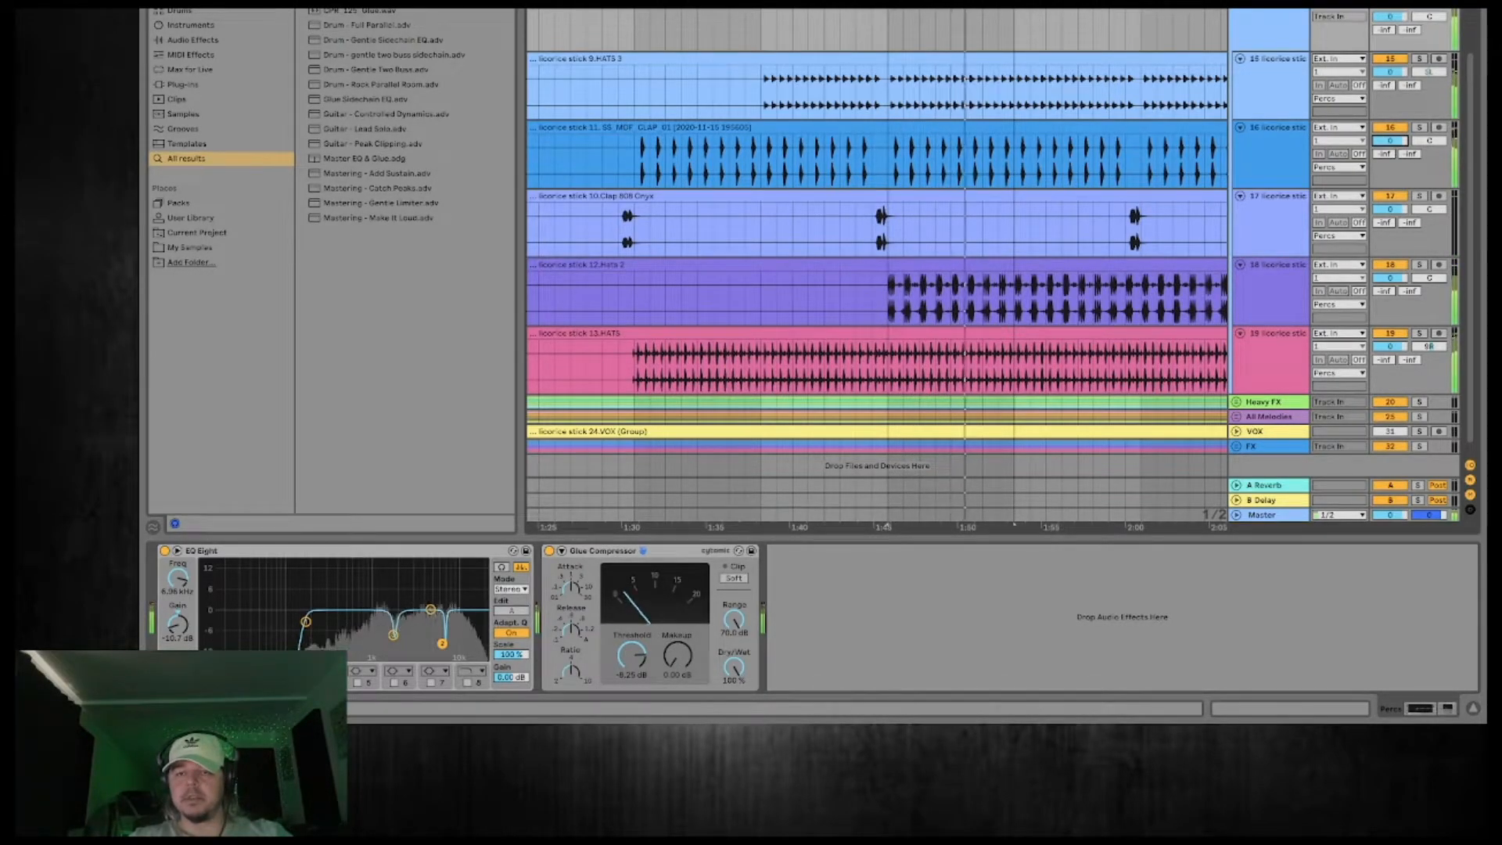
pyautogui.moveTo(1390, 140); pyautogui.dragTo(1390, 153)
pyautogui.click(1391, 129)
pyautogui.click(1391, 129)
pyautogui.moveTo(1390, 141); pyautogui.dragTo(1390, 140)
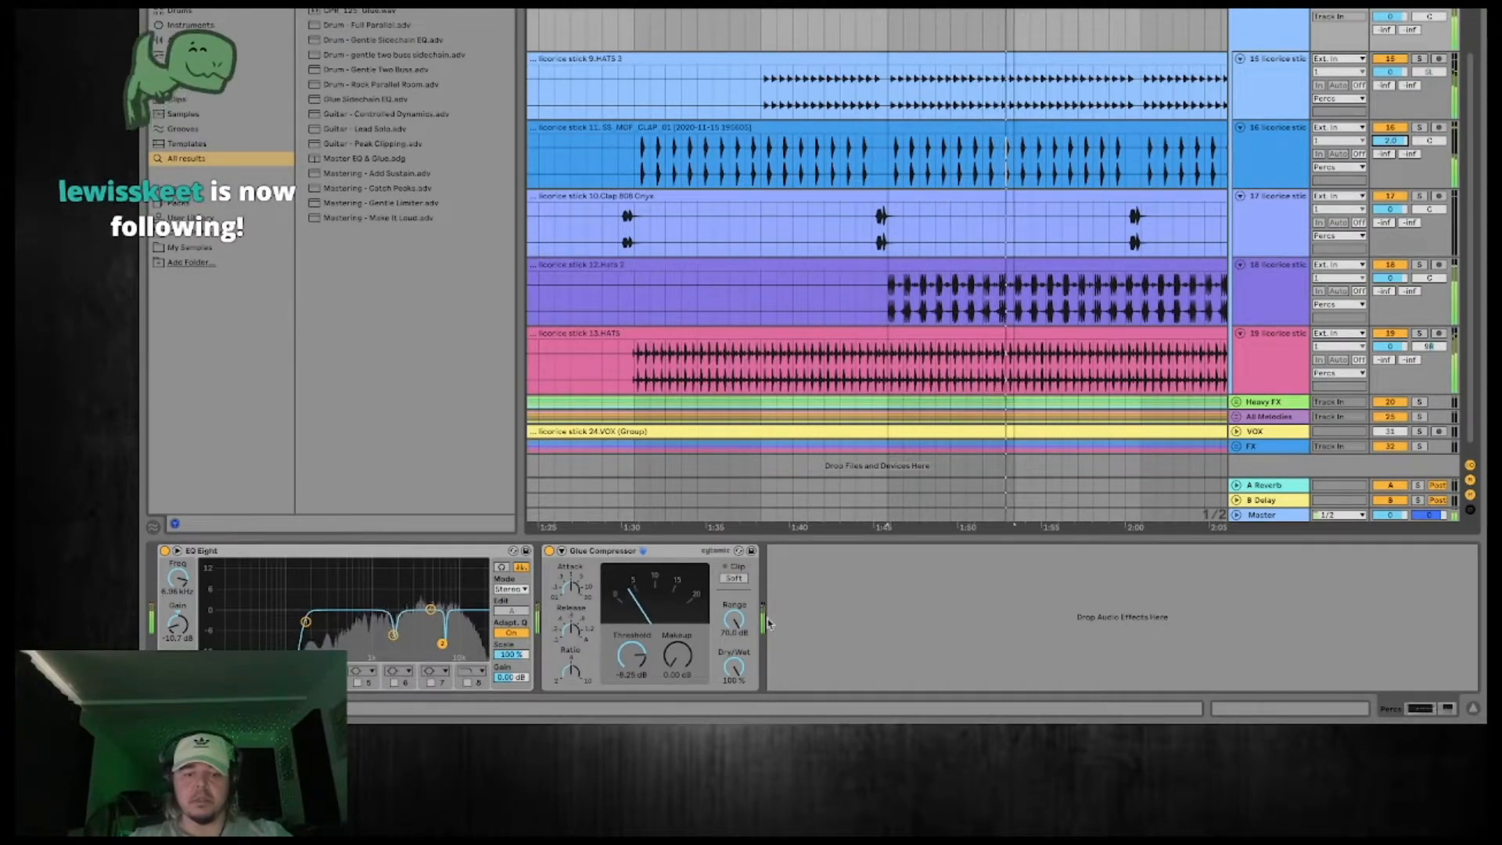
pyautogui.moveTo(677, 656); pyautogui.dragTo(678, 642)
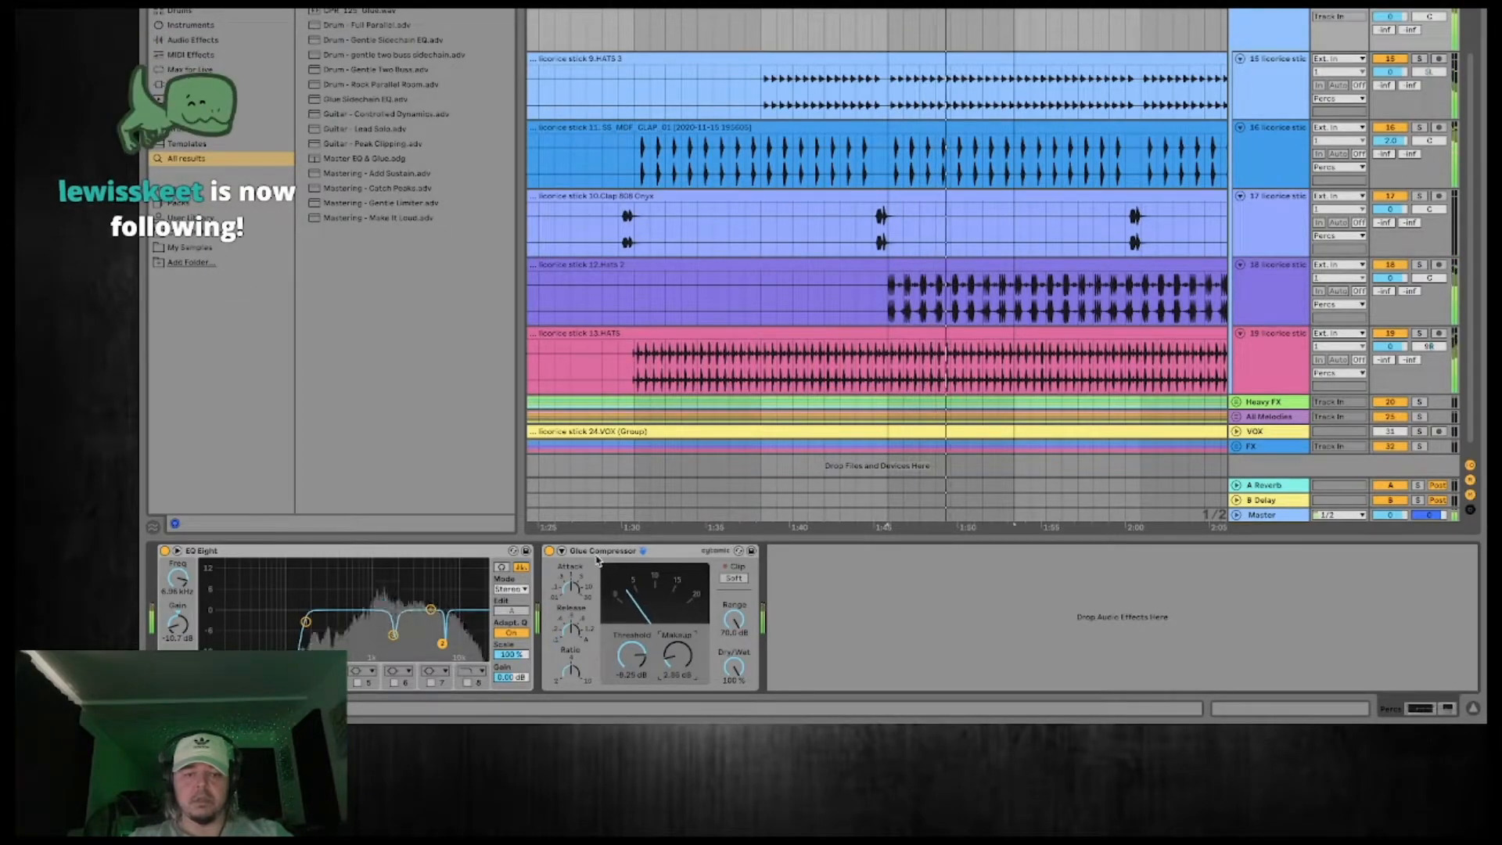
# Group the EQ Eight and Glue Compressor into one rack and compare the percussion with the rack off and on.
pyautogui.click(449, 554)
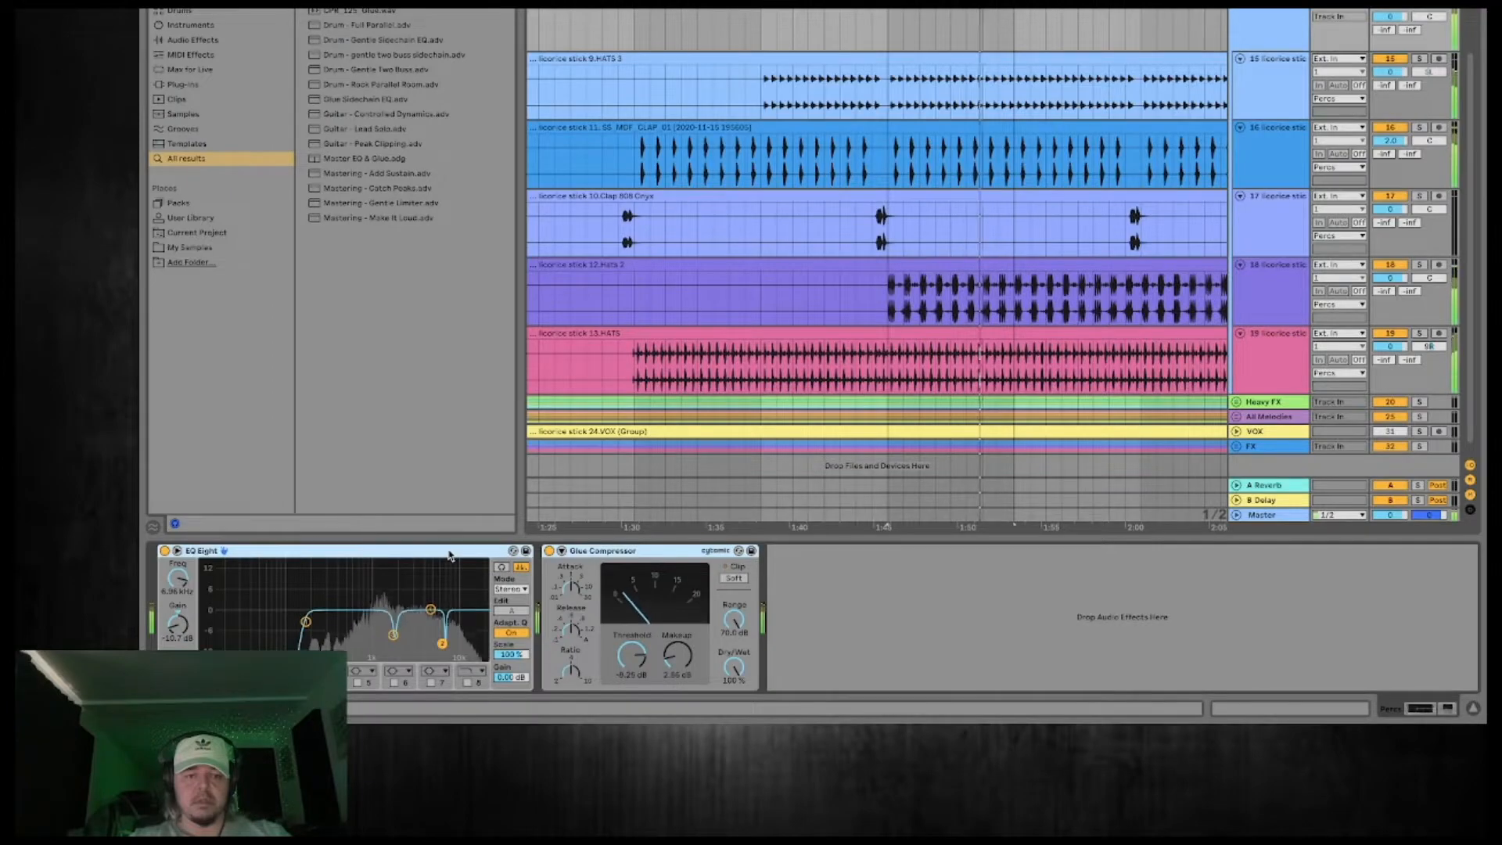
pyautogui.rightClick(451, 555)
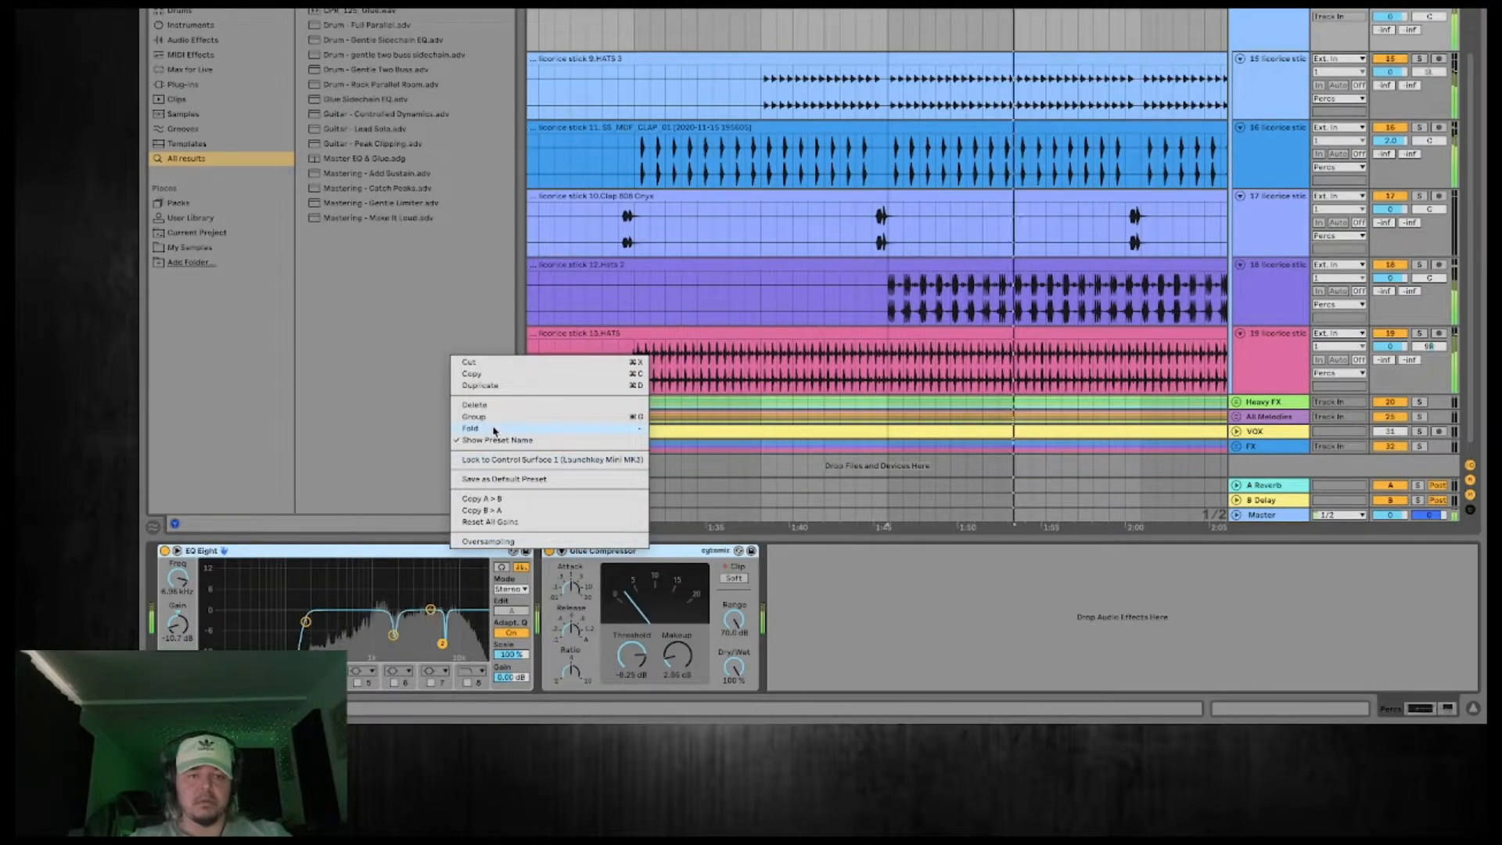
pyautogui.click(492, 461)
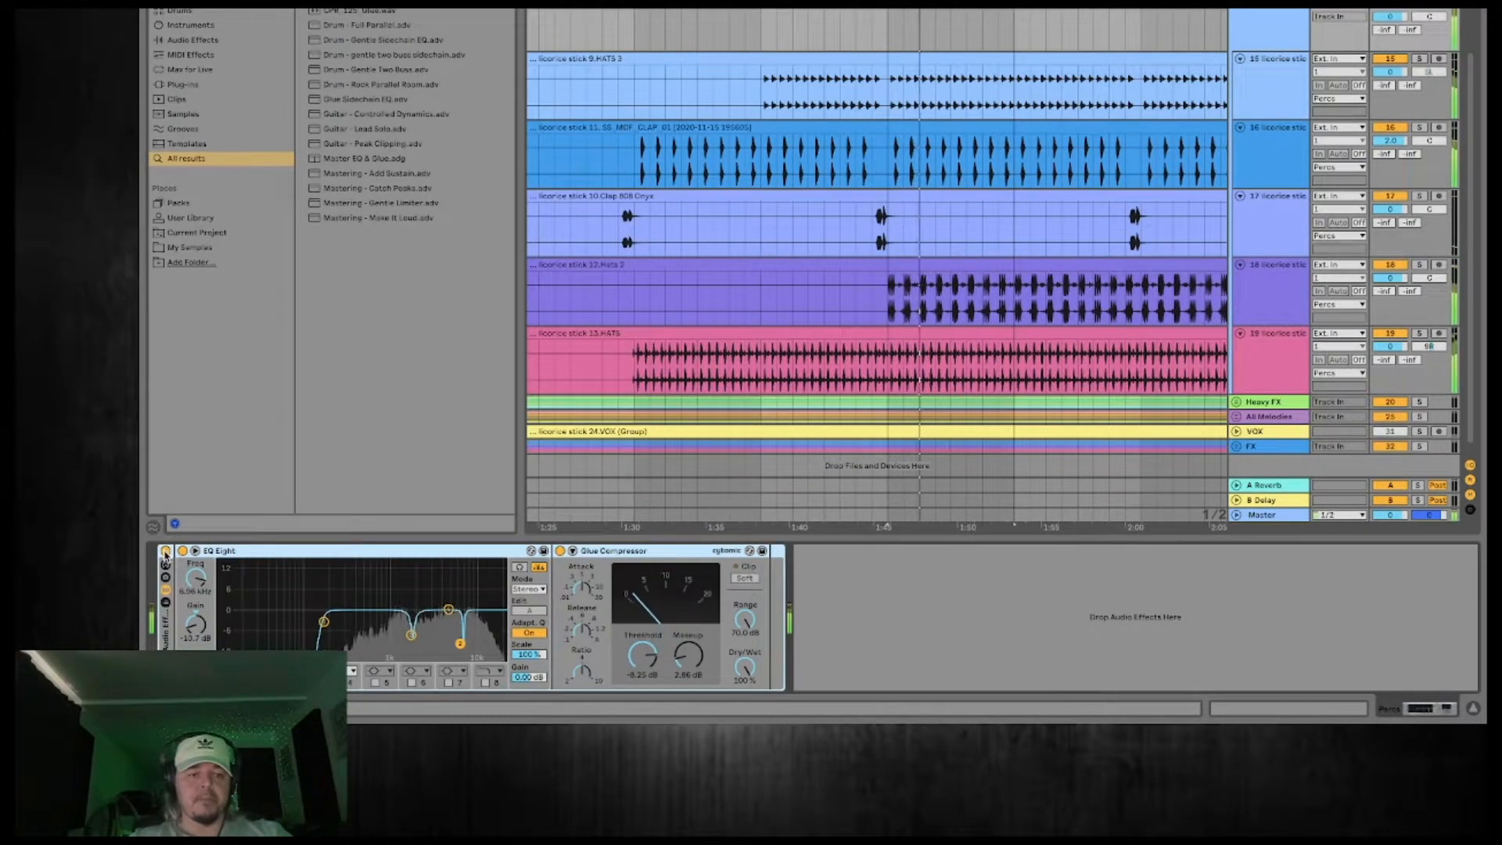
pyautogui.click(165, 552)
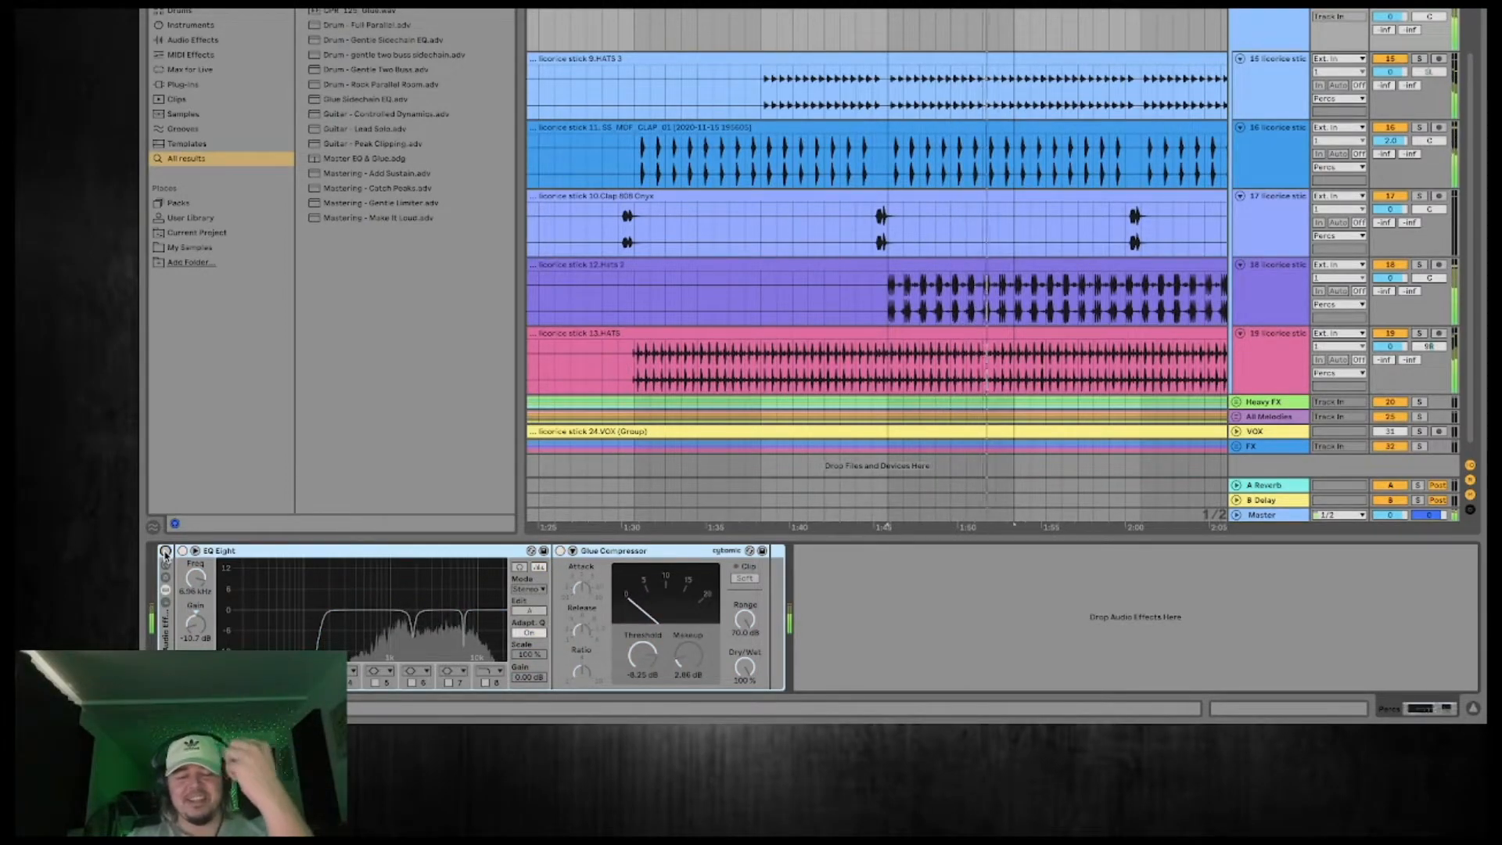
pyautogui.click(165, 552)
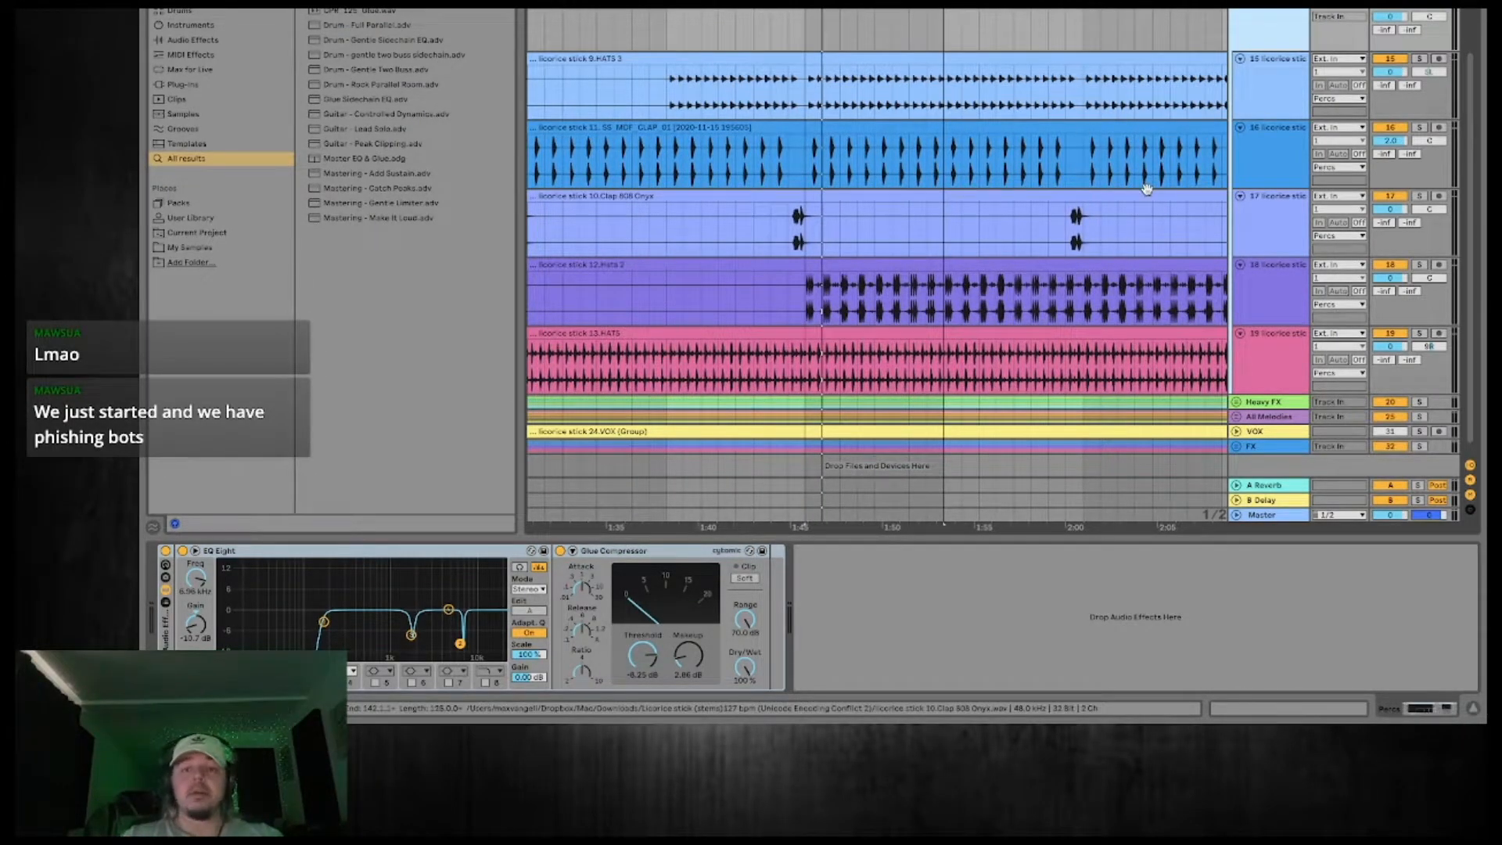
# Solo the CLAP_01 track and play it back.
pyautogui.click(1278, 161)
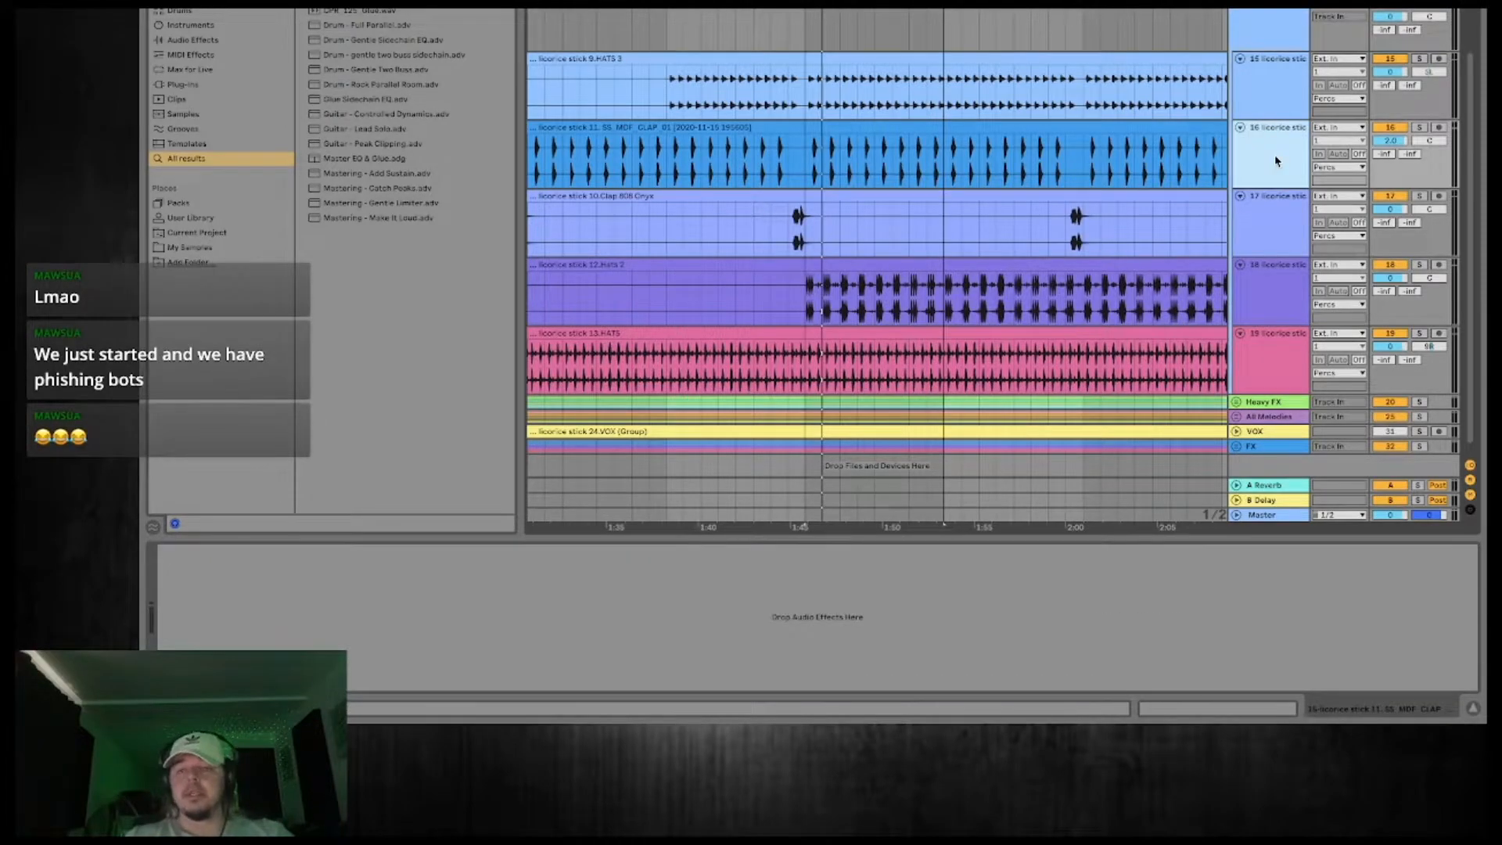
pyautogui.click(1412, 9)
pyautogui.click(1417, 127)
pyautogui.press('space')
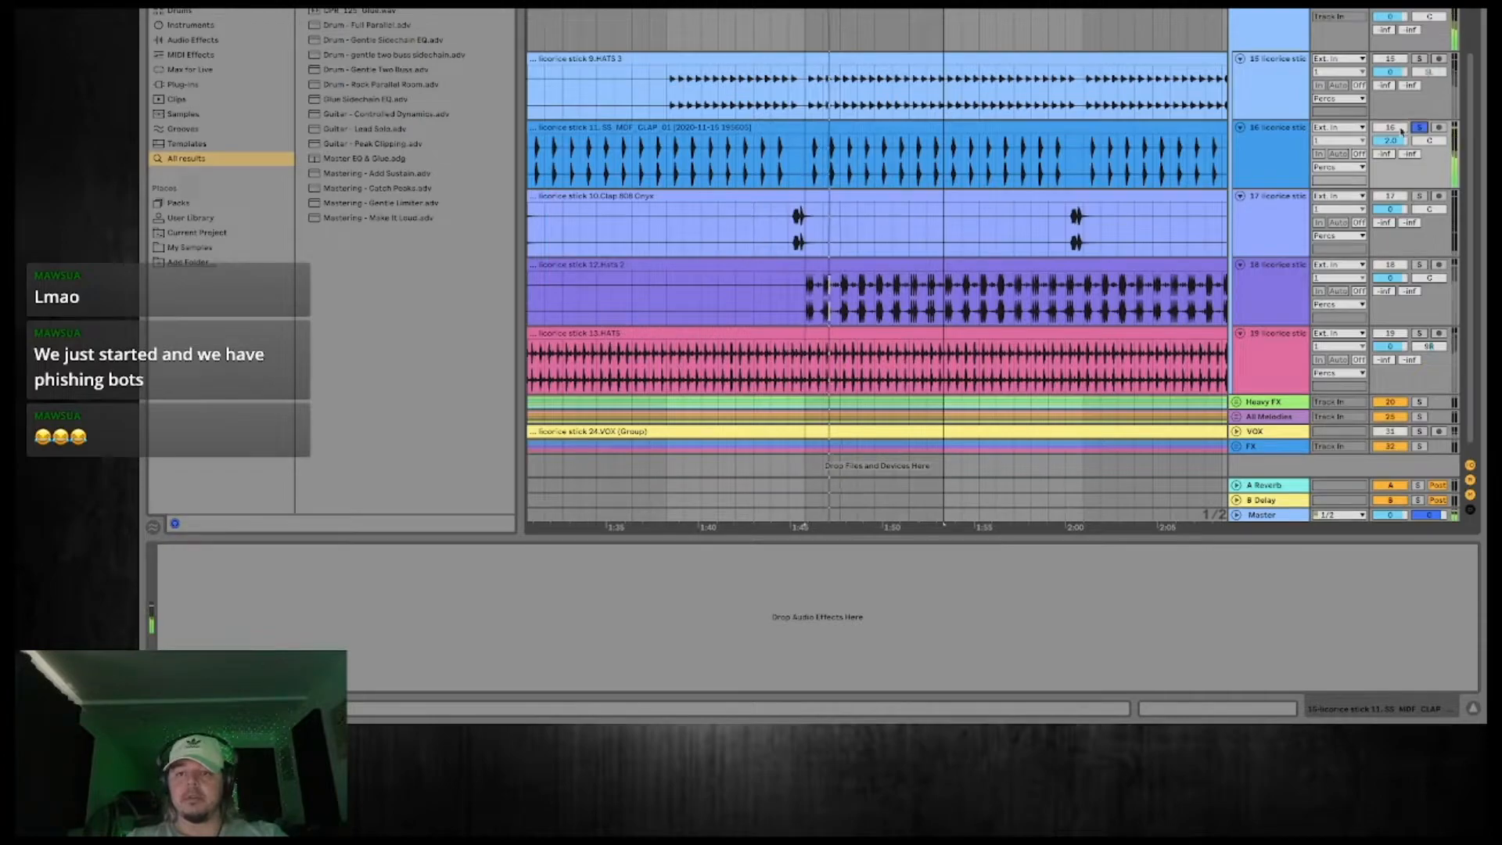
# Listen to the CLAP_01 hits up close and insert a new audio track directly below that track.
pyautogui.click(1269, 150)
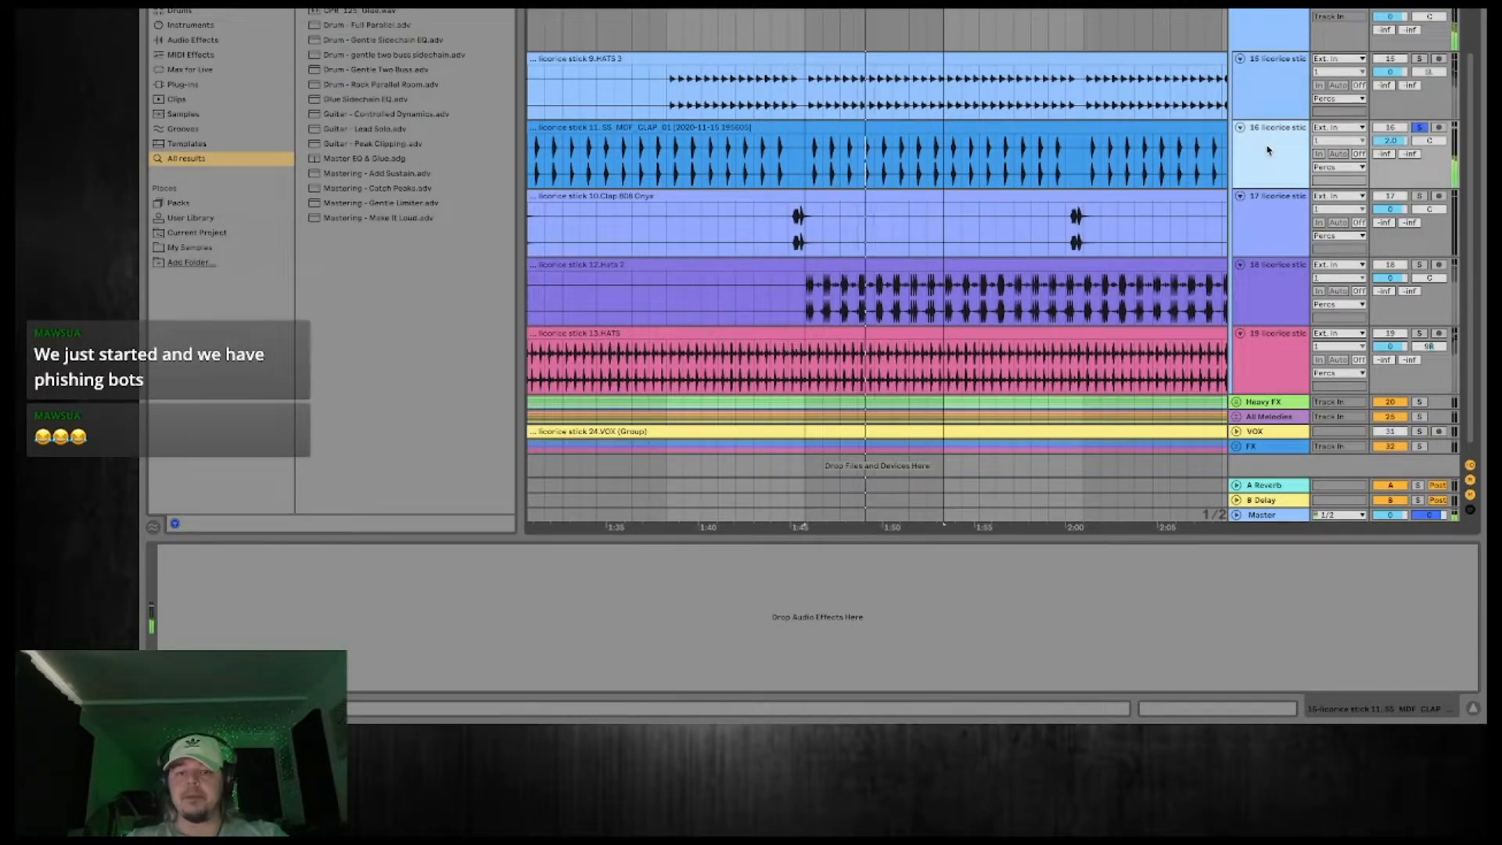
pyautogui.moveTo(827, 4); pyautogui.dragTo(827, 137)
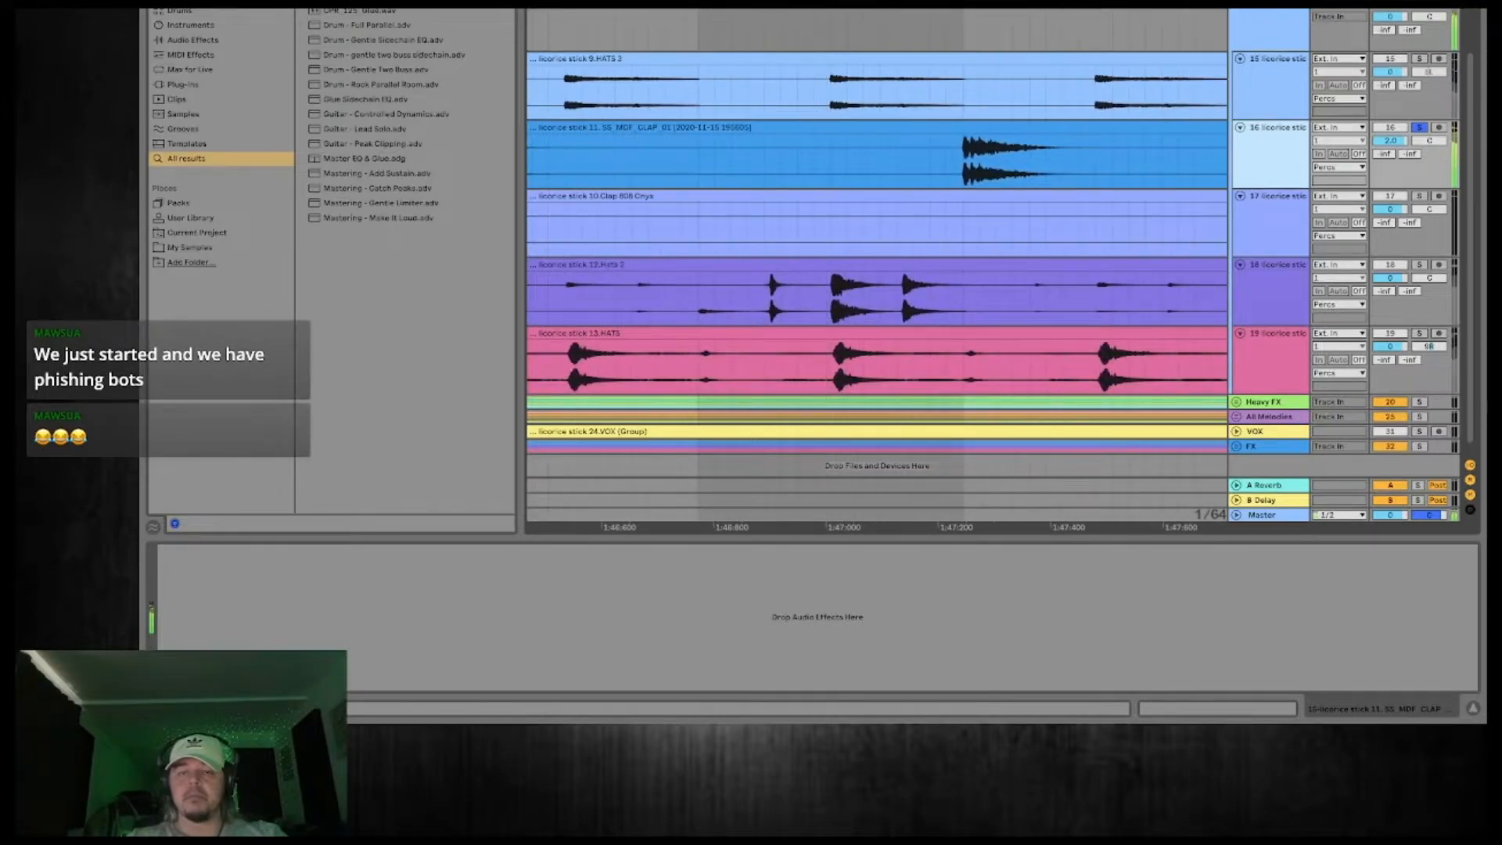
pyautogui.moveTo(965, 136); pyautogui.dragTo(817, 11)
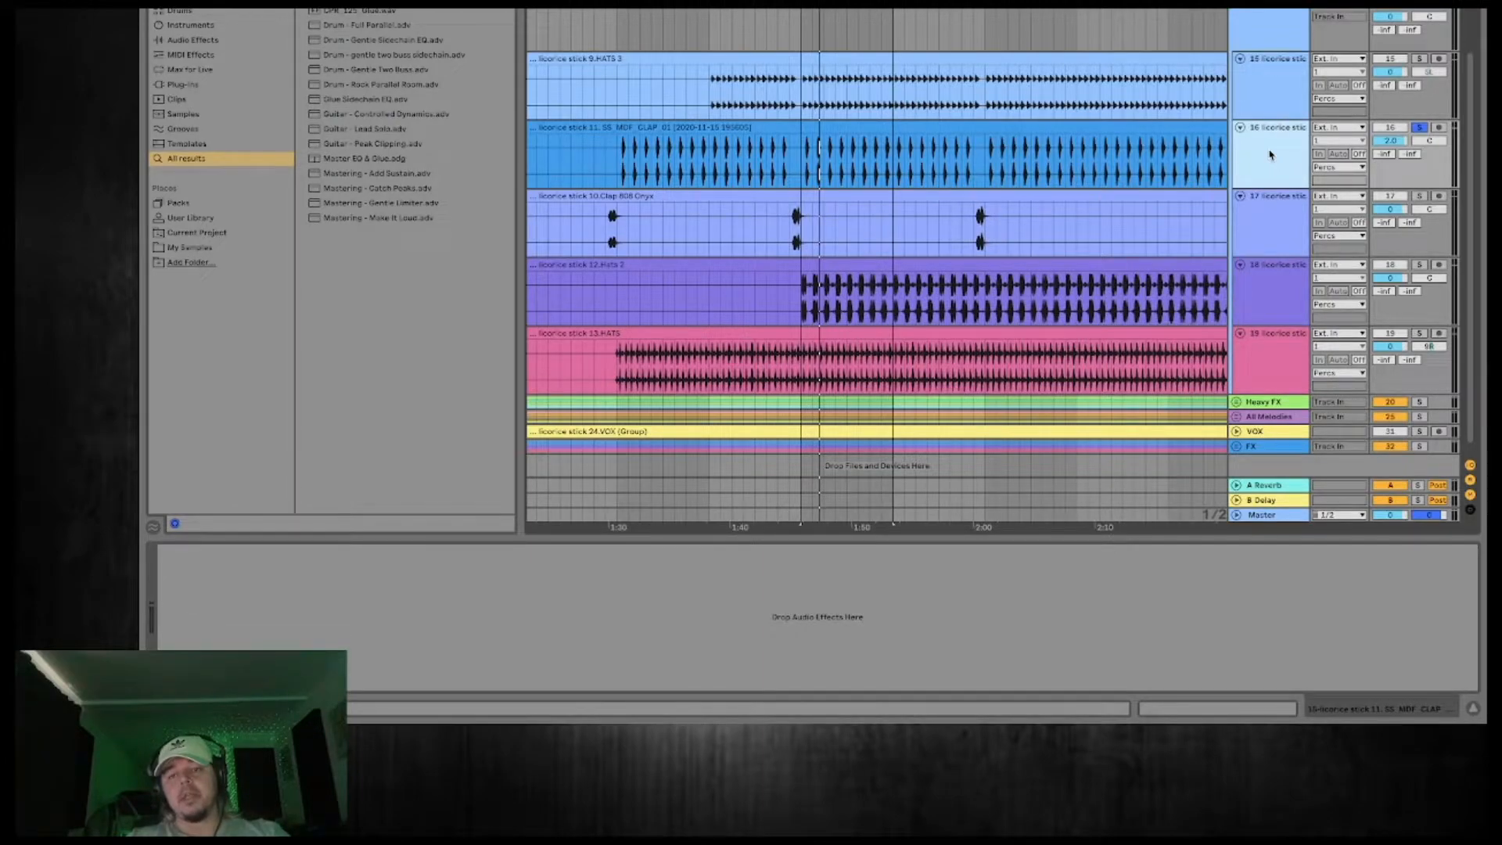
pyautogui.rightClick(1270, 155)
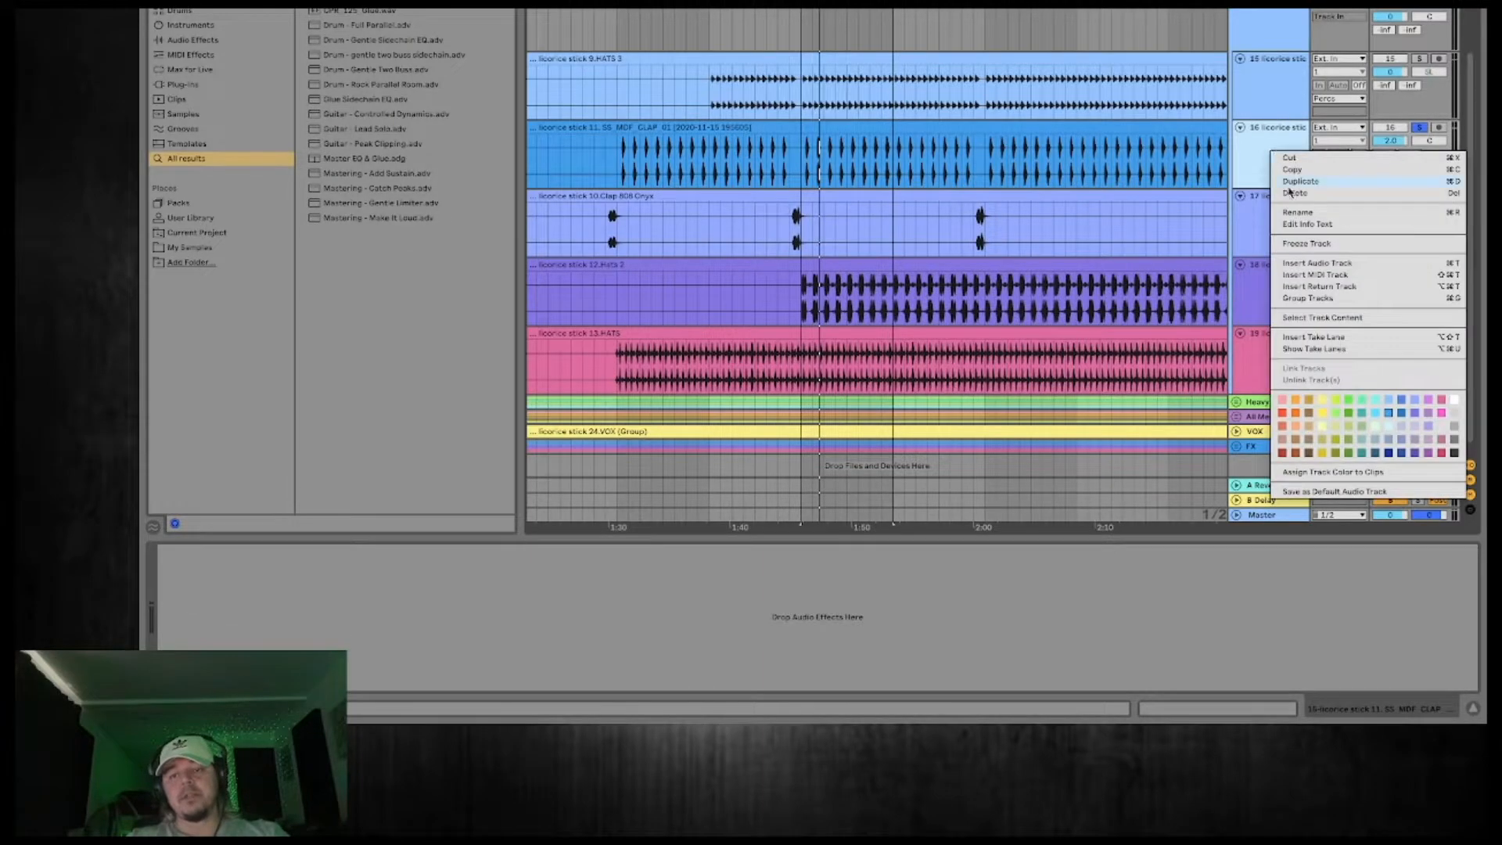
pyautogui.click(1326, 267)
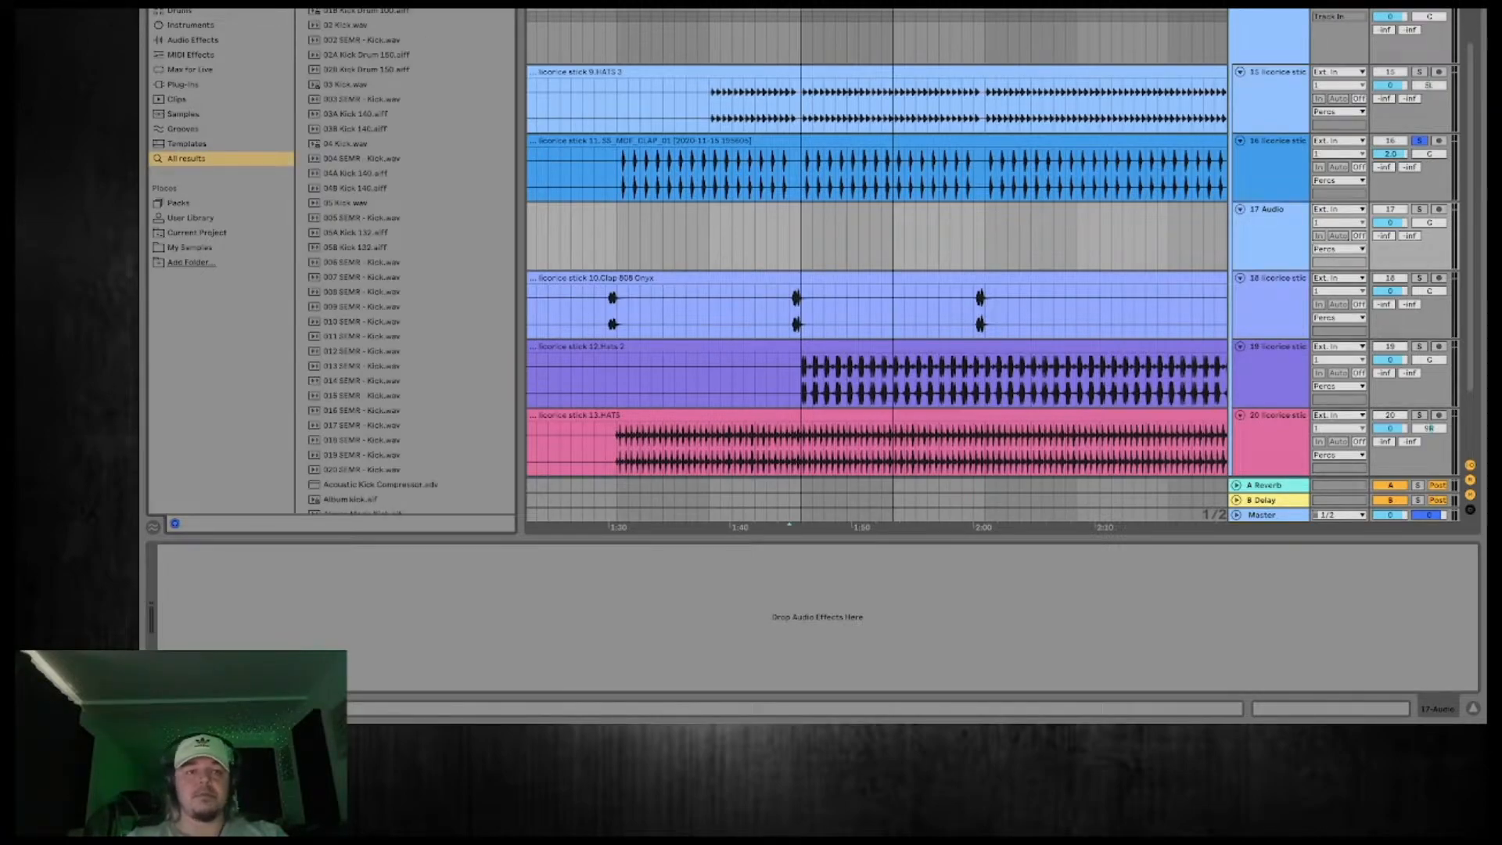
# Audition kick samples from the browser and place 04 Kick.wav on the new audio track.
pyautogui.click(349, 16)
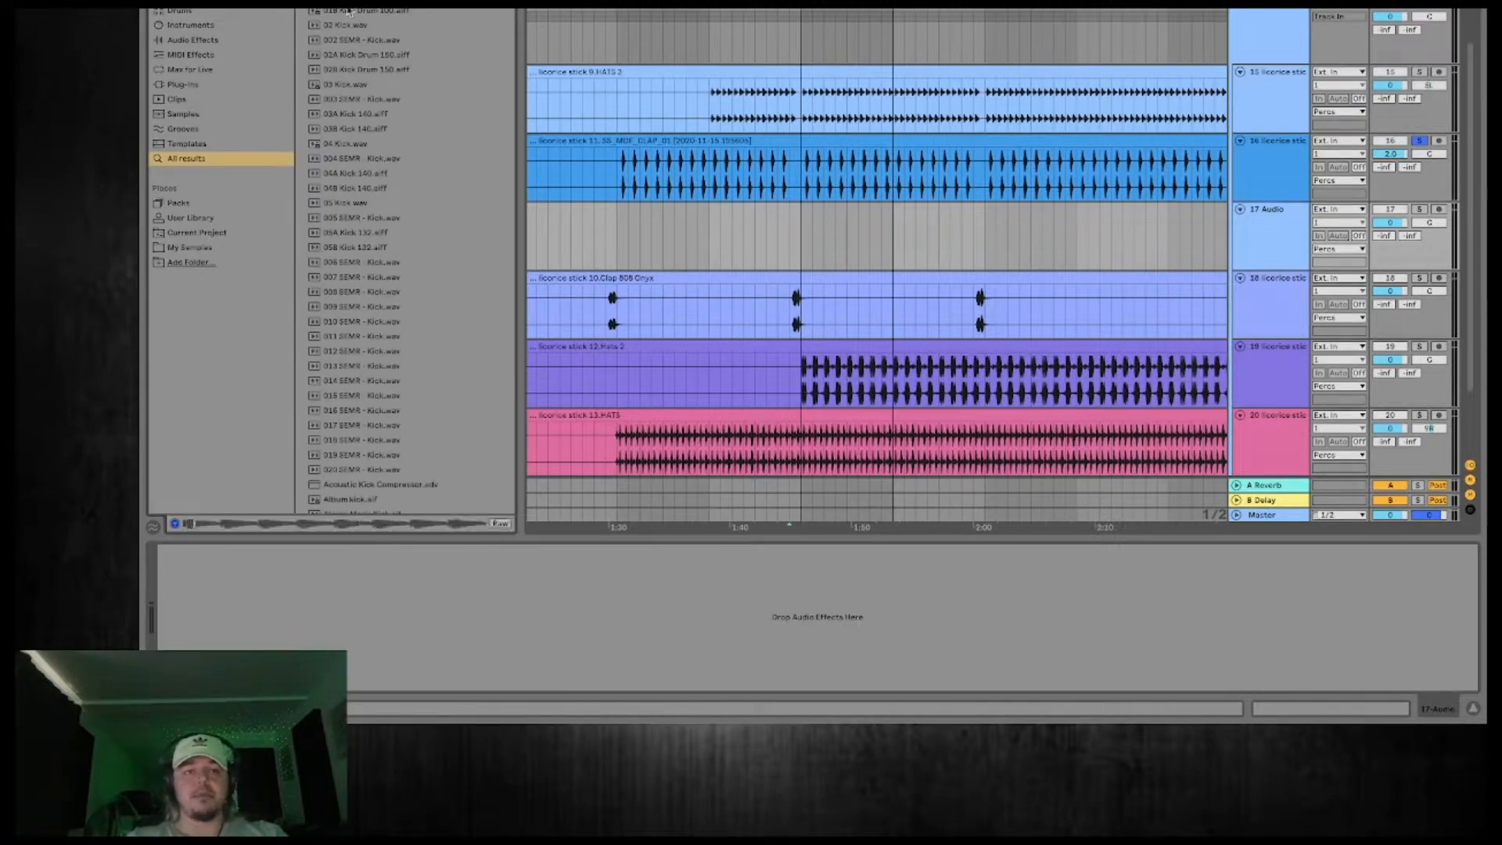
pyautogui.click(360, 70)
pyautogui.click(363, 129)
pyautogui.click(362, 148)
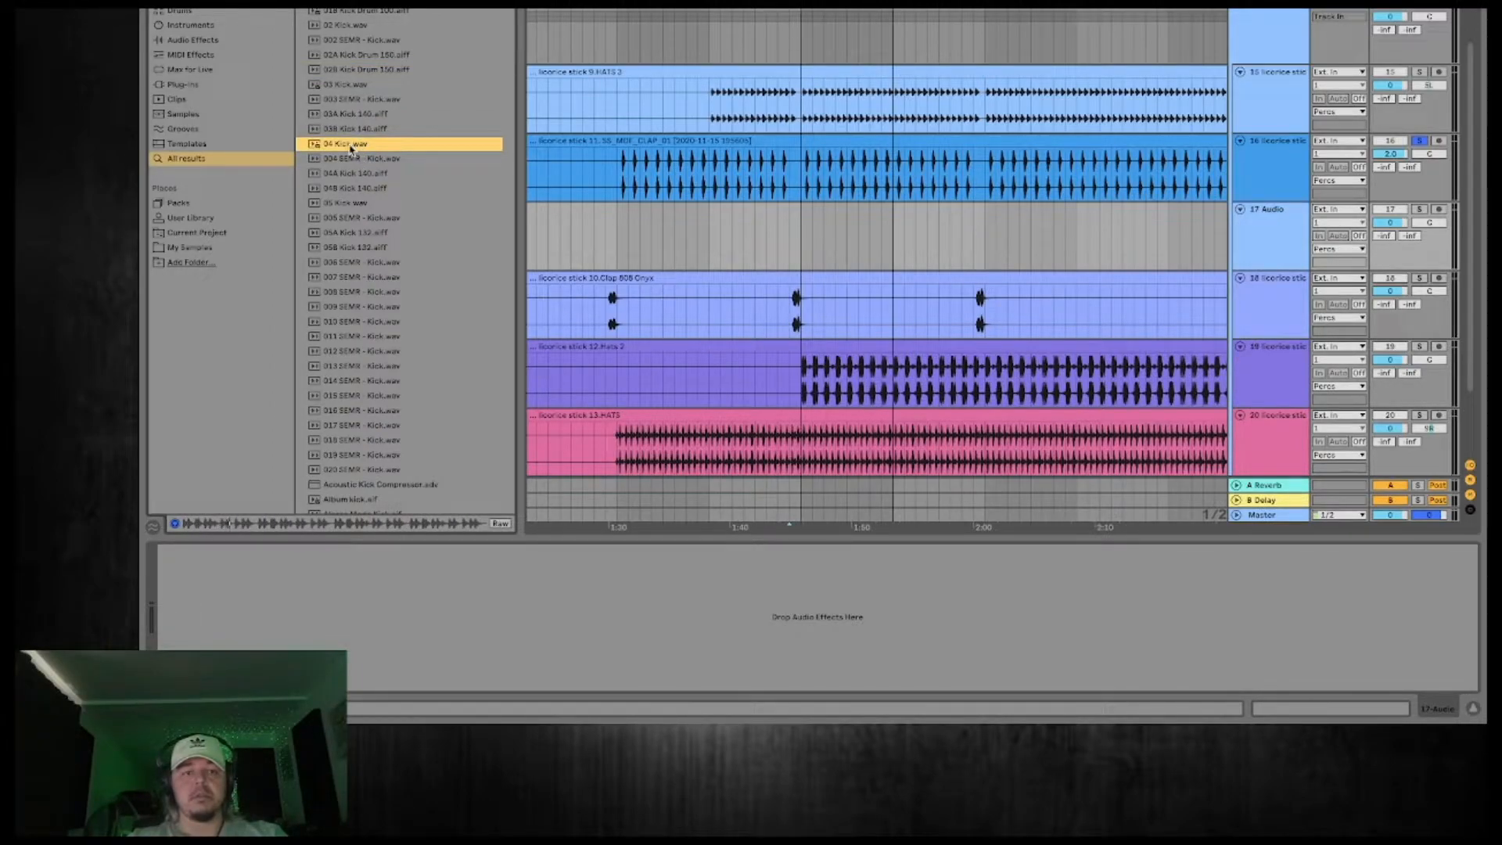
pyautogui.moveTo(405, 146); pyautogui.dragTo(814, 223)
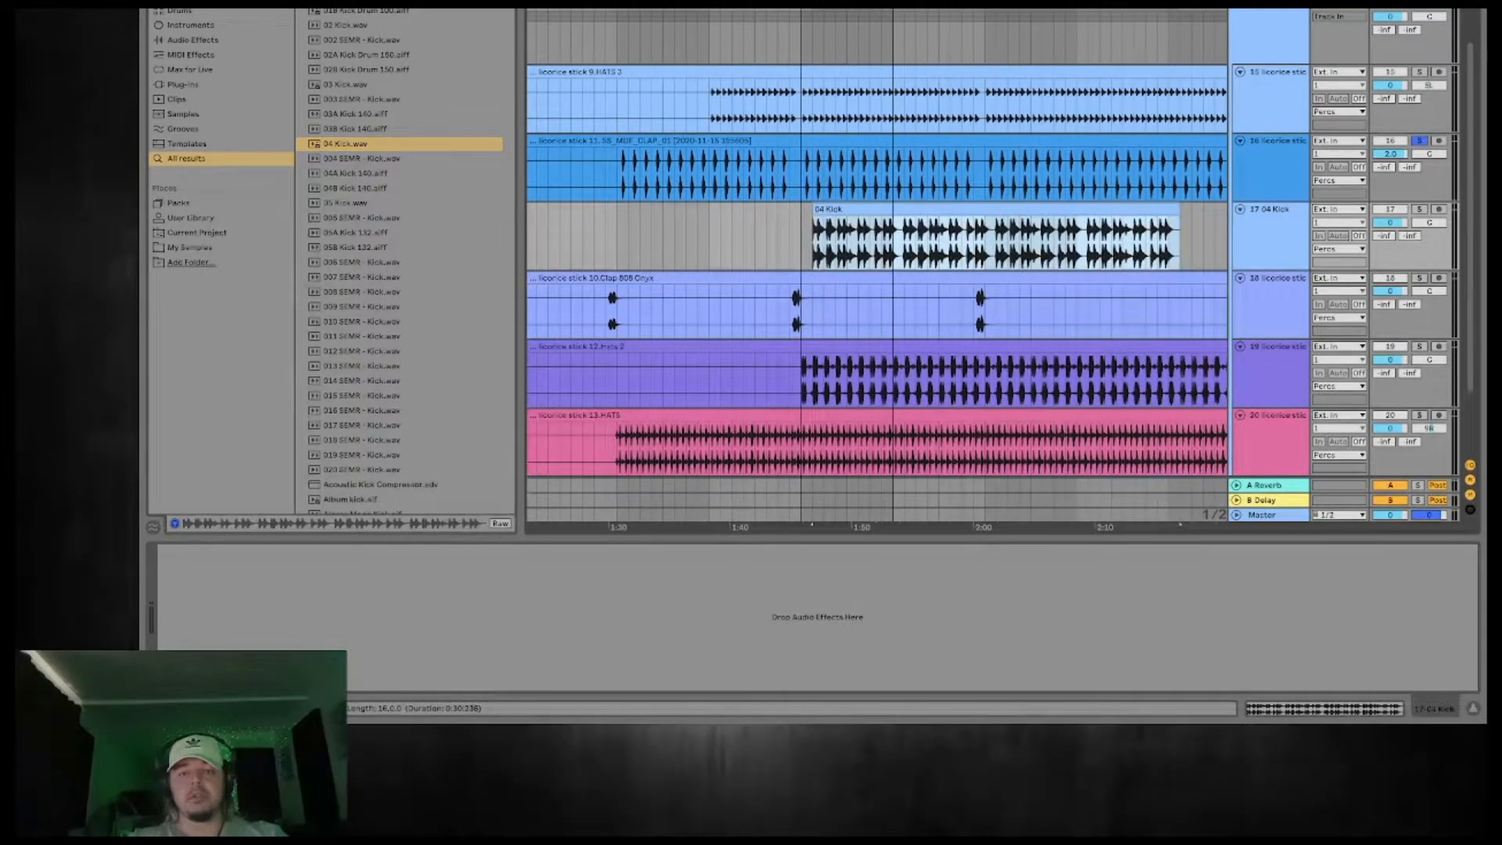
# Cut the 04 Kick clip down to its first hit, aligned with a clap hit, and fade out its end.
pyautogui.moveTo(810, 5); pyautogui.dragTo(810, 78)
pyautogui.moveTo(869, 209); pyautogui.dragTo(788, 218)
pyautogui.hotkey('ctrl', 'e')
pyautogui.click(882, 210)
pyautogui.press('Delete')
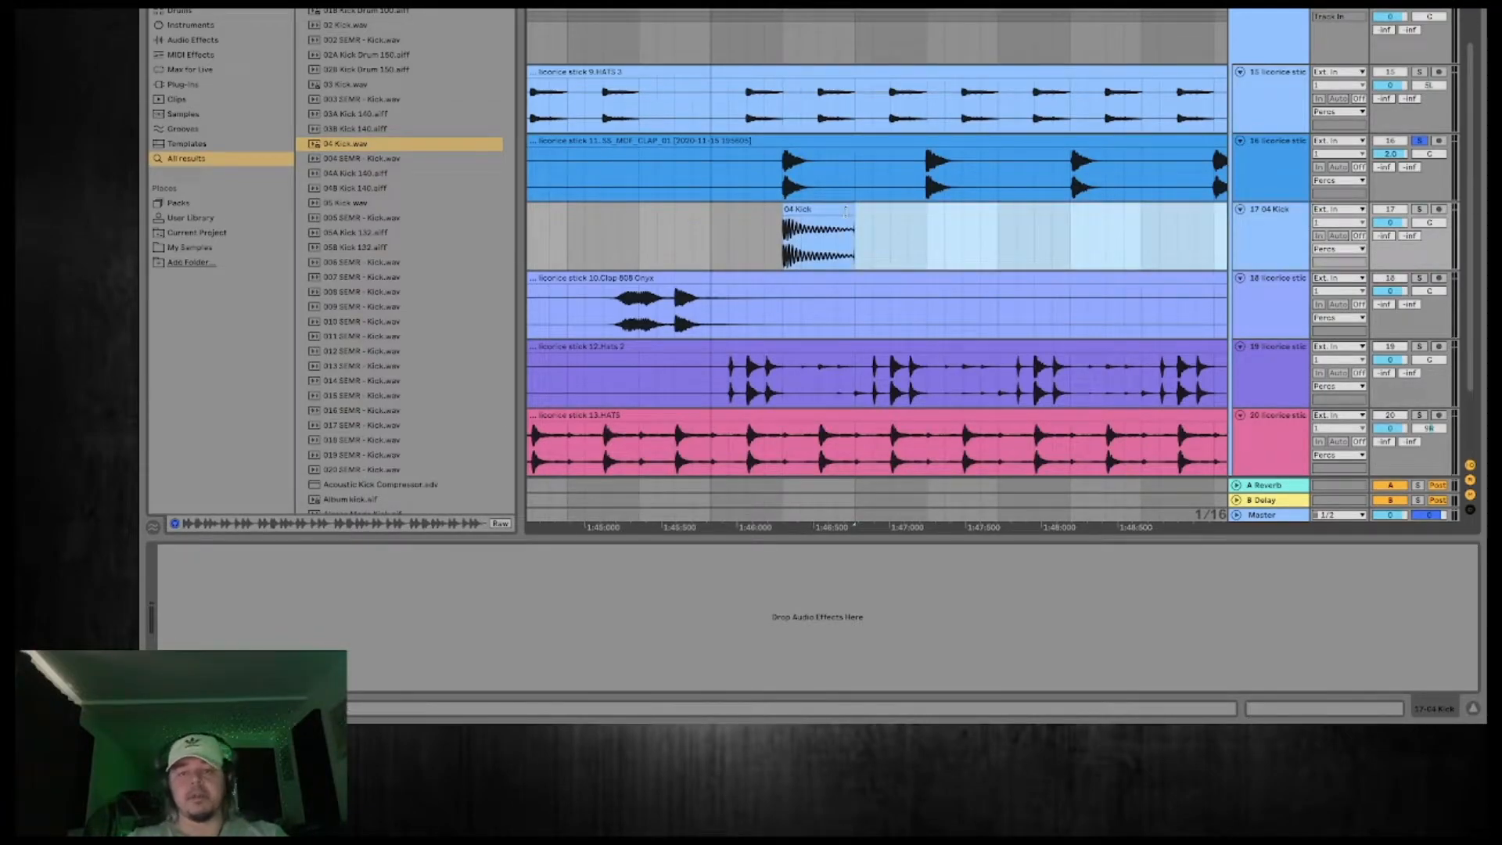
pyautogui.click(853, 222)
# Solo the 04 Kick track alongside the clap during playback and turn off warping for the kick clip.
pyautogui.press('space')
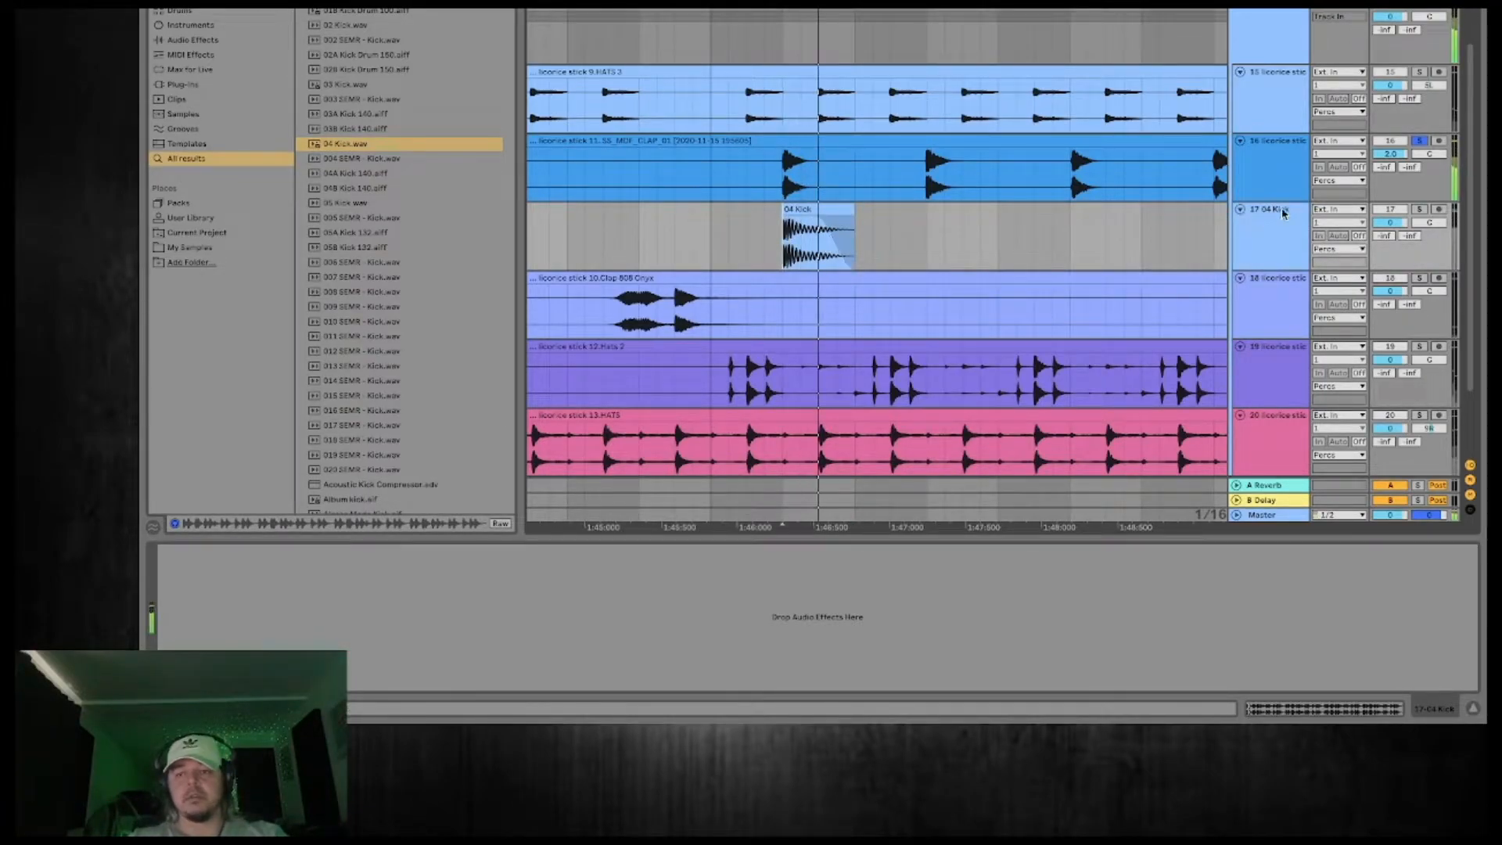
pyautogui.click(1418, 209)
pyautogui.click(1282, 233)
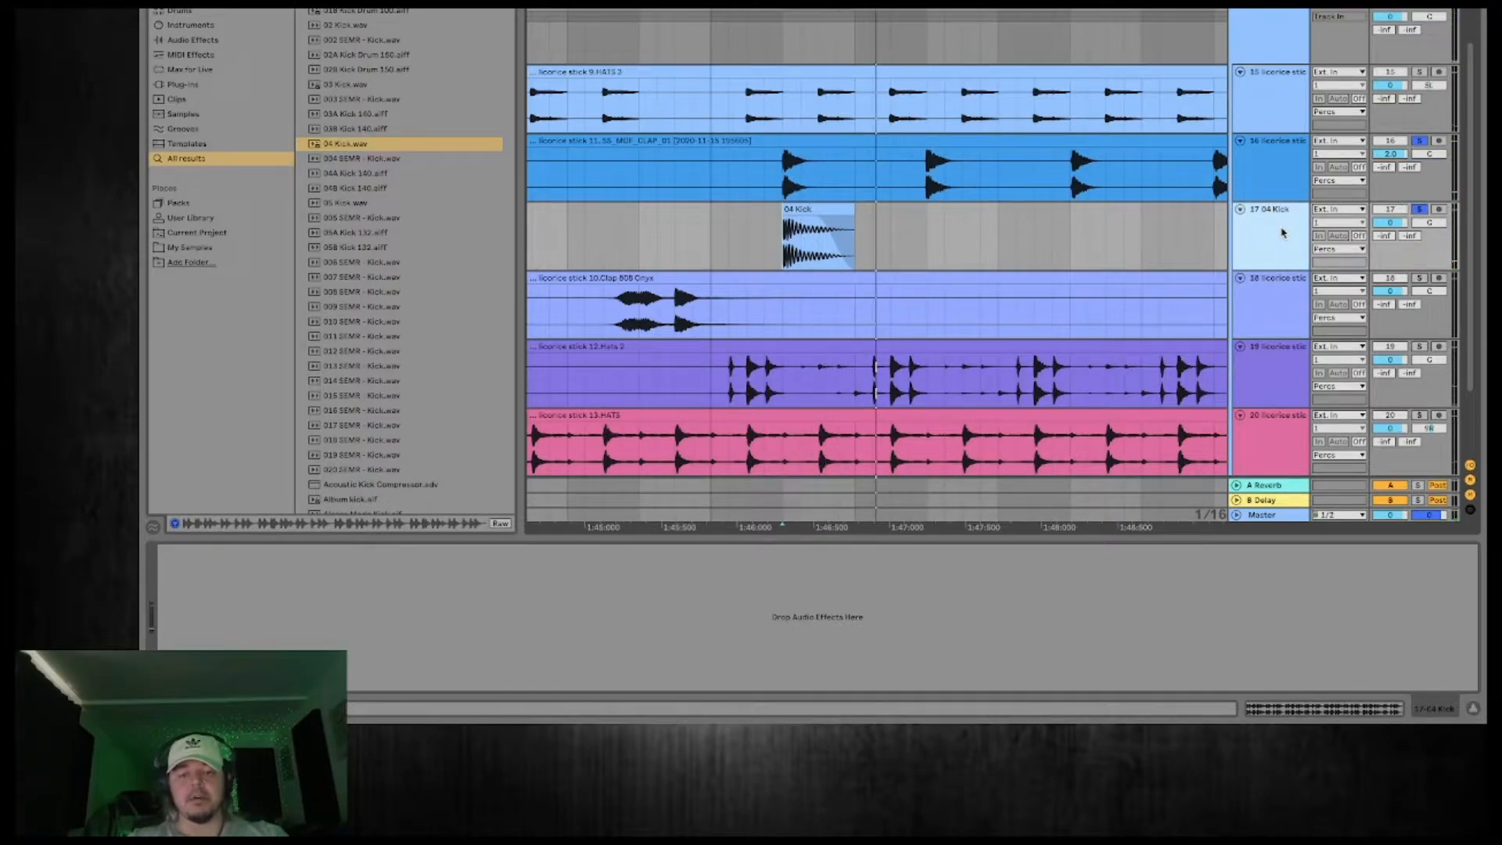
pyautogui.doubleClick(845, 205)
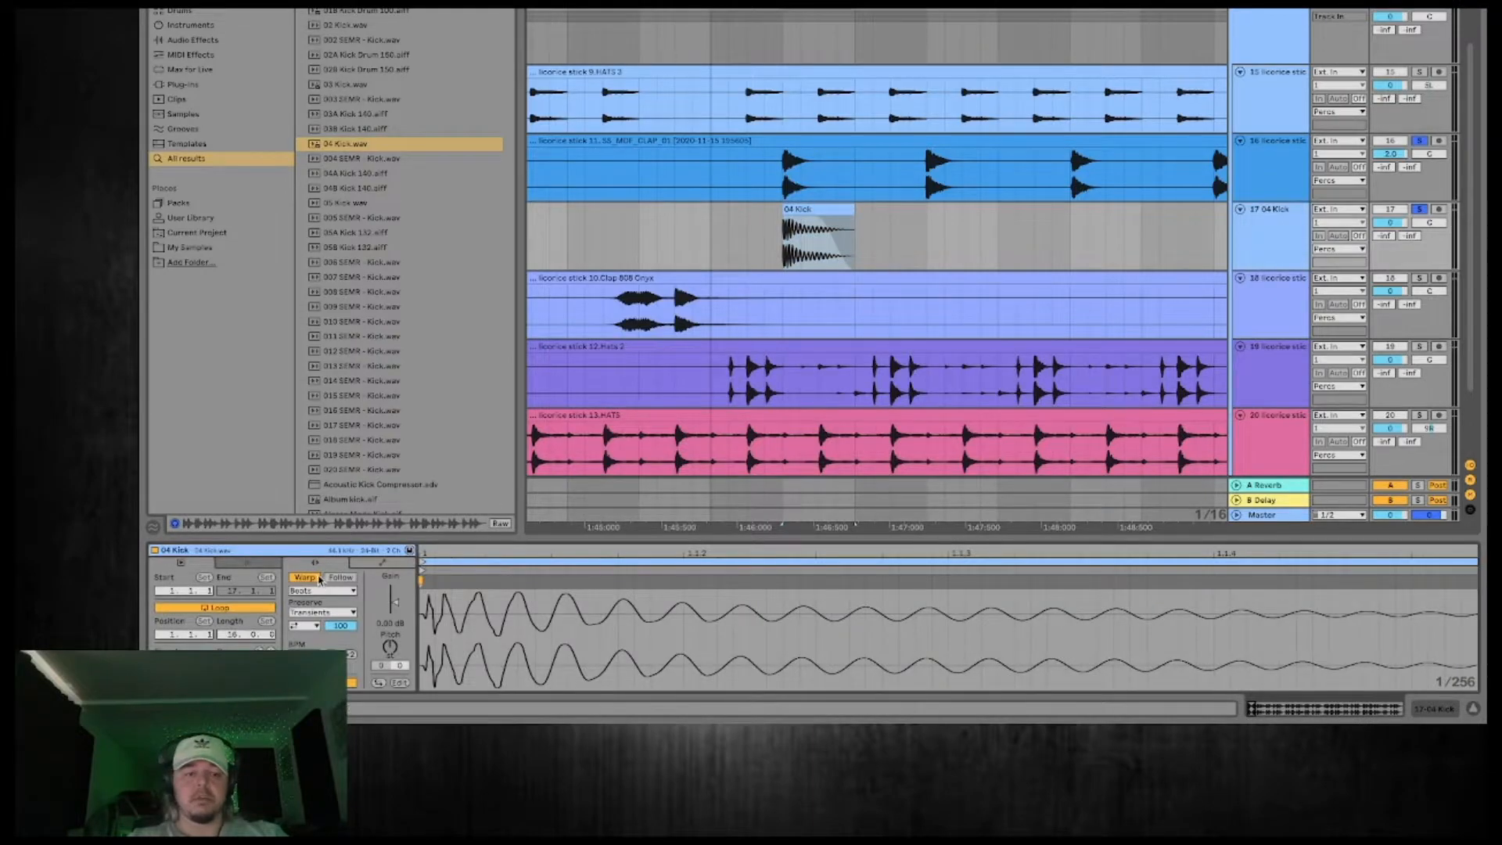
pyautogui.click(1286, 221)
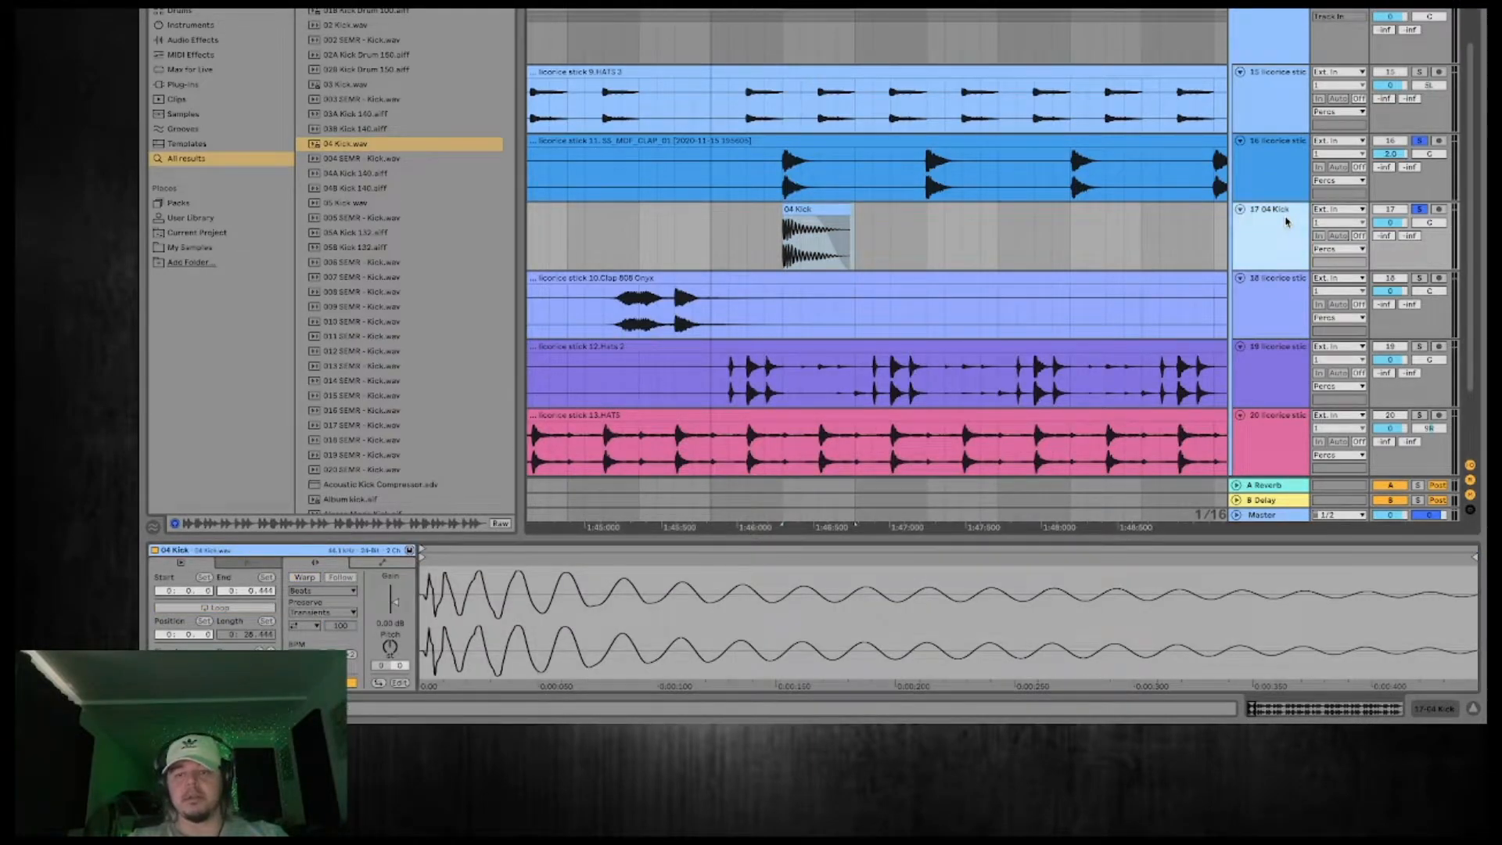
# Group the CLAP_01 and 04 Kick tracks and rename the group Snare.
pyautogui.click(1276, 192)
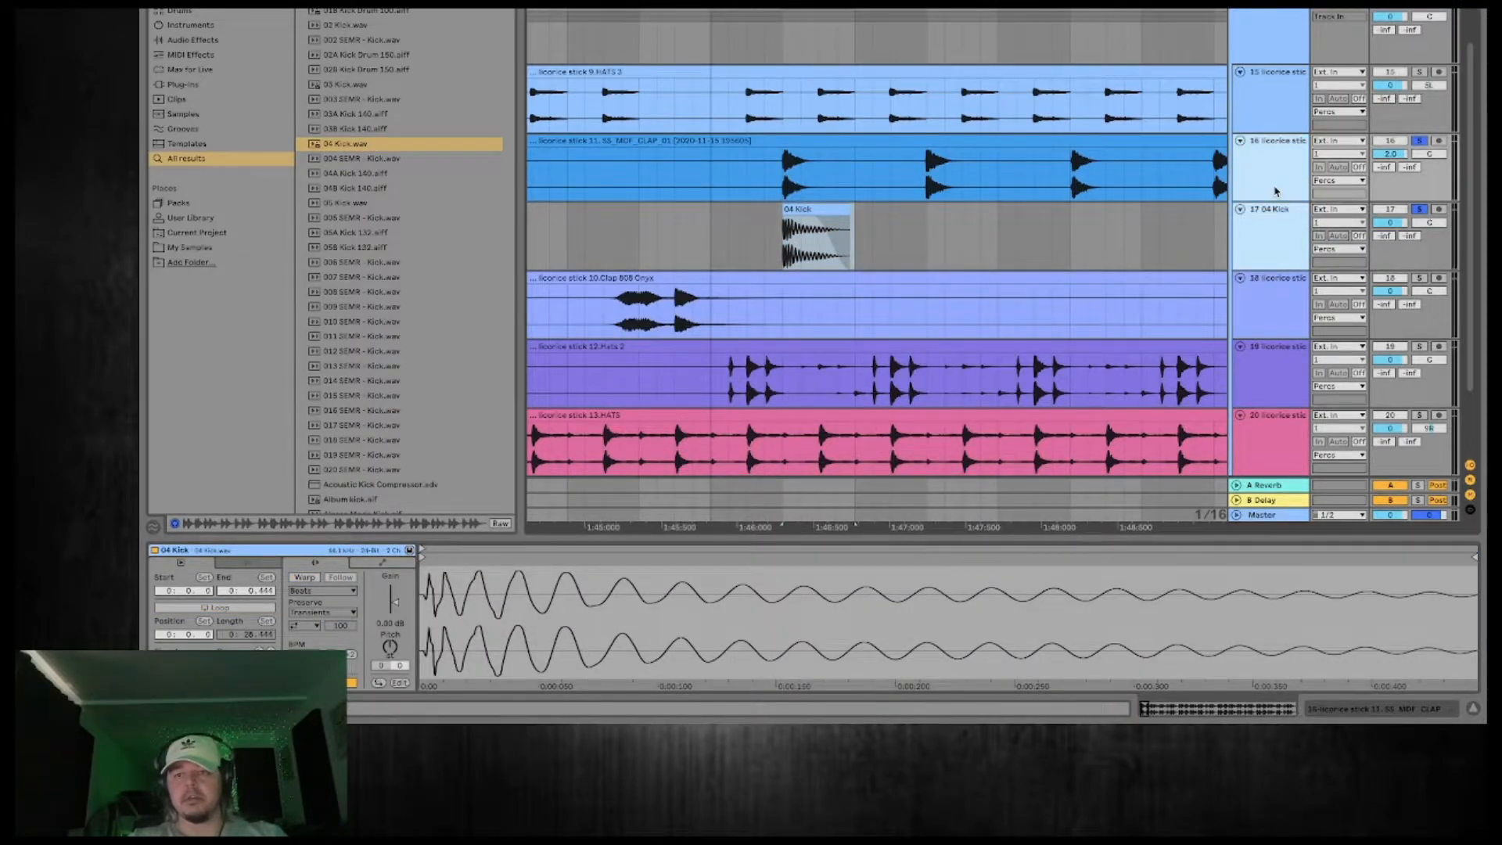
pyautogui.rightClick(1276, 192)
pyautogui.click(1321, 323)
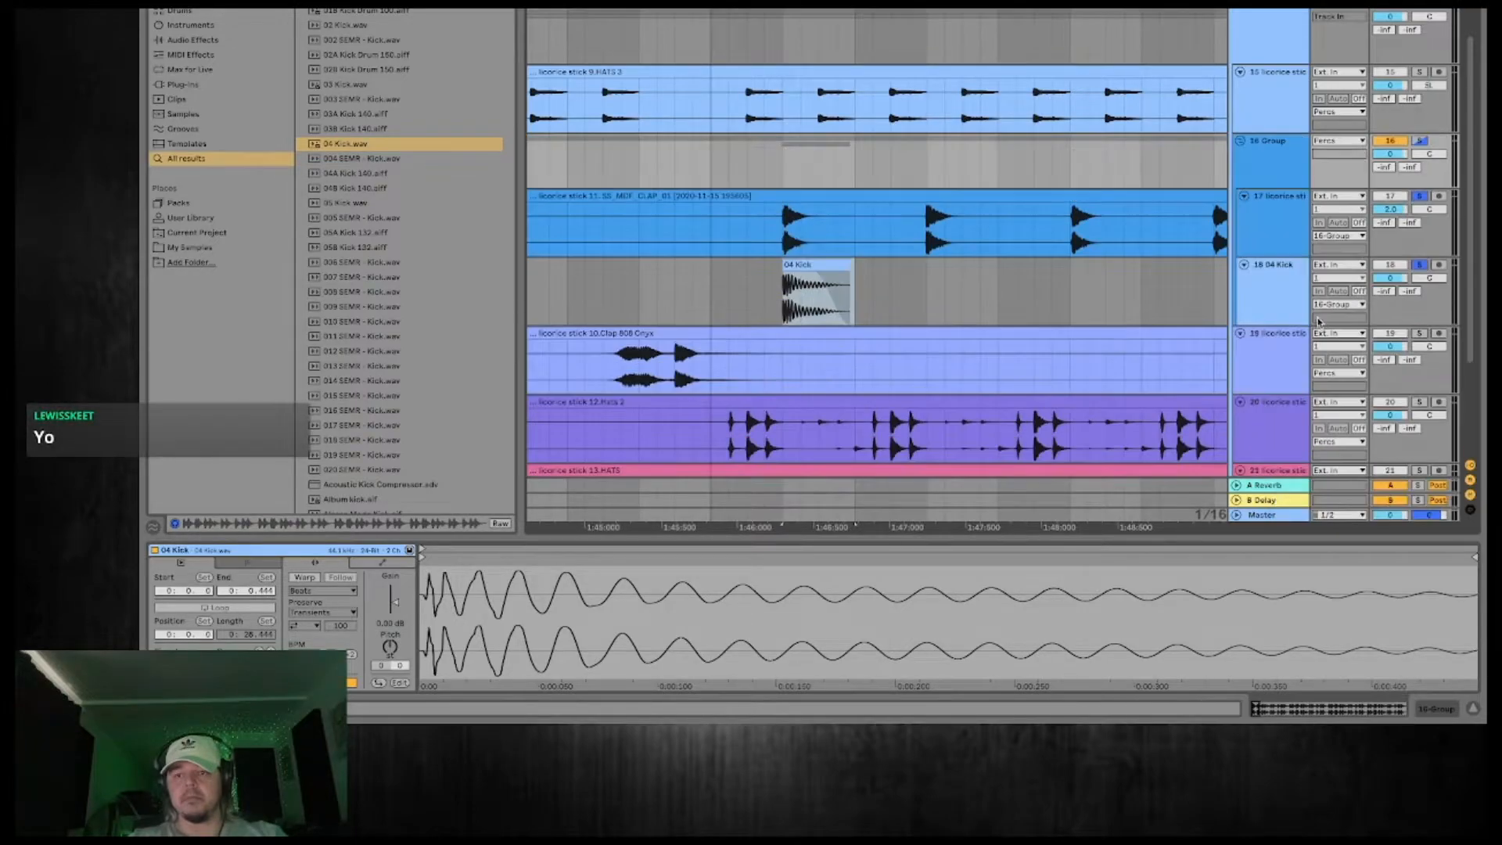
pyautogui.rightClick(1272, 148)
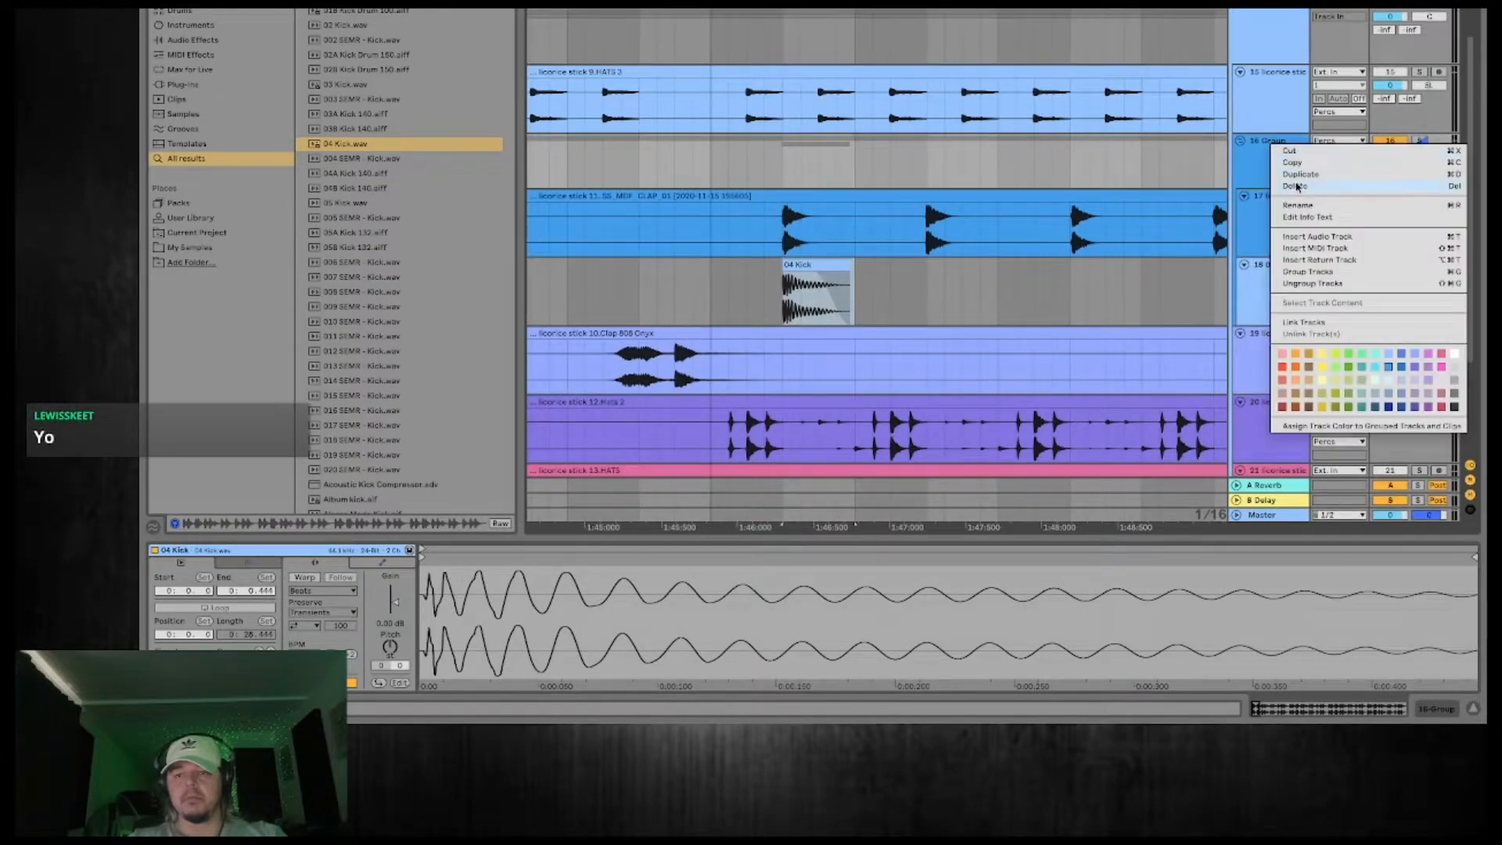
pyautogui.click(1298, 205)
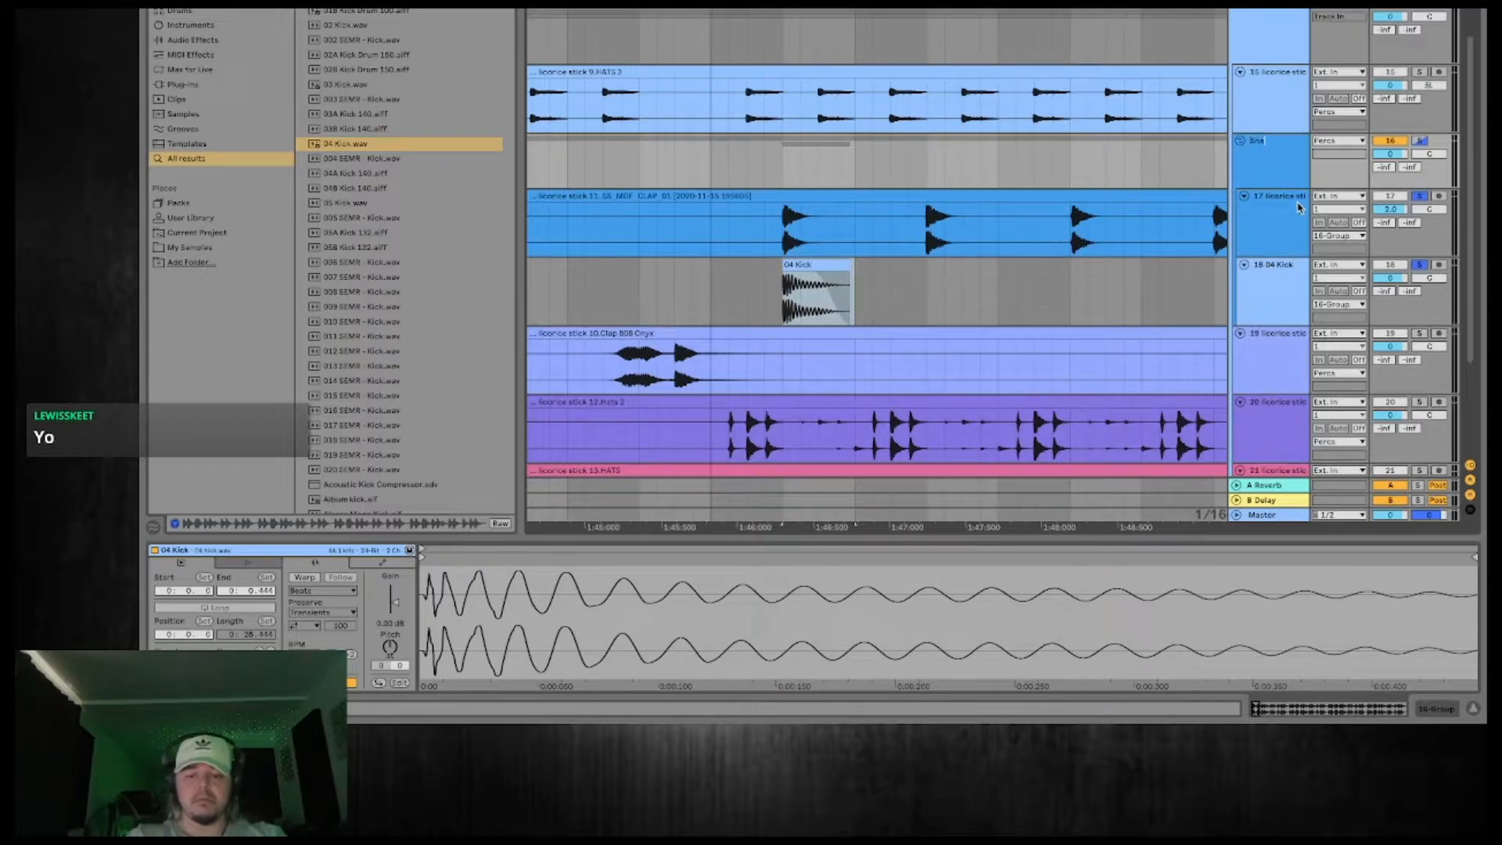
pyautogui.press('Return')
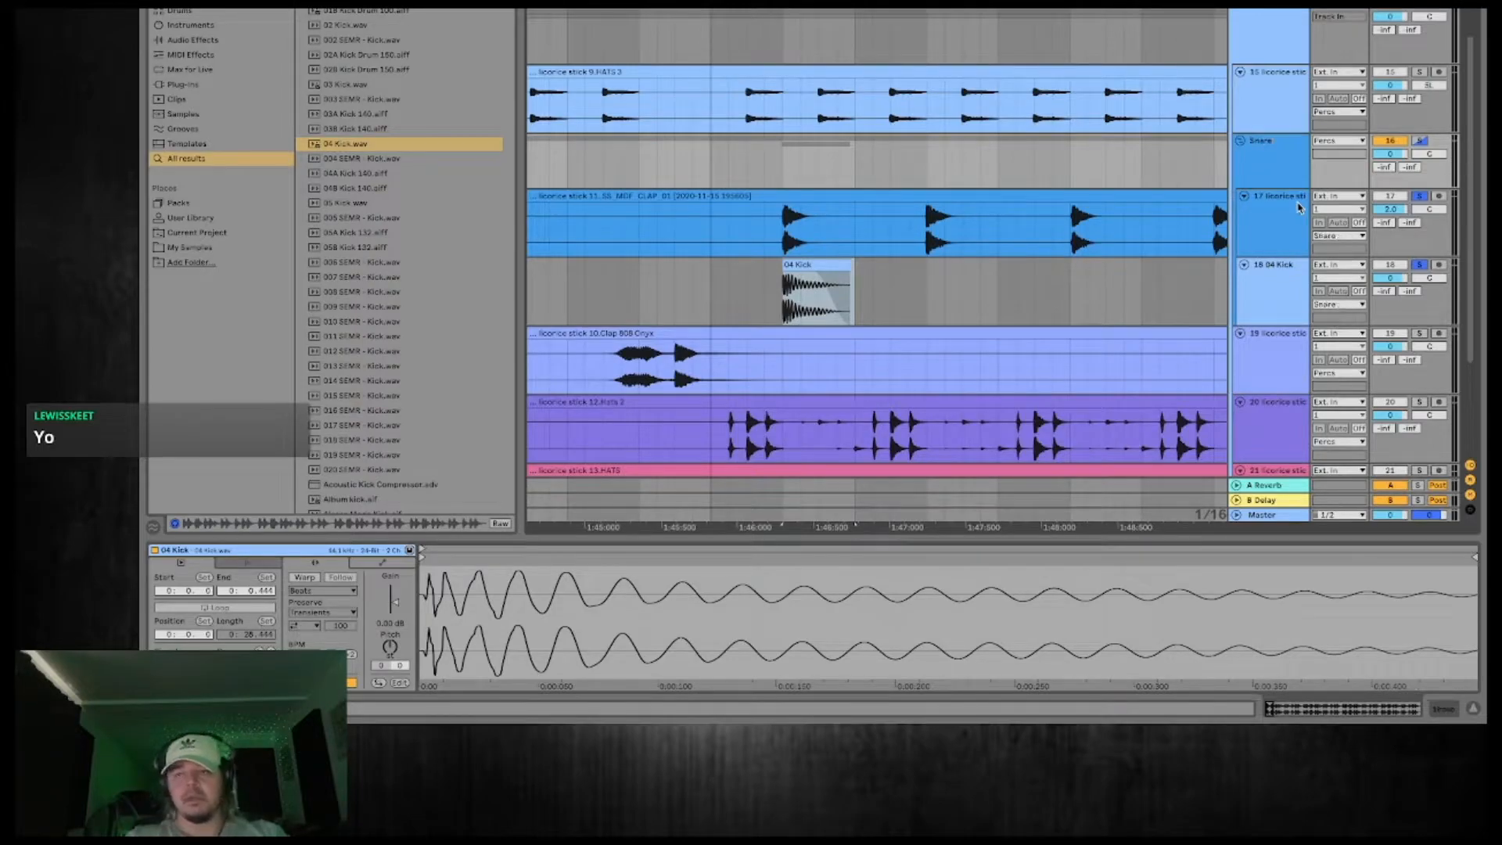
# Solo the whole Snare group instead of its individual tracks and play back the layered hit.
pyautogui.click(1420, 266)
pyautogui.click(1420, 142)
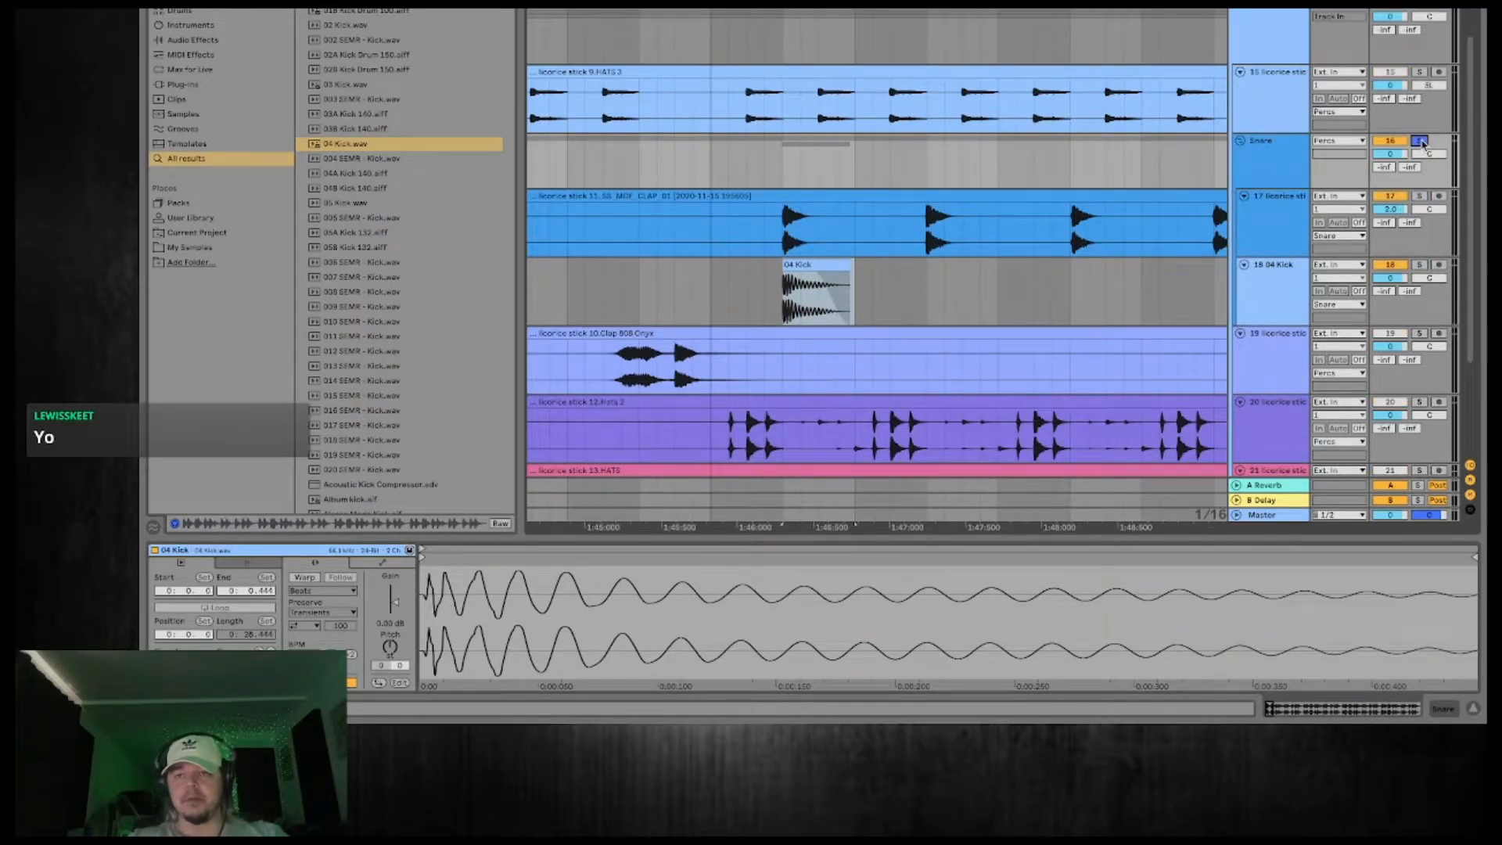
pyautogui.click(1250, 308)
pyautogui.press('space')
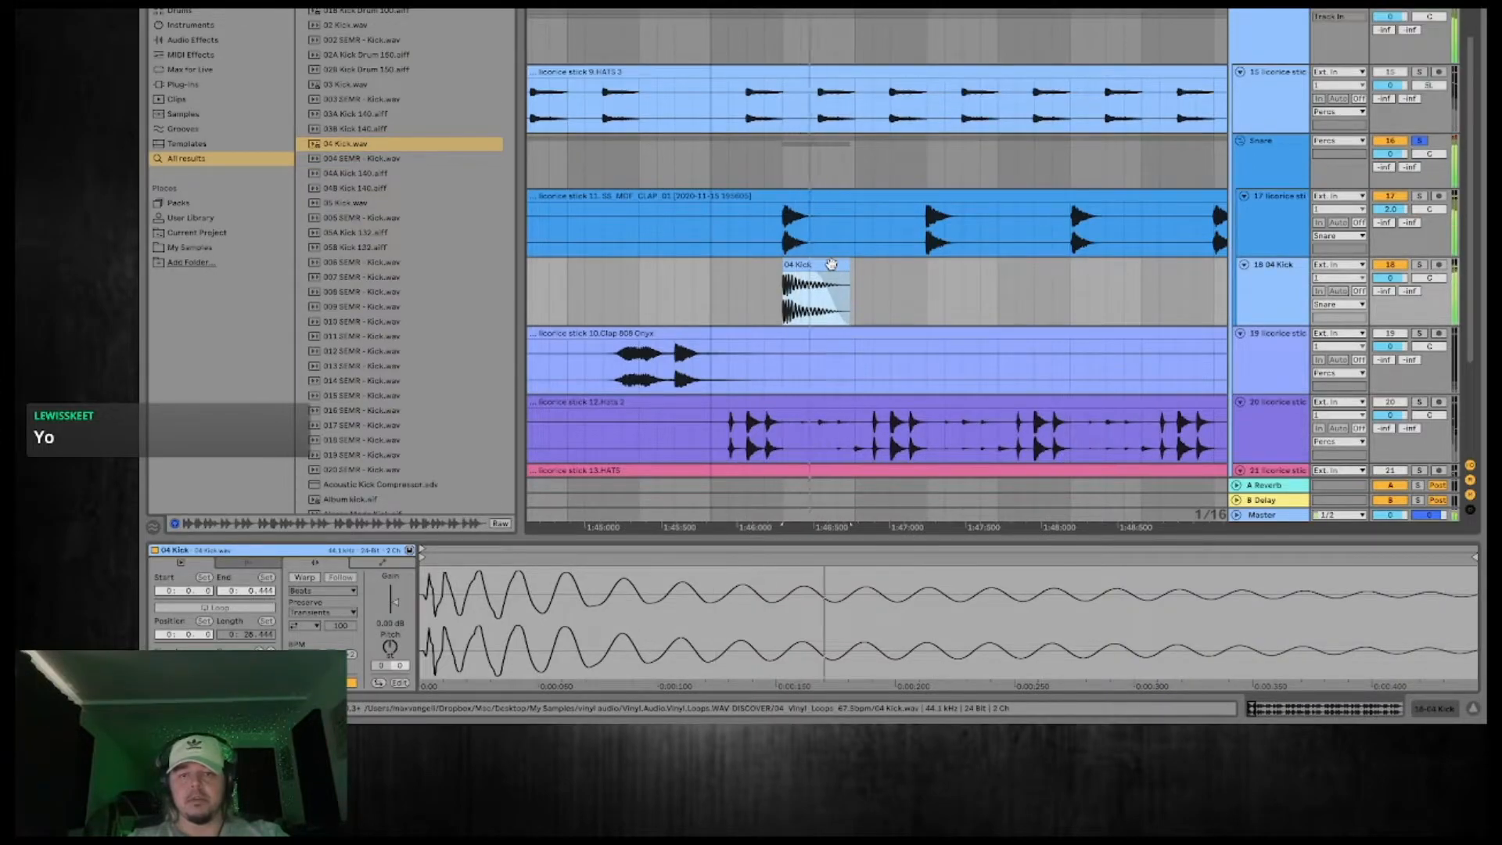
# Add an EQ Eight to the 04 Kick track and low-cut it at about 147 Hz during playback.
pyautogui.click(1278, 311)
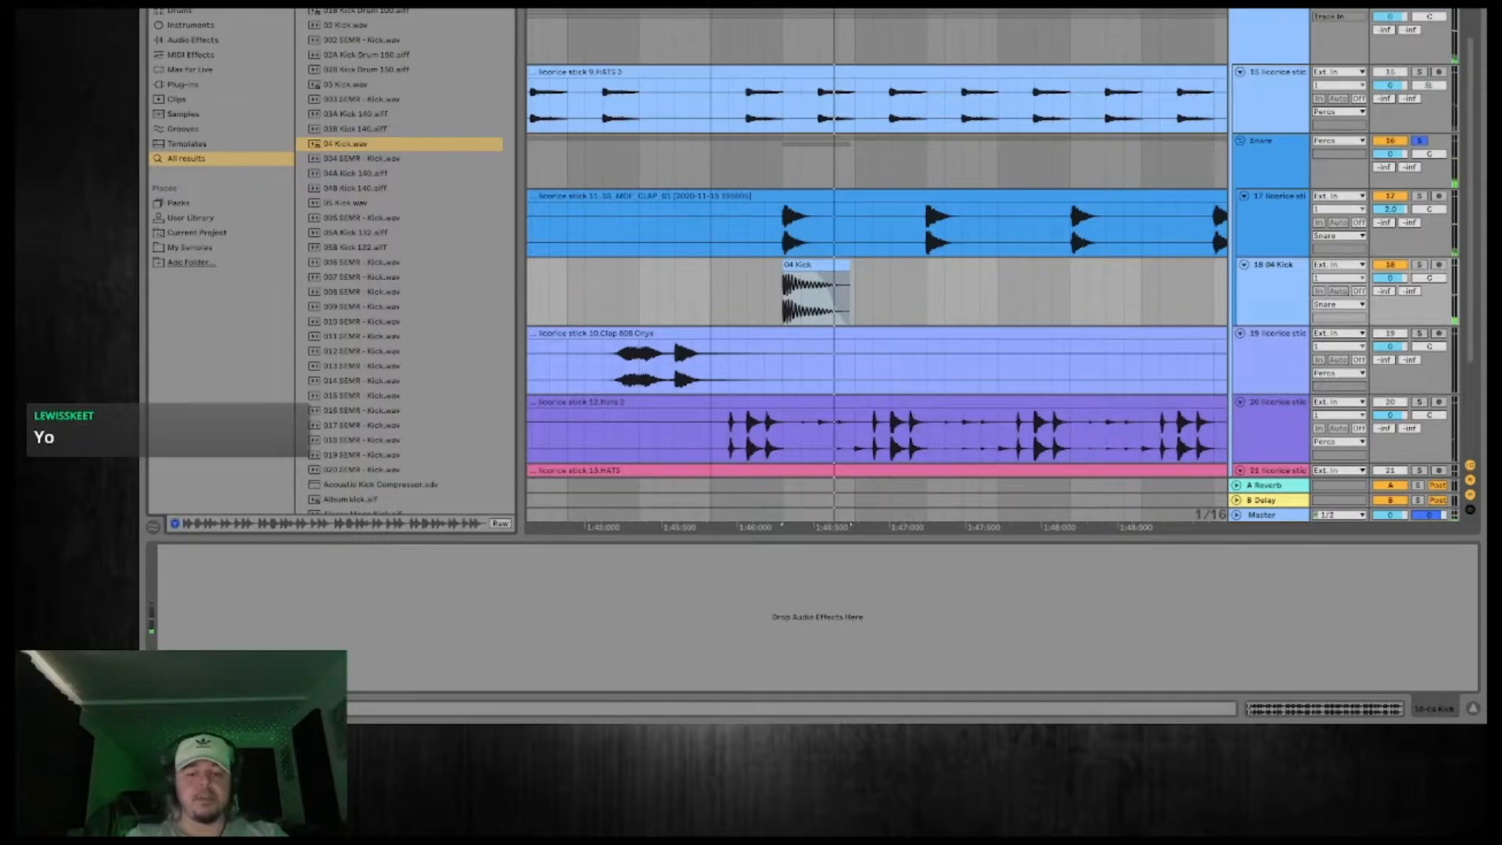
pyautogui.click(493, 6)
pyautogui.write('eq')
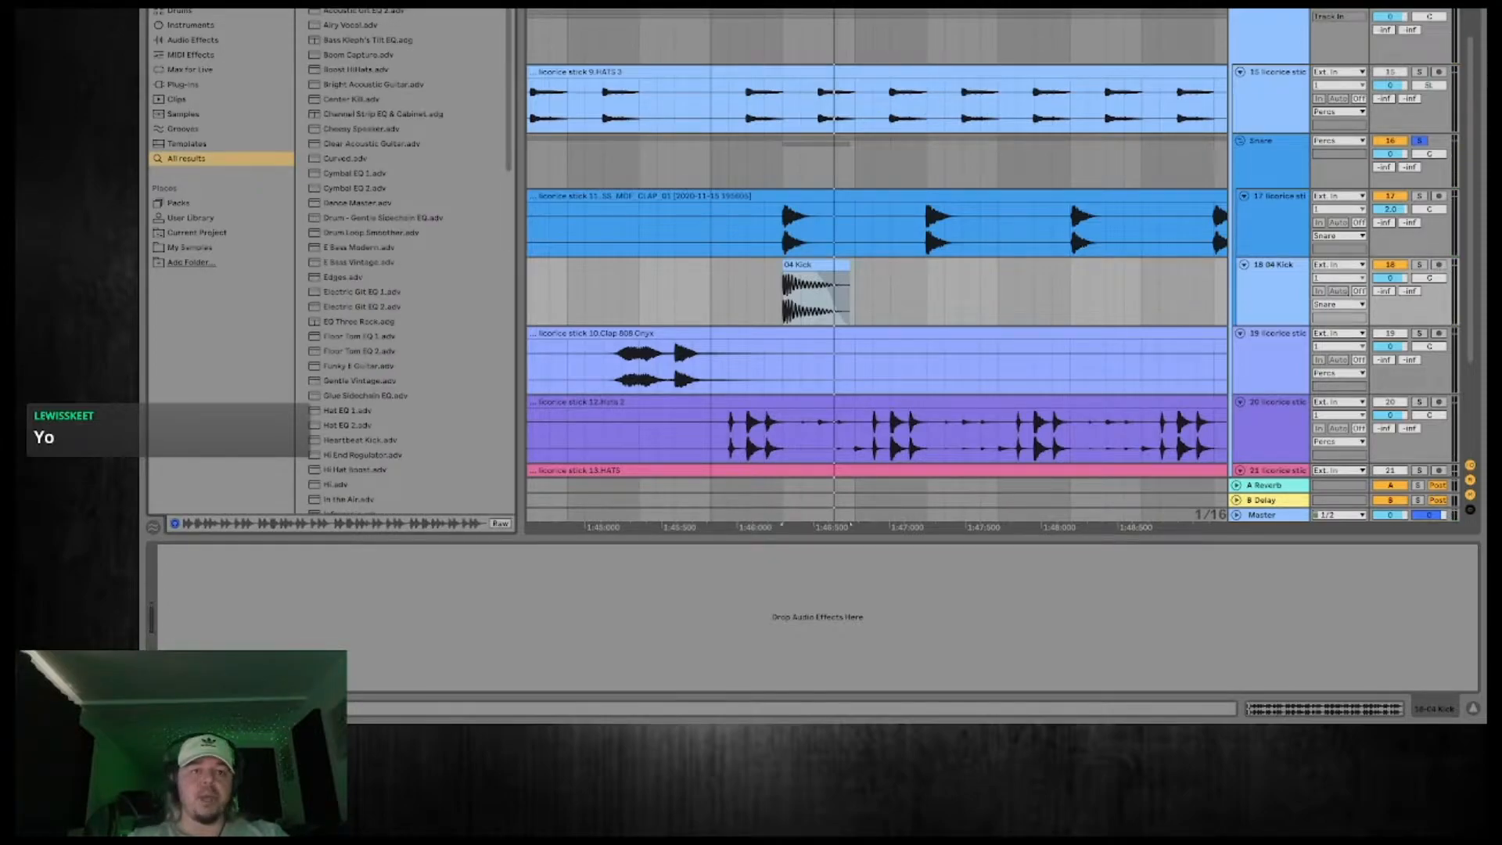
pyautogui.doubleClick(352, 2)
pyautogui.press('space')
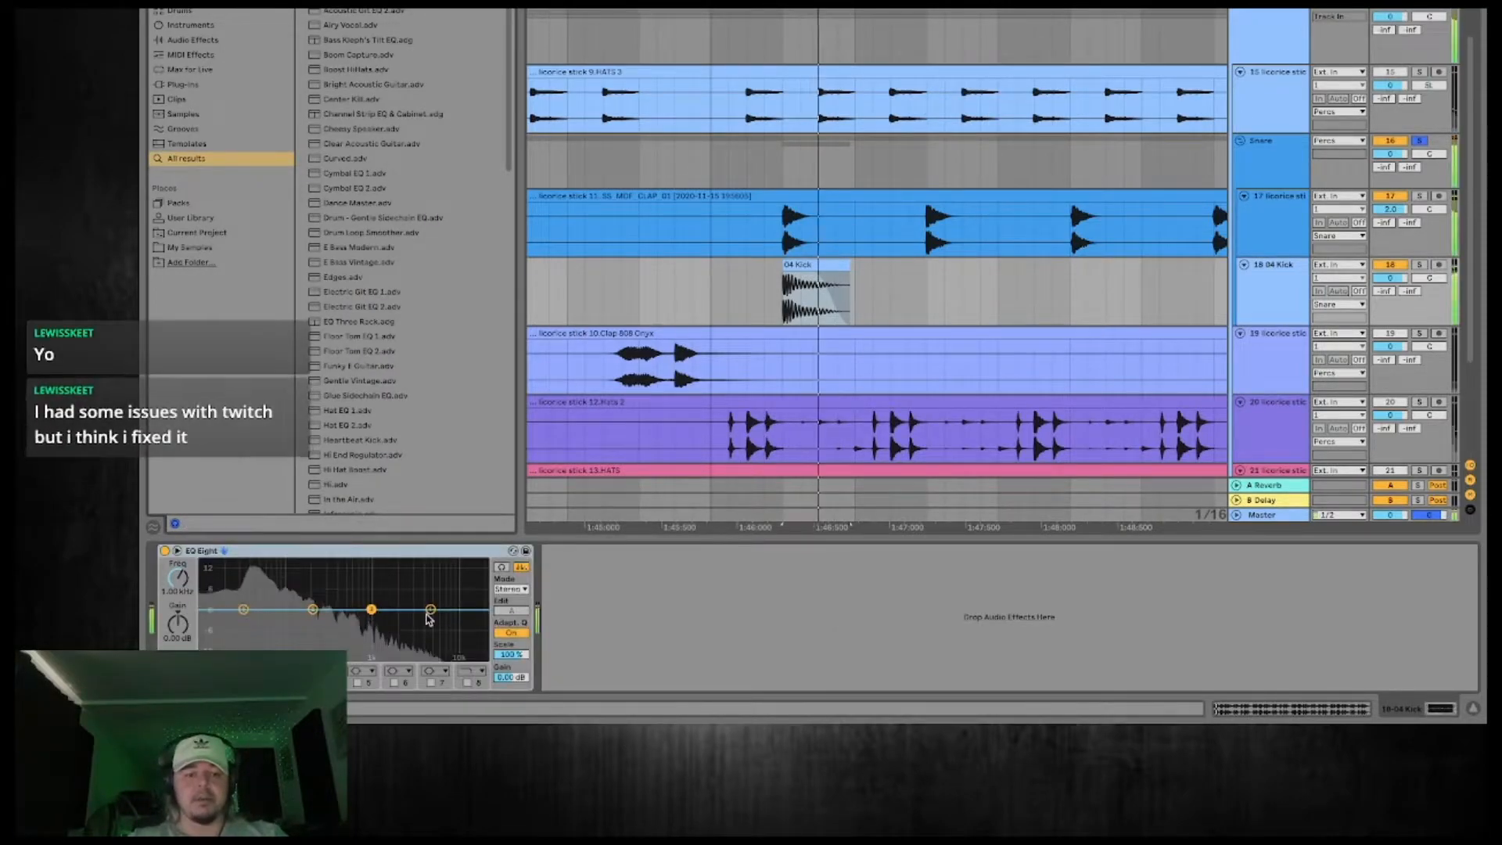
pyautogui.click(223, 671)
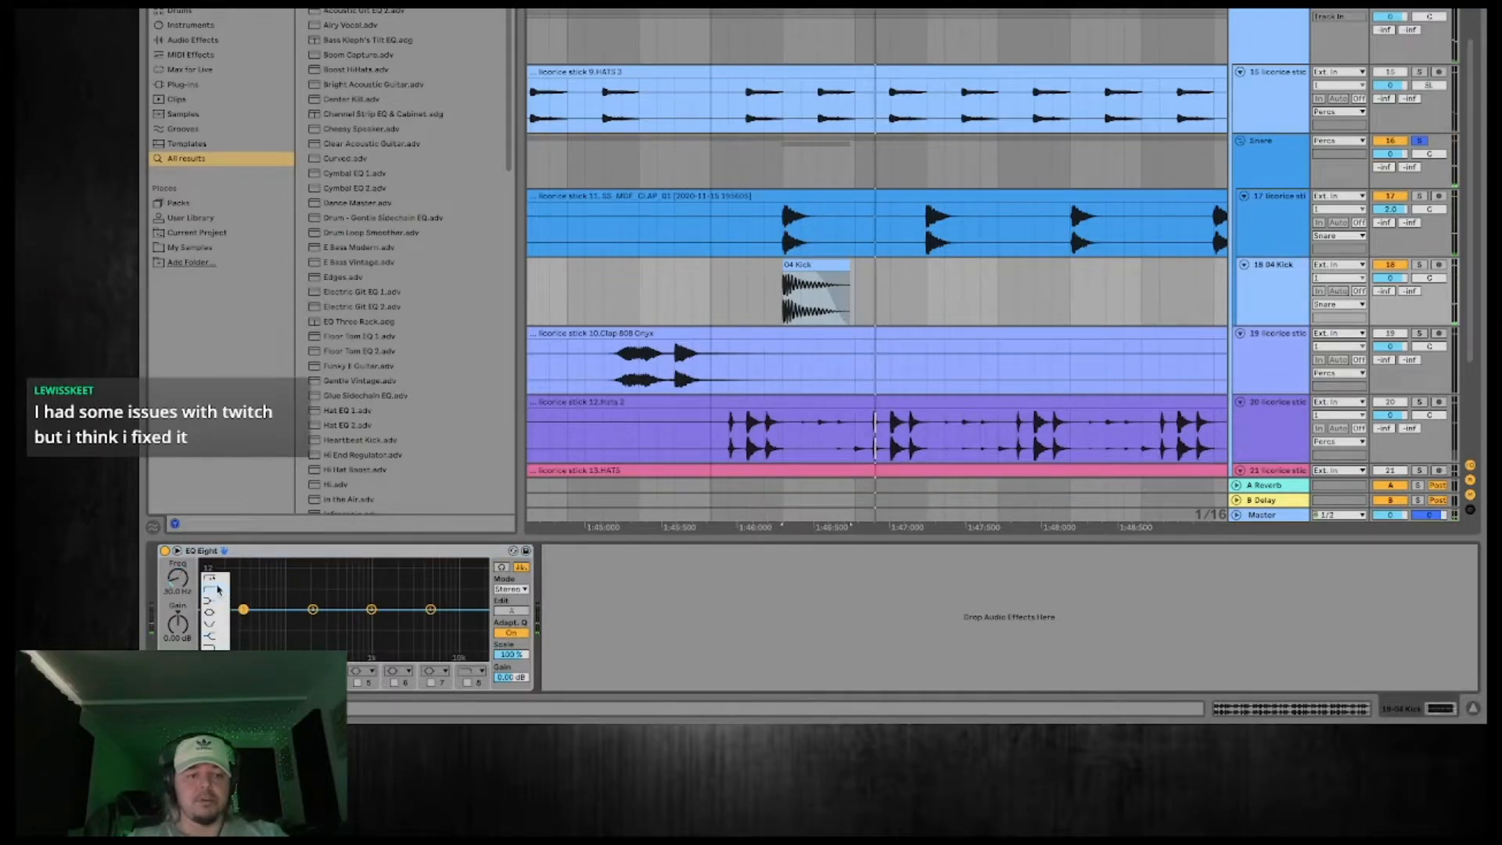
pyautogui.click(217, 584)
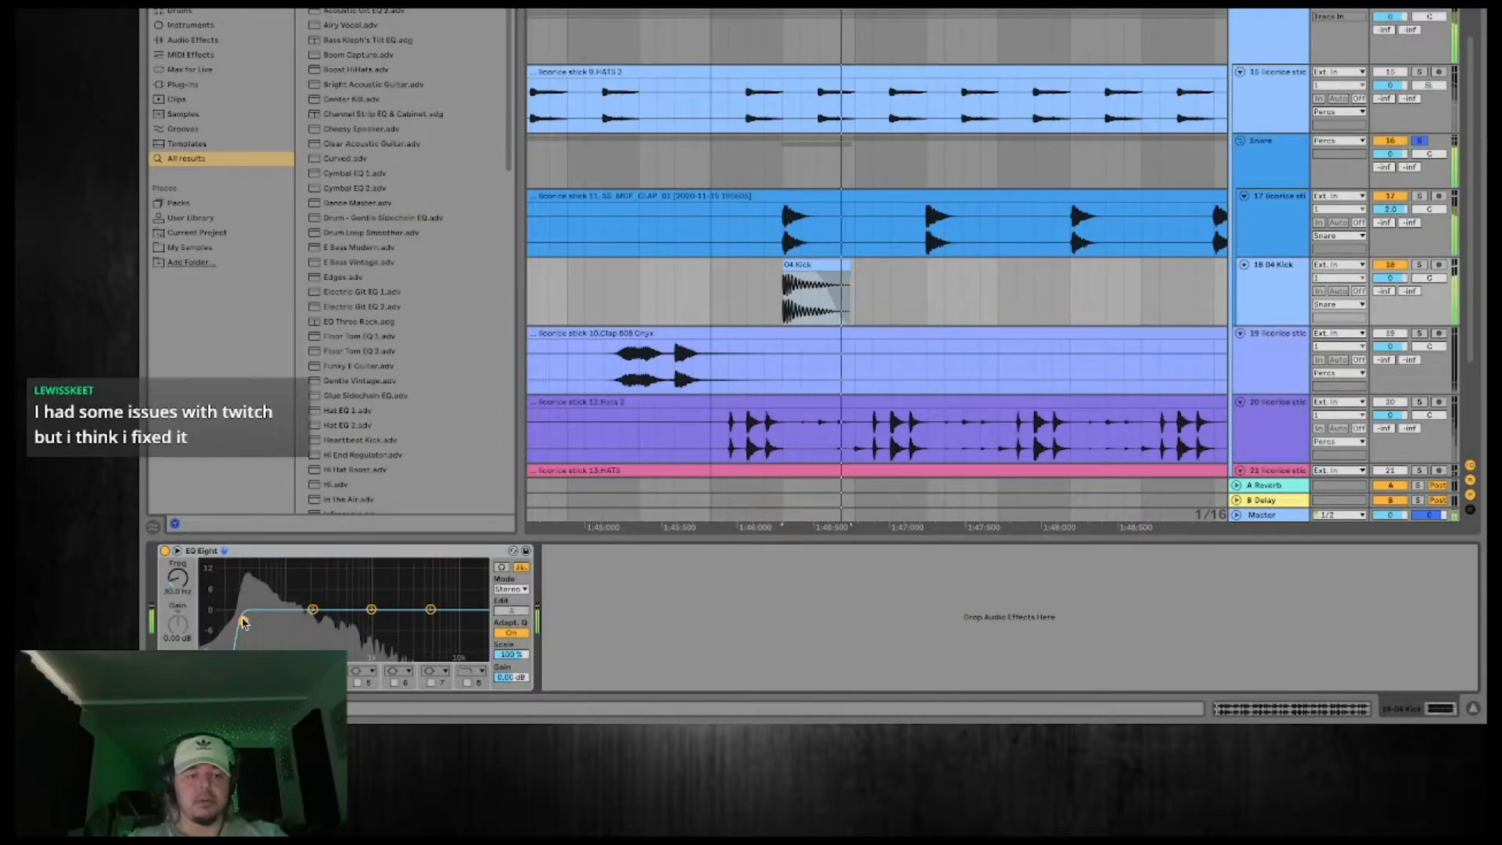
pyautogui.moveTo(283, 621); pyautogui.dragTo(302, 621)
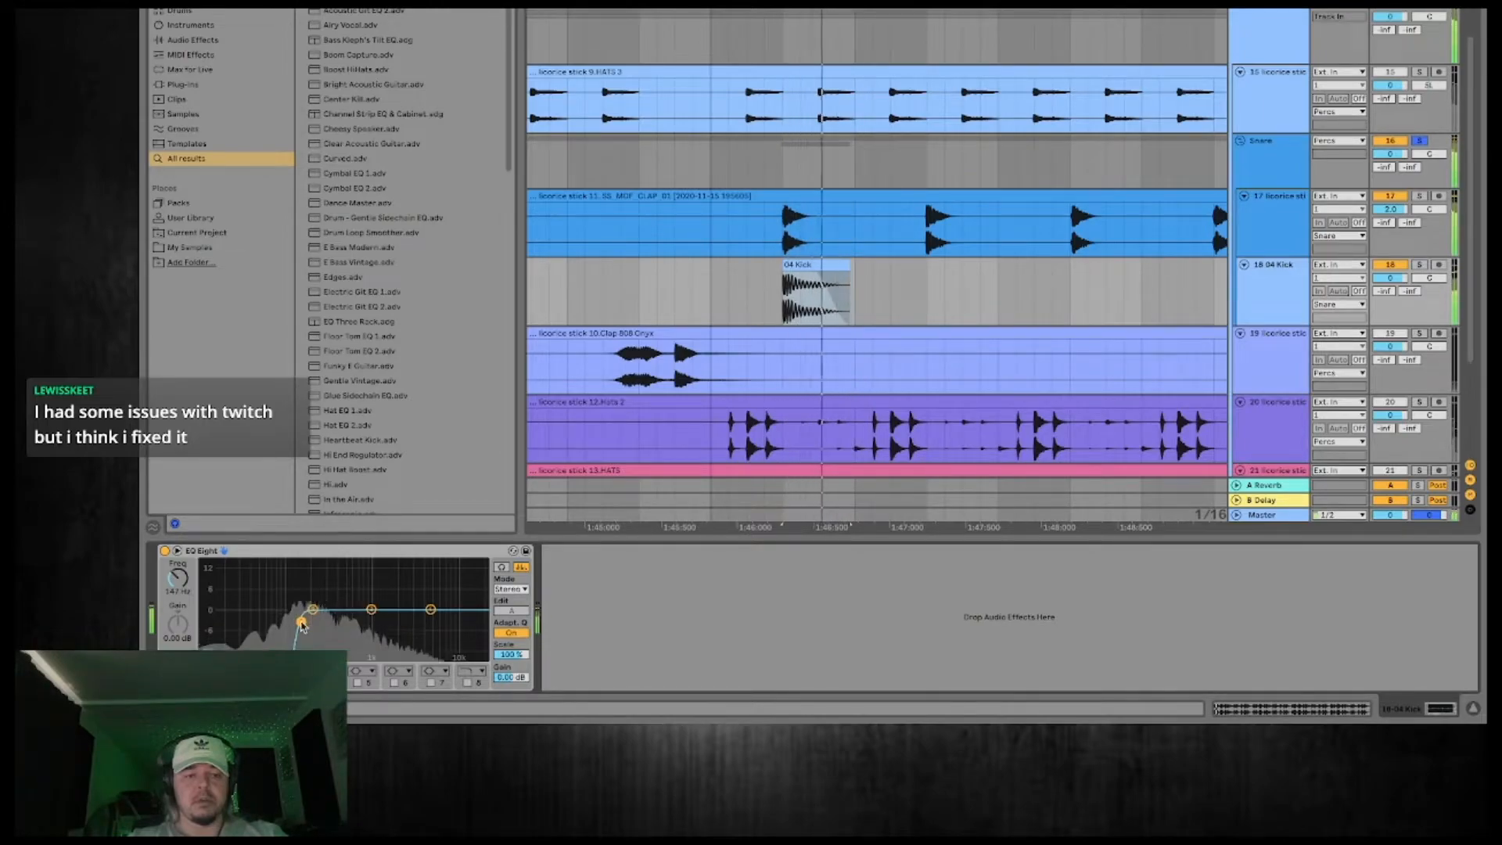
# Shorten the 04 Kick clip, start its fade-out further in, and compare the layer muted and unmuted.
pyautogui.moveTo(850, 275); pyautogui.dragTo(839, 275)
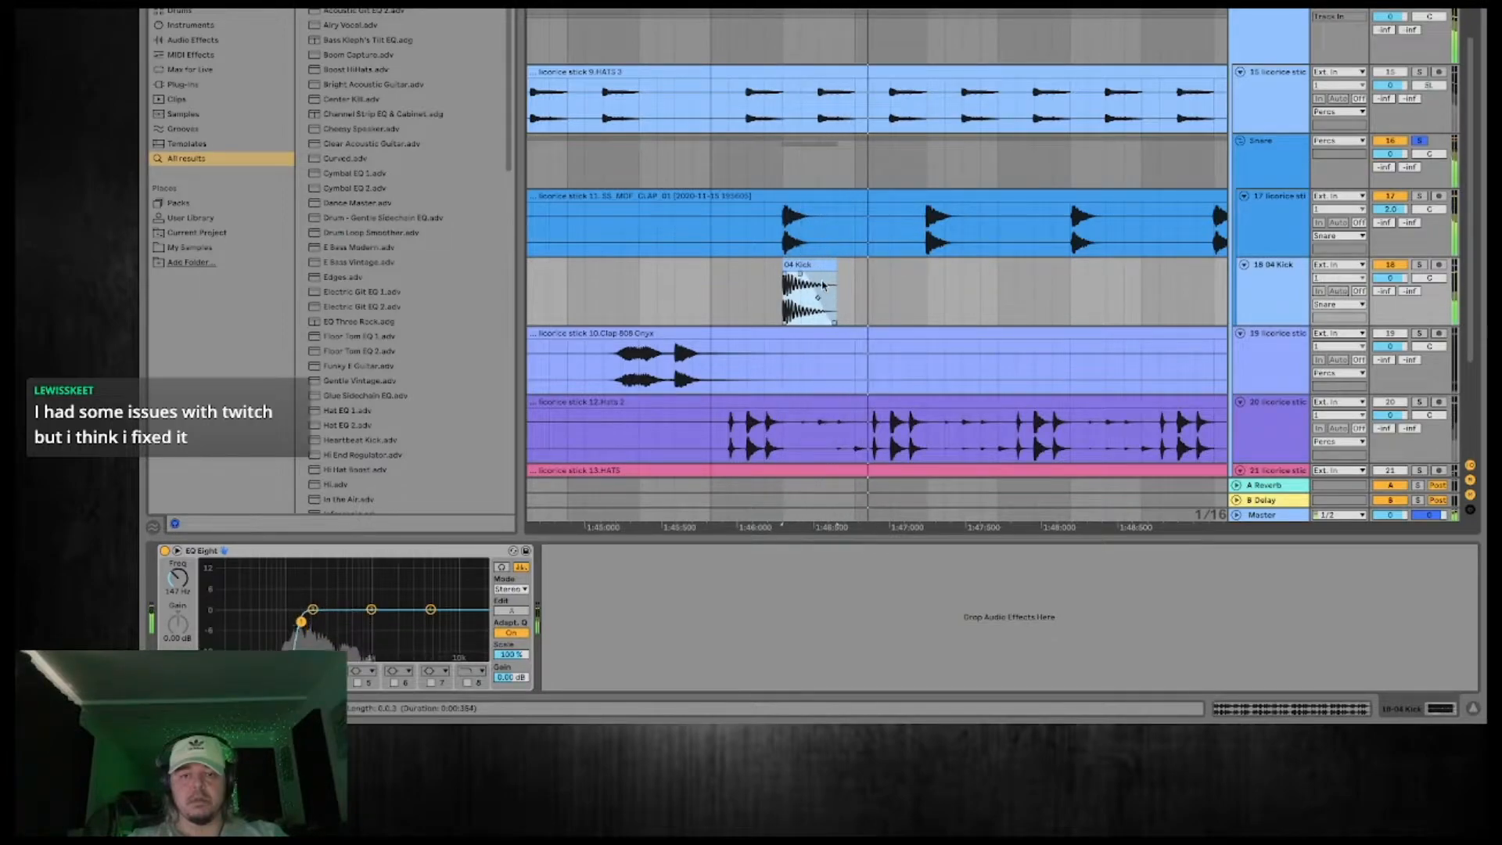
pyautogui.scroll(5, 800, 238)
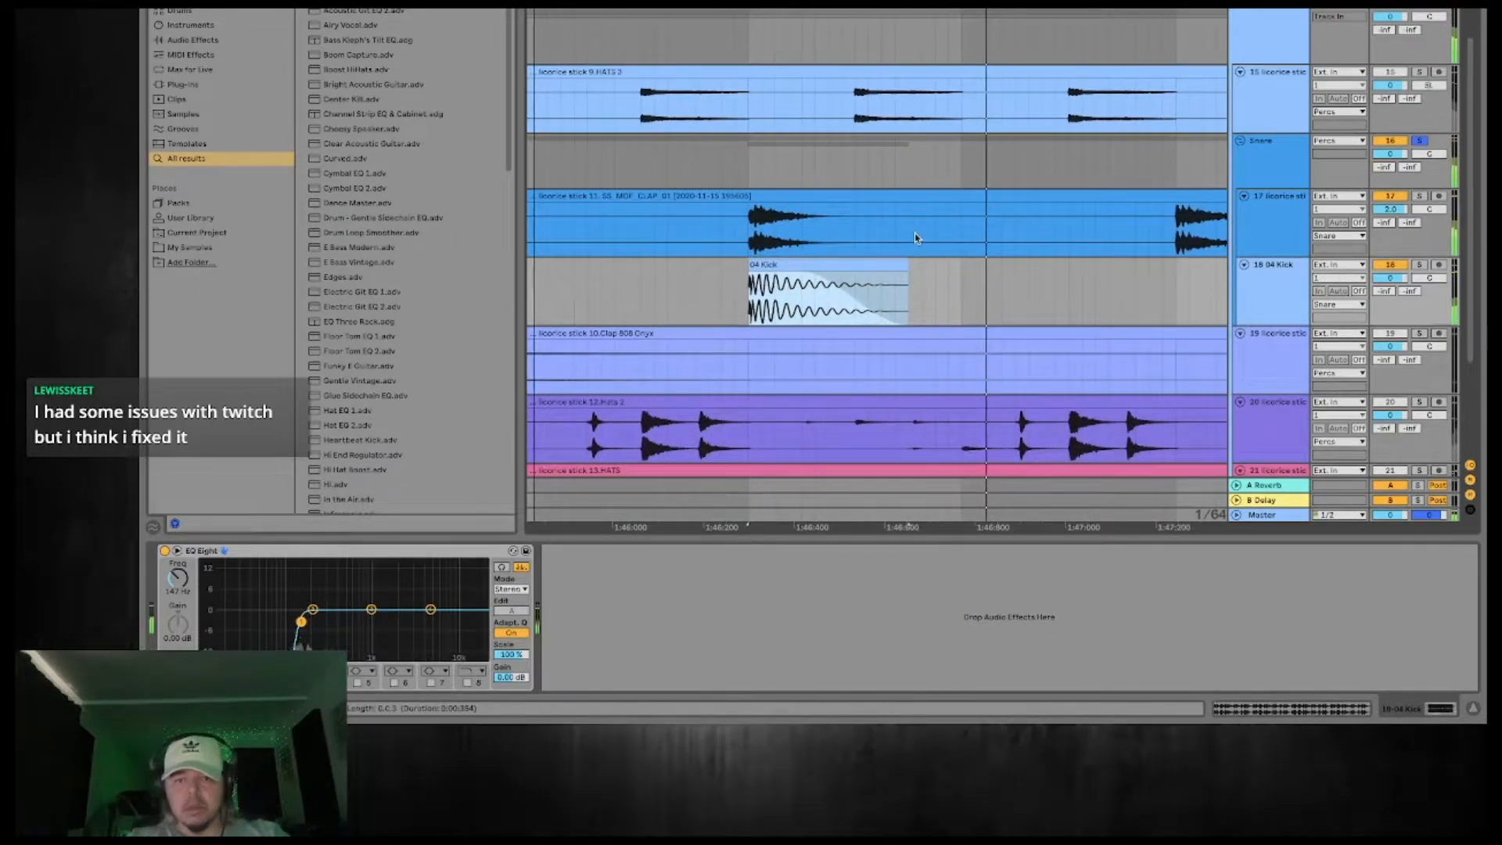
pyautogui.moveTo(904, 268); pyautogui.dragTo(881, 269)
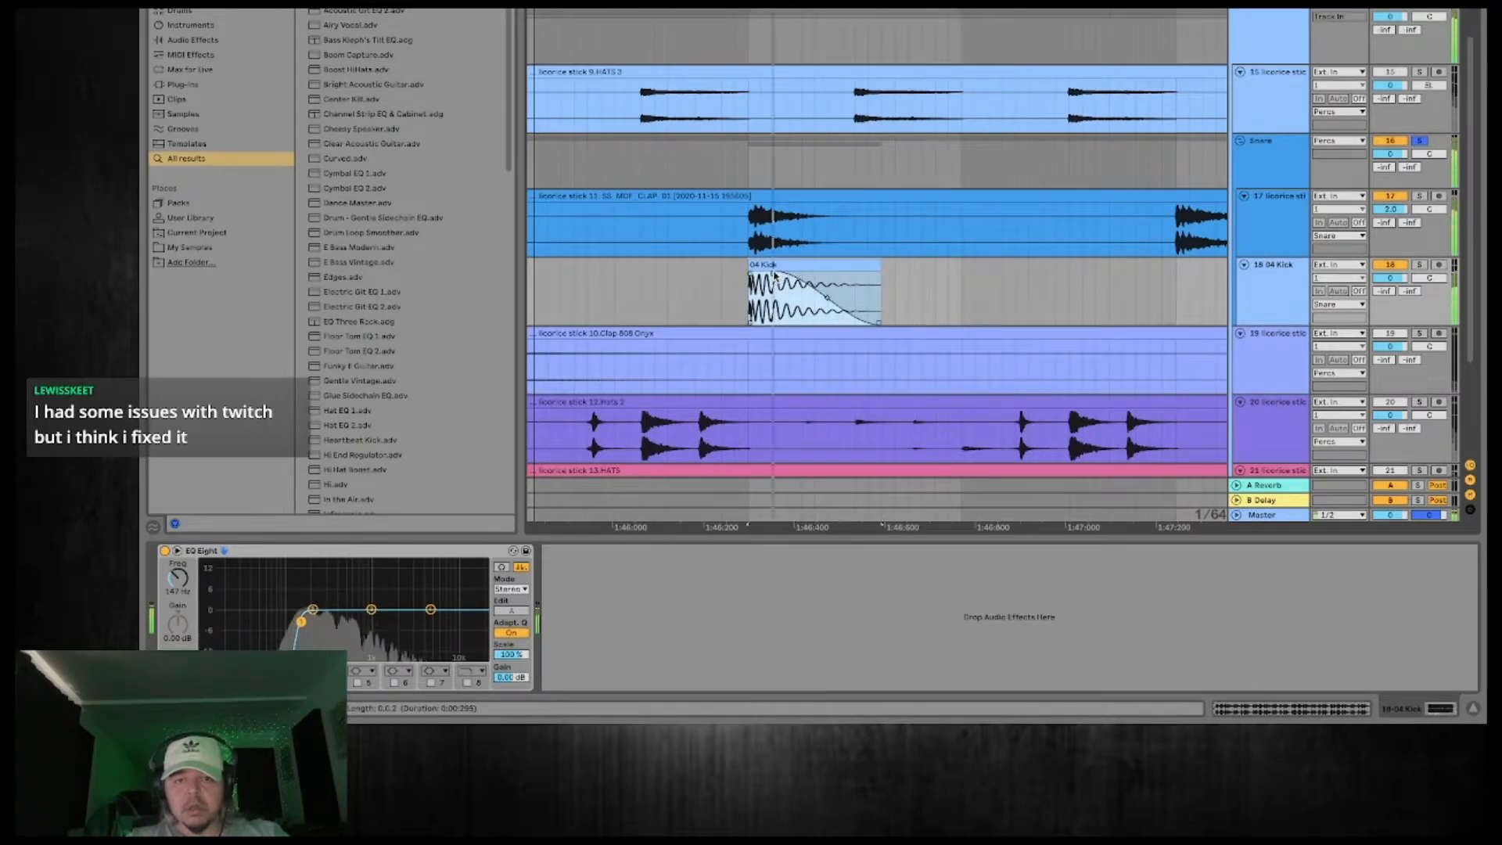
pyautogui.moveTo(773, 274); pyautogui.dragTo(811, 275)
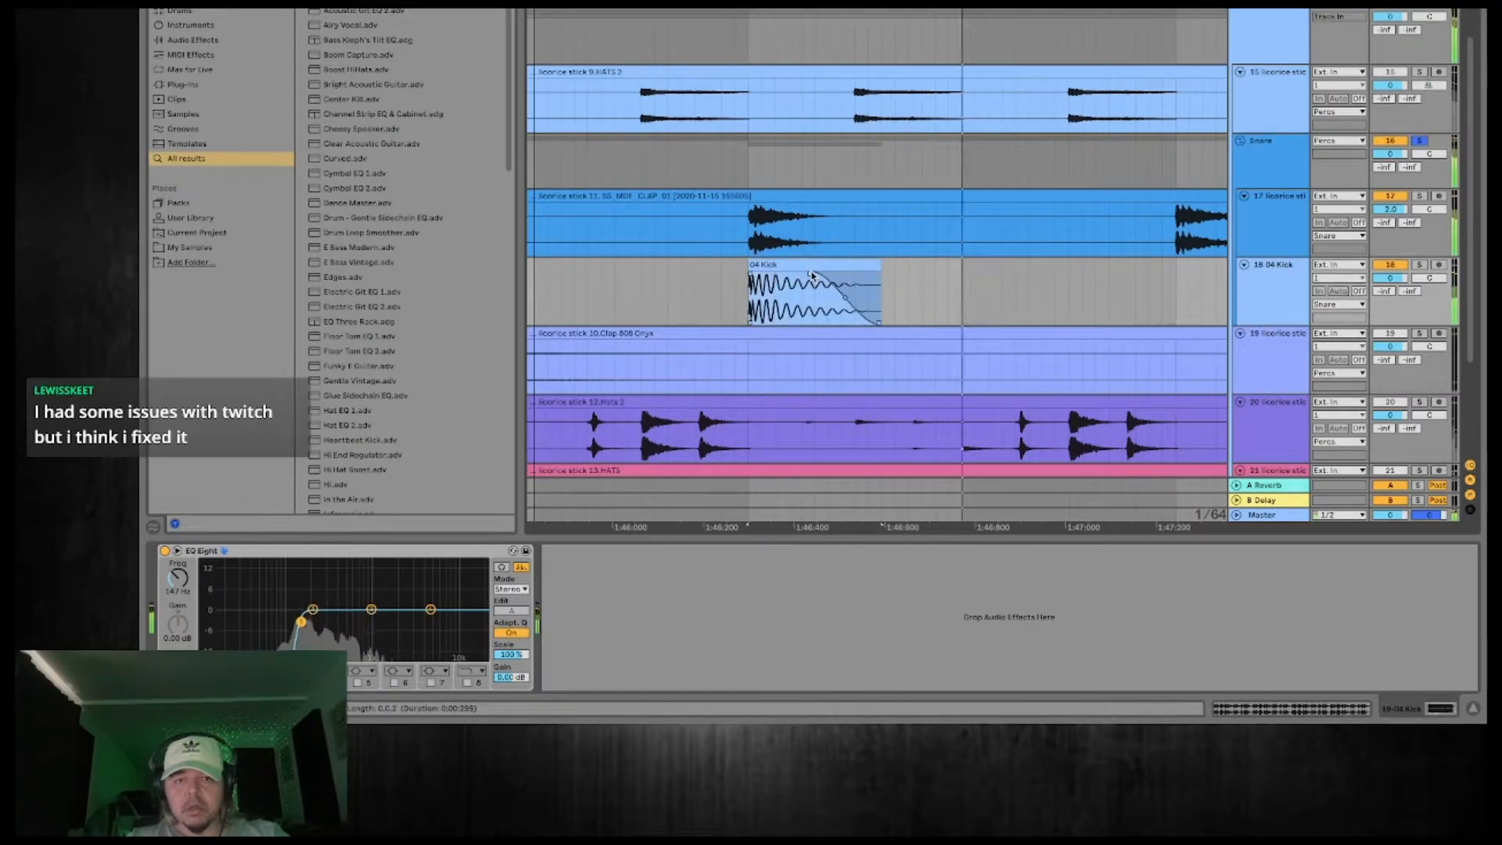
pyautogui.click(1389, 242)
pyautogui.click(1390, 268)
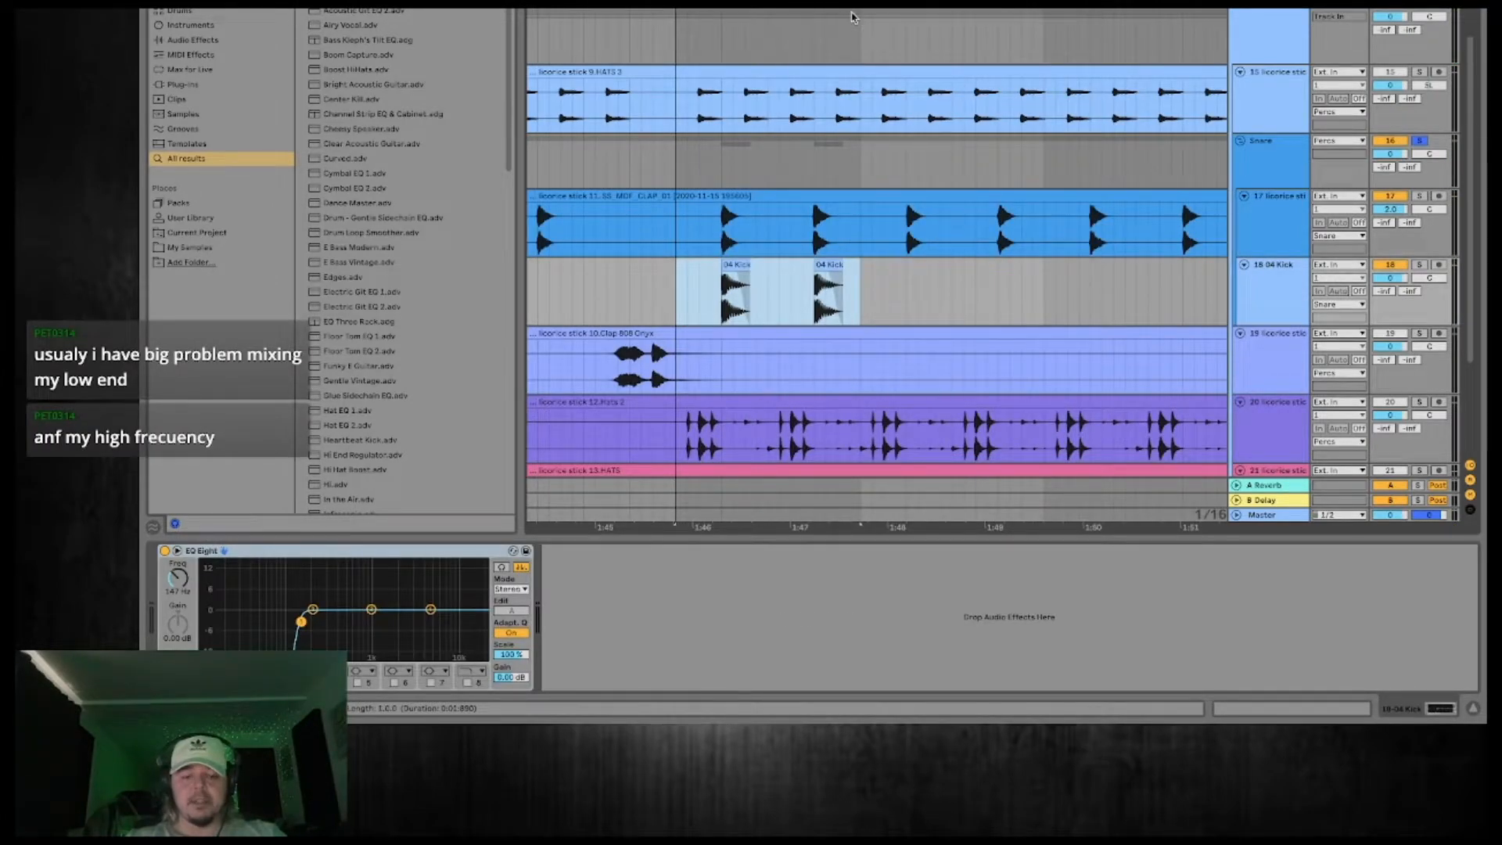
# Consolidate the two 04 Kick hits into a one-bar clip and duplicate it three times along the track.
pyautogui.rightClick(830, 271)
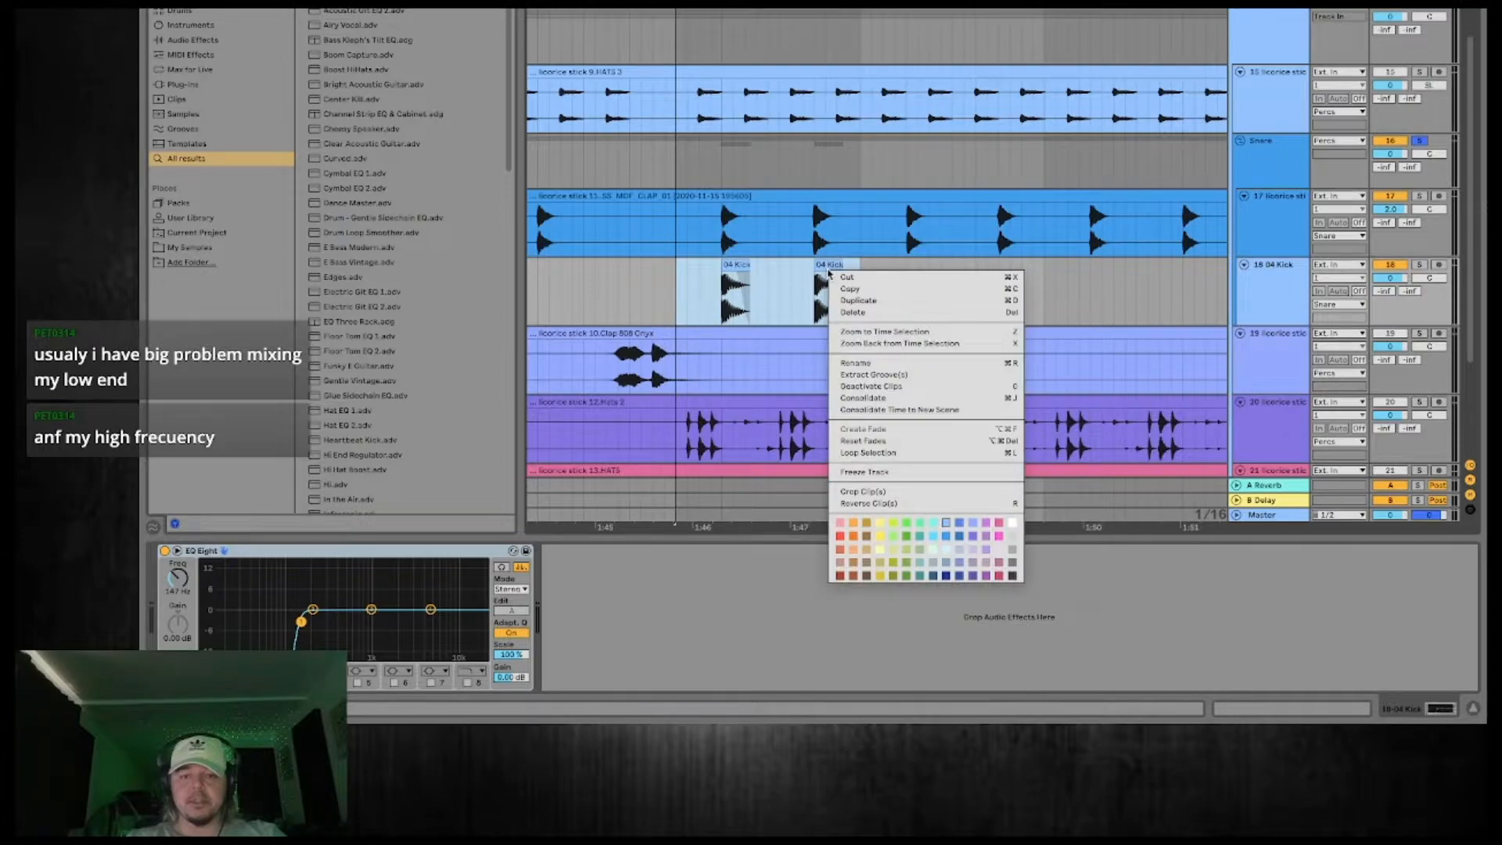
pyautogui.click(884, 397)
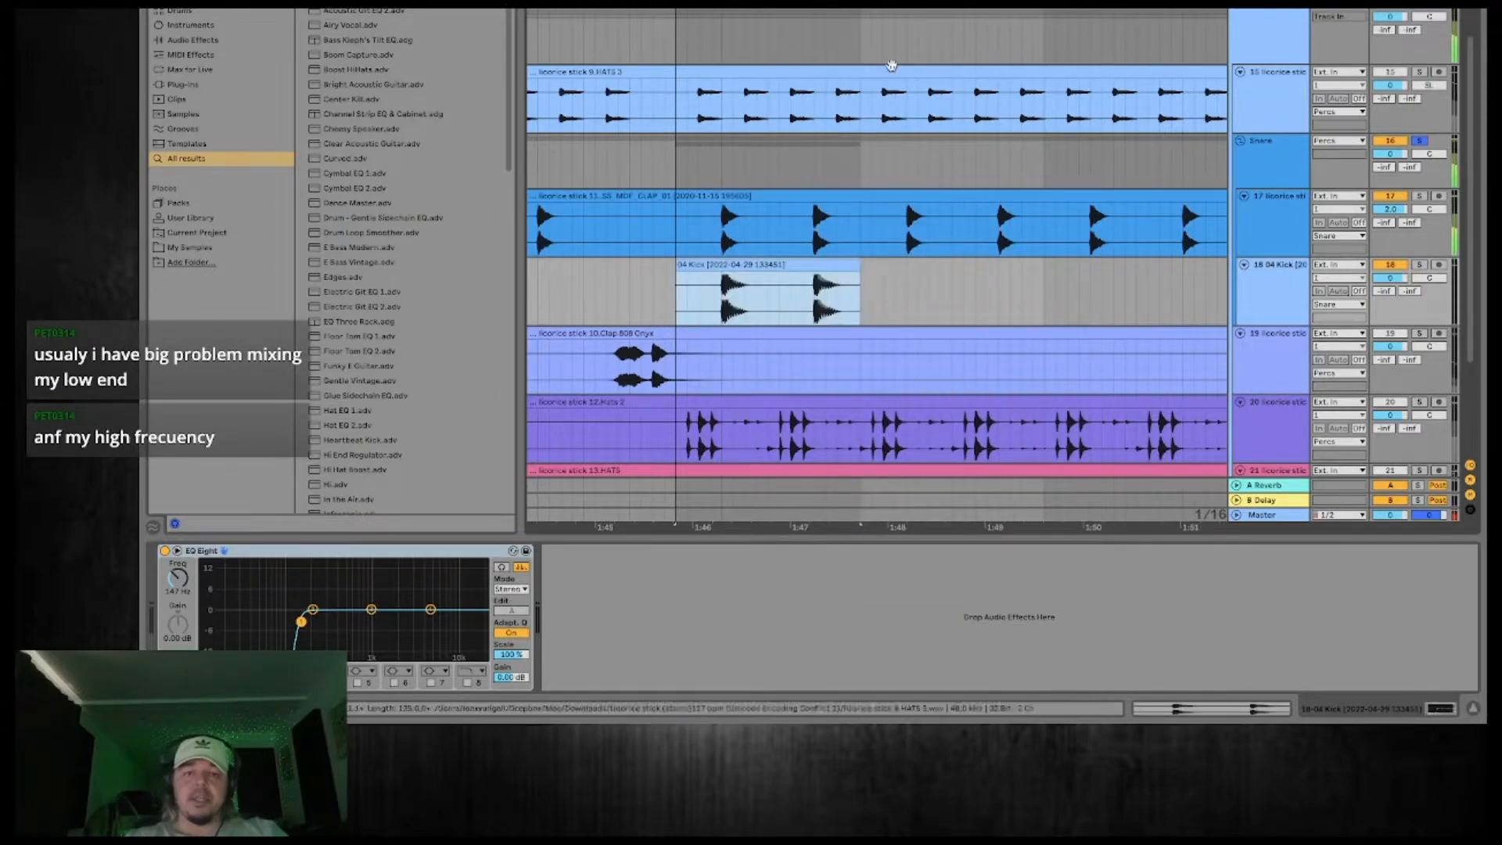
pyautogui.press('space')
pyautogui.scroll(-10, 859, 266)
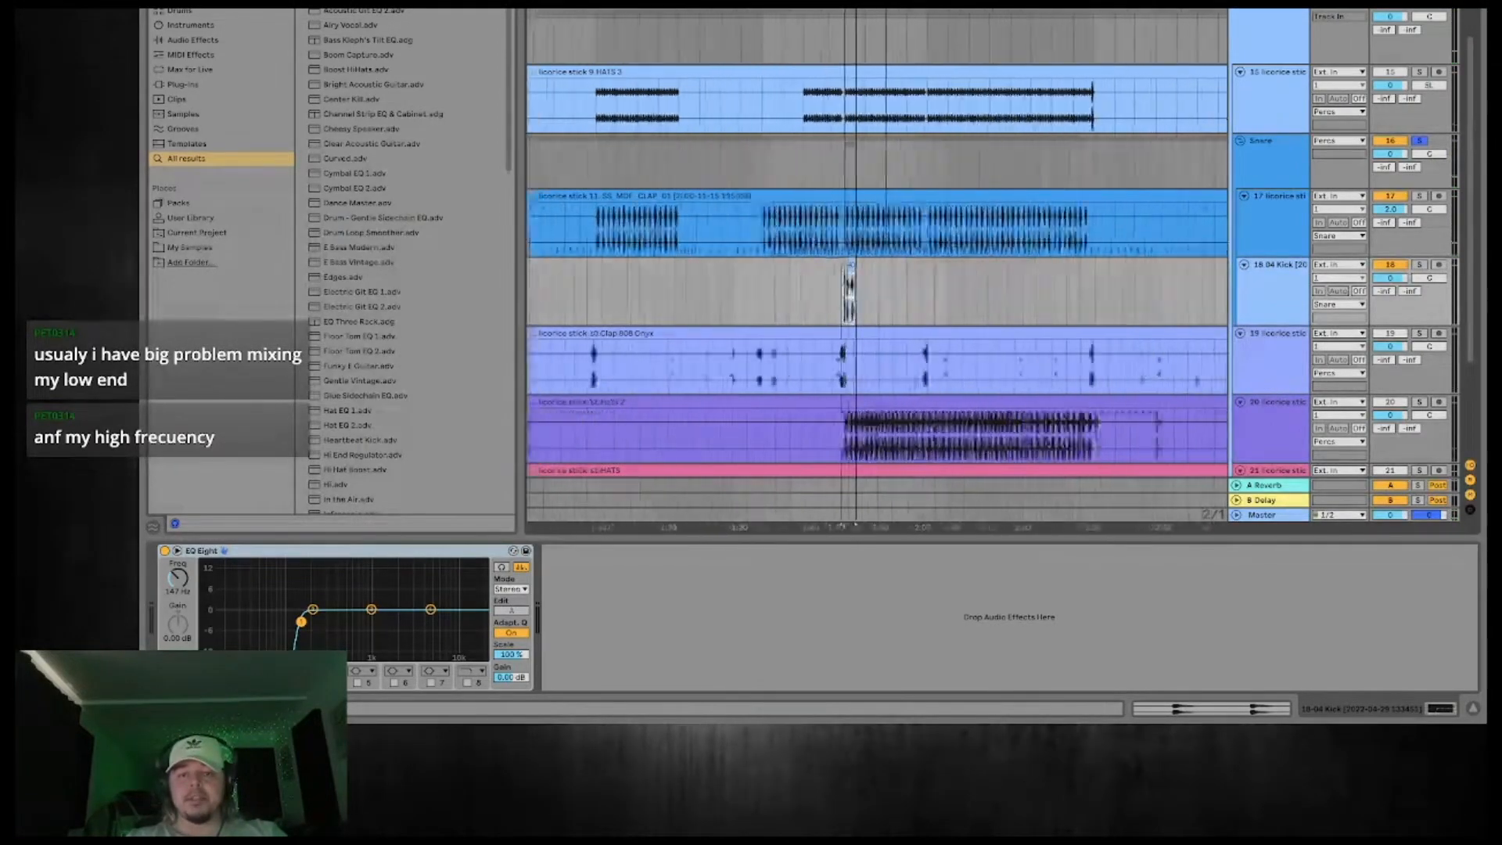
pyautogui.scroll(6, 859, 265)
pyautogui.scroll(1, 859, 266)
pyautogui.hotkey('ctrl', 'd')
pyautogui.hotkey('ctrl', 'd')
pyautogui.hotkey('ctrl', 'd')
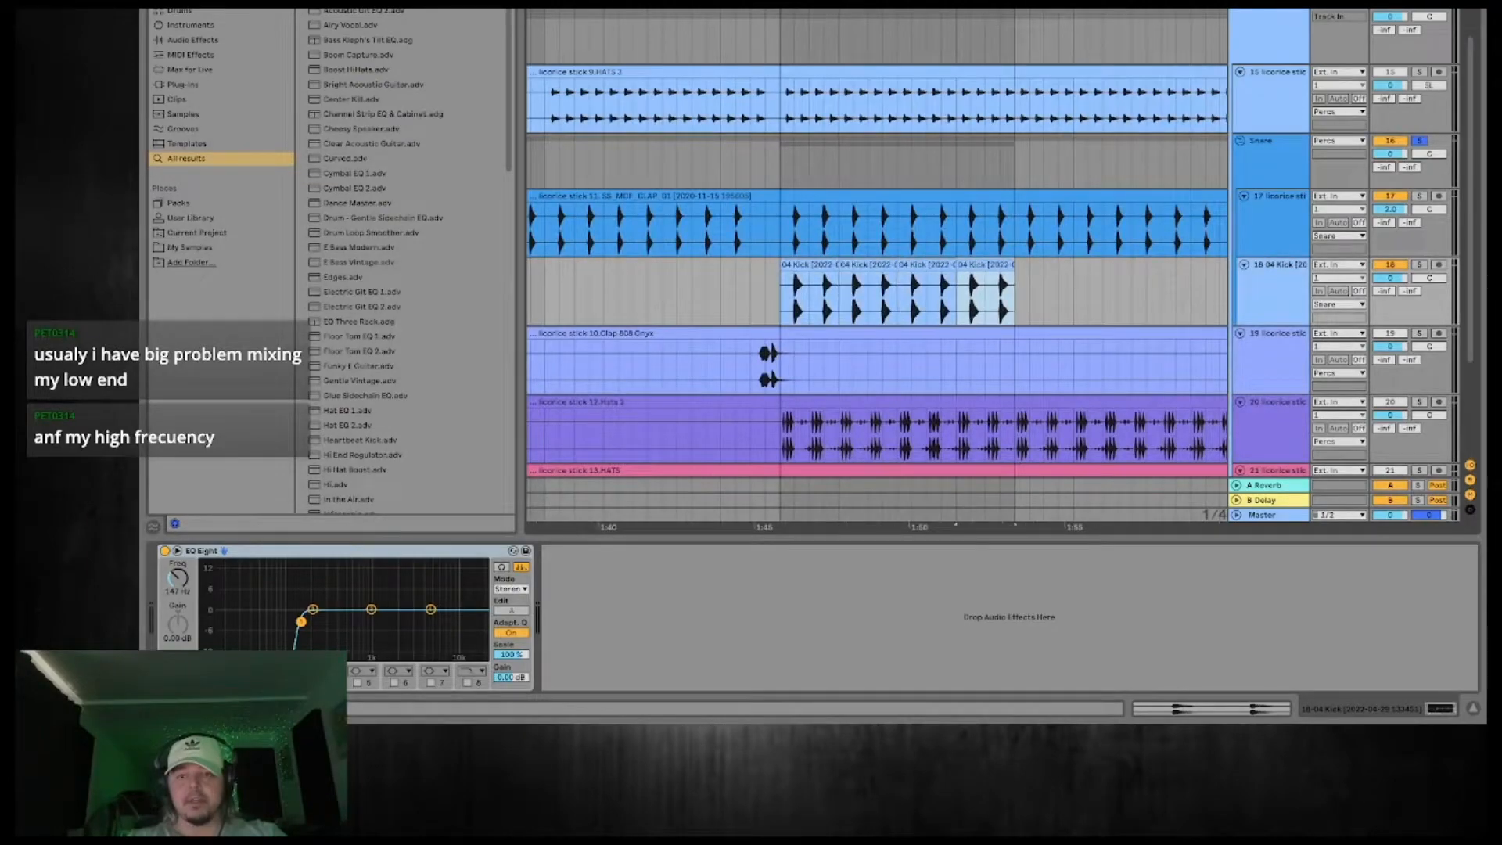
# Duplicate the four bars of 04 Kick clips at 1:45, then repeat the resulting eight-bar block from 2:00.
pyautogui.scroll(-2, 859, 266)
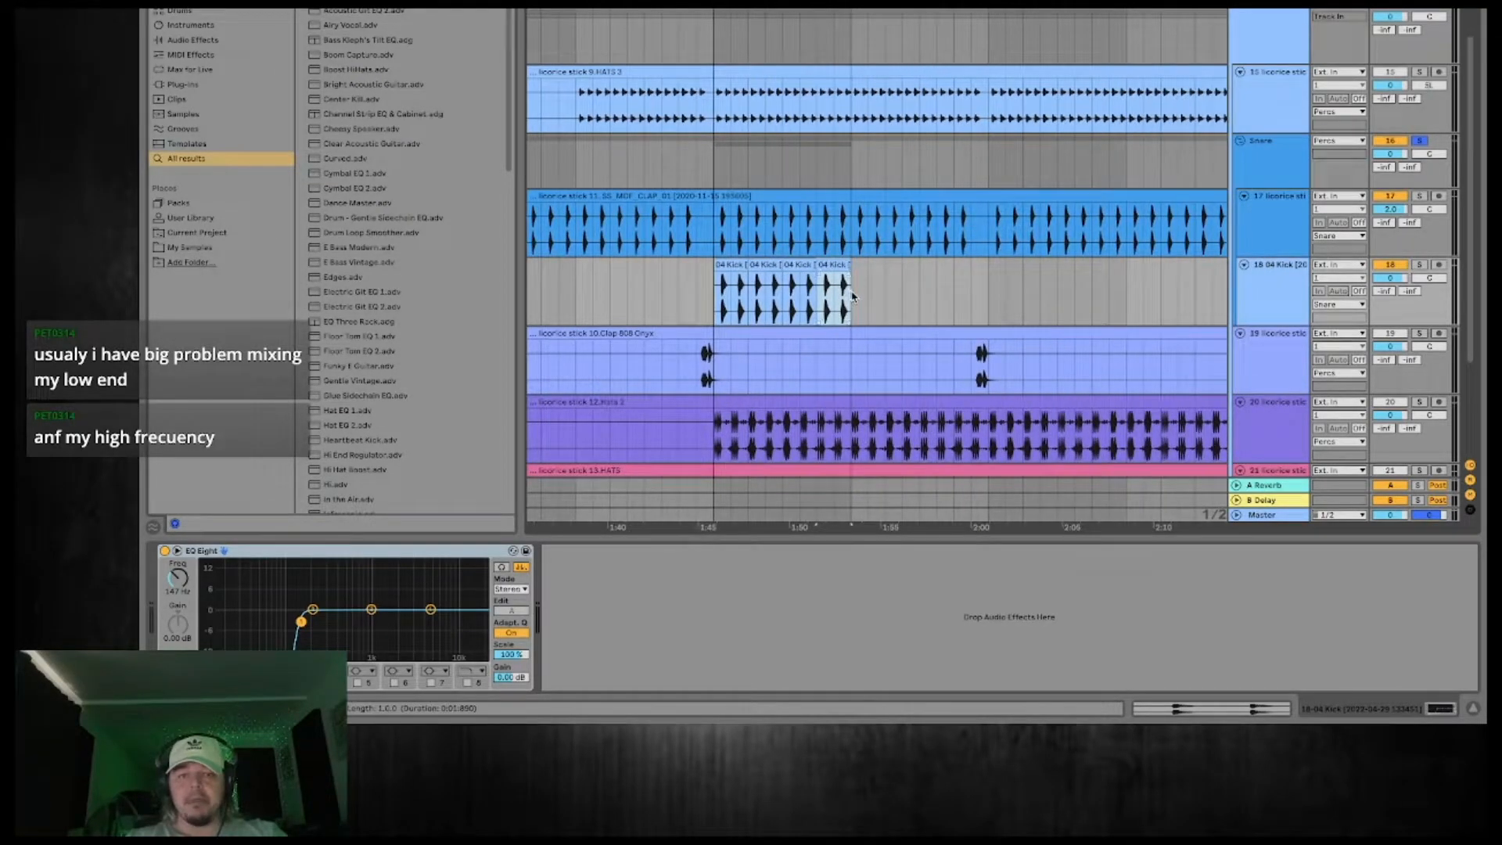
pyautogui.moveTo(853, 298); pyautogui.dragTo(715, 288)
pyautogui.hotkey('ctrl', 'd')
pyautogui.moveTo(985, 263); pyautogui.dragTo(708, 299)
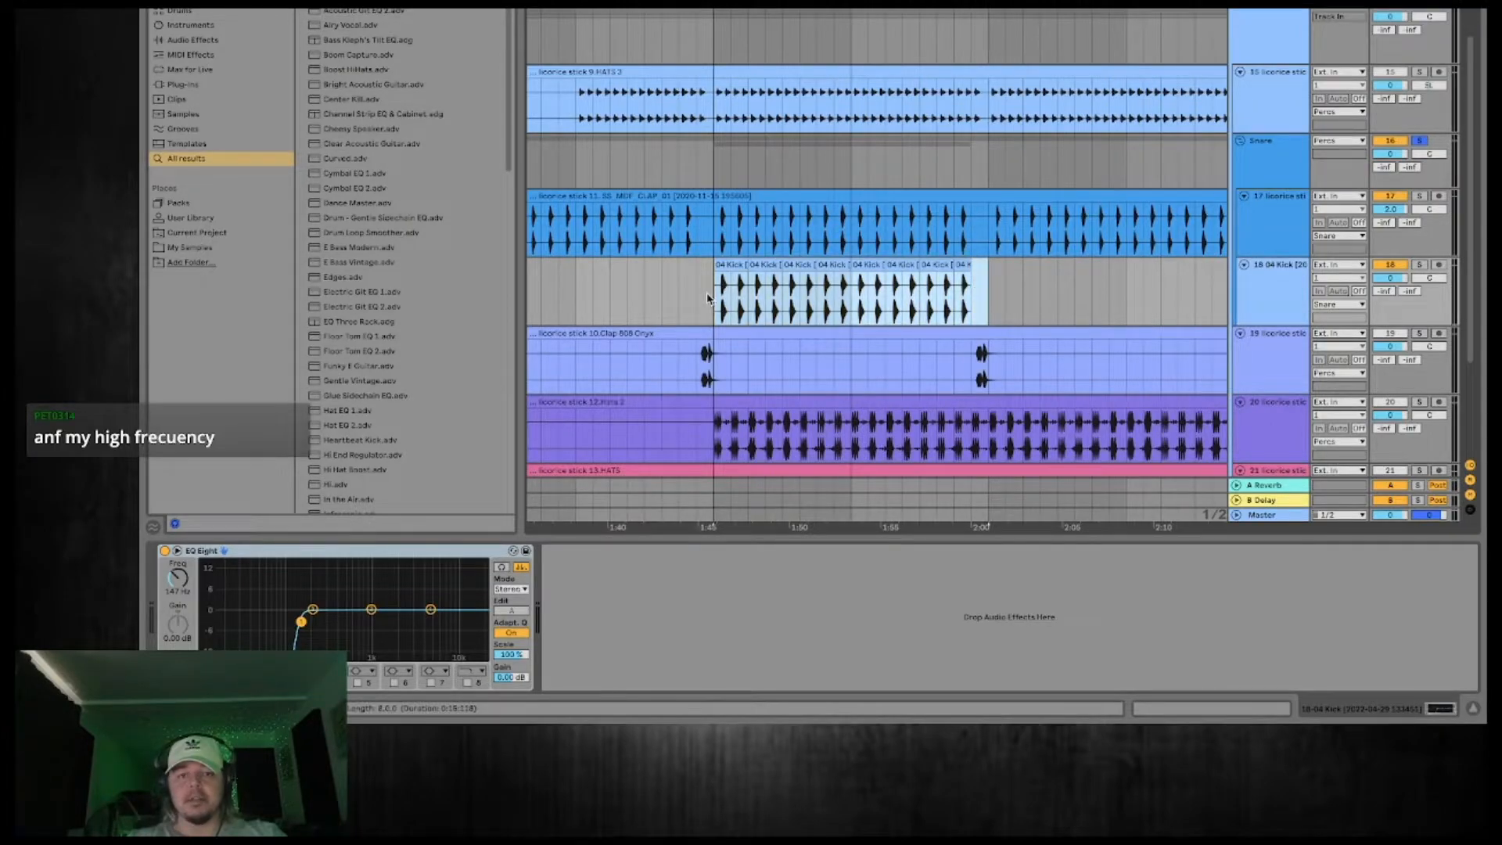
pyautogui.hotkey('ctrl', 'd')
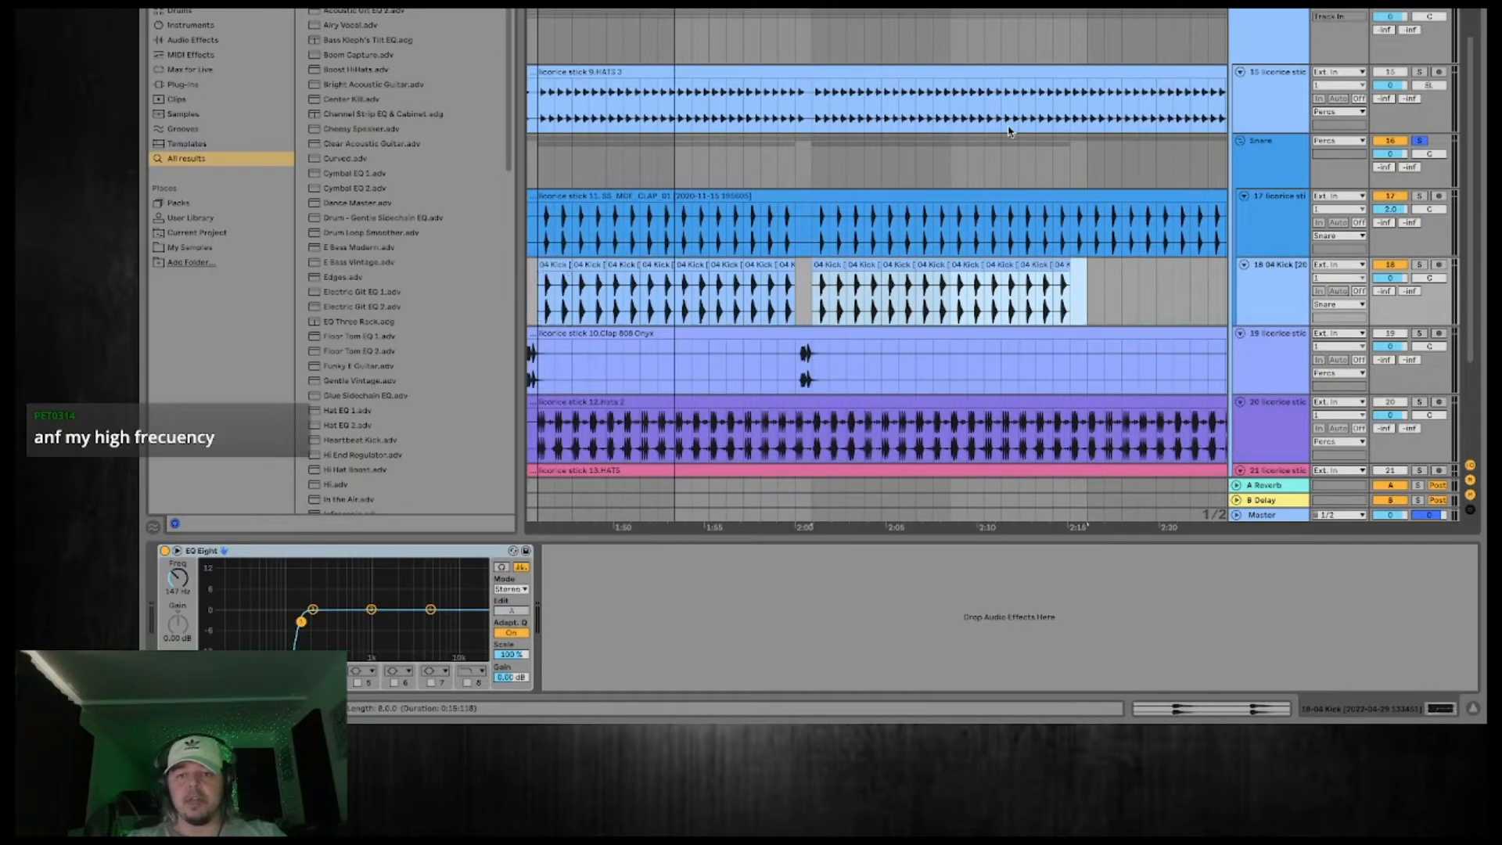
# Fill the gap before 2:15 with another 04 Kick hit and duplicate that eight-bar block up to 2:30.
pyautogui.click(1077, 292)
pyautogui.hotkey('ctrl', 'd')
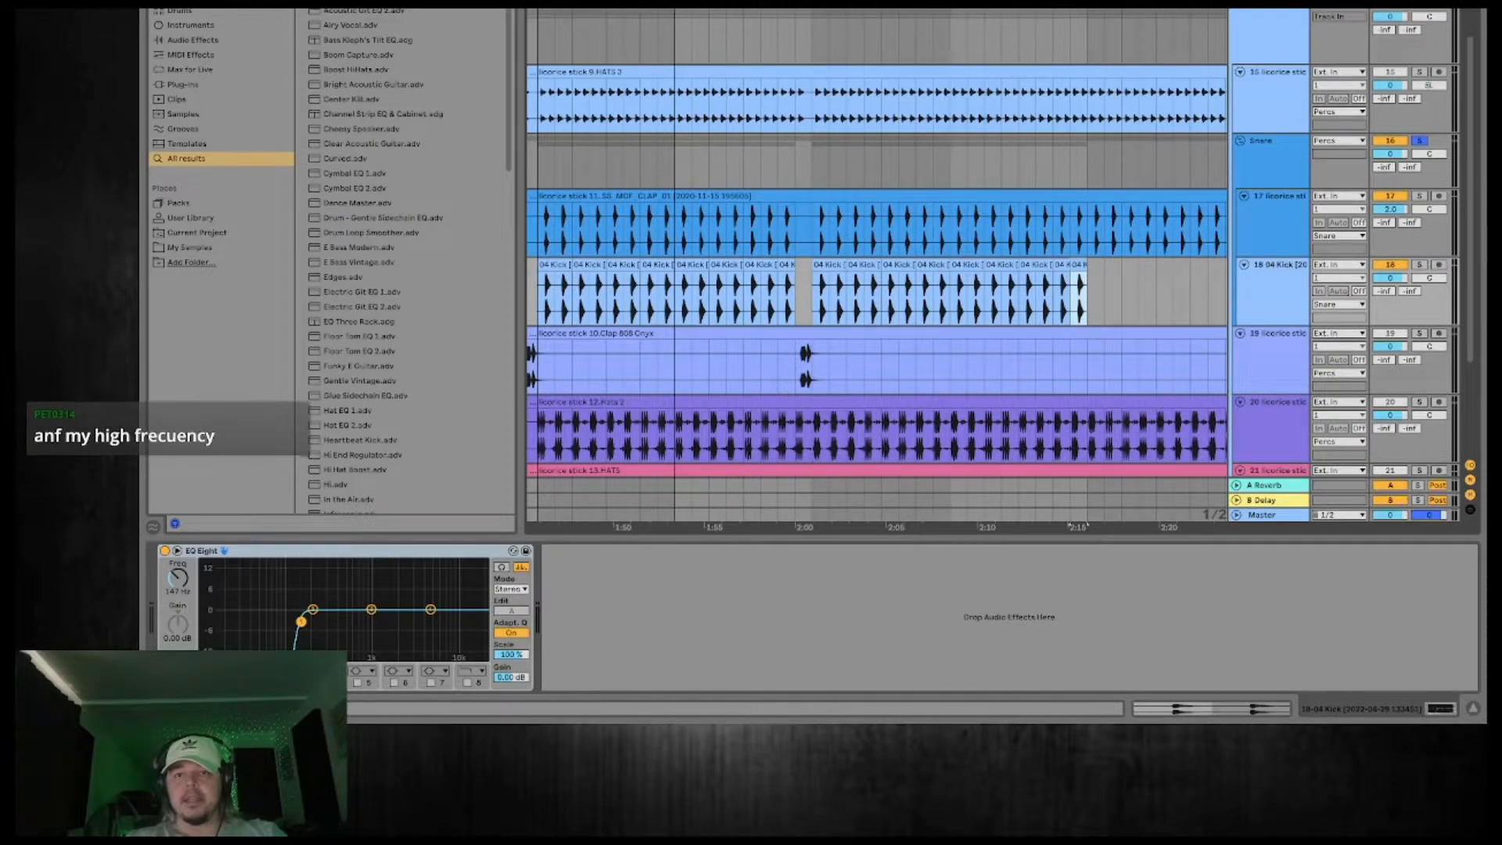
pyautogui.moveTo(1053, 4); pyautogui.dragTo(931, 0)
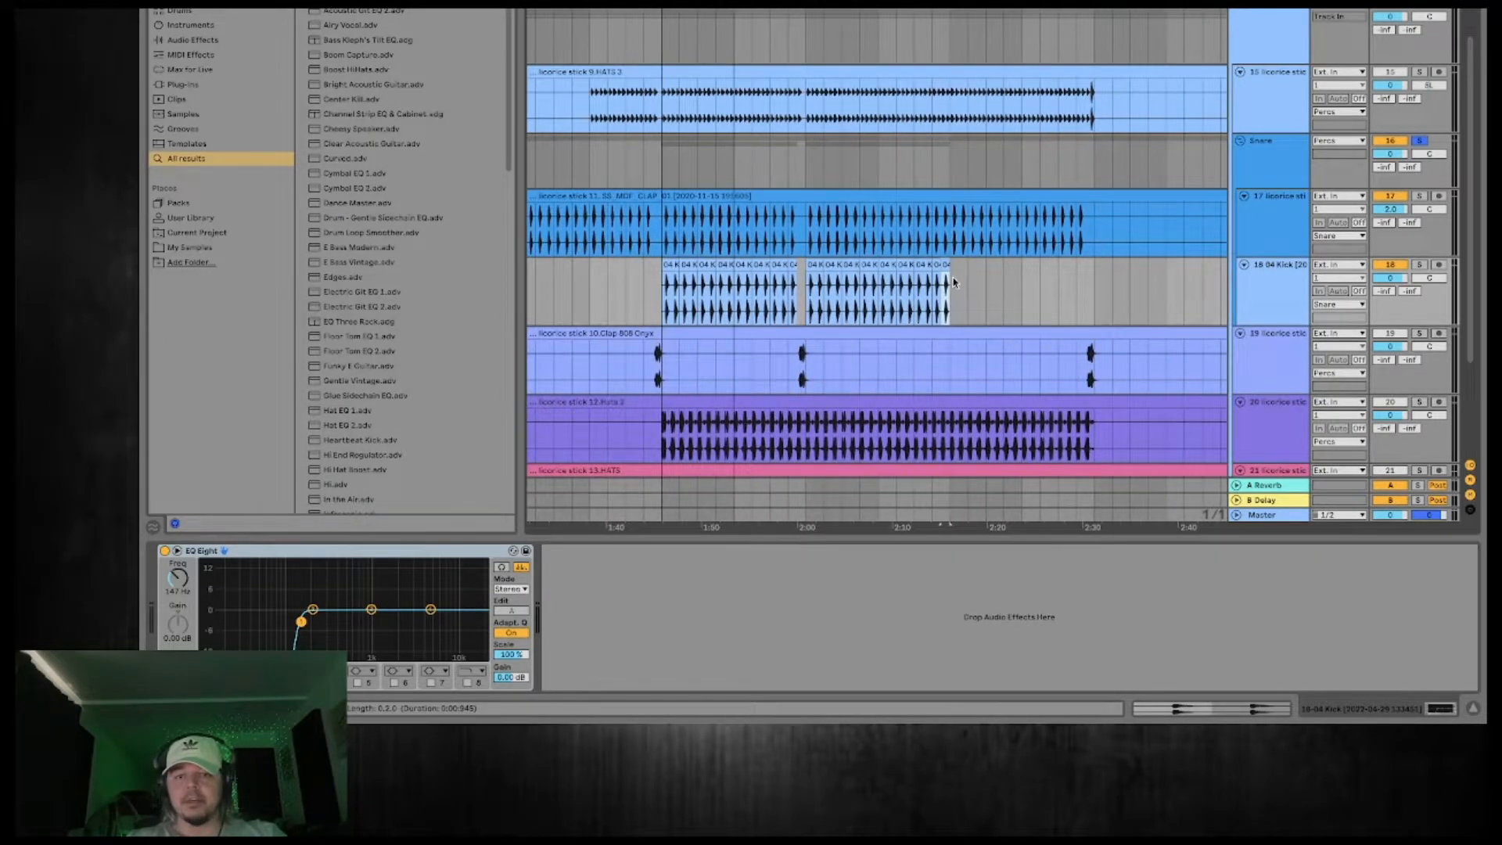
pyautogui.moveTo(947, 288); pyautogui.dragTo(798, 286)
pyautogui.hotkey('ctrl', 'd')
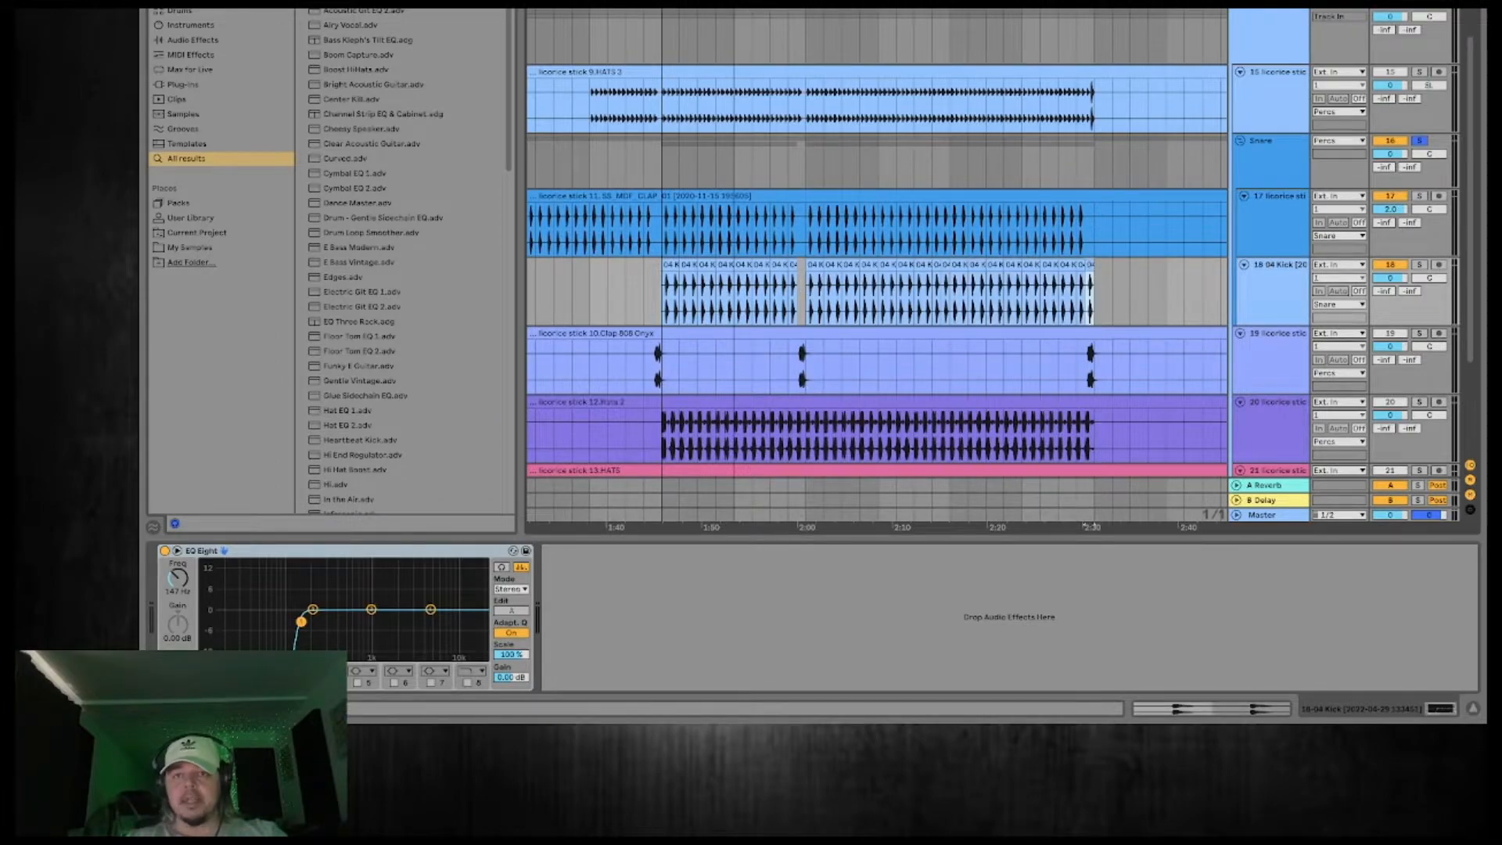
# Delete the last 04 Kick hit before 2:30 and copy the whole 1:45 to 2:30 kick passage to 3:00.
pyautogui.moveTo(1095, 2); pyautogui.dragTo(869, 2)
pyautogui.press('Delete')
pyautogui.moveTo(873, 293); pyautogui.dragTo(656, 289)
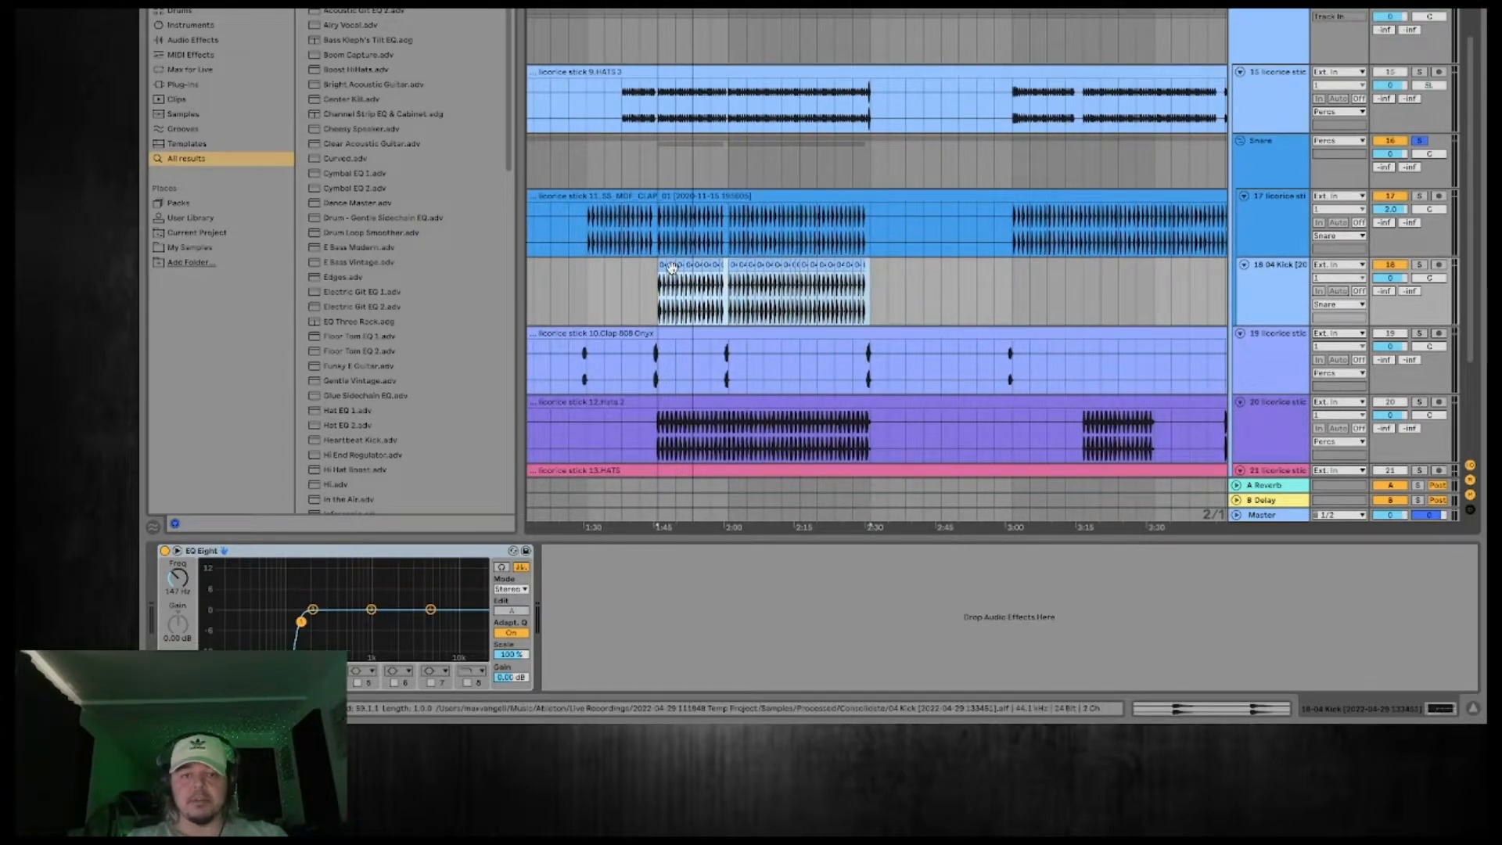
pyautogui.moveTo(671, 269); pyautogui.dragTo(1028, 270)
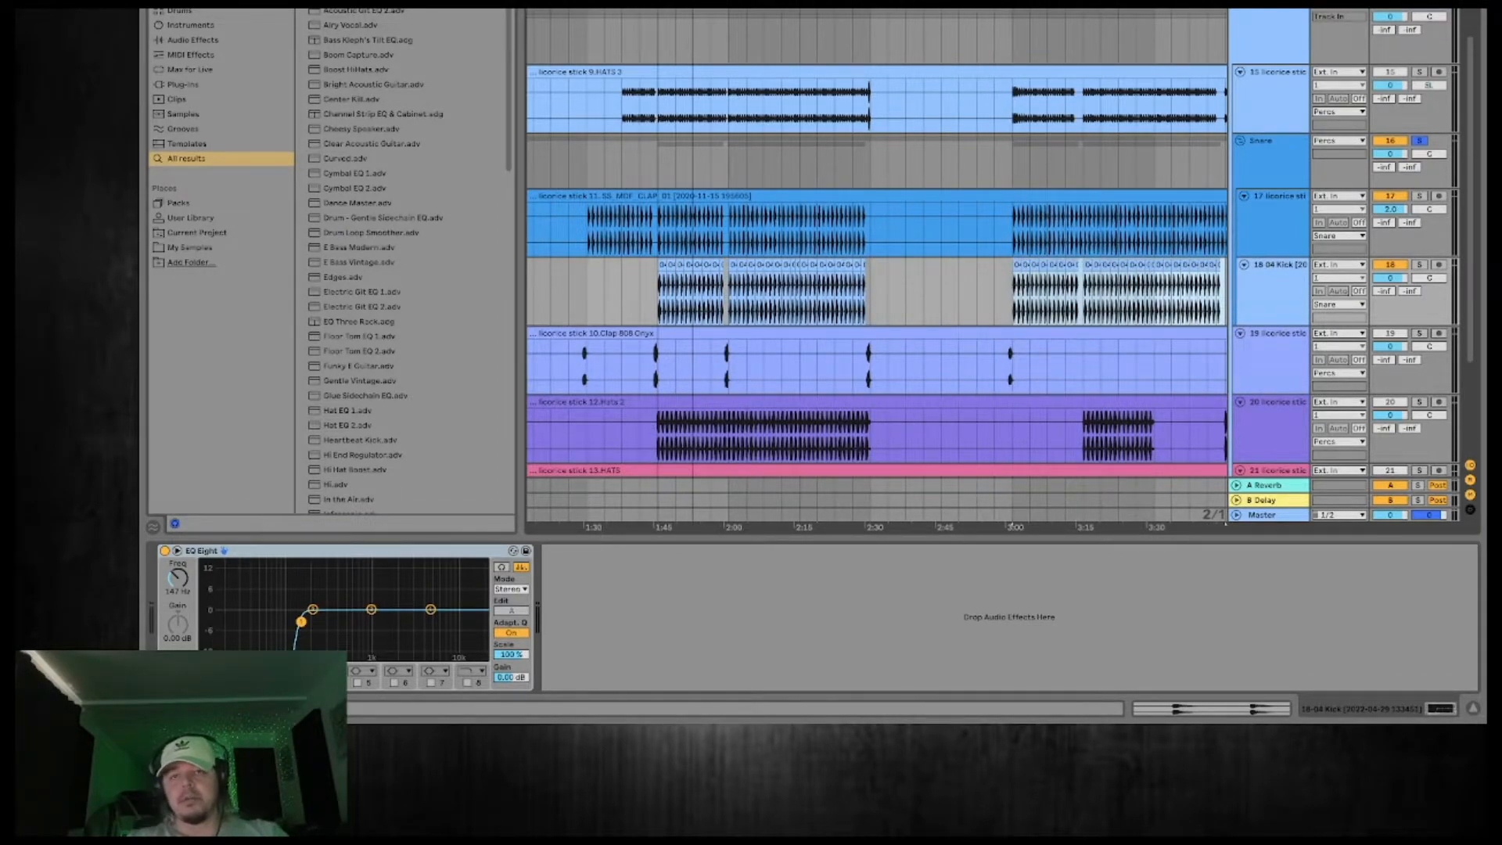
# Copy the last 04 Kick hit before the gap at about 3:15 into that gap.
pyautogui.scroll(10, 1082, 313)
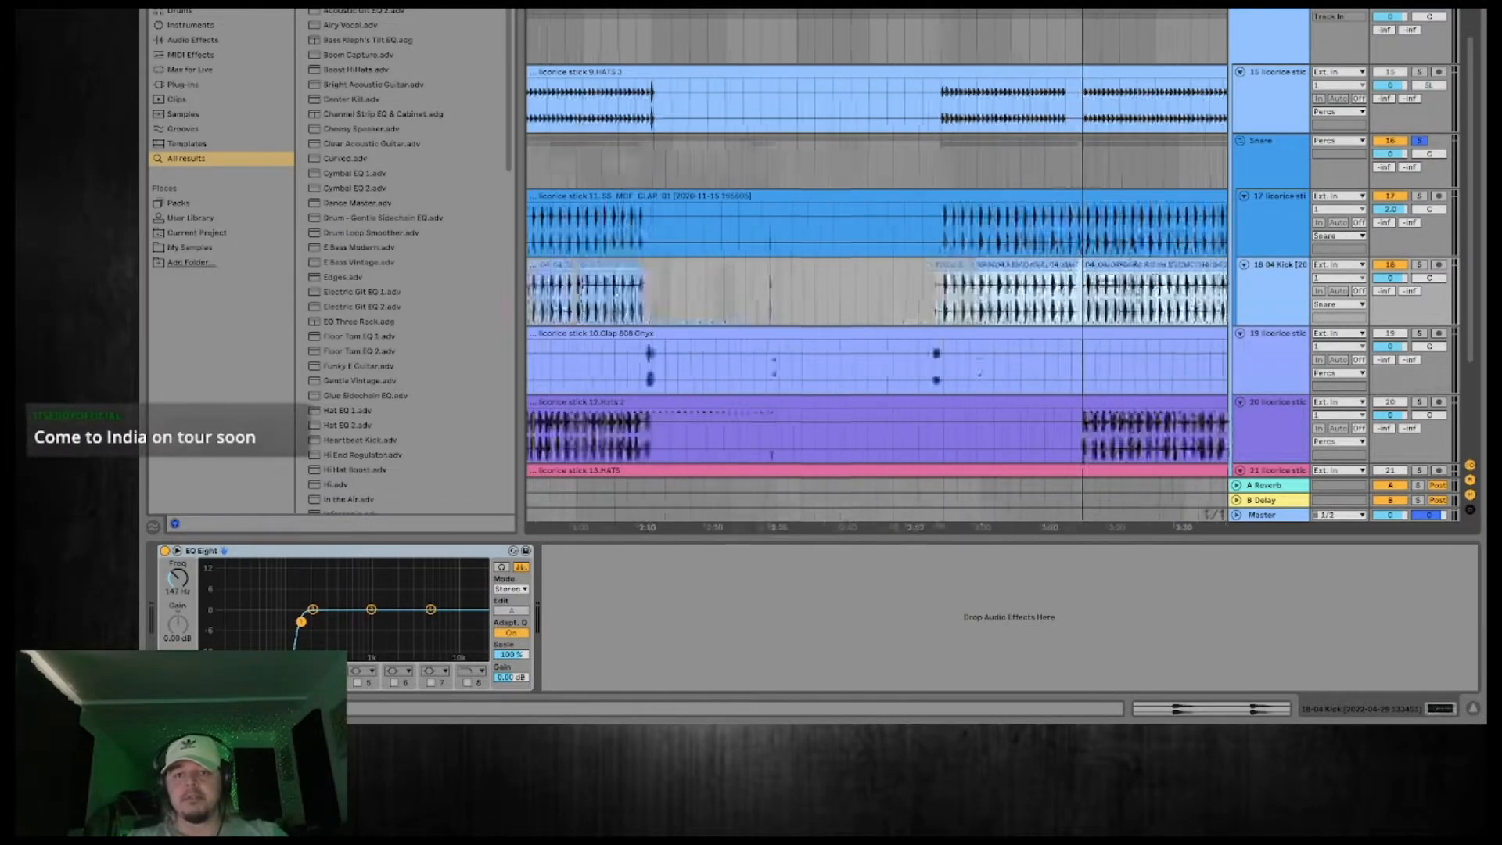
pyautogui.click(1055, 312)
pyautogui.click(1042, 263)
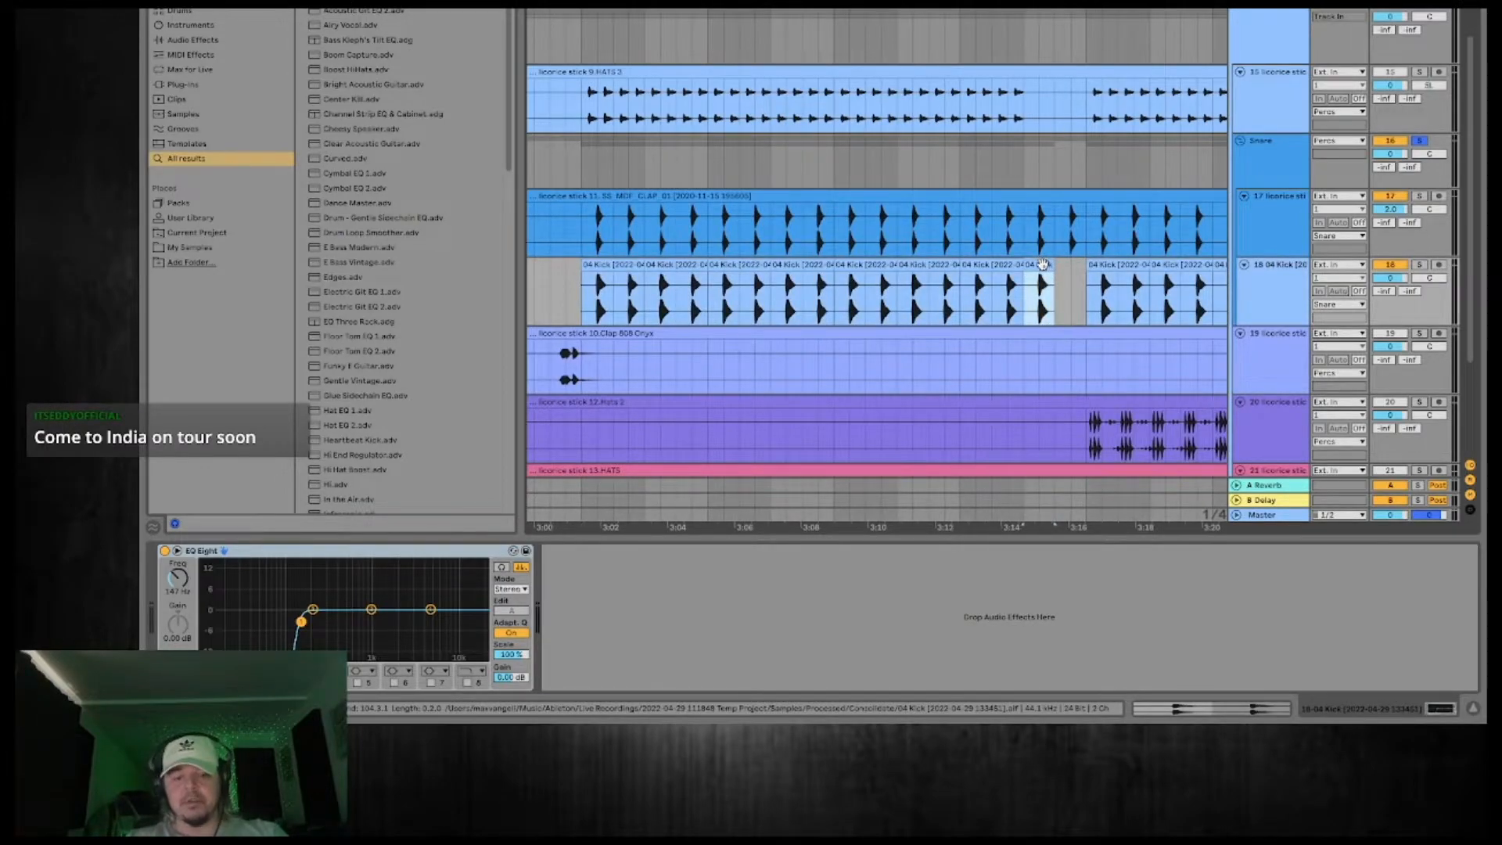
pyautogui.moveTo(1042, 264); pyautogui.dragTo(1076, 264)
pyautogui.scroll(-1, 1103, 177)
pyautogui.hscroll(10, 1103, 177)
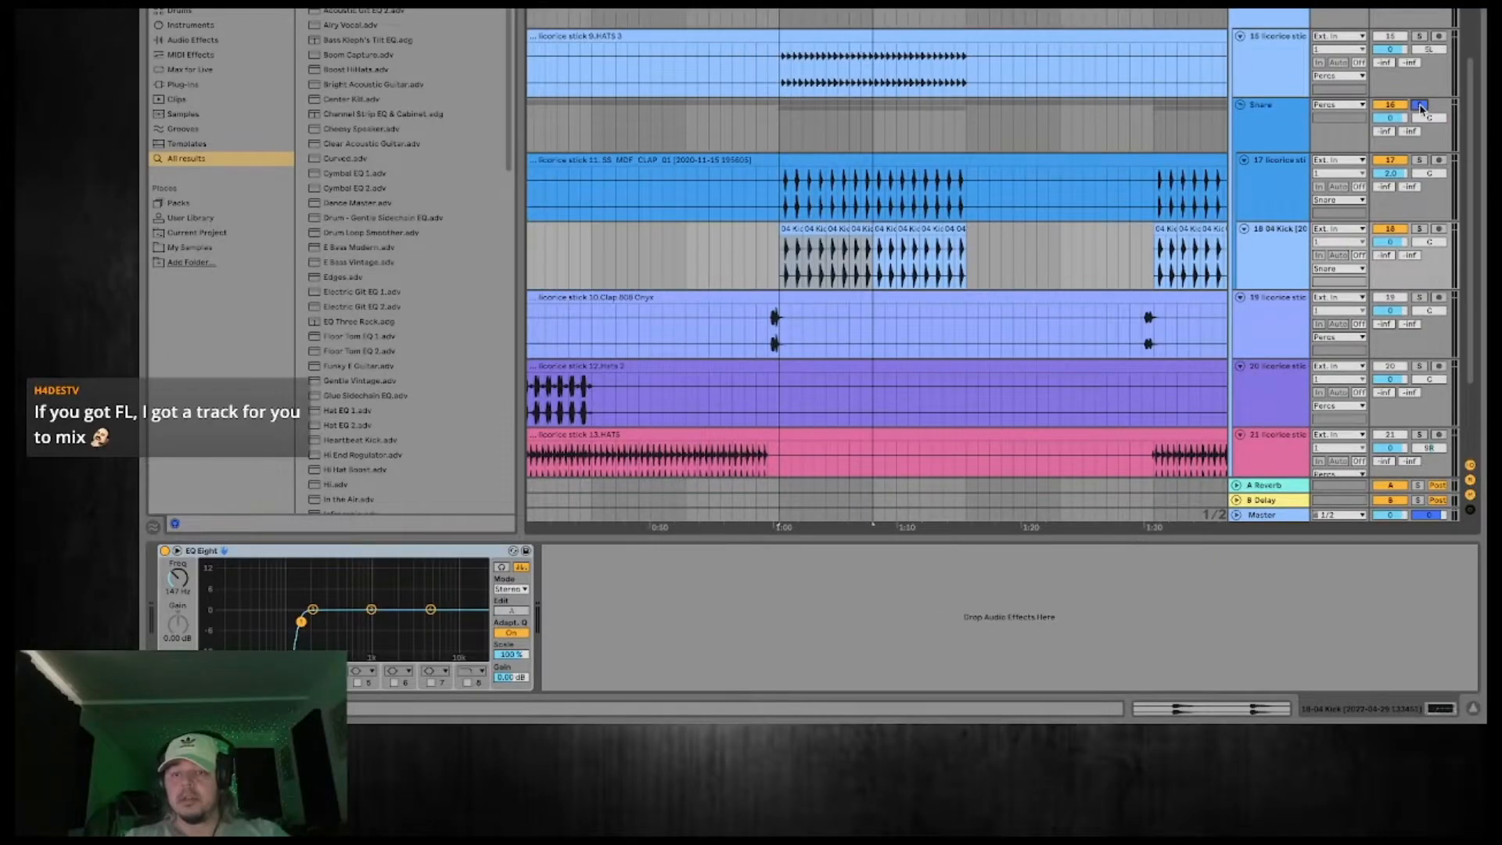
# Play back the soloed Snare group from 1:00 to check the layered clap and kick.
pyautogui.press('space')
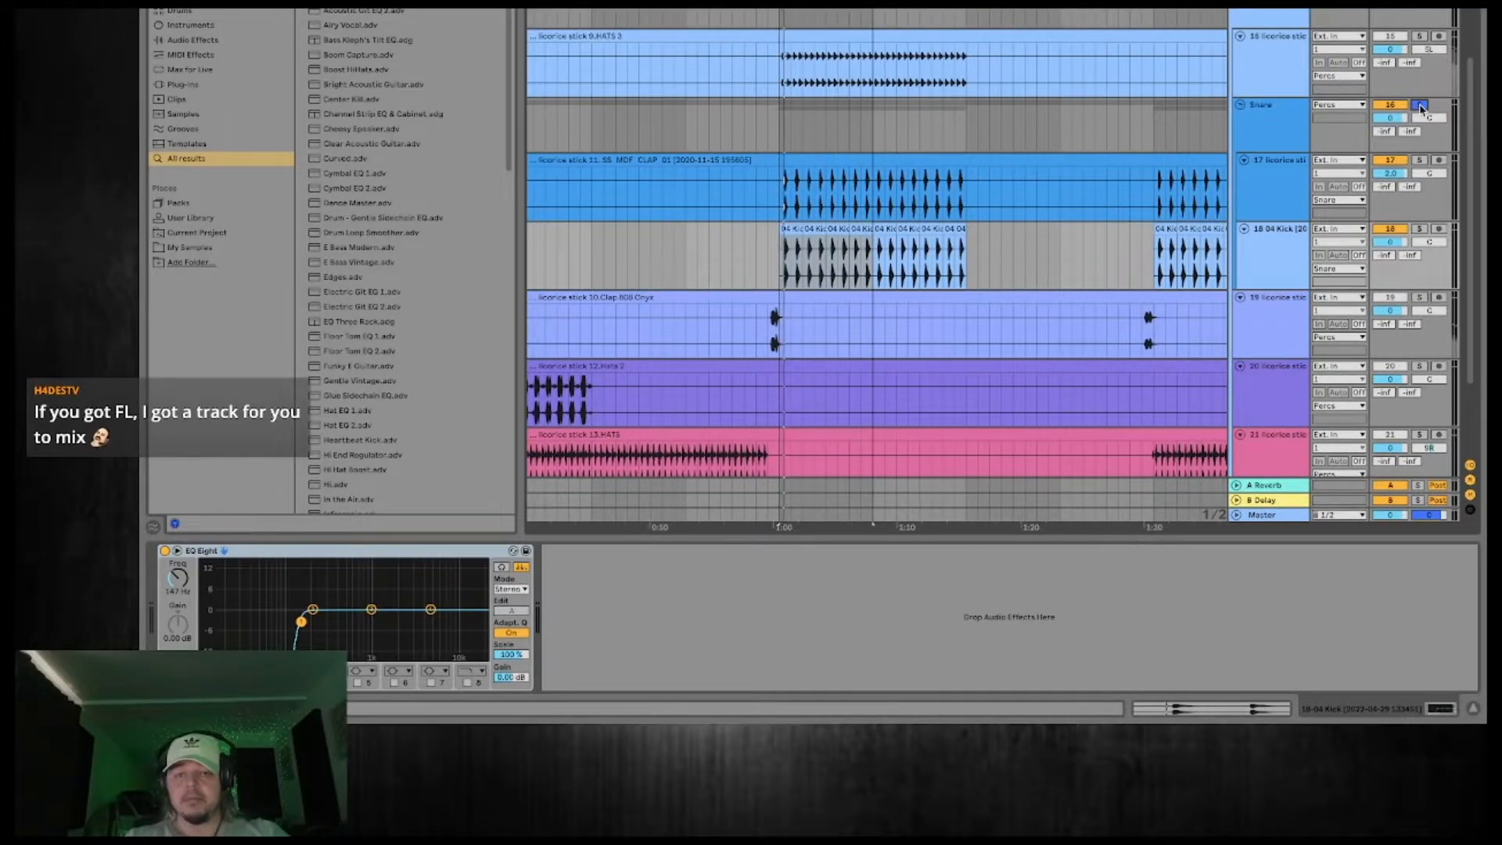
pyautogui.click(1421, 105)
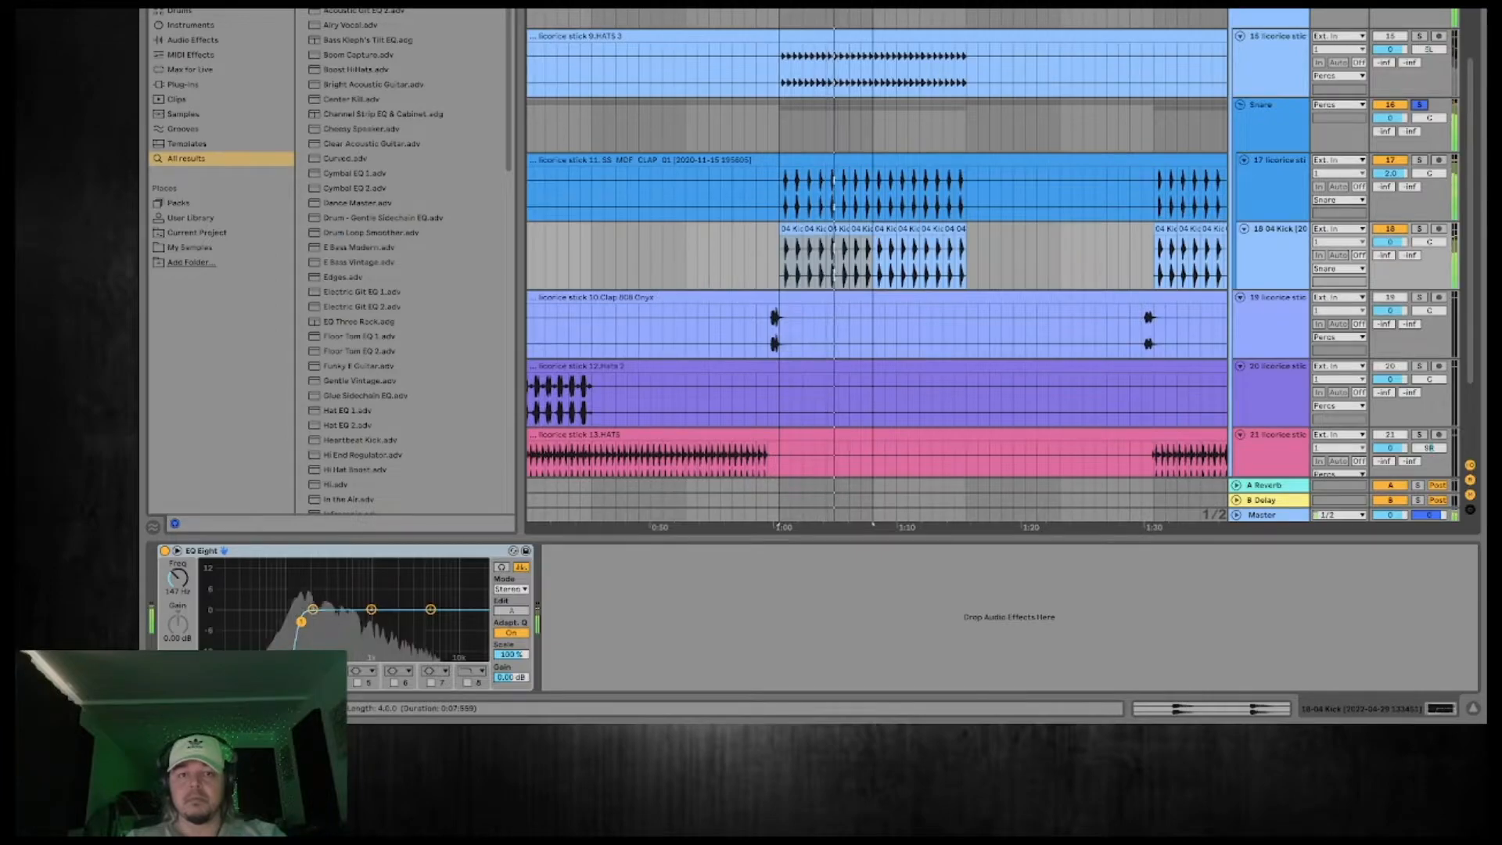
pyautogui.moveTo(798, 527)
pyautogui.mouseDown()
pyautogui.moveTo(798, 657)
pyautogui.moveTo(798, 548)
pyautogui.mouseUp()
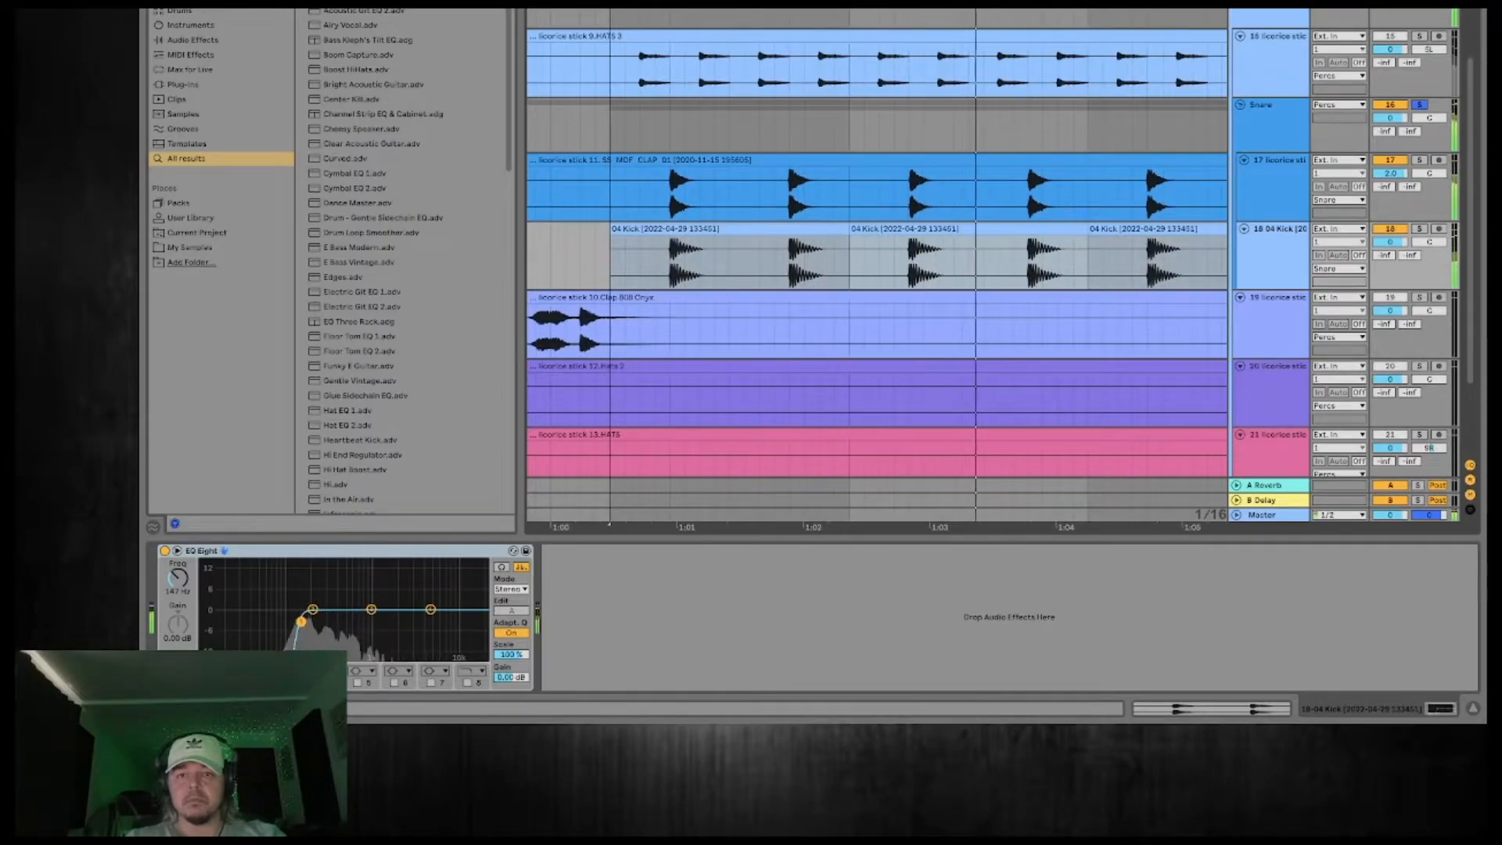
pyautogui.moveTo(912, 528); pyautogui.dragTo(846, 494)
pyautogui.press('space')
pyautogui.press('space')
# Switch the solo from the Snare group to the REFF reference track for comparison.
pyautogui.click(1421, 105)
pyautogui.scroll(4, 1423, 104)
pyautogui.click(1419, 61)
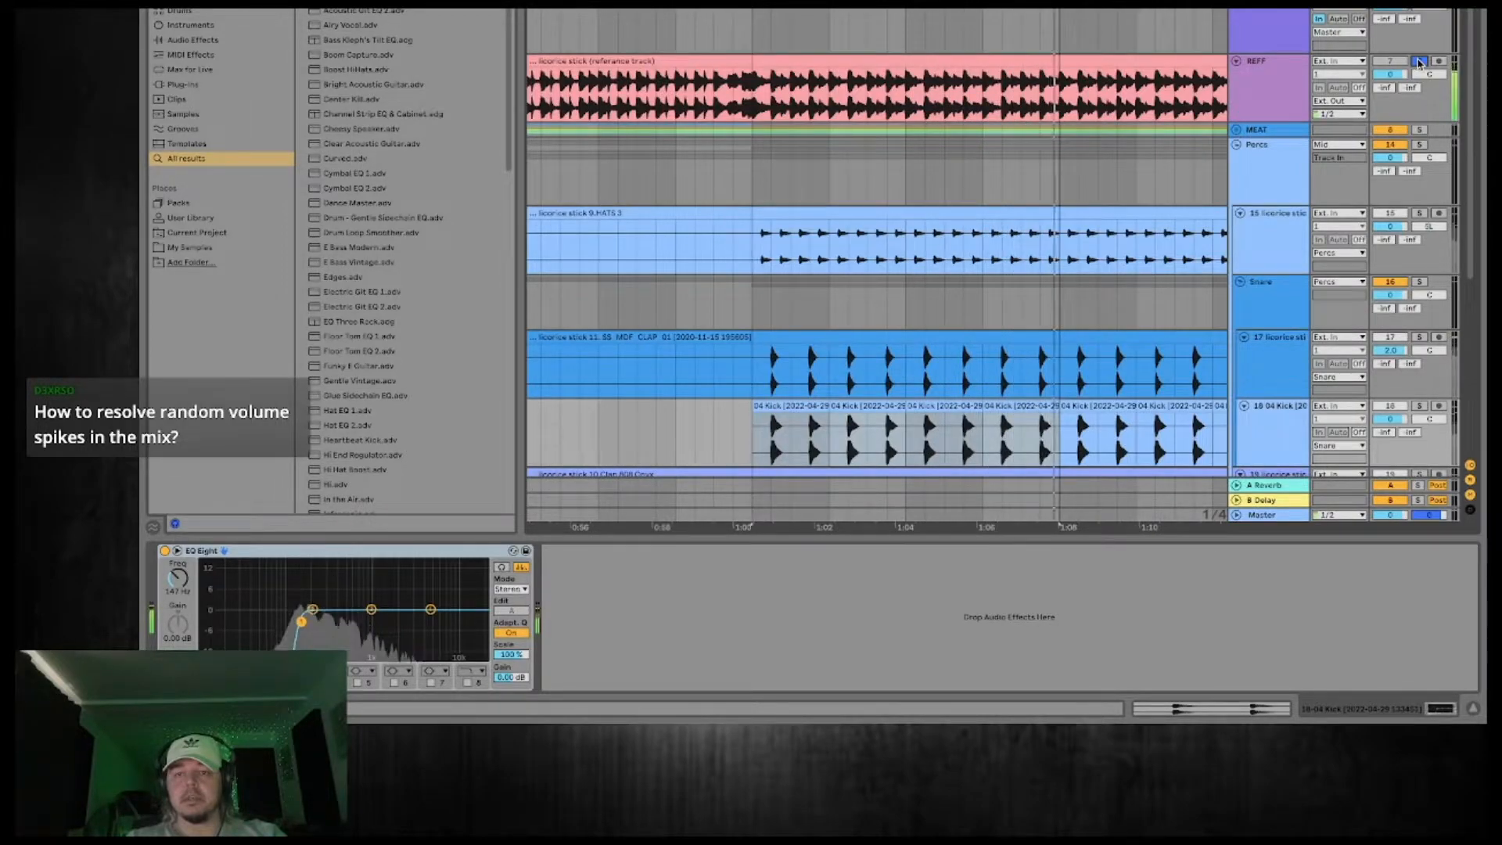
# Compare the timing of the clap and 04 Kick hits, playing the soloed Snare group from just after 1:02.
pyautogui.scroll(-3, 970, 170)
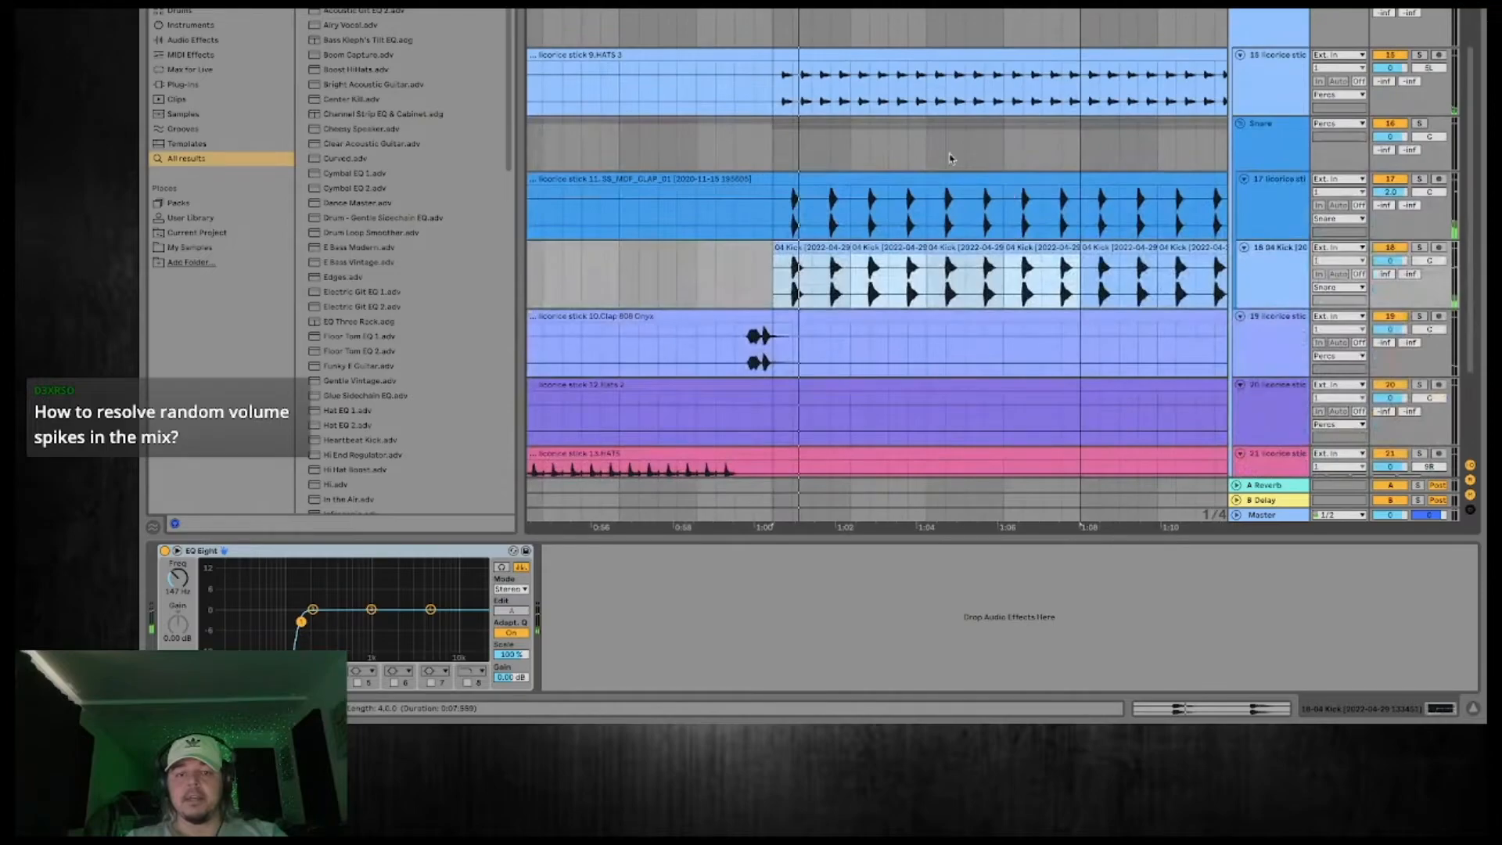
pyautogui.scroll(5, 906, 177)
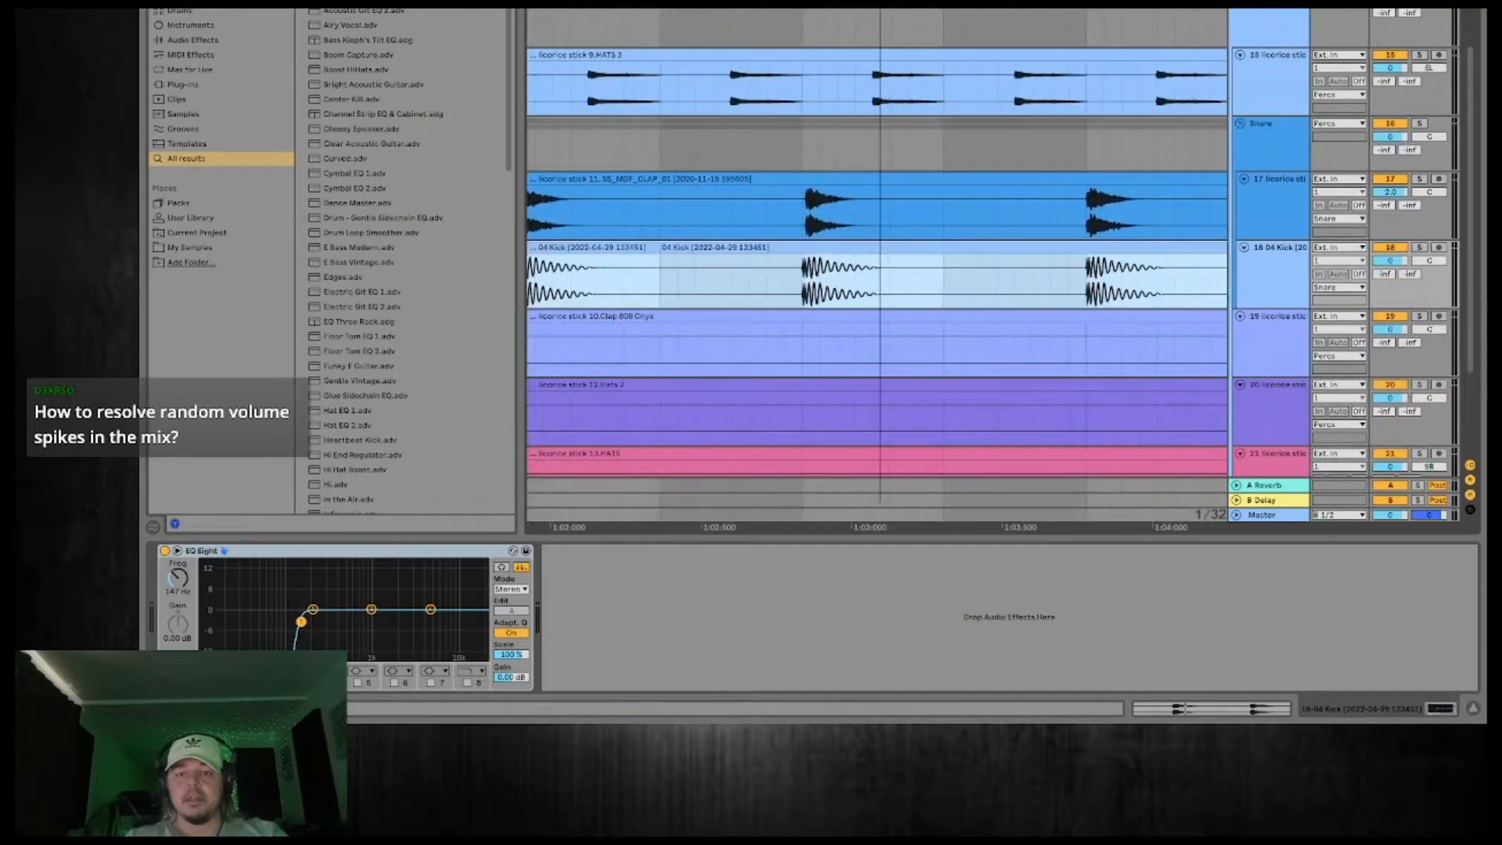
pyautogui.scroll(-3, 949, 229)
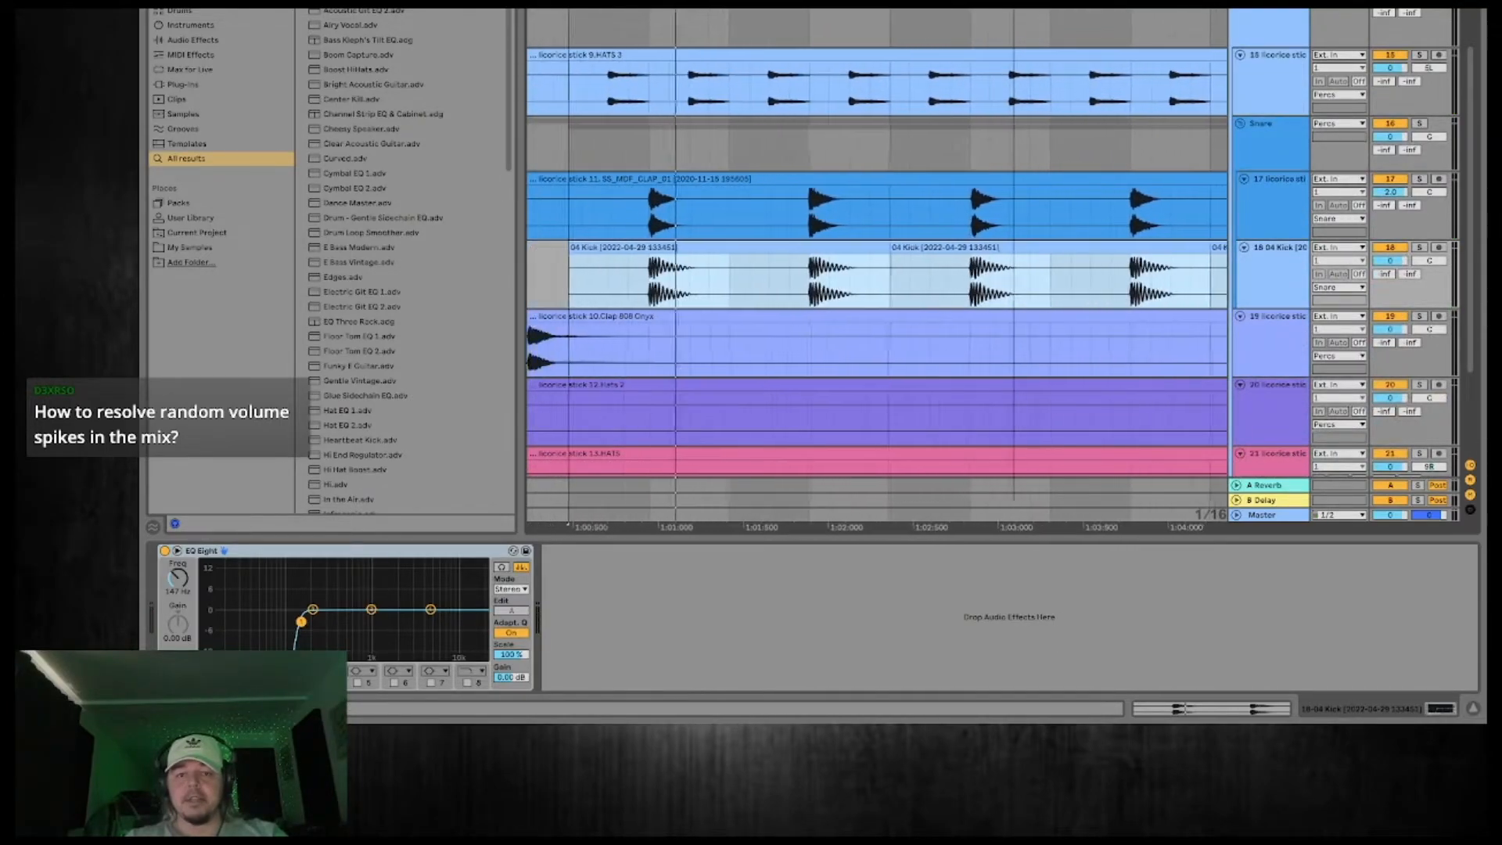
pyautogui.click(949, 229)
pyautogui.click(1420, 123)
pyautogui.press('space')
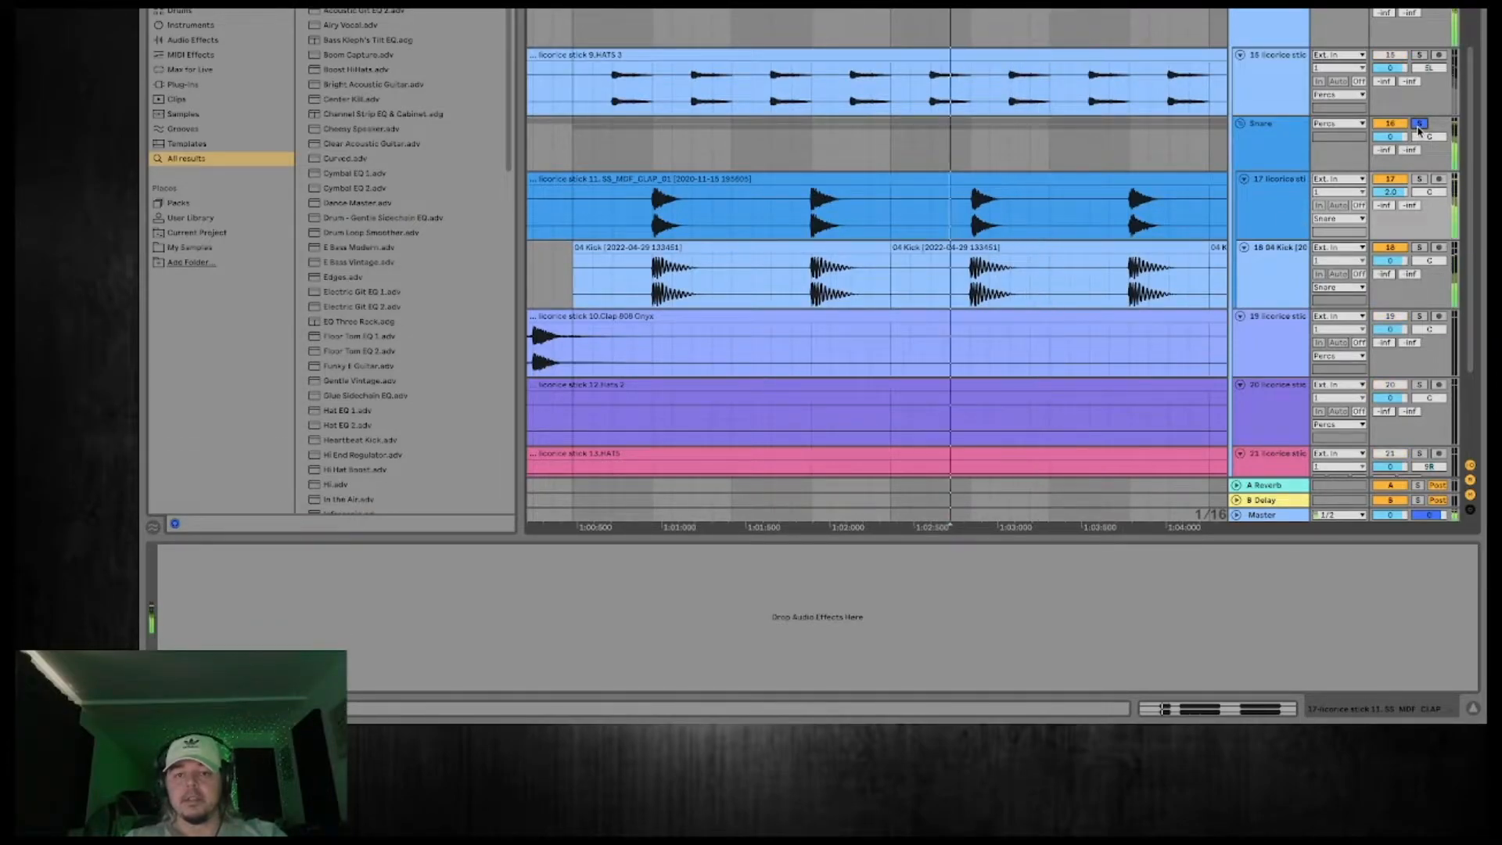
pyautogui.click(1419, 125)
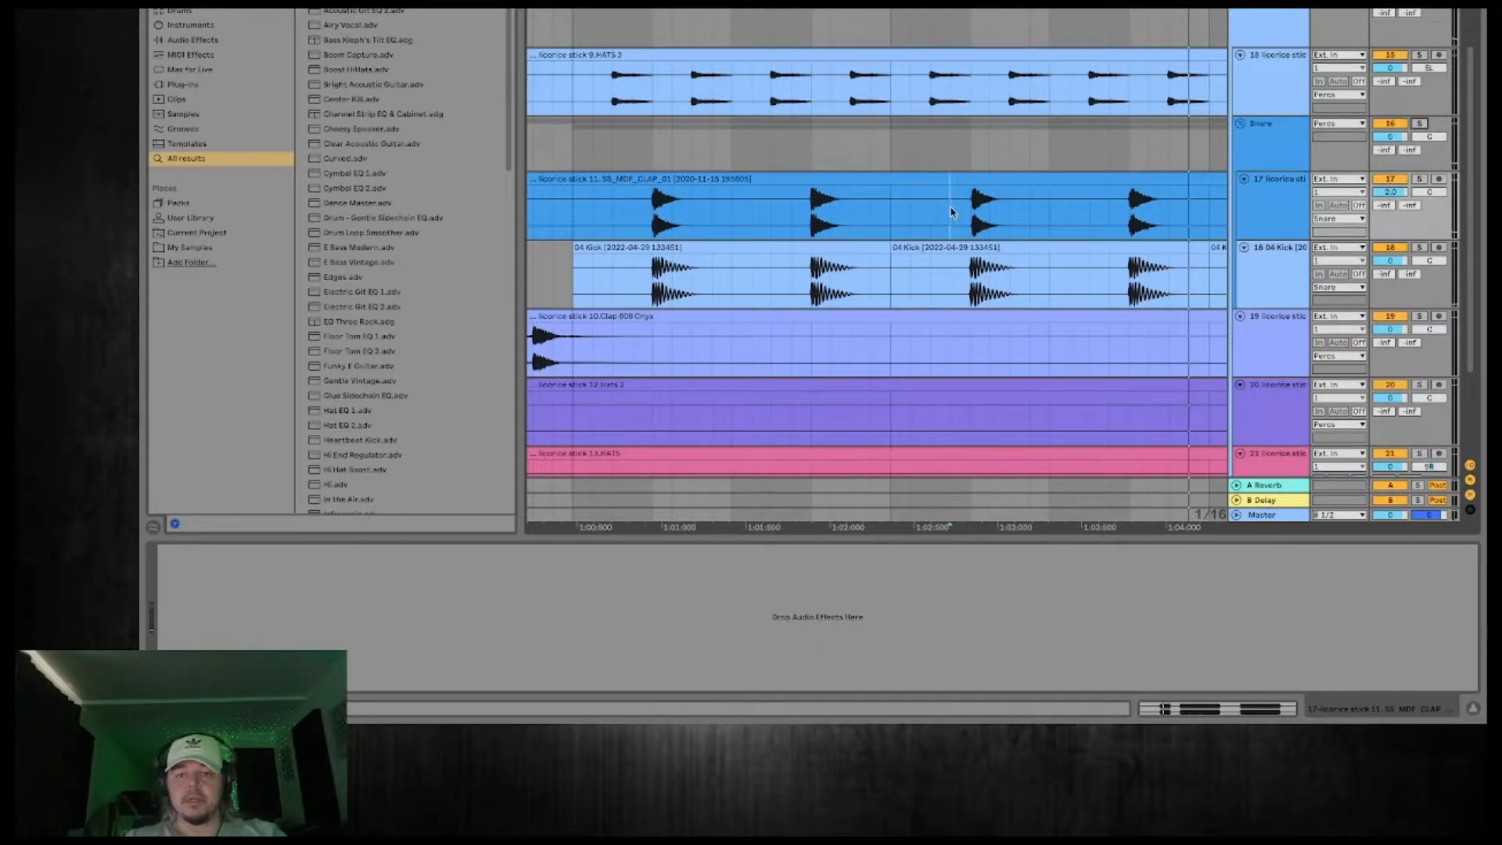
# Split off the clap hit after 1:02, nudge it slightly earlier onto the 04 Kick hit, and play the soloed Snare group.
pyautogui.moveTo(893, 214); pyautogui.dragTo(975, 187)
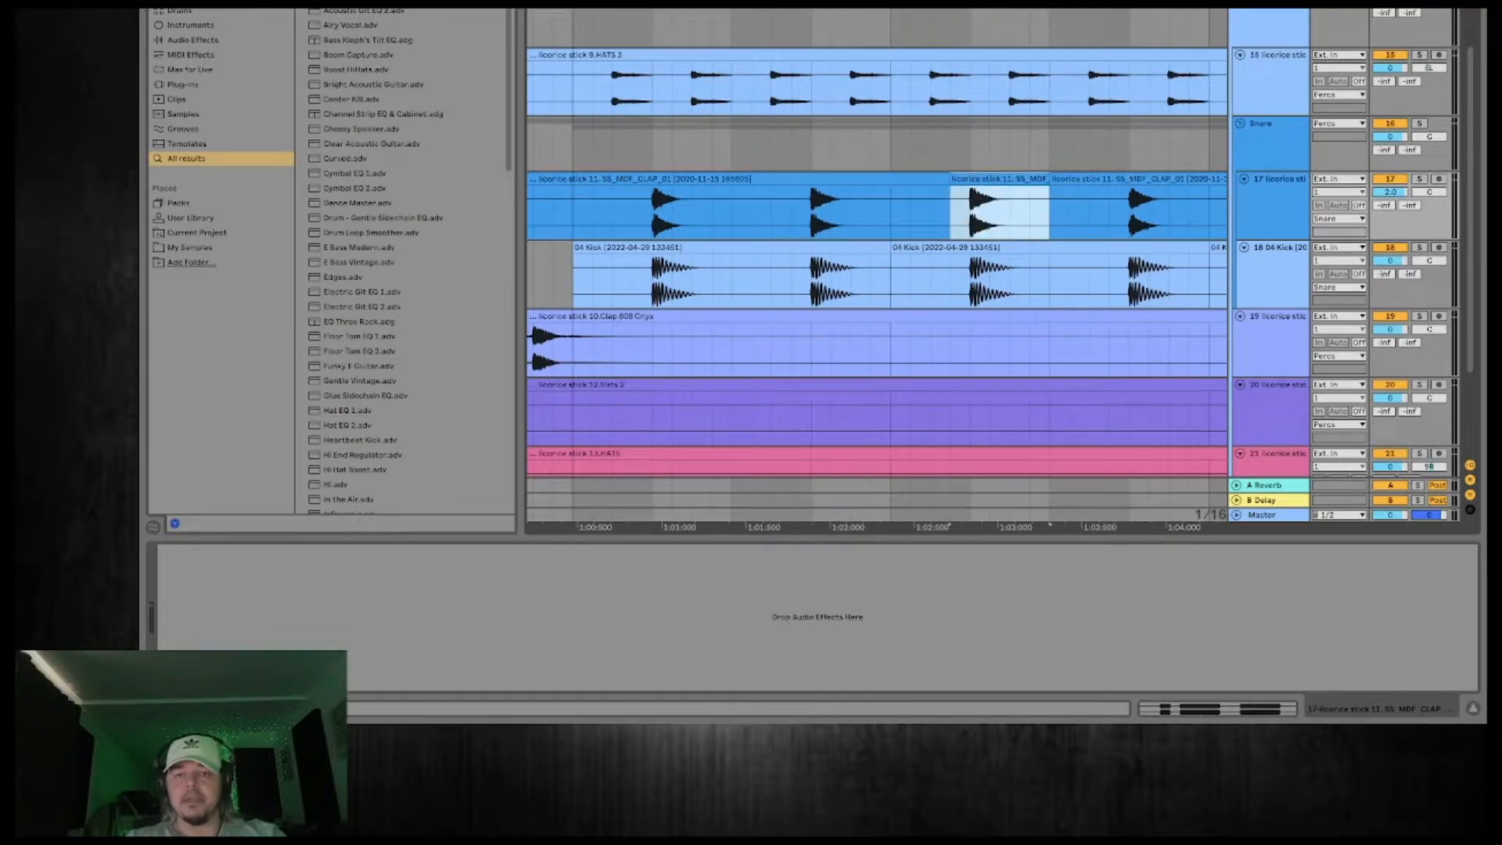
pyautogui.press('-')
pyautogui.press('-')
pyautogui.press('-')
pyautogui.press('-')
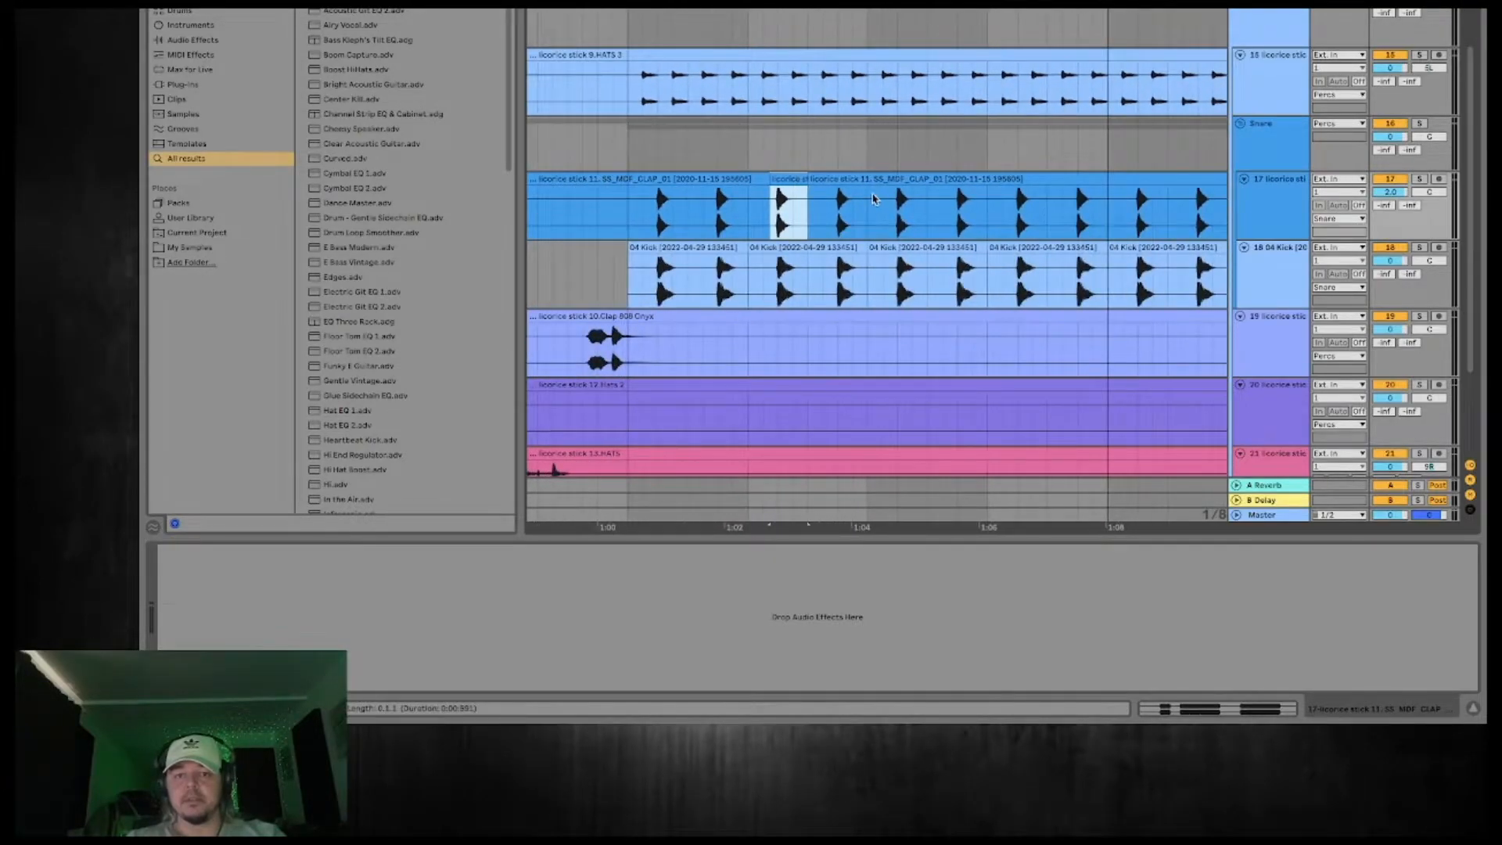
pyautogui.click(873, 199)
pyautogui.press('space')
pyautogui.click(1419, 124)
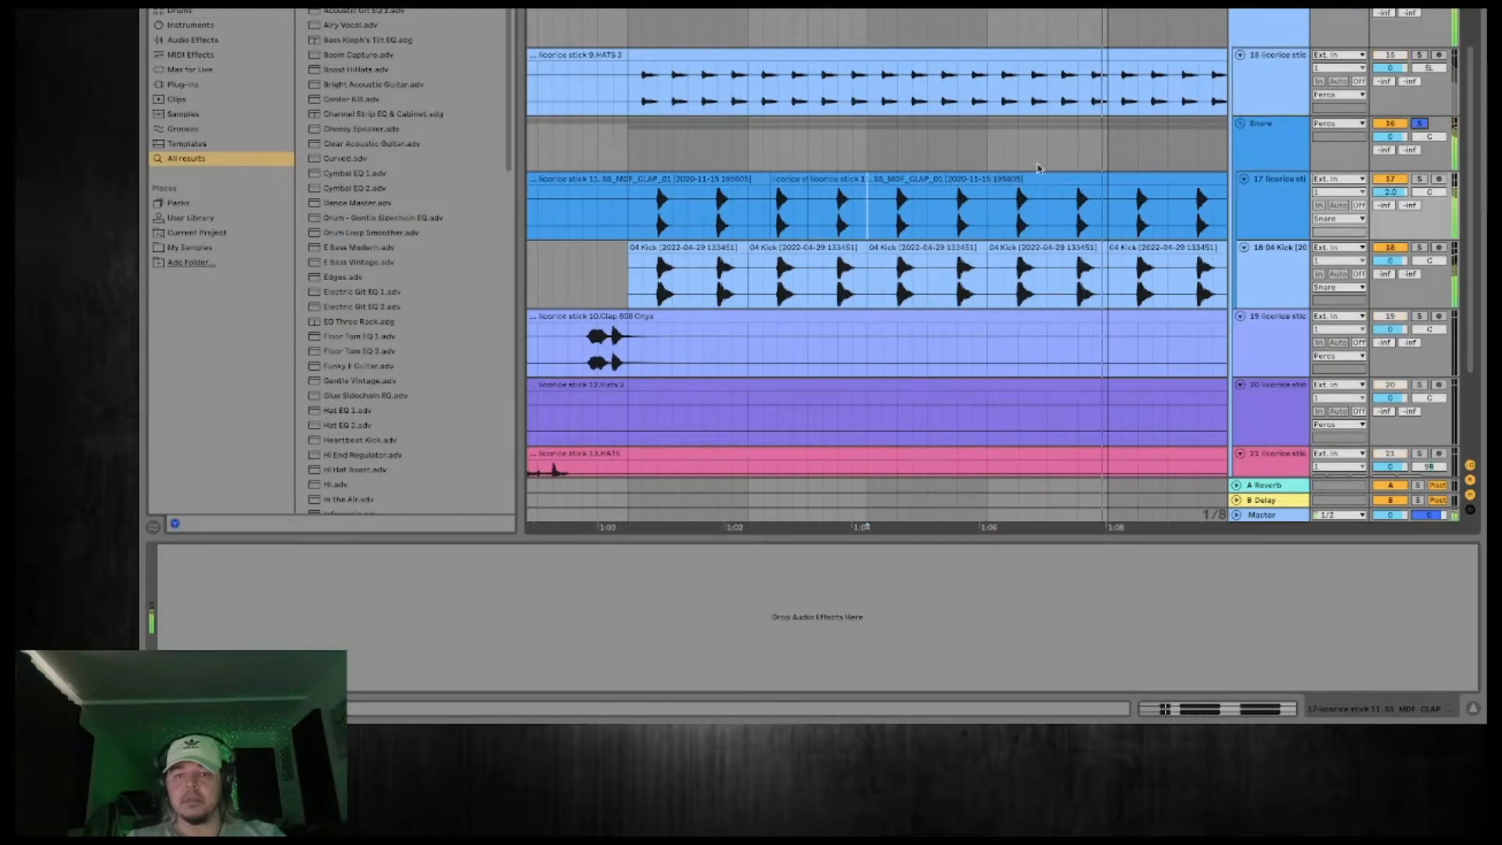
# Separate the clap hit just after 1:06, align it with its 04 Kick hit, and restart playback there.
pyautogui.moveTo(987, 210)
pyautogui.mouseDown()
pyautogui.moveTo(929, 207)
pyautogui.moveTo(1006, 181)
pyautogui.mouseUp()
pyautogui.click(1017, 208)
pyautogui.press('space')
pyautogui.press('space')
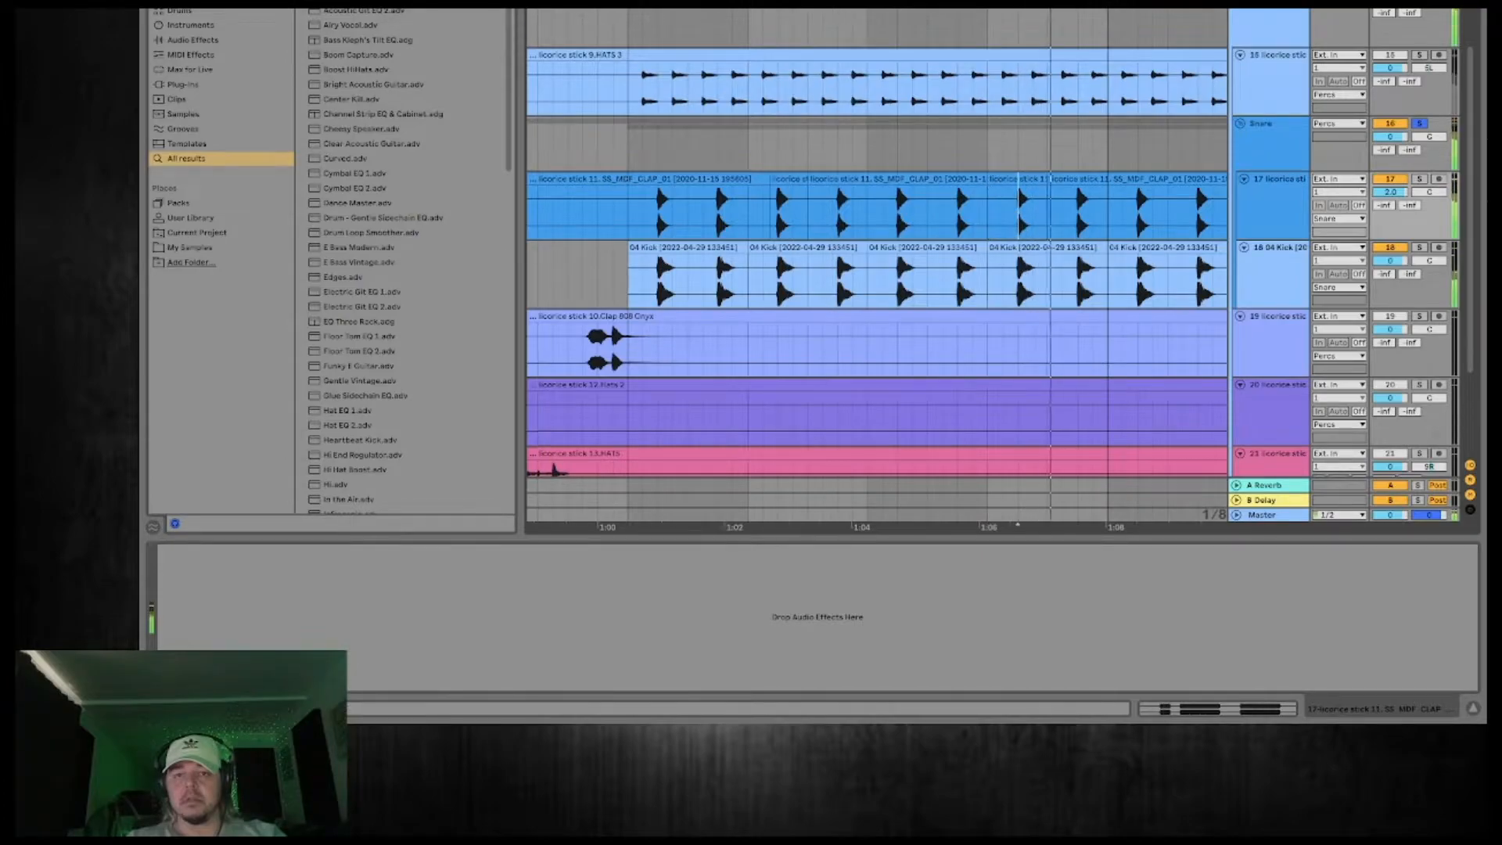
# Duplicate the four bars of aligned claps starting at 1:00 to fill the section up to 1:15.
pyautogui.scroll(-4, 851, 223)
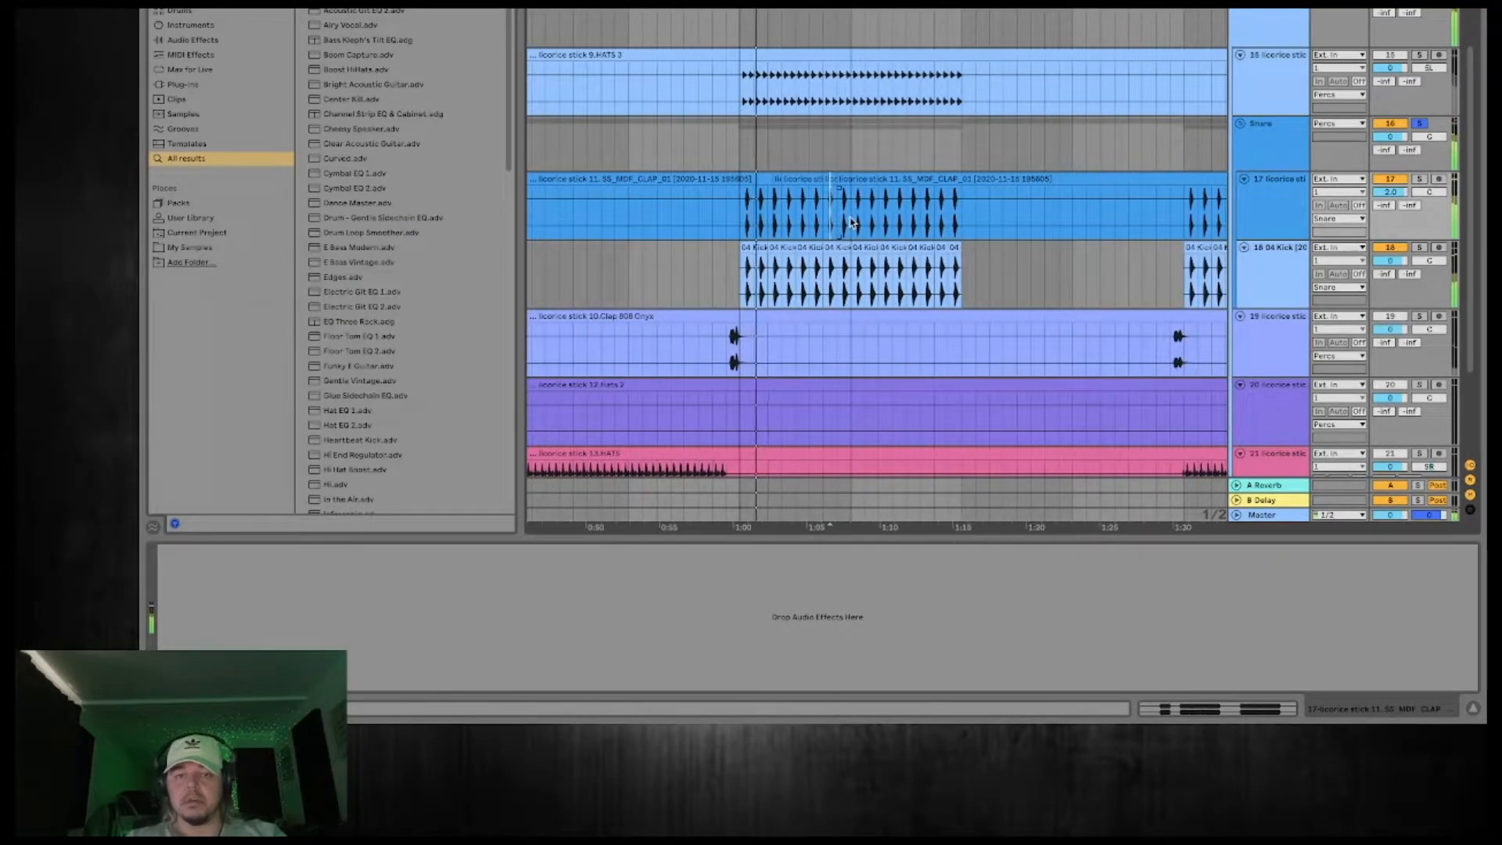
pyautogui.moveTo(851, 223); pyautogui.dragTo(743, 221)
pyautogui.hotkey('ctrl', 'd')
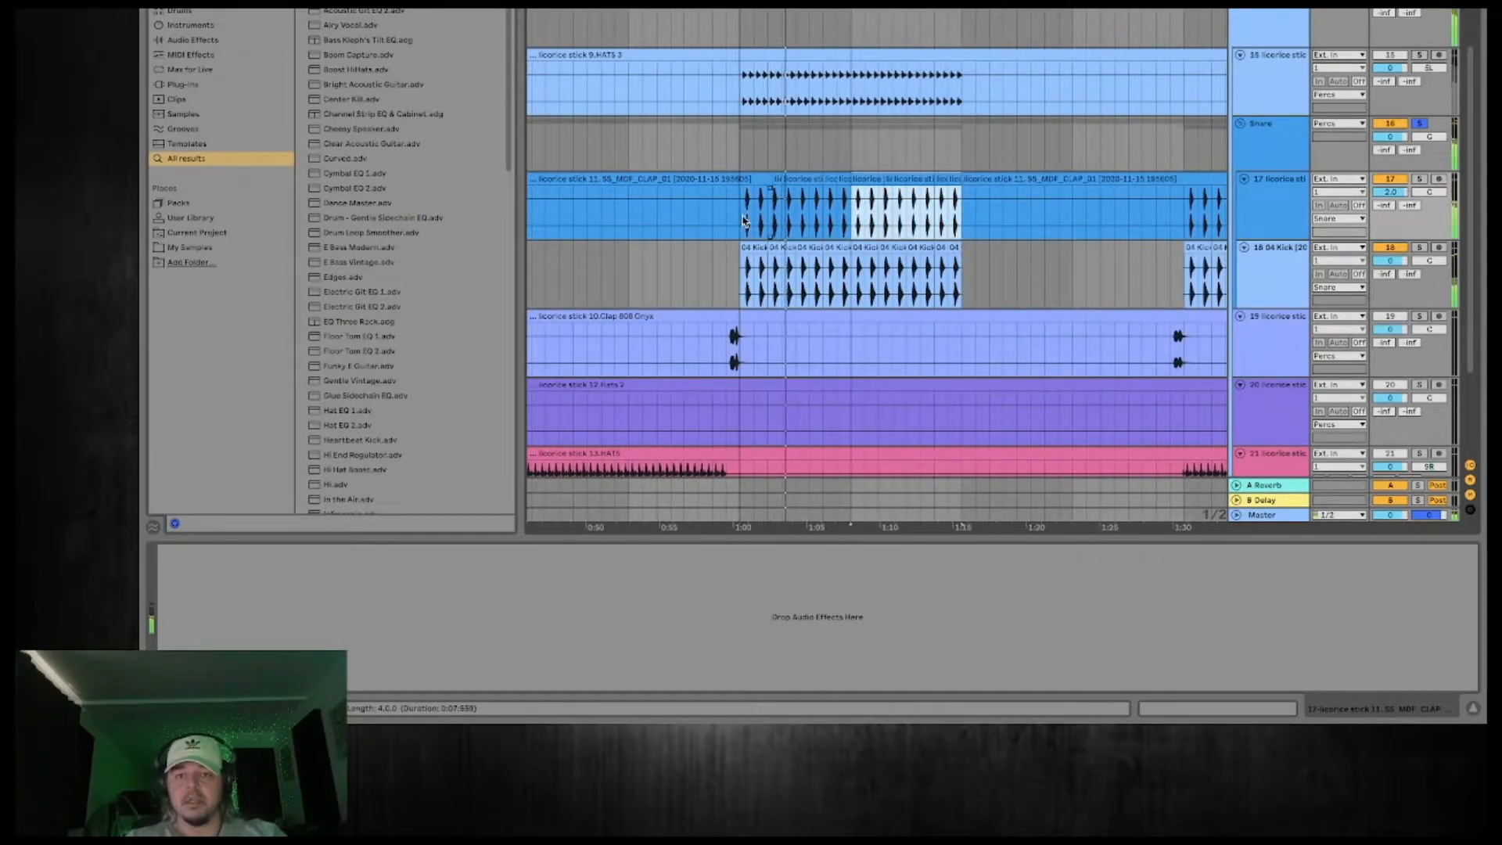
# Place the aligned four-bar clap section at 1:30 and duplicate it up to 1:45.
pyautogui.scroll(-3, 874, 181)
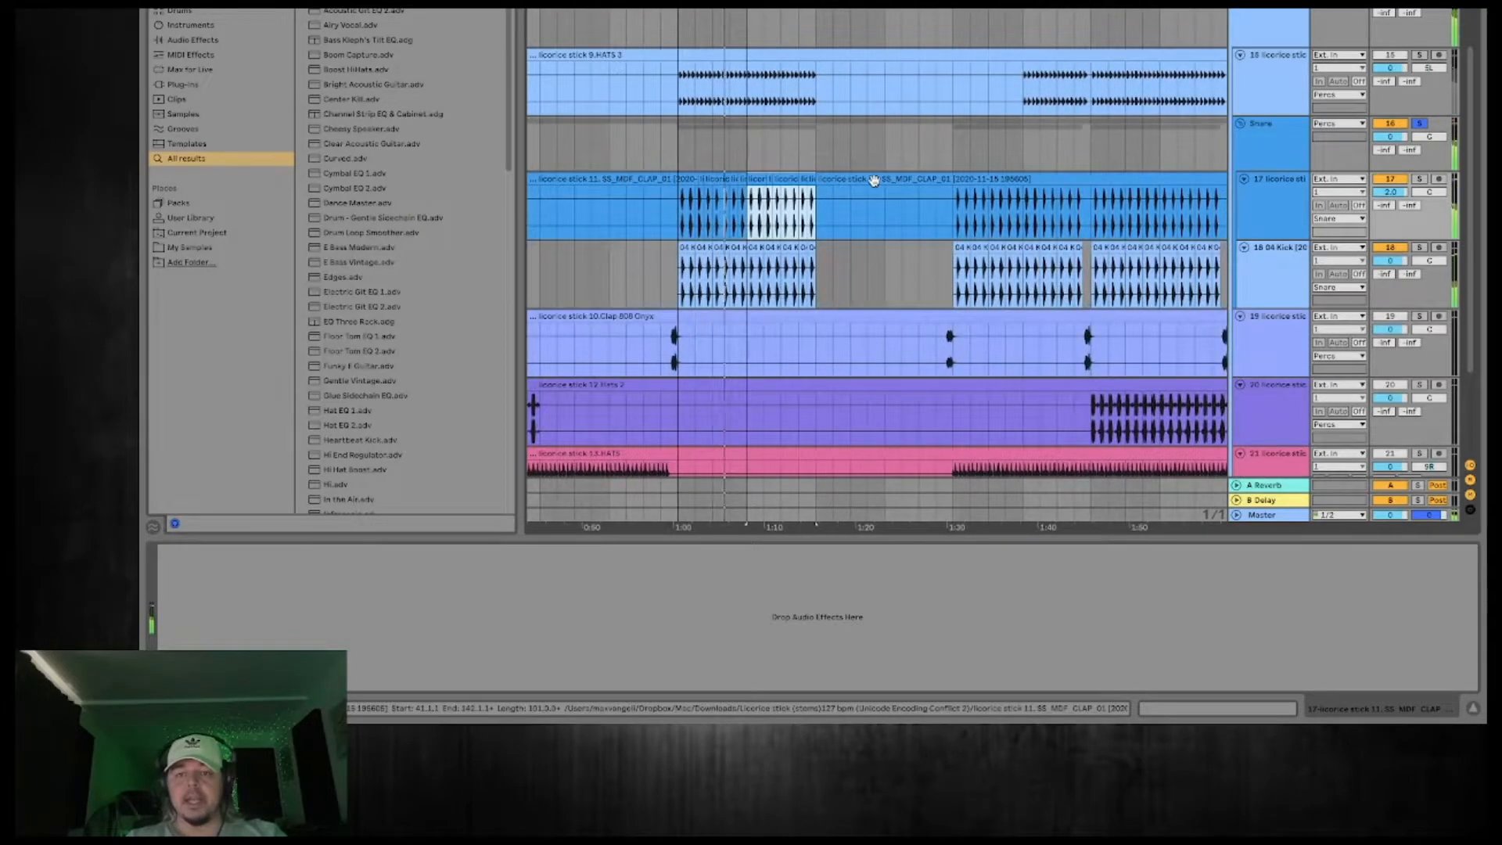
pyautogui.click(990, 222)
pyautogui.moveTo(954, 222); pyautogui.dragTo(1023, 221)
pyautogui.hotkey('ctrl', 'd')
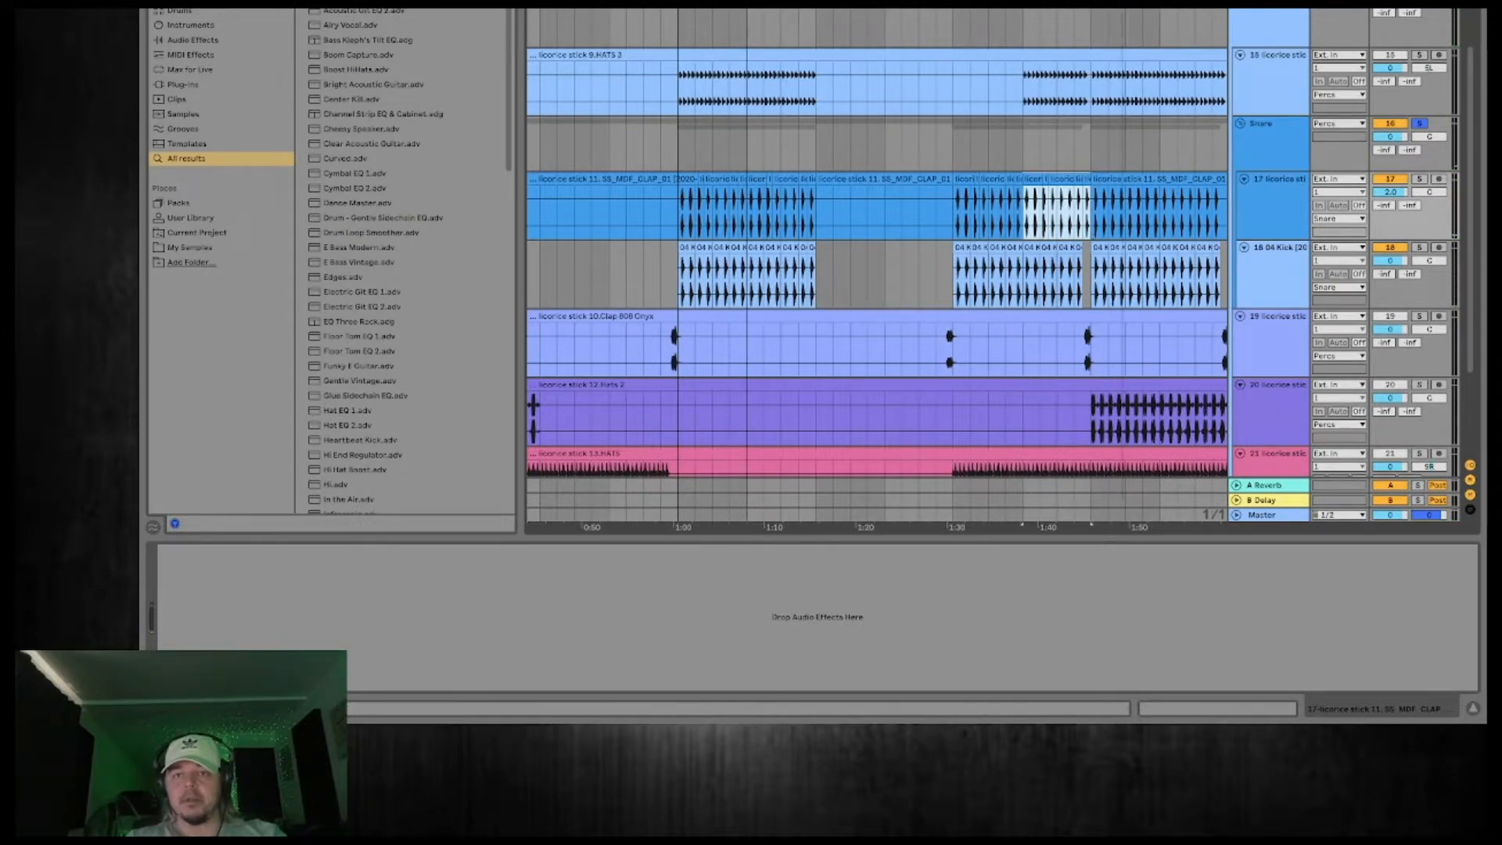
# Duplicate the eight bars of aligned claps from 1:30 onto the section starting at 1:45.
pyautogui.scroll(5, 1122, 211)
pyautogui.click(1013, 157)
pyautogui.moveTo(1017, 208); pyautogui.dragTo(550, 225)
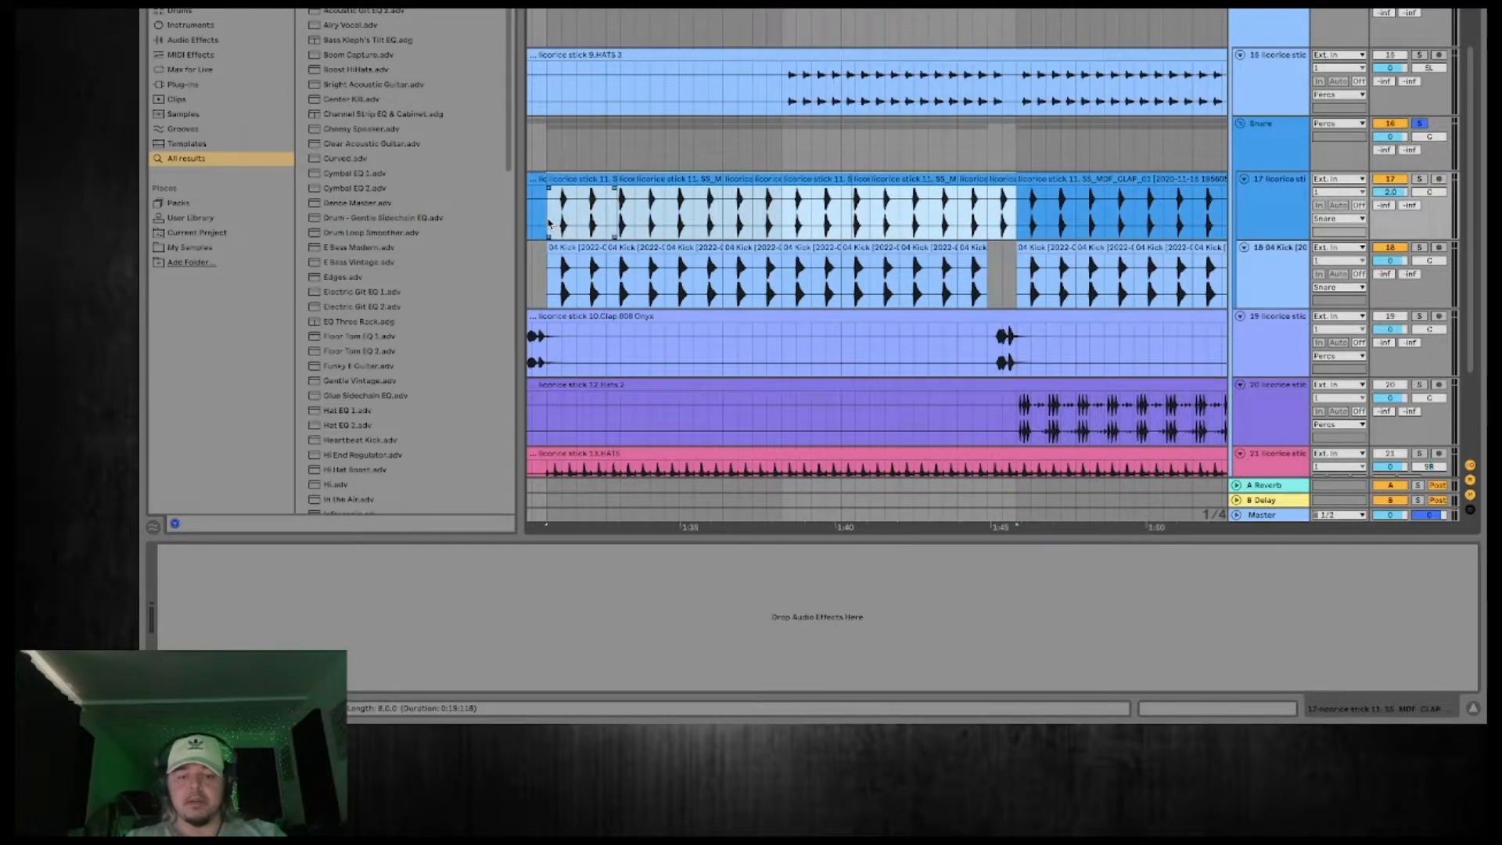
pyautogui.press('super+d')
# Delete the clap hits just before 1:45 and 2:00, matching the gaps in the 04 Kick track.
pyautogui.click(608, 181)
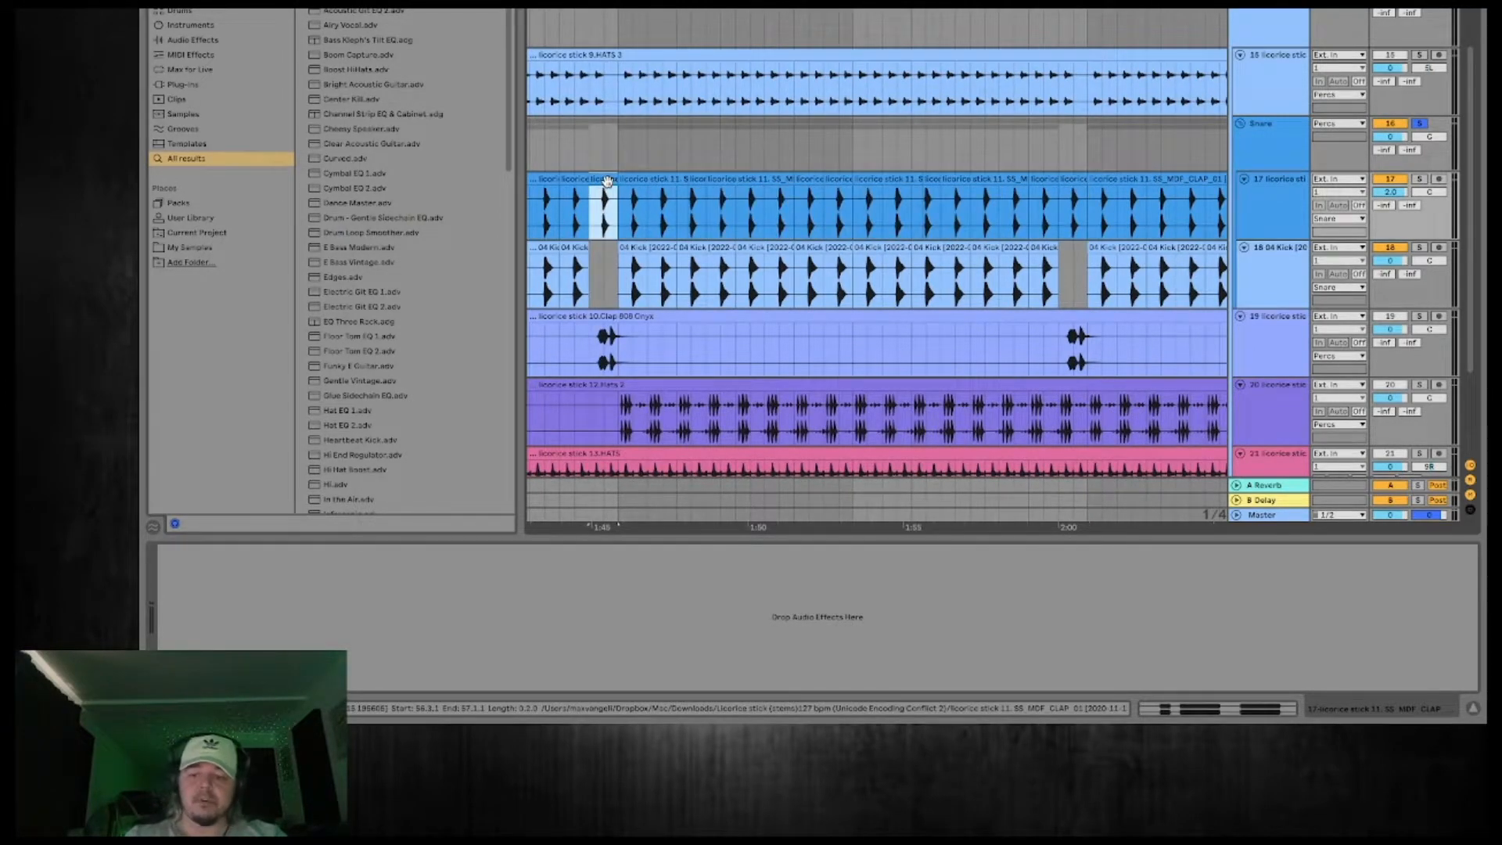
pyautogui.moveTo(1049, 9); pyautogui.dragTo(787, 15)
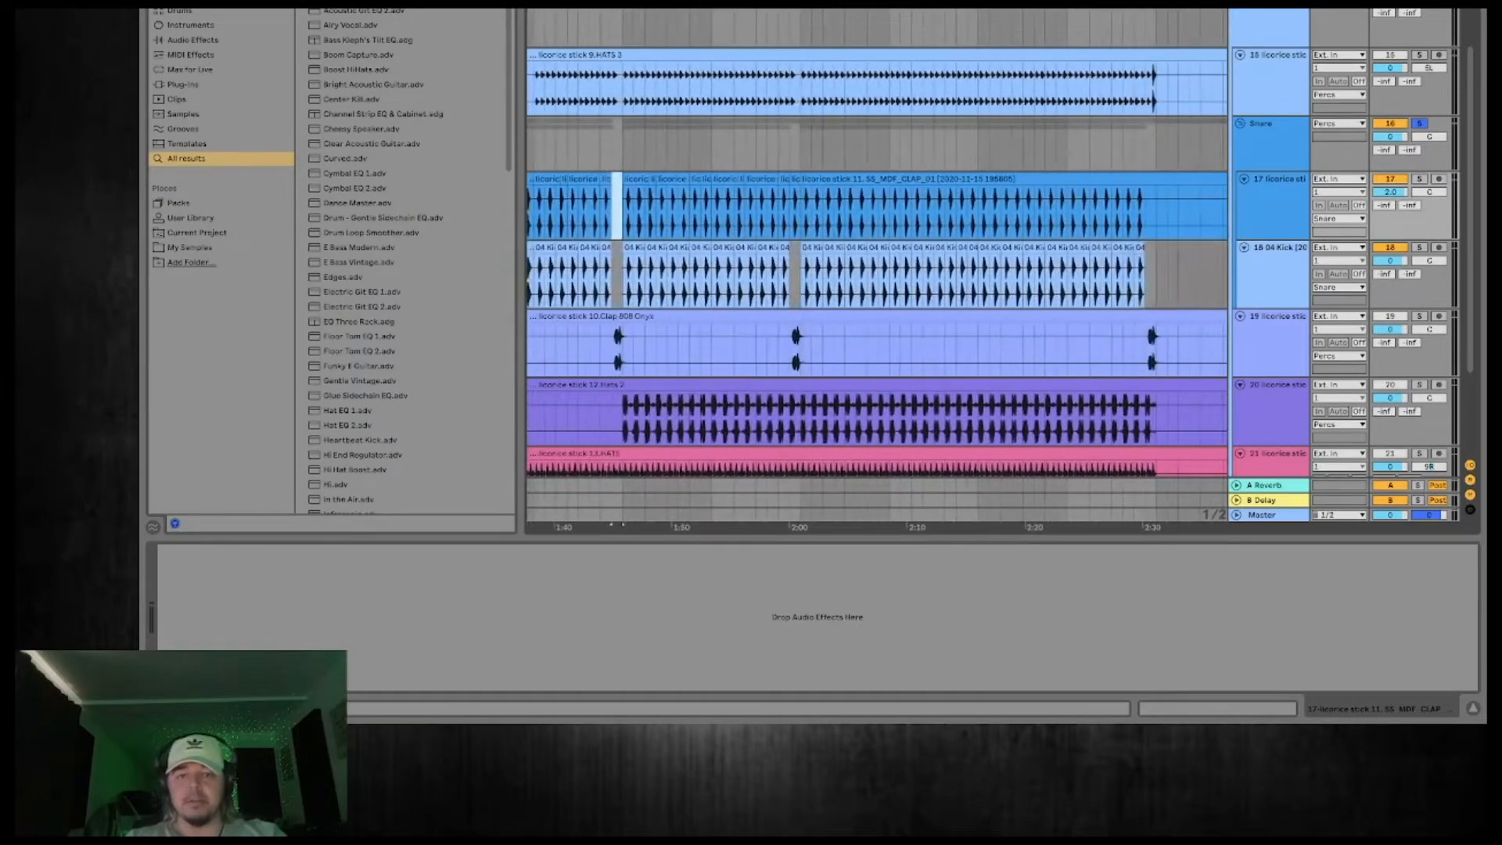
pyautogui.click(794, 211)
pyautogui.press('Delete')
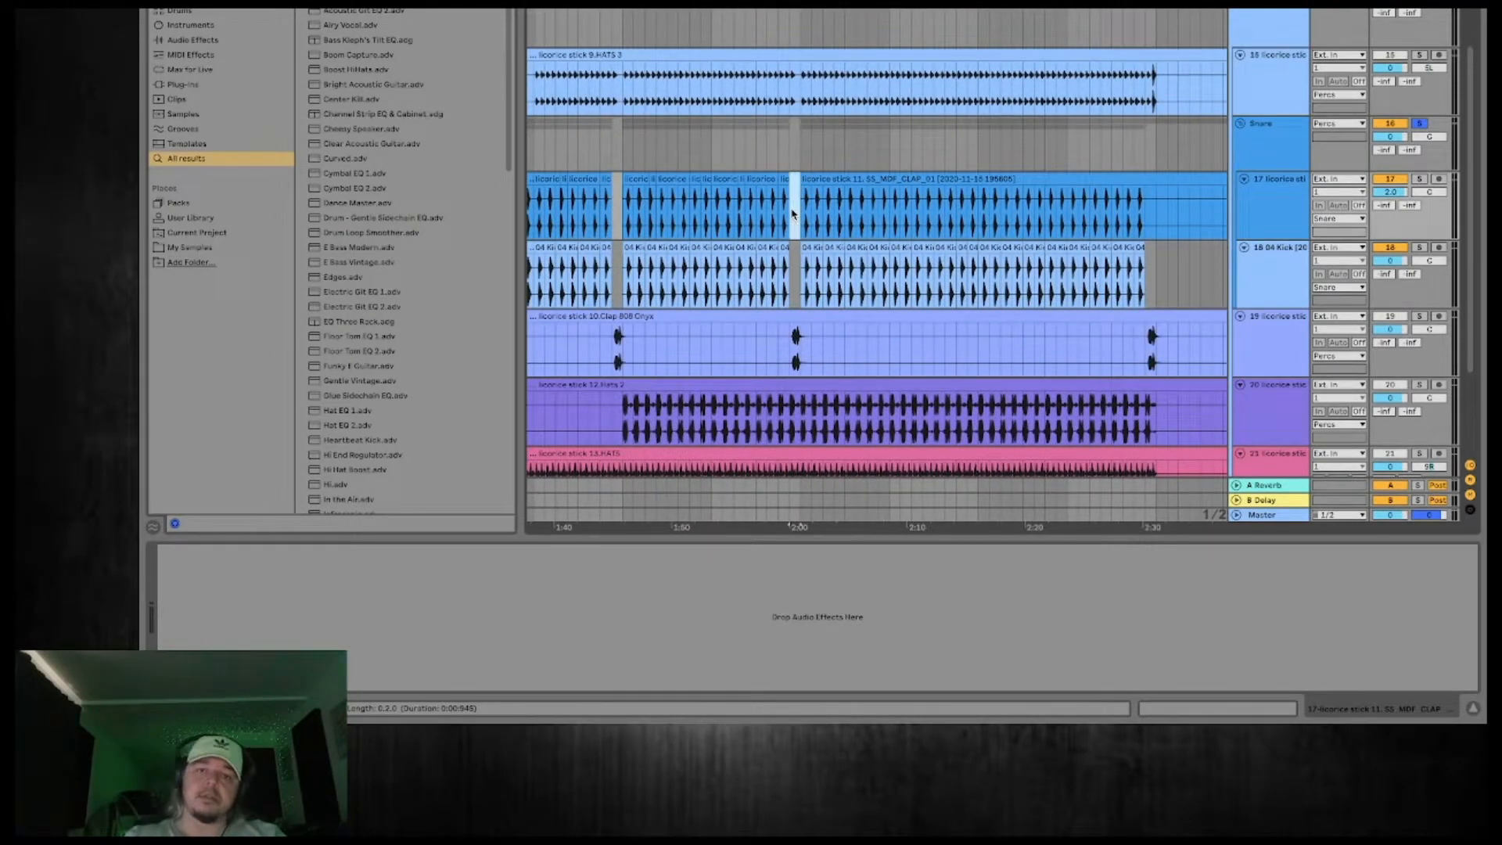
# Replace the original claps between 2:00 and 2:30 with two duplicates of the aligned eight-bar section from 1:45.
pyautogui.click(801, 221)
pyautogui.moveTo(801, 221); pyautogui.dragTo(1153, 219)
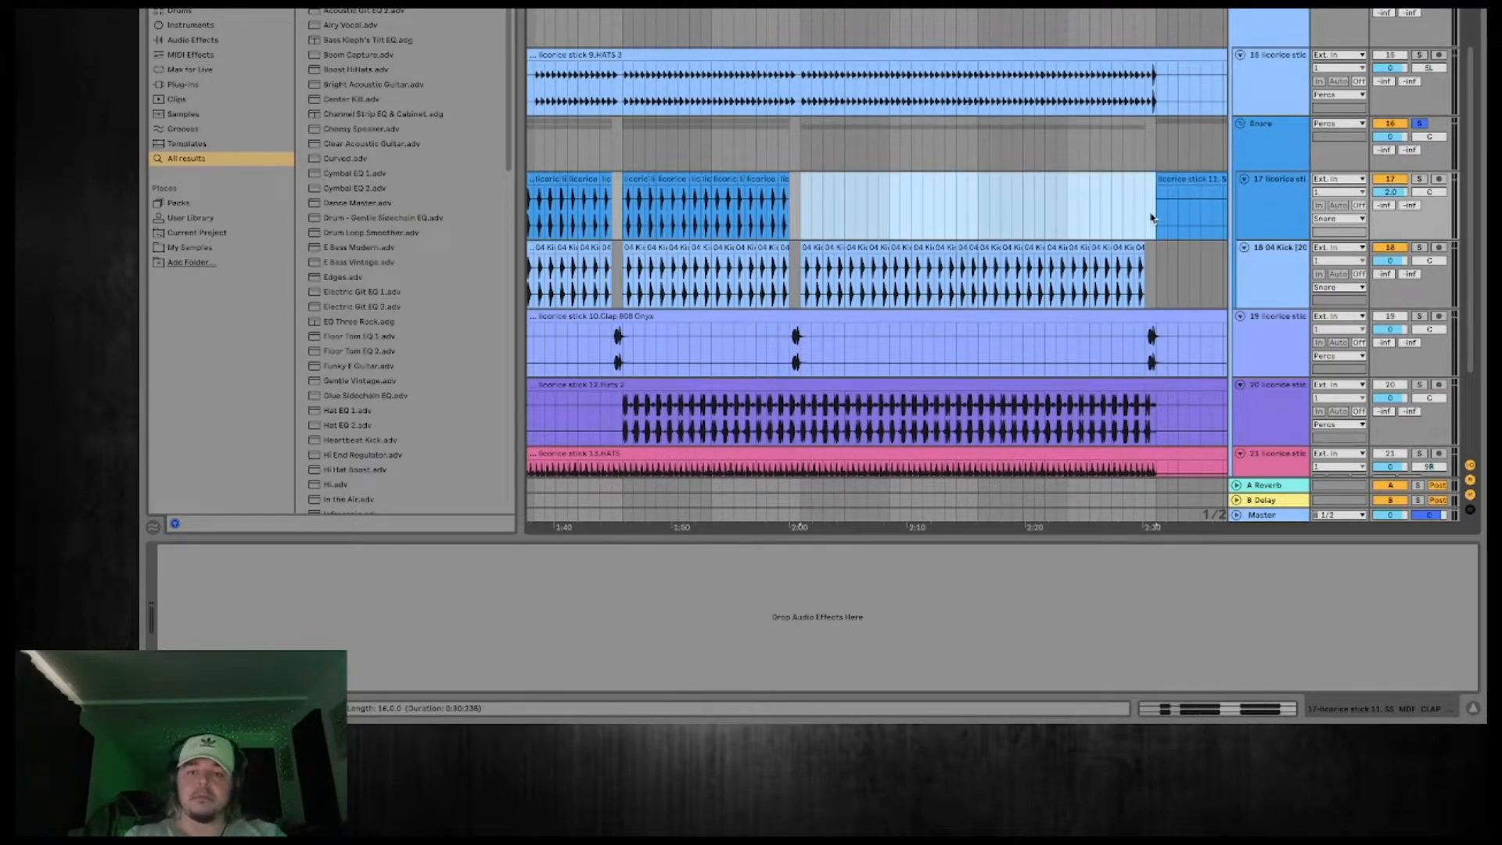
pyautogui.press('Delete')
pyautogui.moveTo(794, 222); pyautogui.dragTo(634, 227)
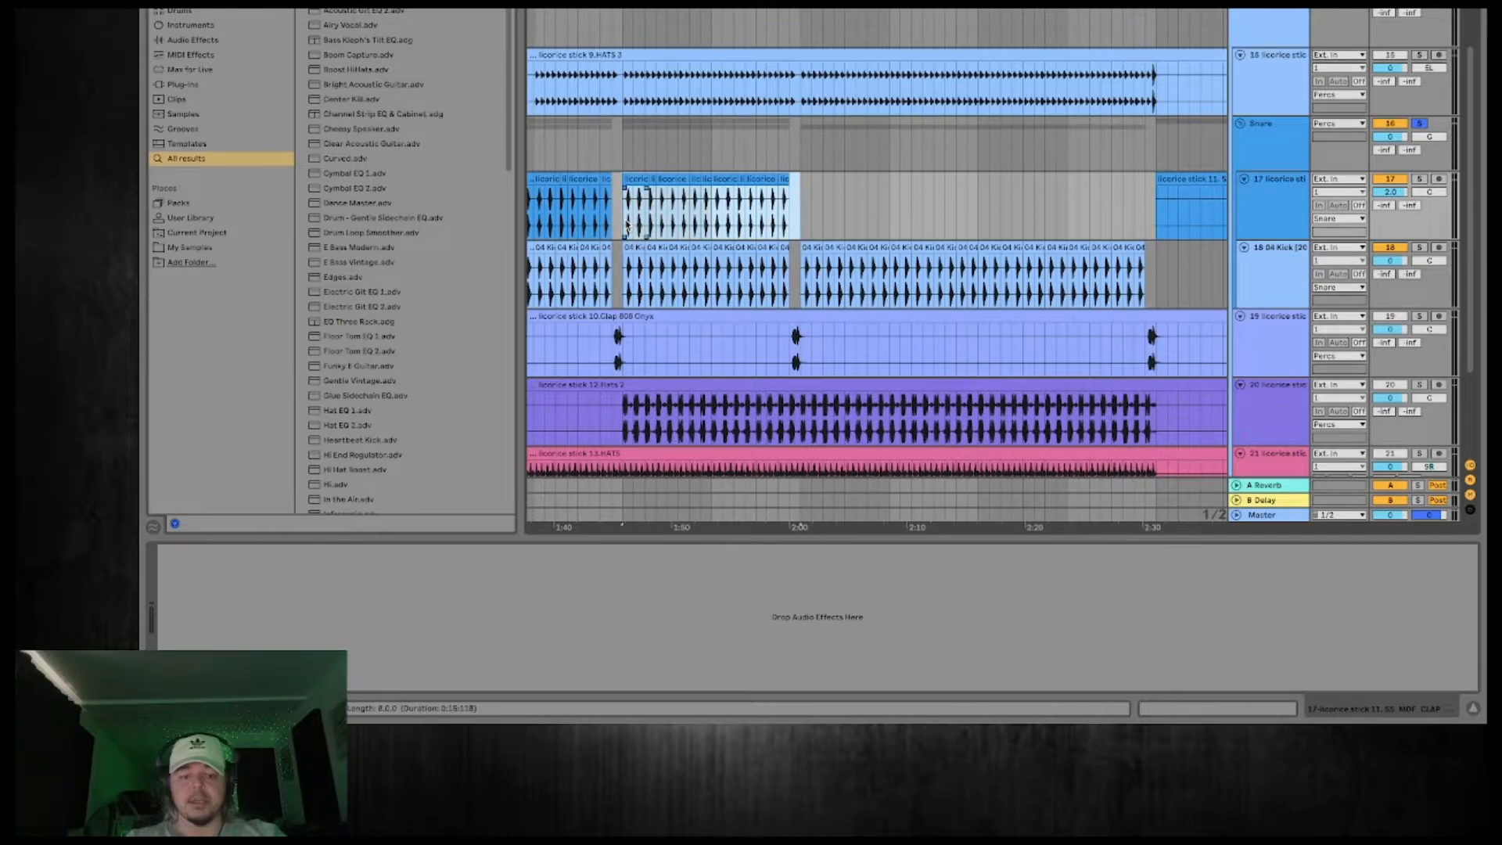
pyautogui.hotkey('ctrl', 'd')
pyautogui.hotkey('ctrl', 'd')
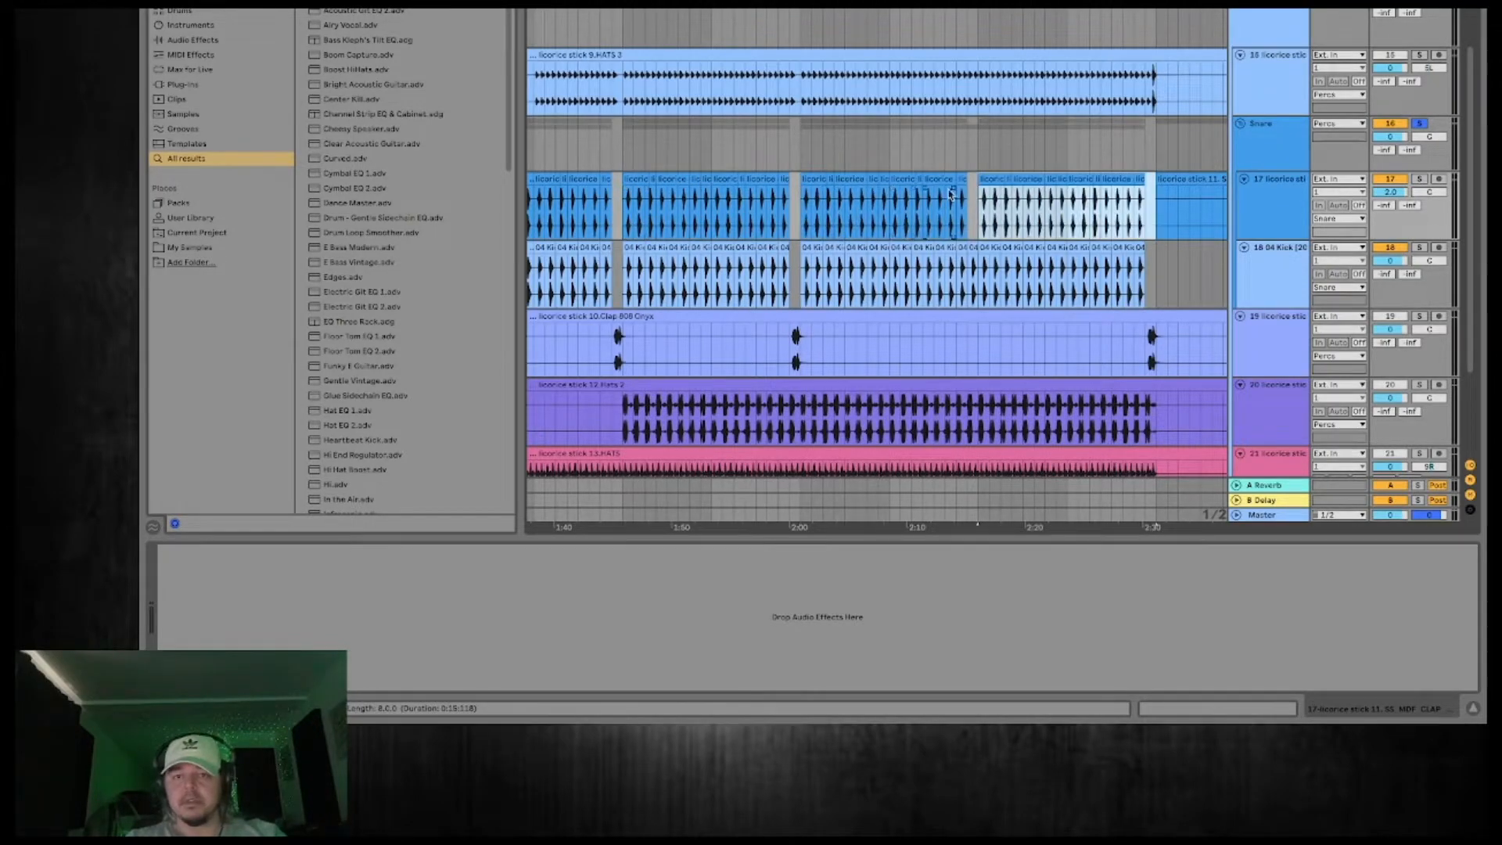
# Fill the missing clap hit near 2:15 and delete the leftover original clap clip after 2:30.
pyautogui.click(974, 192)
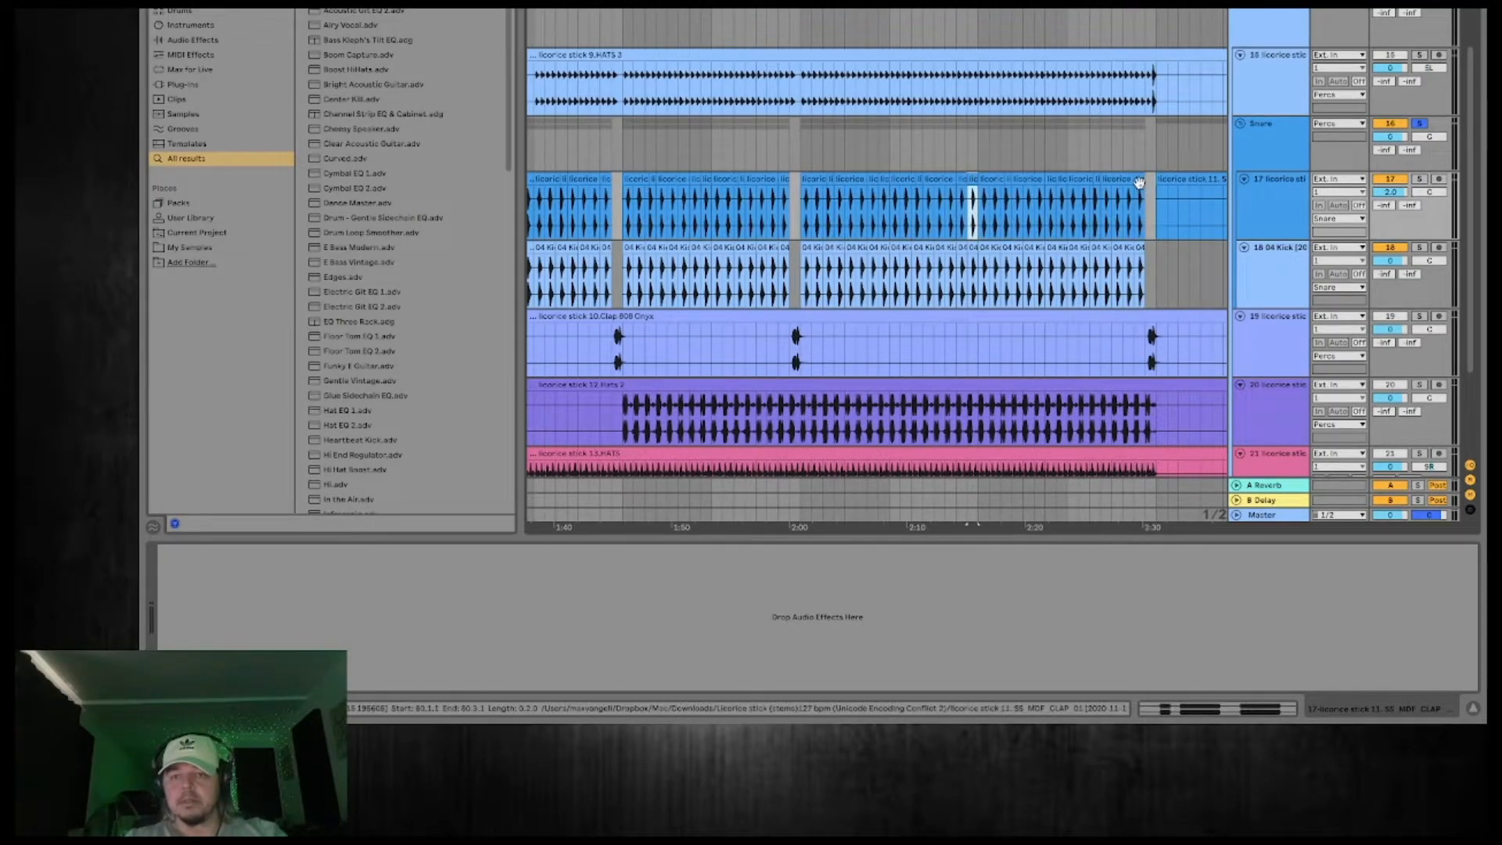
pyautogui.moveTo(1132, 3); pyautogui.dragTo(753, 4)
pyautogui.click(859, 191)
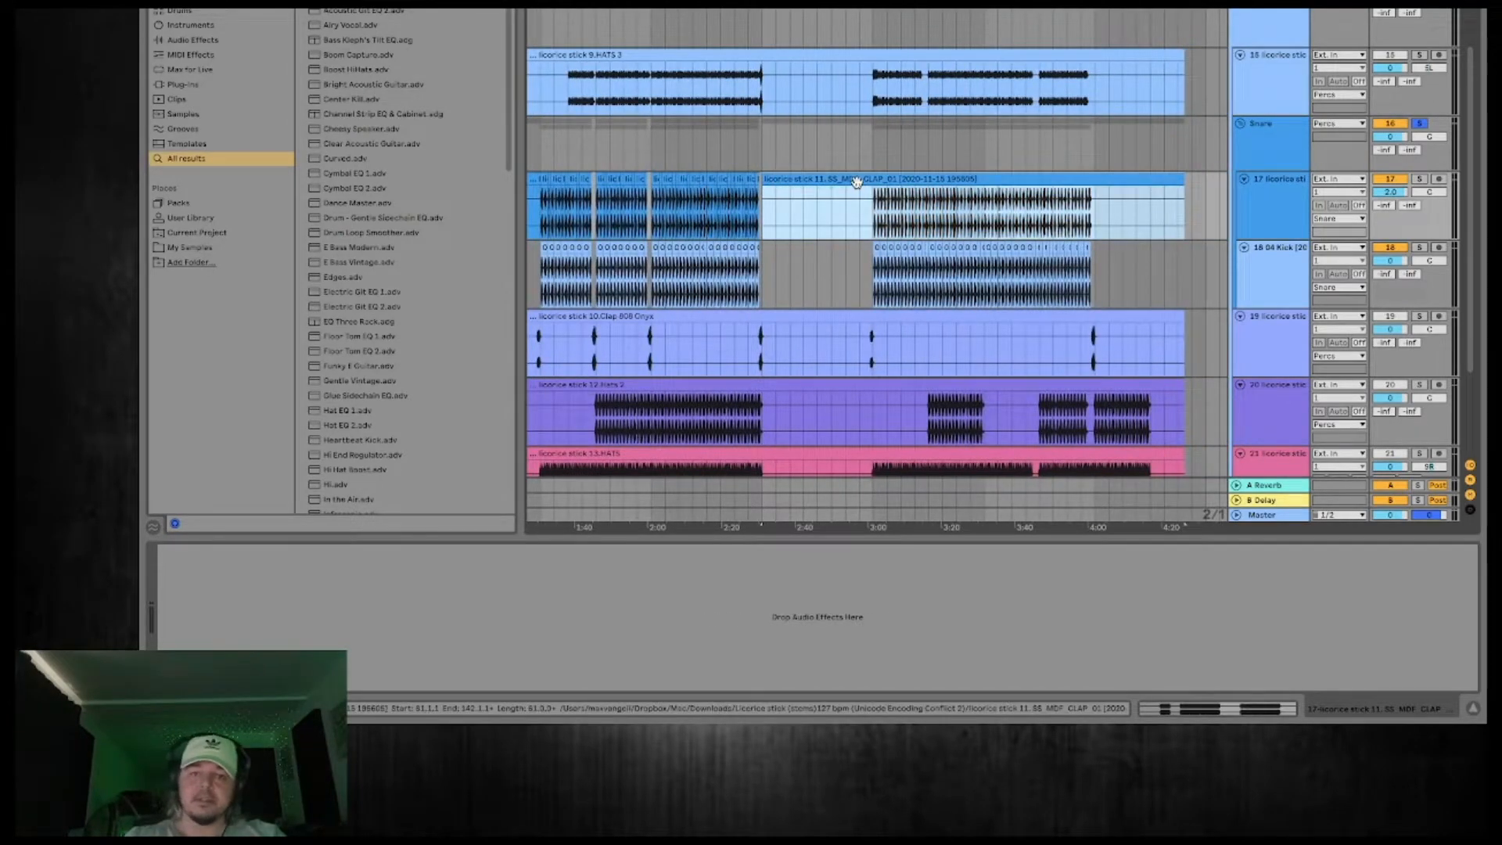
pyautogui.press('Delete')
# Copy the aligned sixteen-bar clap section from 2:00 to 3:00 and duplicate it once to match the second kick section.
pyautogui.click(663, 200)
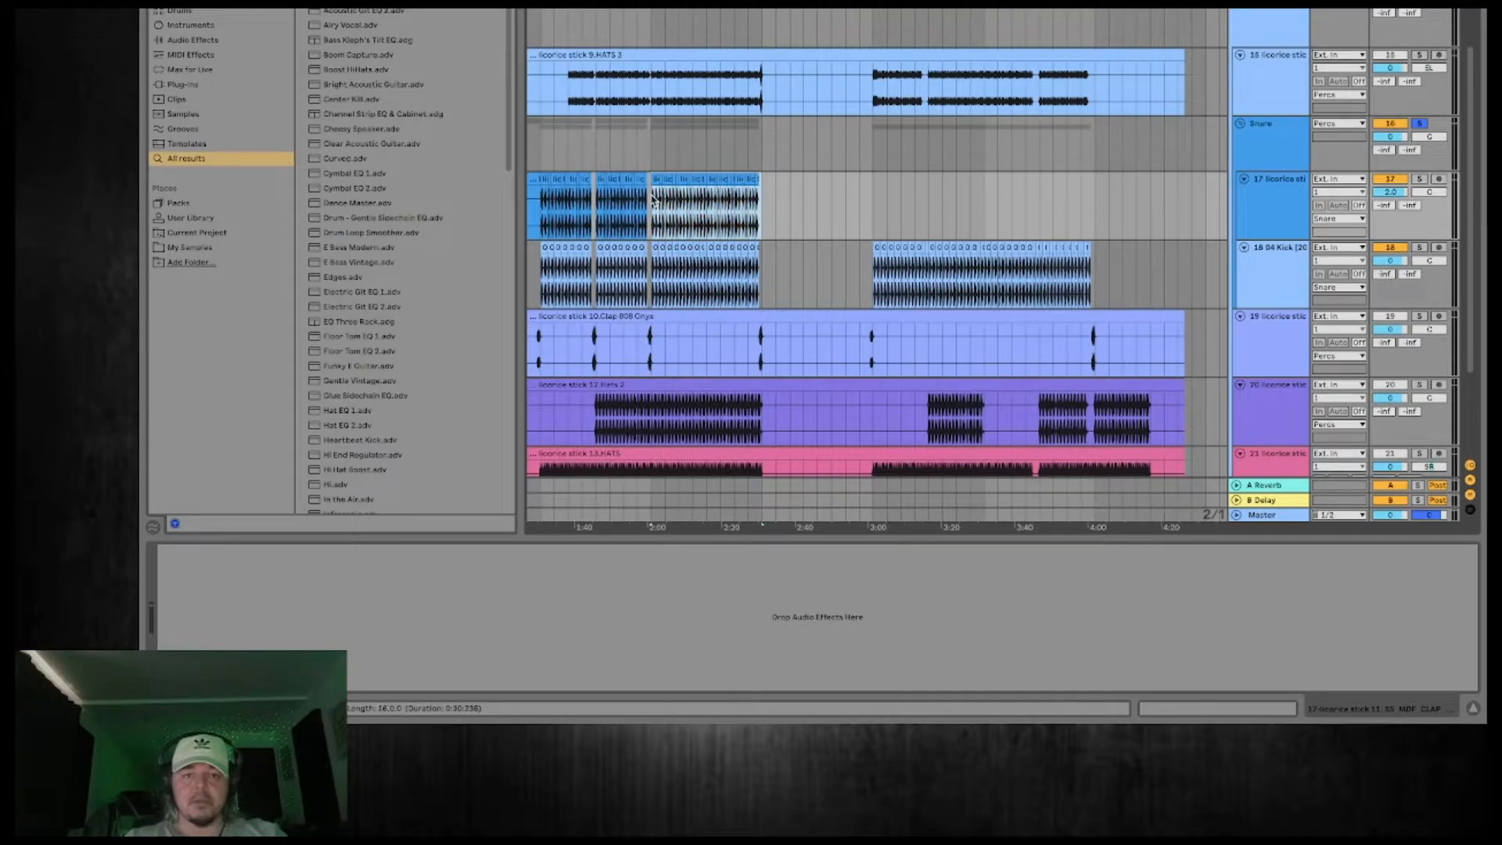
pyautogui.moveTo(659, 193); pyautogui.dragTo(880, 208)
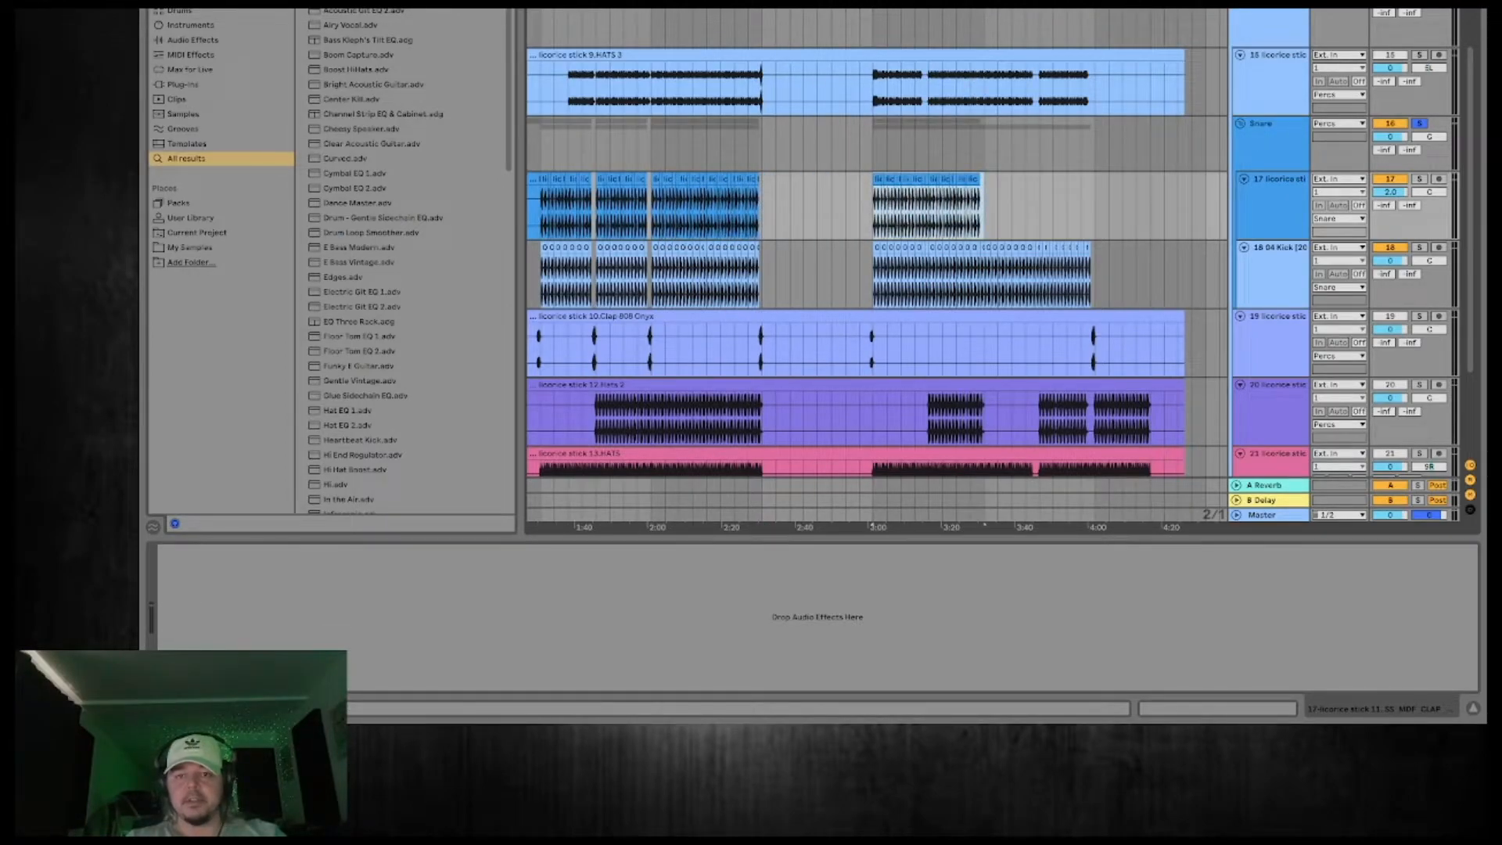
pyautogui.hotkey('ctrl', 'd')
# Play the arrangement and fill the missing clap hit between the two copied sections just after 3:30.
pyautogui.press('space')
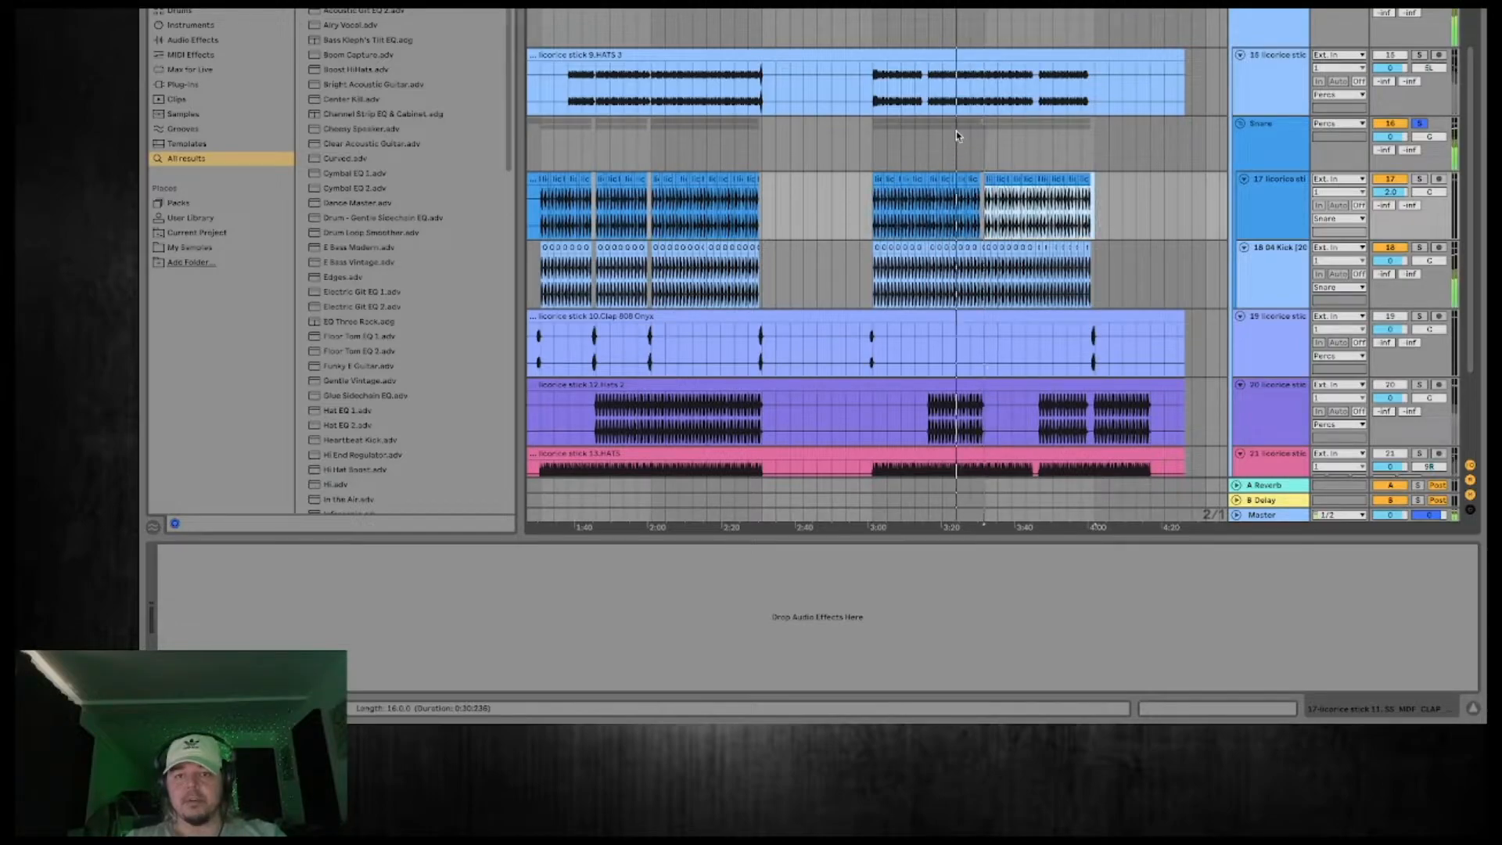
pyautogui.scroll(10, 990, 179)
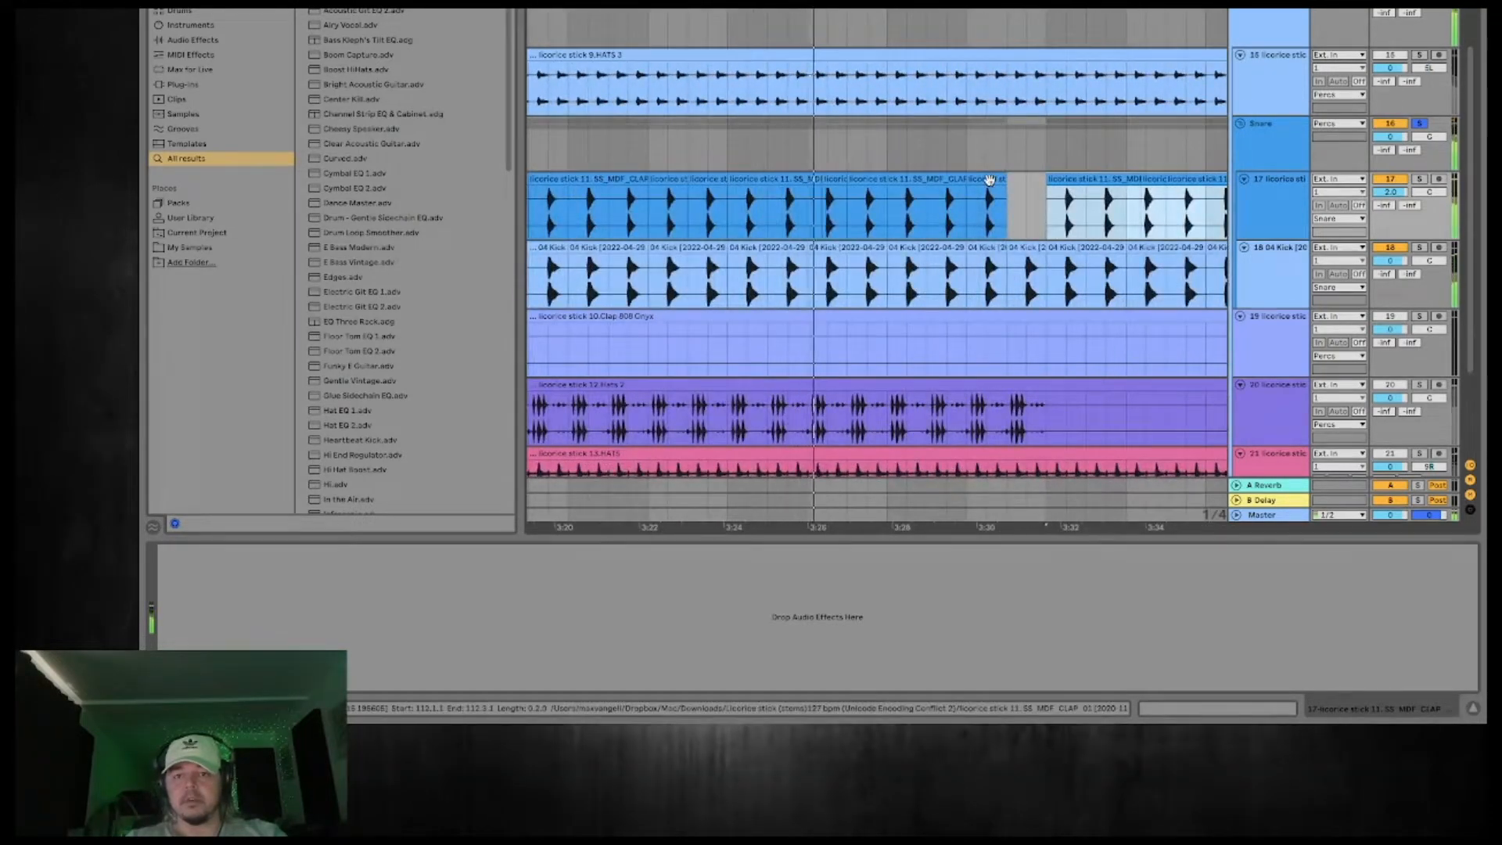
pyautogui.click(990, 179)
pyautogui.press('super+d')
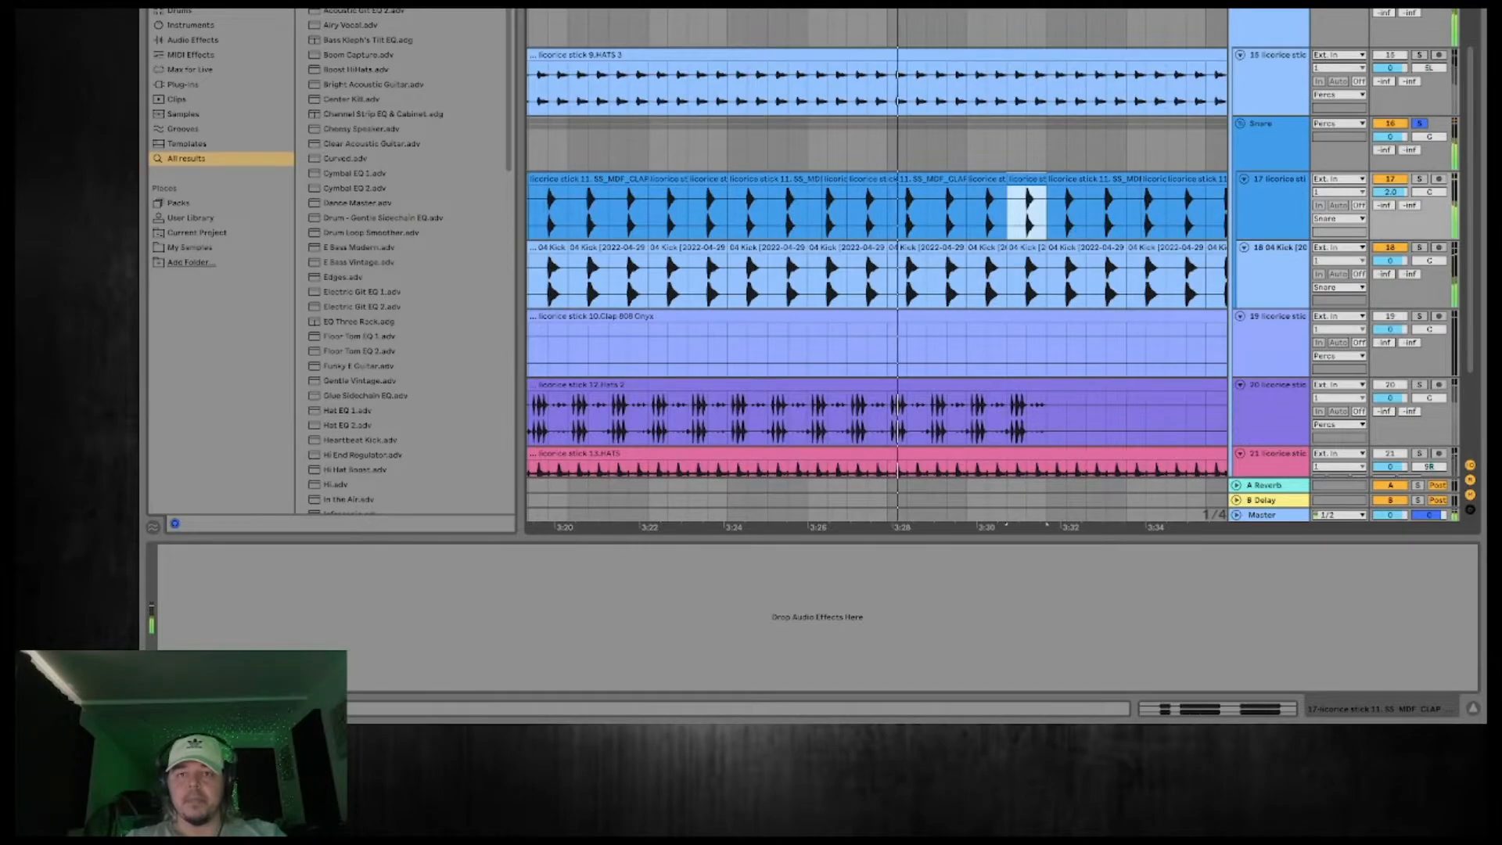
# Play the clap section from about 1:00 and raise the Snare group's send to the A Reverb return.
pyautogui.scroll(-8, 999, 179)
pyautogui.scroll(-8, 1000, 179)
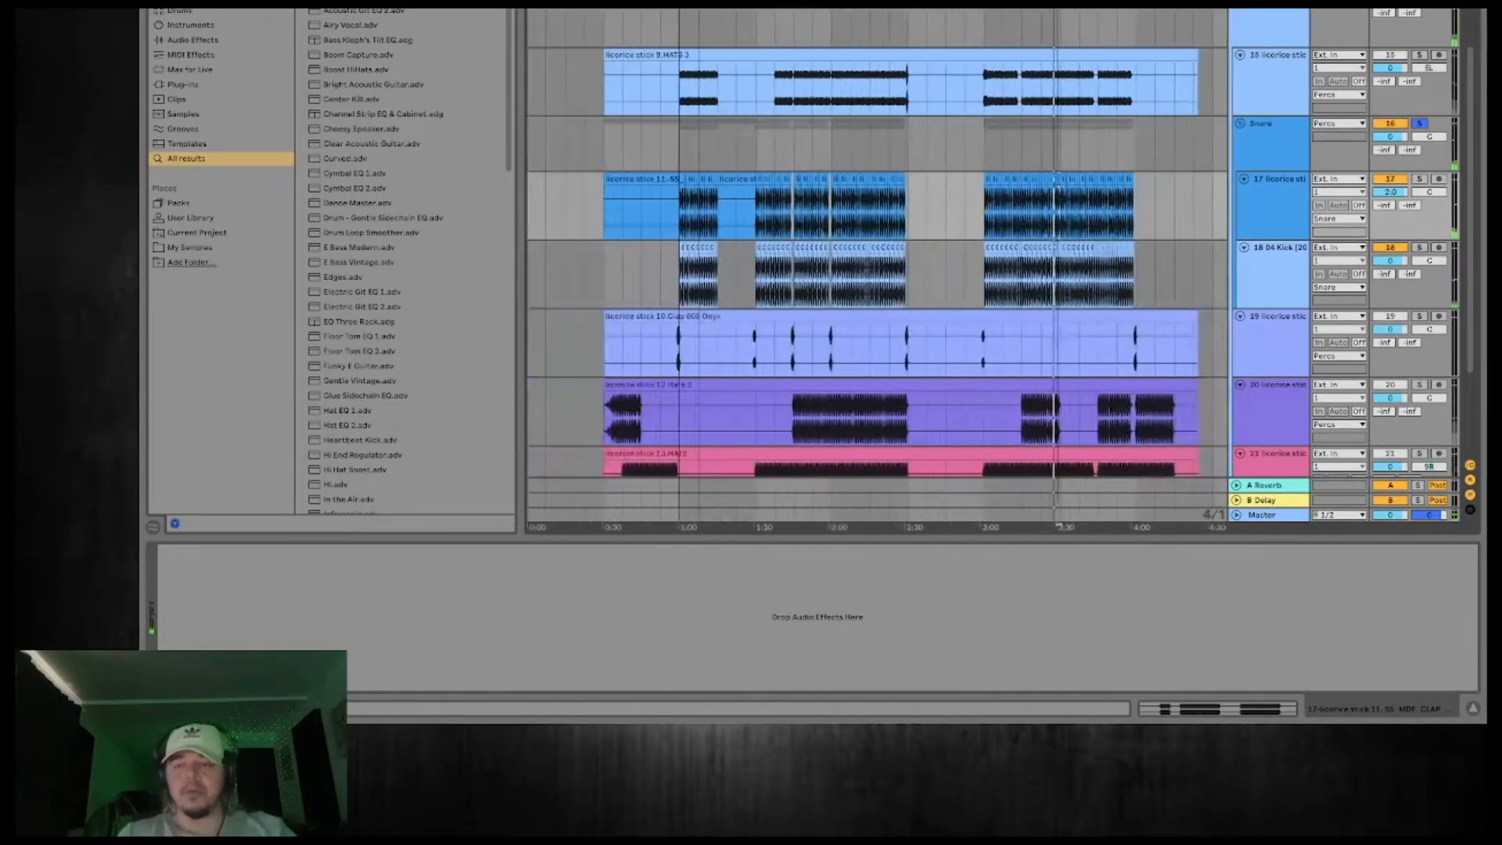
pyautogui.click(1274, 139)
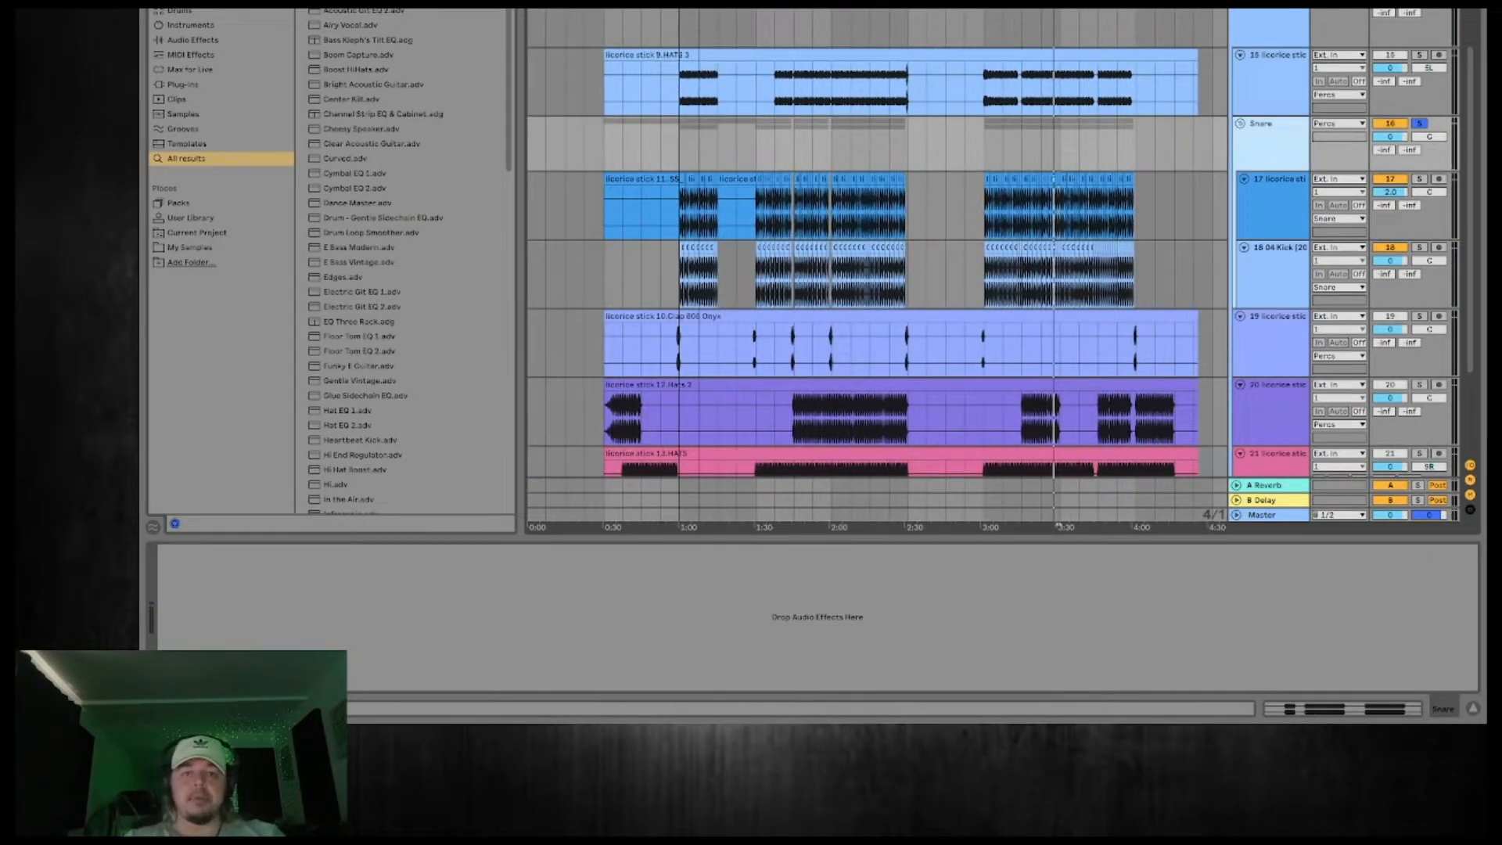
pyautogui.press('space')
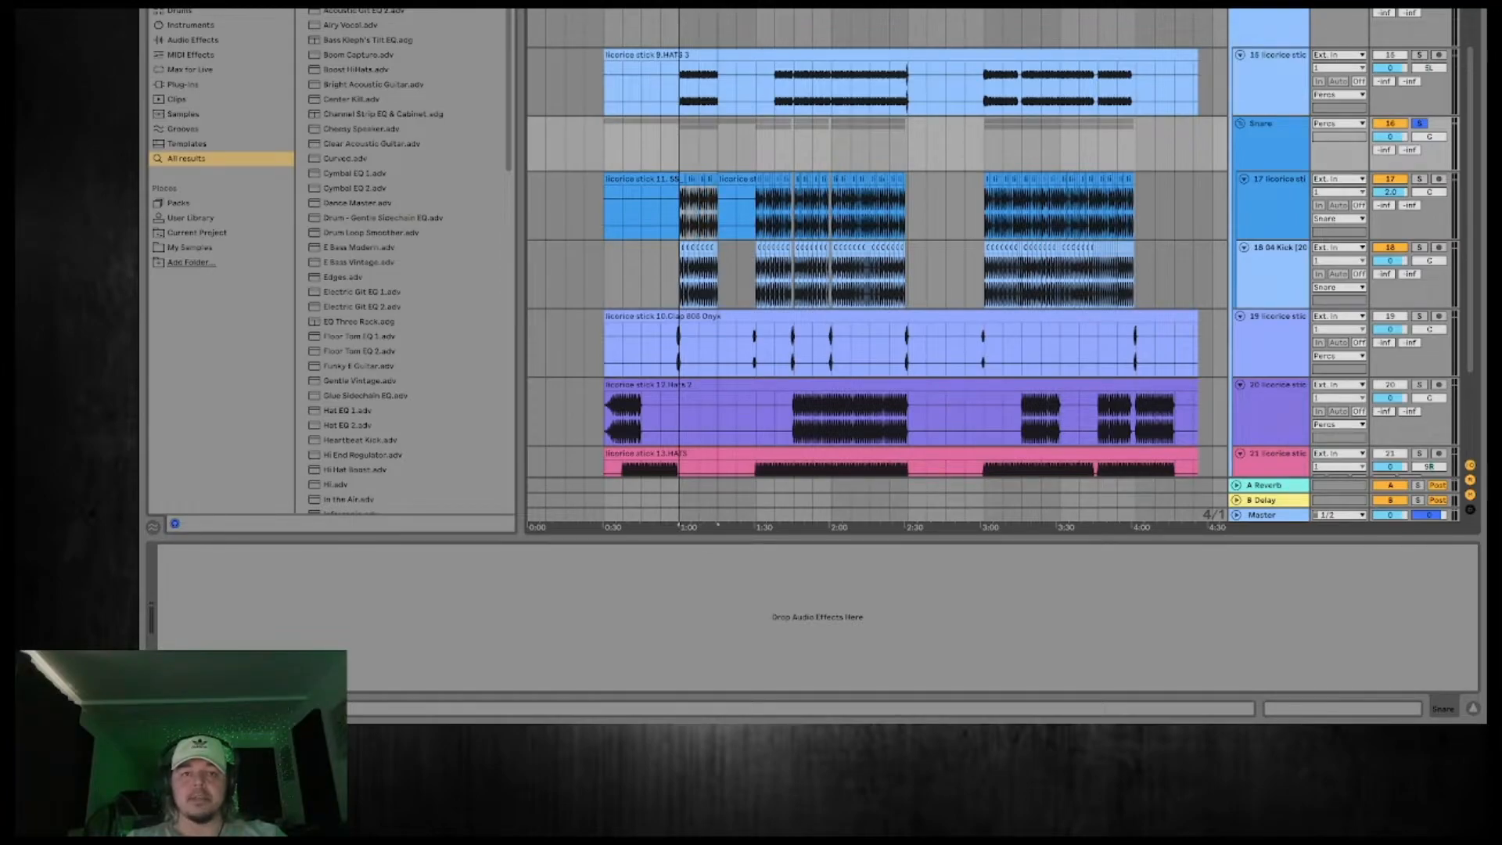
pyautogui.scroll(3, 876, 266)
pyautogui.click(1285, 154)
pyautogui.press('space')
pyautogui.moveTo(1384, 150); pyautogui.dragTo(1384, 118)
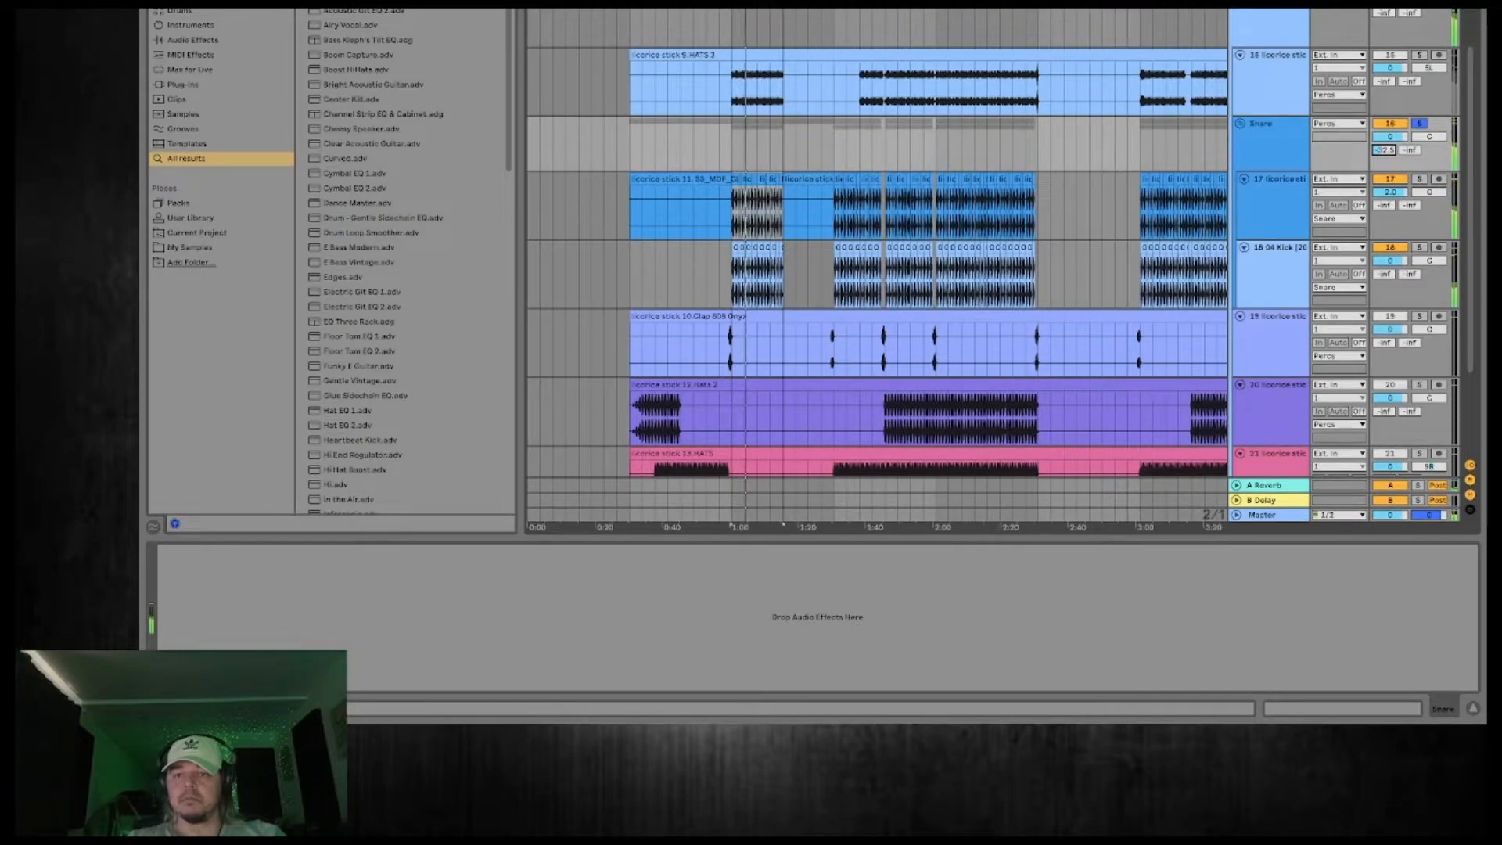
# Lengthen the decay time of the Reverb on the A Reverb return during playback.
pyautogui.click(1268, 488)
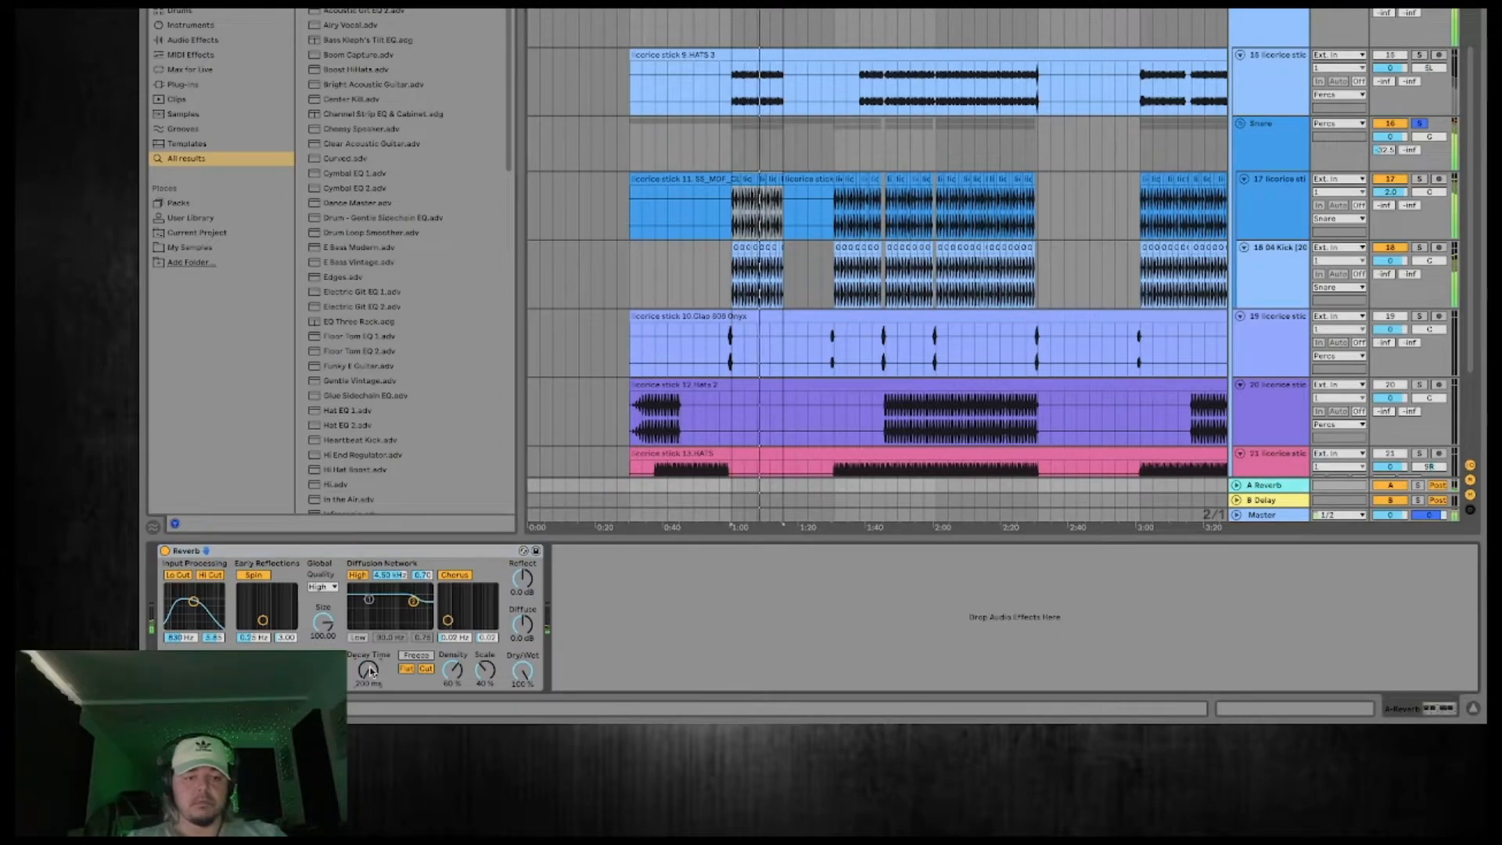
pyautogui.moveTo(370, 672); pyautogui.dragTo(371, 650)
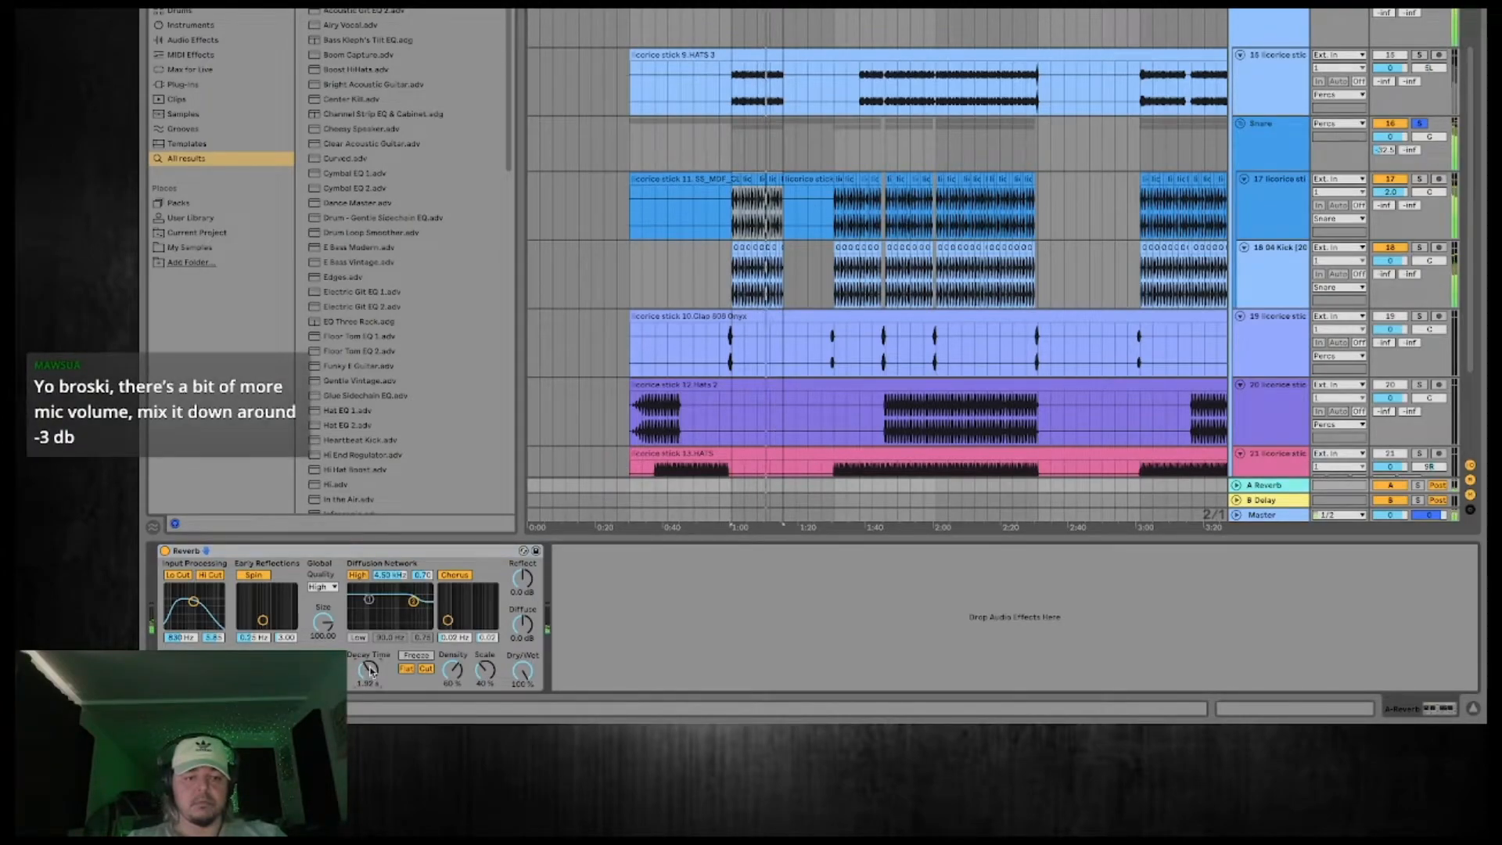
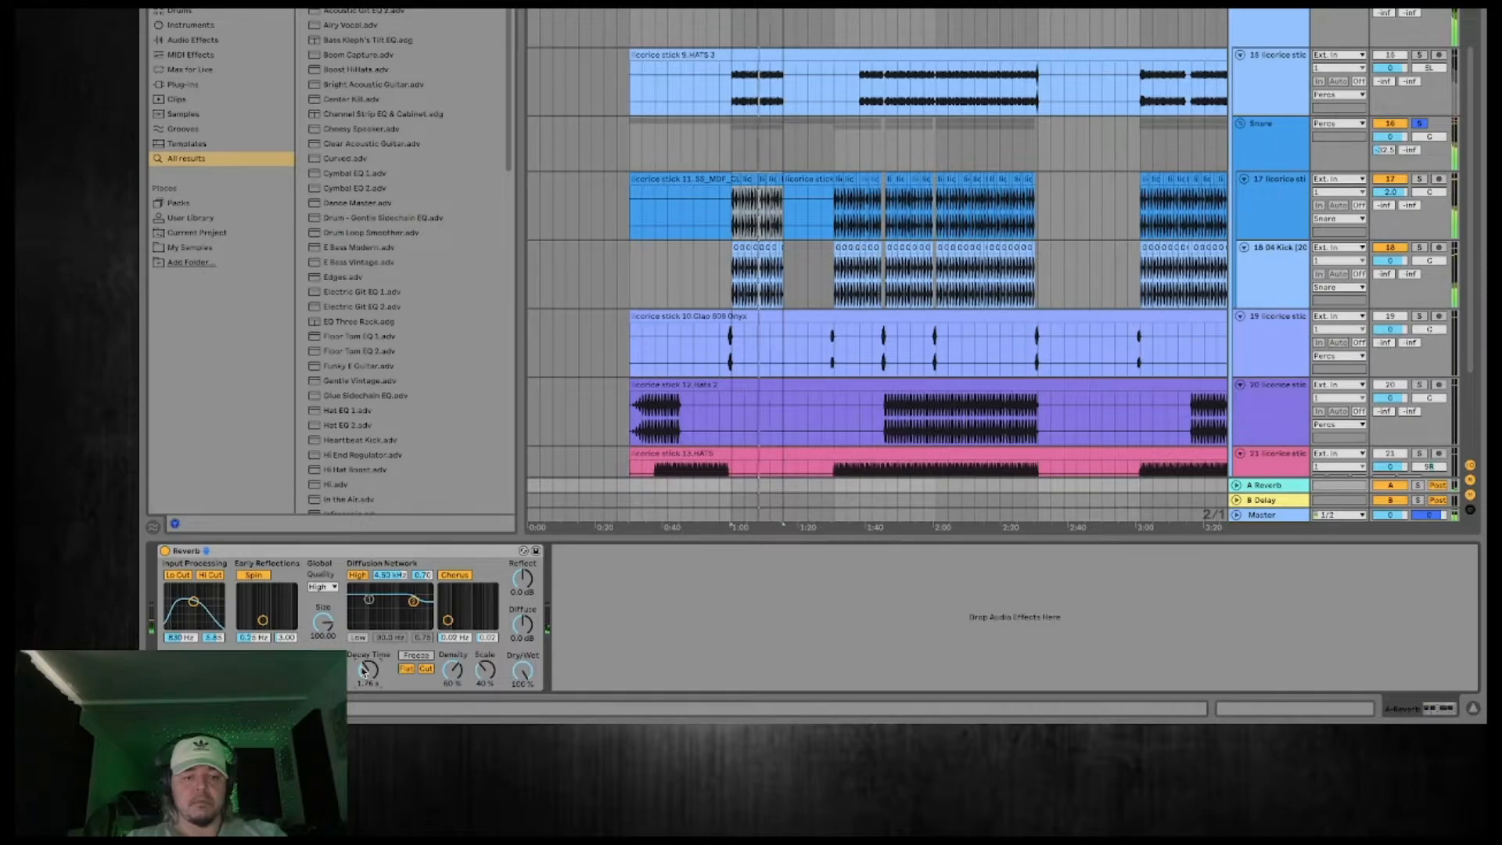
# Fine-tune the decay time of the Reverb on the A Reverb return and replay the clap section from about 1:00.
pyautogui.moveTo(367, 670); pyautogui.dragTo(368, 671)
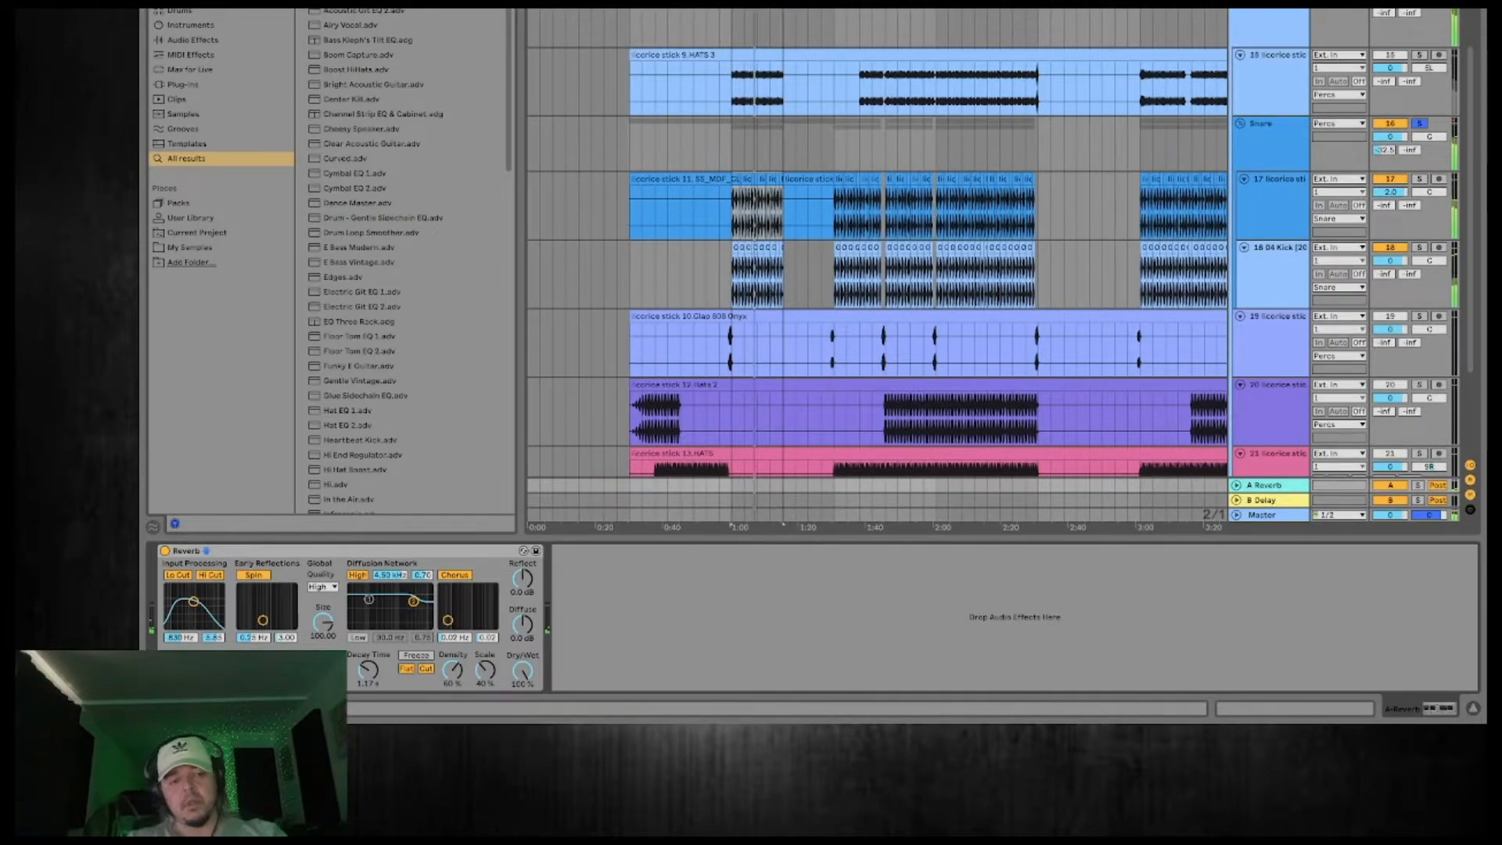
pyautogui.press('space')
pyautogui.press('space')
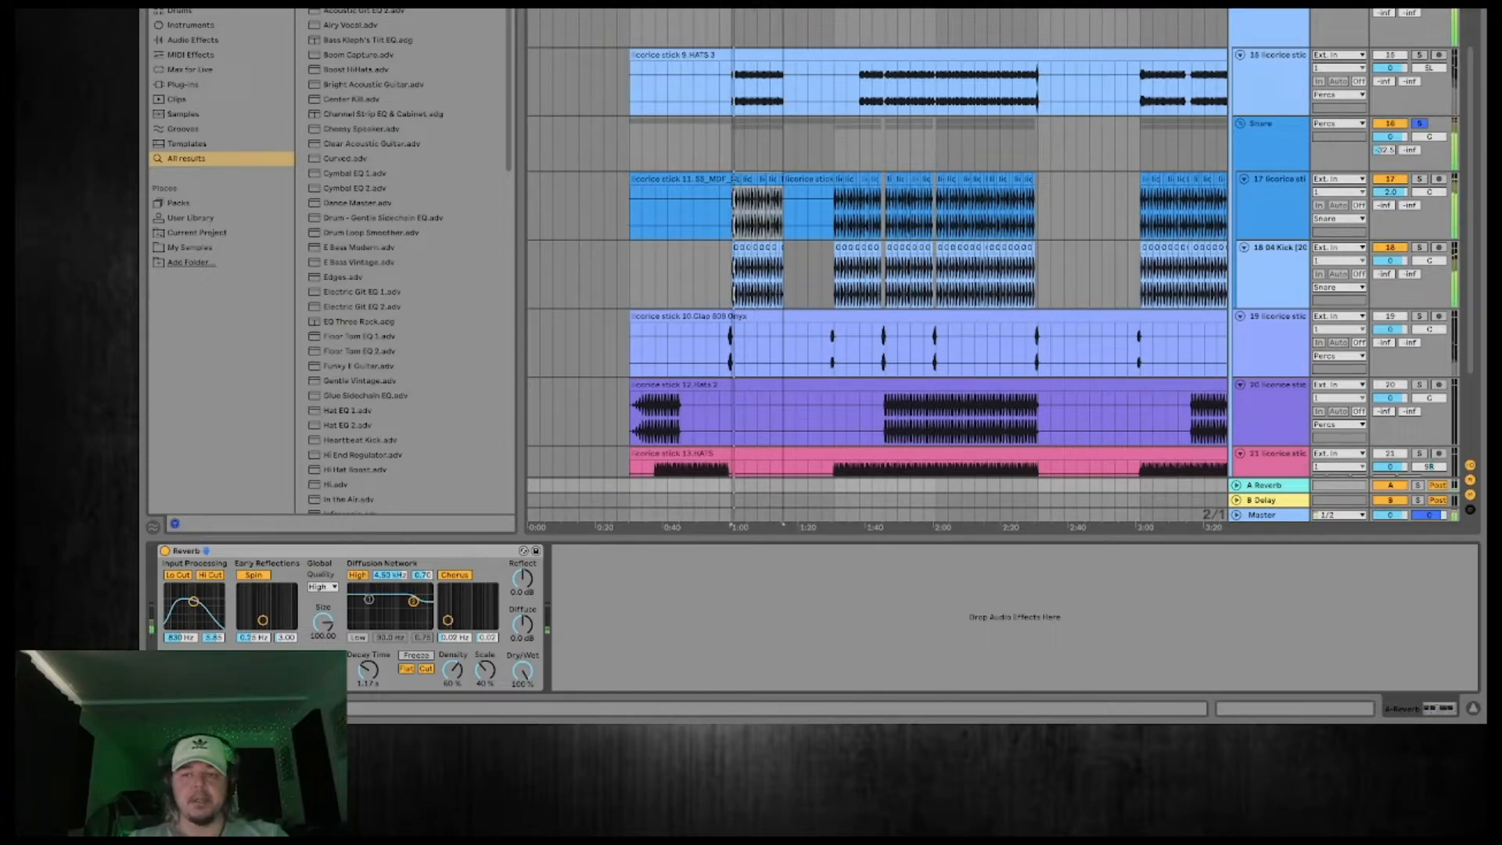
pyautogui.press('space')
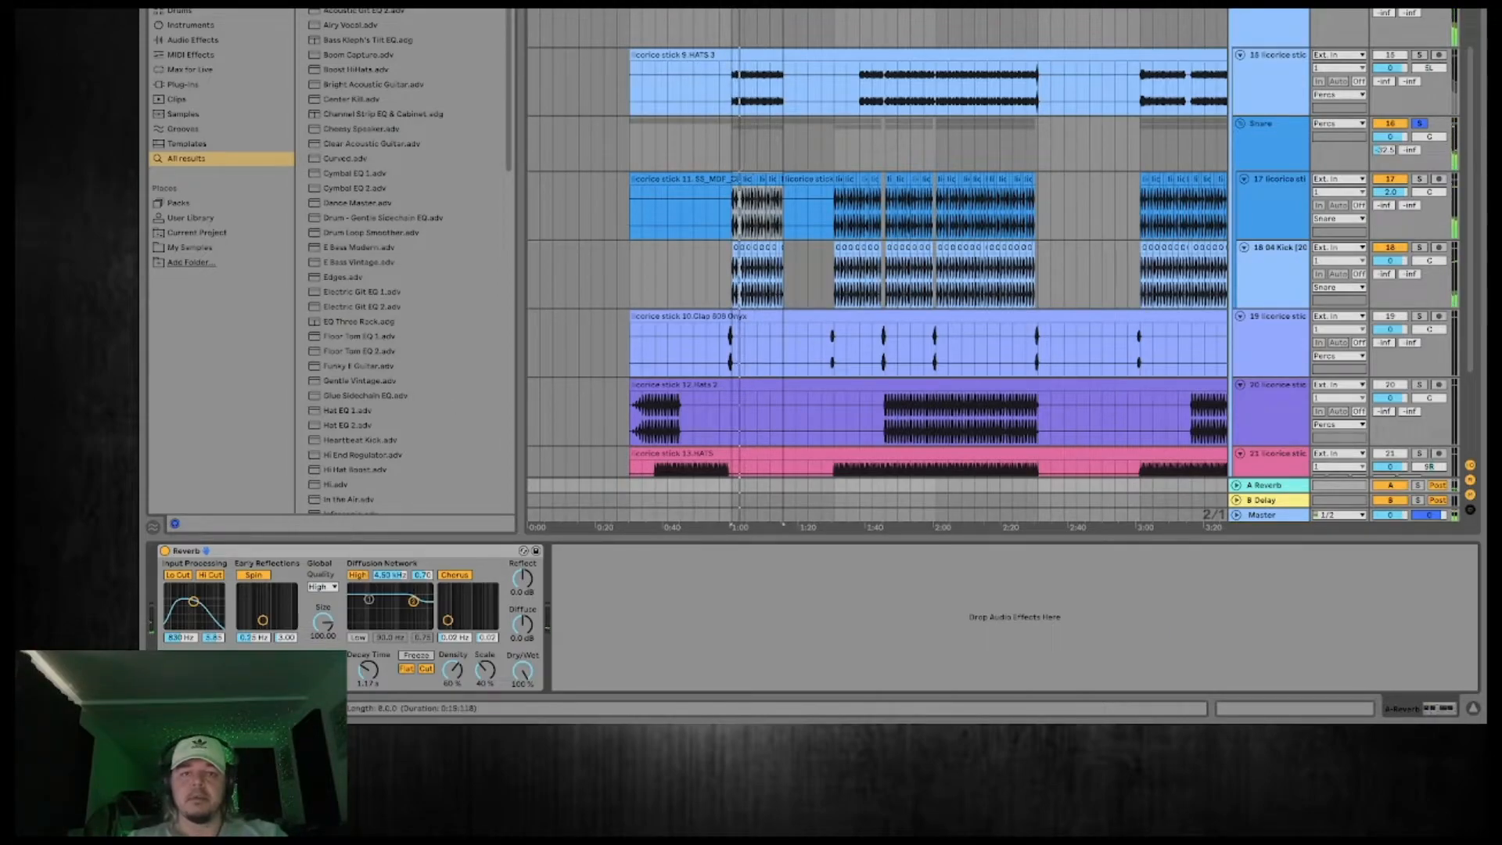
# Select the clap section from about 1:45 to 2:00, solo the Percs group and play it.
pyautogui.moveTo(827, 7); pyautogui.dragTo(1021, 75)
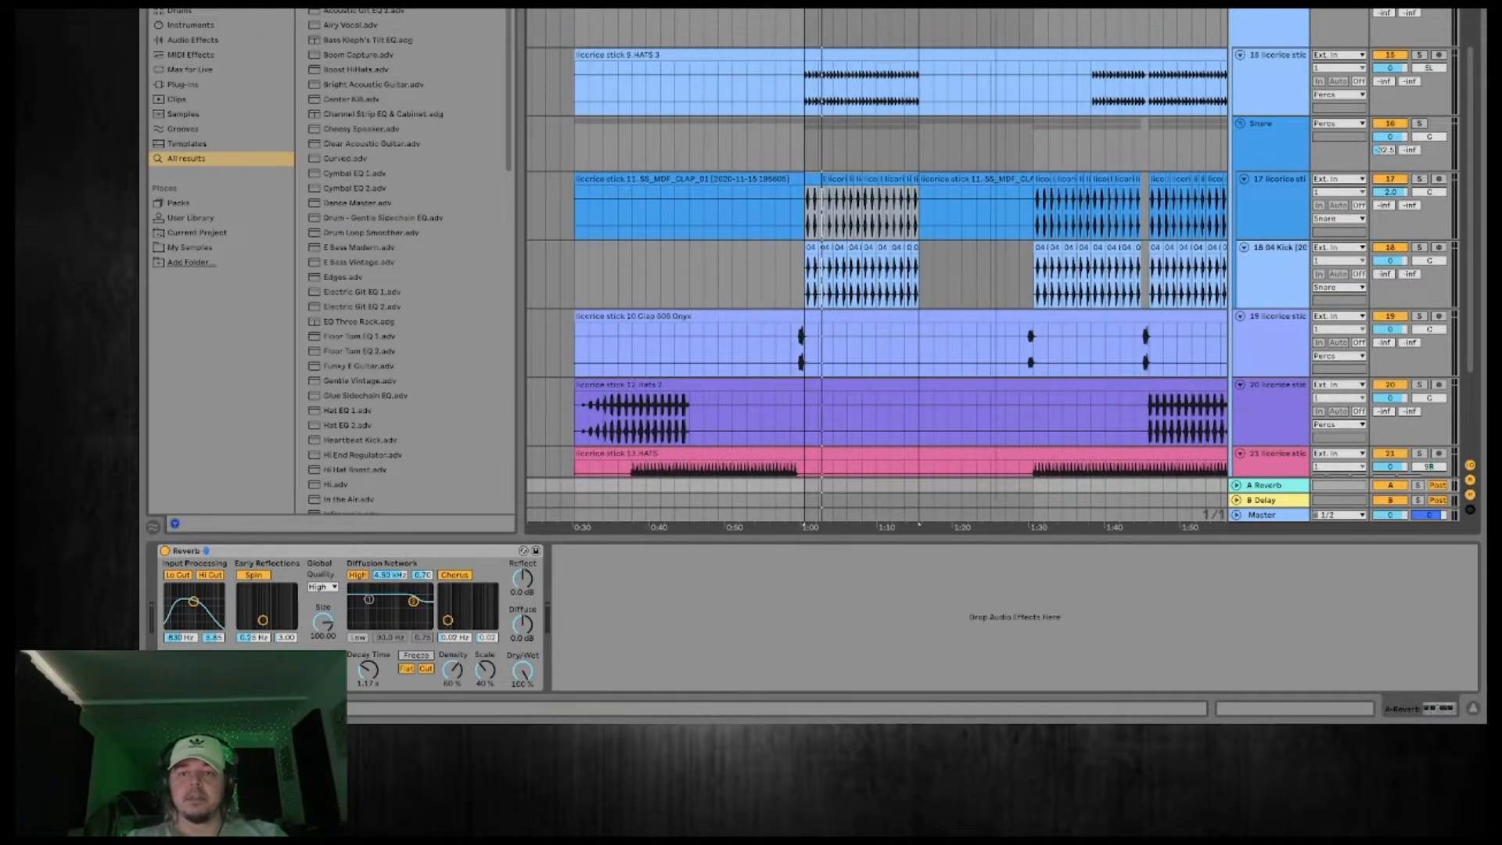
pyautogui.moveTo(1009, 8); pyautogui.dragTo(812, 7)
pyautogui.moveTo(771, 213); pyautogui.dragTo(930, 213)
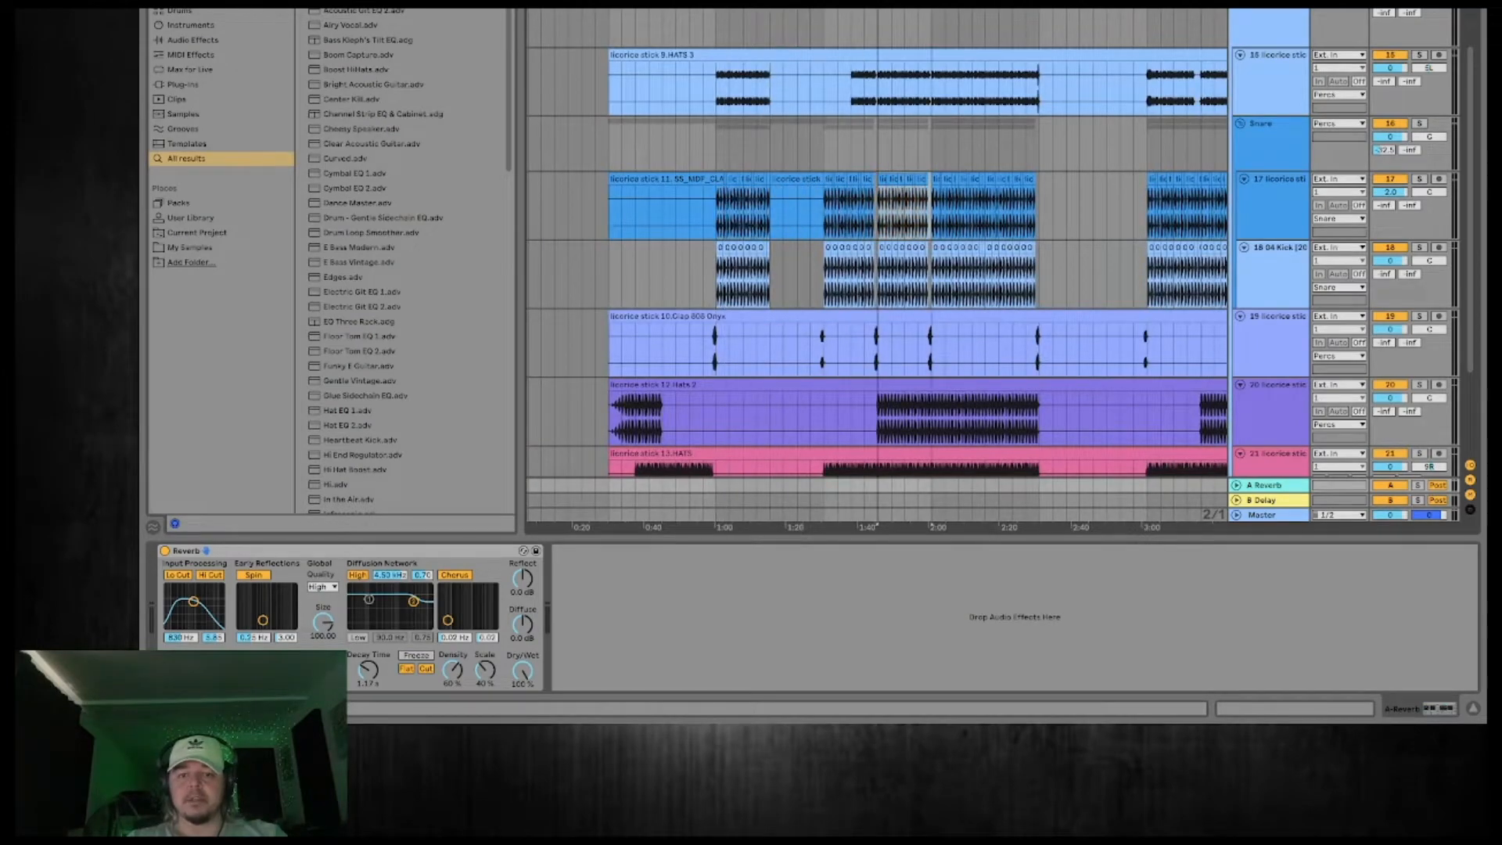
pyautogui.hscroll(3, 1074, 69)
pyautogui.scroll(-3, 1074, 69)
pyautogui.scroll(5, 1074, 68)
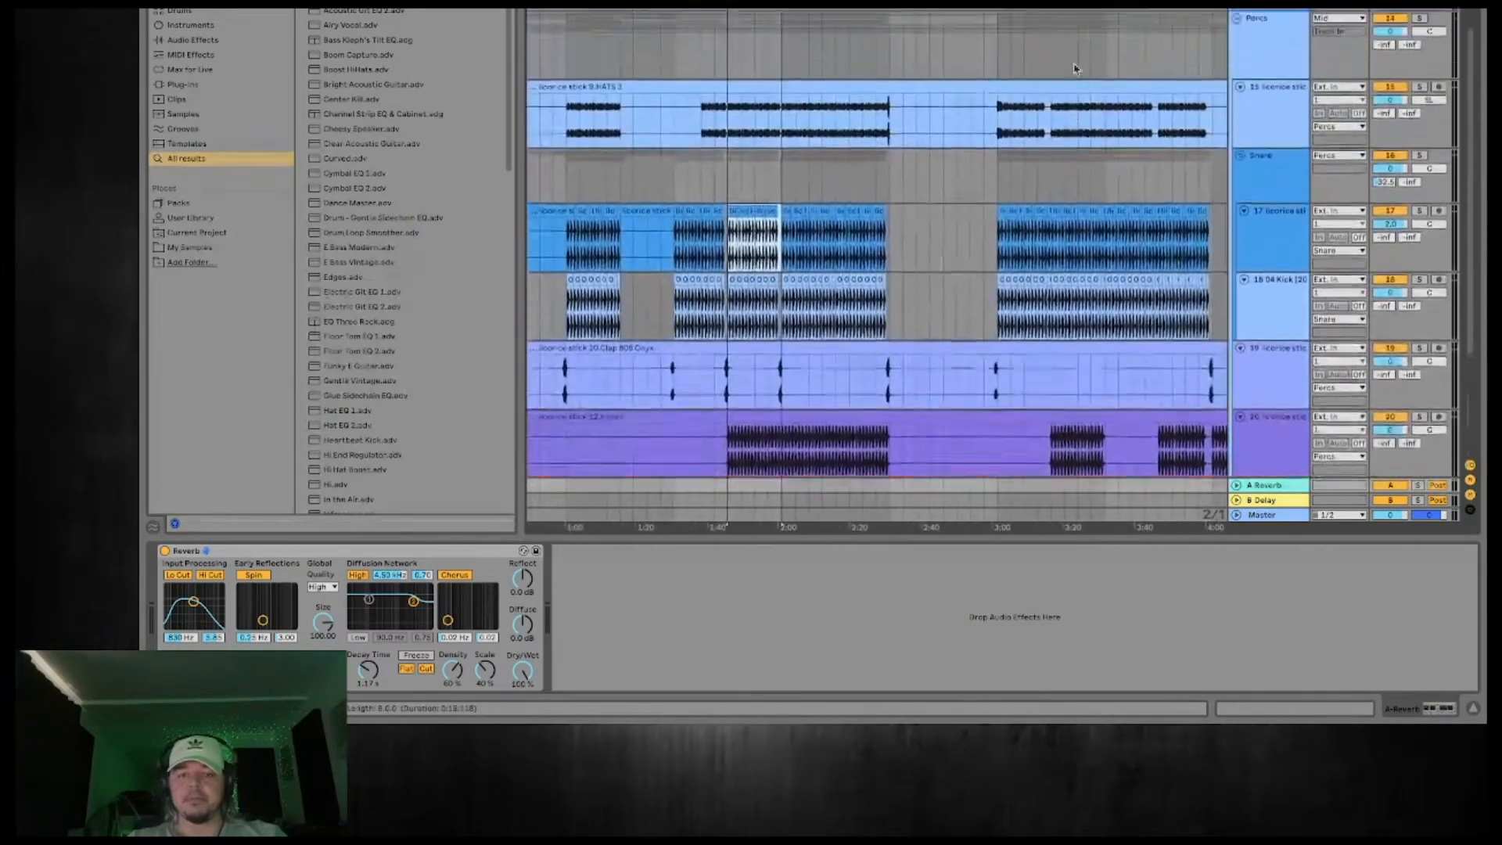
pyautogui.click(1278, 103)
pyautogui.click(1420, 77)
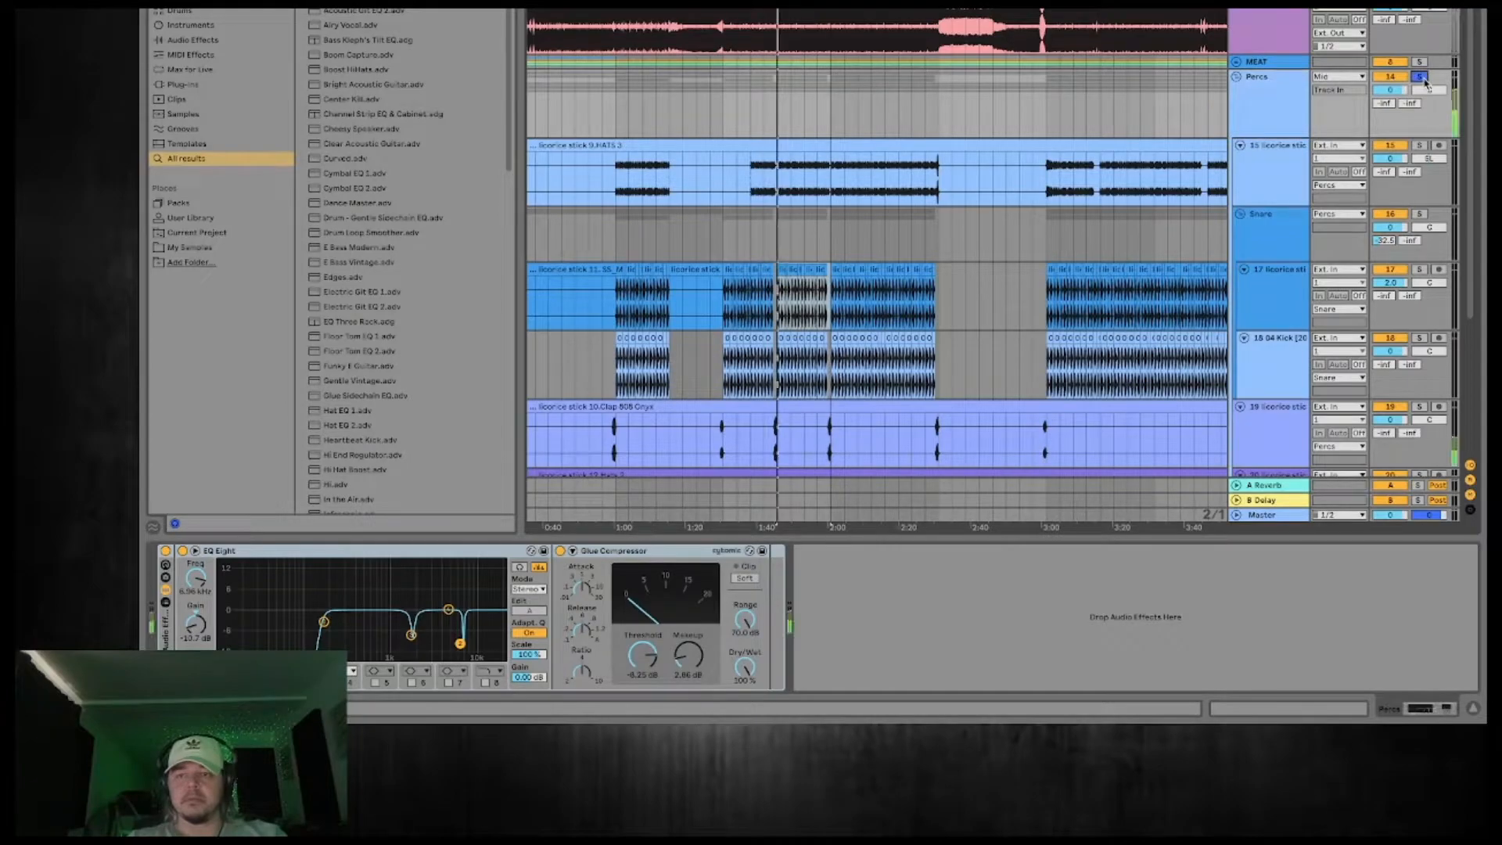
pyautogui.press('space')
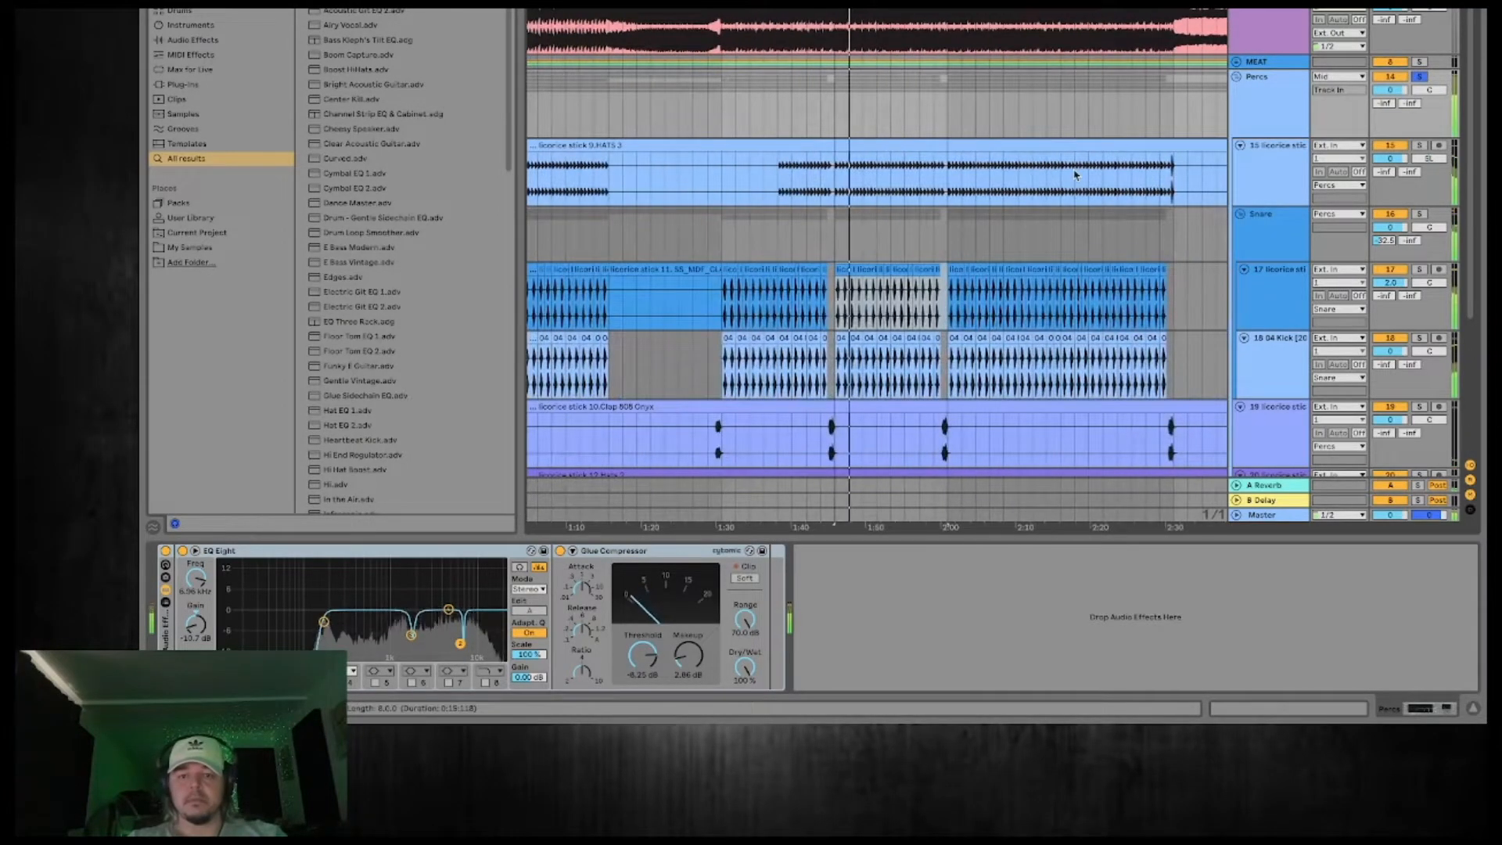
# Switch the layered 04 Kick track off and back on during playback to compare the clap with and without it.
pyautogui.scroll(-1, 1074, 173)
pyautogui.click(1390, 289)
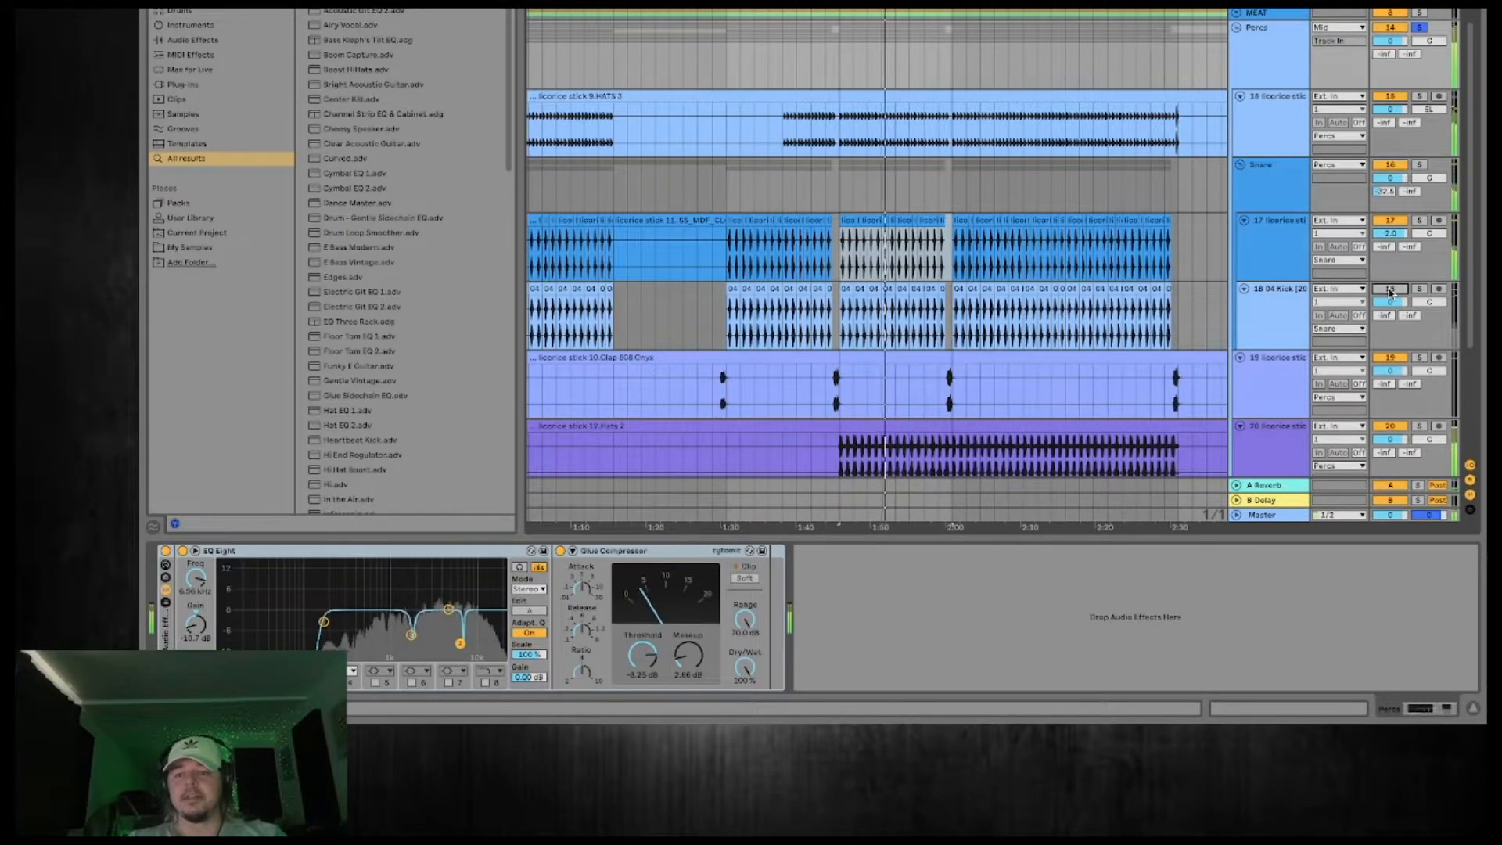
pyautogui.click(1390, 289)
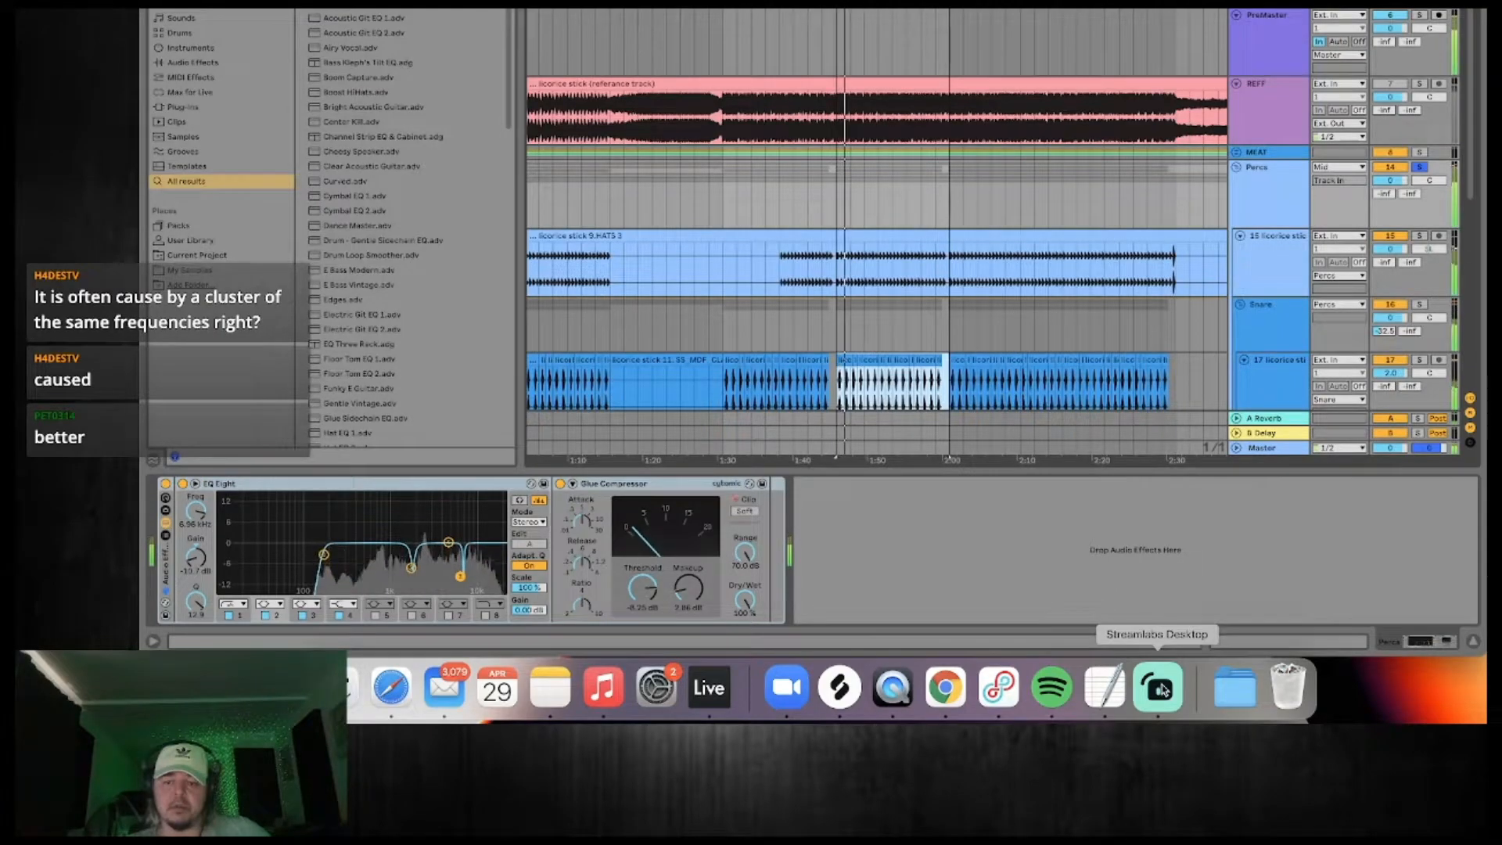
# Switch to Streamlabs Desktop to check the stream's audio mixer levels, and return to the full-screen arrangement.
pyautogui.click(1160, 689)
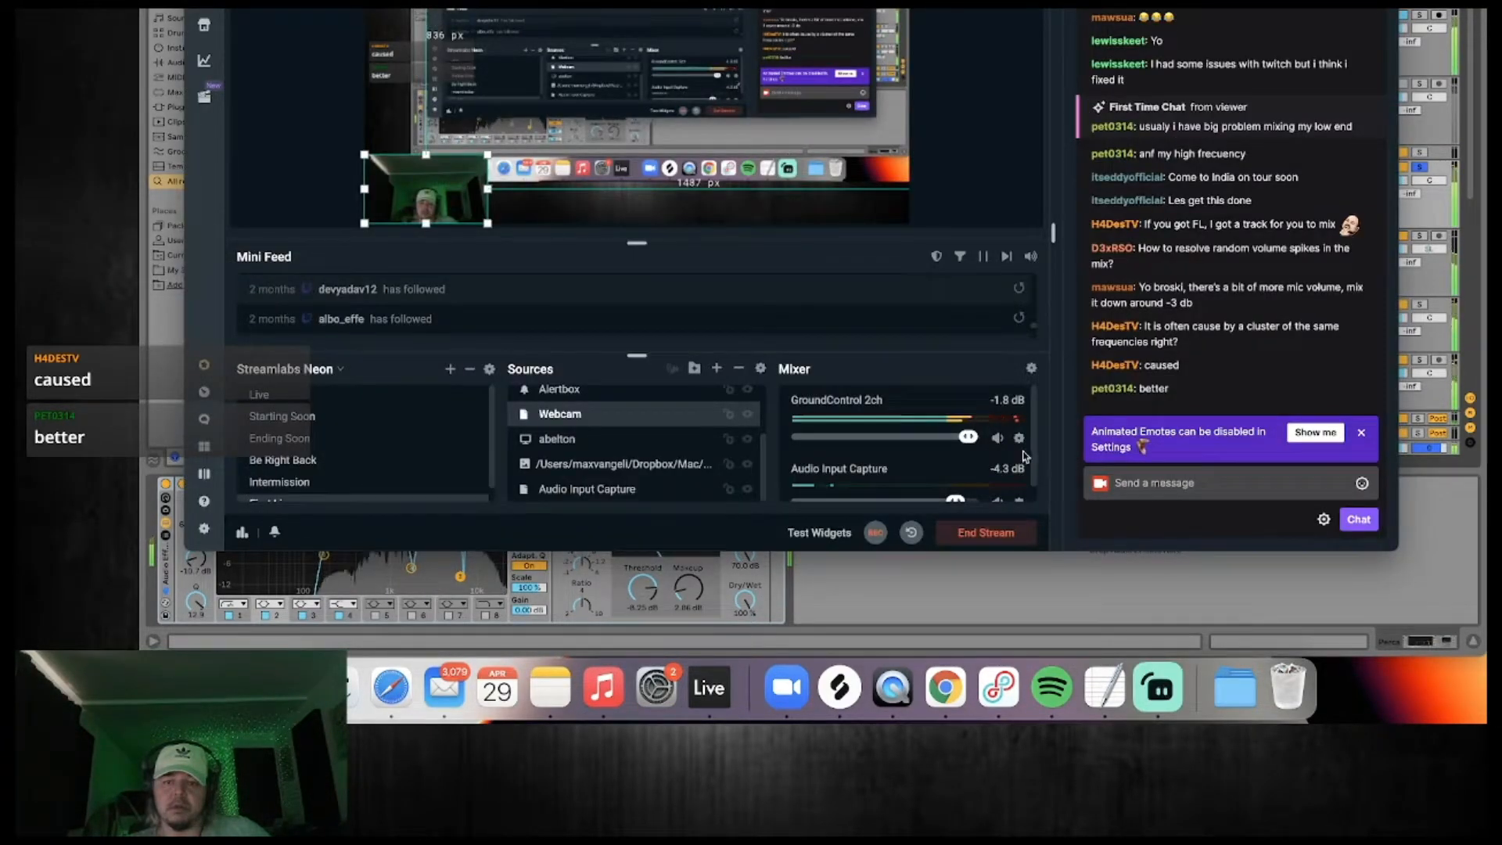
pyautogui.click(1123, 582)
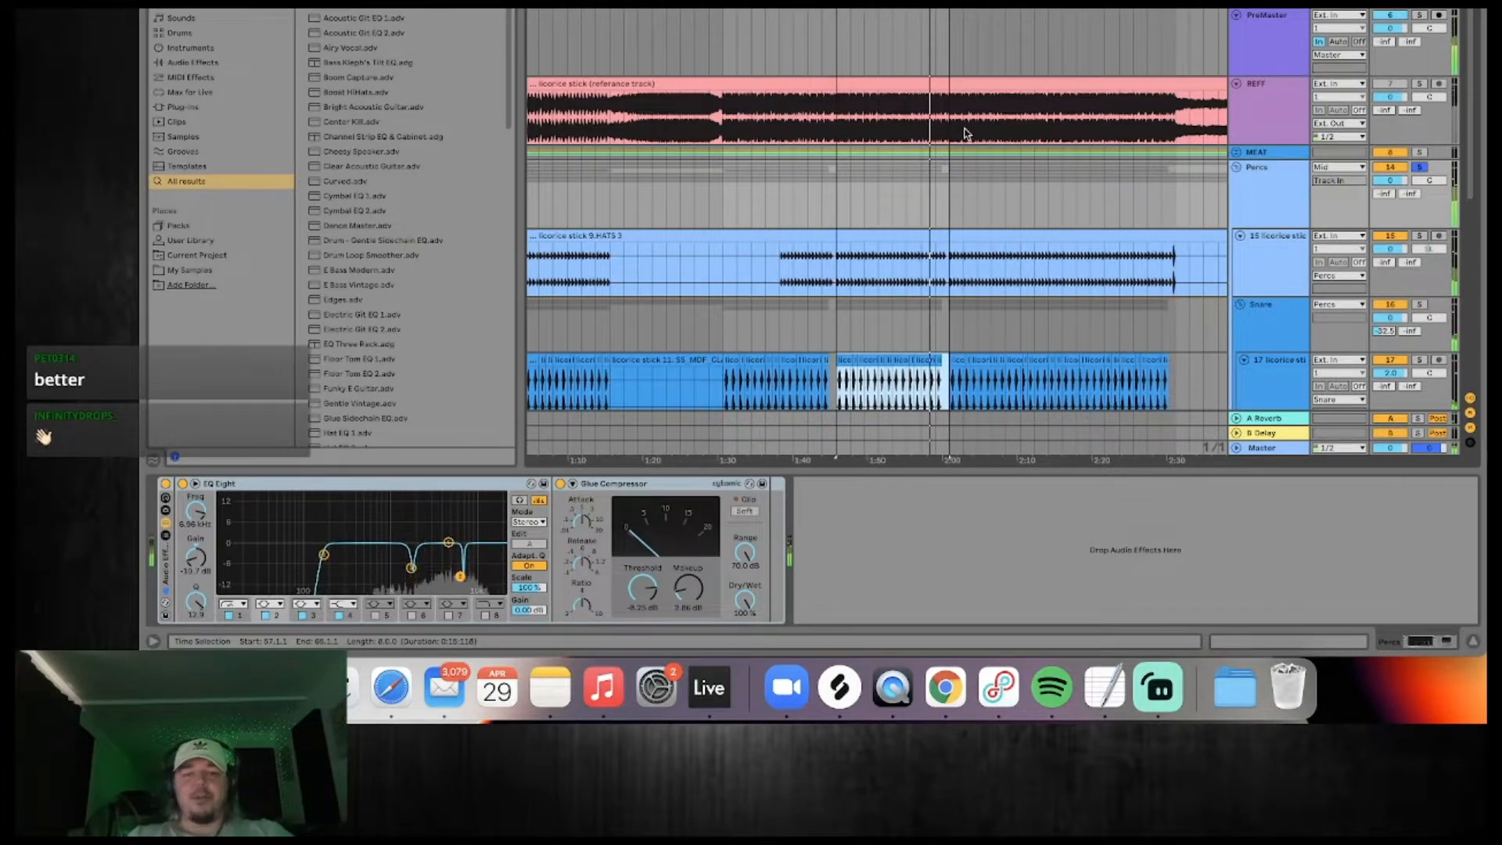
pyautogui.press('ctrl+super+f')
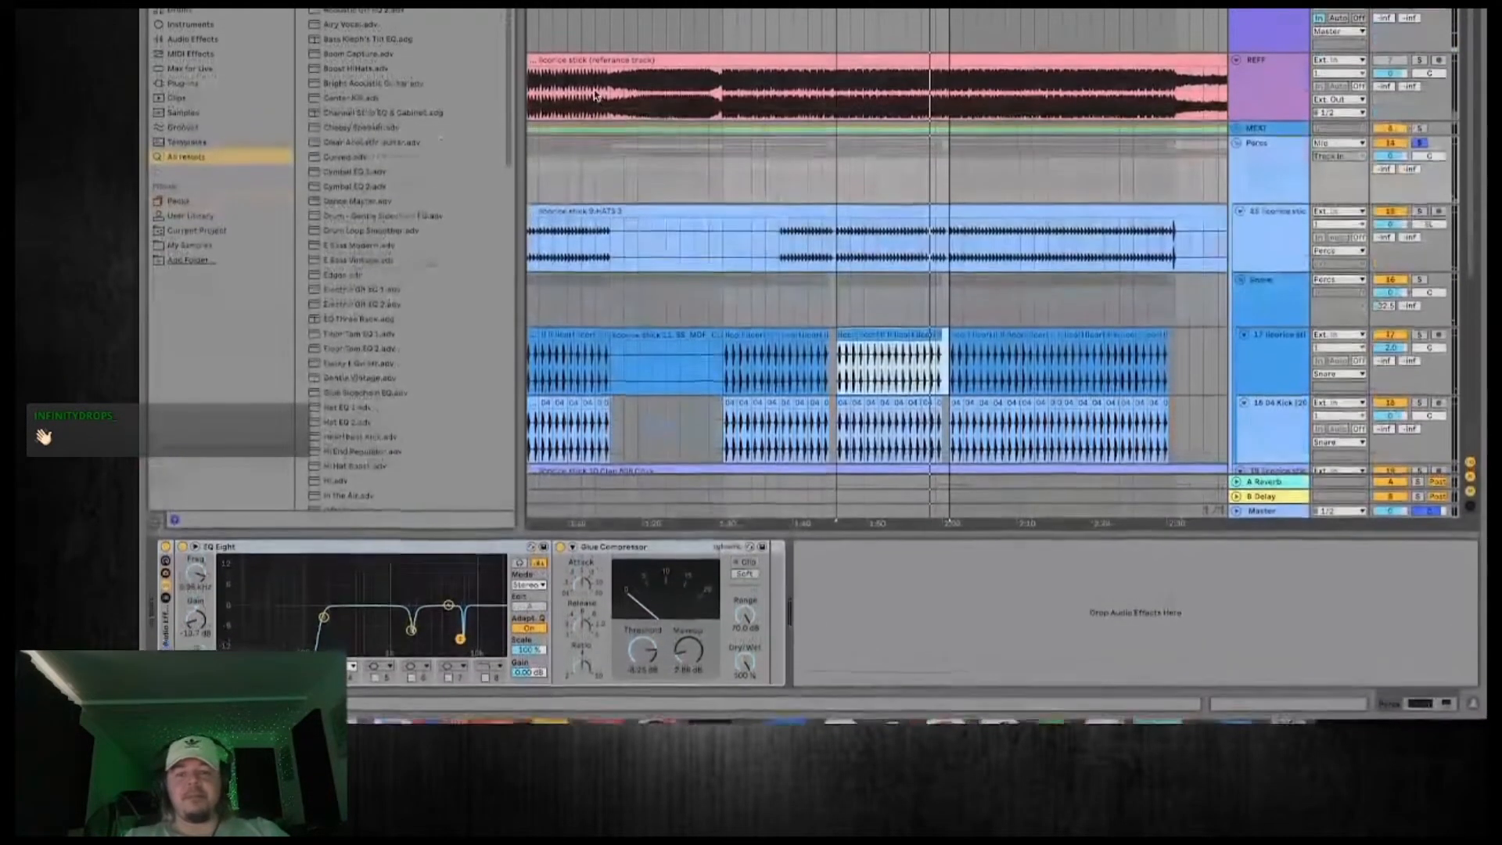
# Collapse the Percs group, expand the MEAT group and solo MEAT together with Percs.
pyautogui.click(1247, 173)
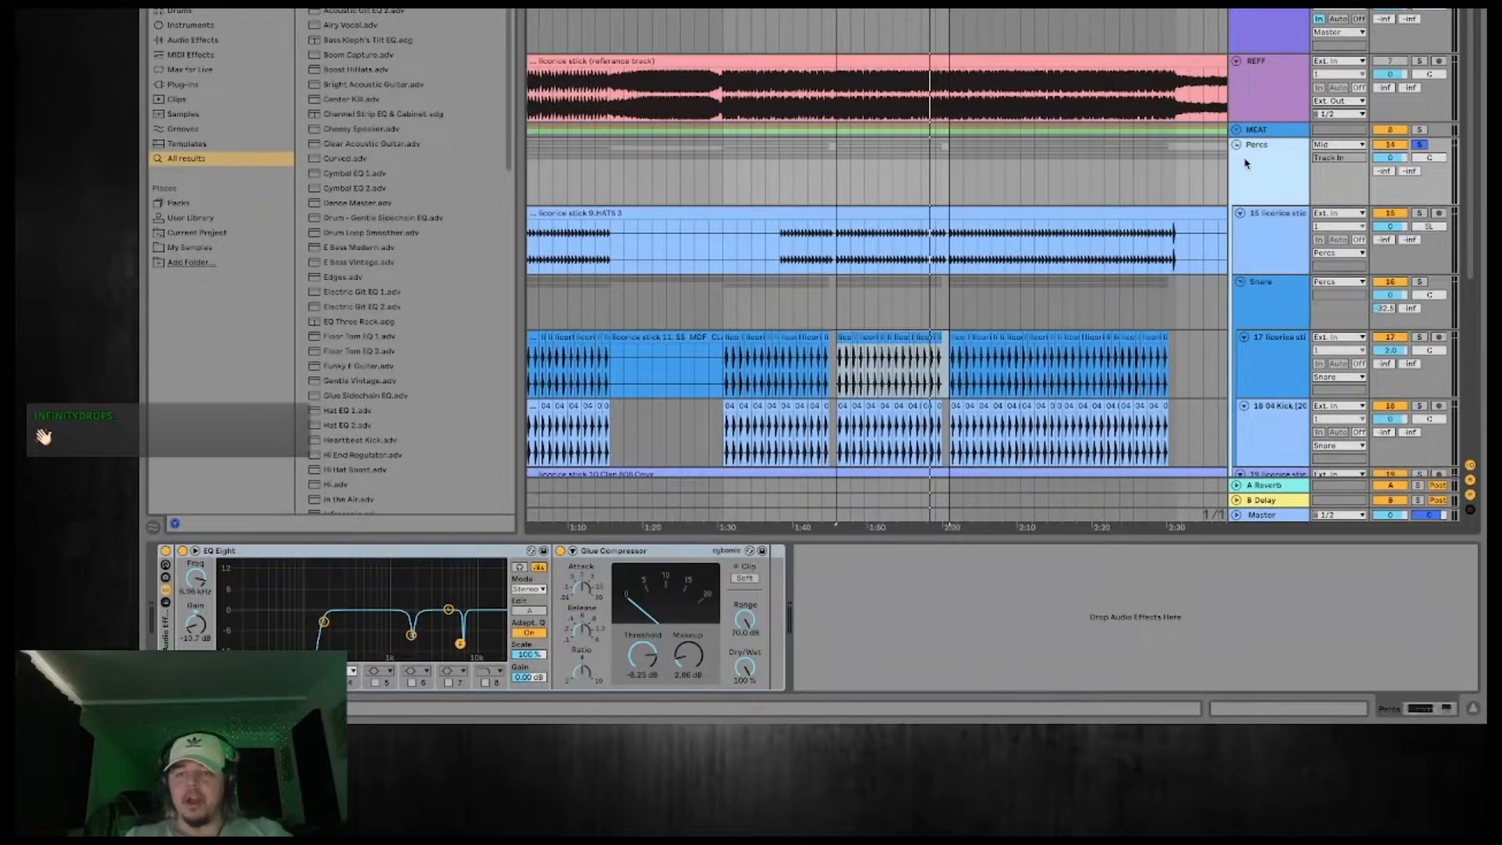
pyautogui.click(1237, 147)
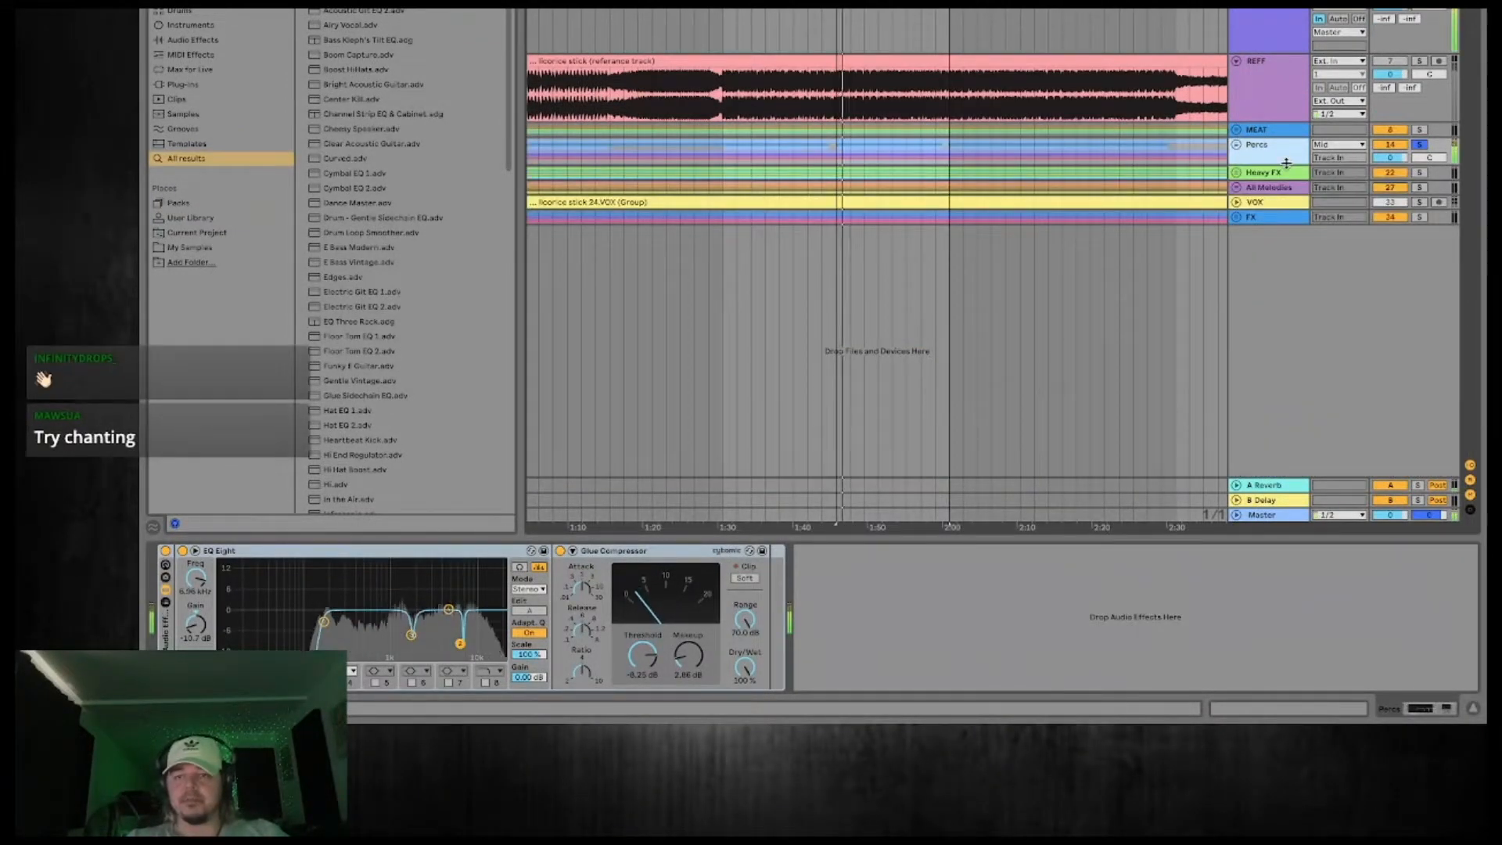
pyautogui.click(1237, 131)
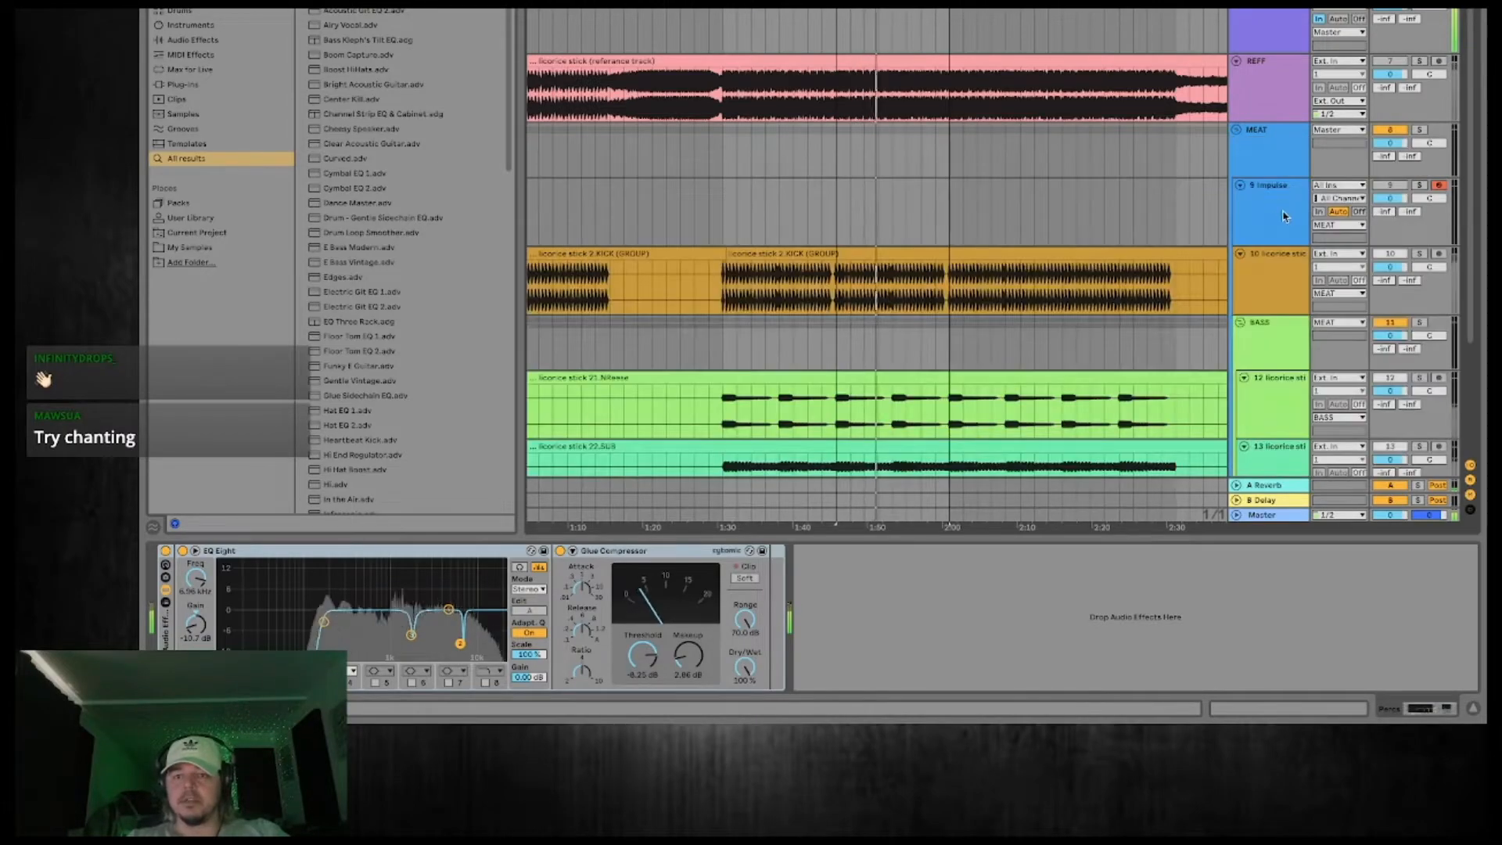
pyautogui.click(1420, 131)
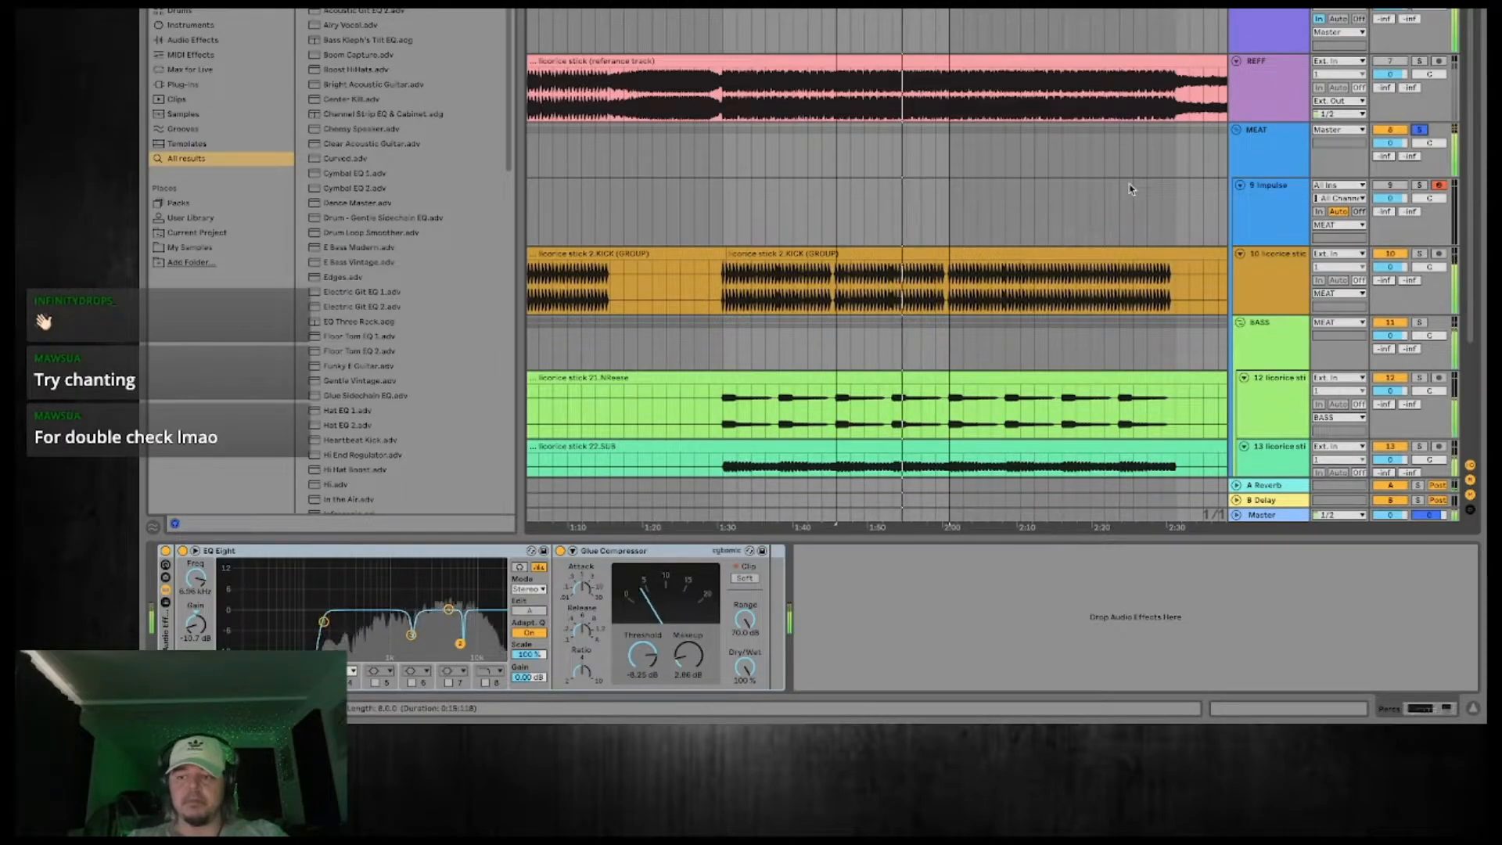
# Play the soloed groups and set the volume of the Reese track in the BASS group to 2.0 dB.
pyautogui.scroll(-5, 1129, 189)
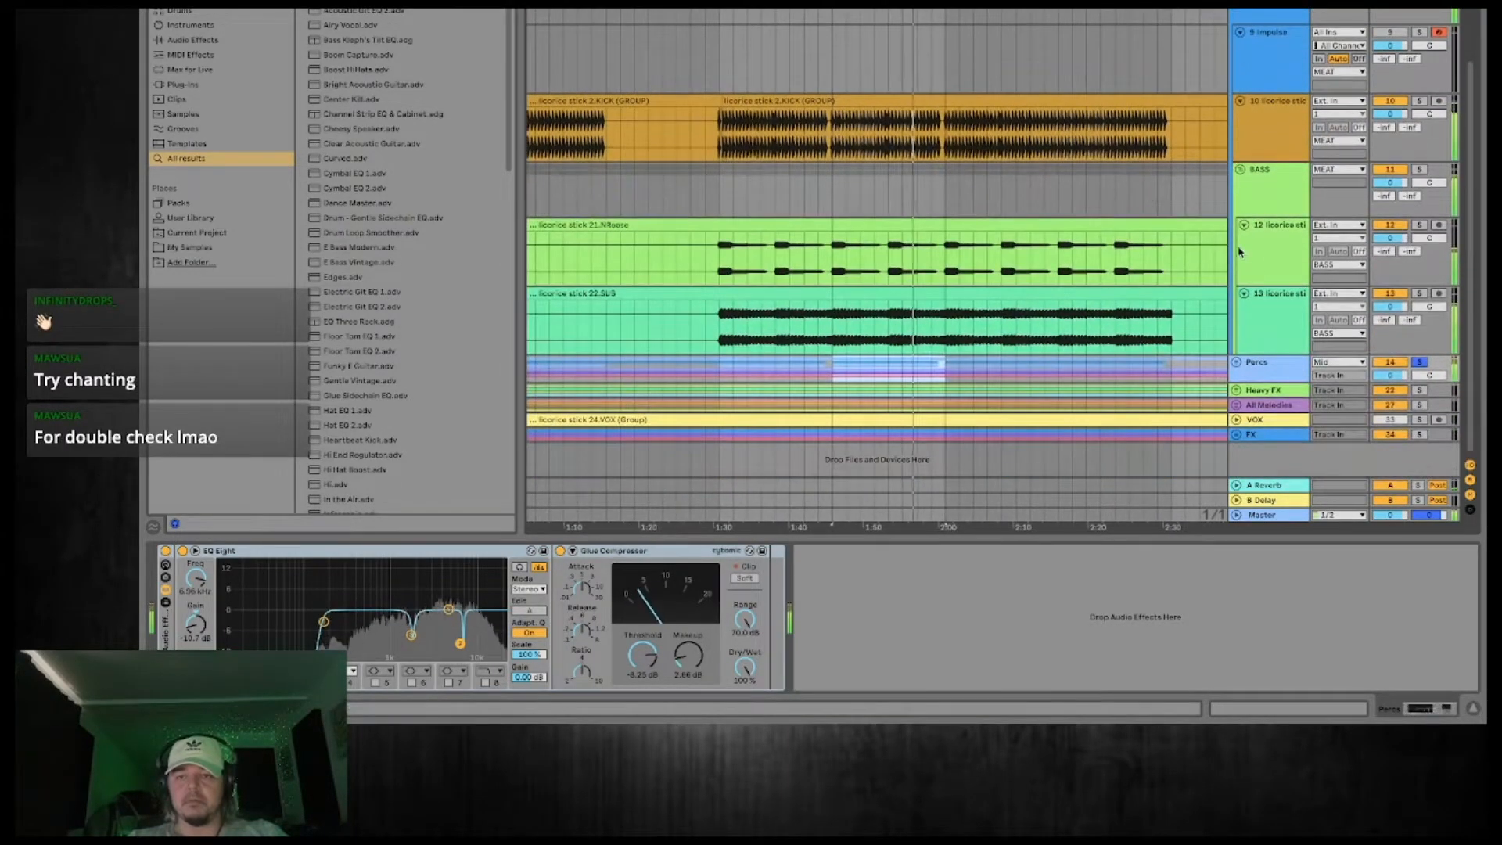
pyautogui.click(1268, 267)
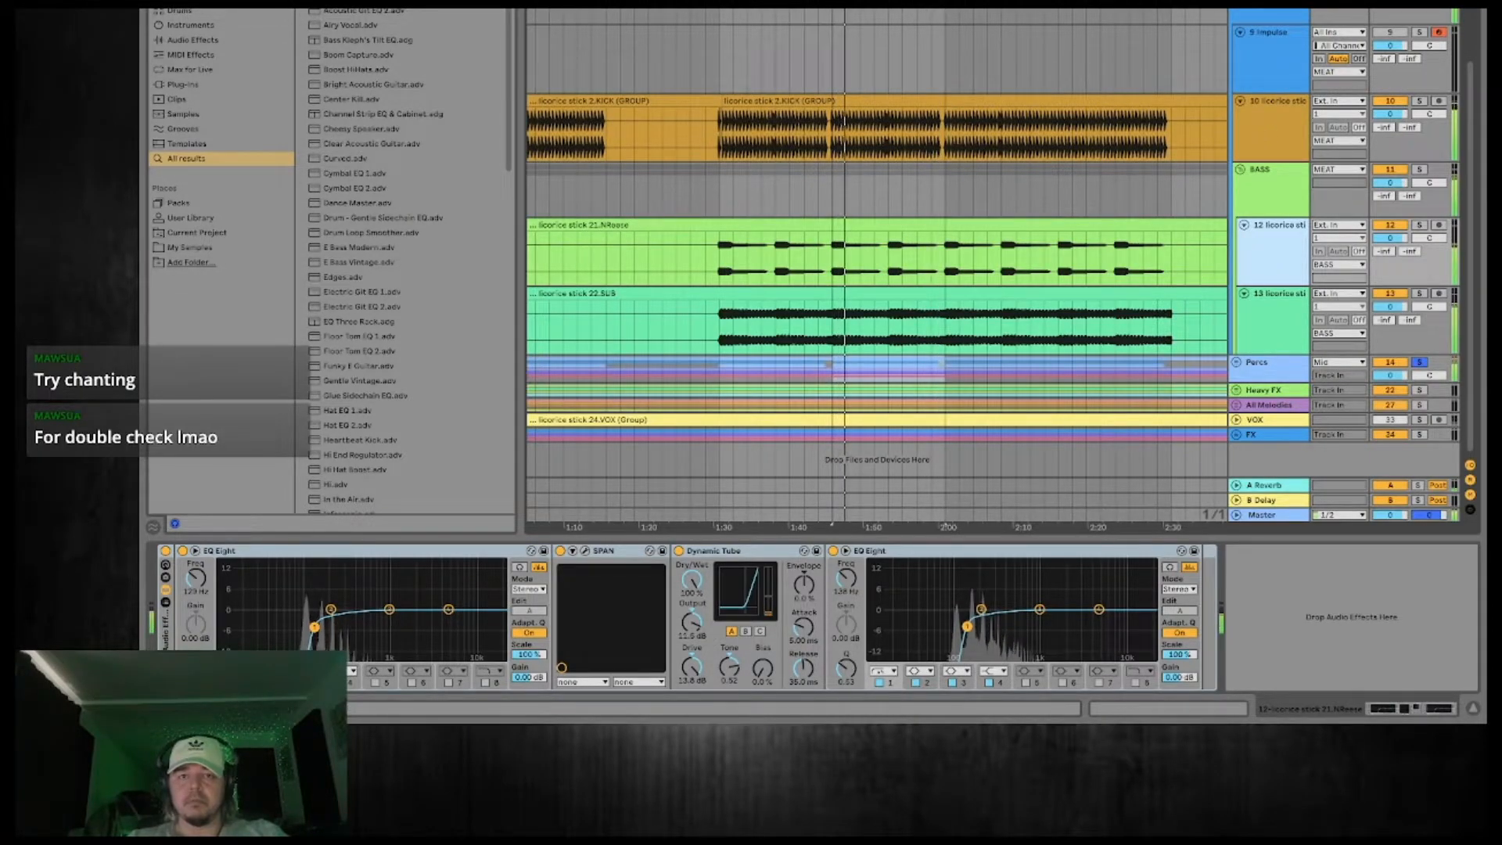
pyautogui.press('+')
pyautogui.press('+')
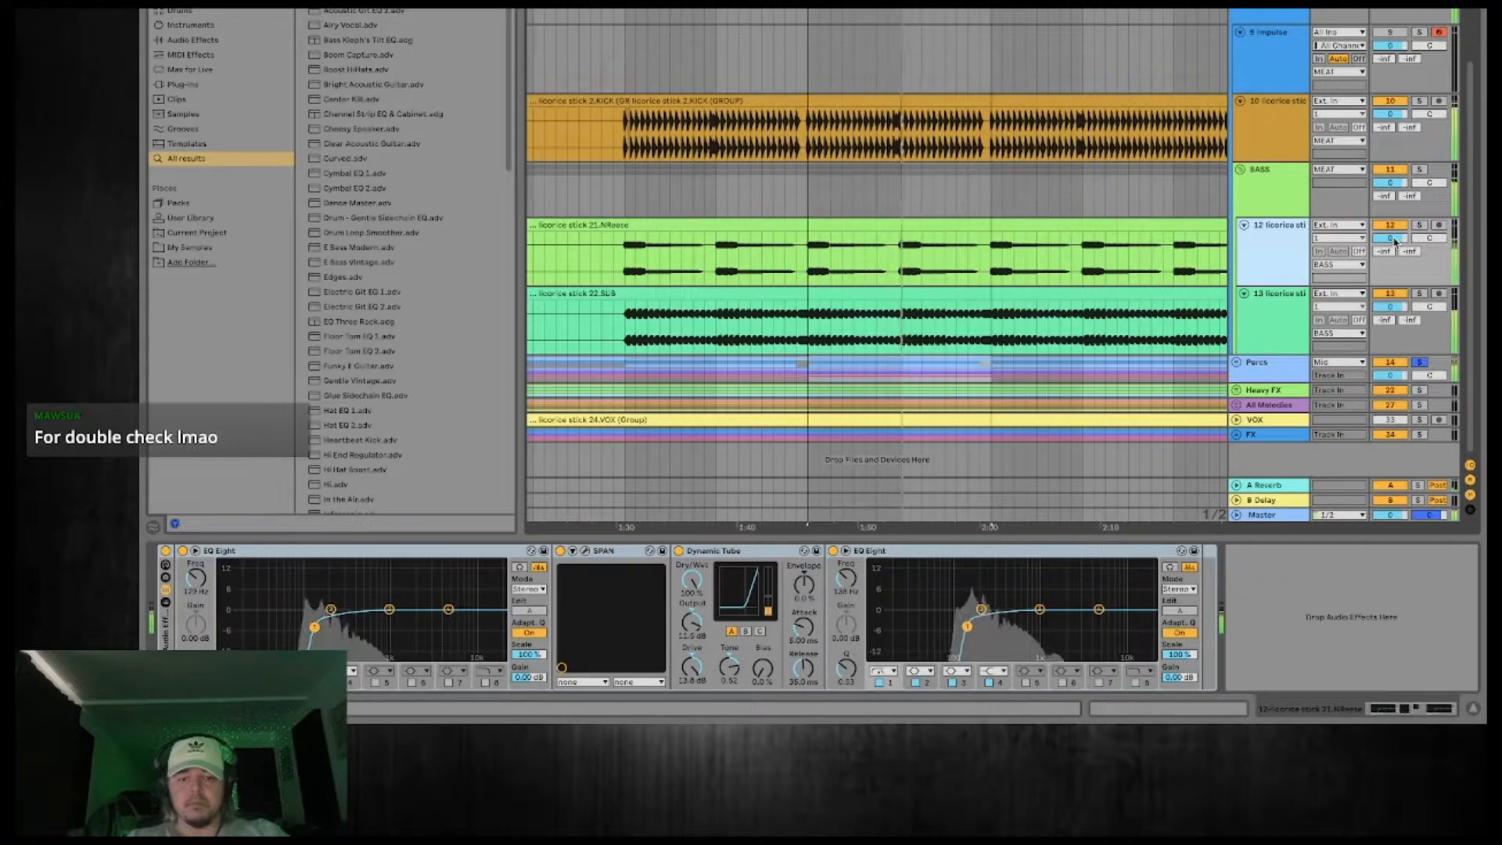
pyautogui.moveTo(1394, 241); pyautogui.dragTo(1394, 239)
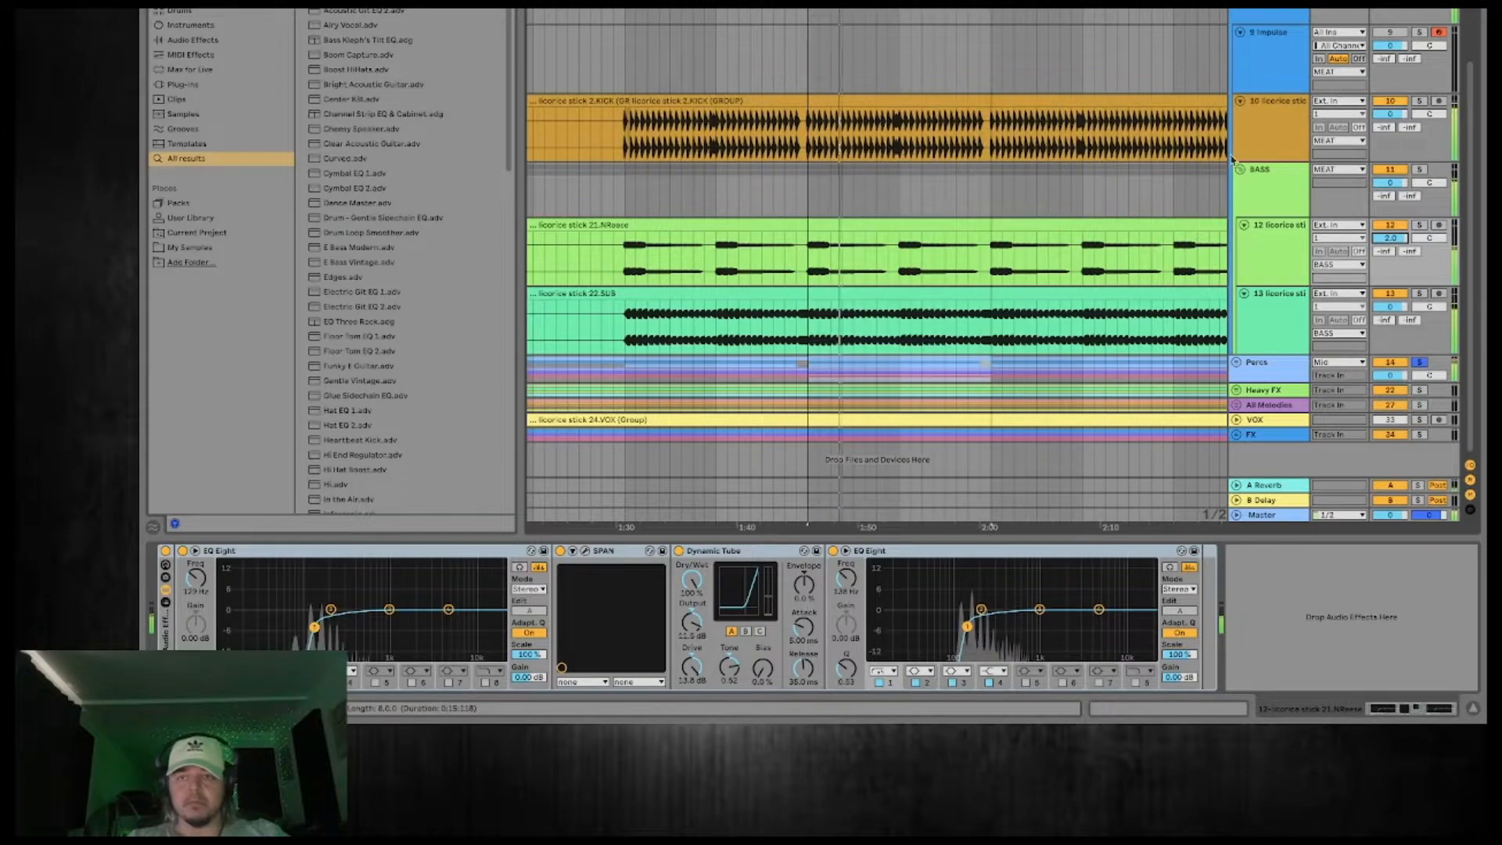
# Turn off the Ozone device on the MEAT group and lower the Percs group's Glue Compressor makeup gain to 1.59 dB.
pyautogui.click(1279, 11)
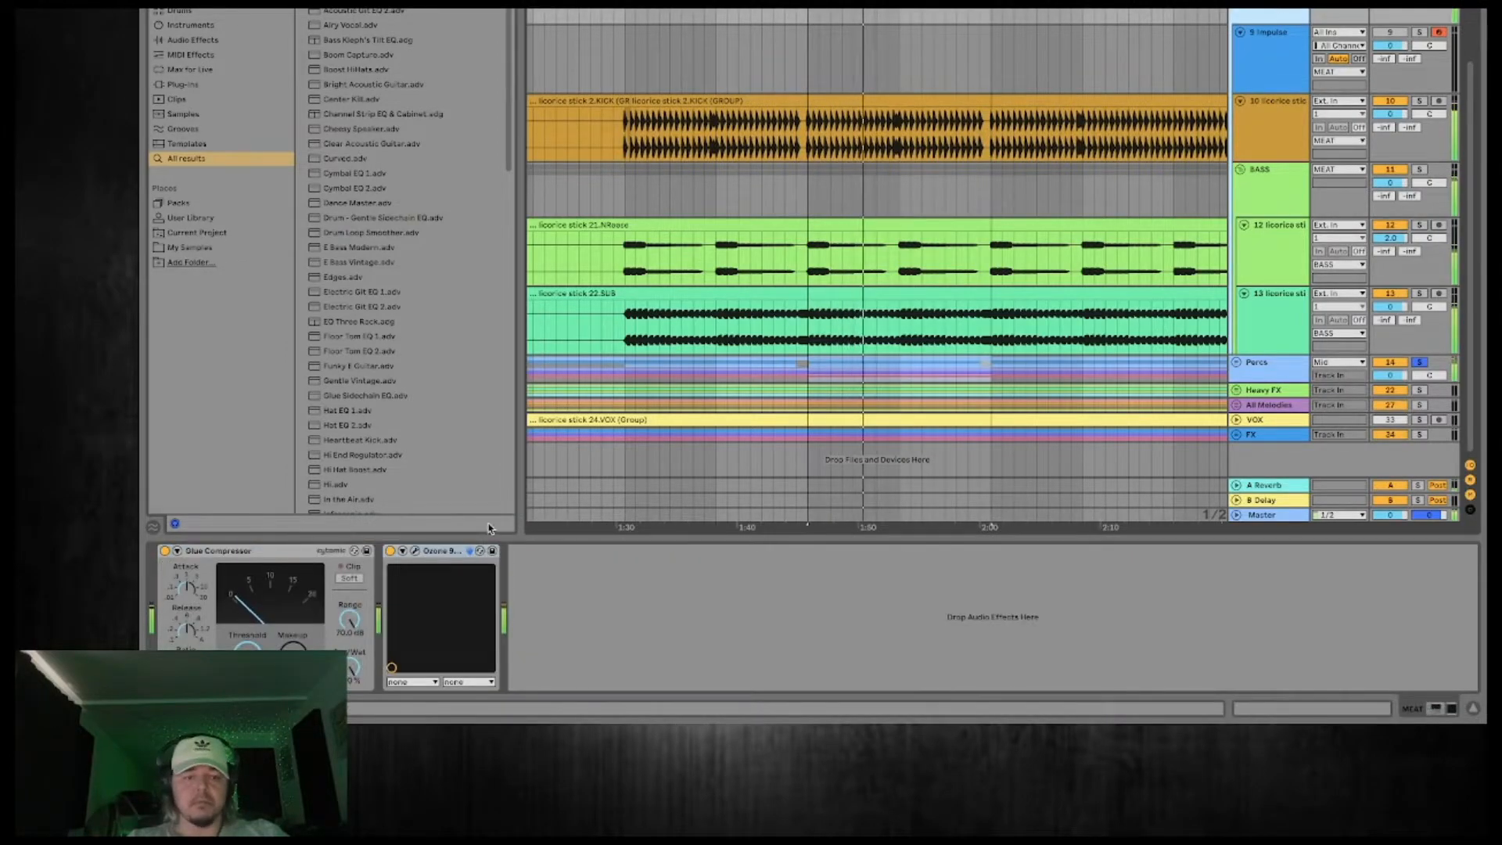
pyautogui.click(390, 552)
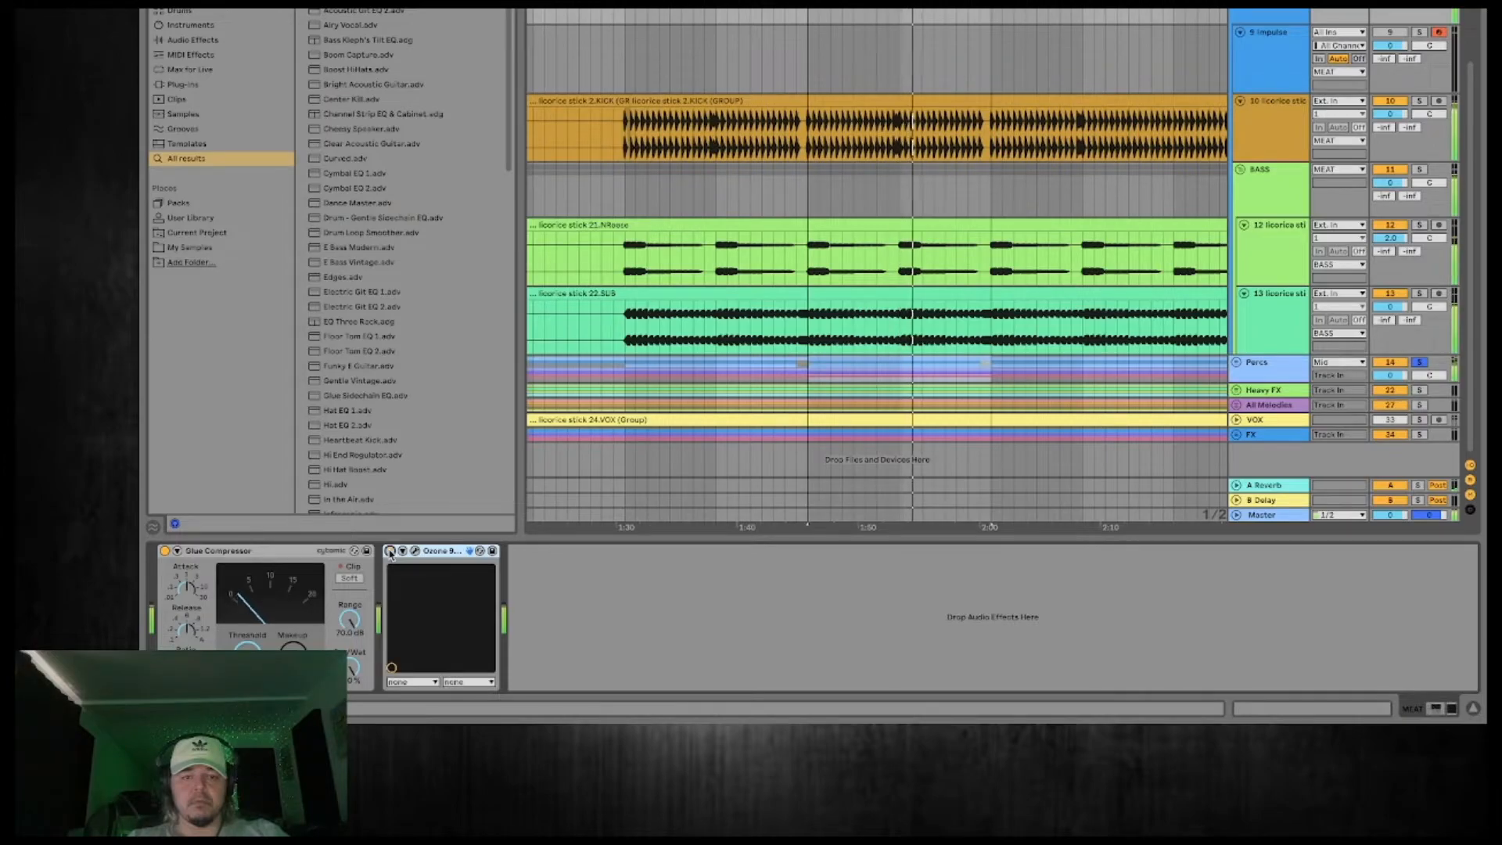
pyautogui.click(1254, 244)
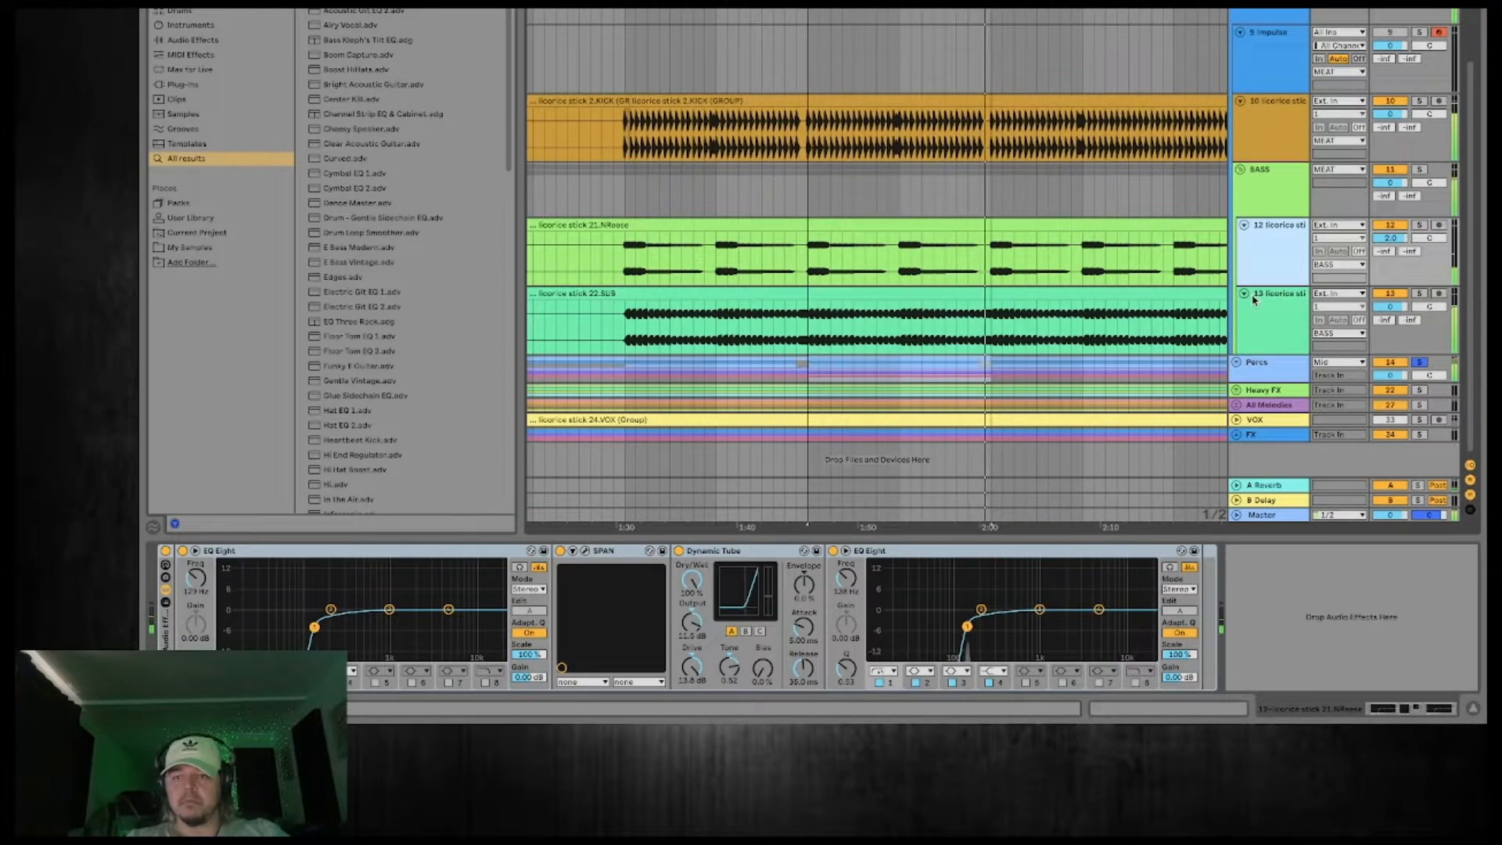
pyautogui.click(1266, 369)
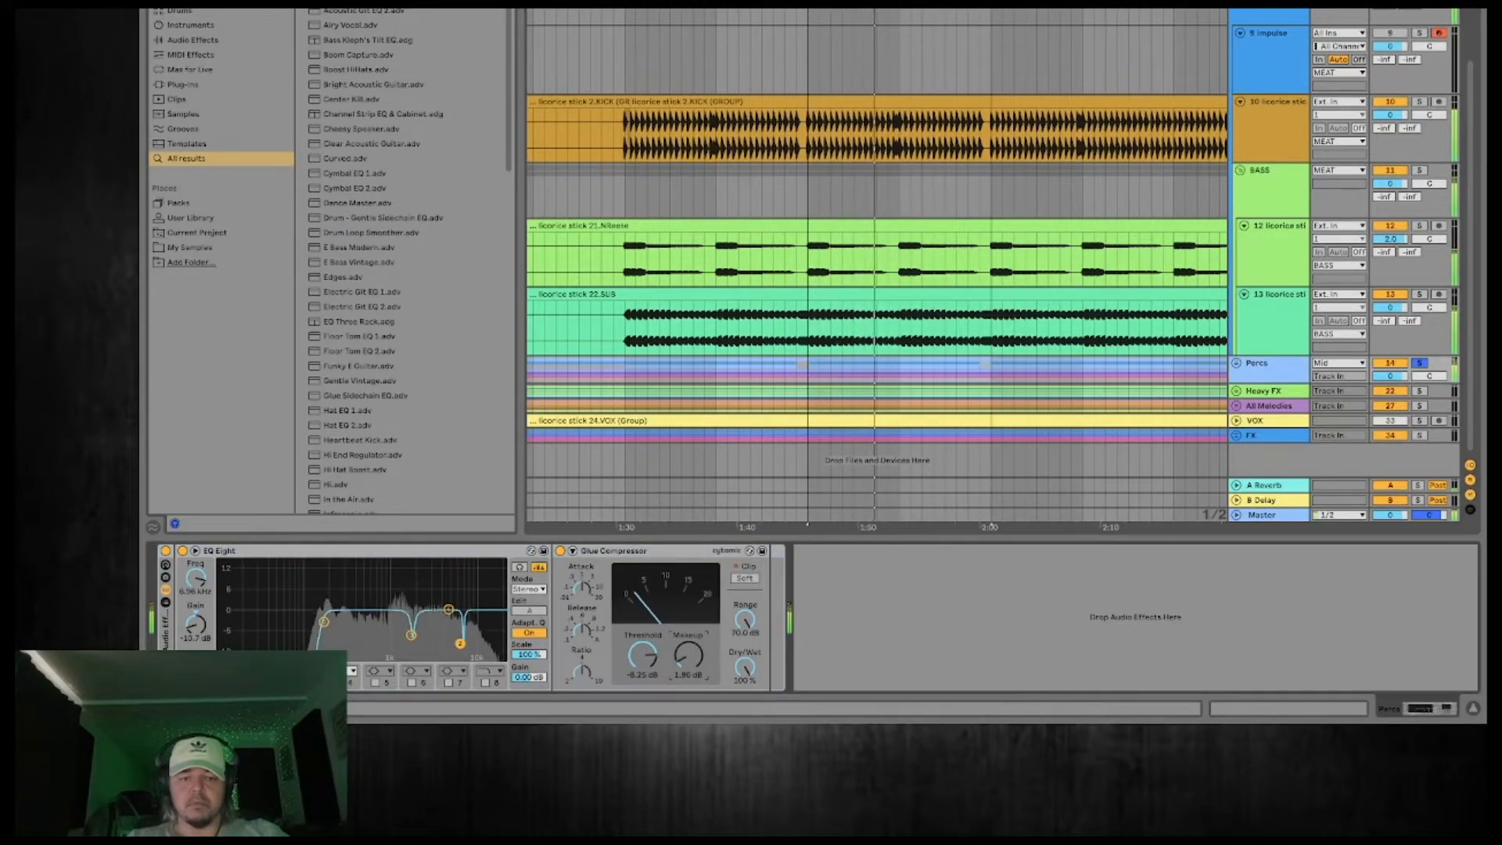
# Open Voxengo SPAN on the Master track and examine the frequency spectrum of the drums and bass during playback.
pyautogui.click(1269, 518)
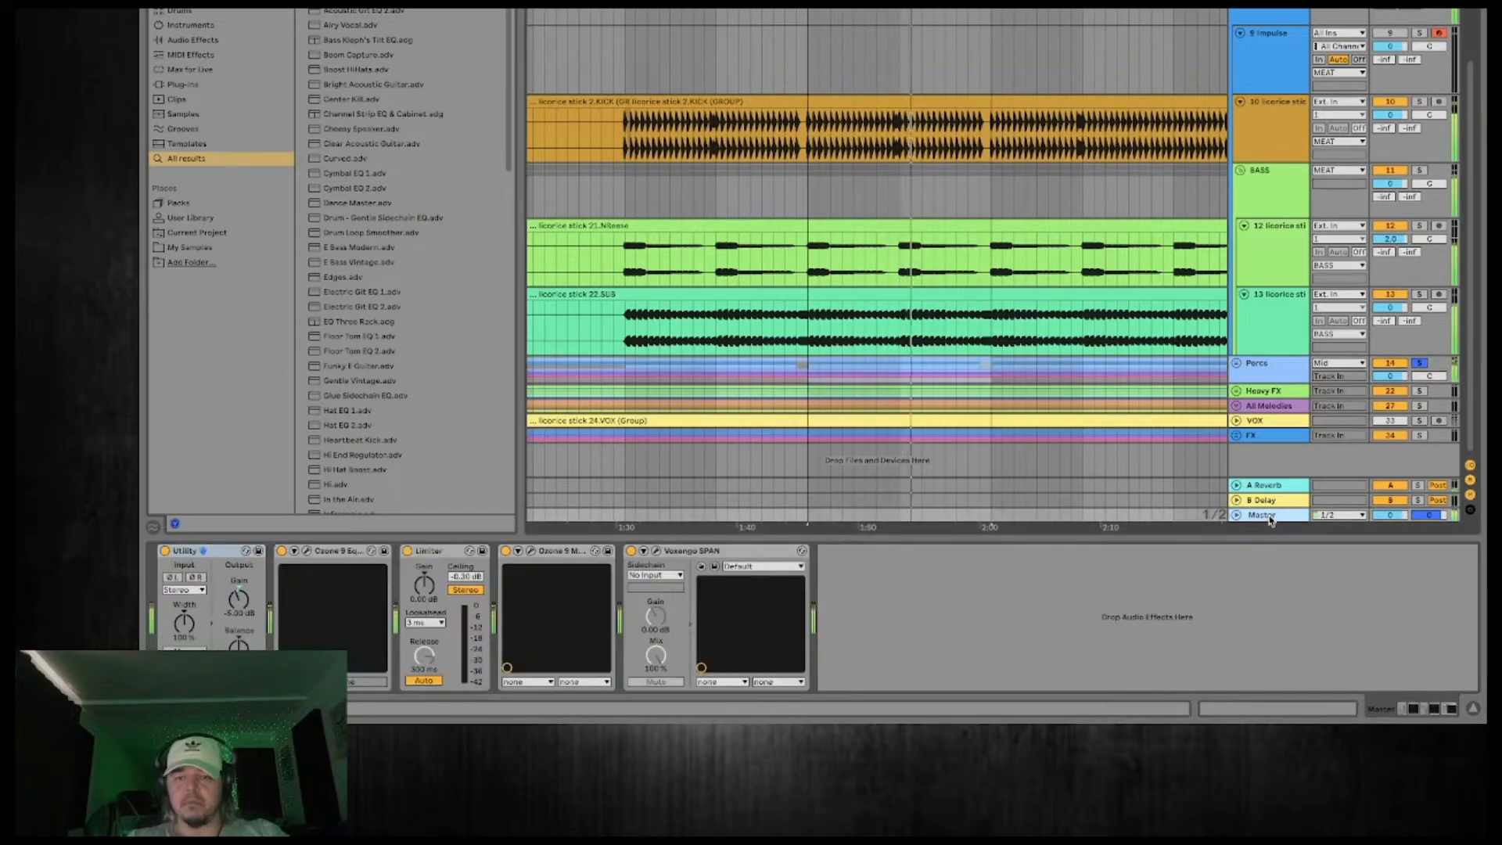
pyautogui.click(656, 551)
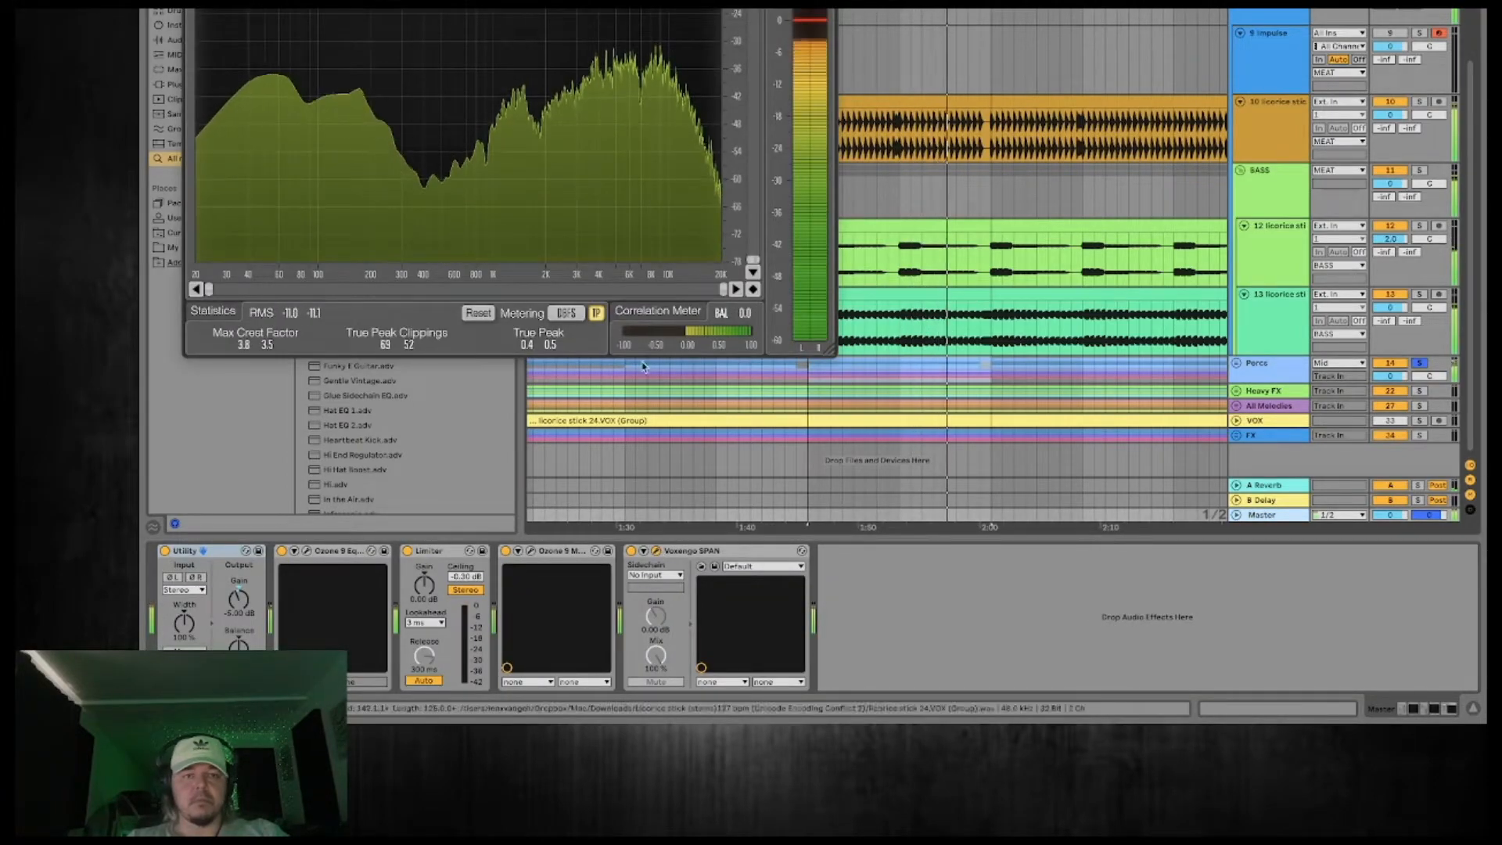
pyautogui.click(194, 9)
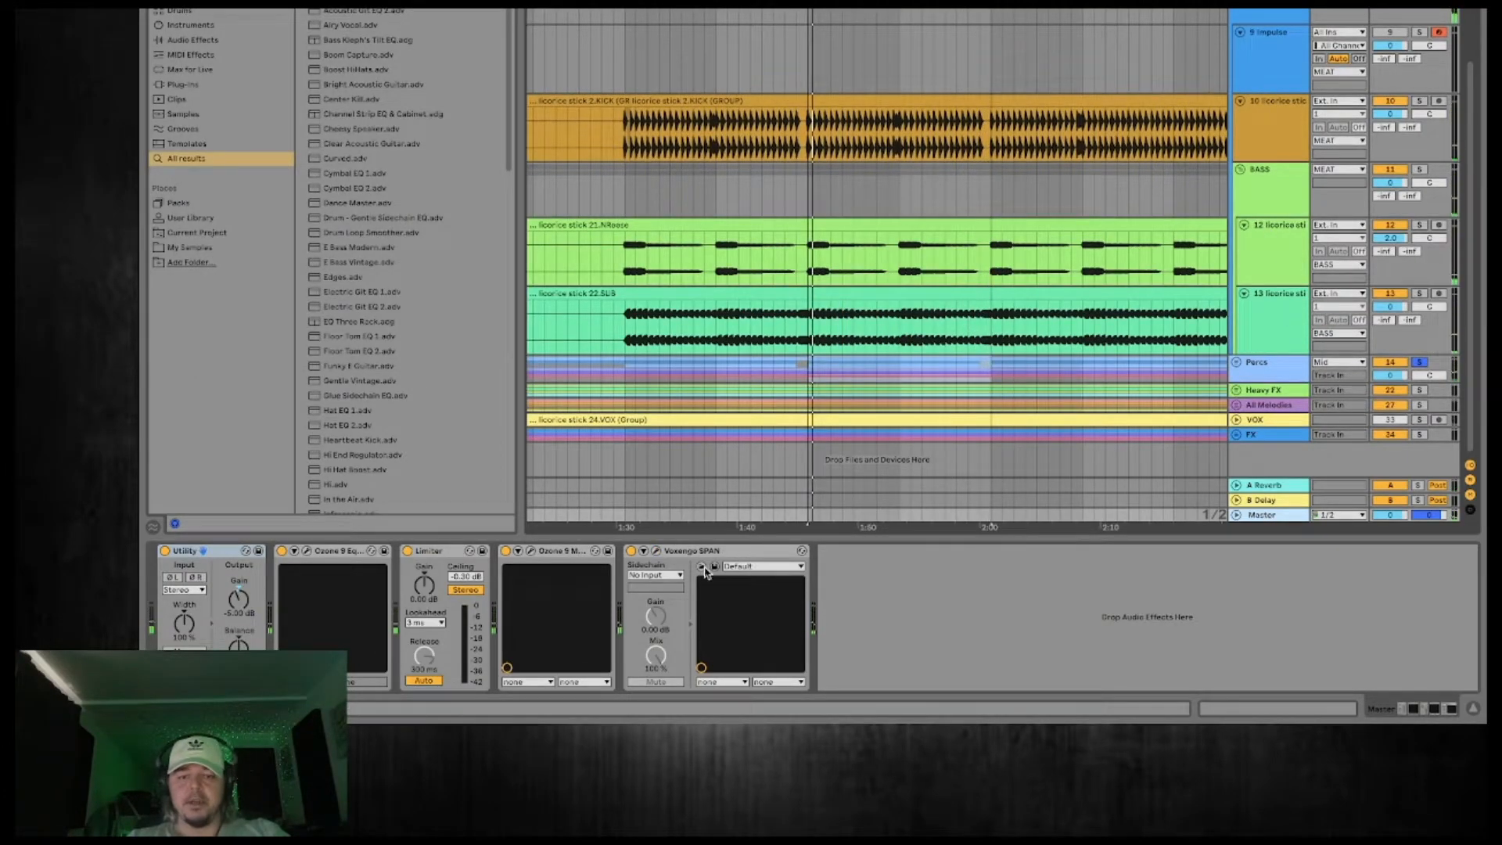
pyautogui.click(656, 551)
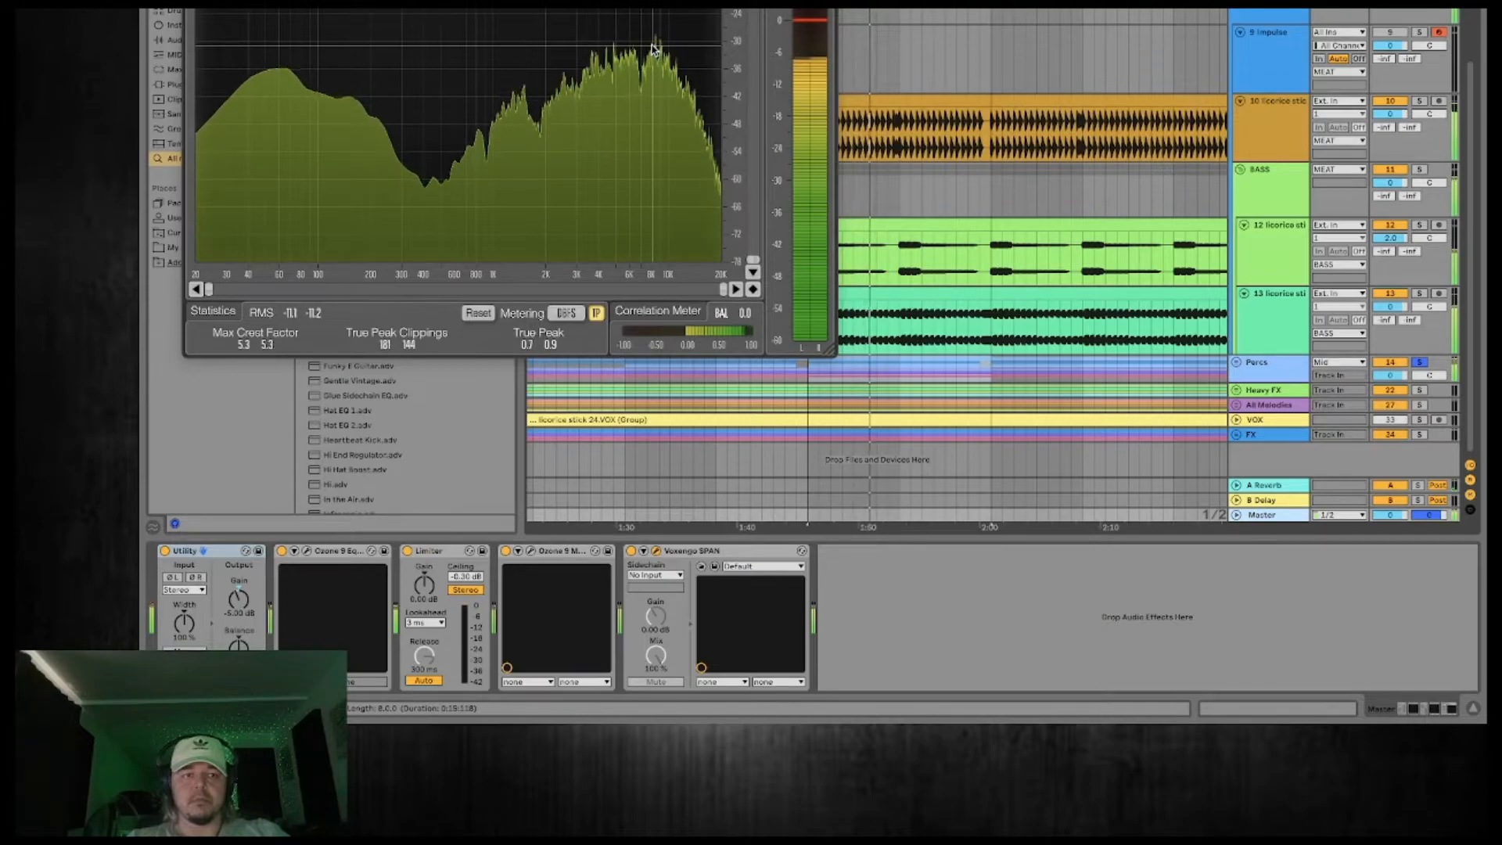
pyautogui.click(1001, 190)
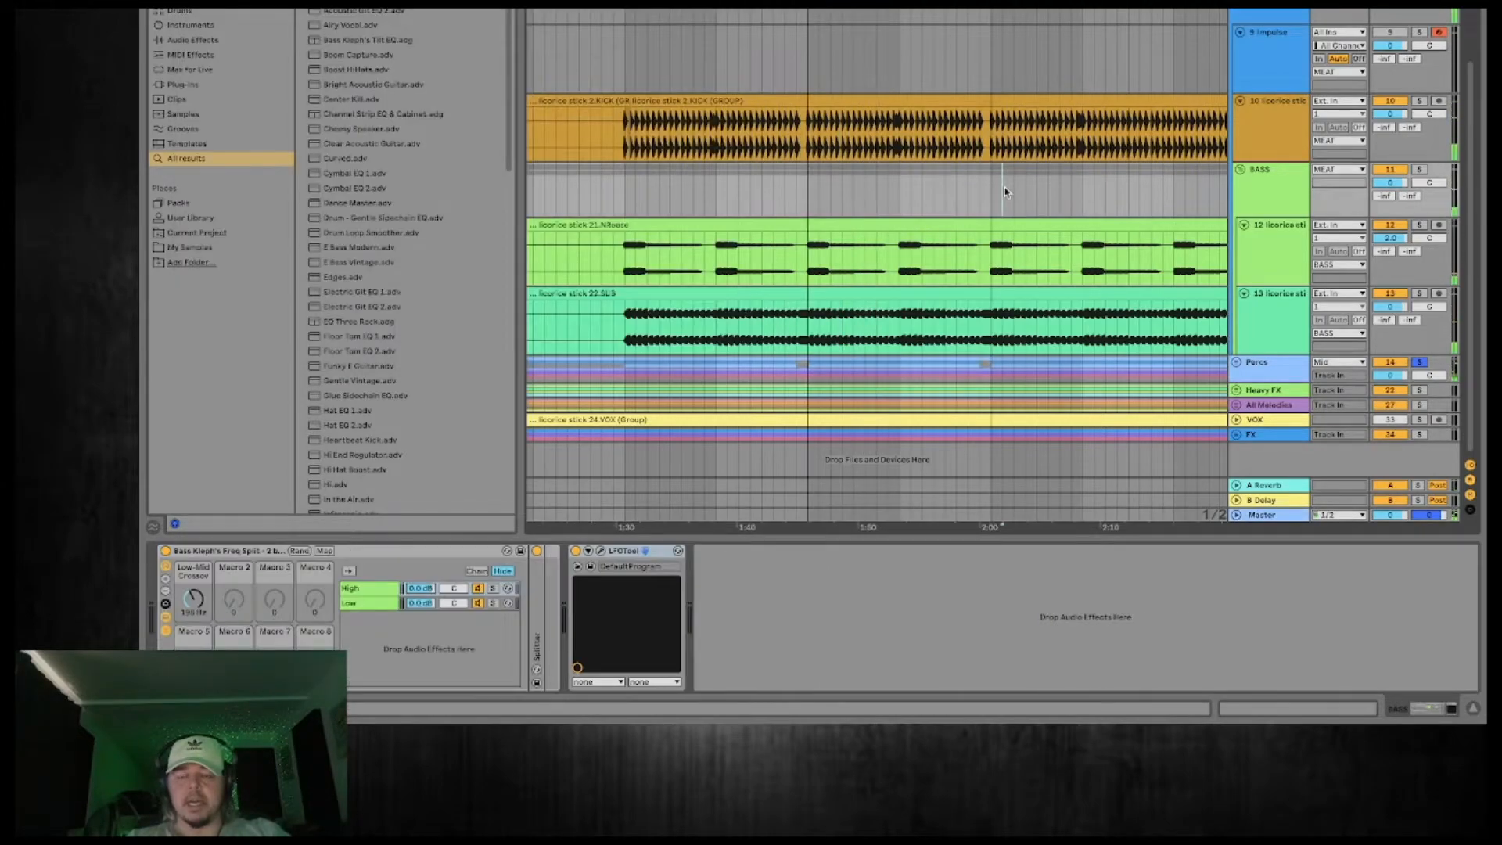
# Expand the Percs group, play the section from about 1:45 to 2:00 and compare its Glue Compressor off and on.
pyautogui.click(1237, 362)
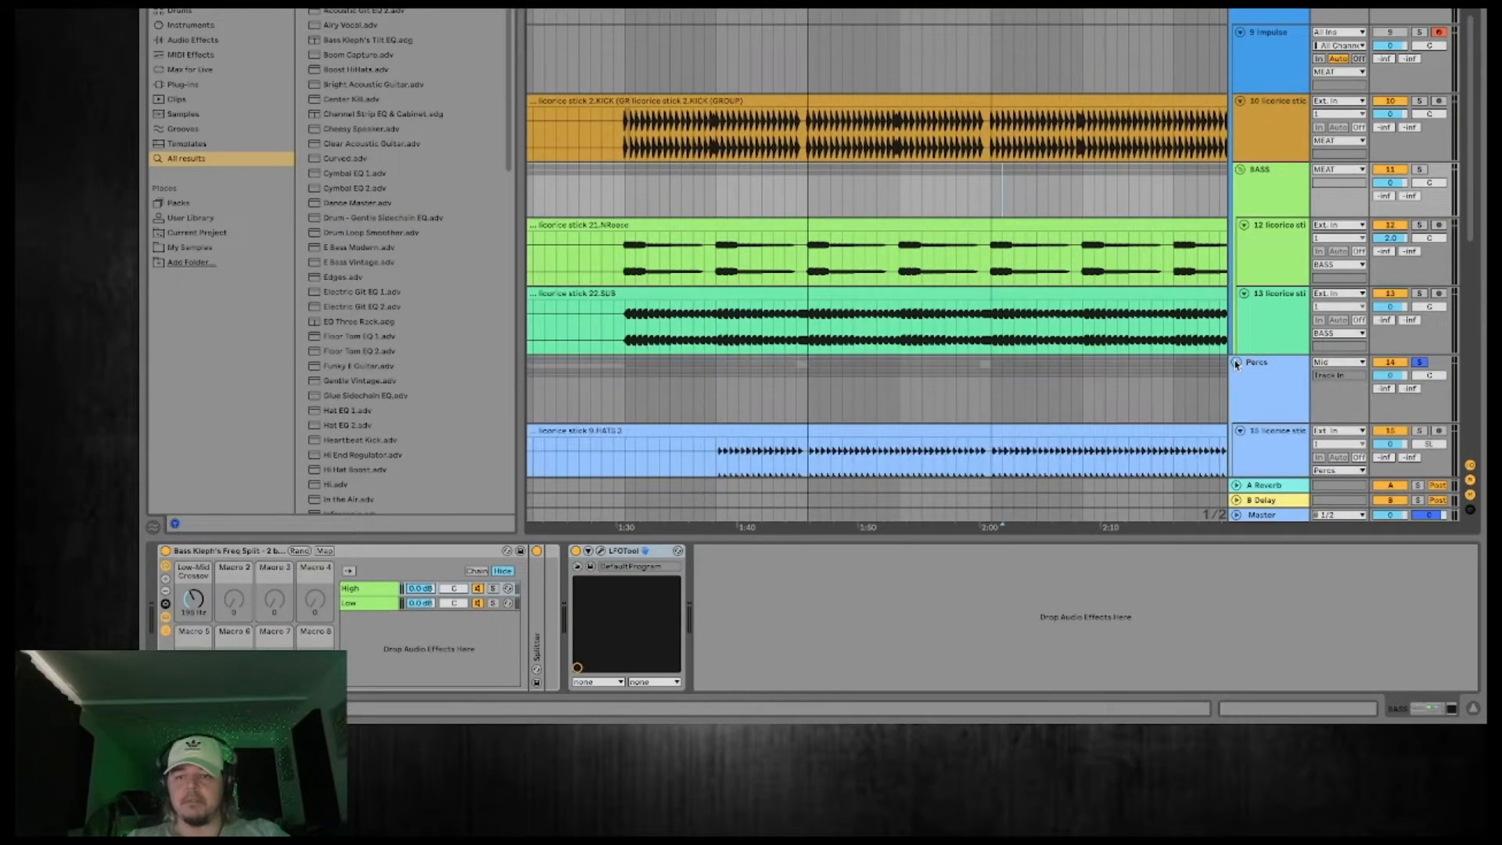
pyautogui.scroll(-3, 1260, 313)
pyautogui.click(1271, 271)
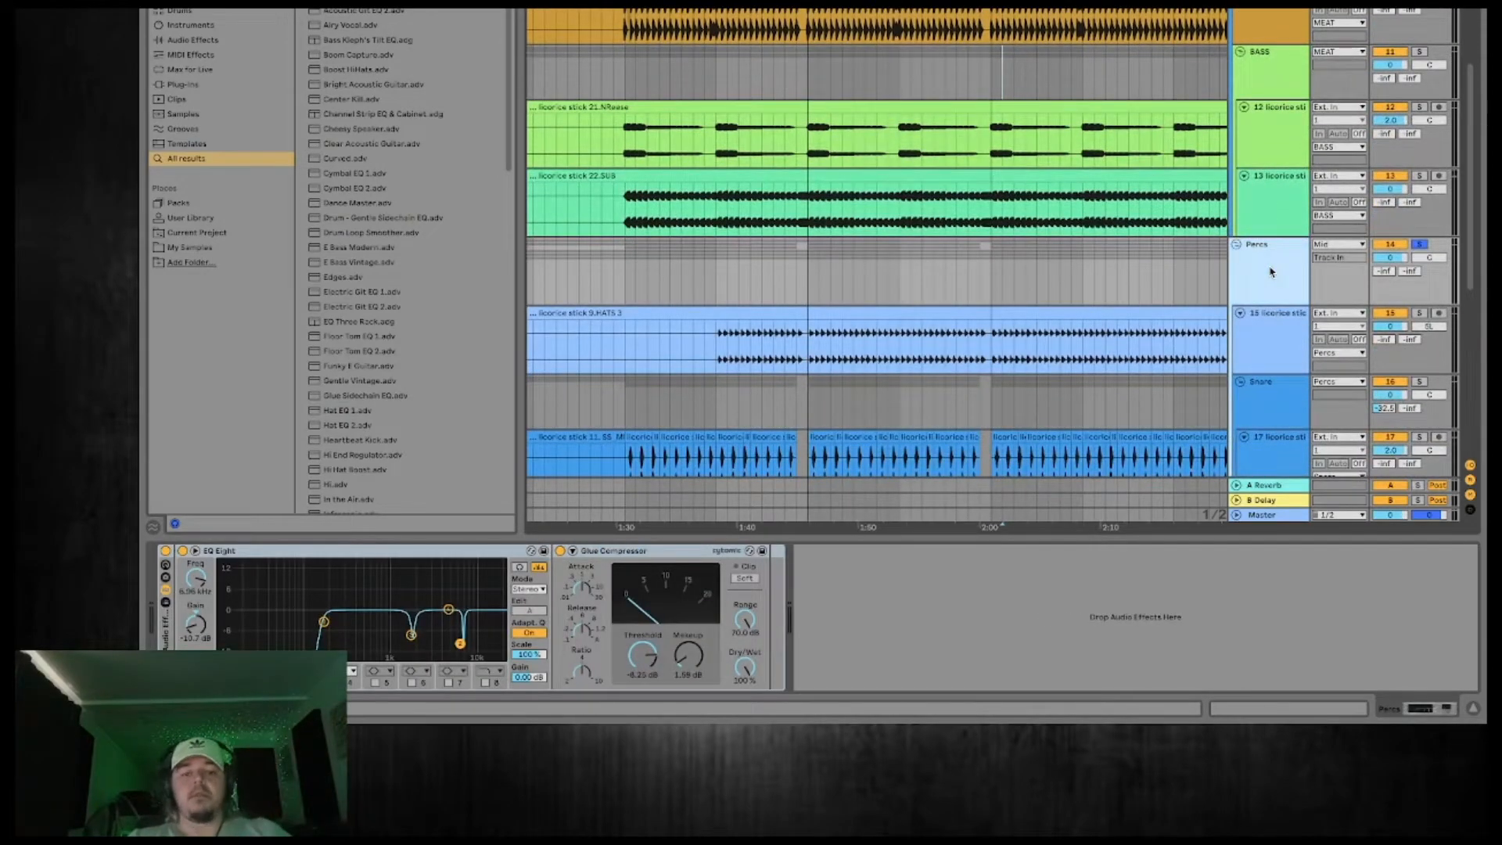
pyautogui.click(939, 5)
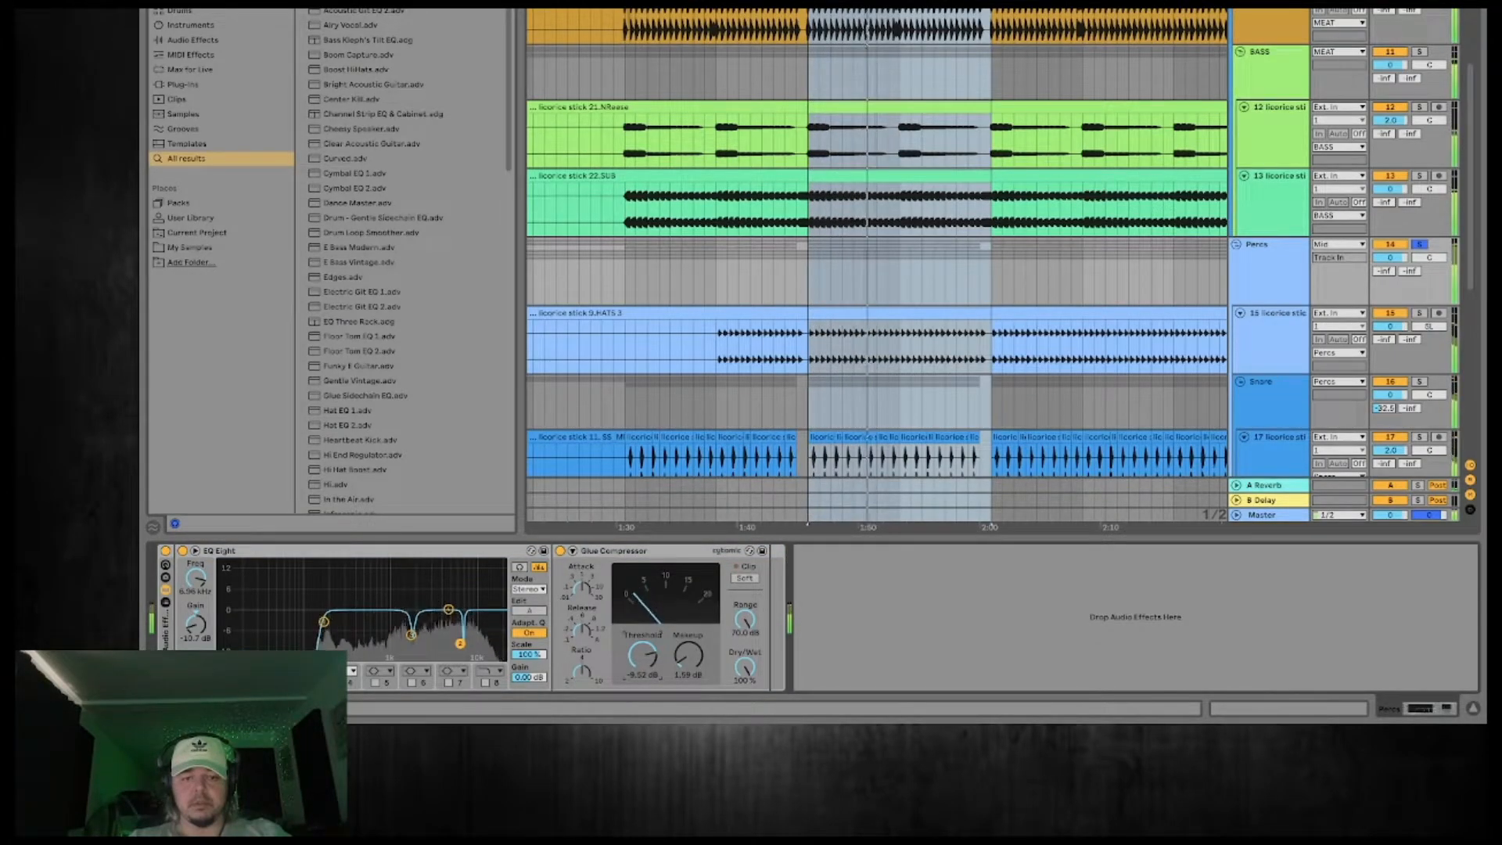
pyautogui.click(561, 550)
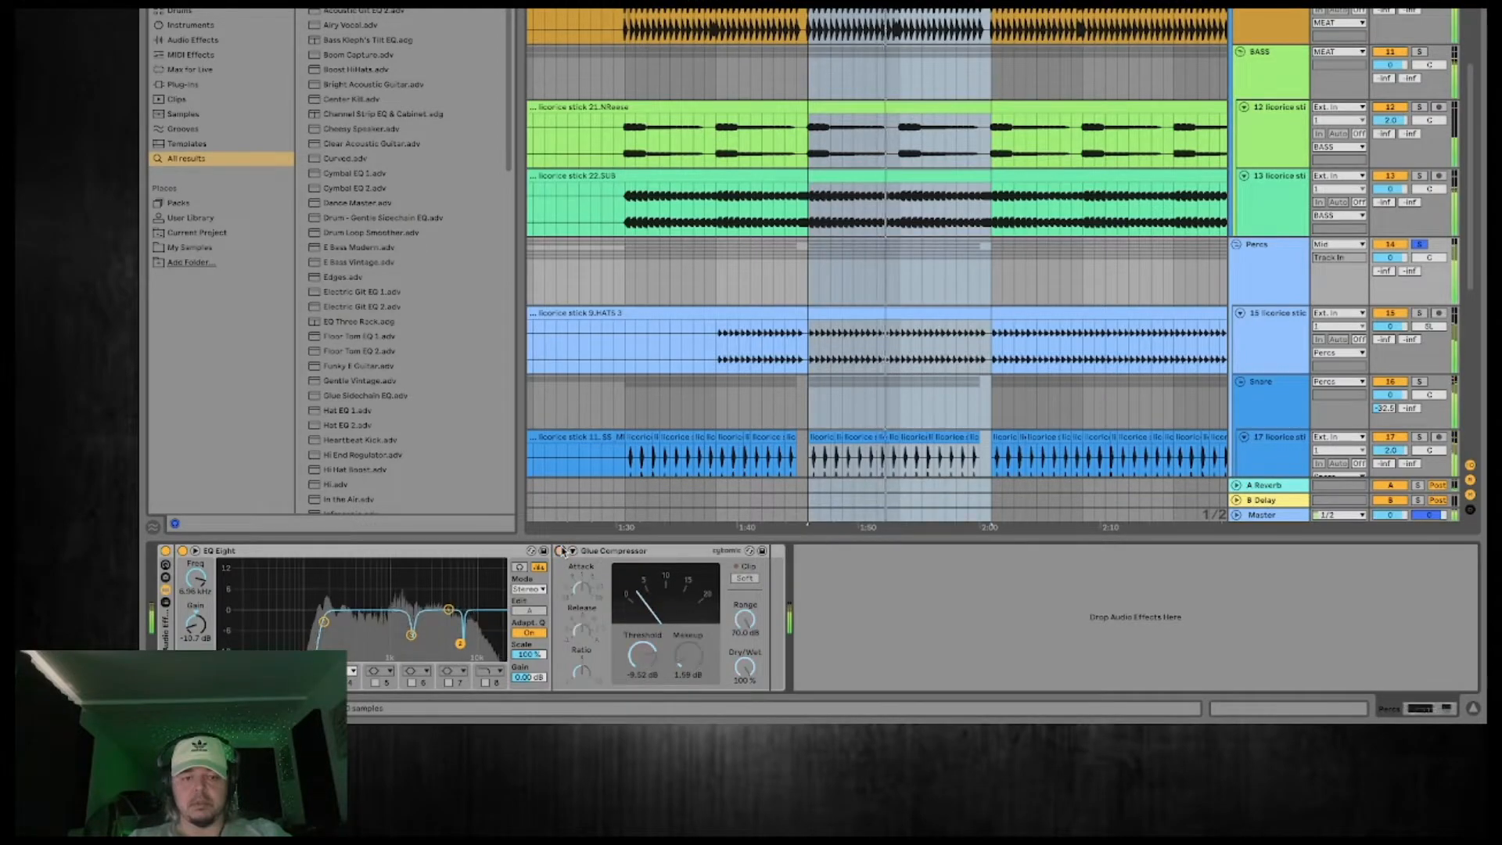
pyautogui.click(561, 550)
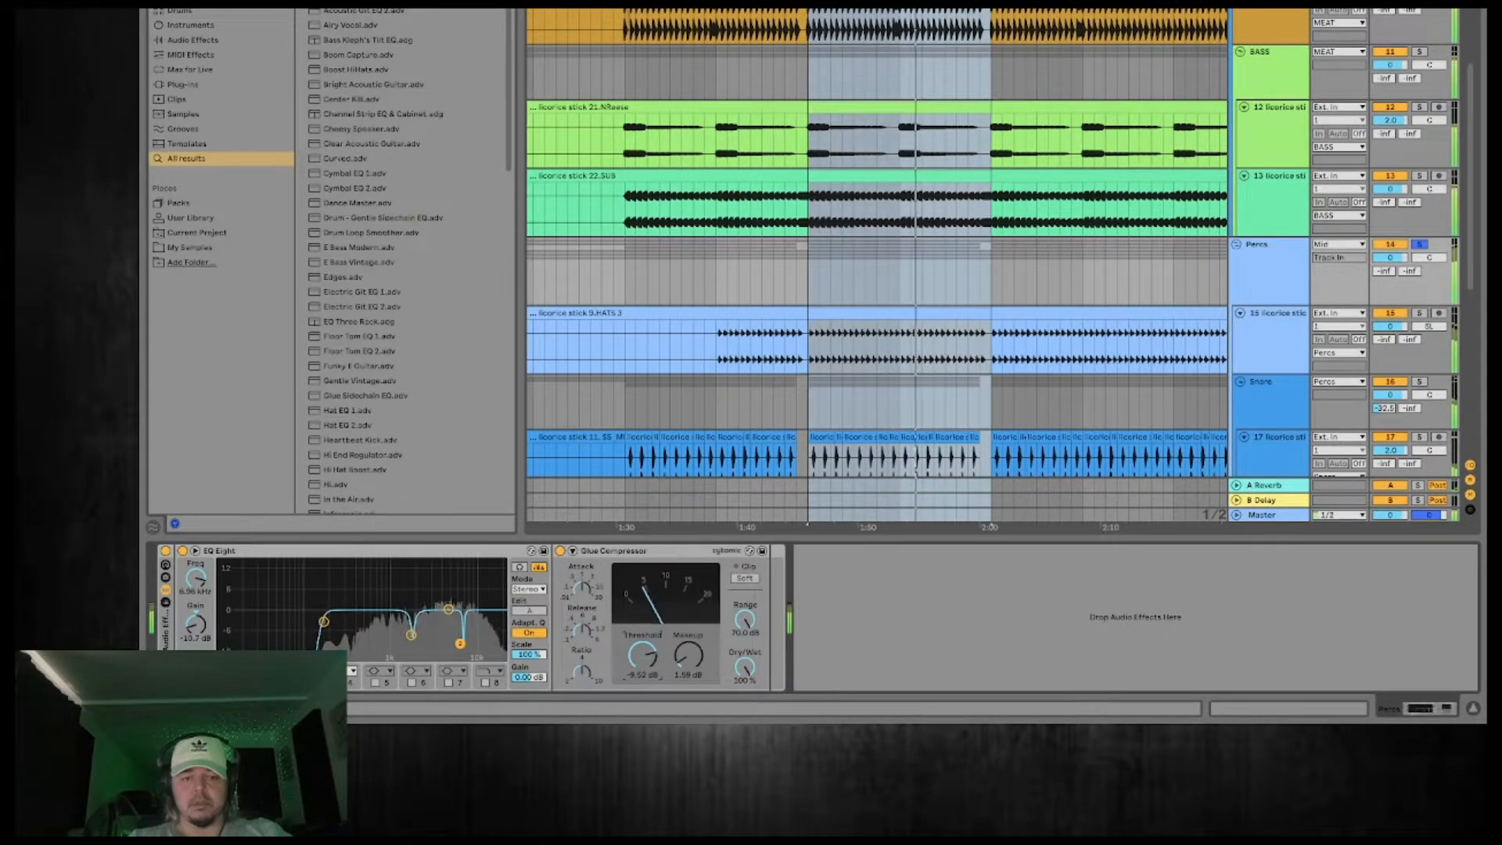
# Reset the makeup gain of the Percs group's Glue Compressor and check the Master's frequency spectrum in Voxengo SPAN.
pyautogui.doubleClick(683, 661)
pyautogui.click(1265, 515)
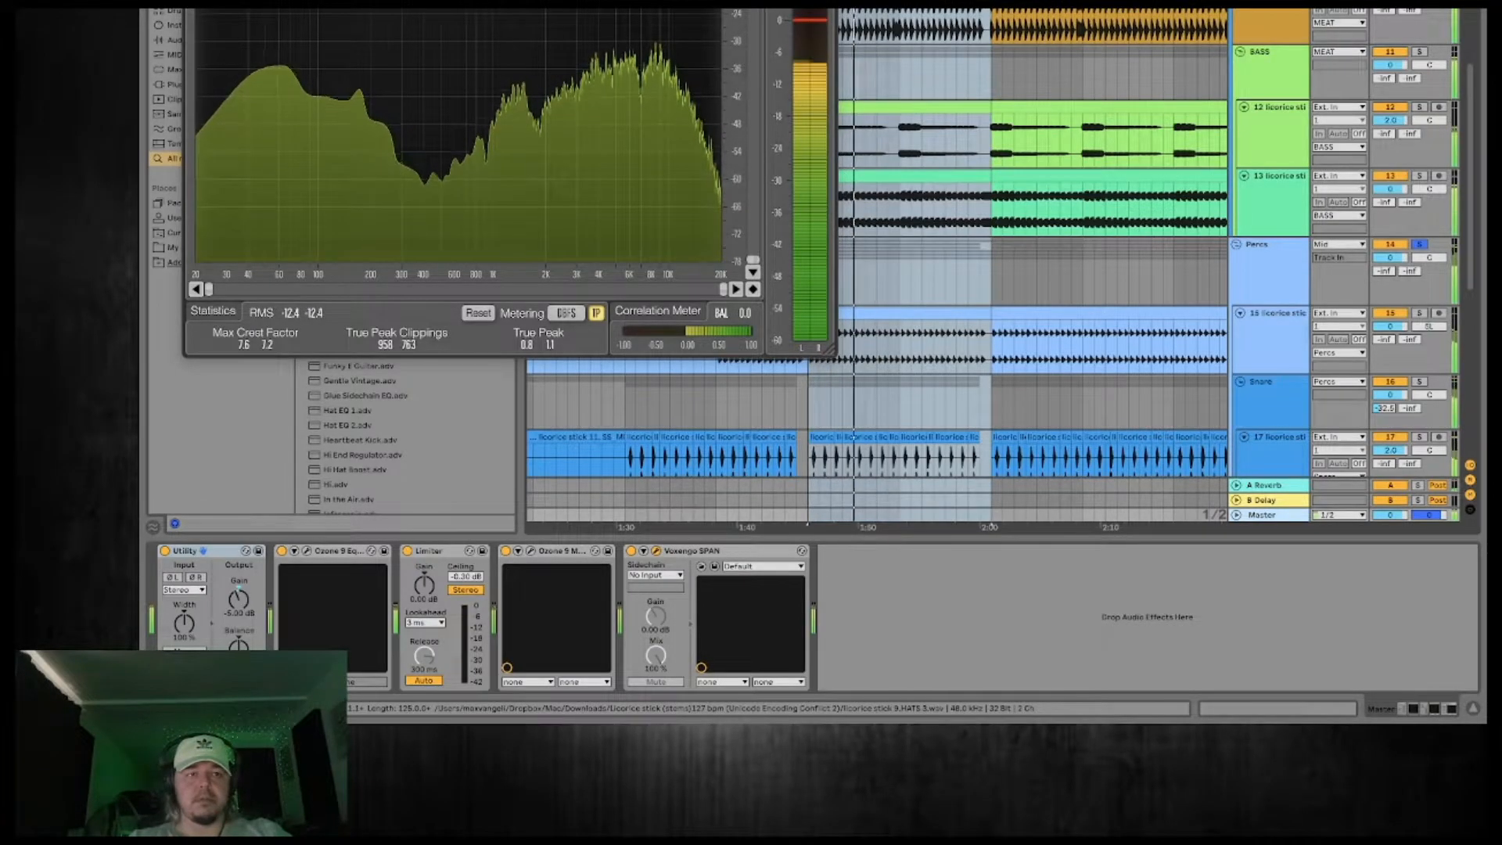
pyautogui.click(194, 1)
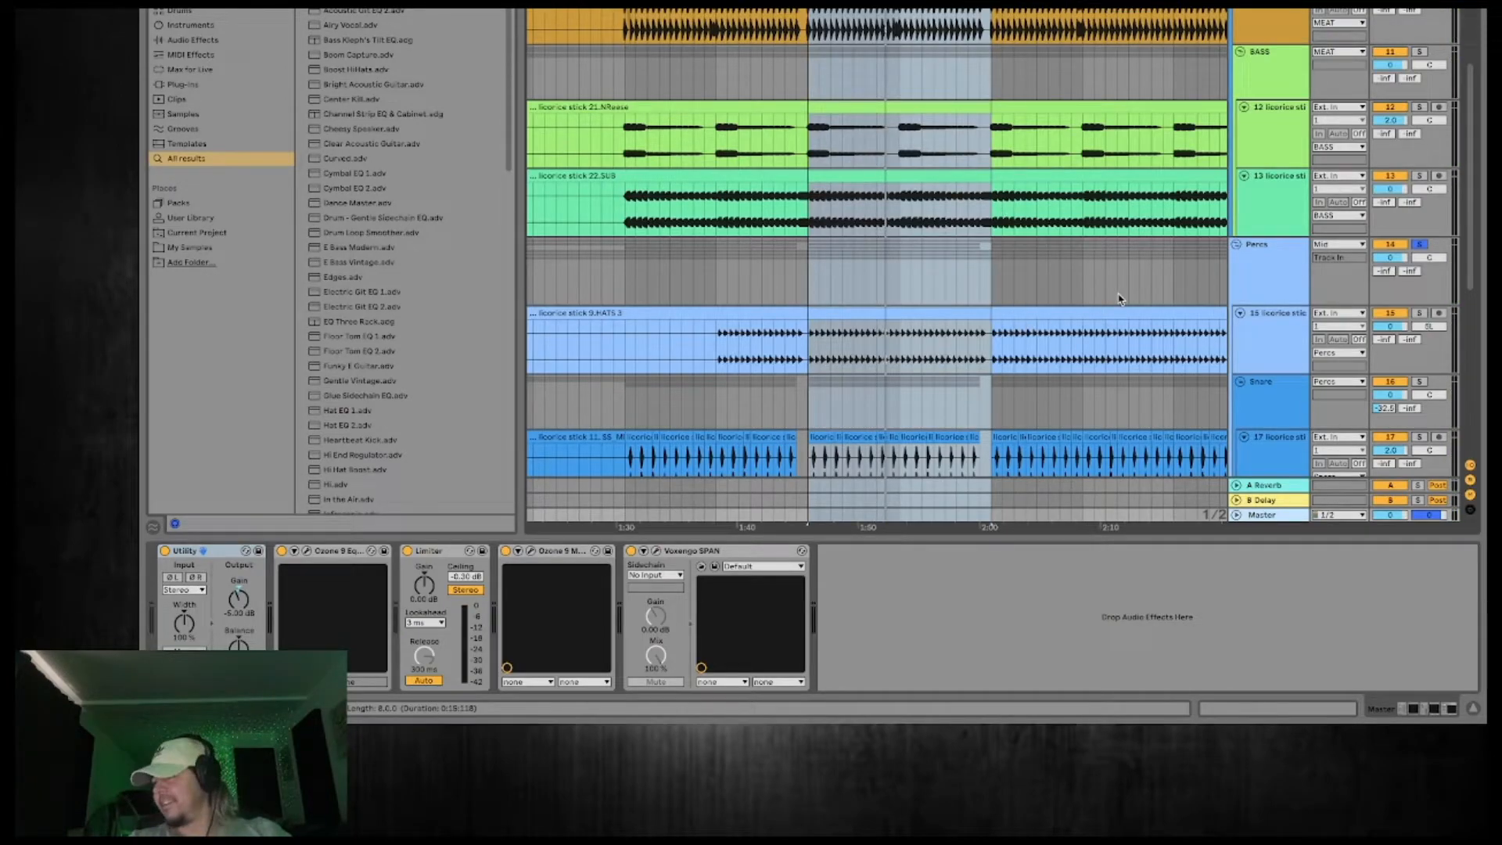
# Set the volume of the Reese track in the BASS group to 6.0 dB.
pyautogui.scroll(-5, 1073, 220)
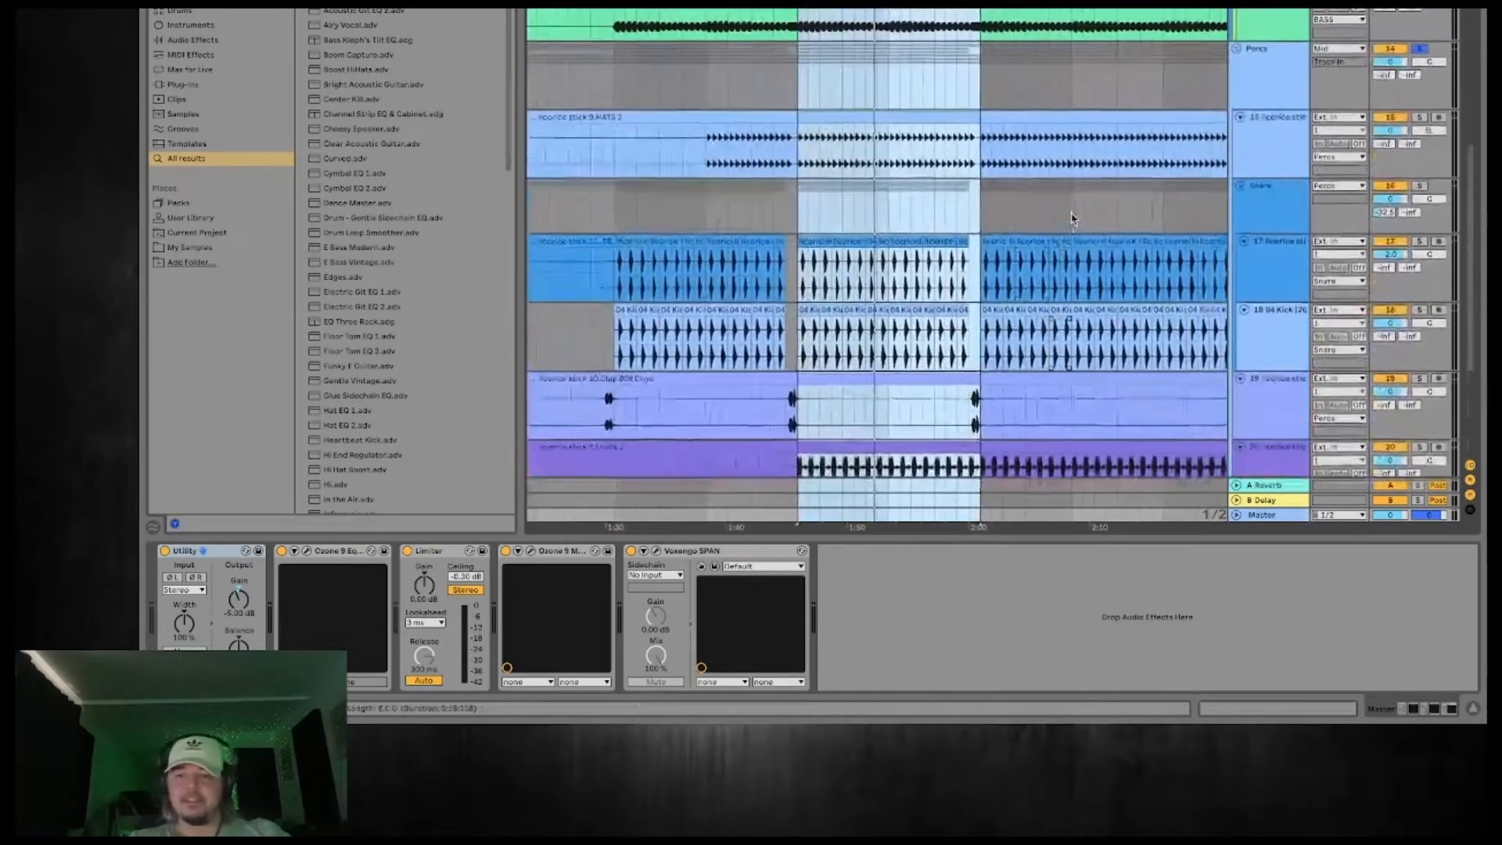
pyautogui.scroll(3, 1073, 220)
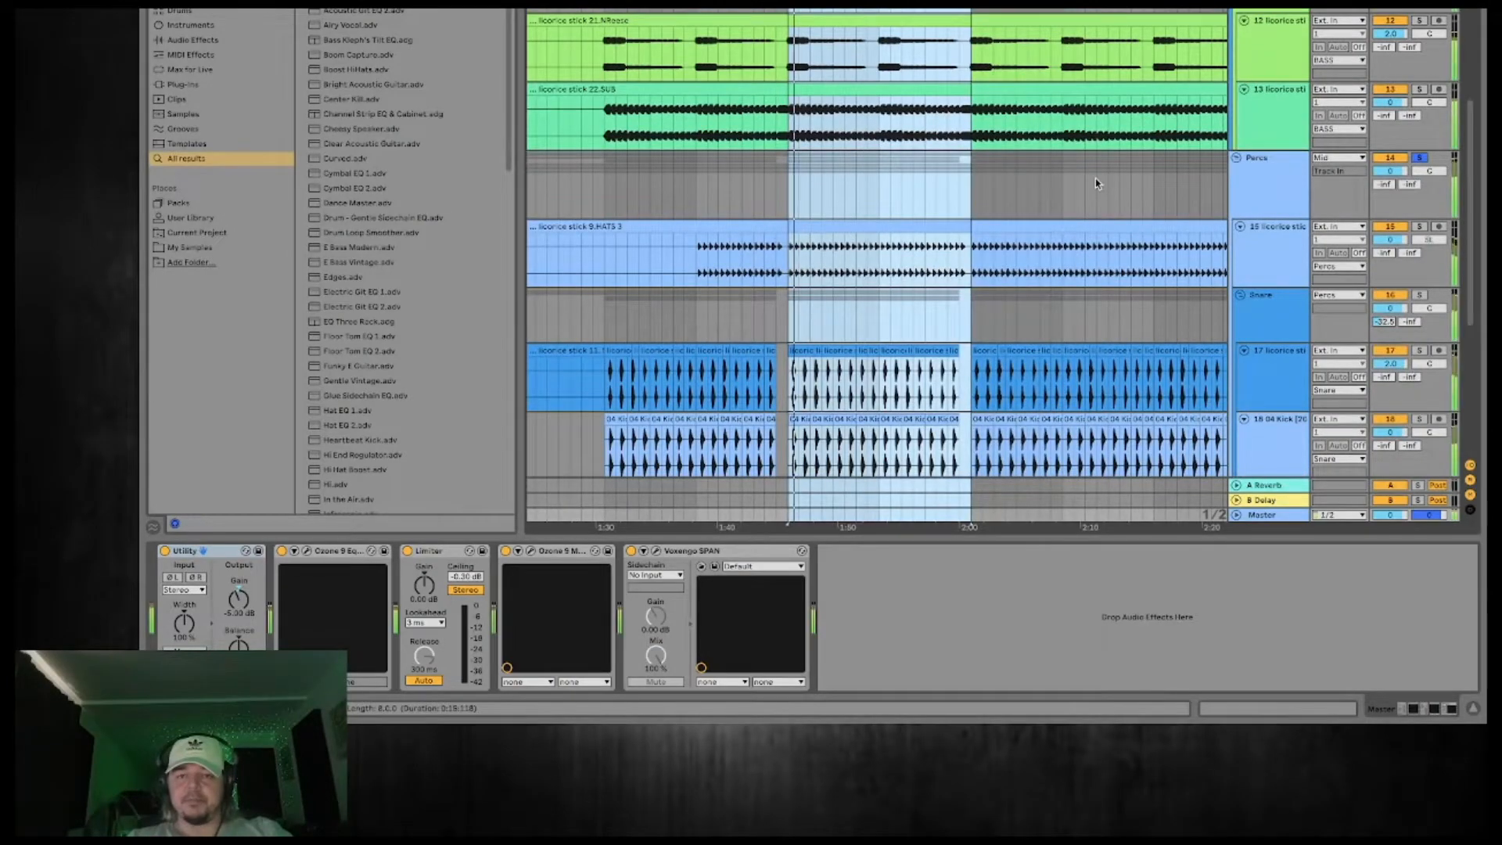
pyautogui.scroll(2, 1103, 184)
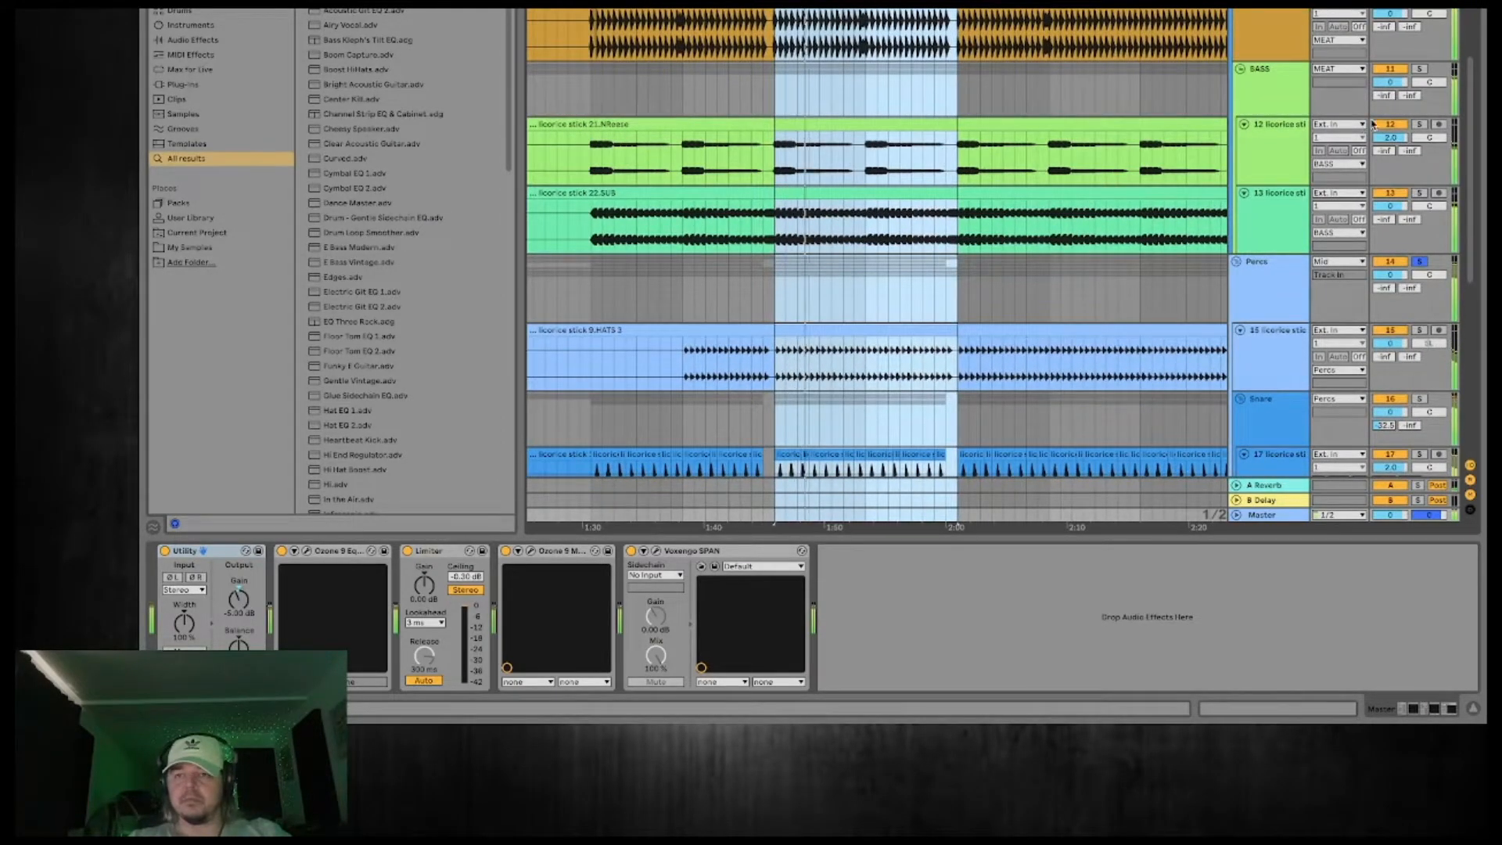
pyautogui.click(1385, 126)
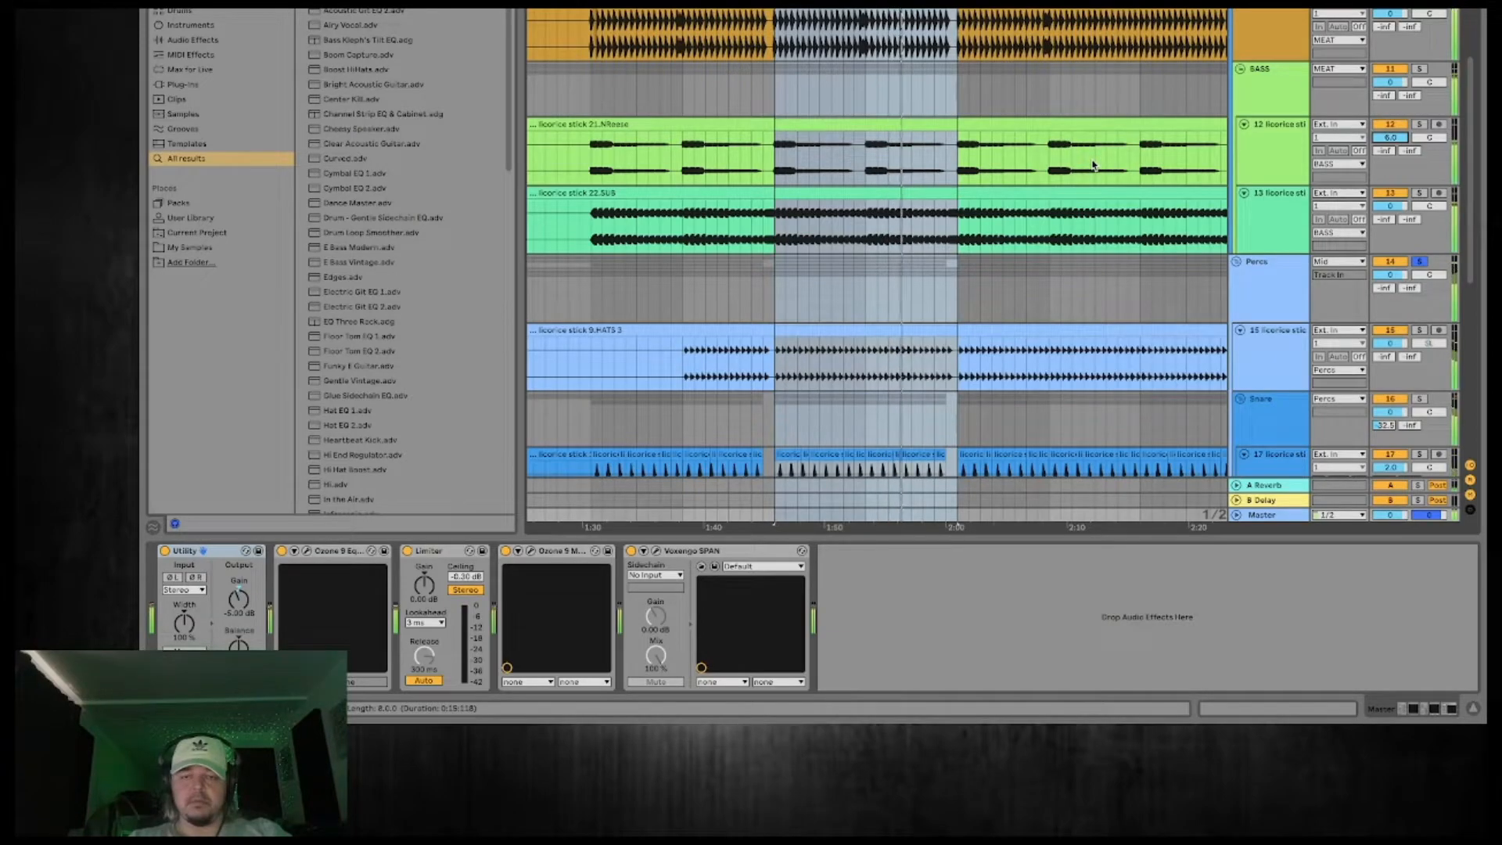
# Inspect the kick track's devices, turn off solo on the Percs group and mute its HATS track.
pyautogui.scroll(4, 1093, 165)
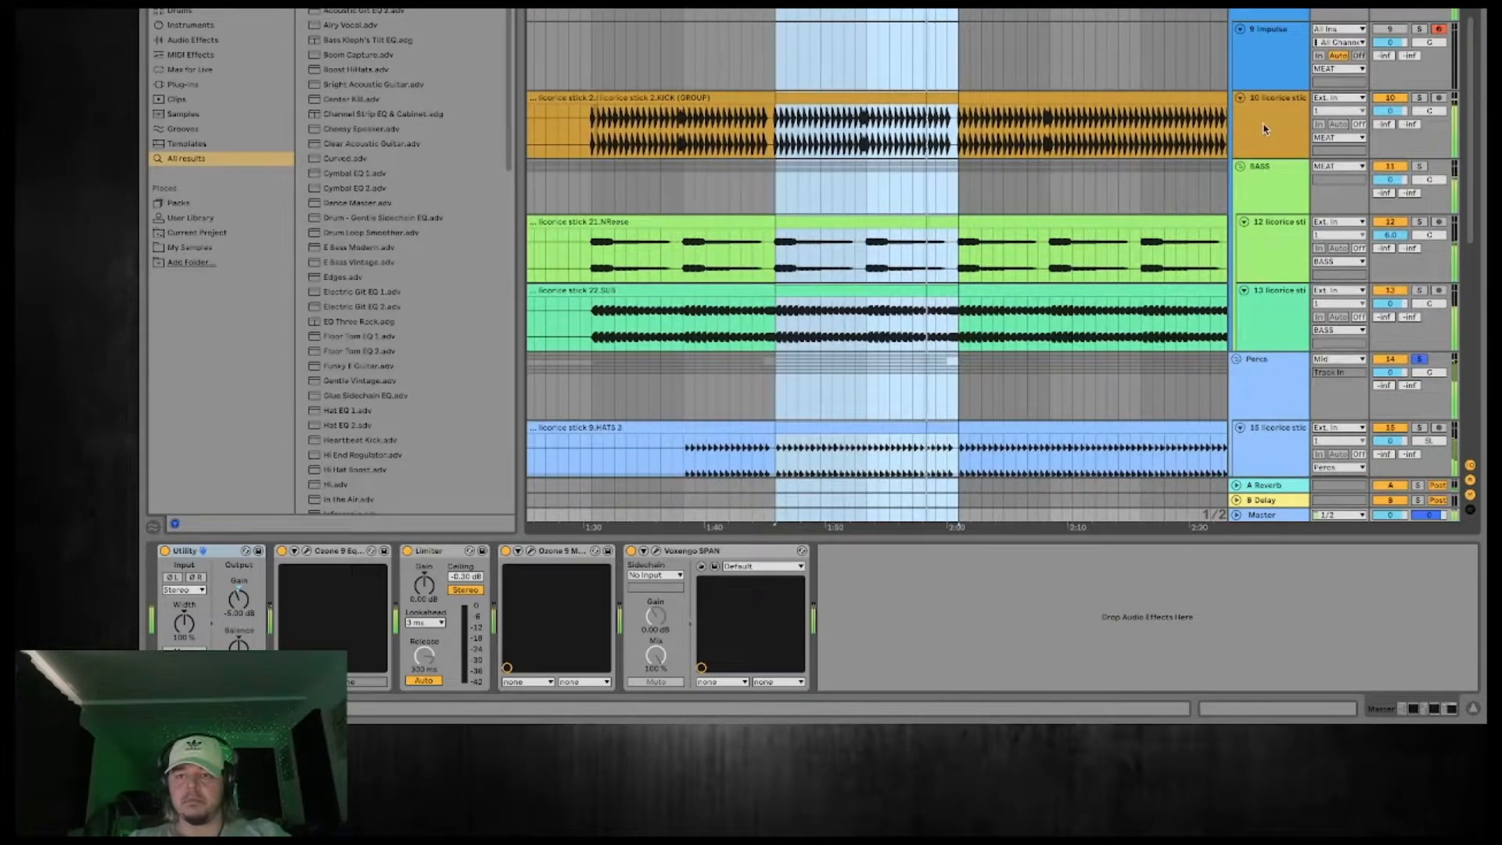
pyautogui.click(1265, 129)
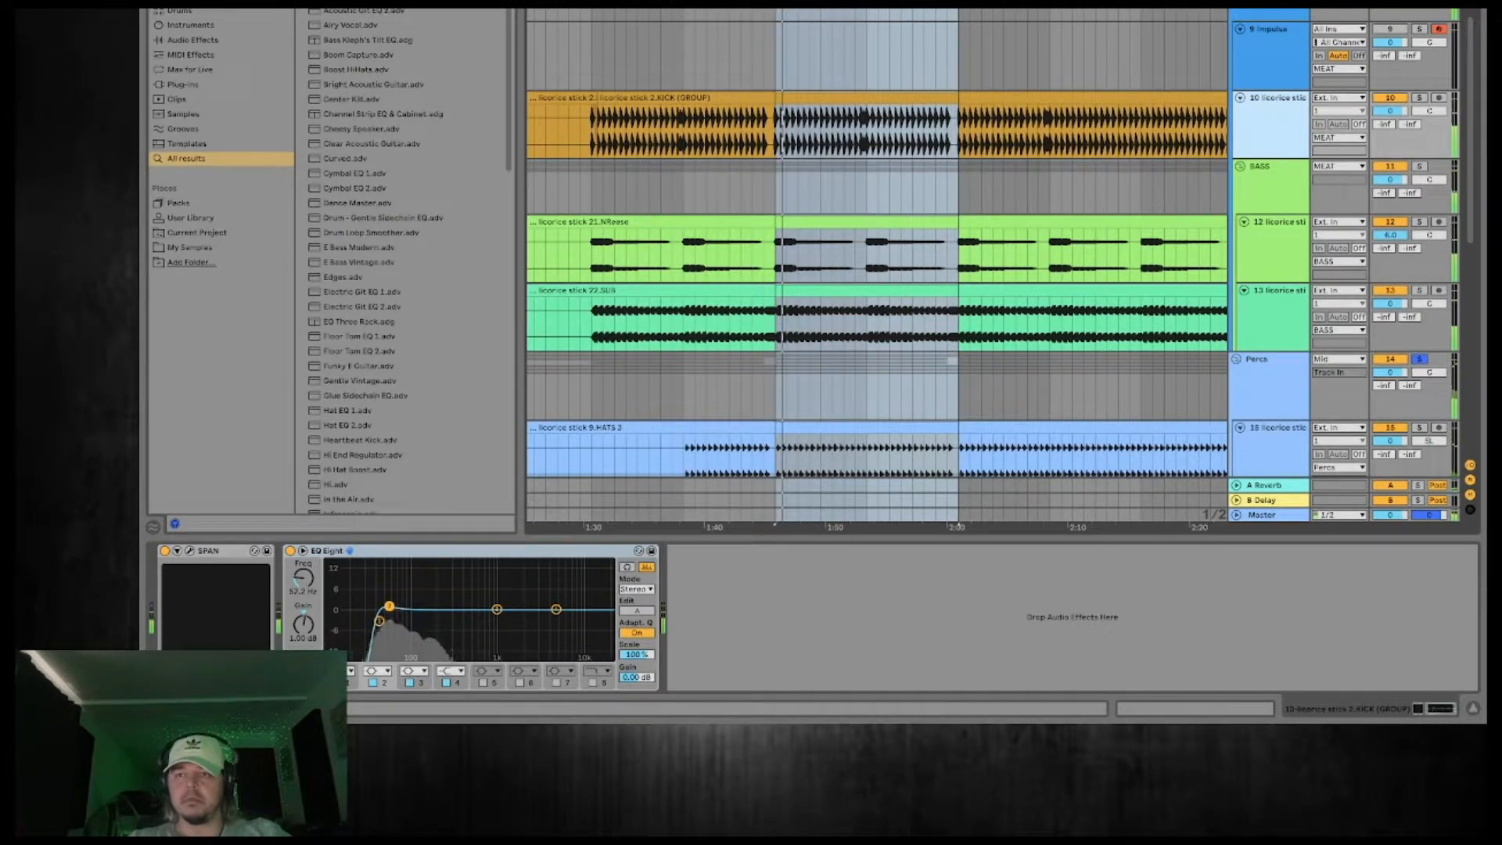
pyautogui.click(1419, 359)
pyautogui.click(1391, 428)
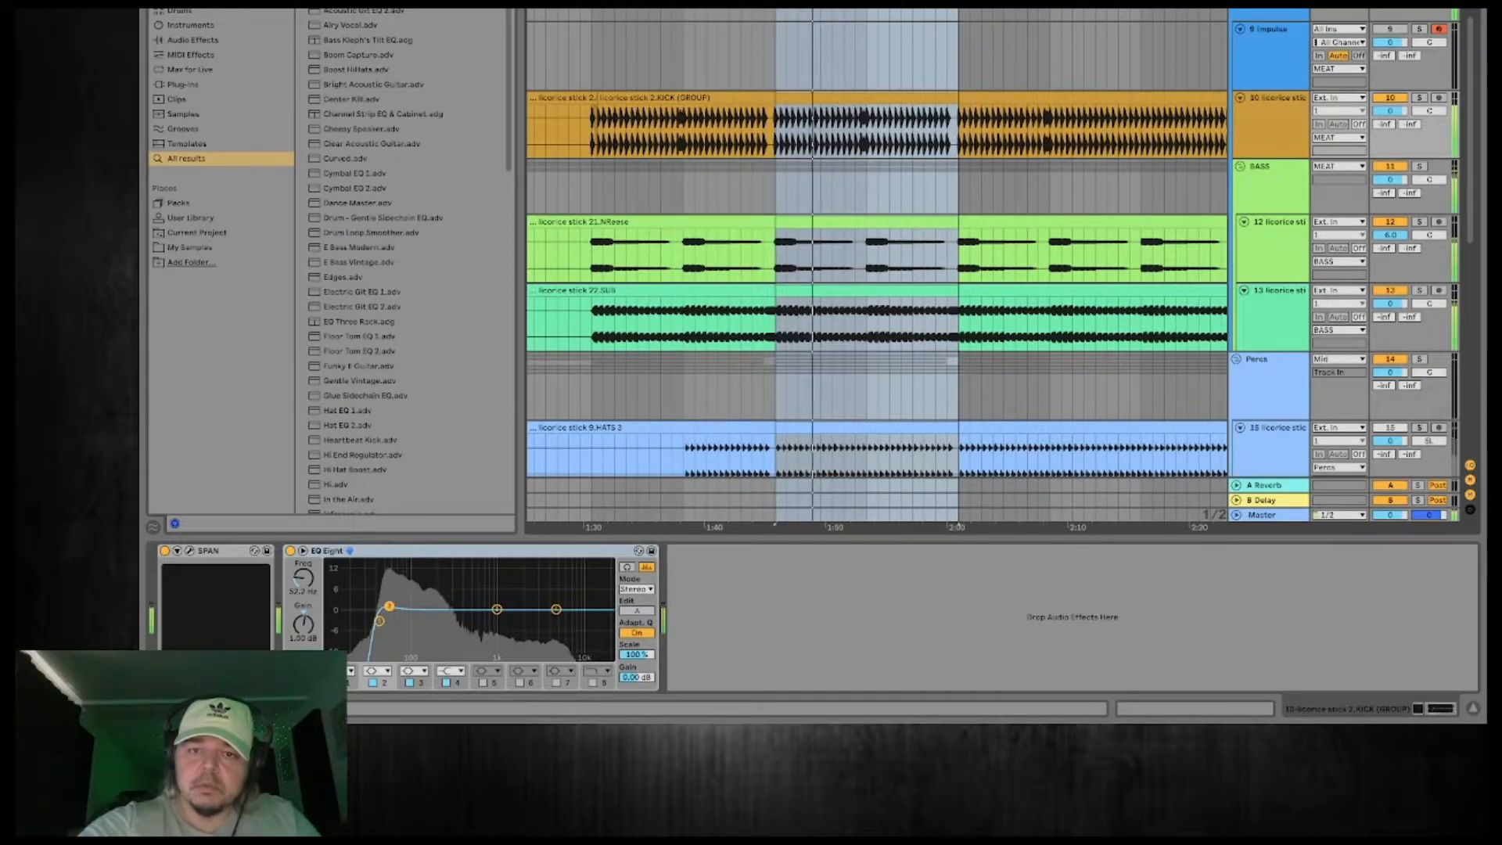
# Adjust the starting point of the volume curve in LFOTool on the BASS group and close the plug-in window.
pyautogui.click(1276, 174)
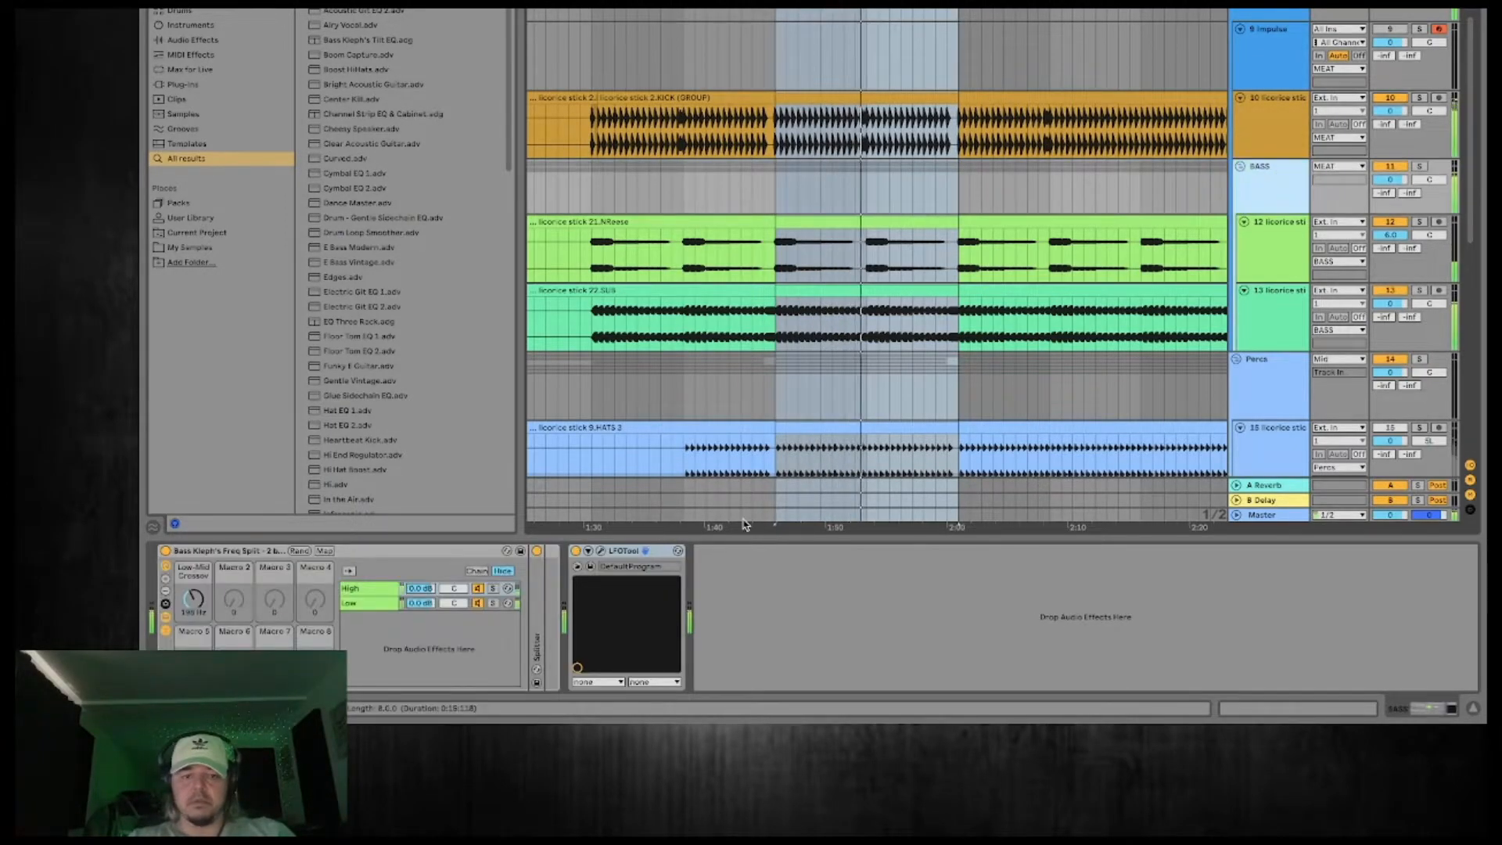
pyautogui.click(600, 551)
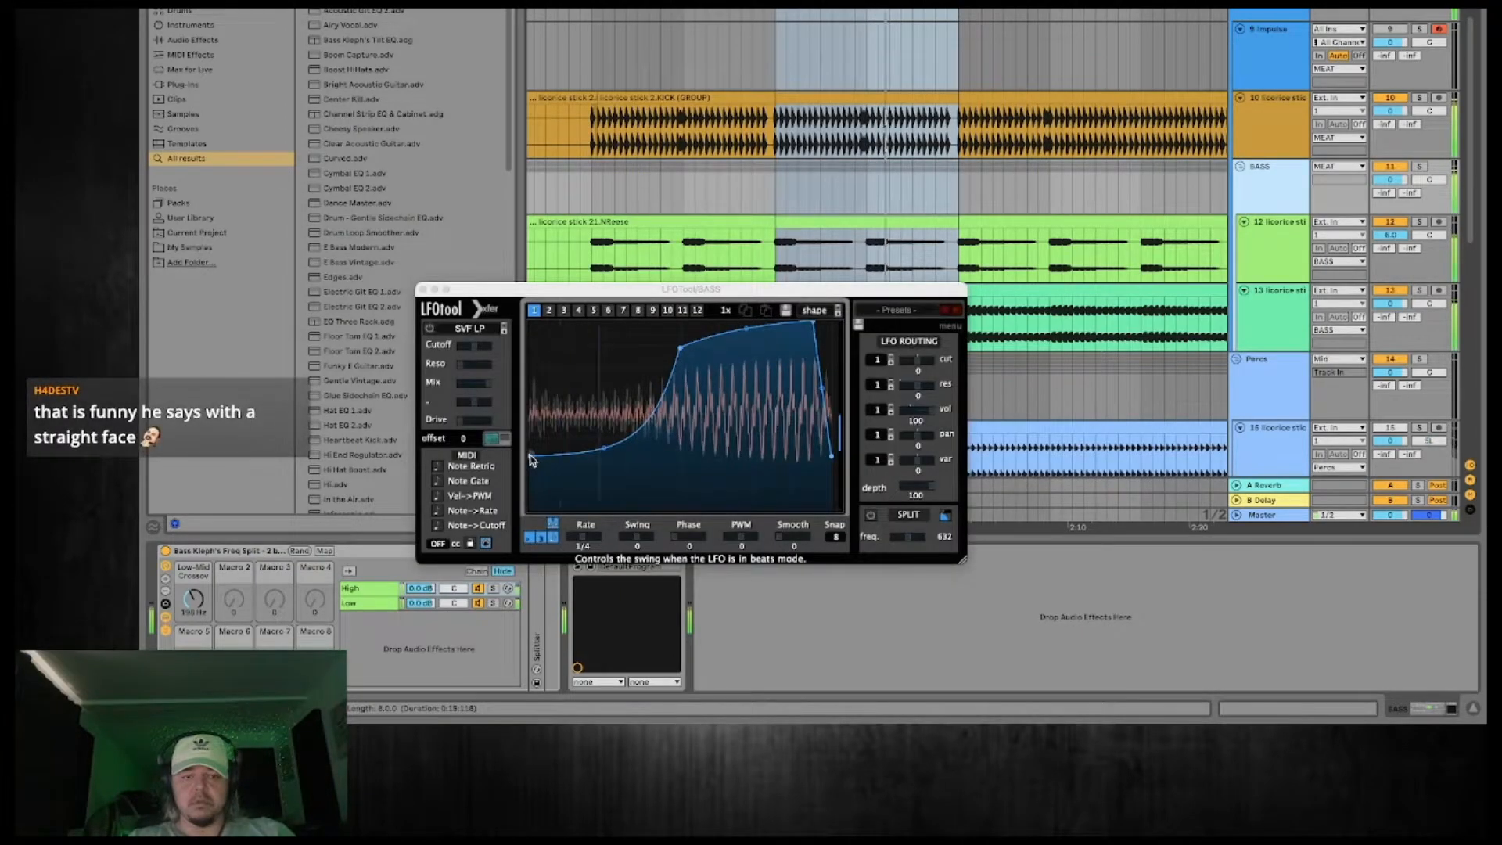
pyautogui.moveTo(532, 525); pyautogui.dragTo(530, 461)
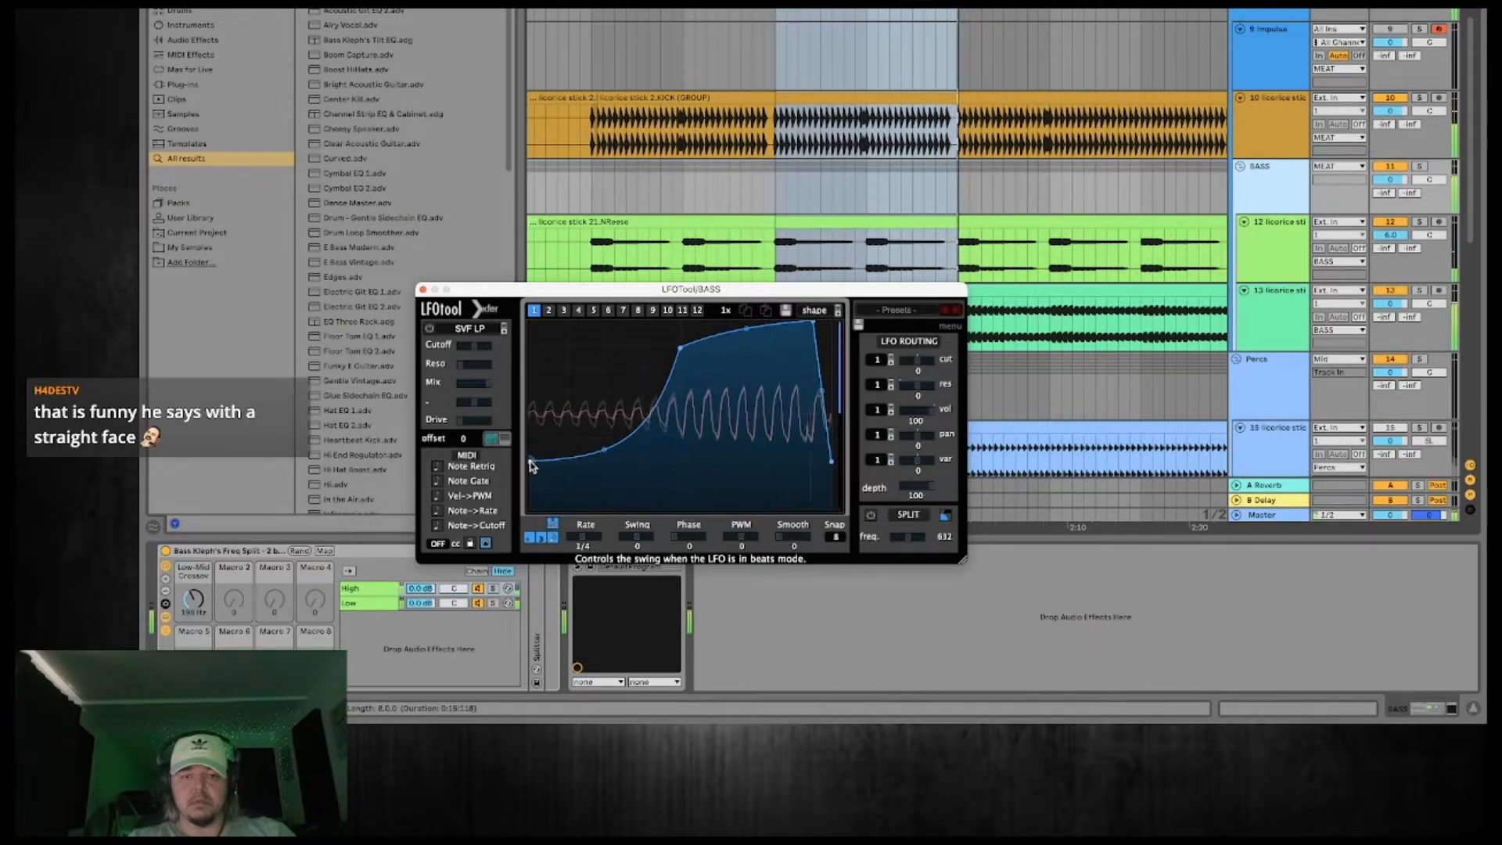
pyautogui.click(423, 290)
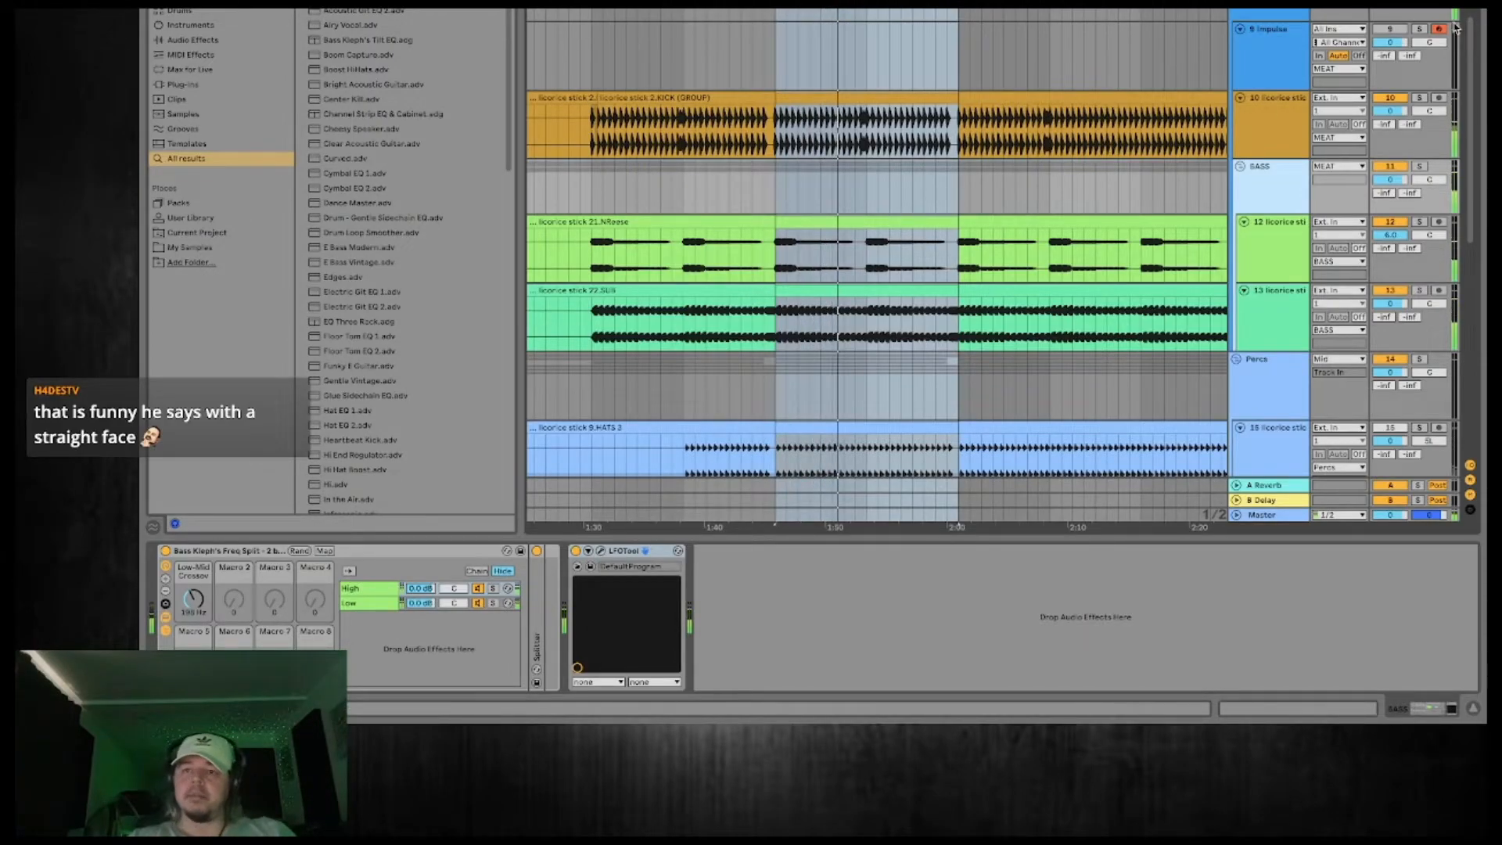
# Audition the CRASH track of the Heavy FX group on its own from the hit at about 2:00.
pyautogui.scroll(-5, 877, 266)
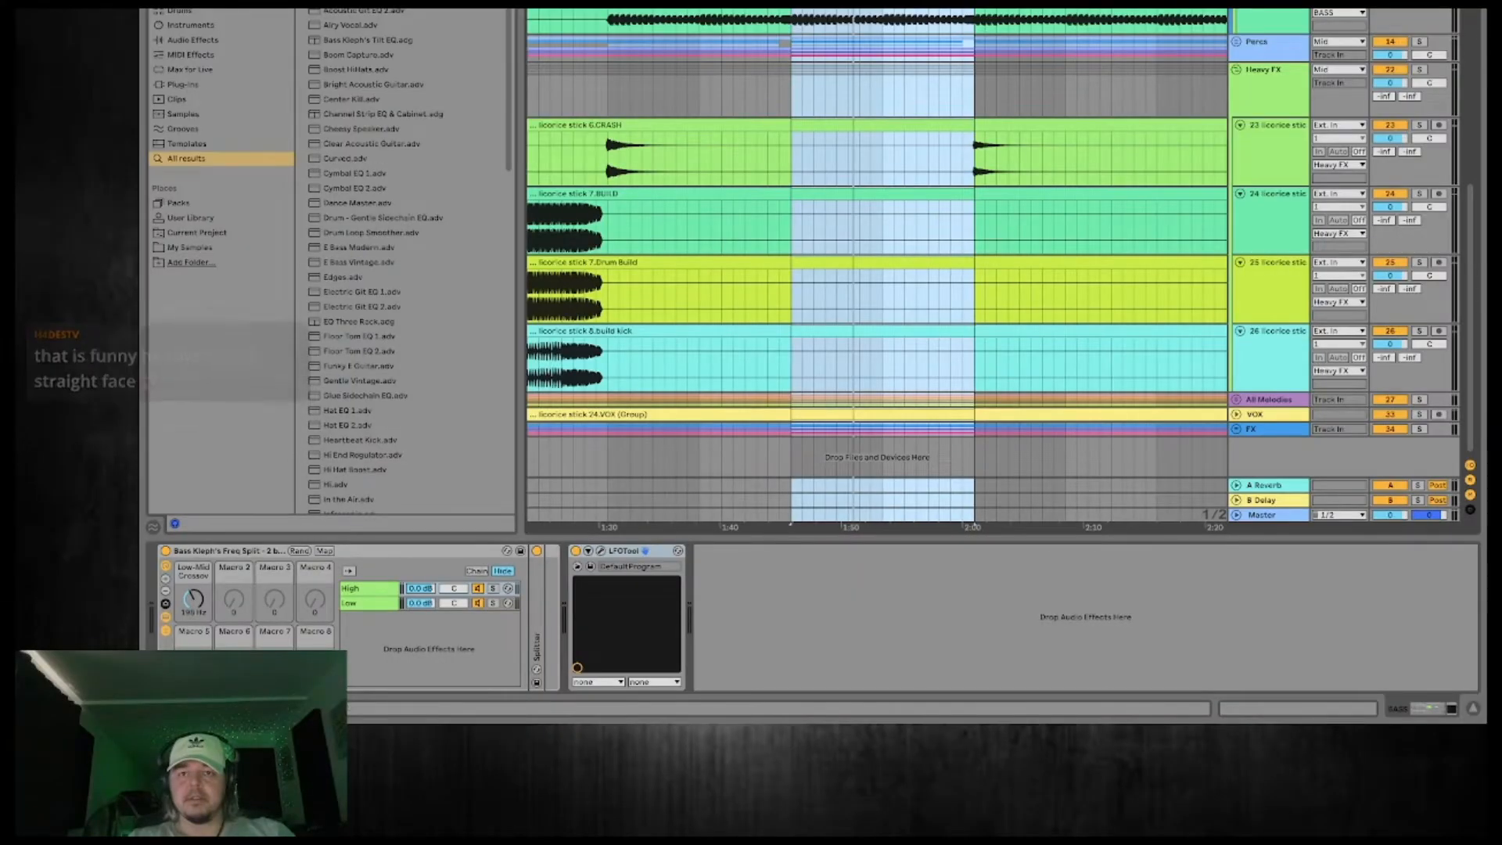
pyautogui.scroll(-2, 917, 157)
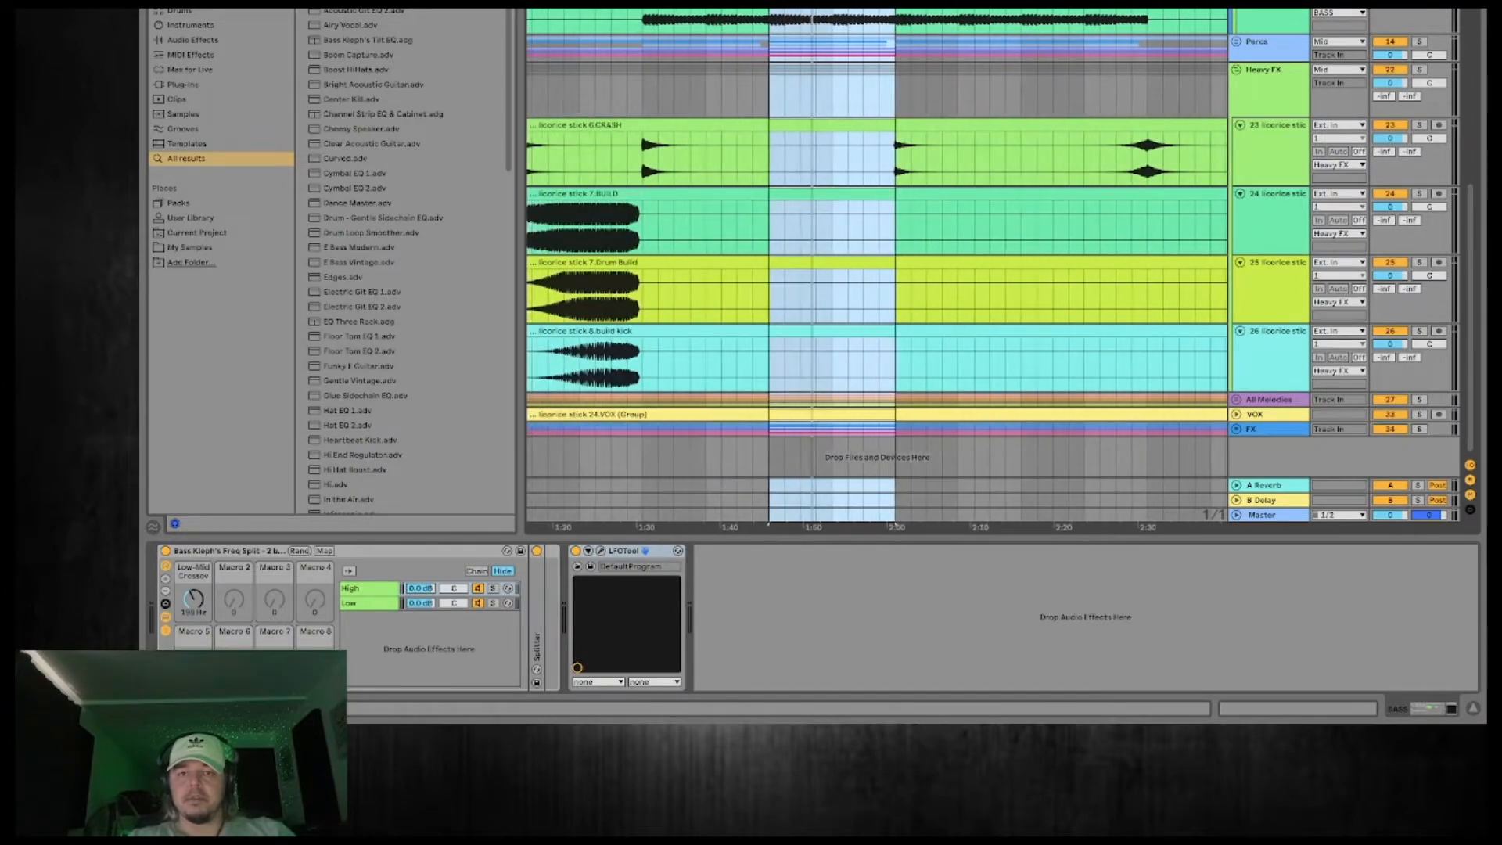
pyautogui.click(896, 158)
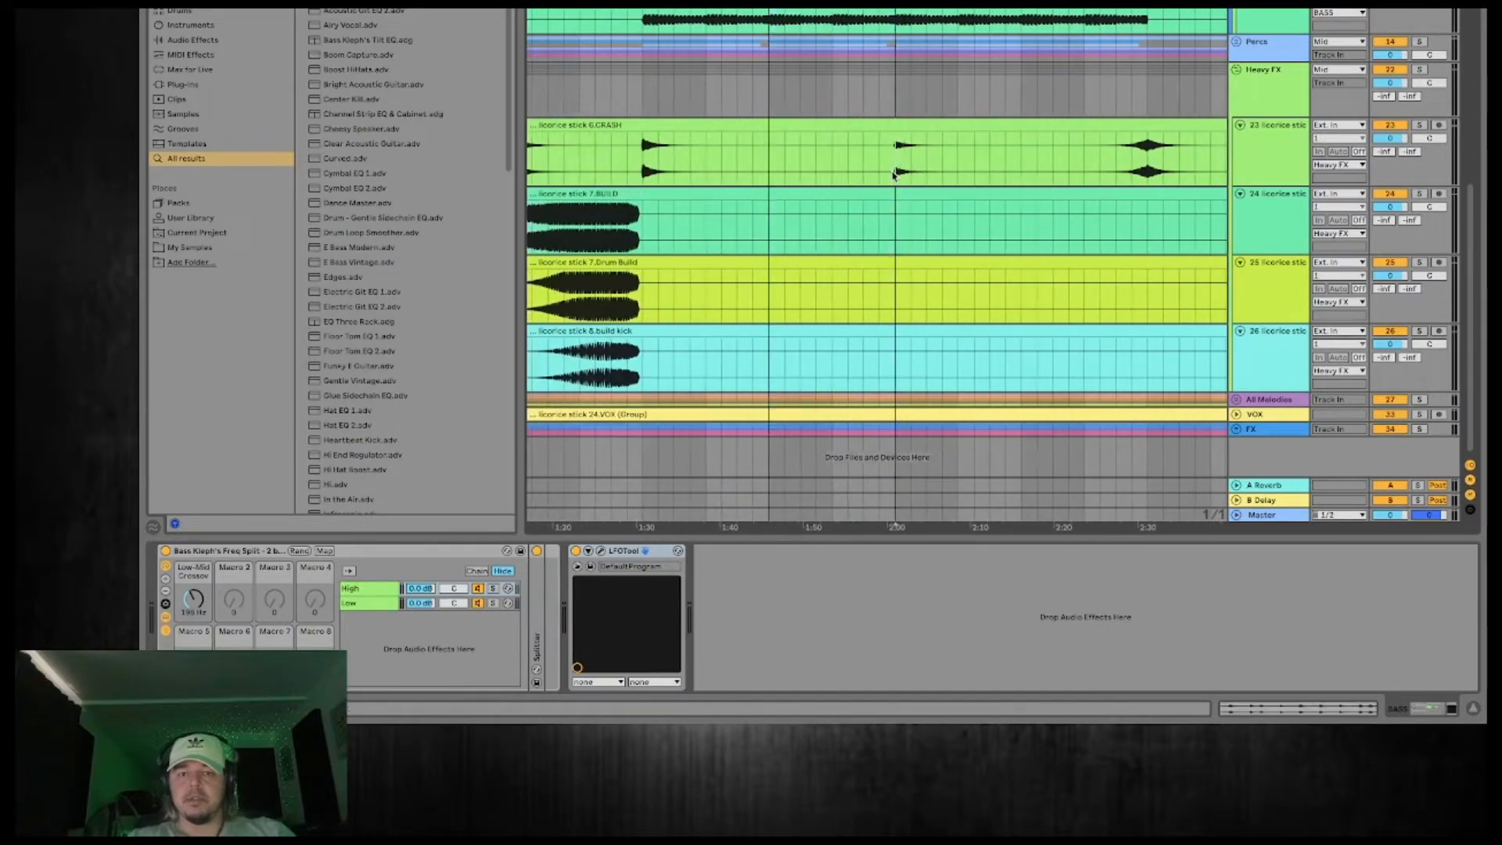
pyautogui.click(1419, 126)
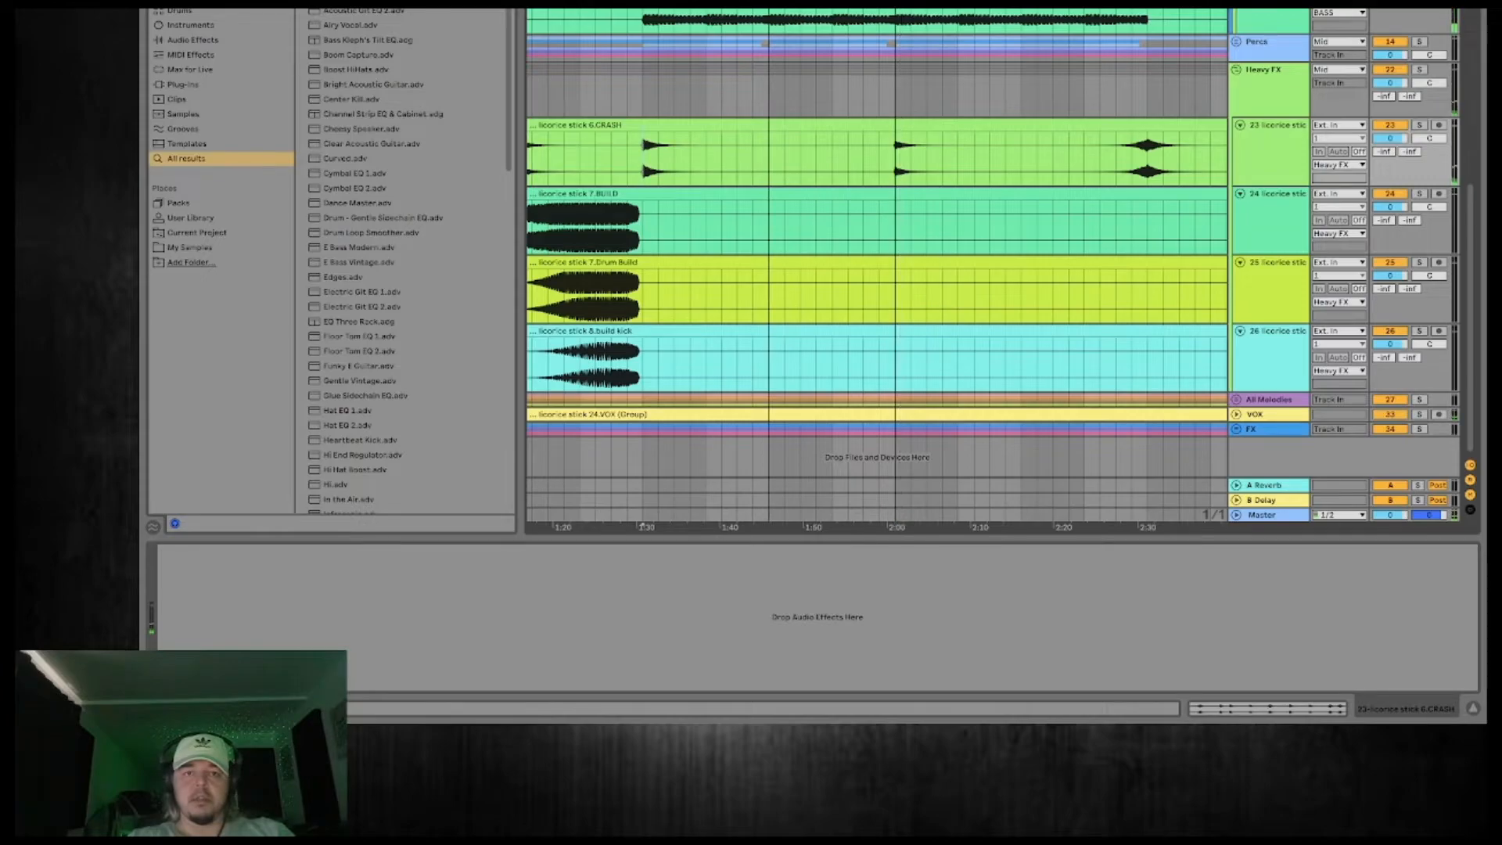
# Select the section from about 1:30 to 1:45 on the CRASH track, solo the track and play its hit.
pyautogui.moveTo(769, 159); pyautogui.dragTo(642, 159)
pyautogui.scroll(3, 642, 159)
pyautogui.hscroll(-3, 701, 329)
pyautogui.click(1276, 159)
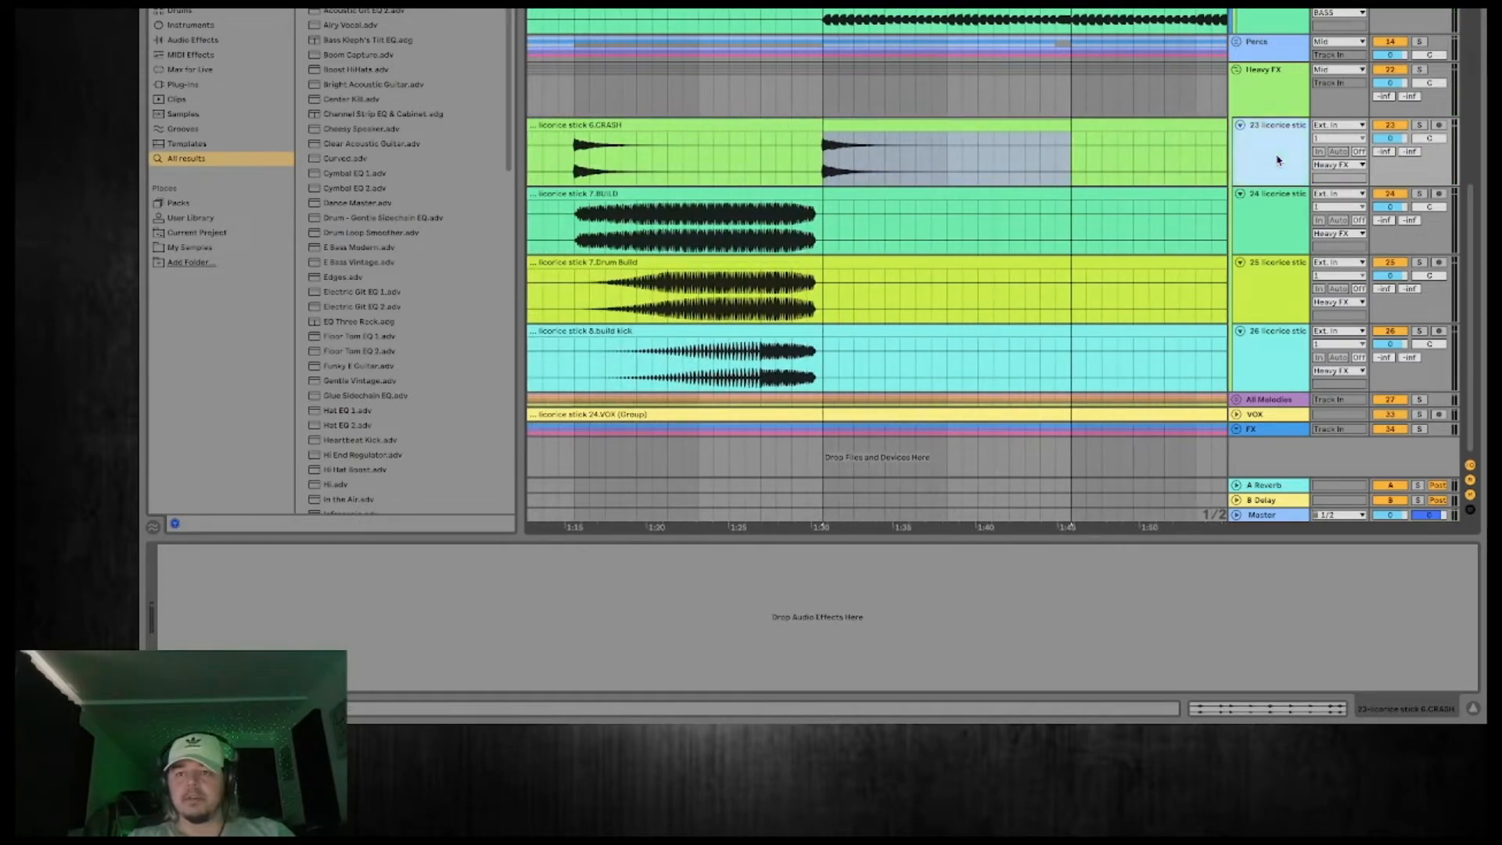
pyautogui.click(1419, 126)
pyautogui.press('space')
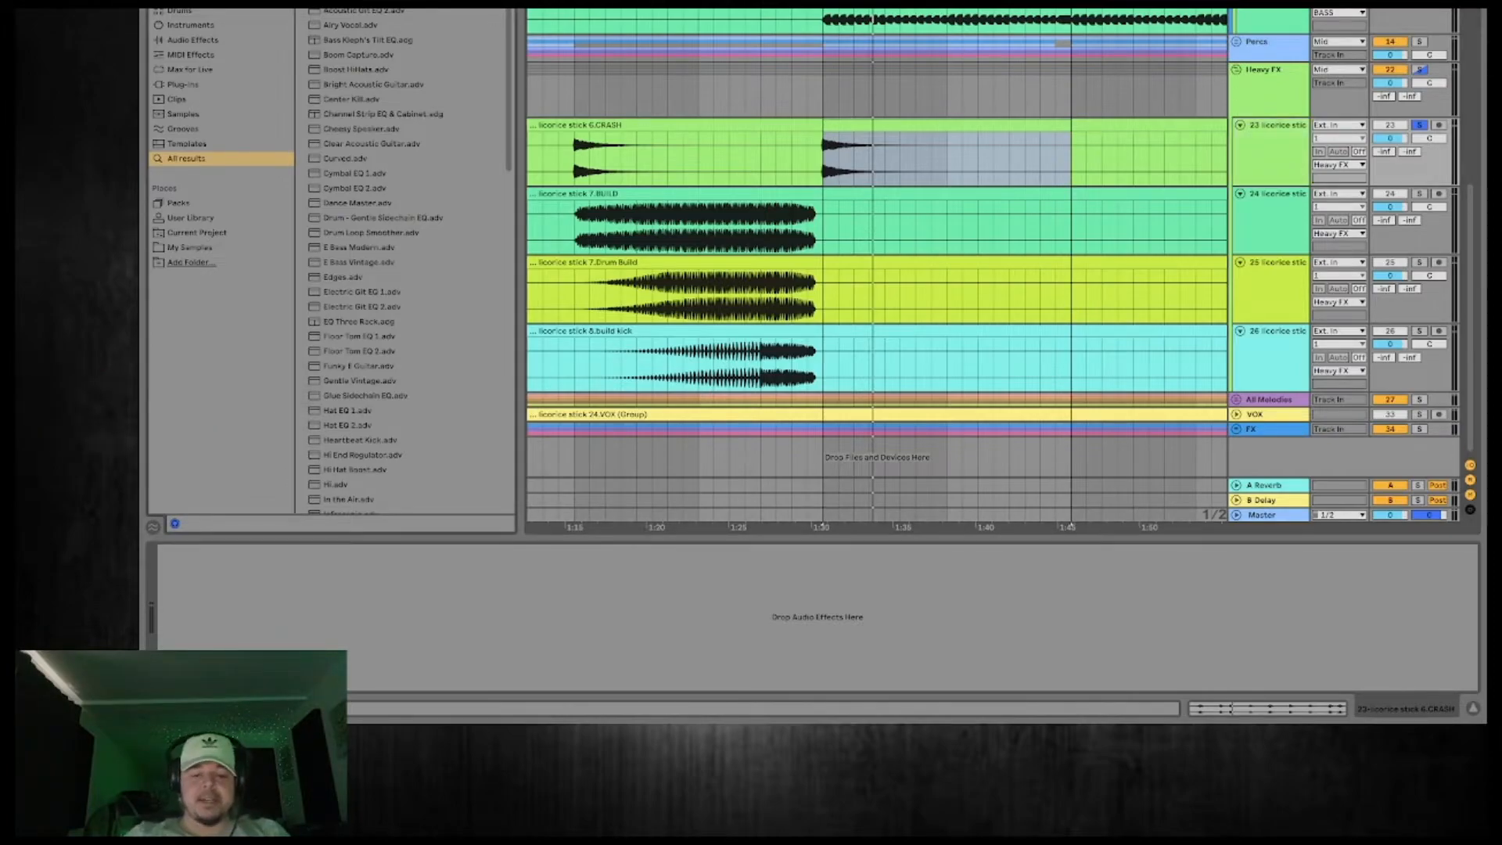
# Search the browser for "ess" and load the De-esser preset onto the CRASH track.
pyautogui.hotkey('ctrl', 'f')
pyautogui.write('pro')
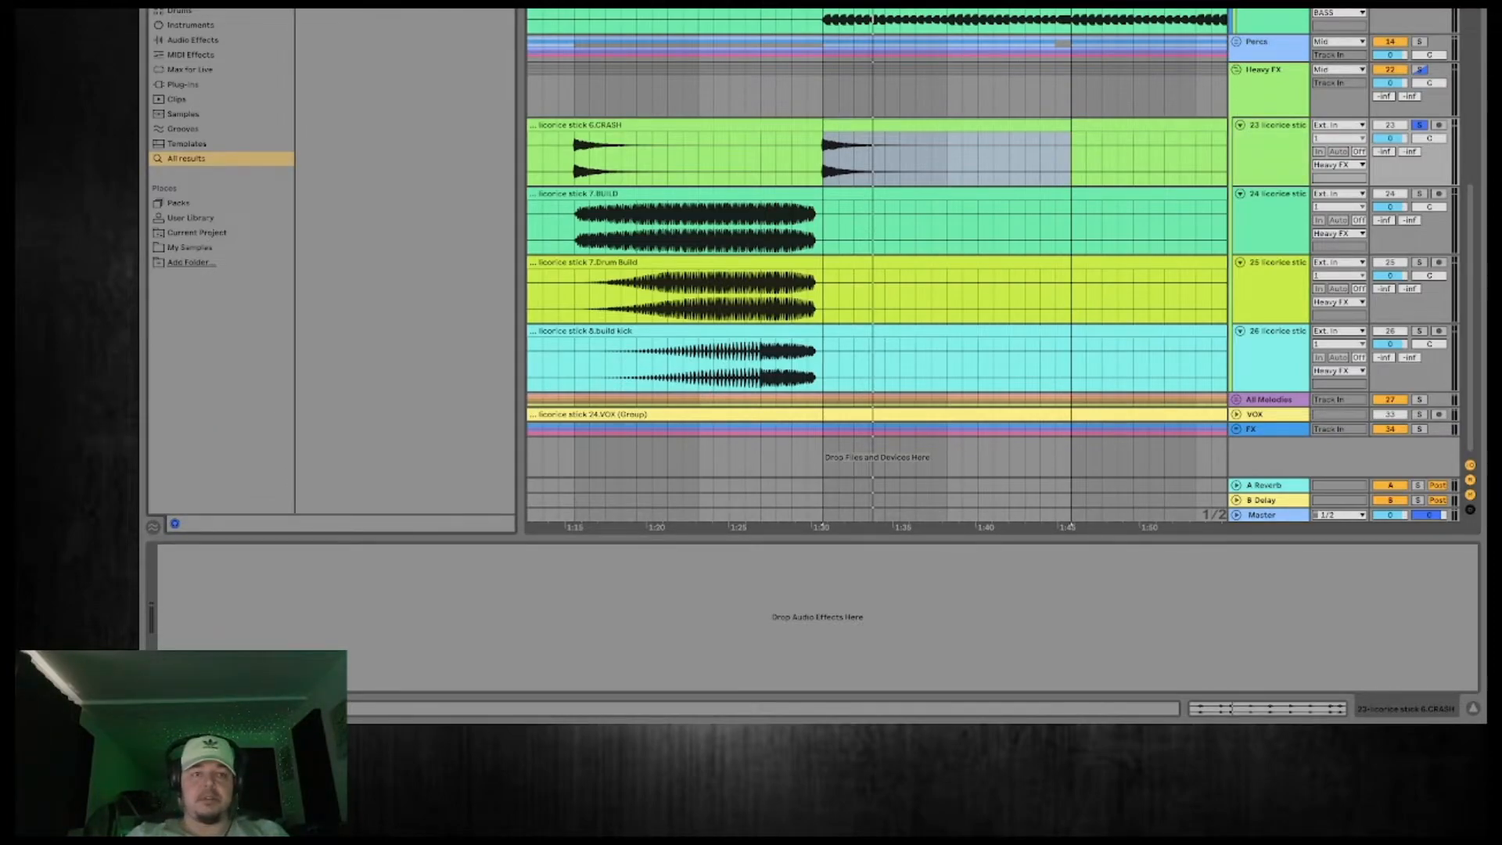
pyautogui.hotkey('ctrl', 'f')
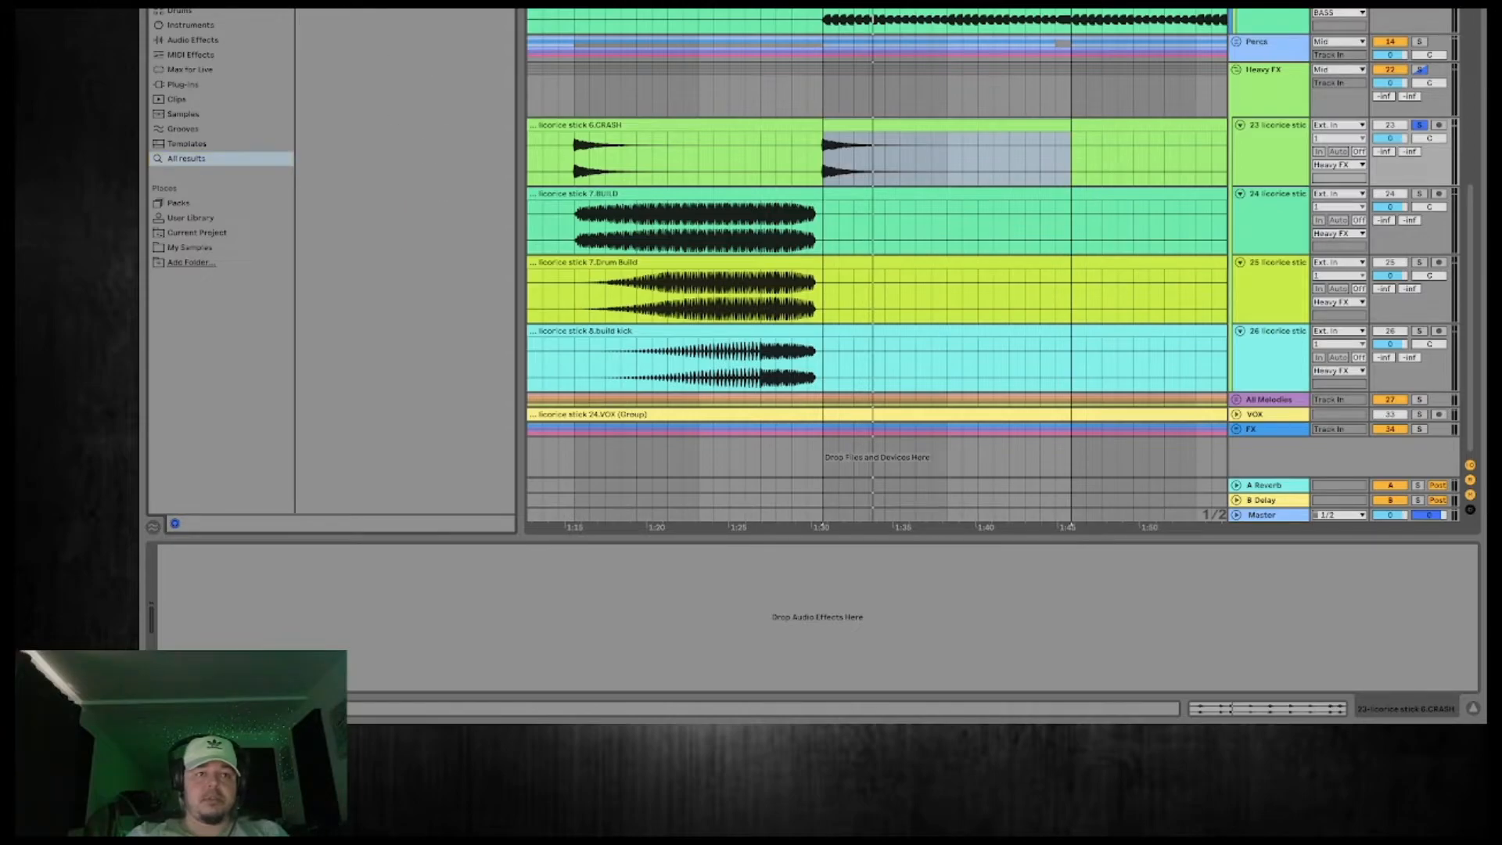
pyautogui.write('ess')
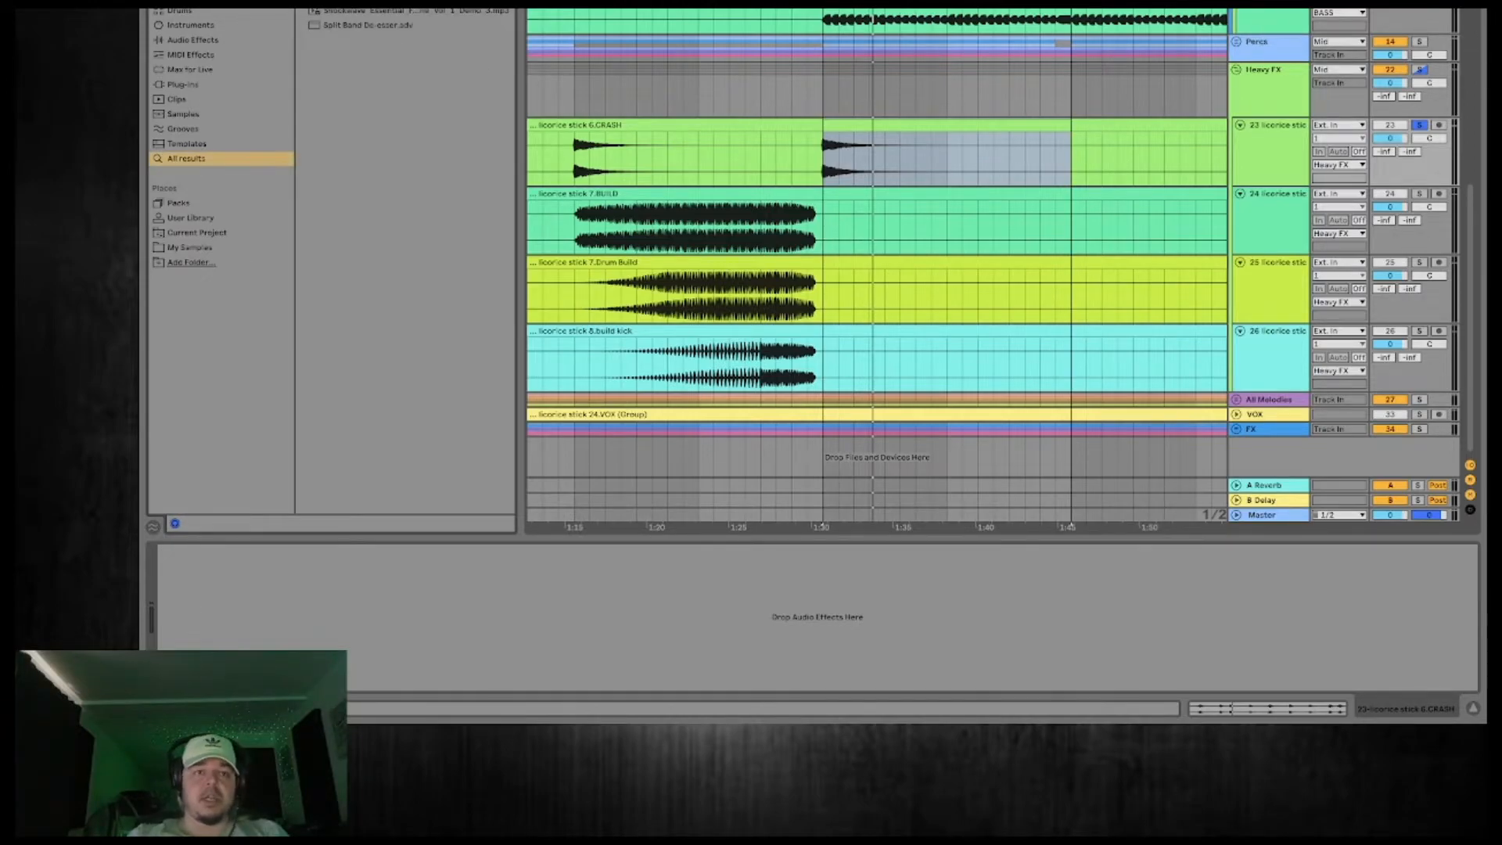
pyautogui.click(1250, 165)
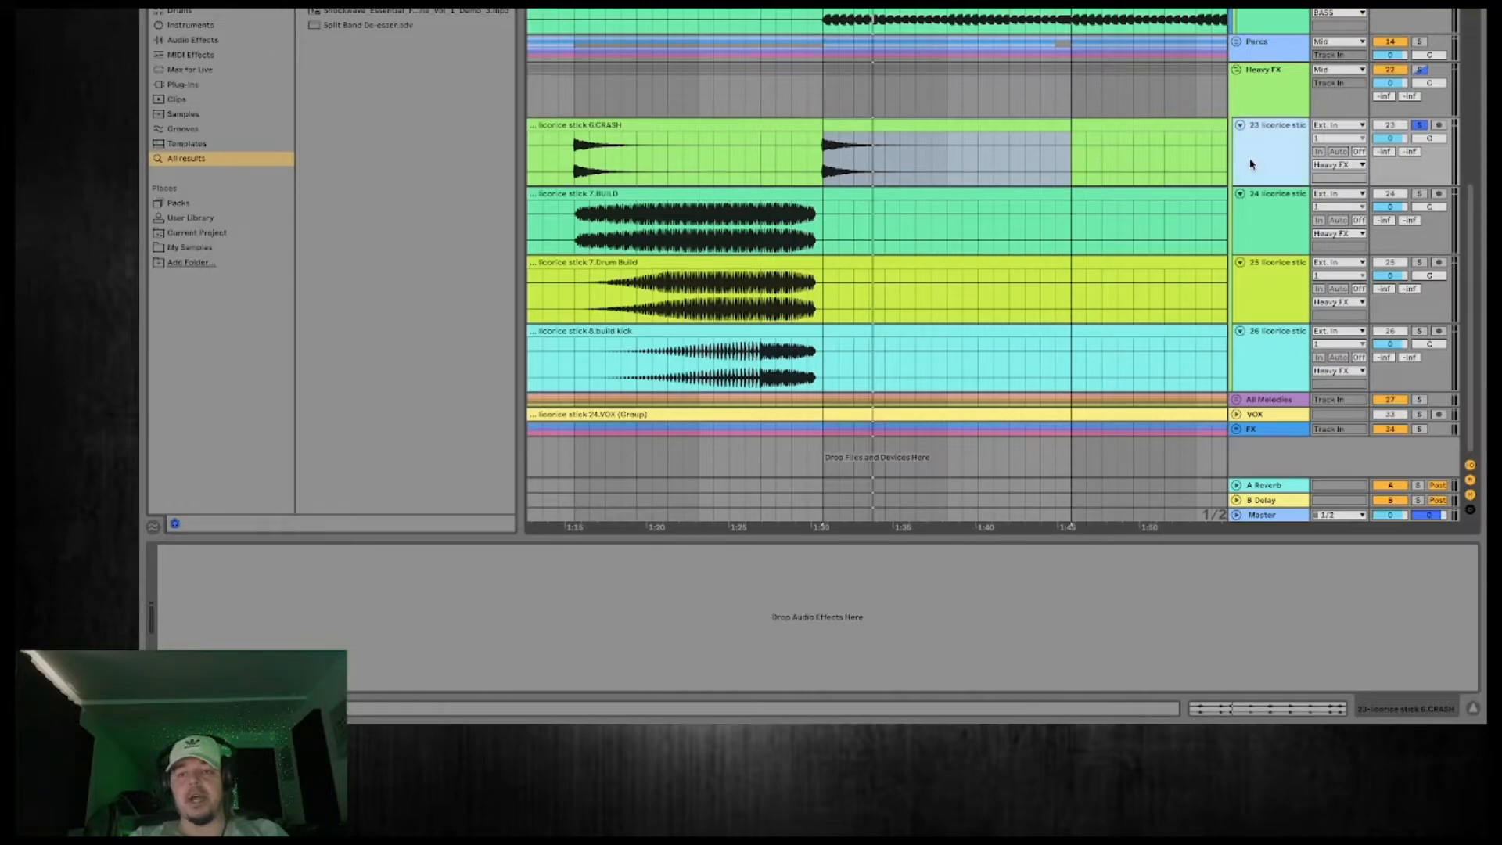
pyautogui.moveTo(352, 6); pyautogui.dragTo(611, 564)
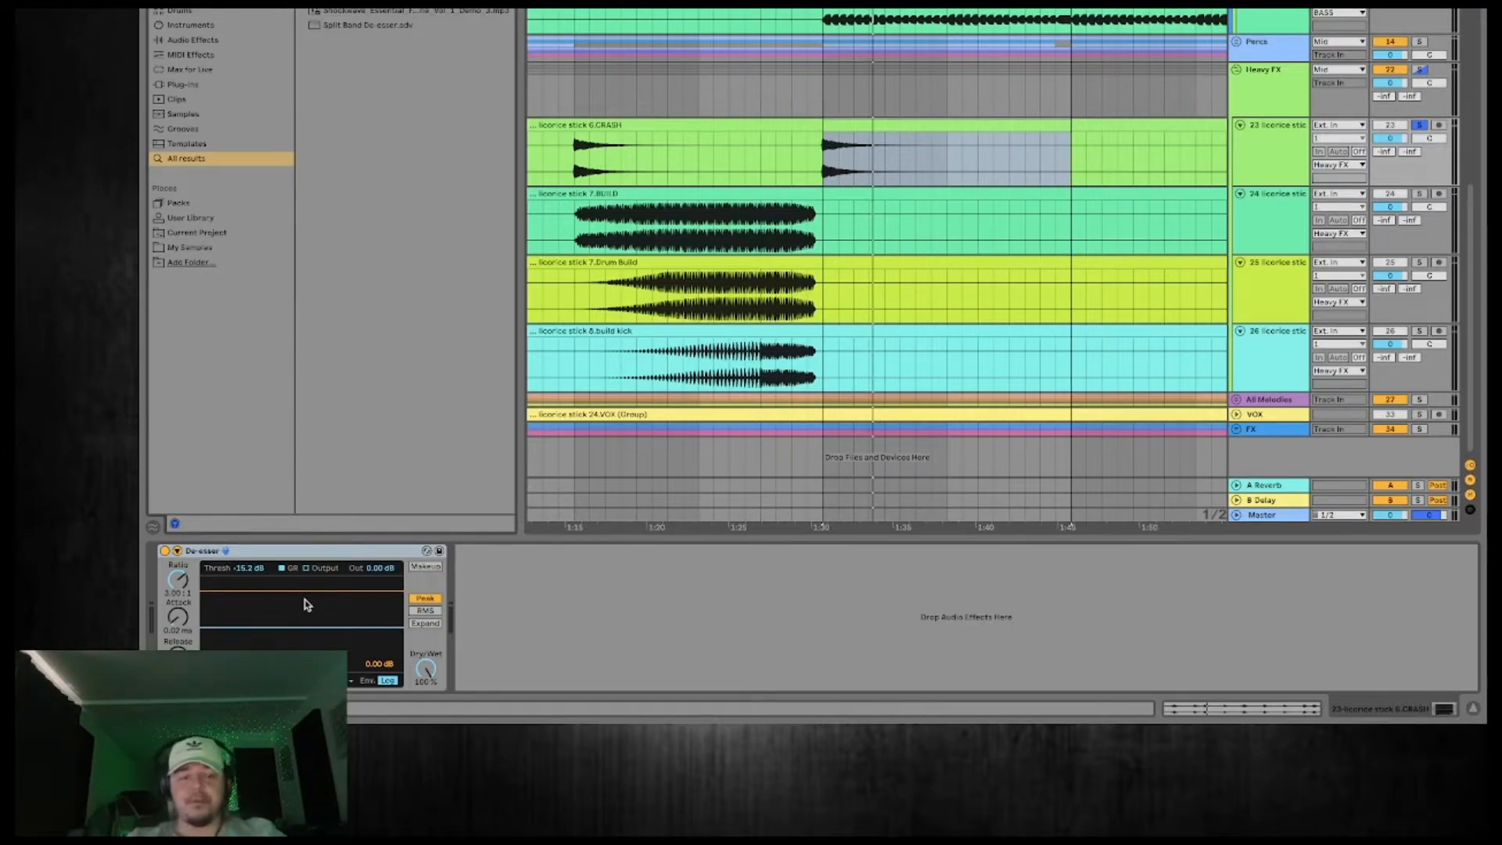
# Compare the De-esser off and on during playback, setting its threshold to -12.1 dB and its dry/wet to 69 %.
pyautogui.press('space')
pyautogui.moveTo(253, 569); pyautogui.dragTo(253, 573)
pyautogui.click(166, 552)
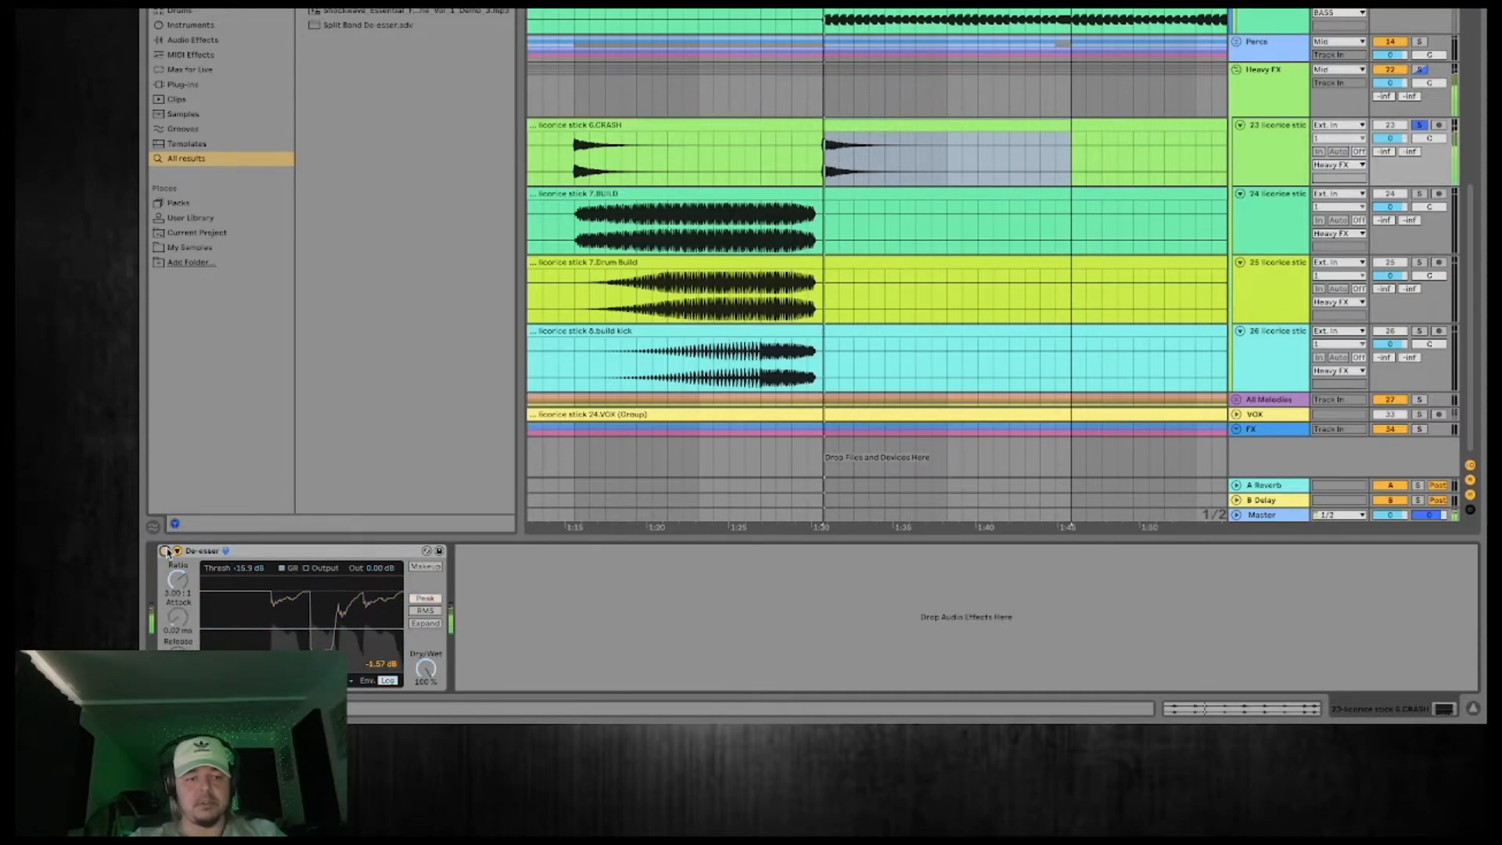
pyautogui.click(167, 552)
pyautogui.moveTo(234, 574); pyautogui.dragTo(234, 568)
pyautogui.moveTo(425, 668)
pyautogui.mouseDown()
pyautogui.moveTo(426, 746)
pyautogui.moveTo(426, 693)
pyautogui.mouseUp()
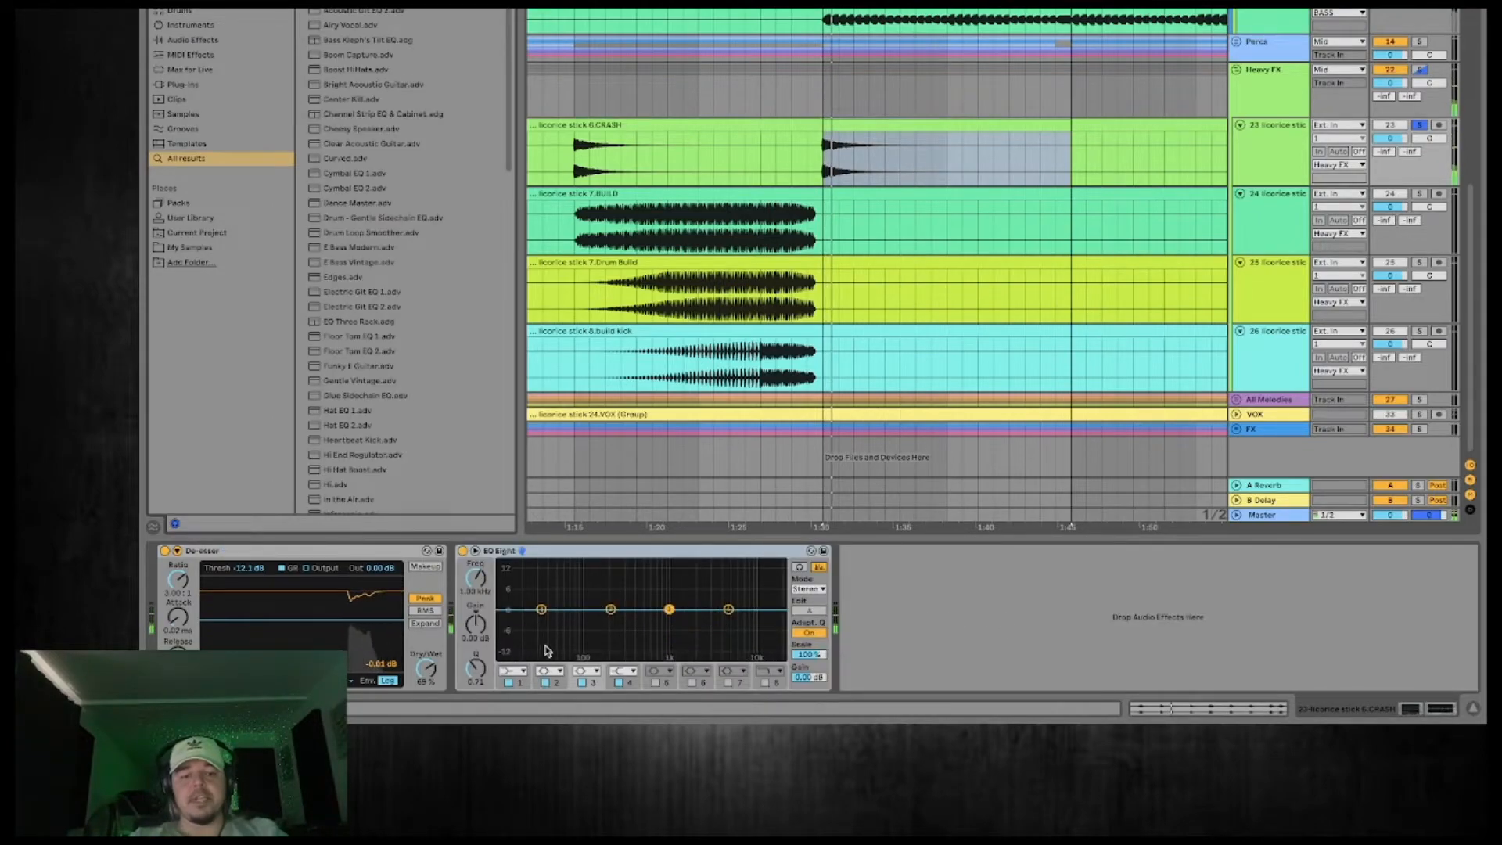
# Check the crash in EQ Eight's enlarged display and turn band 1 into a steep low cut below the crash's main frequencies.
pyautogui.doubleClick(583, 638)
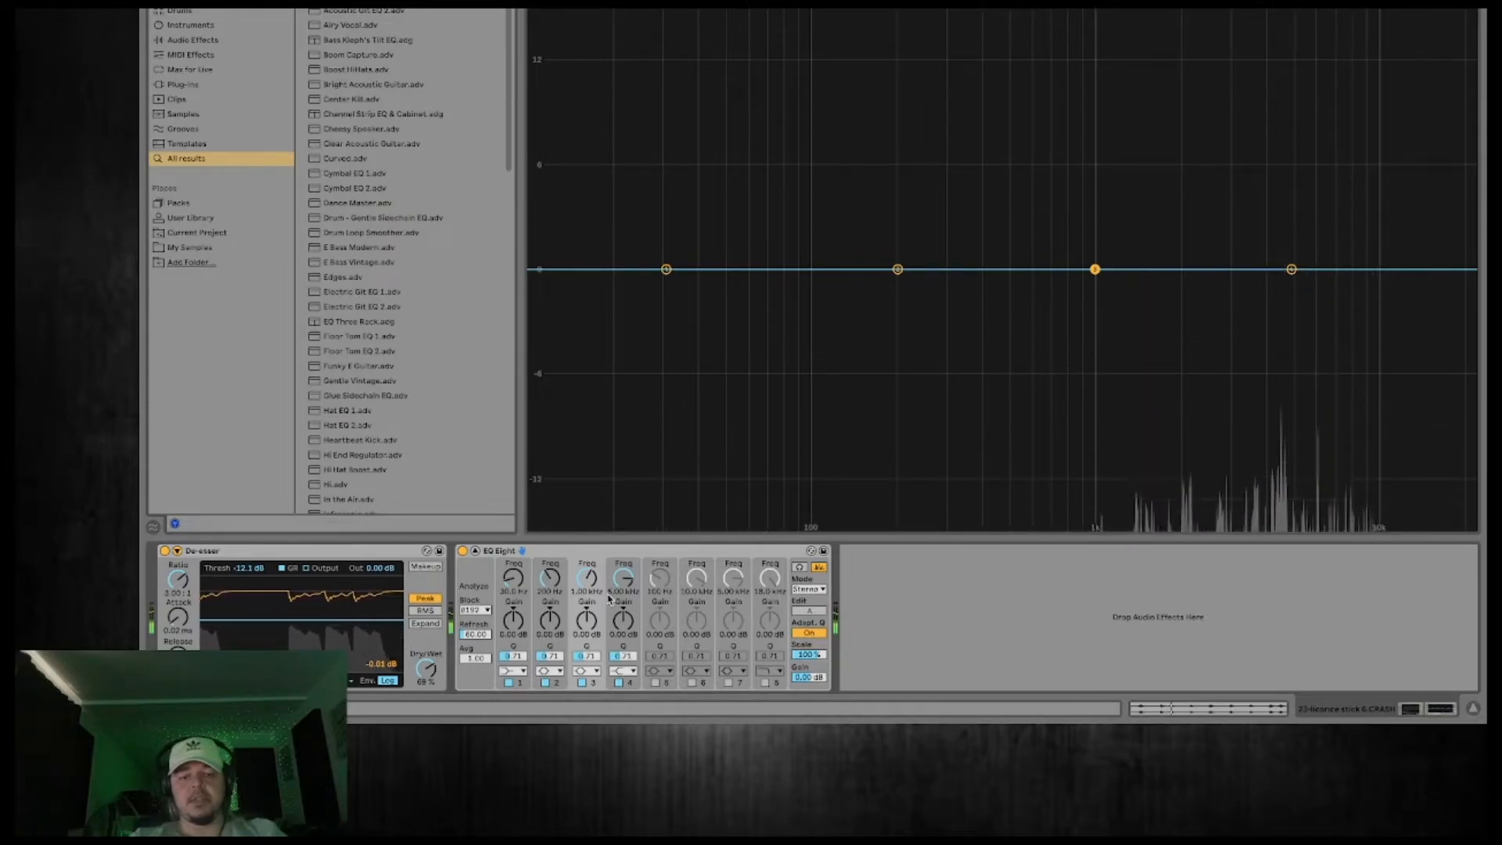
pyautogui.doubleClick(760, 422)
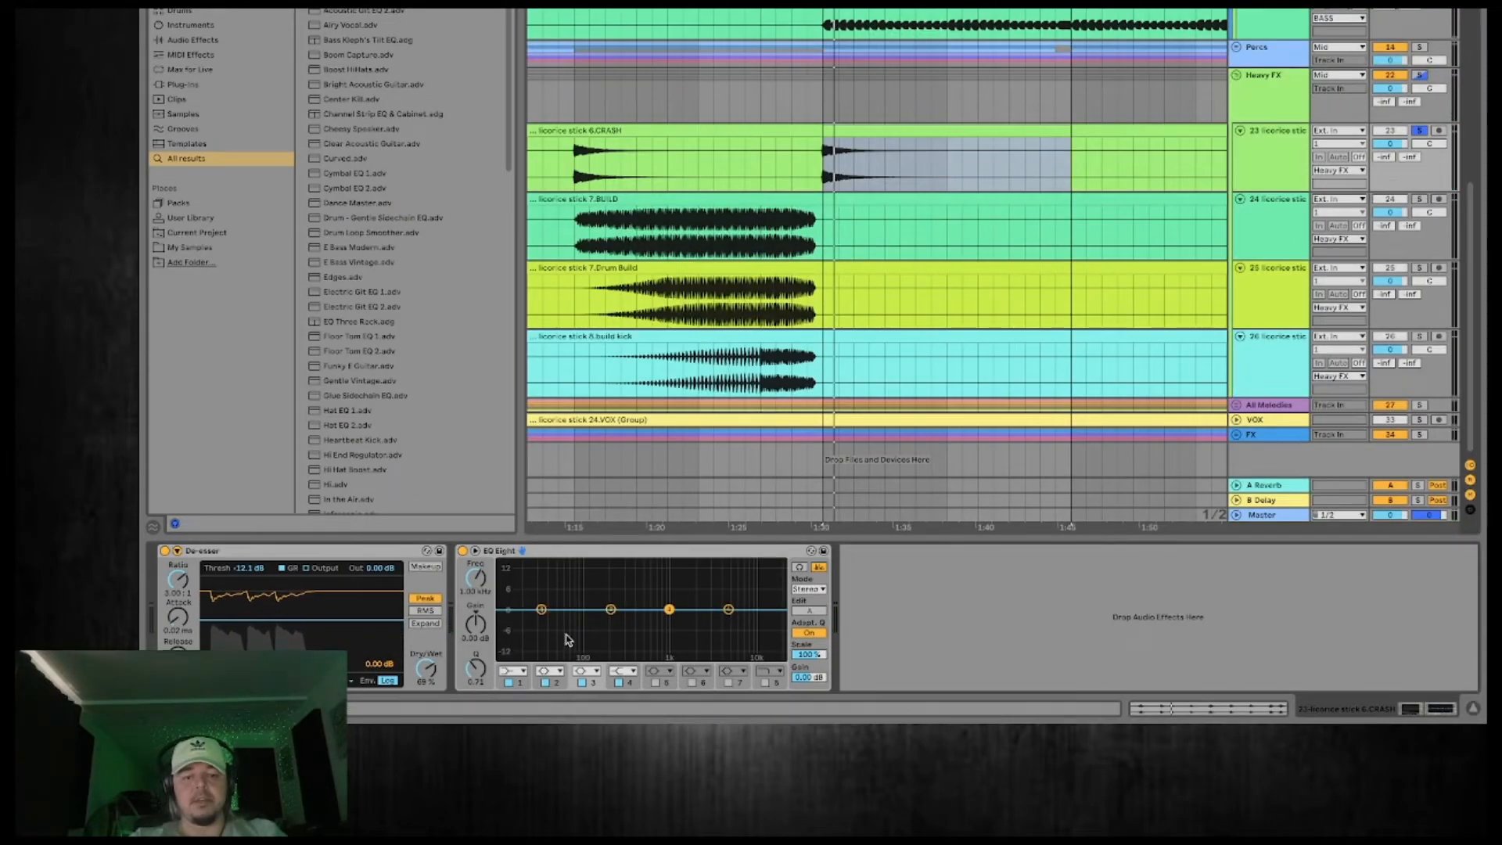
pyautogui.click(521, 671)
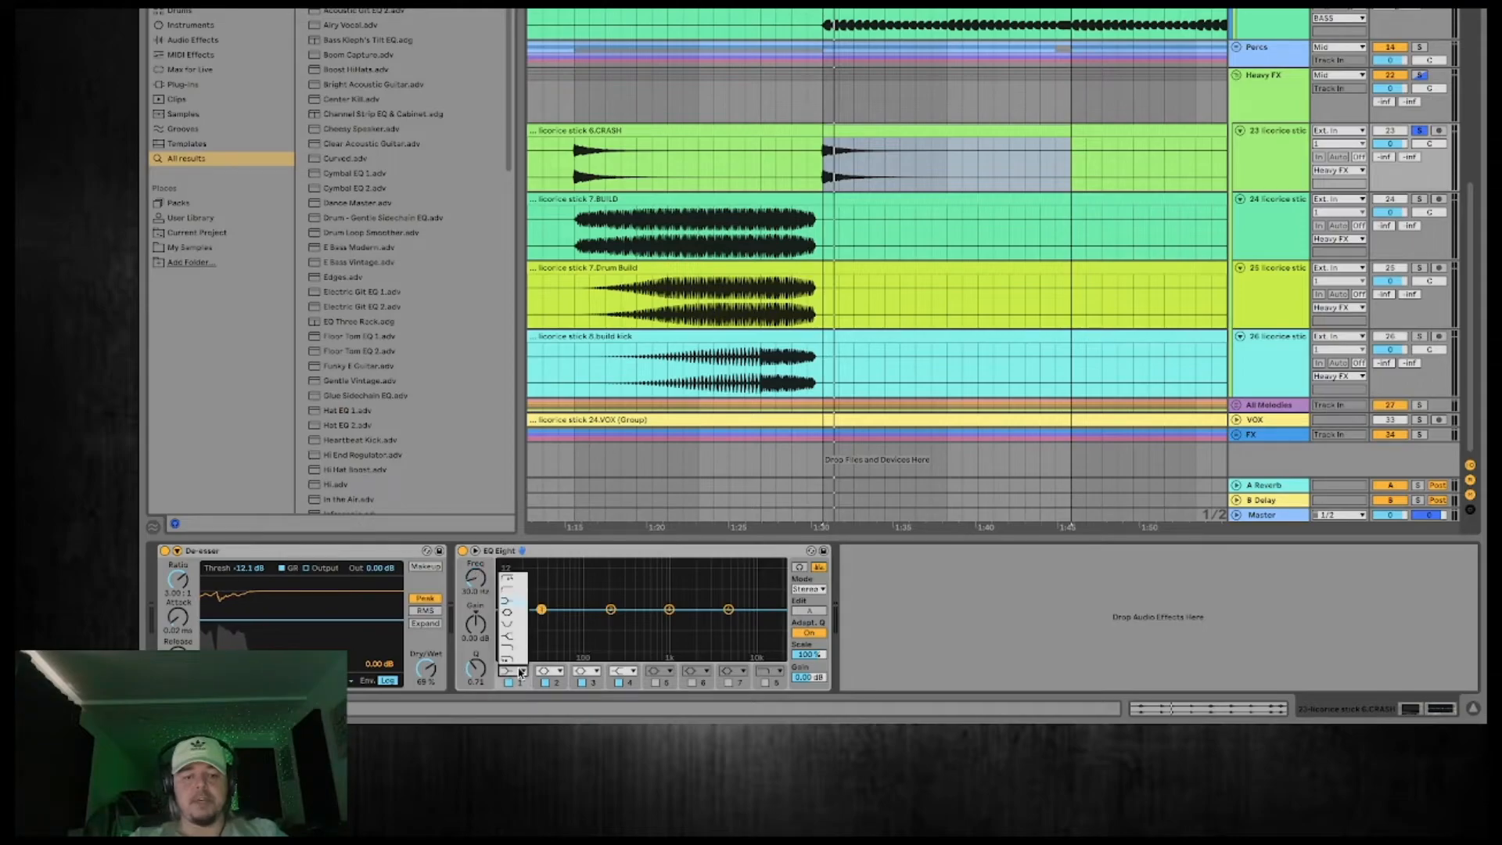
pyautogui.click(513, 583)
pyautogui.moveTo(579, 620); pyautogui.dragTo(601, 620)
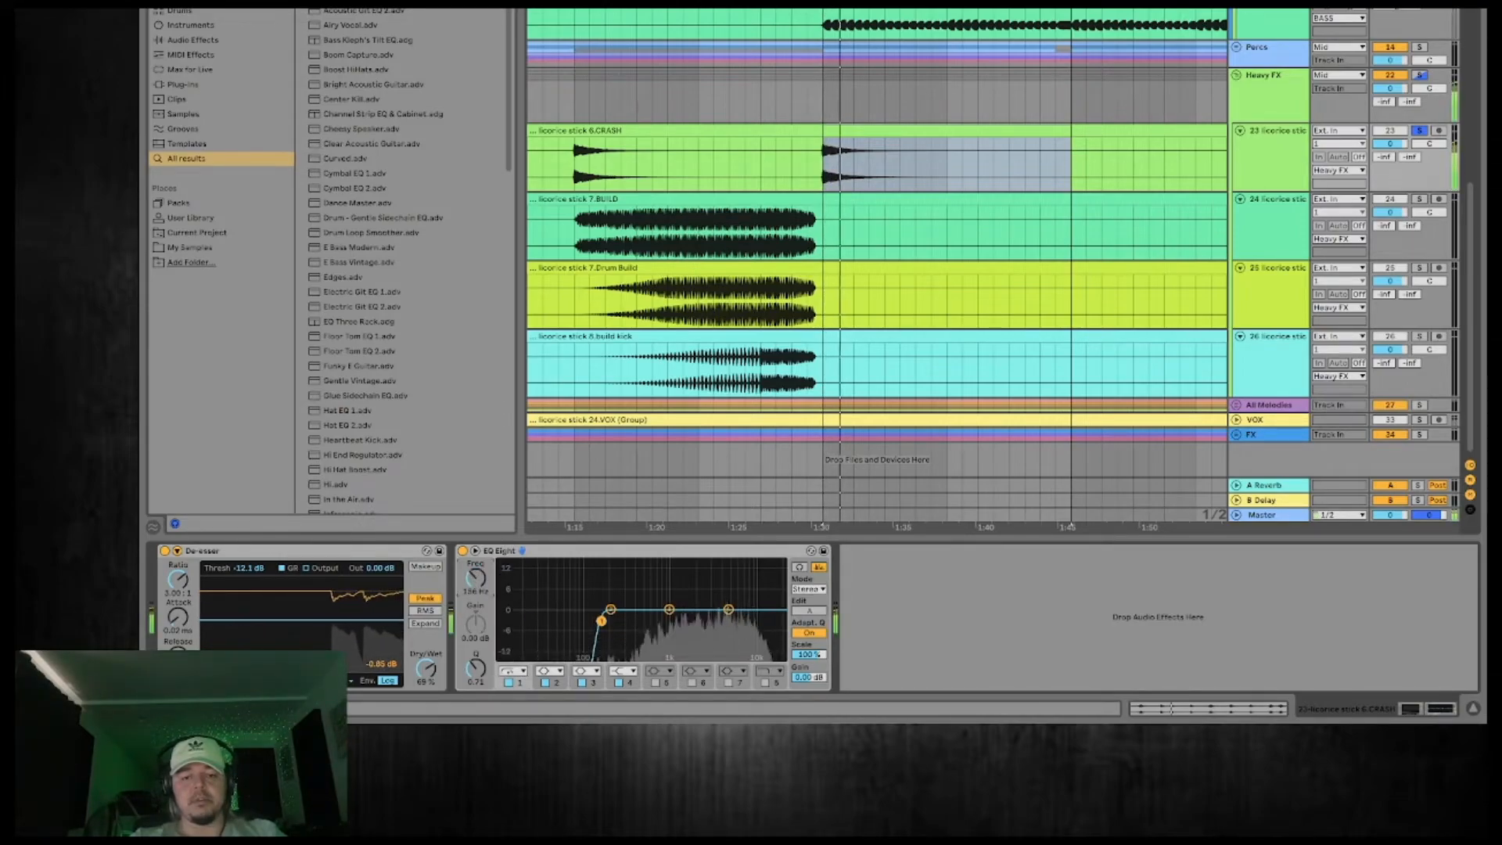
pyautogui.press('space')
pyautogui.press('space')
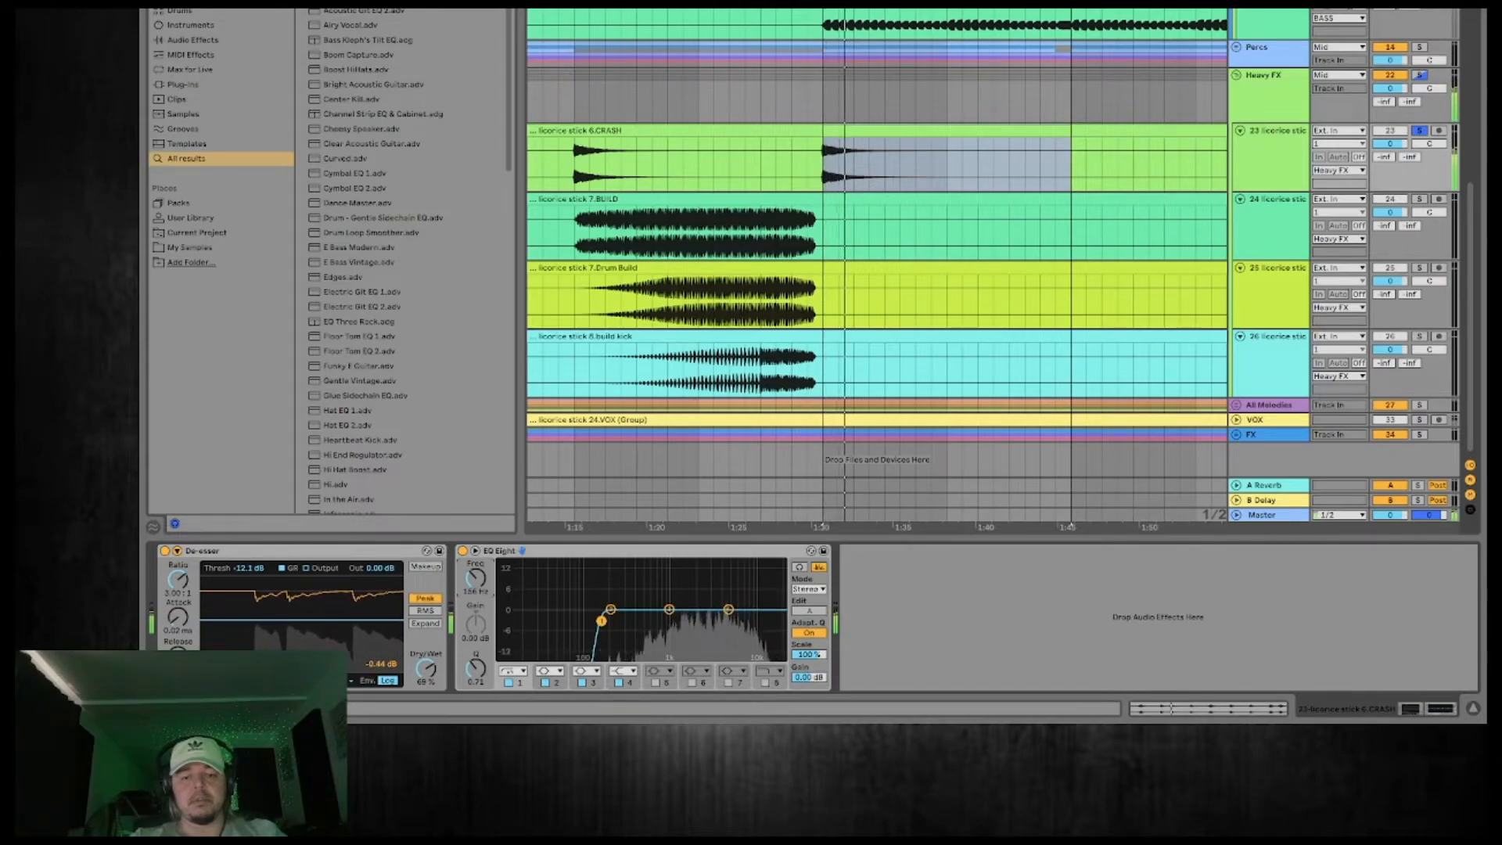
# Enable EQ Eight band 8 as a steep high cut at 14.1 kHz, then raise and soften the low cut with a Q of 0.51.
pyautogui.click(766, 684)
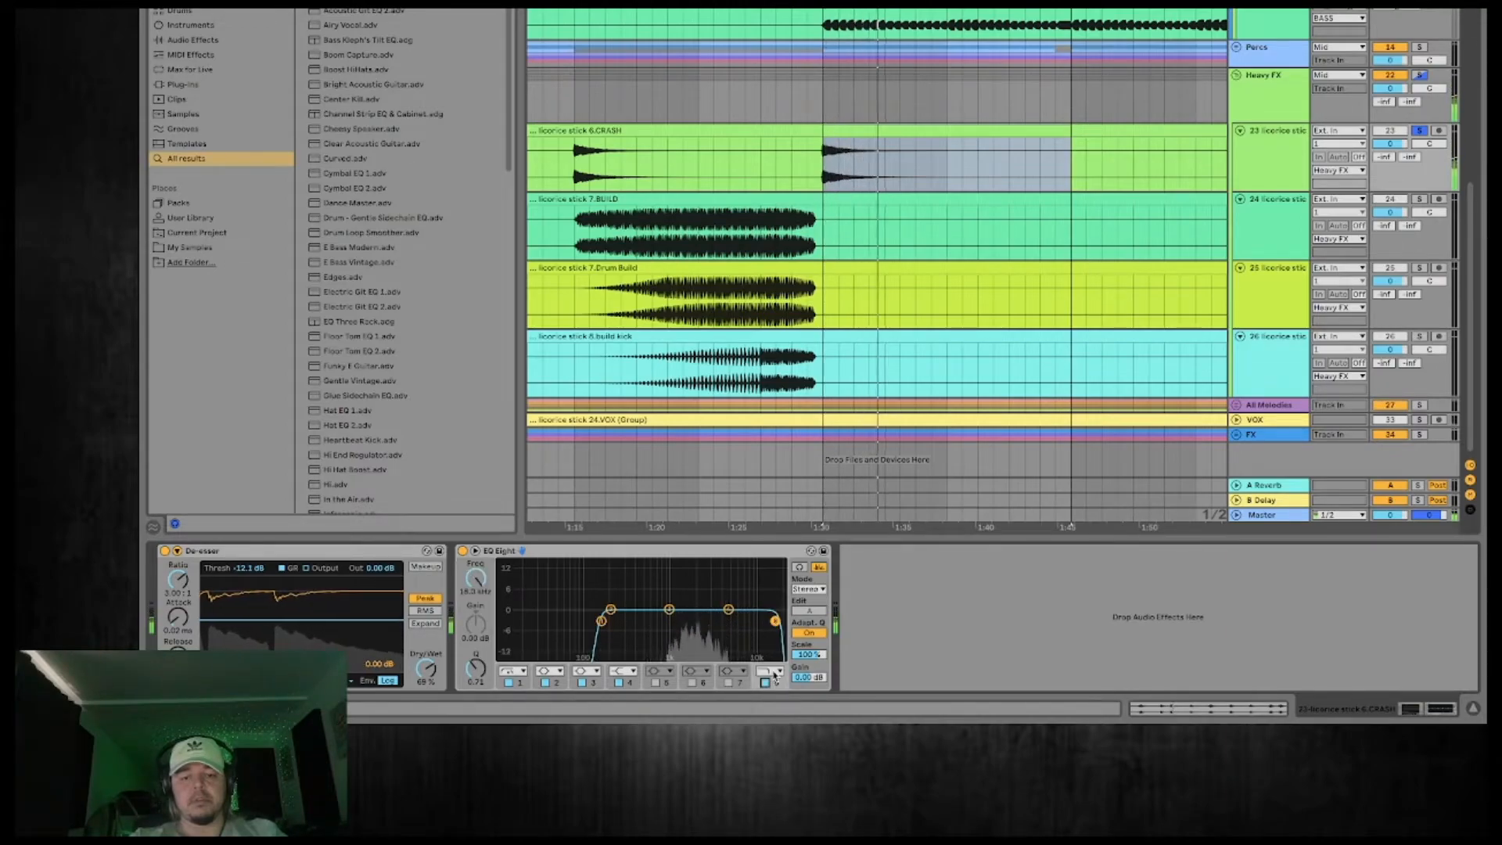
pyautogui.click(775, 673)
pyautogui.click(768, 659)
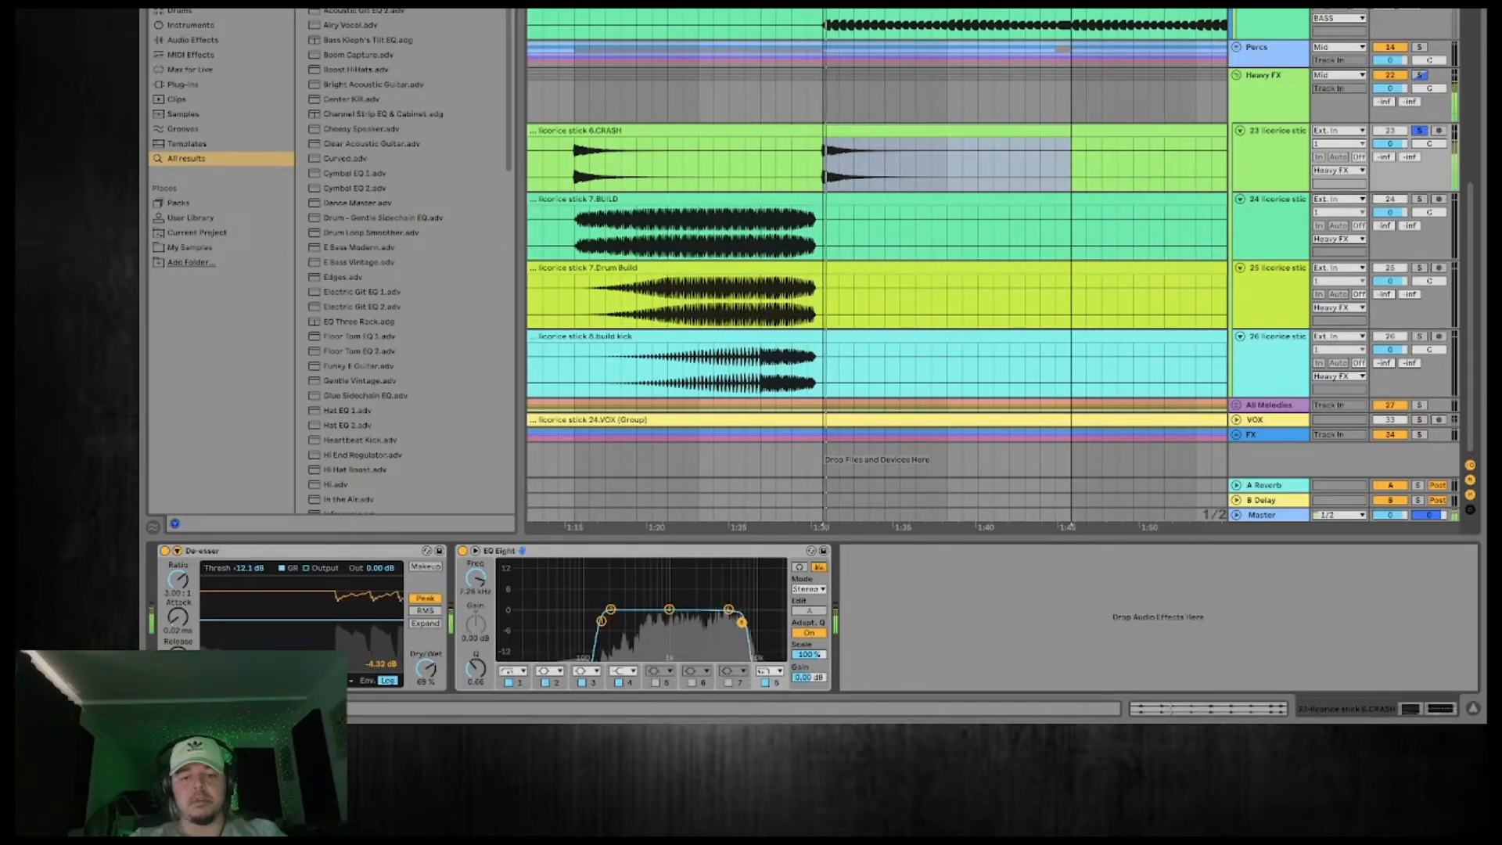
pyautogui.moveTo(752, 622); pyautogui.dragTo(772, 624)
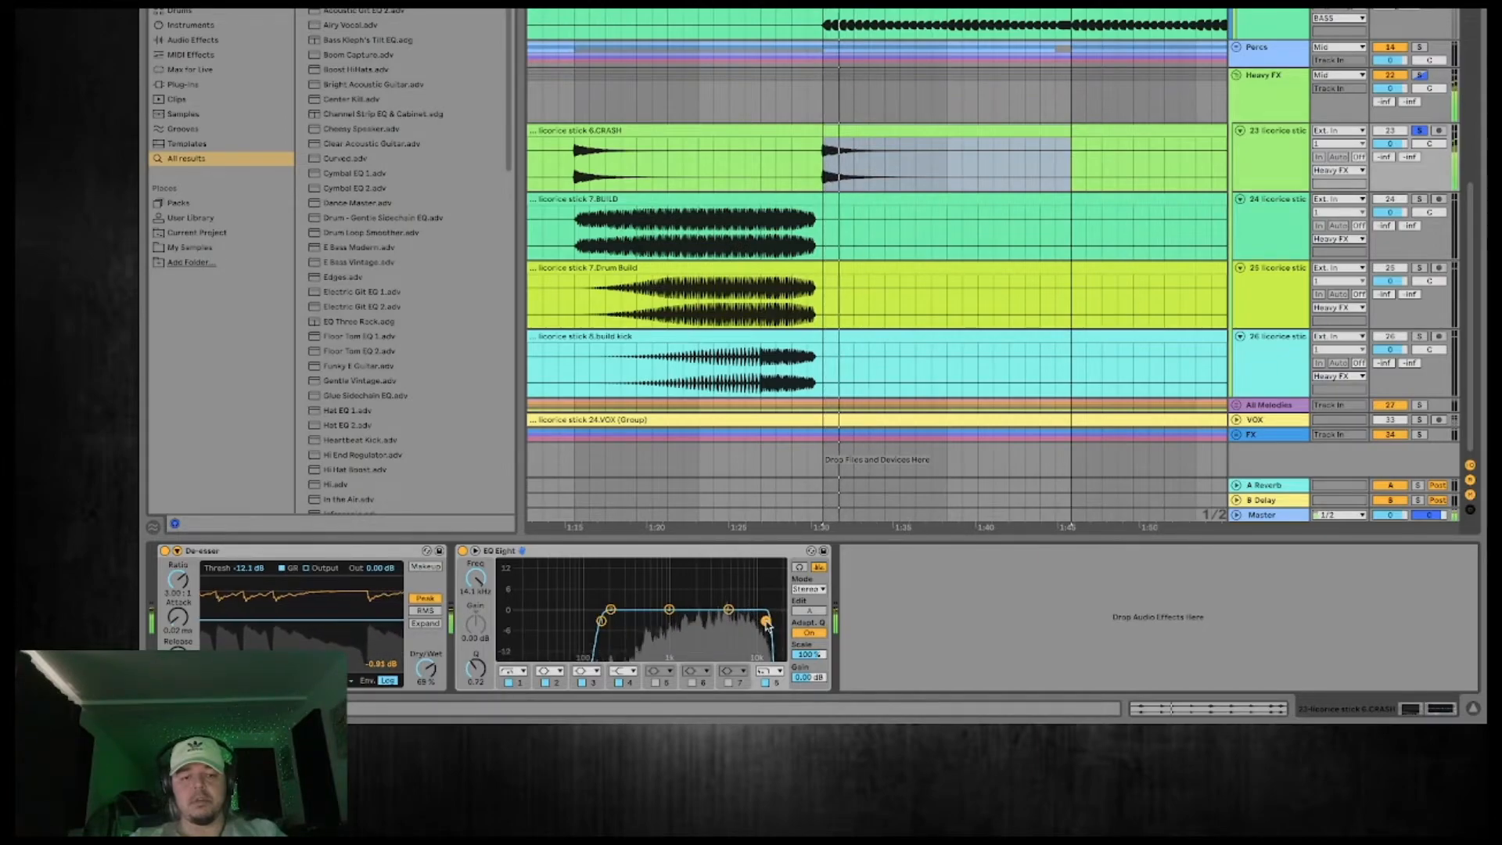
pyautogui.click(601, 621)
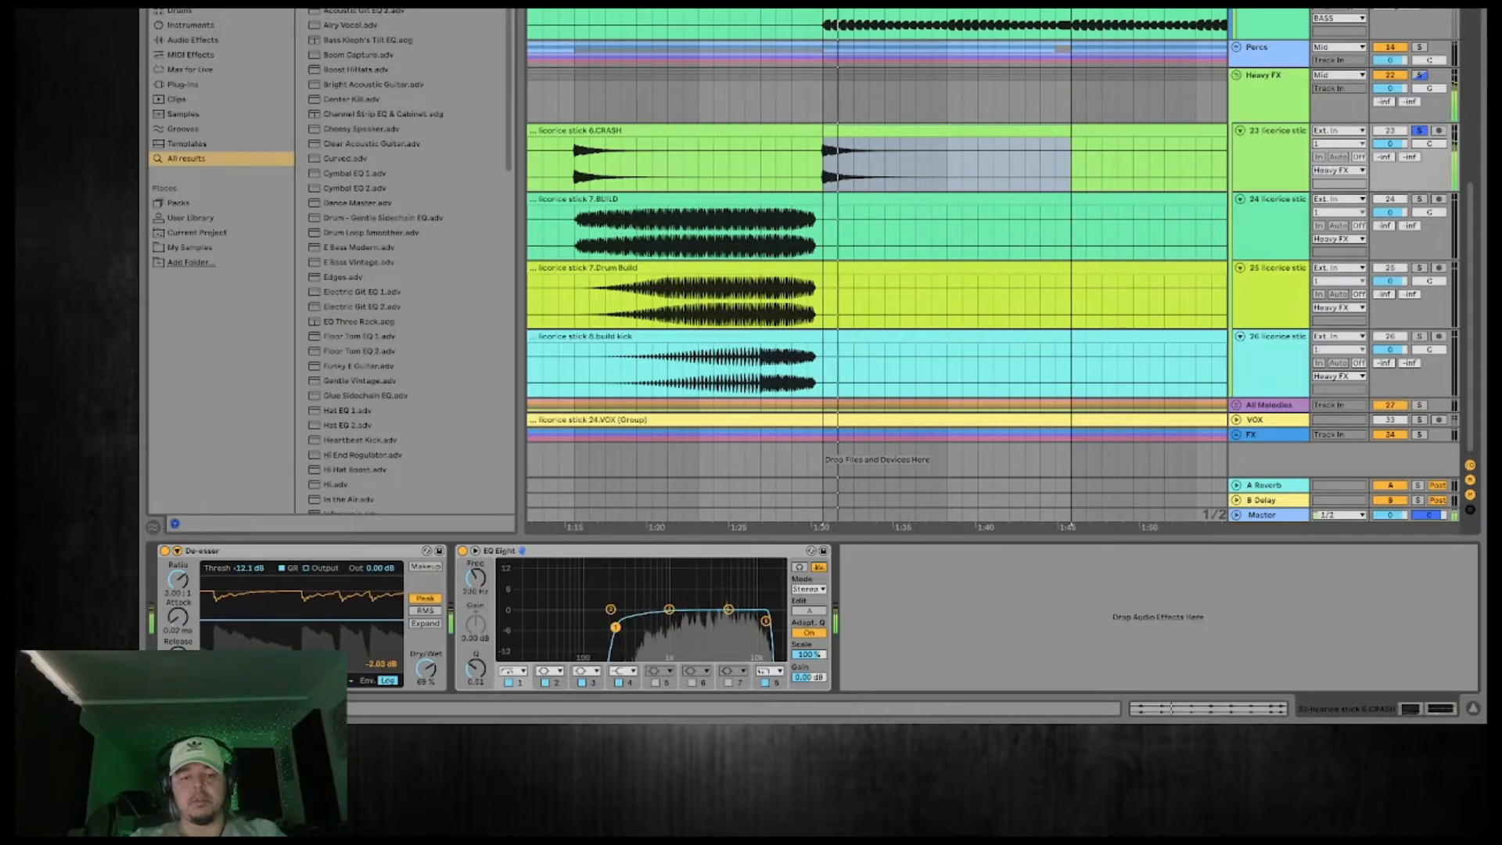
# Turn off the CRASH track's solo and select the eight-bar build section starting at the earlier crash.
pyautogui.click(1420, 131)
pyautogui.press('space')
pyautogui.click(1421, 131)
pyautogui.moveTo(975, 5)
pyautogui.mouseDown()
pyautogui.moveTo(960, 2)
pyautogui.moveTo(978, 2)
pyautogui.mouseUp()
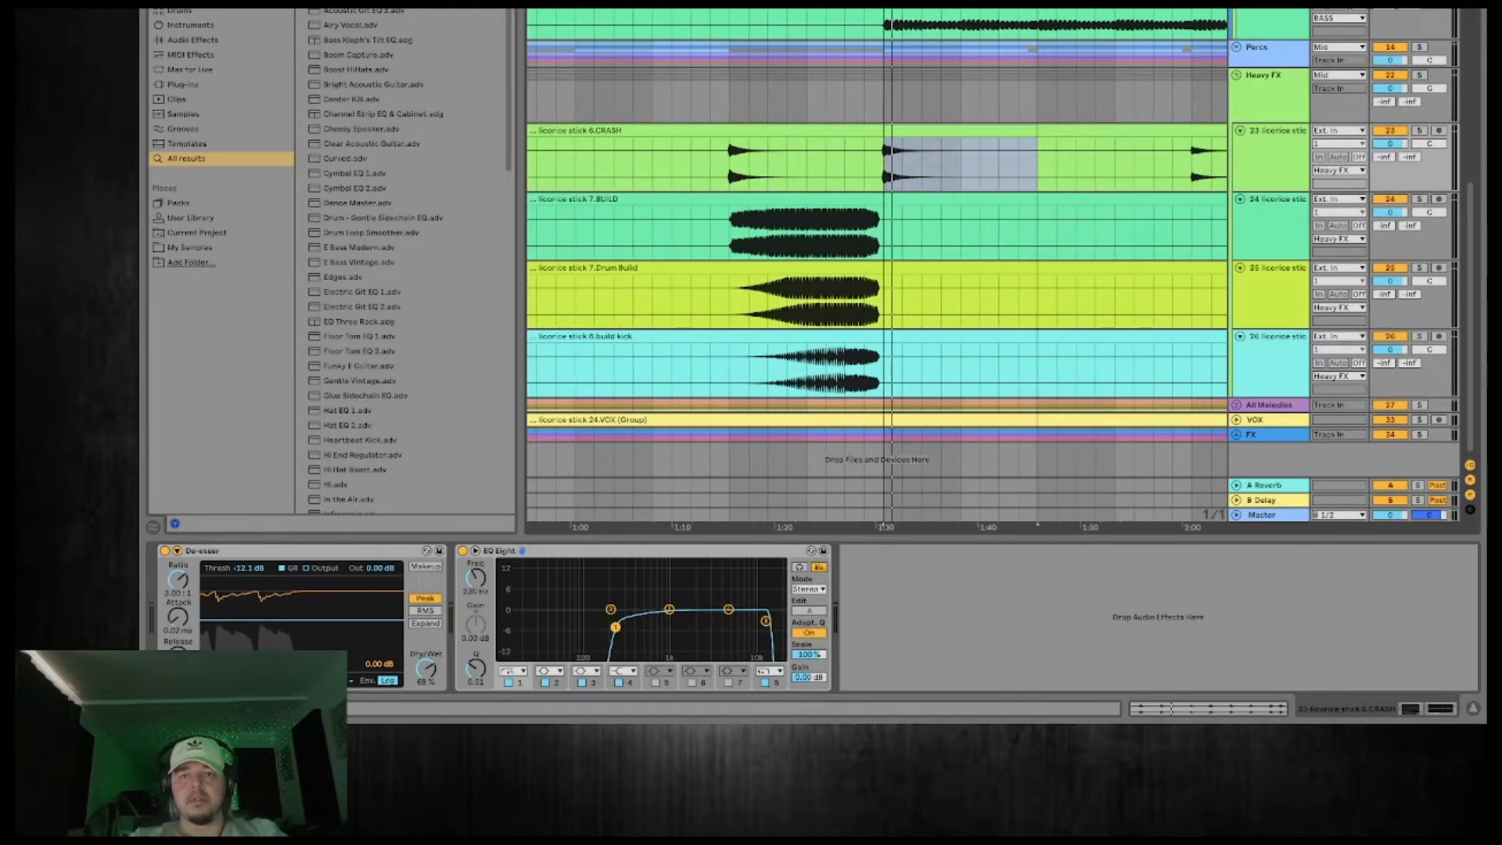
pyautogui.moveTo(884, 168); pyautogui.dragTo(729, 167)
pyautogui.press('space')
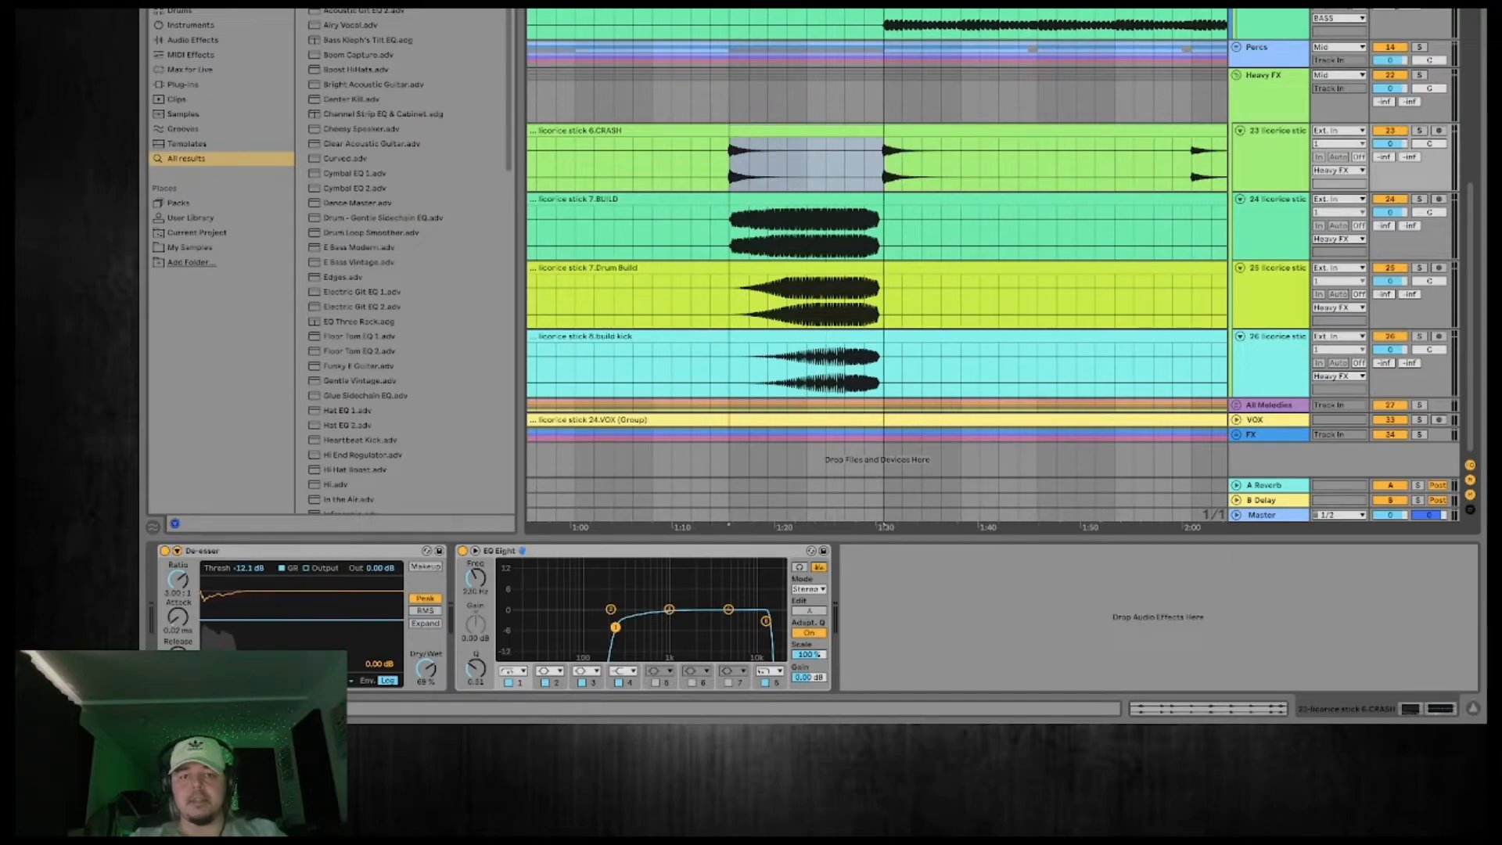
# Solo the Heavy FX group and listen to the build, playing its second half from a four-bar selection.
pyautogui.click(1420, 77)
pyautogui.press('space')
pyautogui.hscroll(-2, 981, 209)
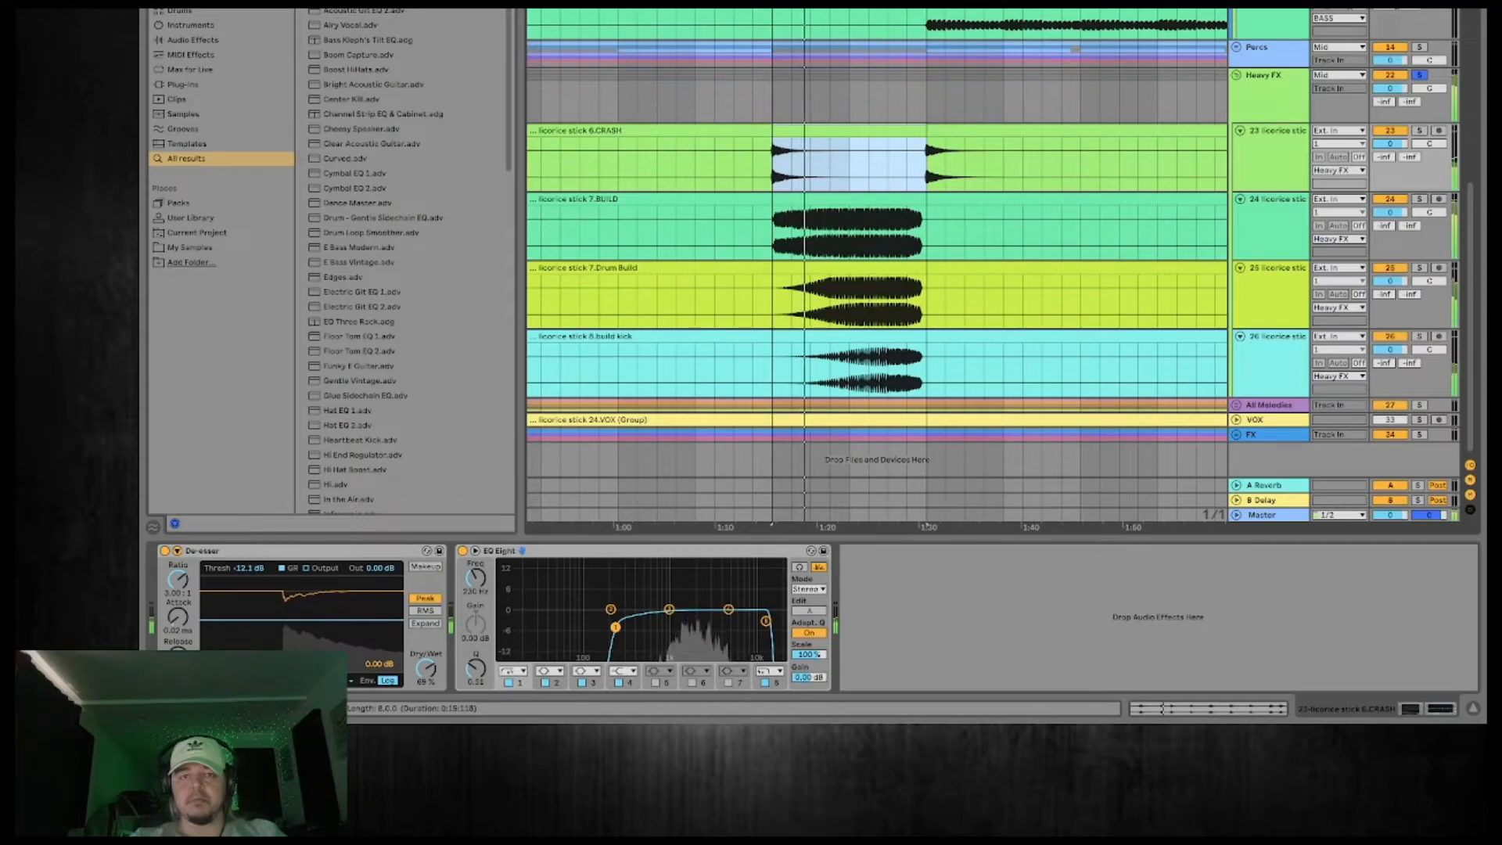
pyautogui.moveTo(773, 5); pyautogui.dragTo(851, 5)
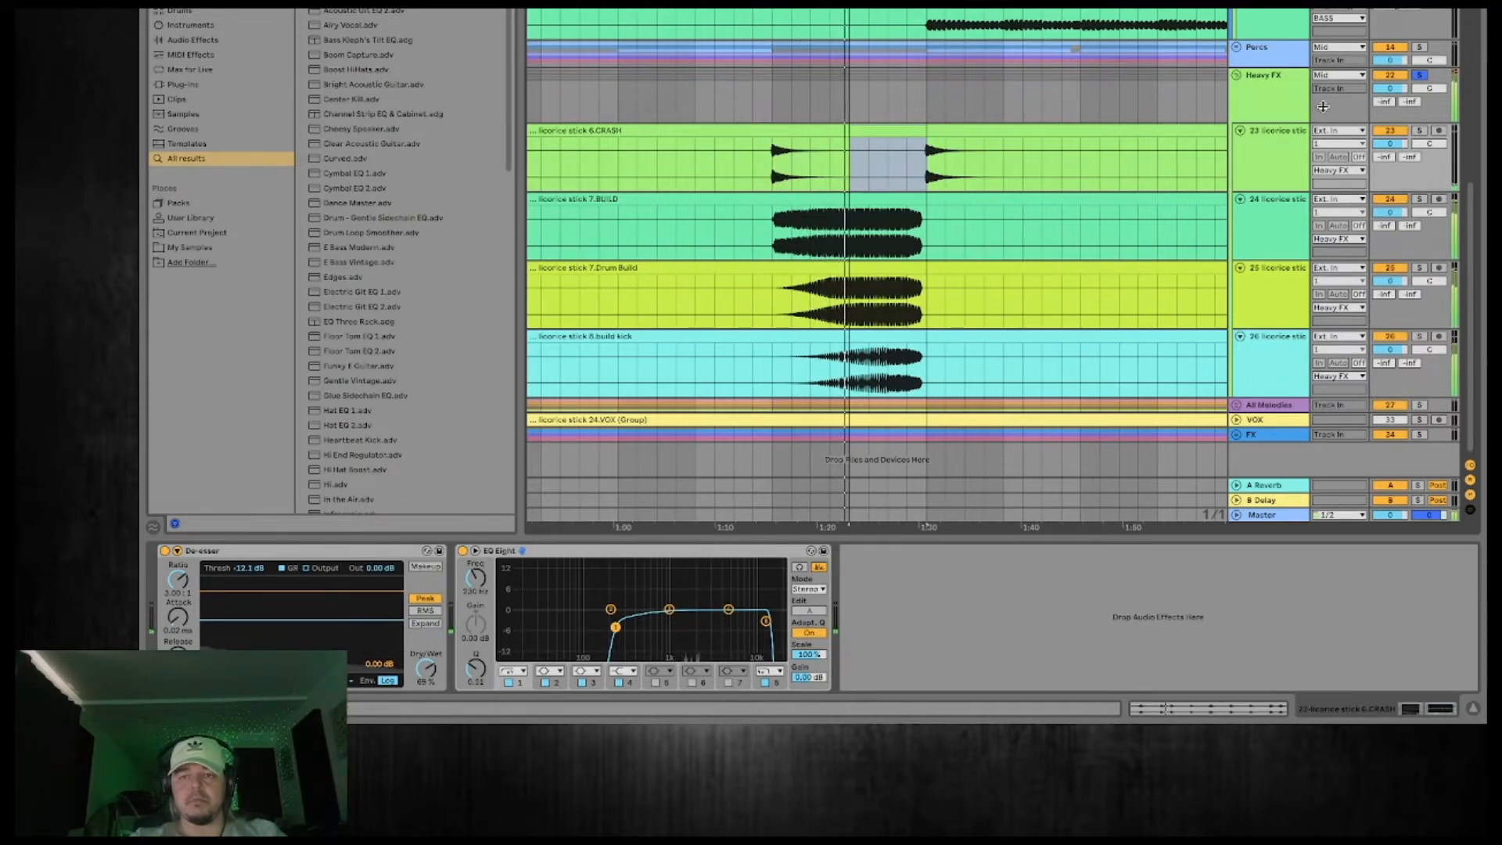
pyautogui.click(1273, 97)
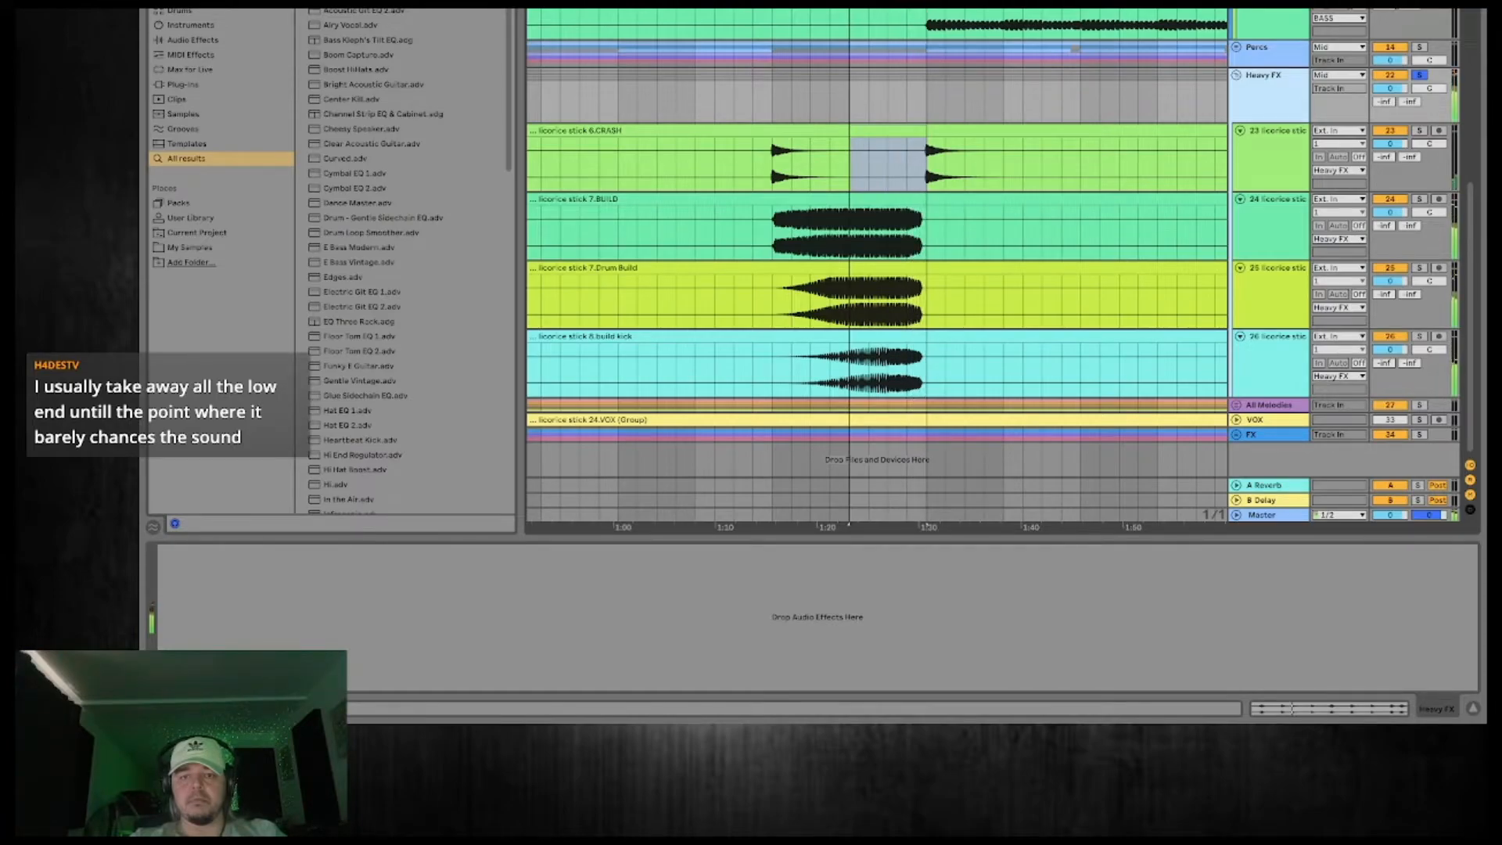
# Listen to the BUILD, Drum Build and build kick tracks individually by soloing each in turn during playback.
pyautogui.click(1419, 75)
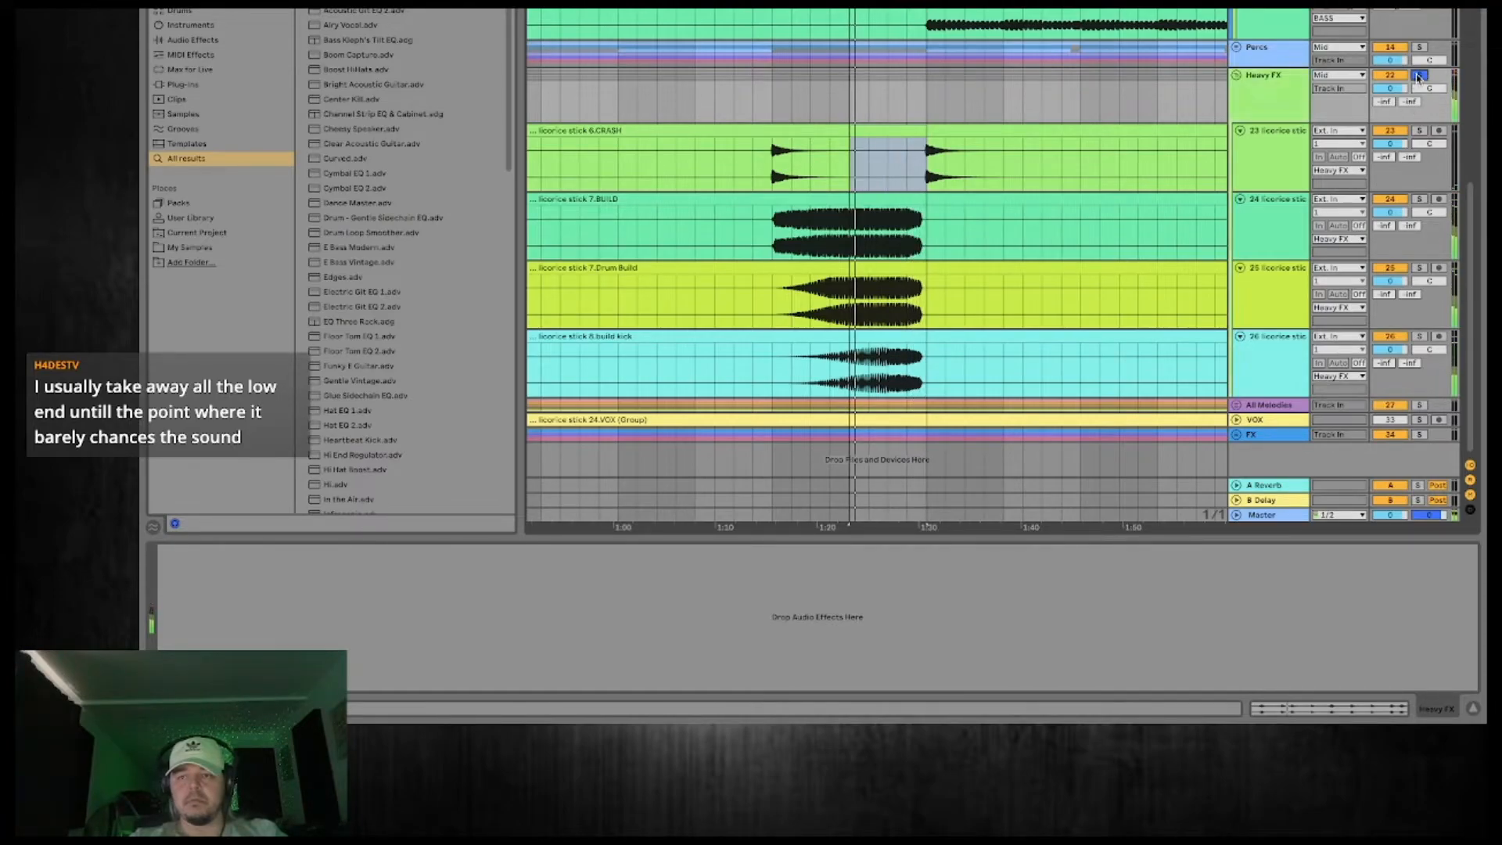
pyautogui.click(1417, 200)
pyautogui.click(1418, 200)
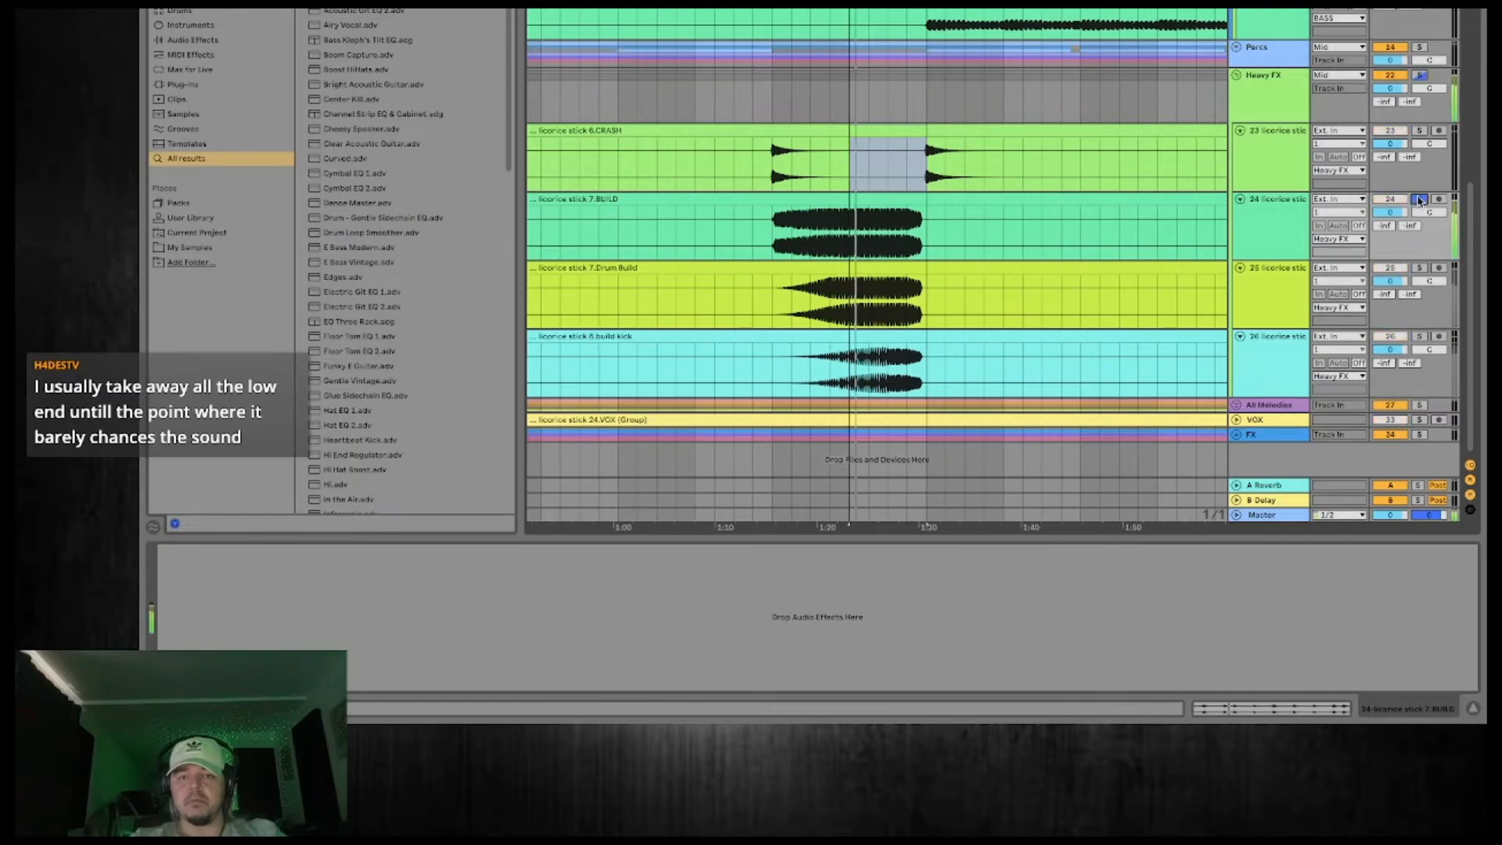
pyautogui.click(1419, 268)
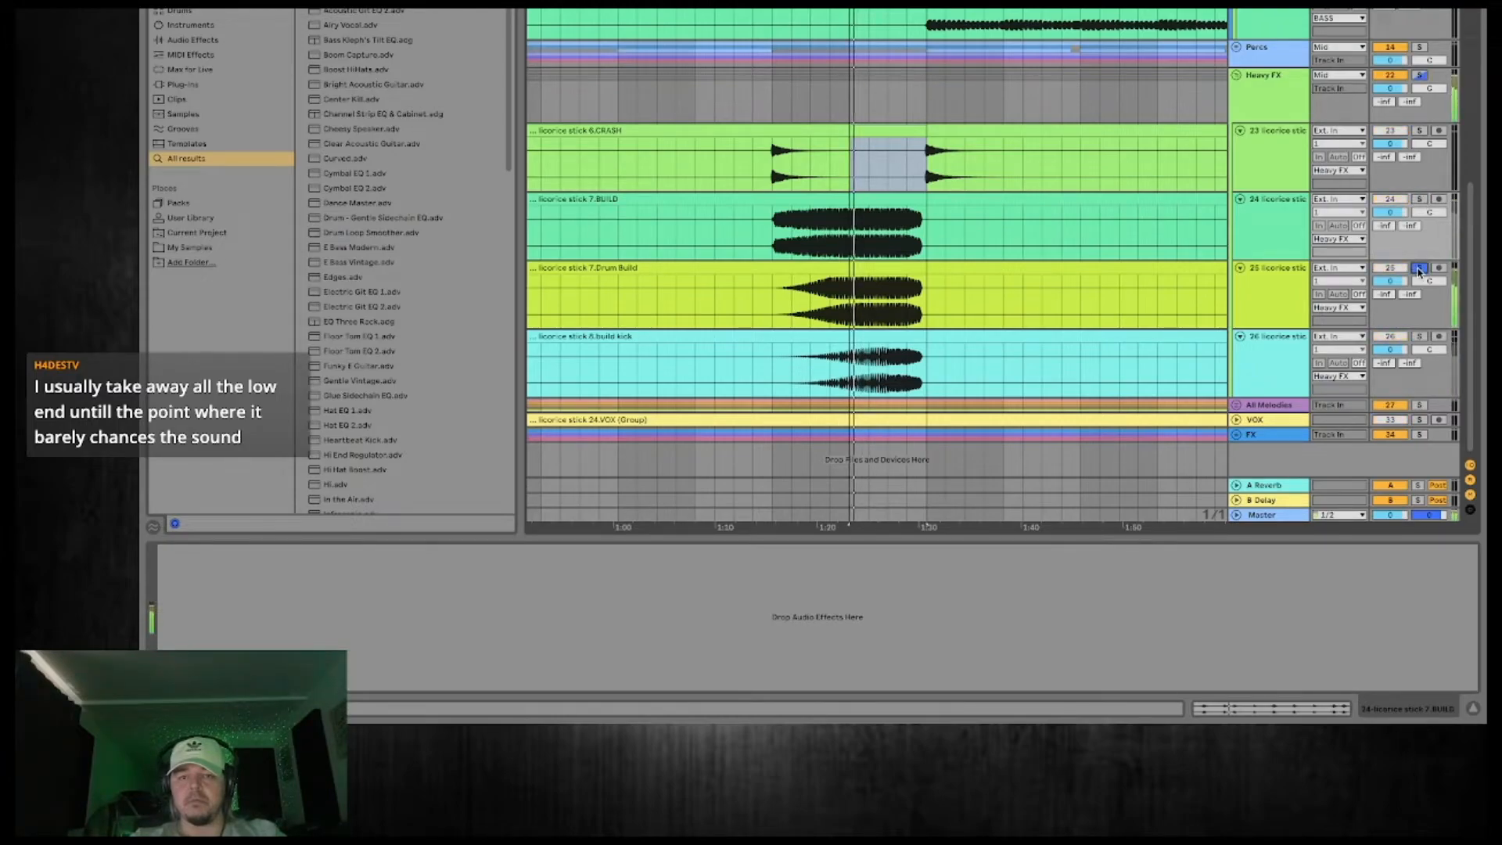
pyautogui.click(1419, 338)
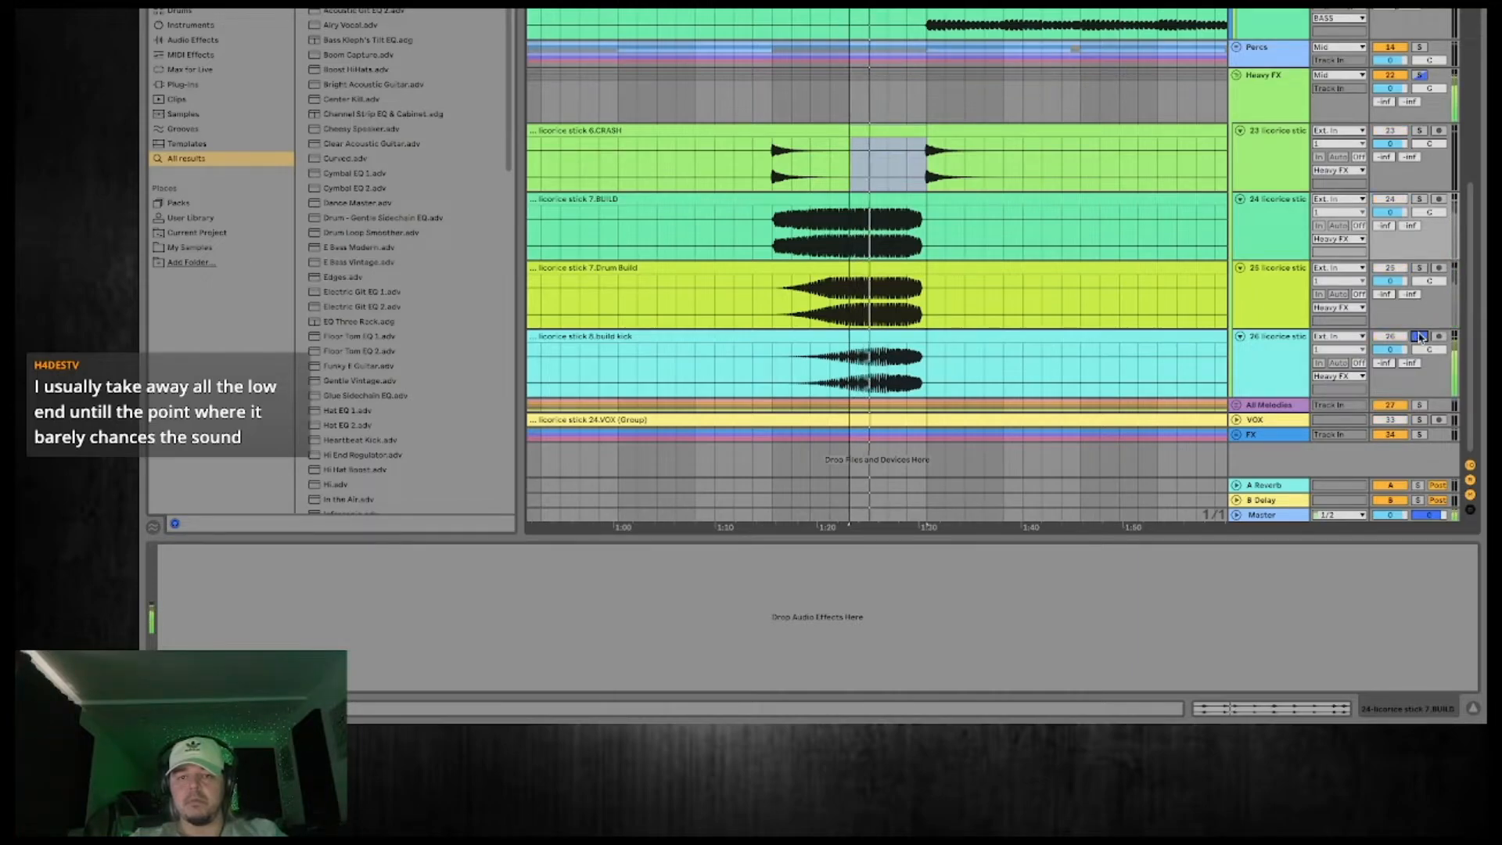
# Solo the BUILD track and load EQ Eight onto it from the browser.
pyautogui.click(1259, 360)
pyautogui.press('space')
pyautogui.click(1286, 222)
pyautogui.click(1419, 202)
pyautogui.click(1419, 202)
pyautogui.press('space')
pyautogui.press('space')
pyautogui.doubleClick(352, 3)
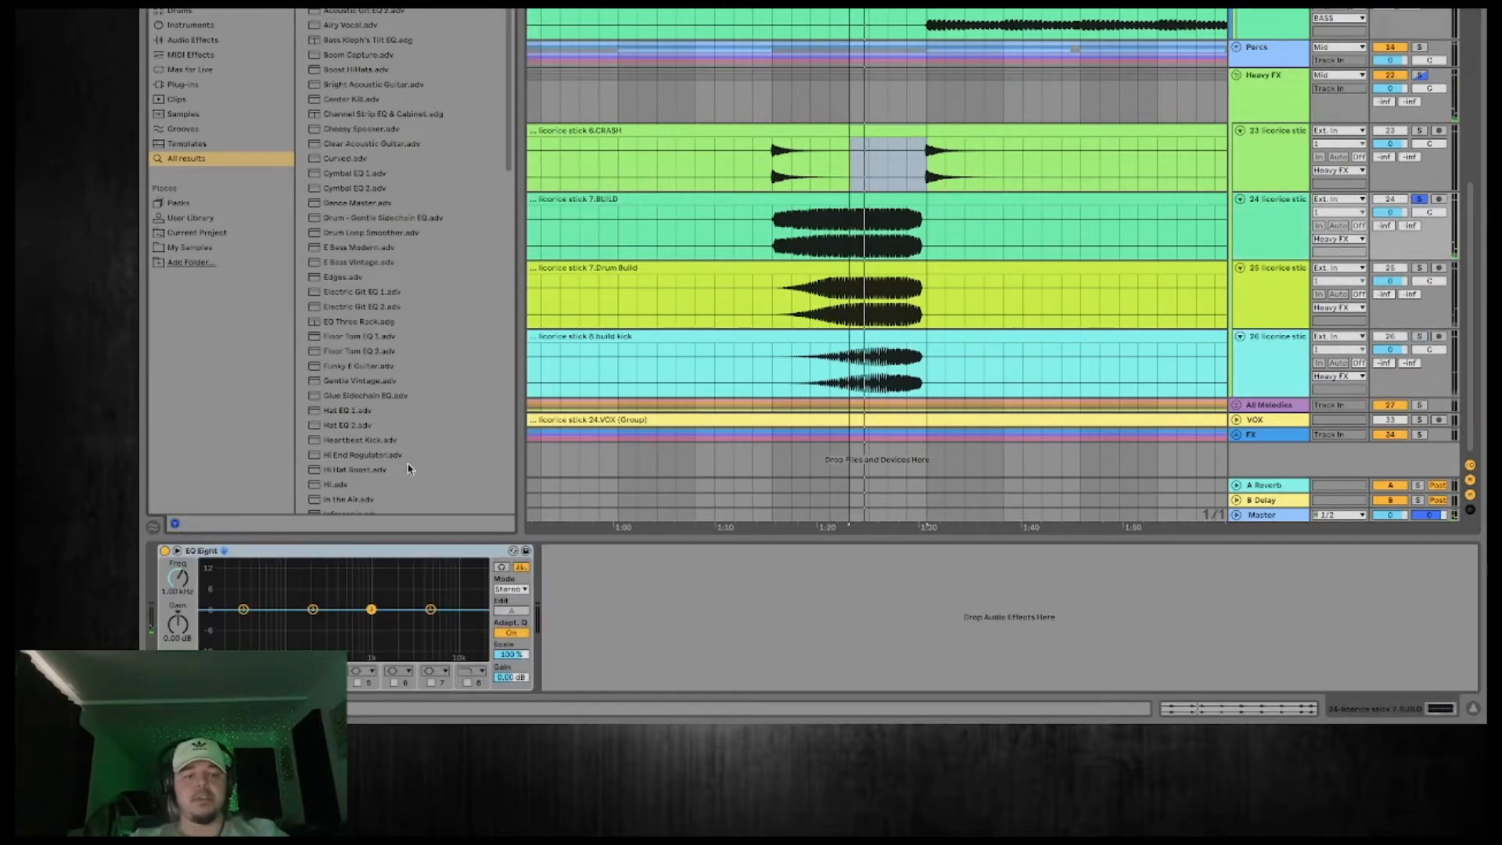
# Turn EQ Eight's band 1 on the BUILD track into a low cut and raise it to just below the build's main frequencies.
pyautogui.press('space')
pyautogui.click(217, 671)
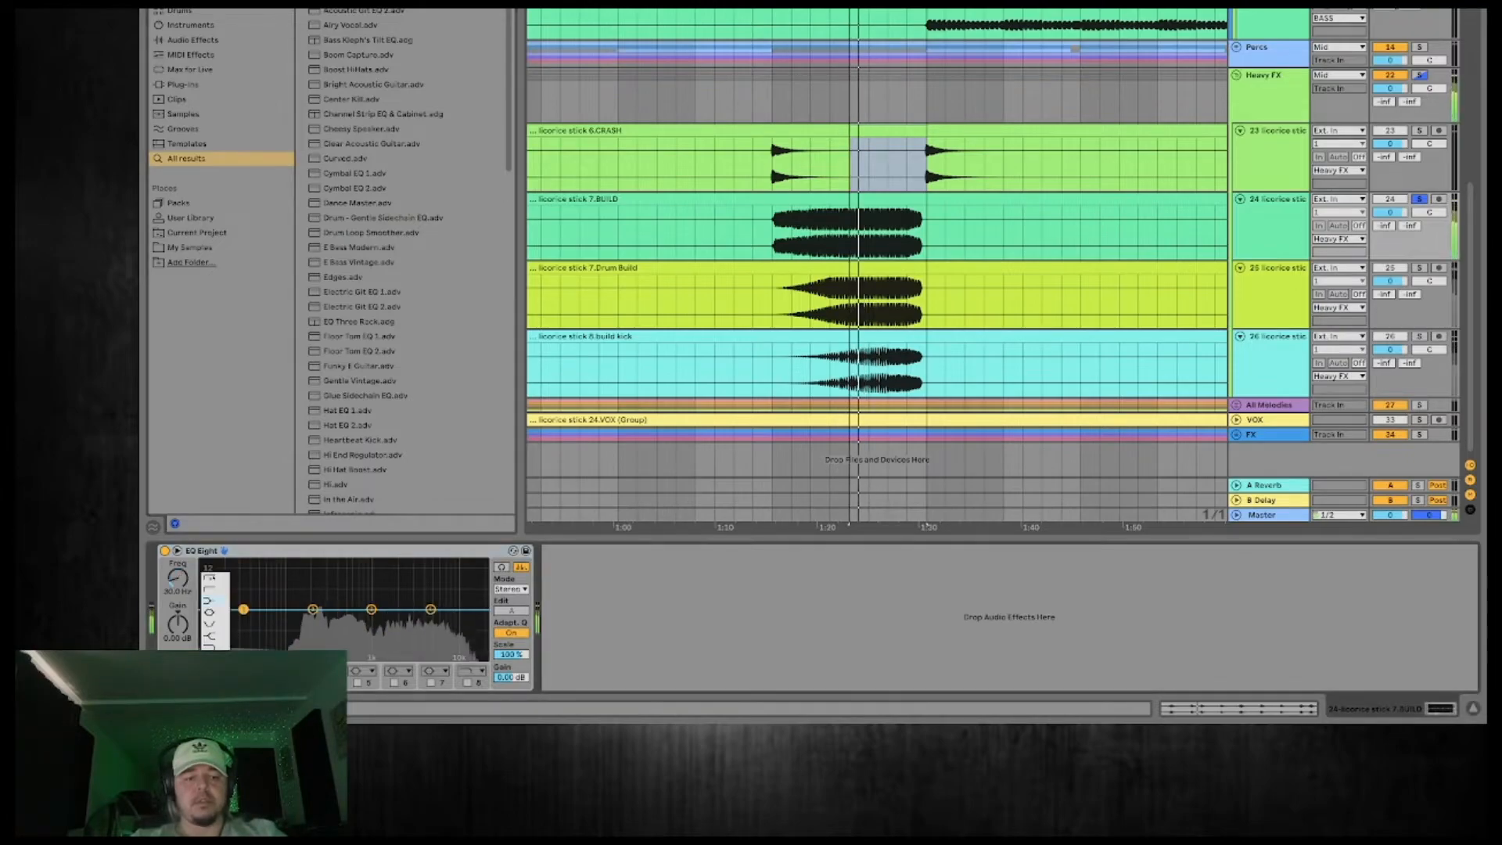
pyautogui.click(214, 585)
pyautogui.moveTo(243, 608); pyautogui.dragTo(286, 620)
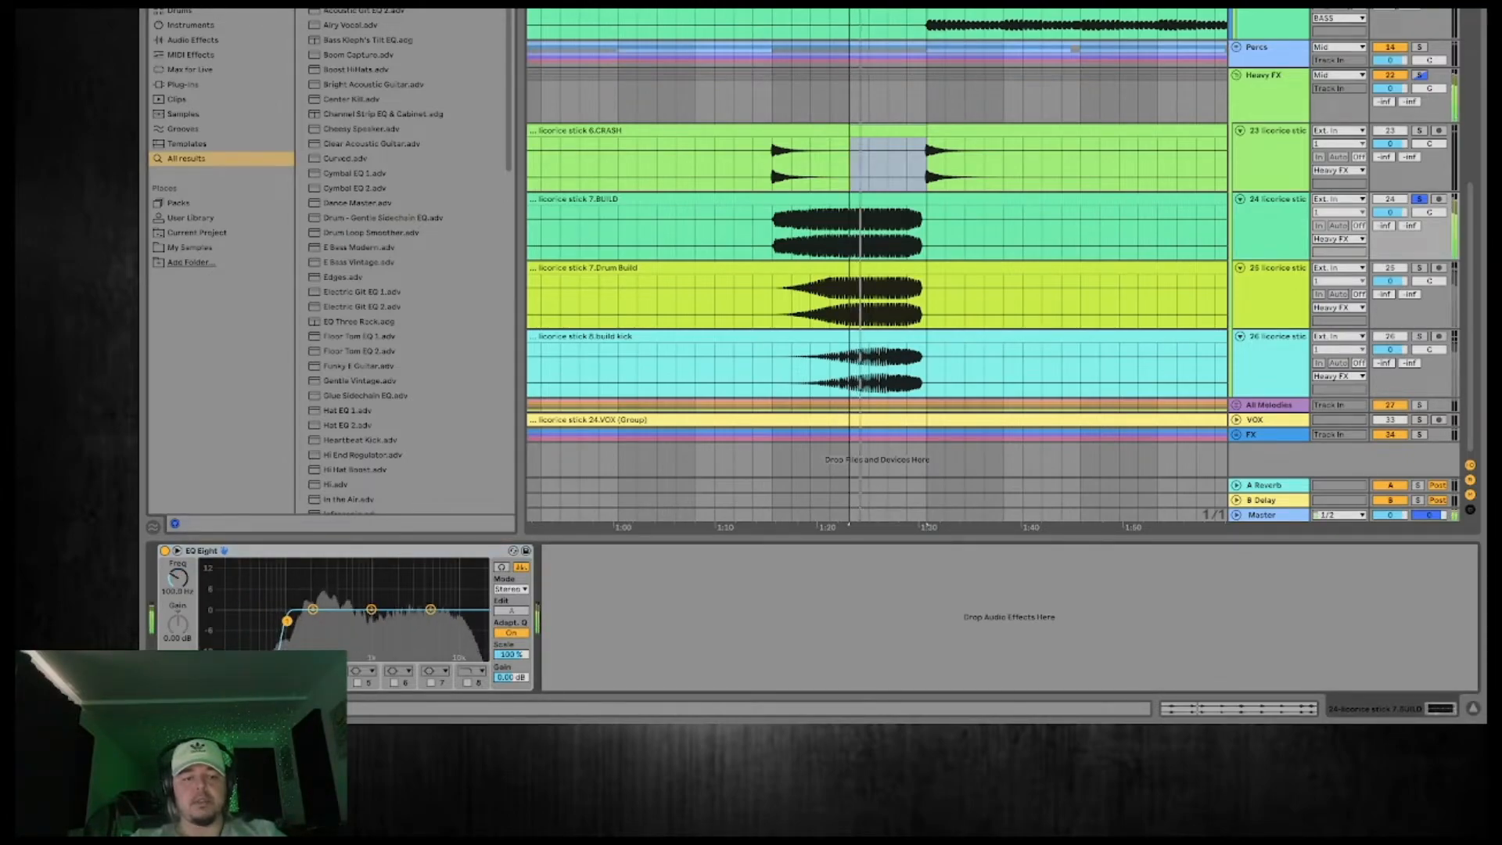
# Add the build kick and Drum Build tracks to the BUILD solo and listen to them together.
pyautogui.click(1420, 336)
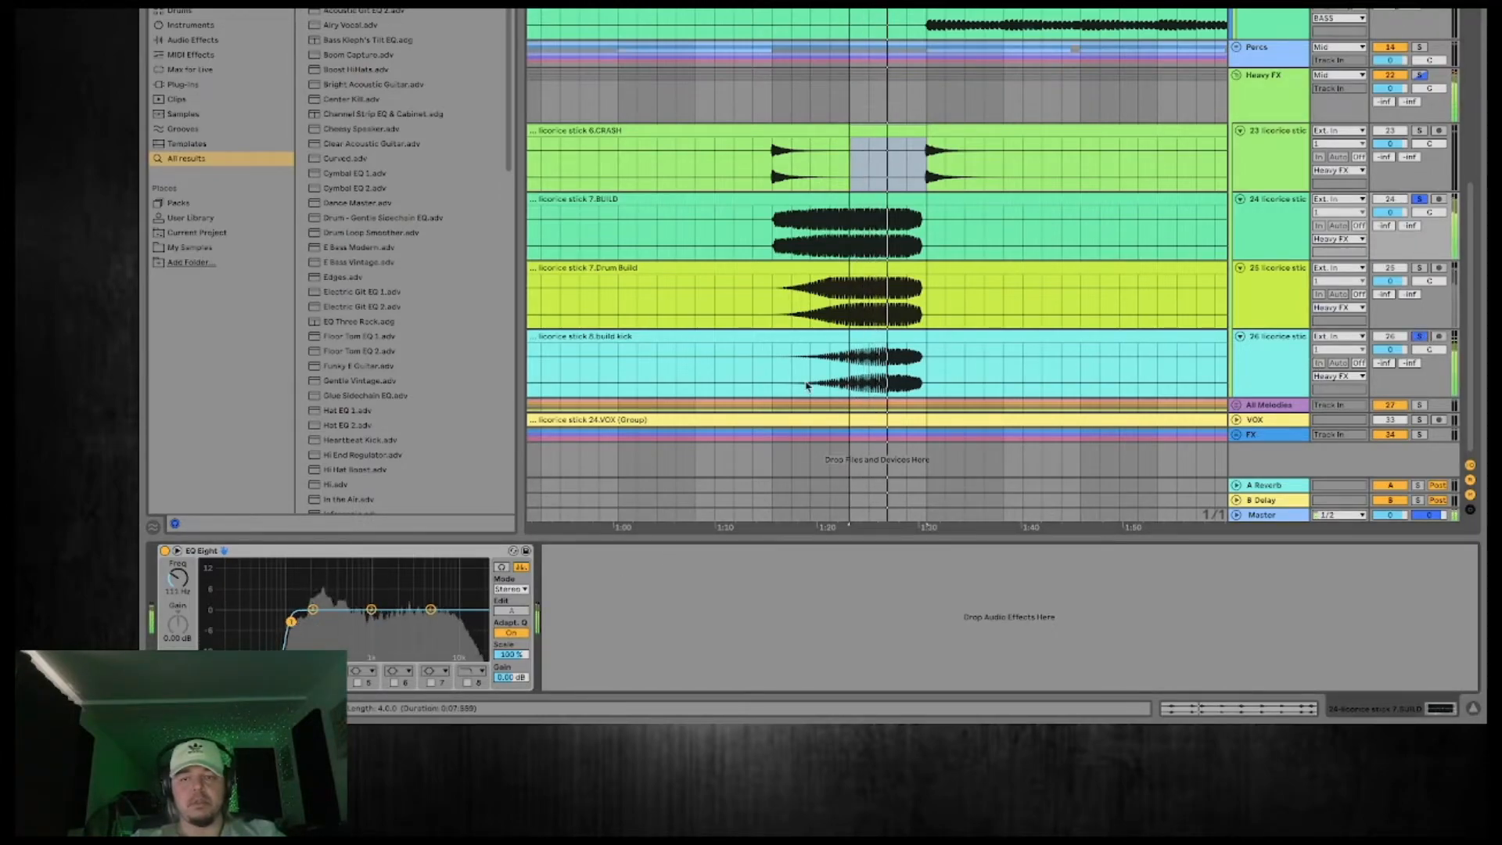
pyautogui.click(1424, 269)
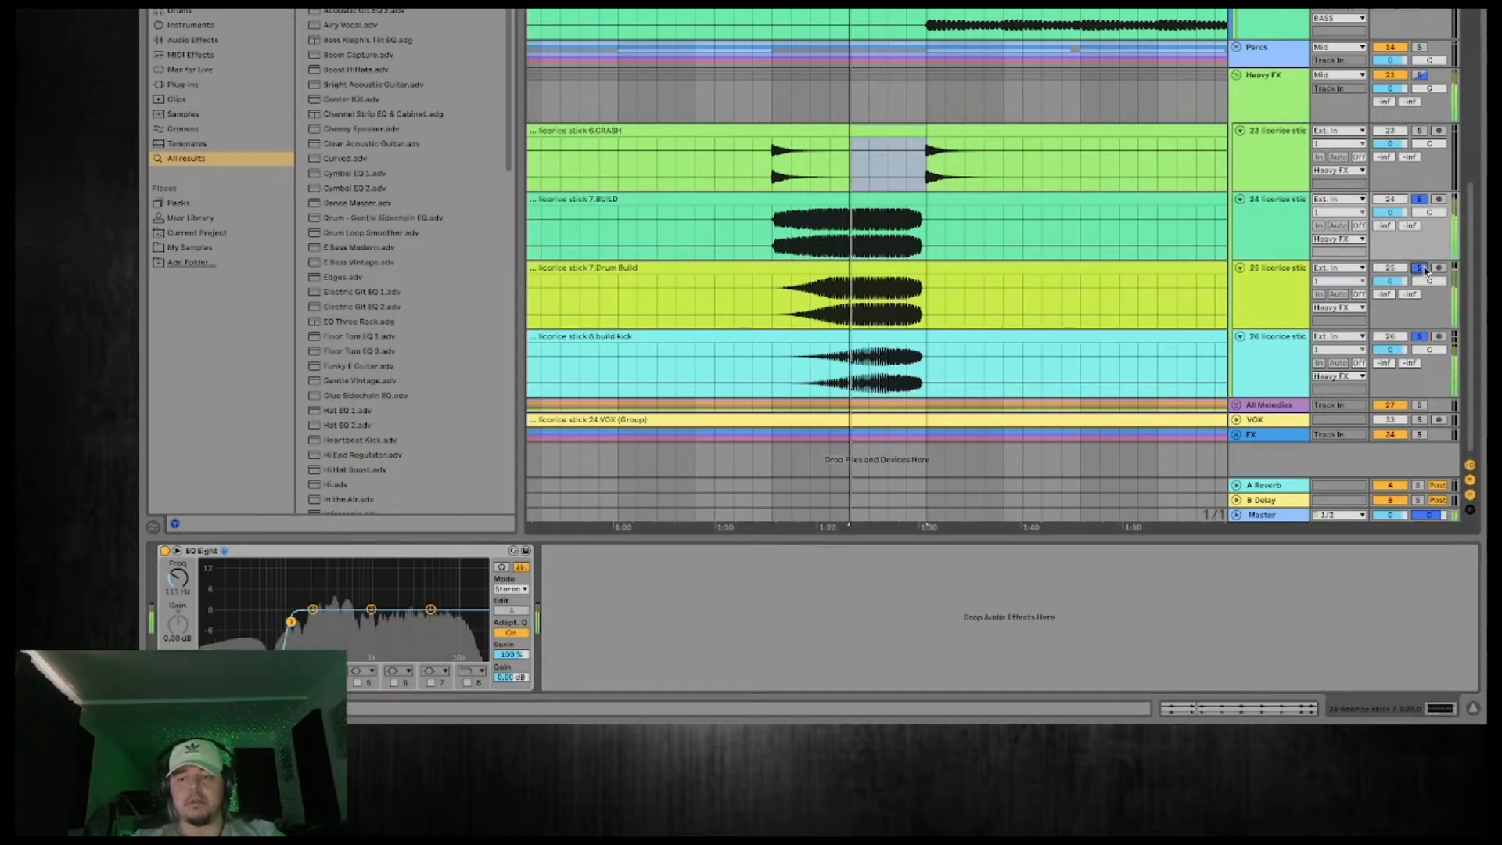
pyautogui.press('space')
pyautogui.click(1424, 269)
pyautogui.click(1423, 269)
pyautogui.press('space')
# Compare the build with the BUILD and Drum Build solos toggled, then return the solo to the whole Heavy FX group.
pyautogui.click(1419, 201)
pyautogui.press('space')
pyautogui.click(1419, 200)
pyautogui.click(1421, 268)
pyautogui.press('space')
pyautogui.click(1421, 269)
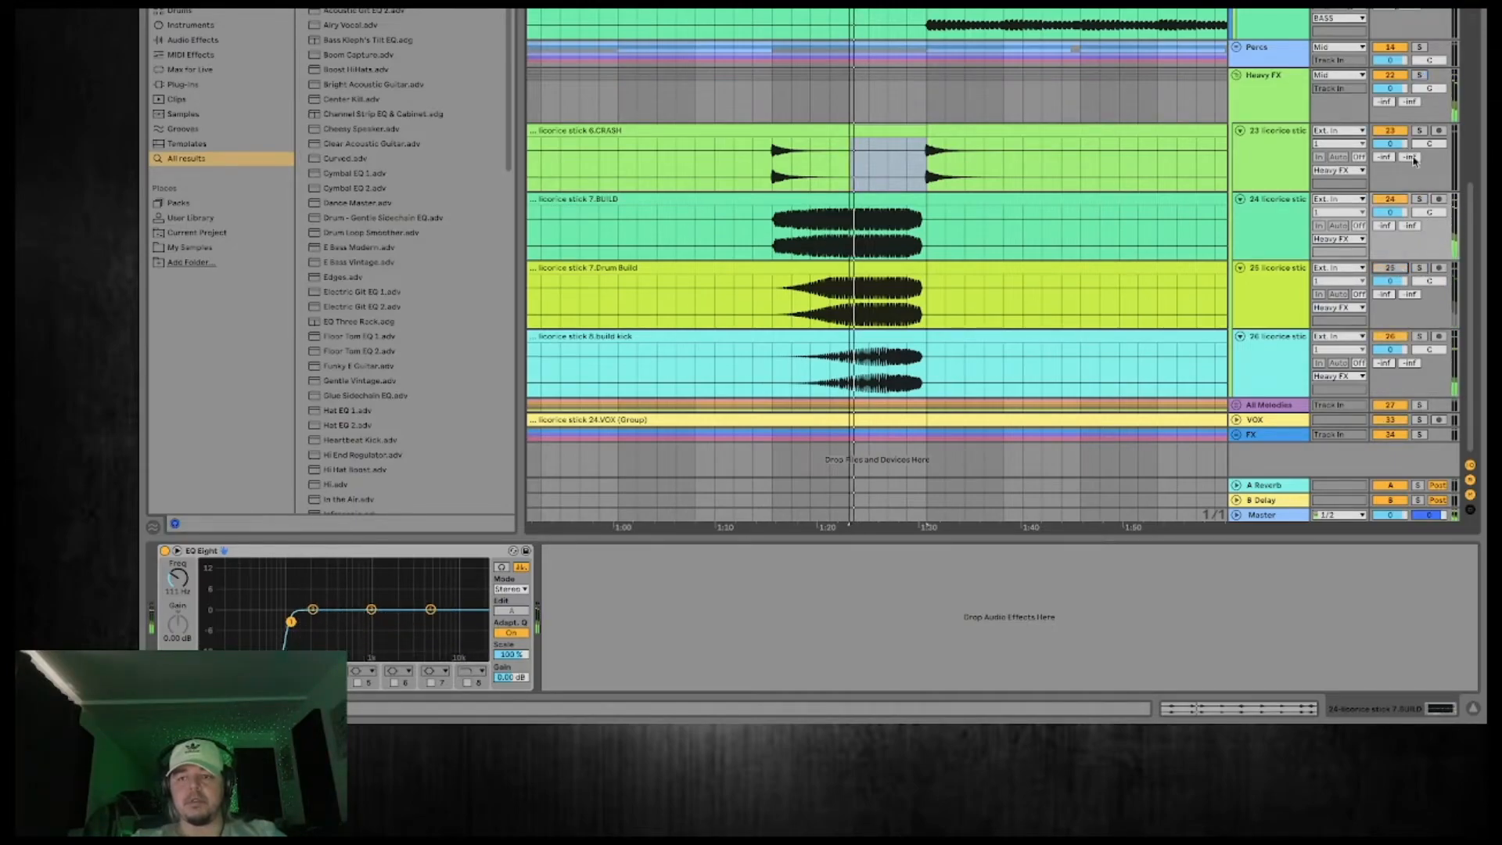
pyautogui.click(1420, 47)
pyautogui.click(1421, 49)
pyautogui.click(1420, 75)
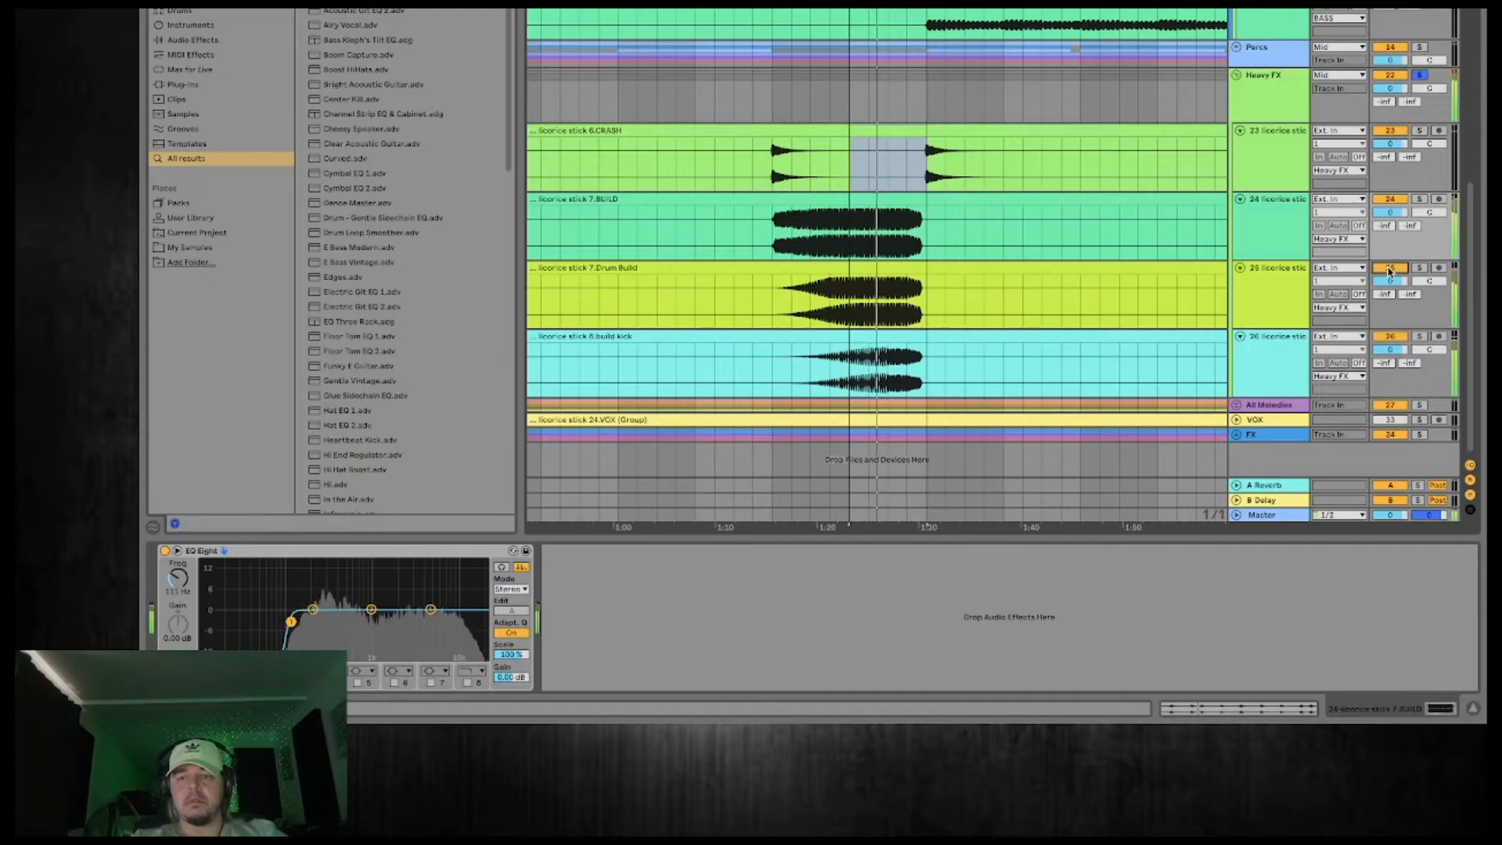
# Load EQ Eight onto the Drum Build track and turn its band 1 into a low cut.
pyautogui.click(1276, 300)
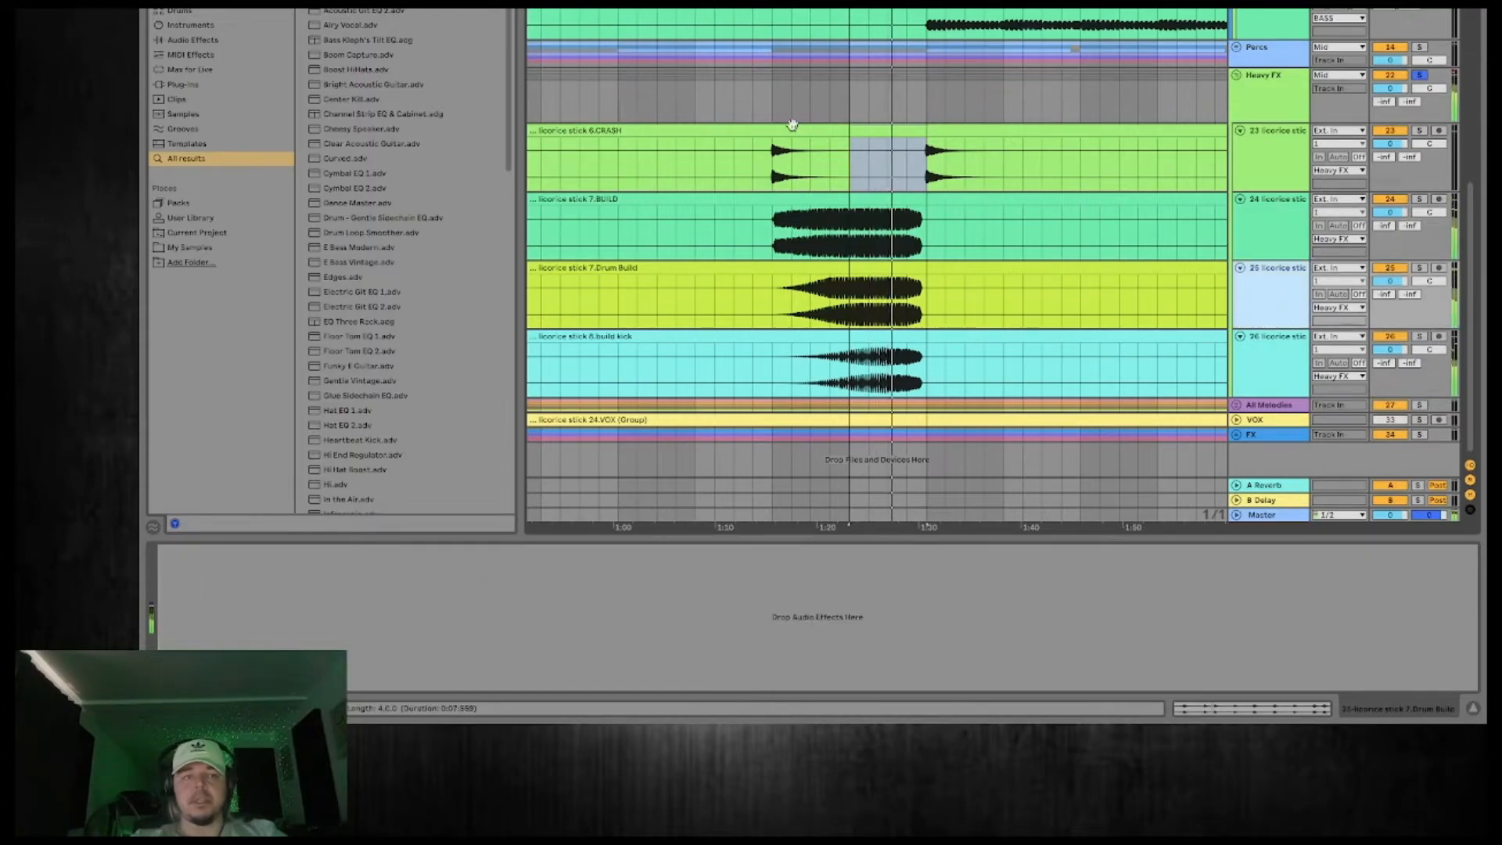
pyautogui.doubleClick(344, 11)
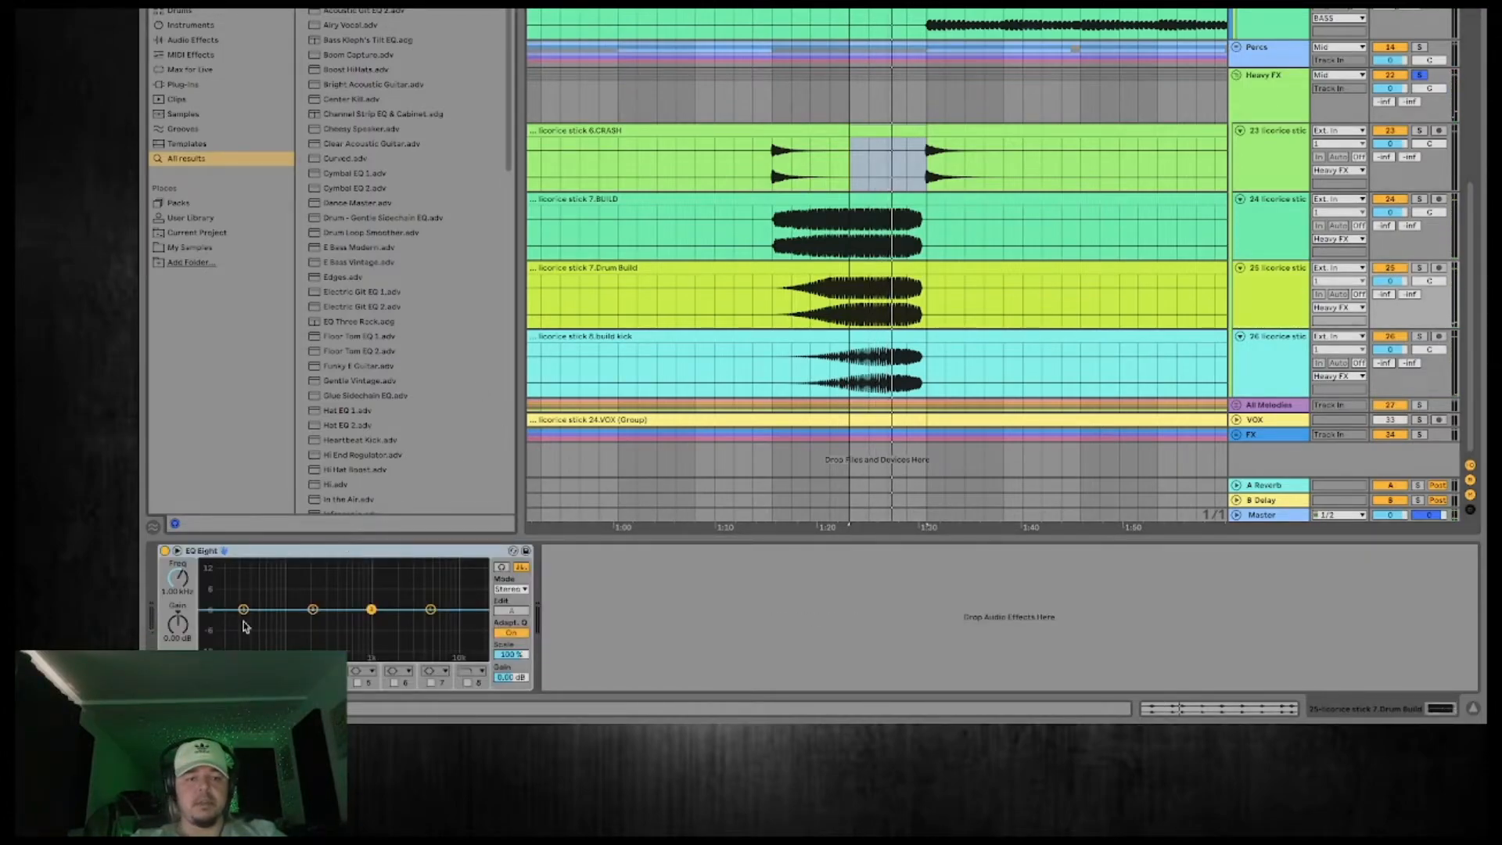
pyautogui.click(220, 671)
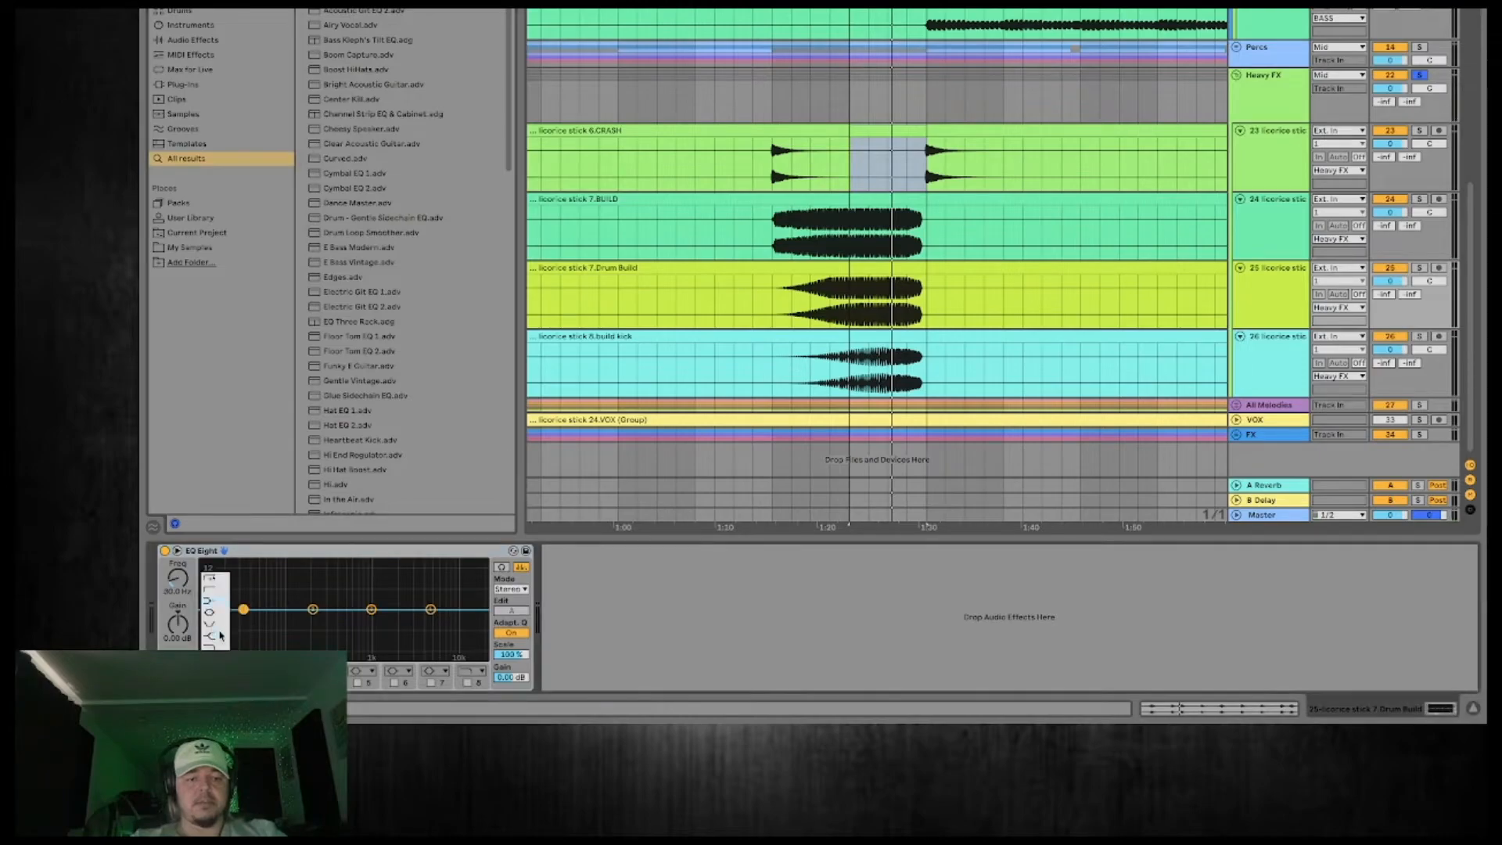
pyautogui.click(214, 583)
pyautogui.moveTo(170, 583); pyautogui.dragTo(170, 574)
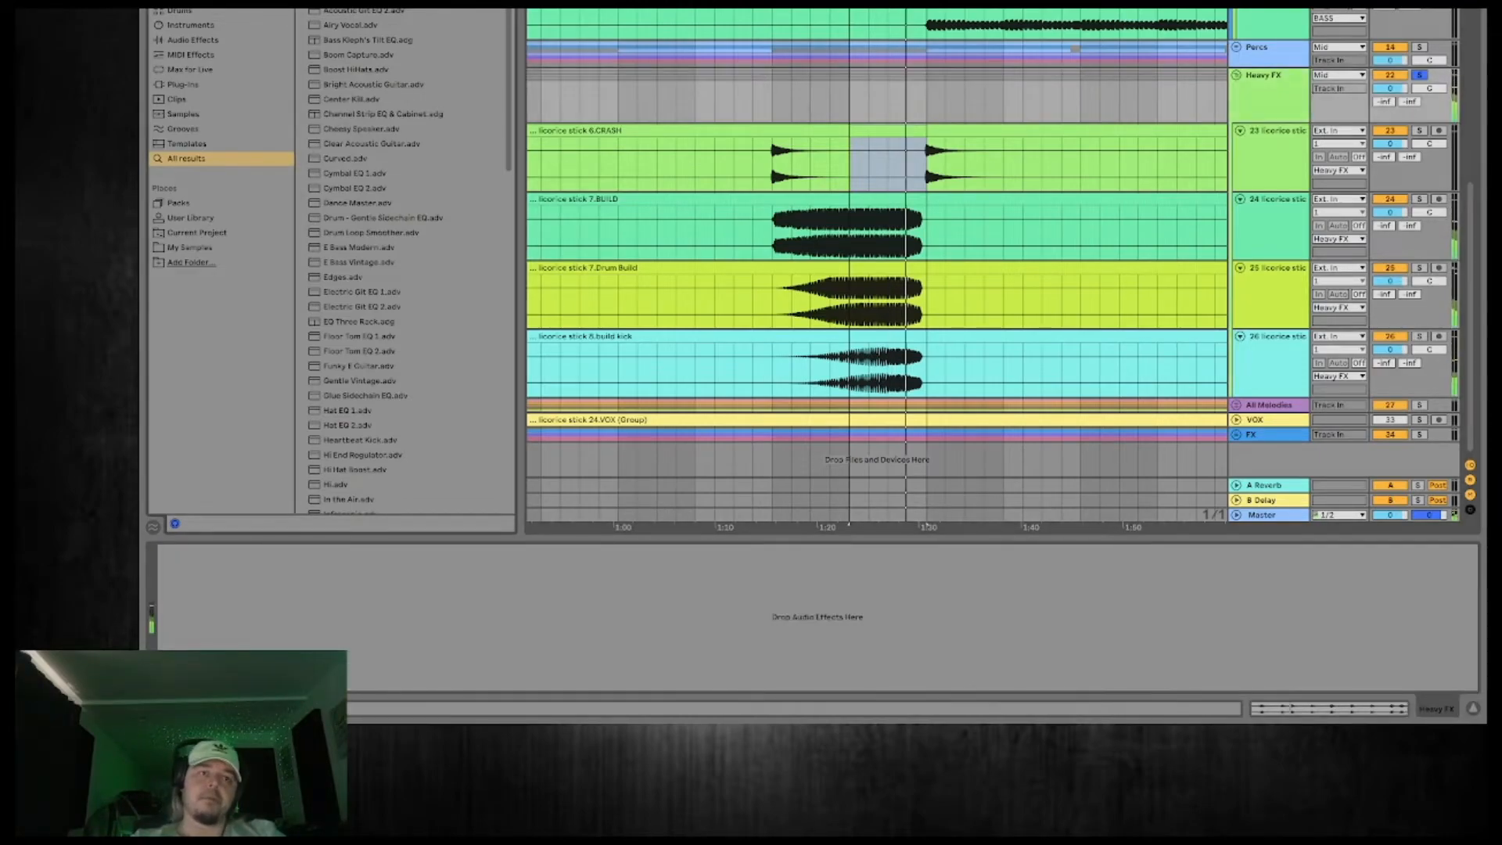
# Search the browser for glue effects, load the Glue Compressor onto the Heavy FX group and play the build.
pyautogui.scroll(-15, 407, 266)
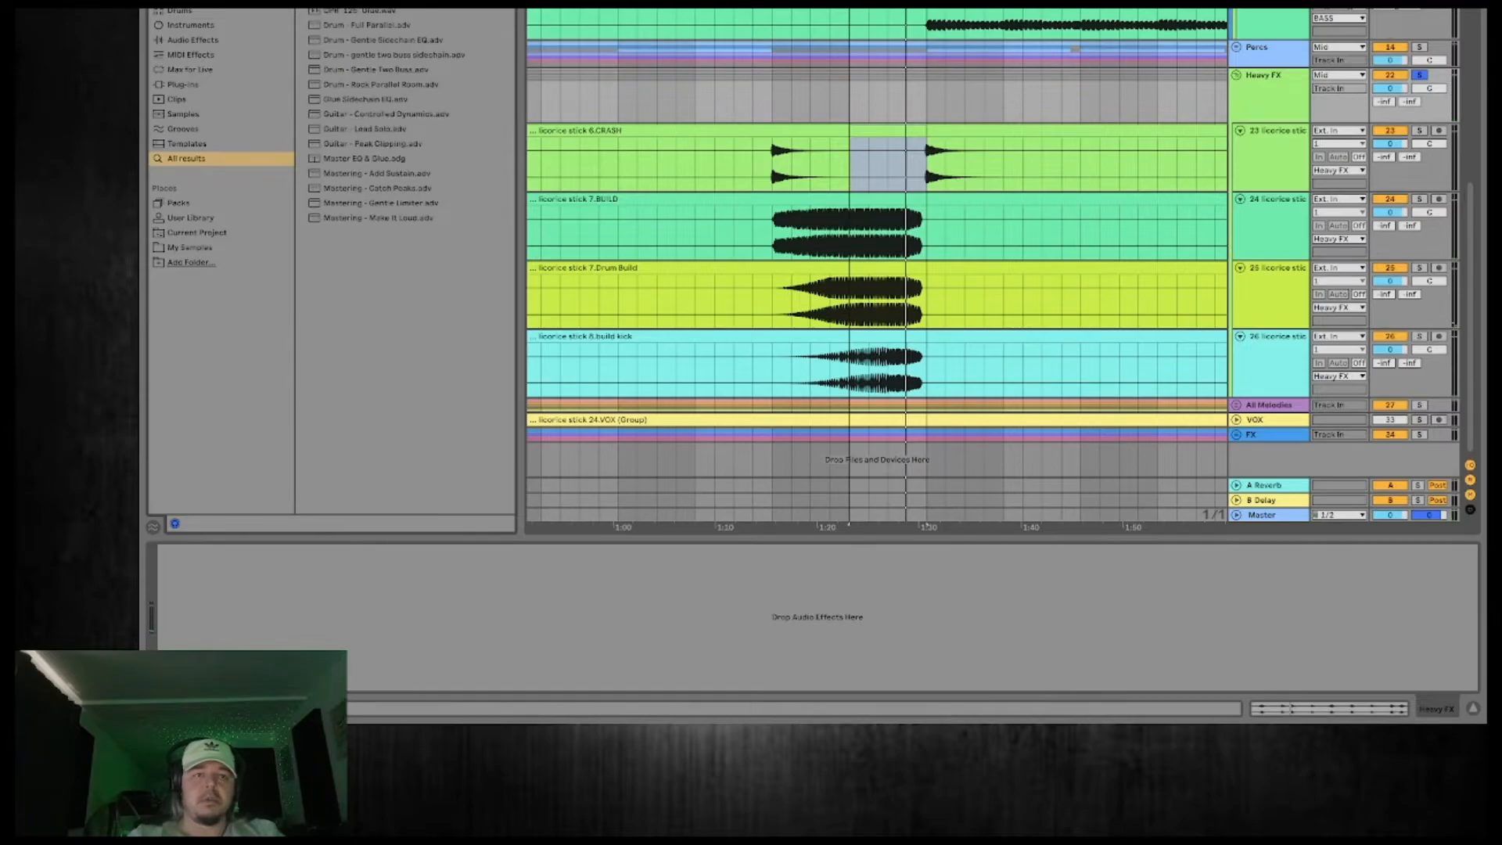
pyautogui.press('Return')
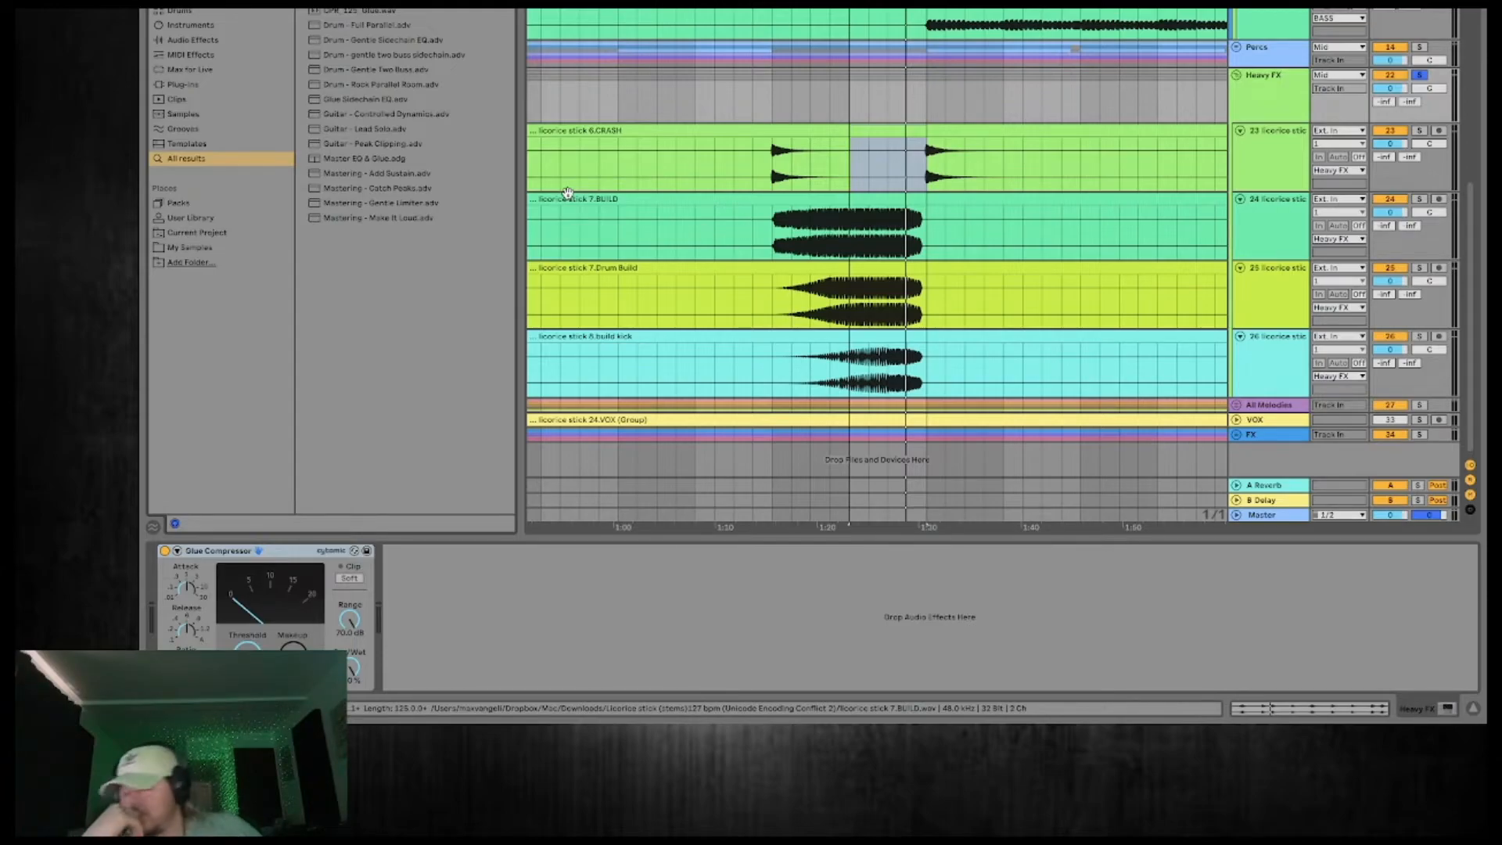
pyautogui.press('space')
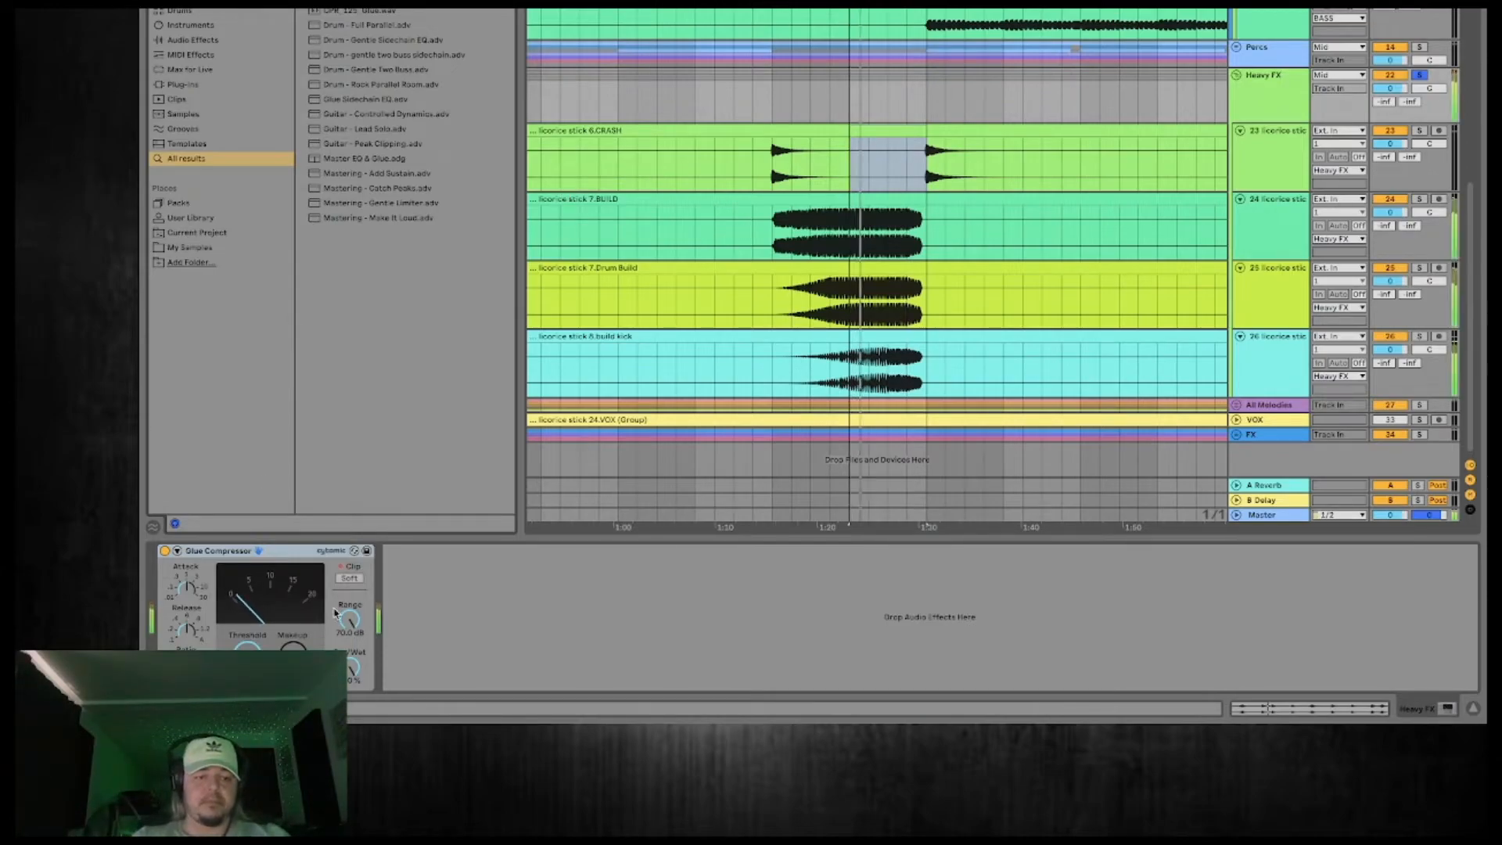
# Compare the Heavy FX group with the Glue Compressor off and on during playback, leaving it on.
pyautogui.click(164, 551)
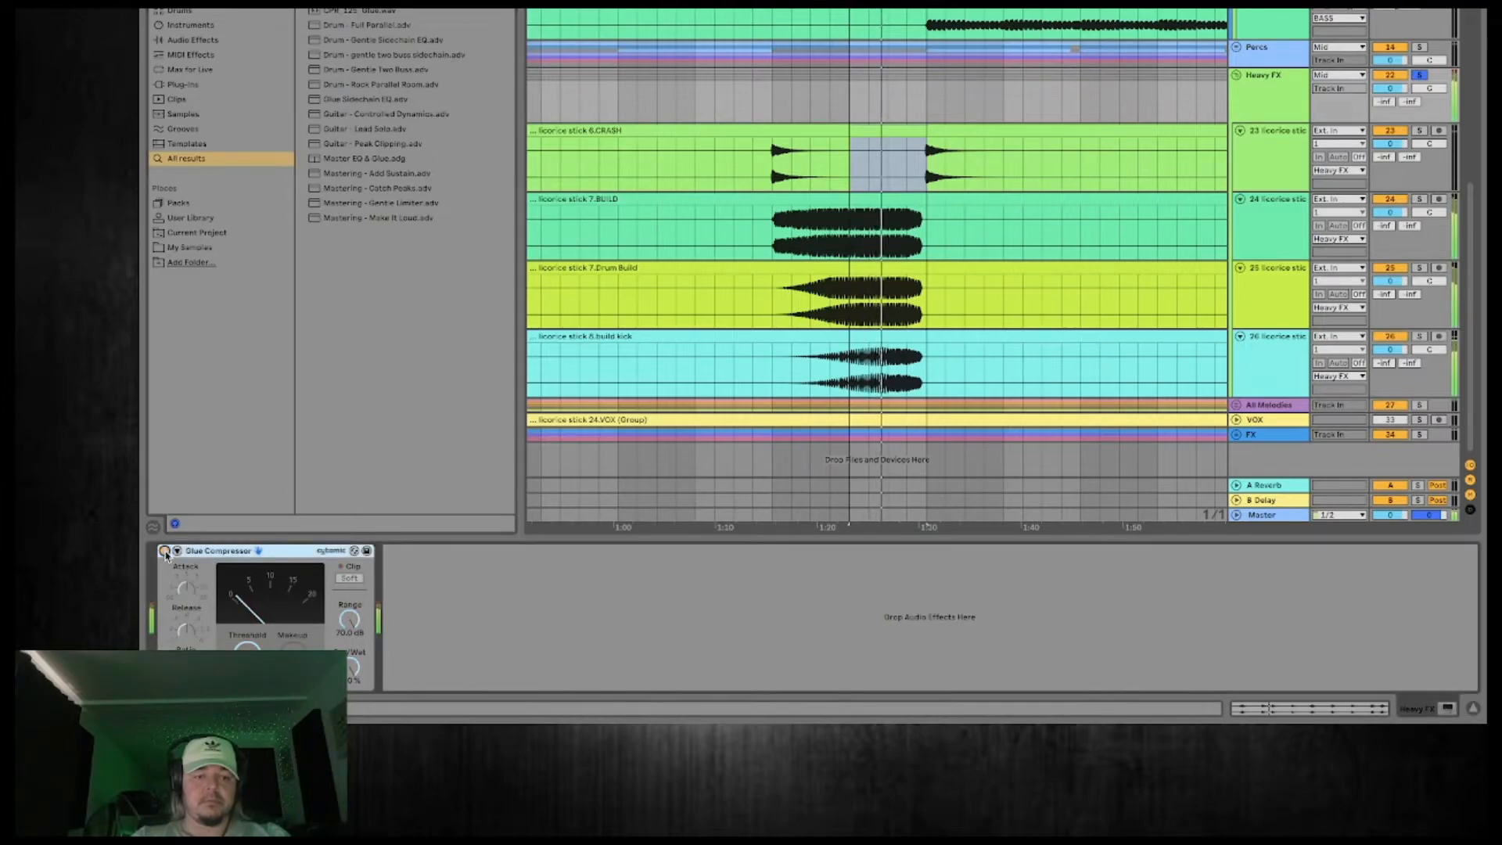
pyautogui.click(165, 552)
pyautogui.press('space')
pyautogui.press('space')
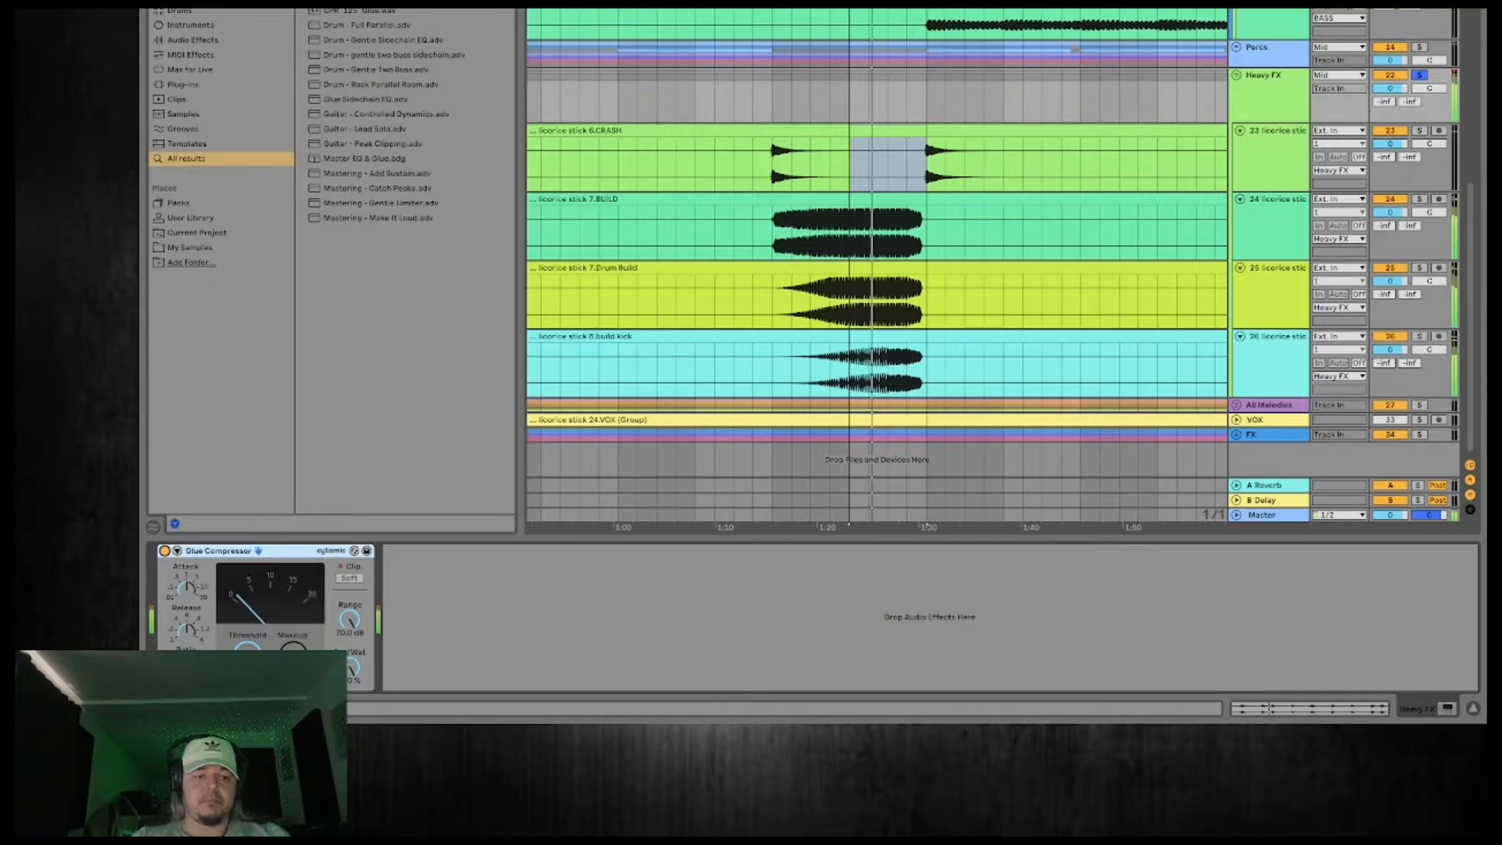
pyautogui.press('space')
pyautogui.press('space')
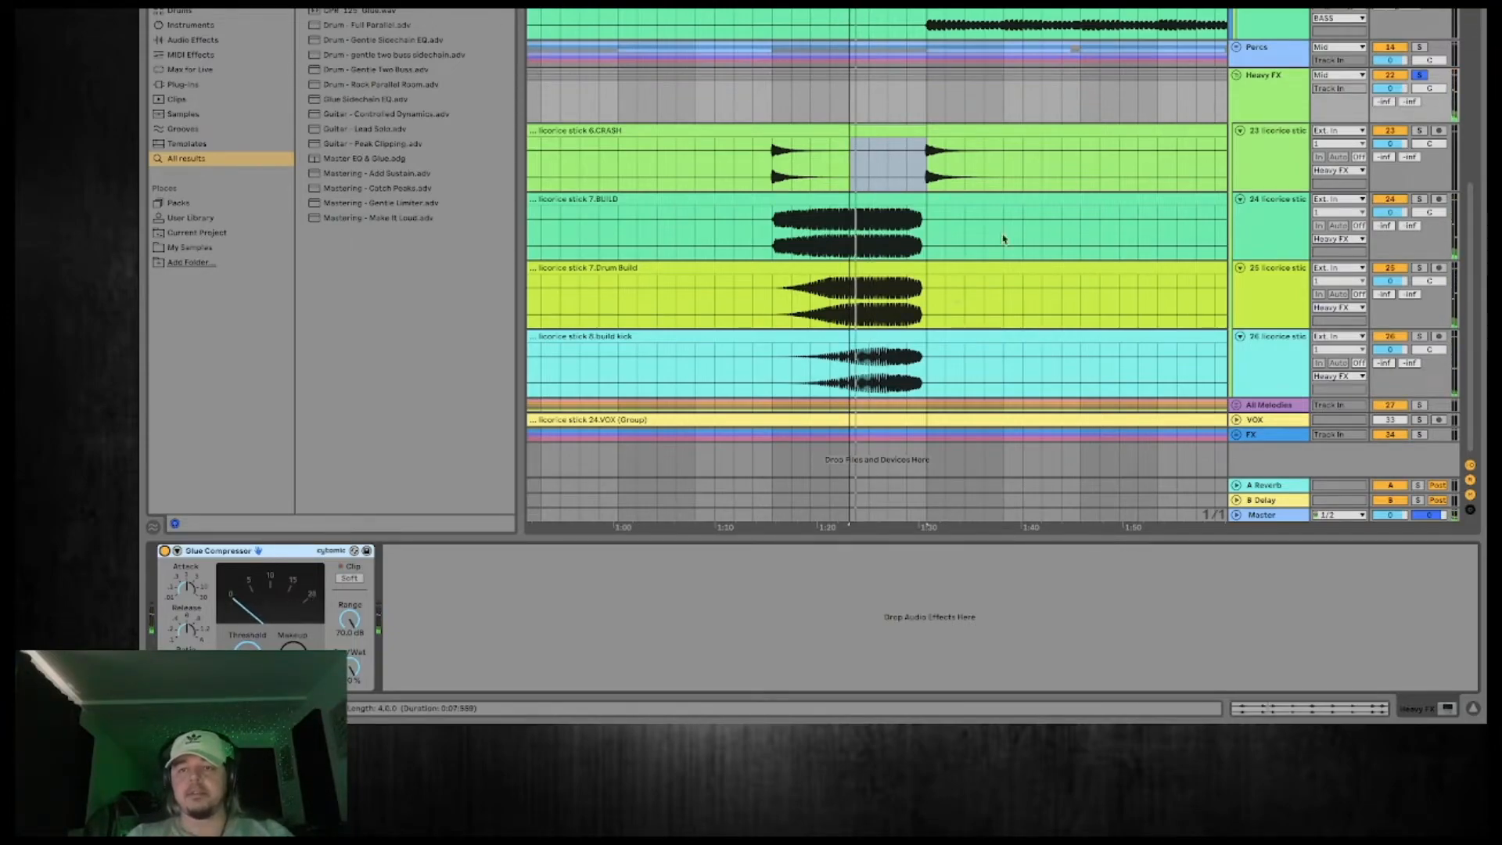
# Collapse the Heavy FX group and move it between the VOX track and the FX group.
pyautogui.click(1277, 82)
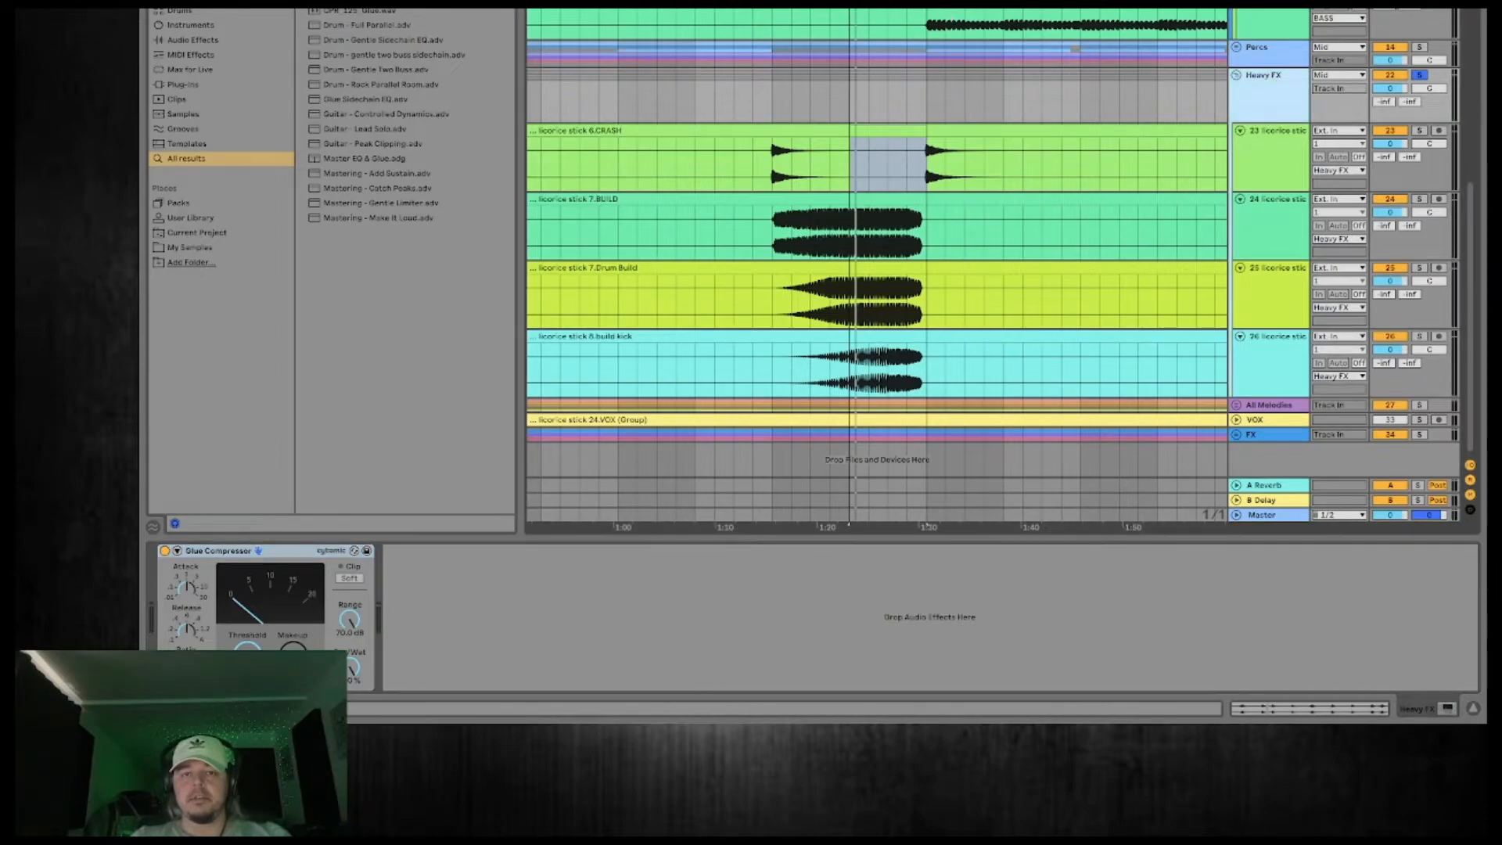
pyautogui.moveTo(927, 161); pyautogui.dragTo(1004, 160)
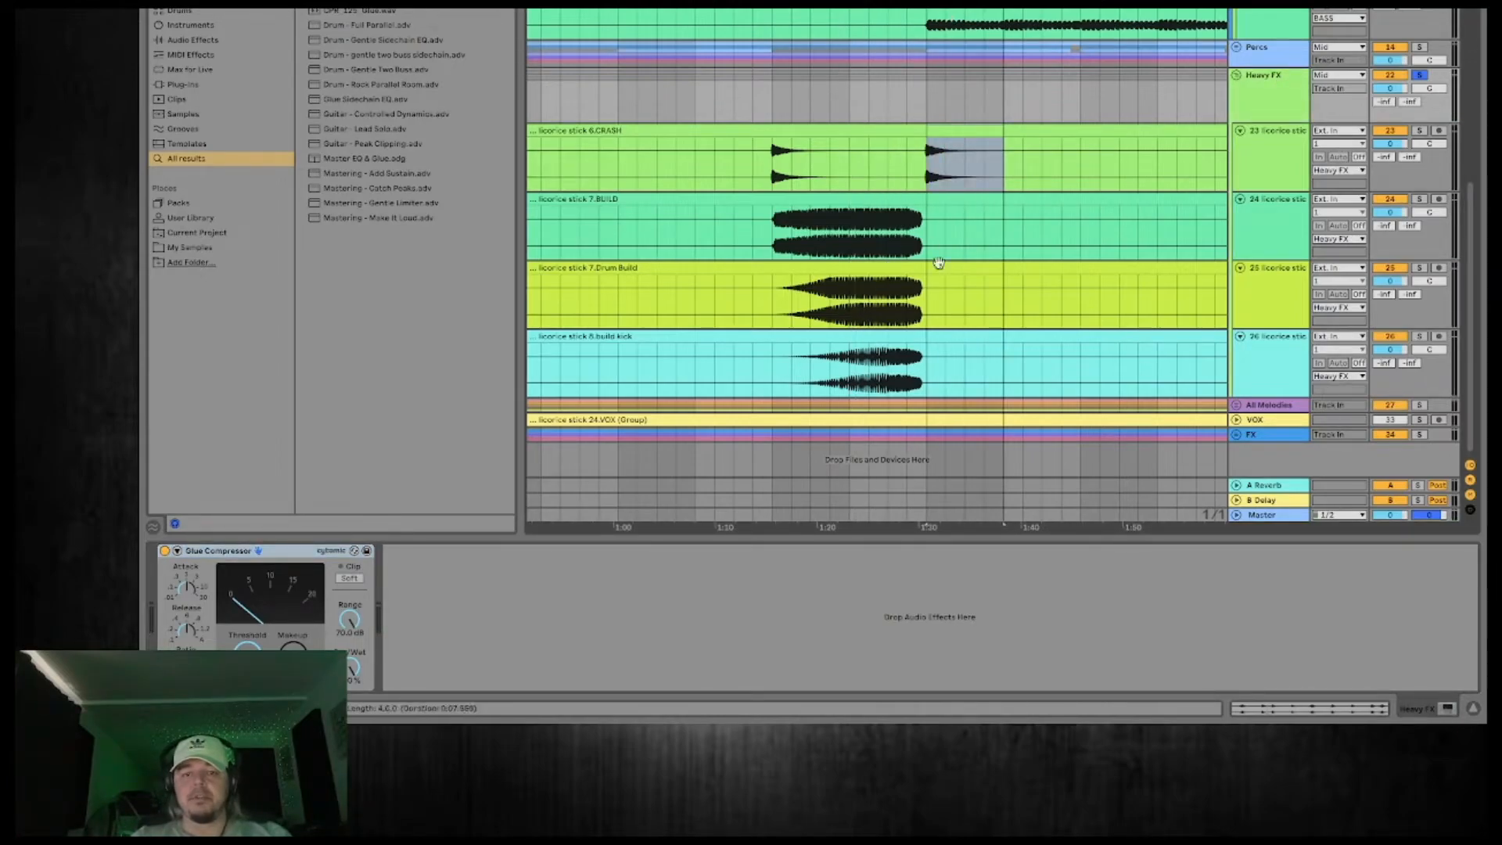
pyautogui.hscroll(1, 1016, 192)
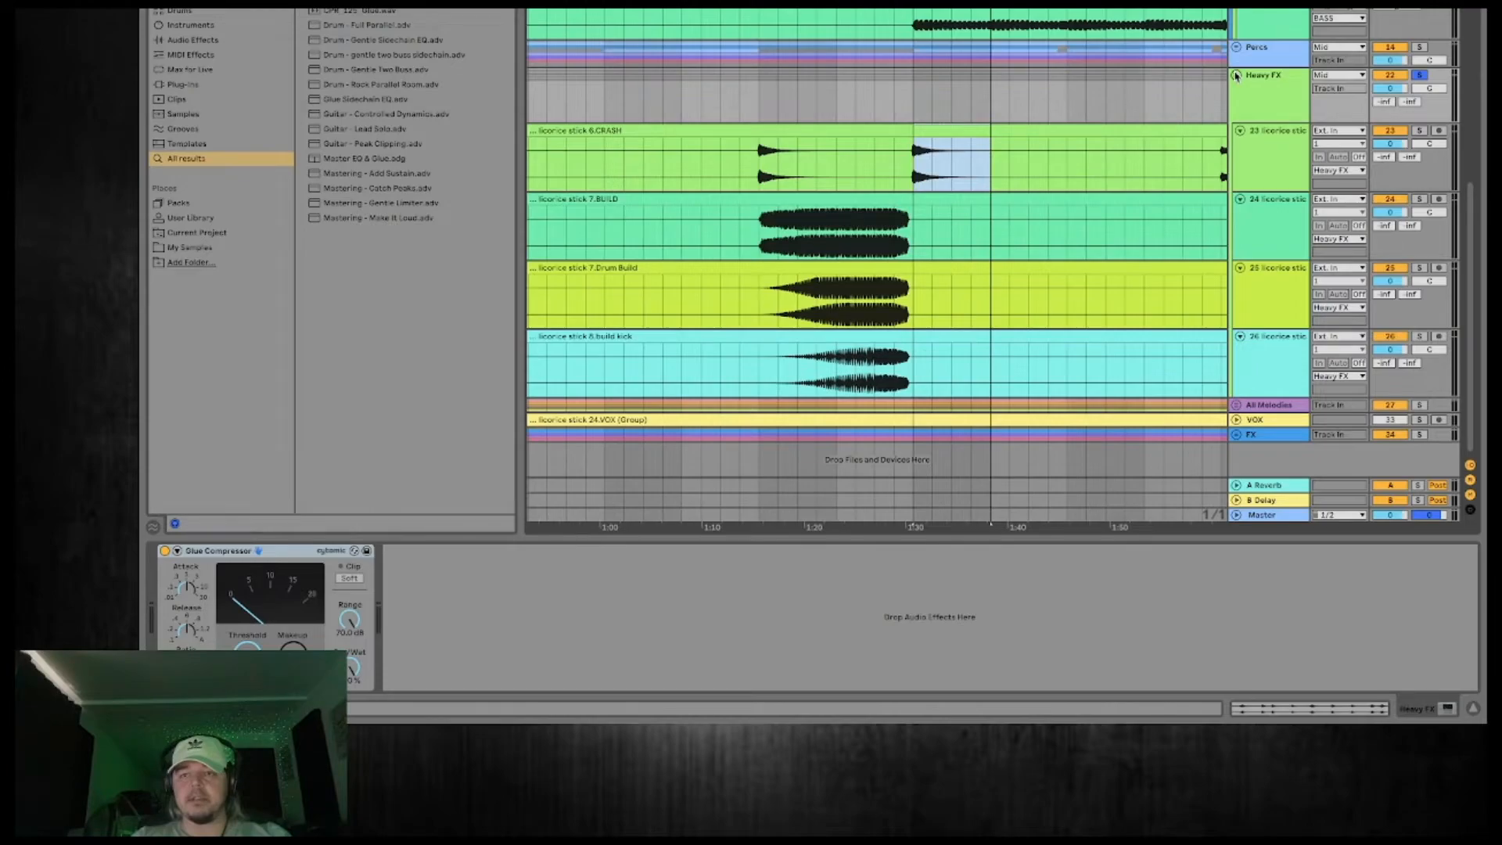
pyautogui.click(1236, 75)
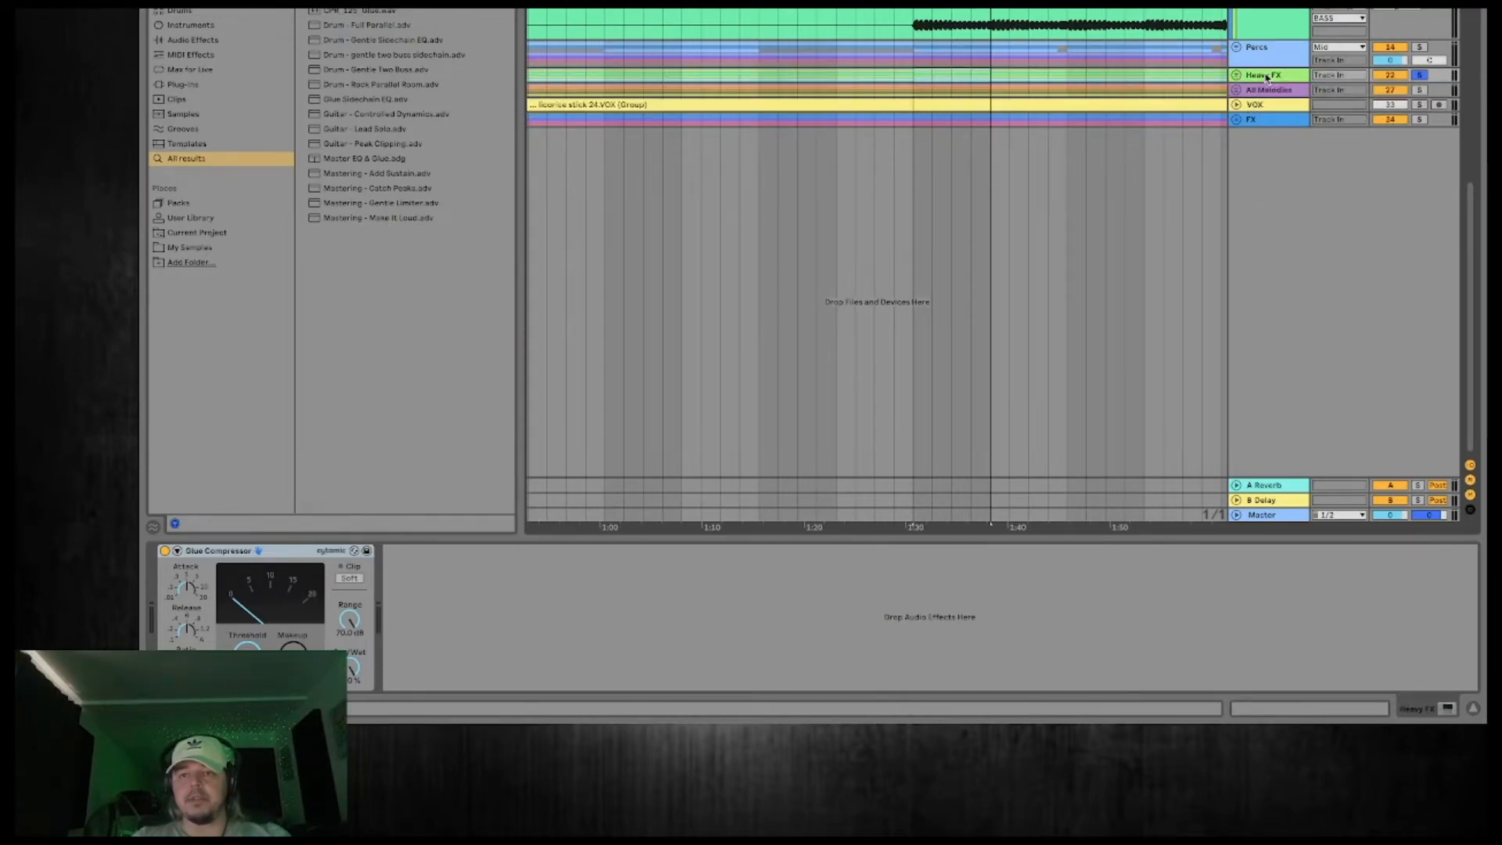
pyautogui.scroll(5, 1260, 117)
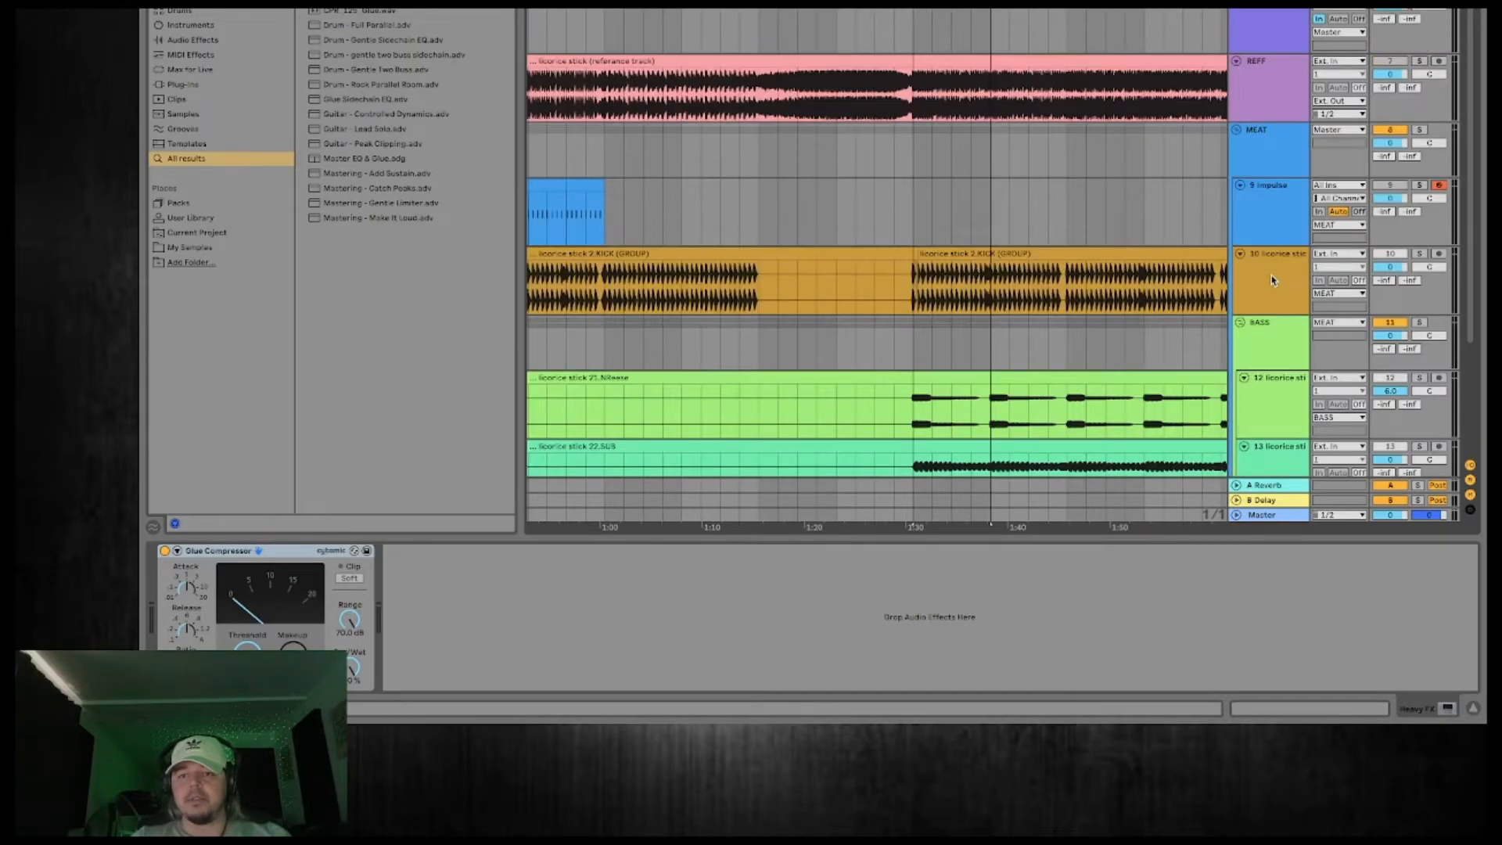
pyautogui.scroll(-2, 1271, 280)
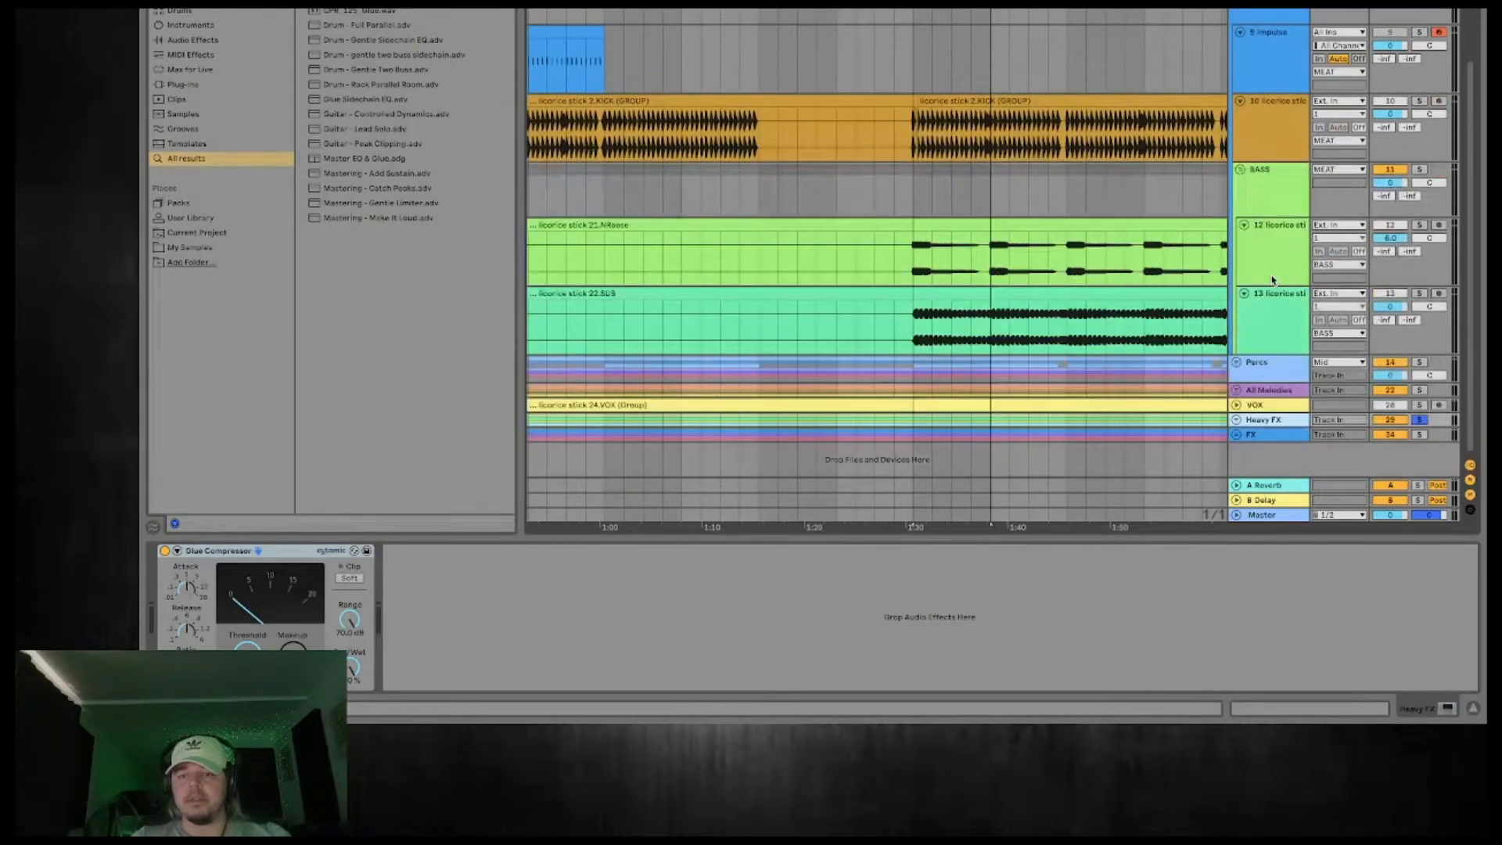
# Expand the FX group, switch solo from the Heavy FX group to the FX group, and play the end of the riser.
pyautogui.click(1236, 435)
pyautogui.scroll(-3, 1271, 327)
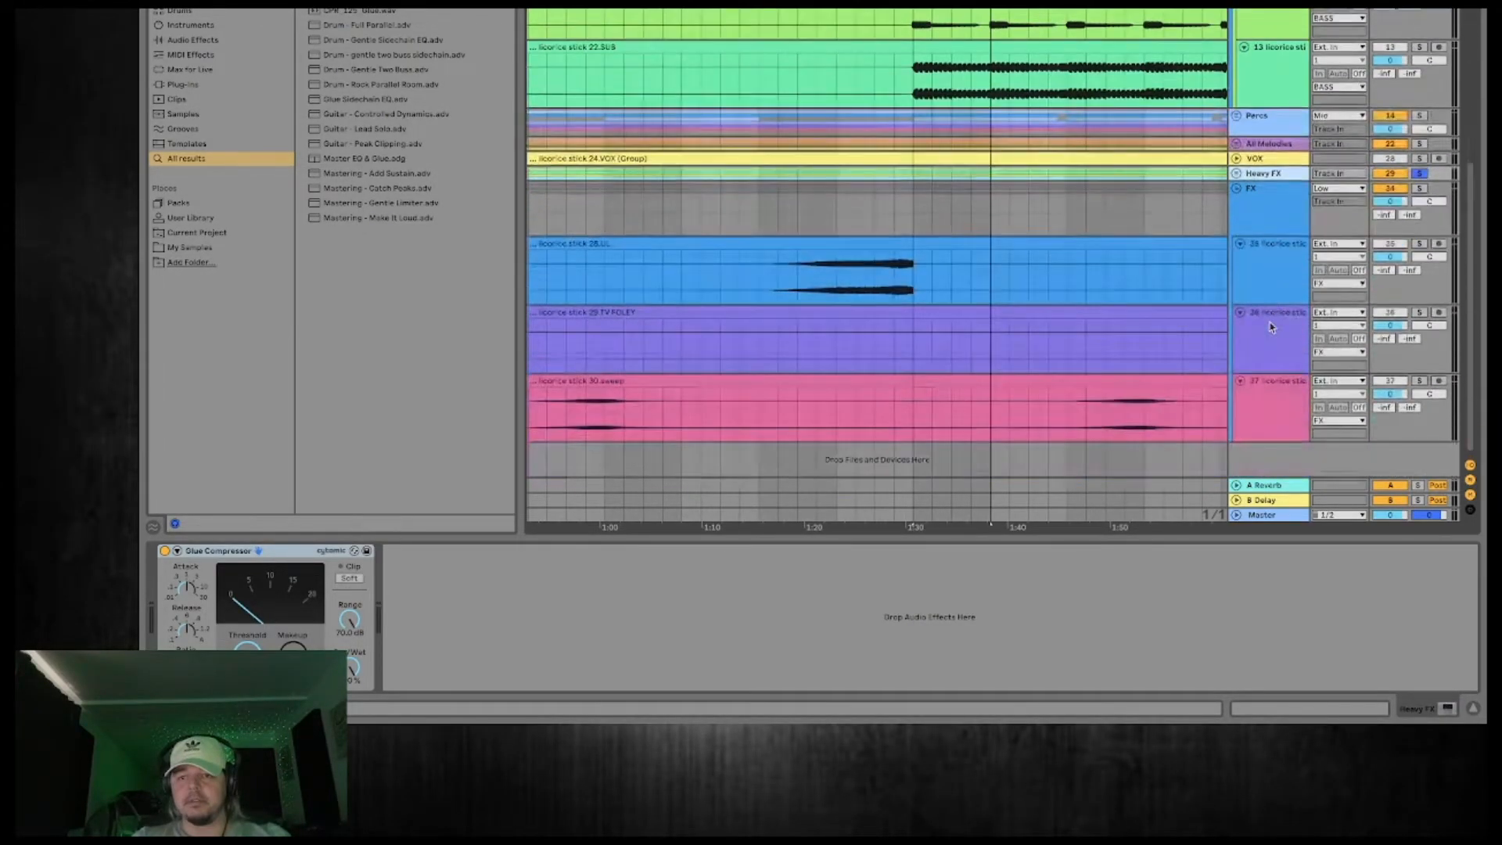
pyautogui.moveTo(947, 6)
pyautogui.mouseDown()
pyautogui.moveTo(764, 1)
pyautogui.moveTo(764, 47)
pyautogui.mouseUp()
pyautogui.click(716, 287)
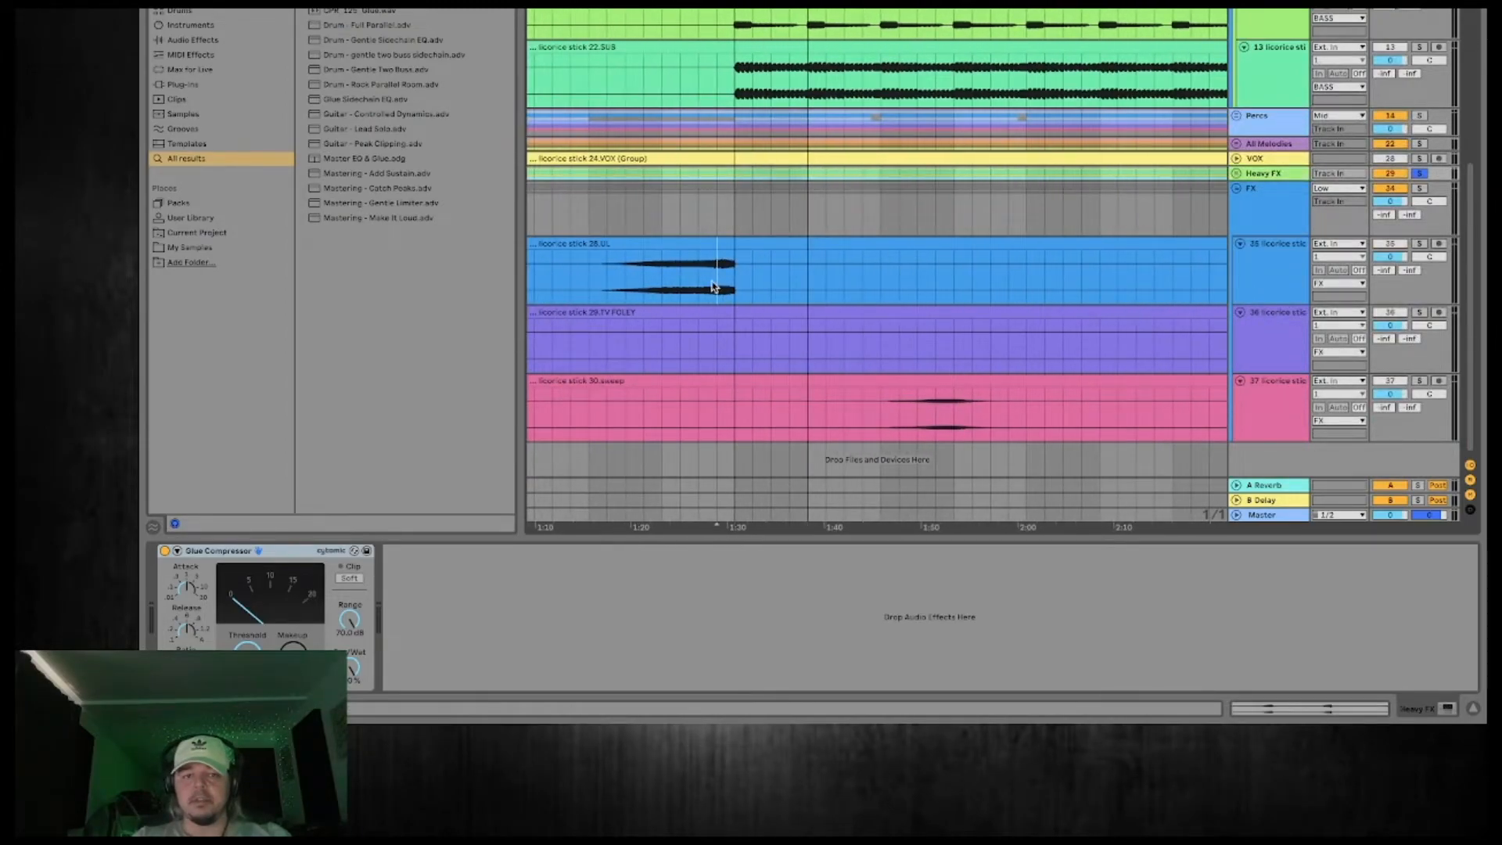
pyautogui.click(1411, 179)
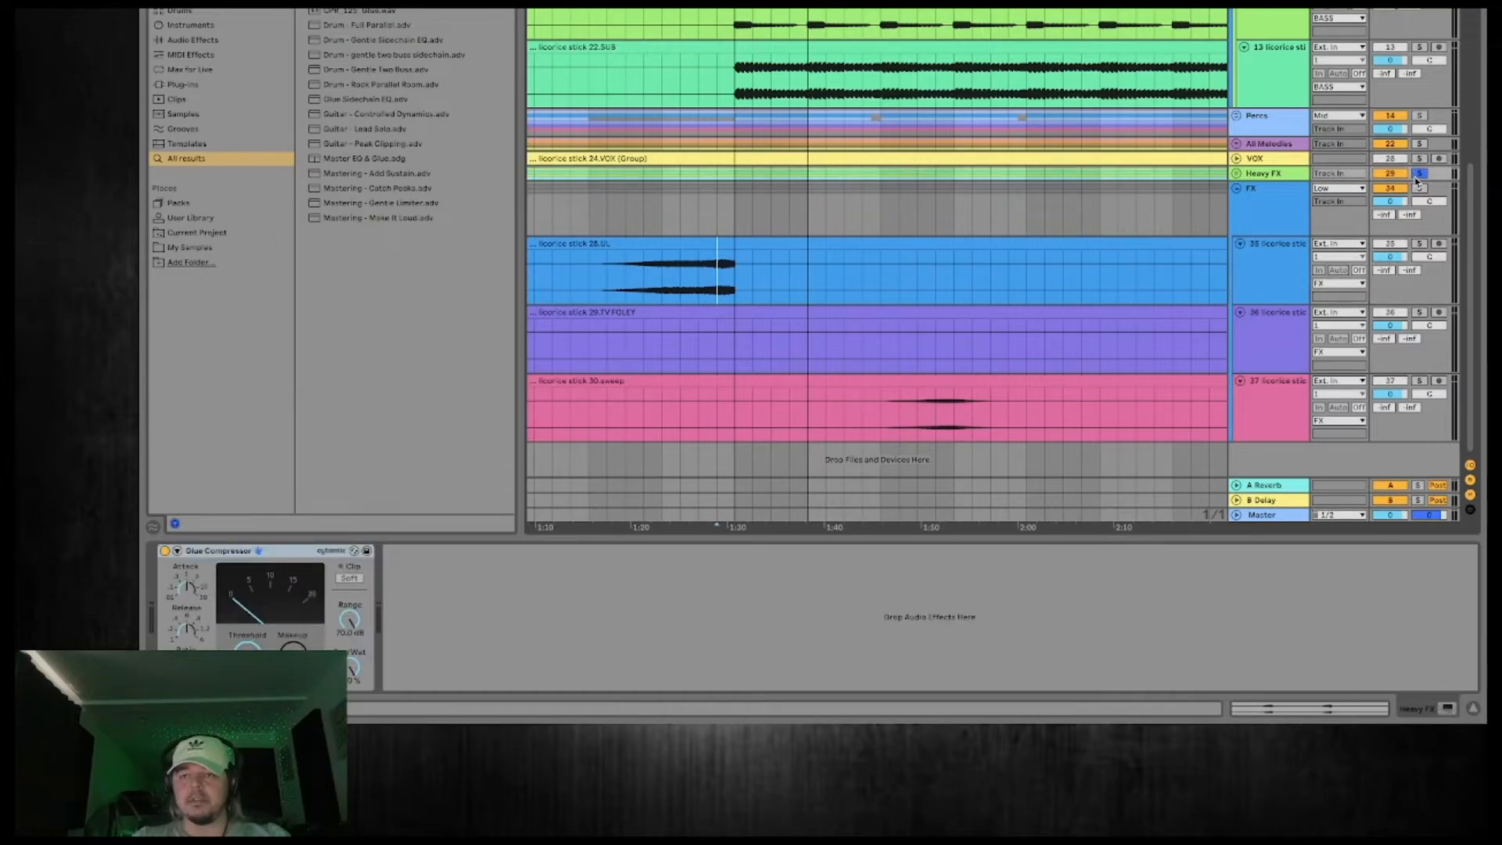
pyautogui.click(692, 261)
pyautogui.press('space')
pyautogui.press('space')
# Load EQ Eight onto the FX group, low-cut it with band 1 above the riser's low end, and audition the sweep.
pyautogui.click(1281, 215)
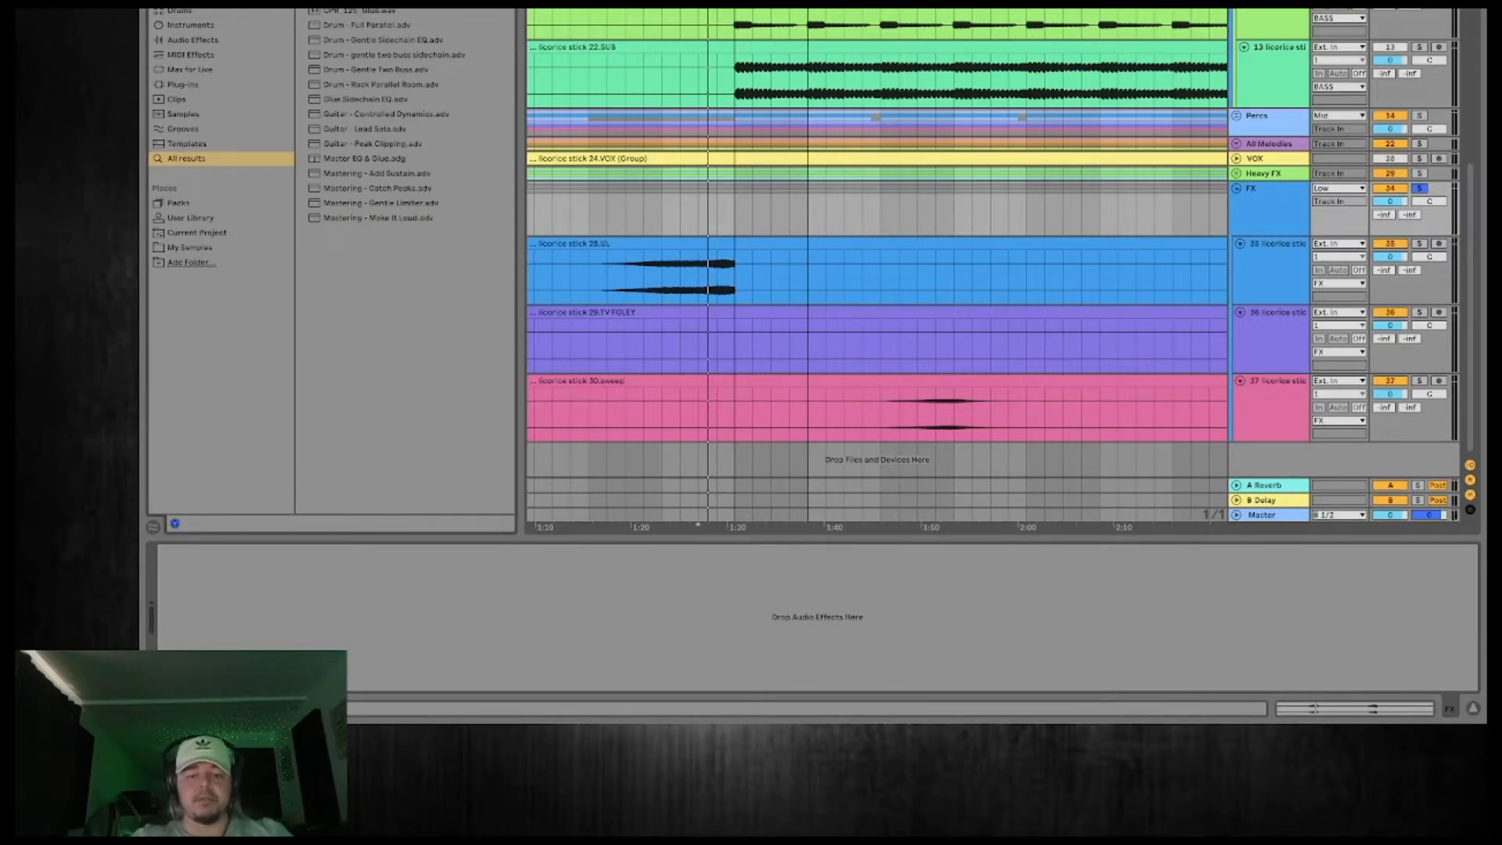
pyautogui.write('eq')
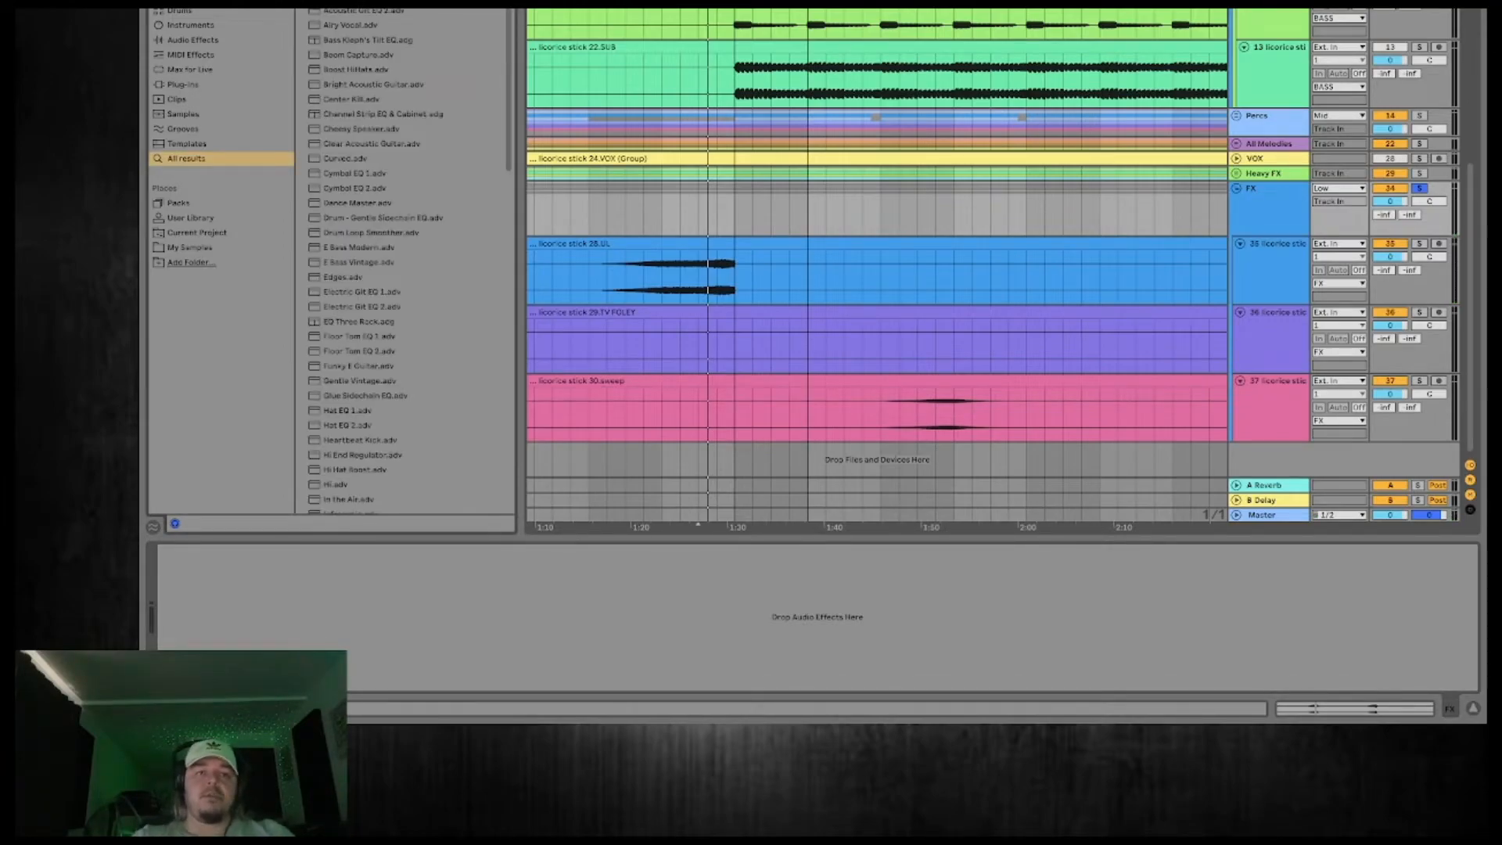
pyautogui.press('Return')
pyautogui.press('space')
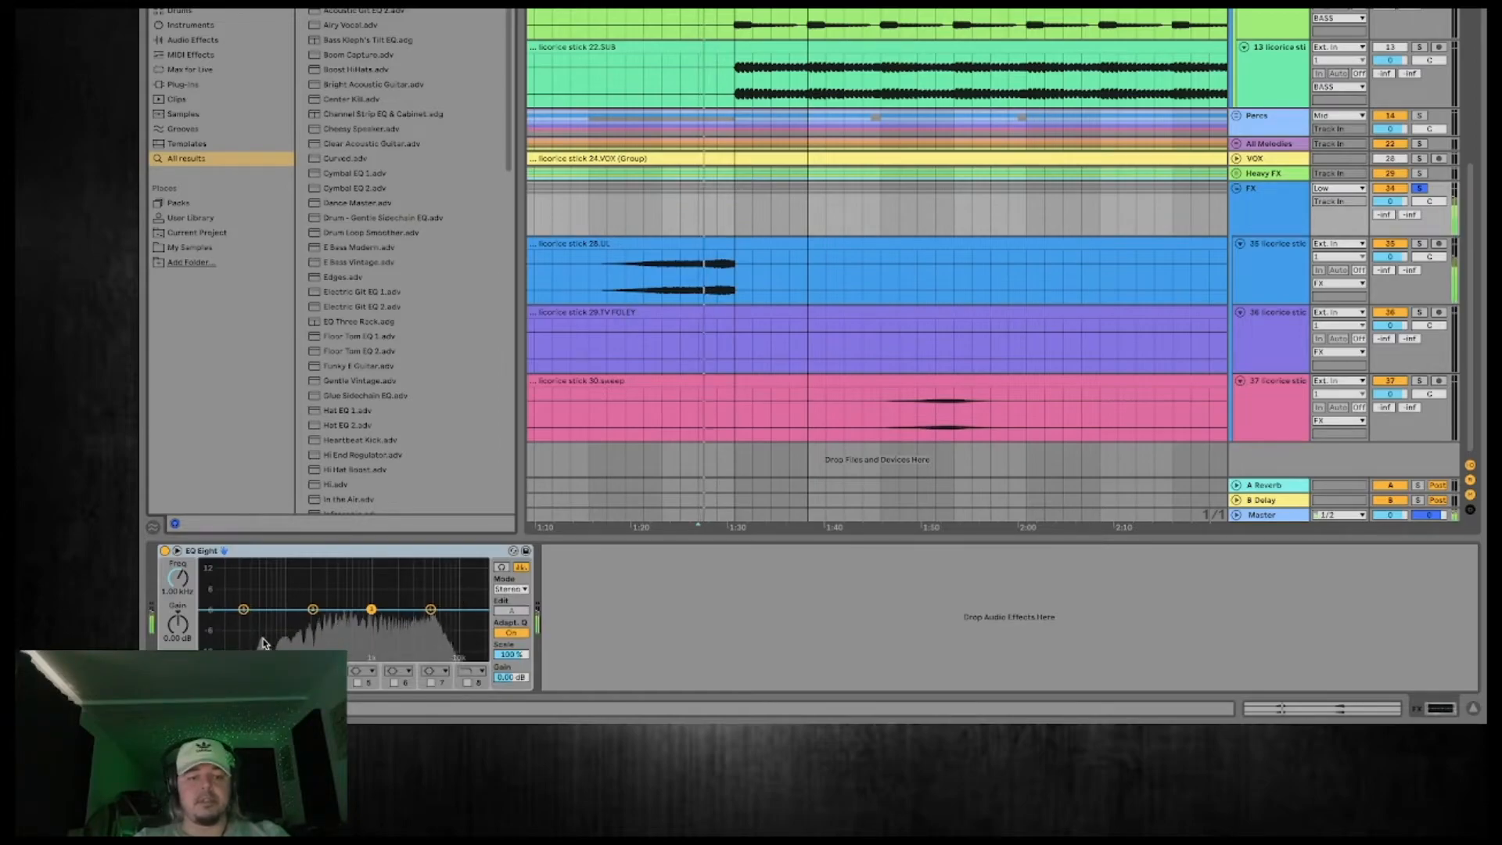
pyautogui.moveTo(244, 608); pyautogui.dragTo(305, 620)
pyautogui.click(941, 410)
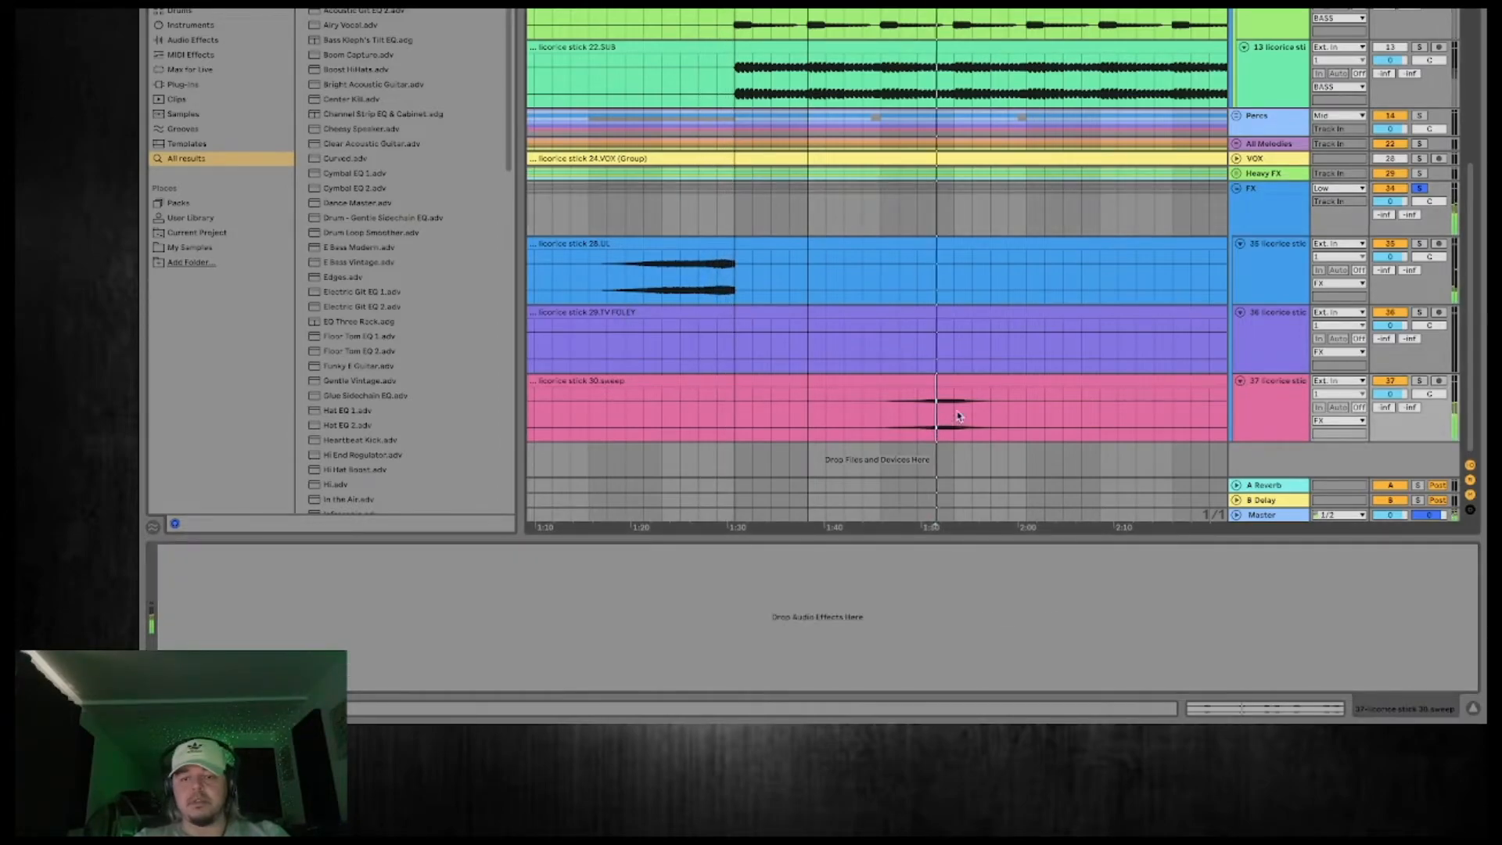
# Collapse the FX group, expand and solo the VOX track, and play the vocal from 1:30.
pyautogui.click(1273, 232)
pyautogui.hscroll(-1, 992, 262)
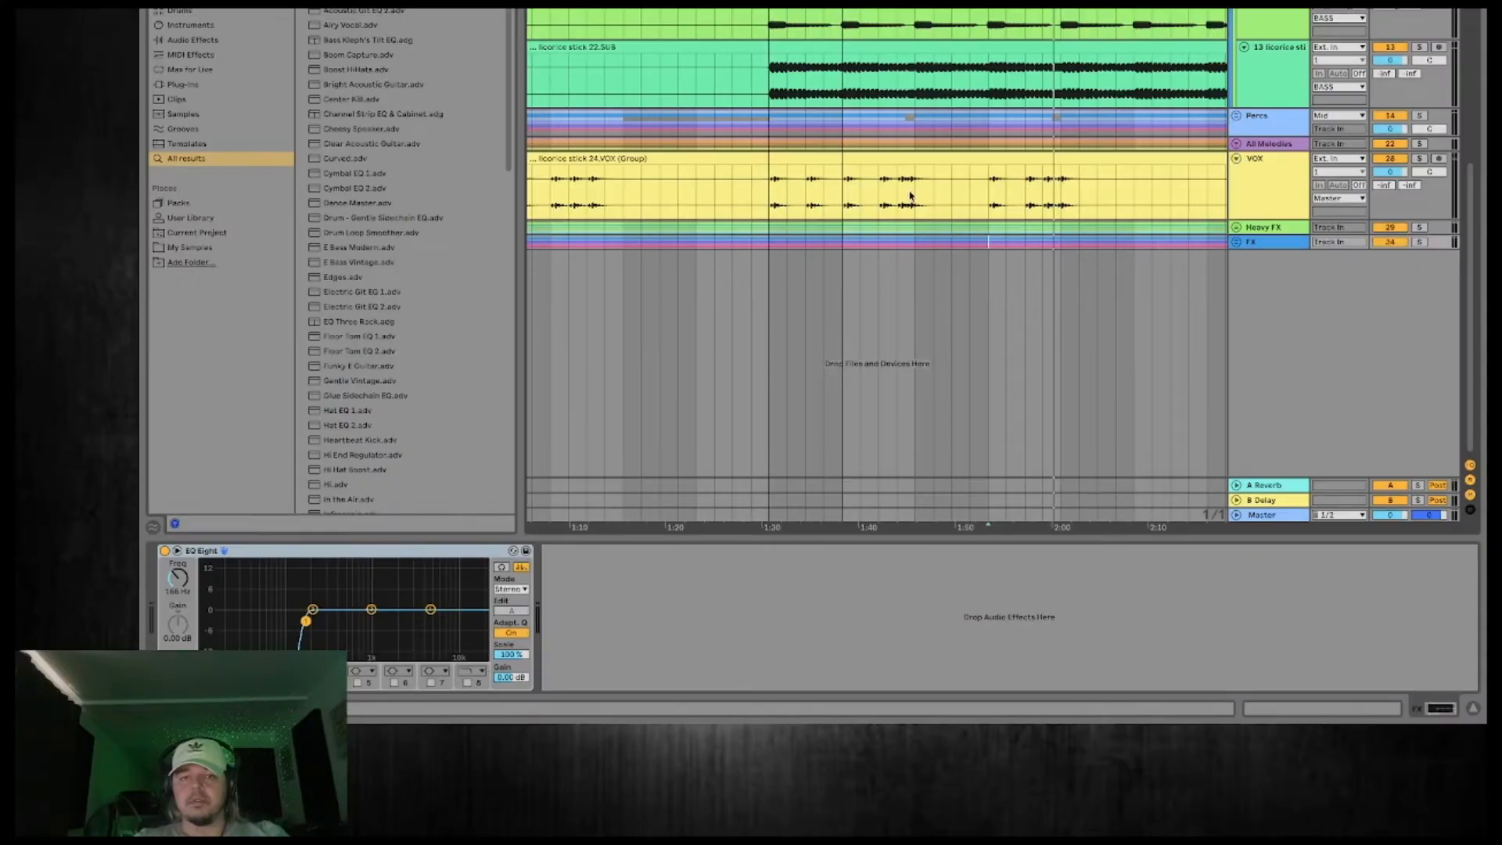
pyautogui.click(770, 205)
pyautogui.click(1420, 158)
pyautogui.press('space')
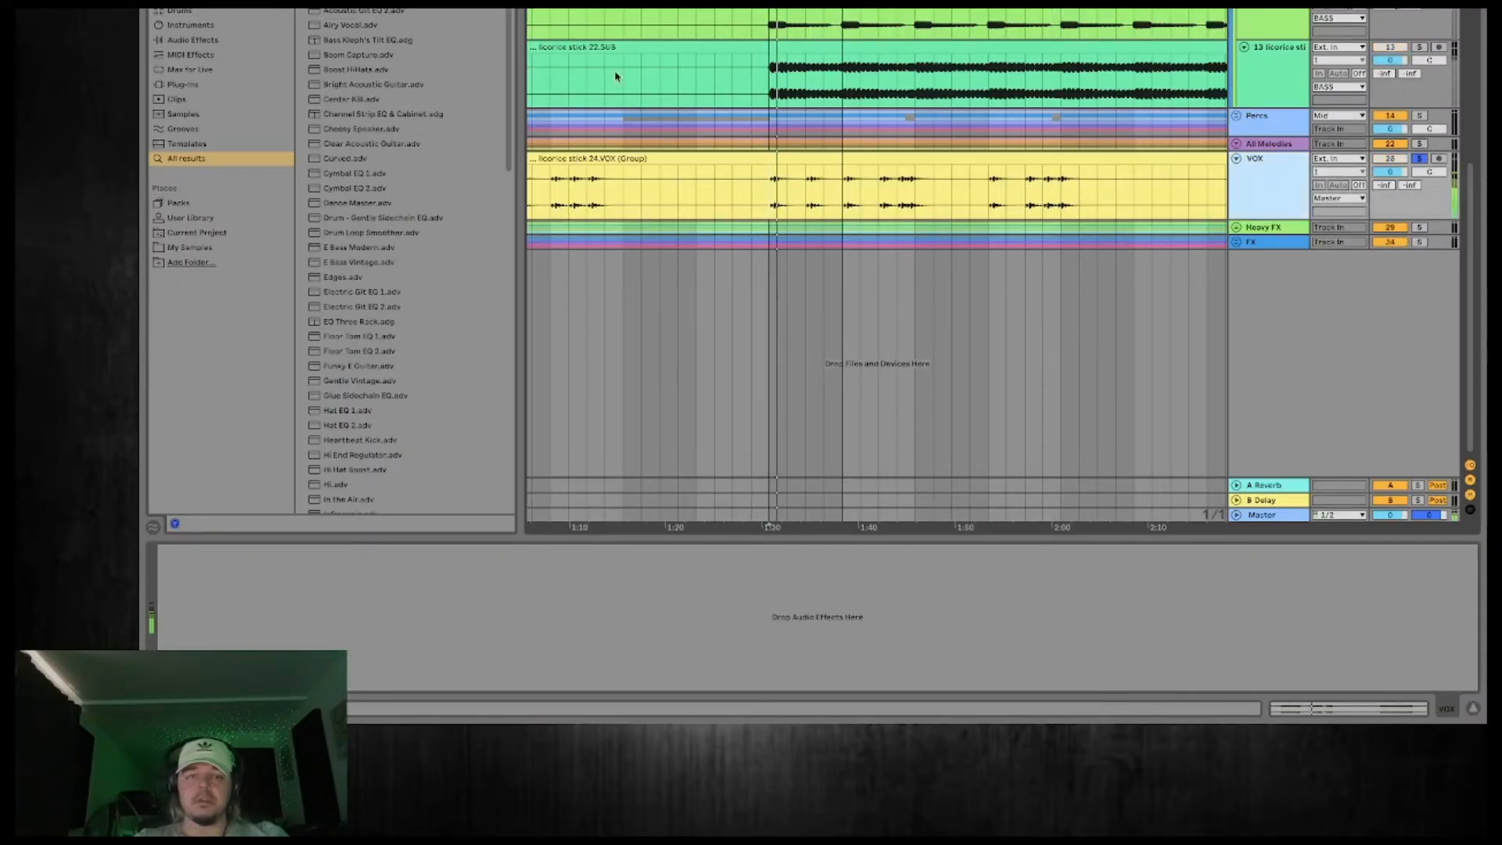
# Load EQ Eight onto the VOX track and turn band 1 into a low cut at about 119 Hz.
pyautogui.doubleClick(342, 3)
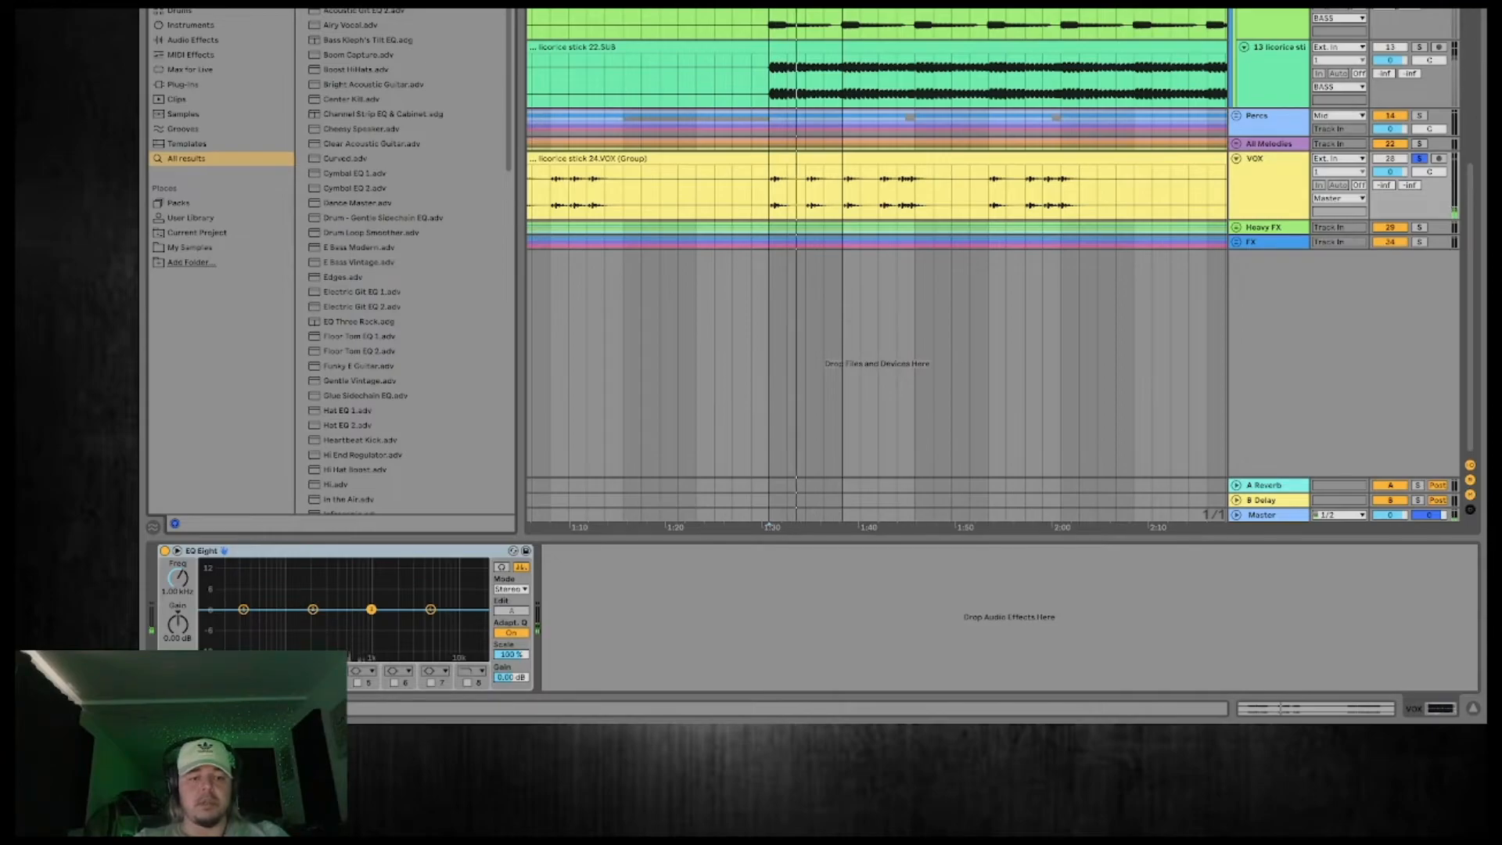
pyautogui.click(215, 671)
pyautogui.click(213, 577)
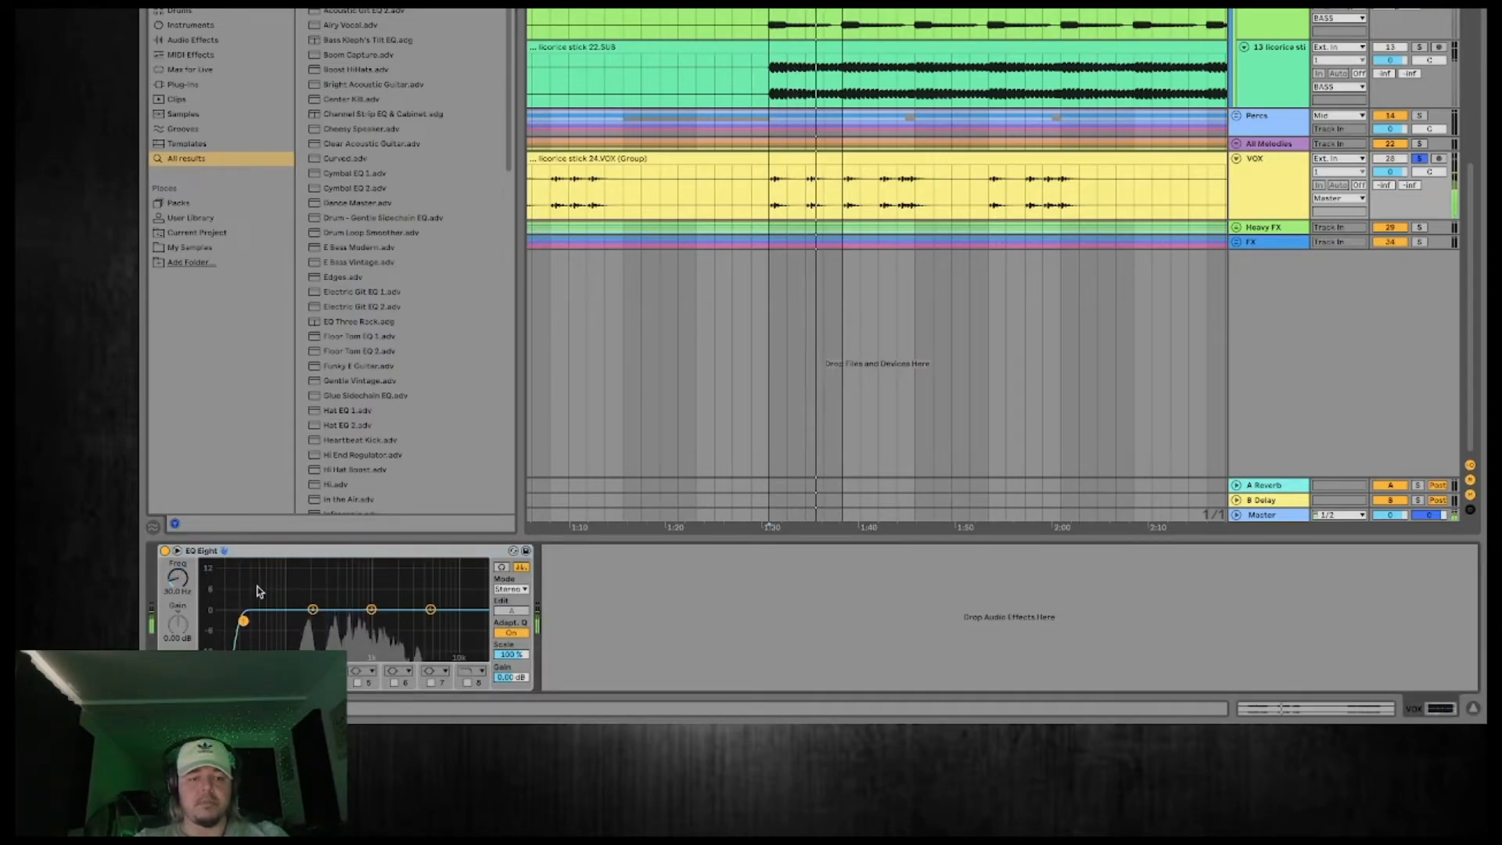
pyautogui.moveTo(243, 620); pyautogui.dragTo(293, 621)
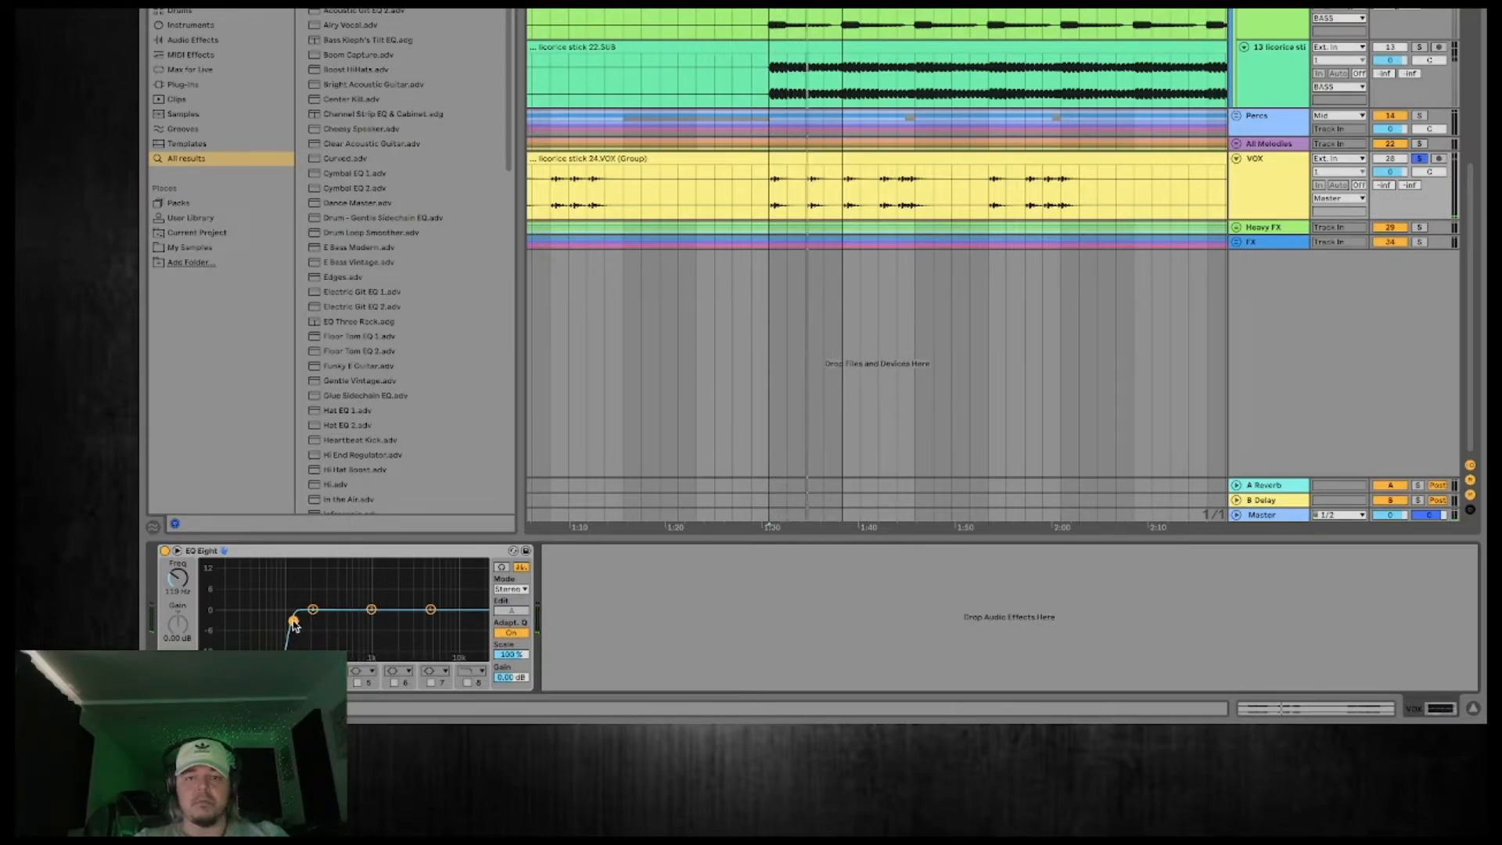
# Try raising the VOX clip's gain to about 9 dB and further to 12.1 dB during playback, and undo both gain changes.
pyautogui.click(823, 162)
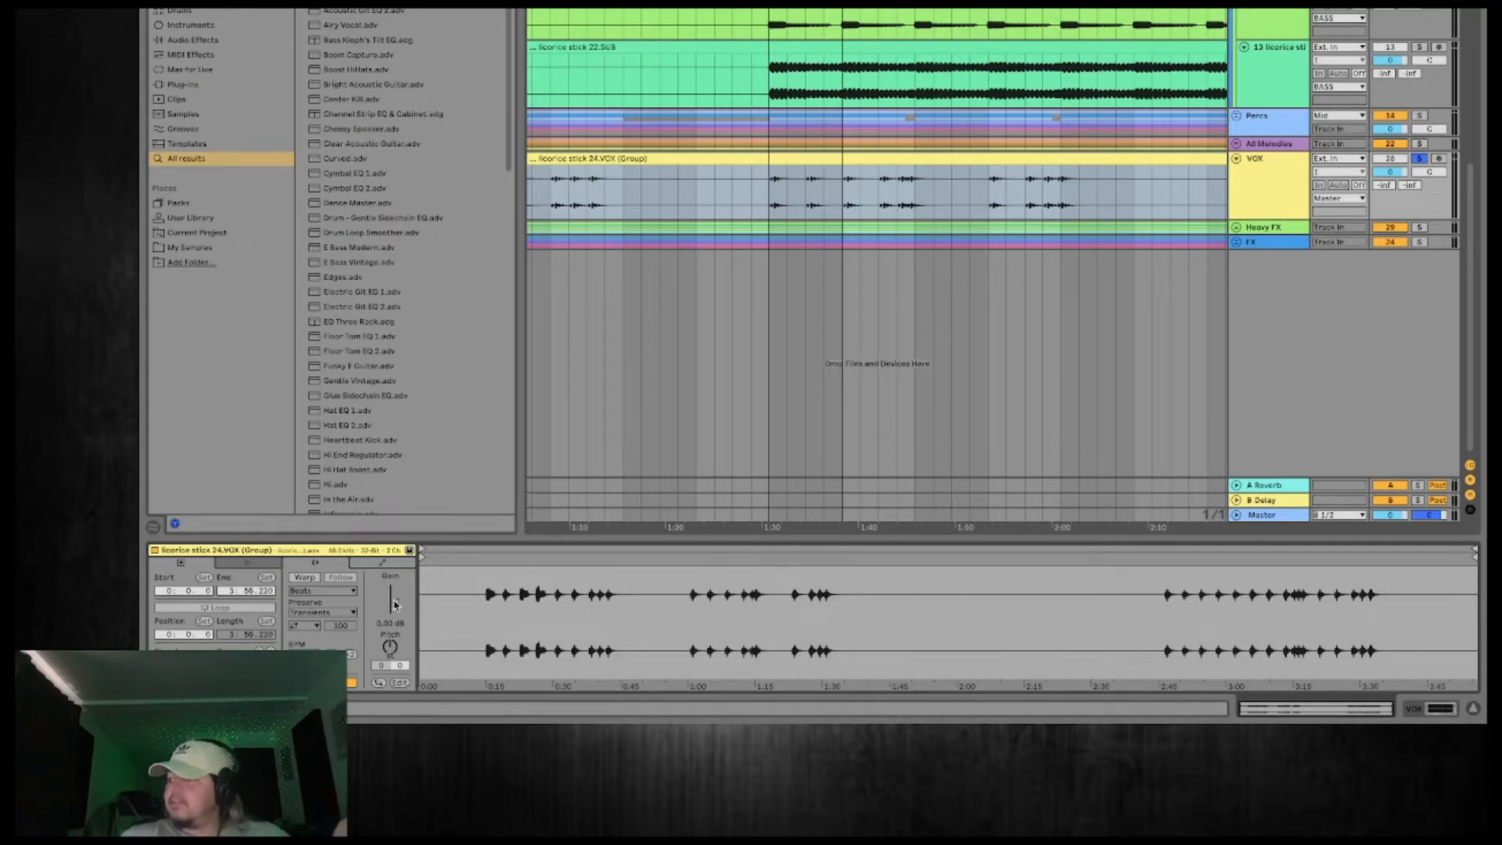
pyautogui.moveTo(394, 601); pyautogui.dragTo(394, 596)
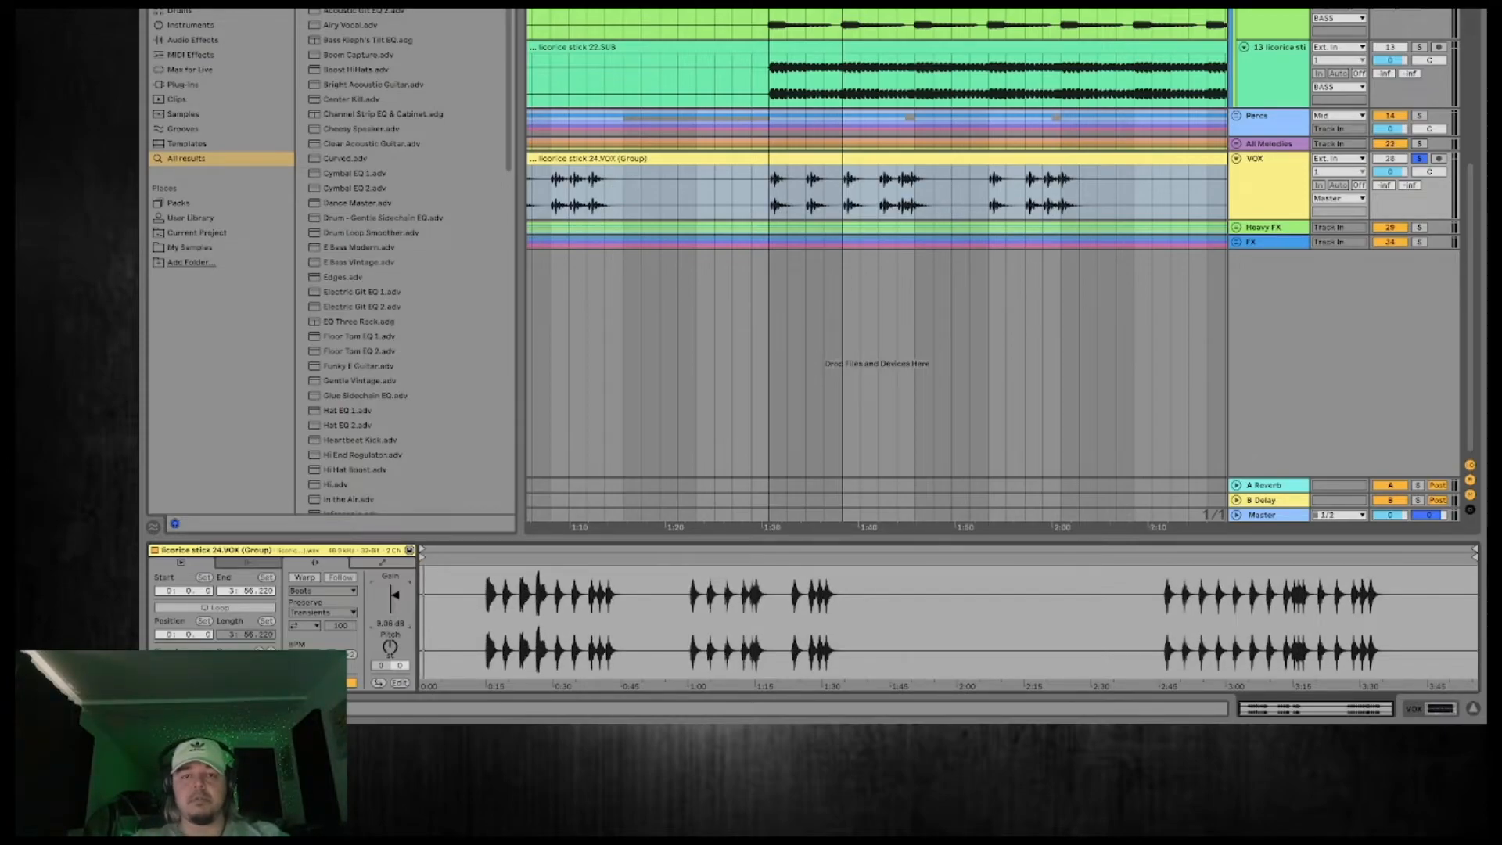
pyautogui.click(806, 5)
pyautogui.press('space')
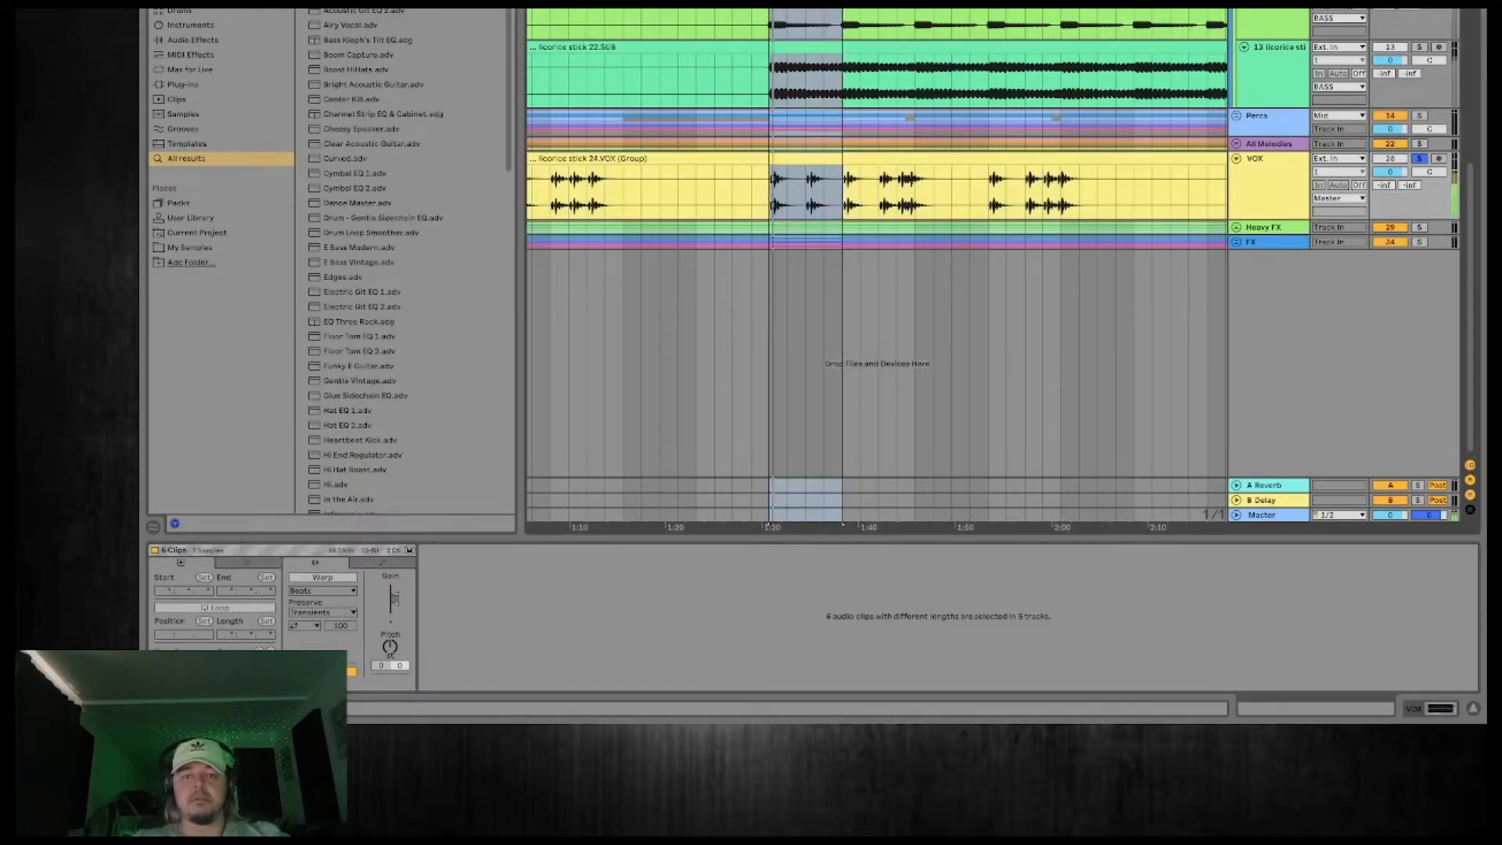
pyautogui.click(1305, 169)
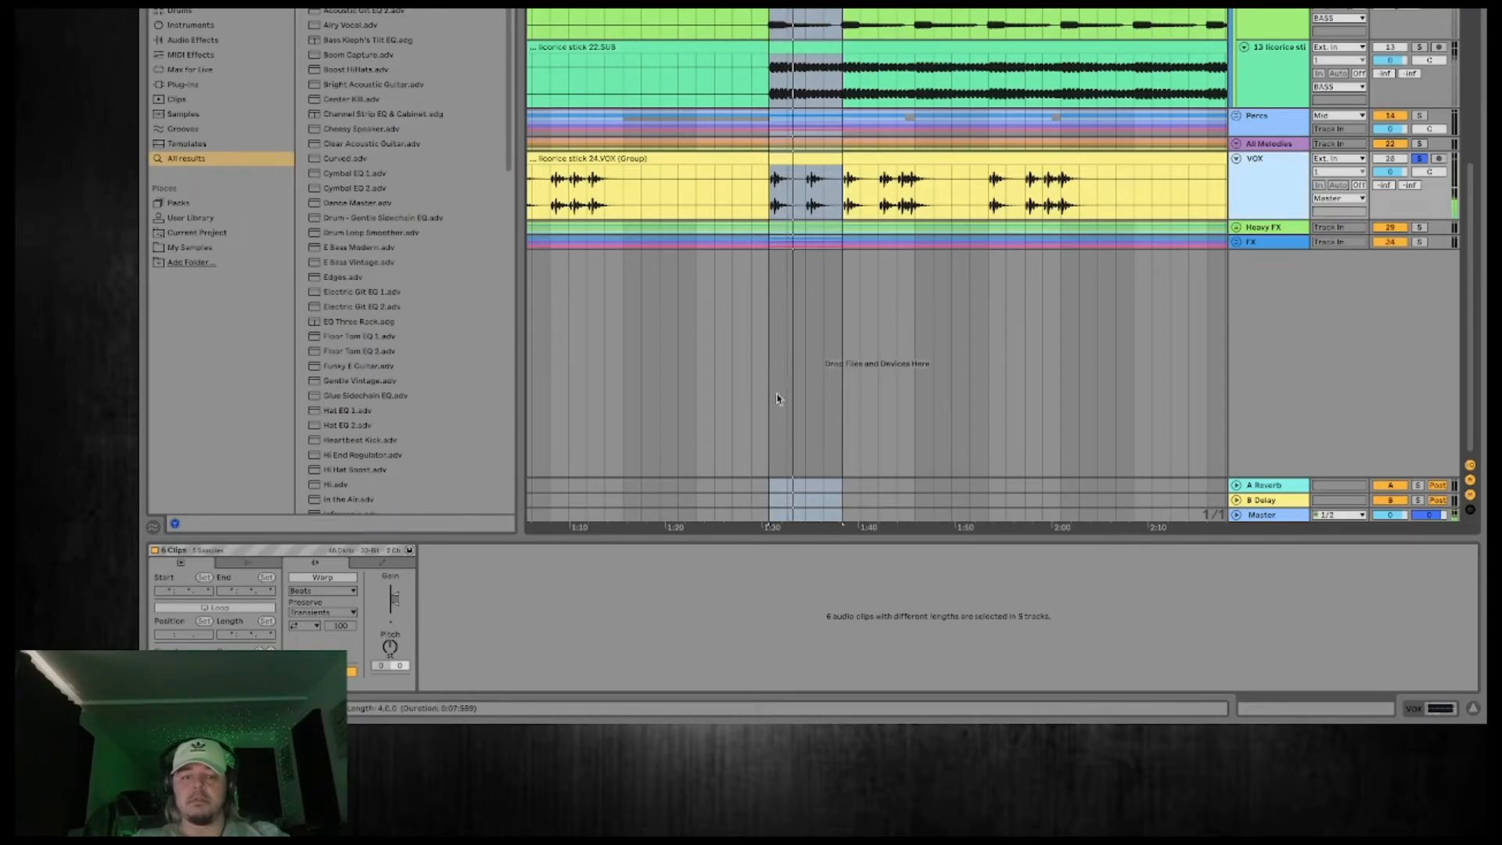
pyautogui.moveTo(395, 603); pyautogui.dragTo(394, 598)
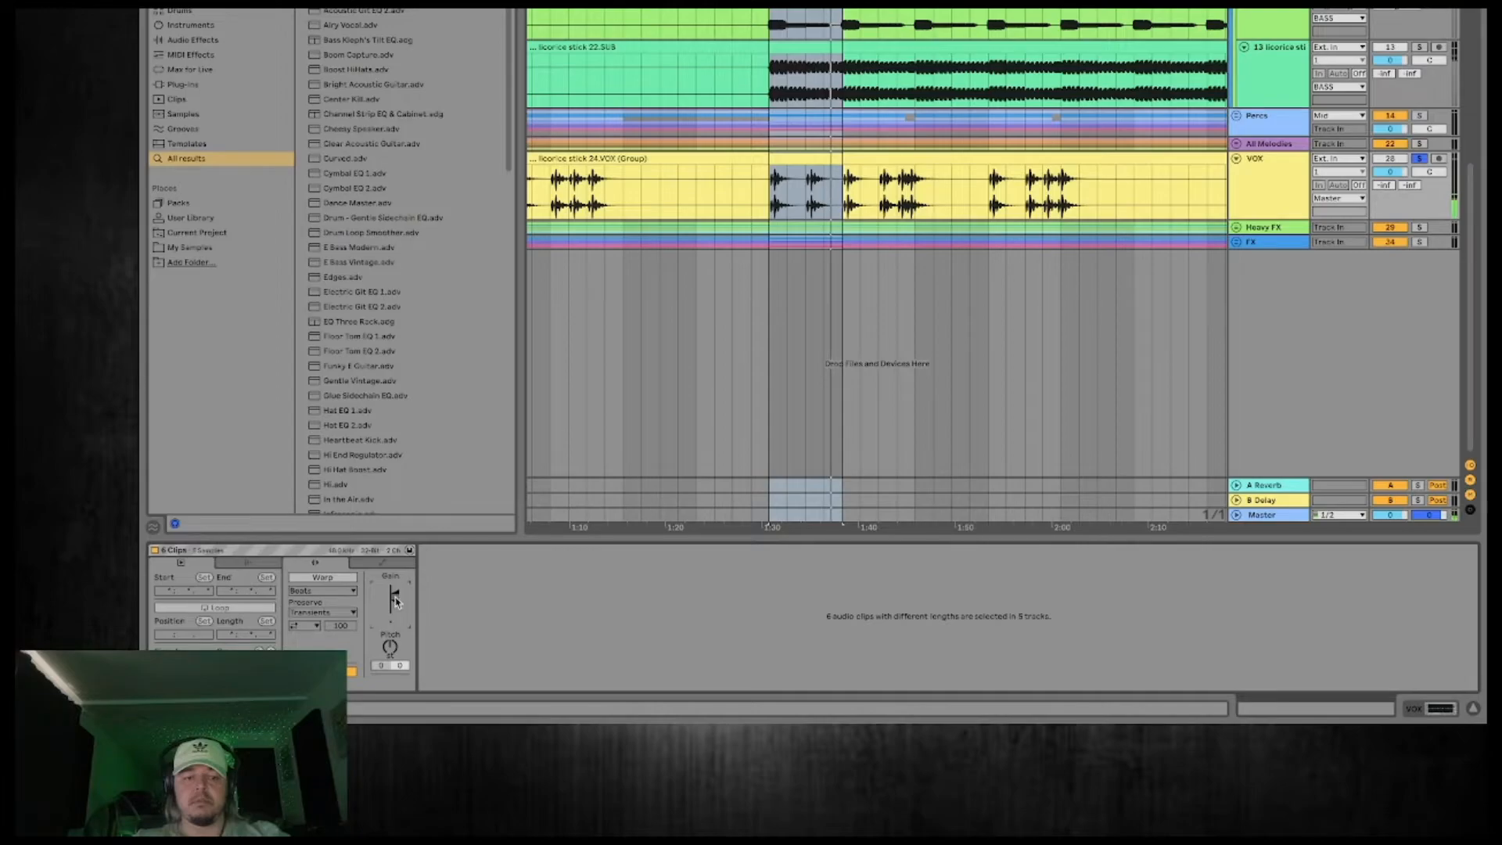
pyautogui.click(816, 159)
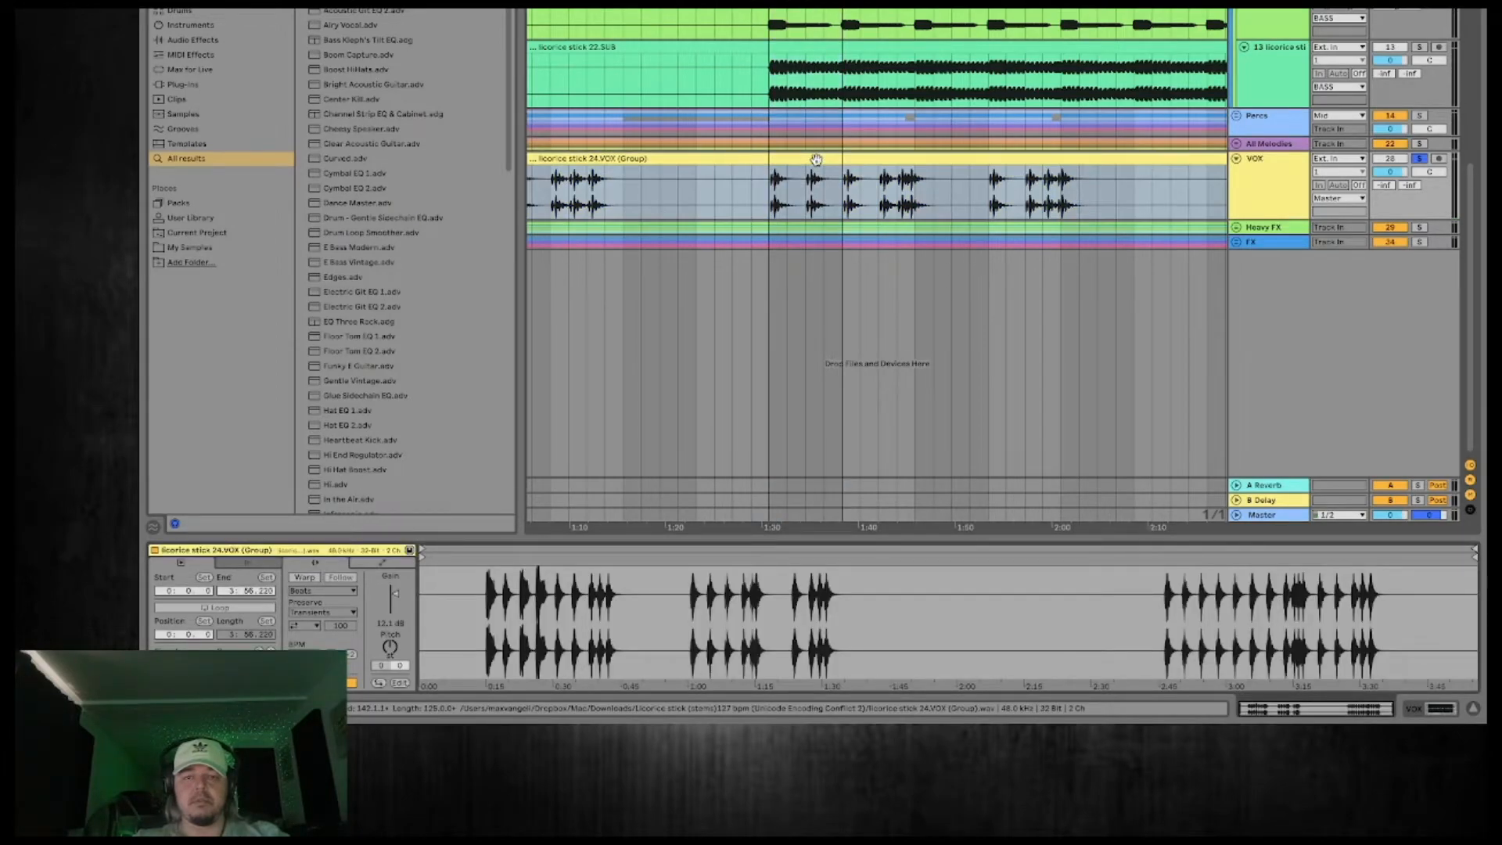
pyautogui.press('super+z')
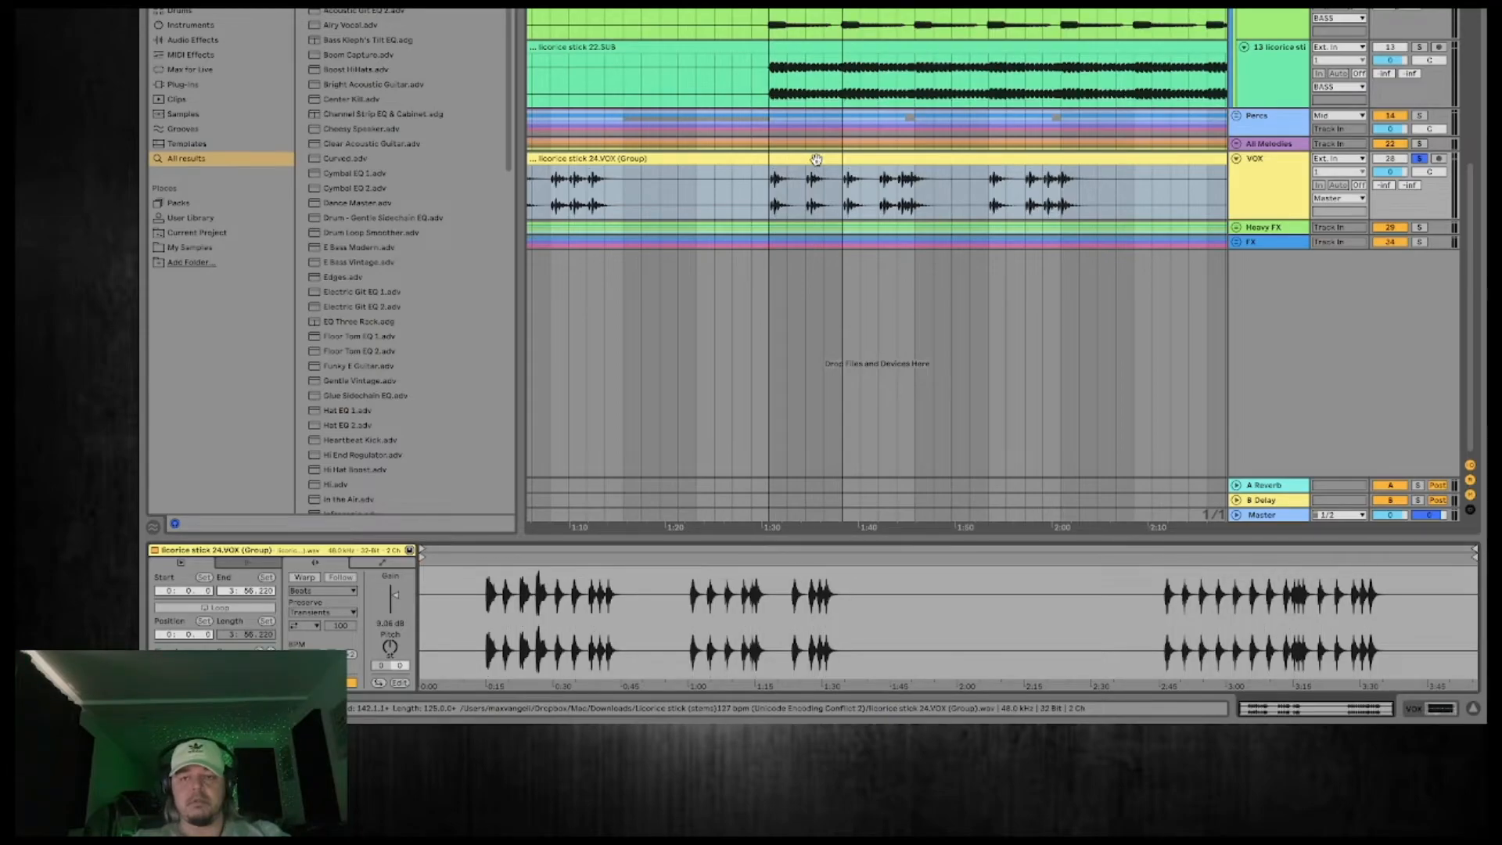
pyautogui.press('super+z')
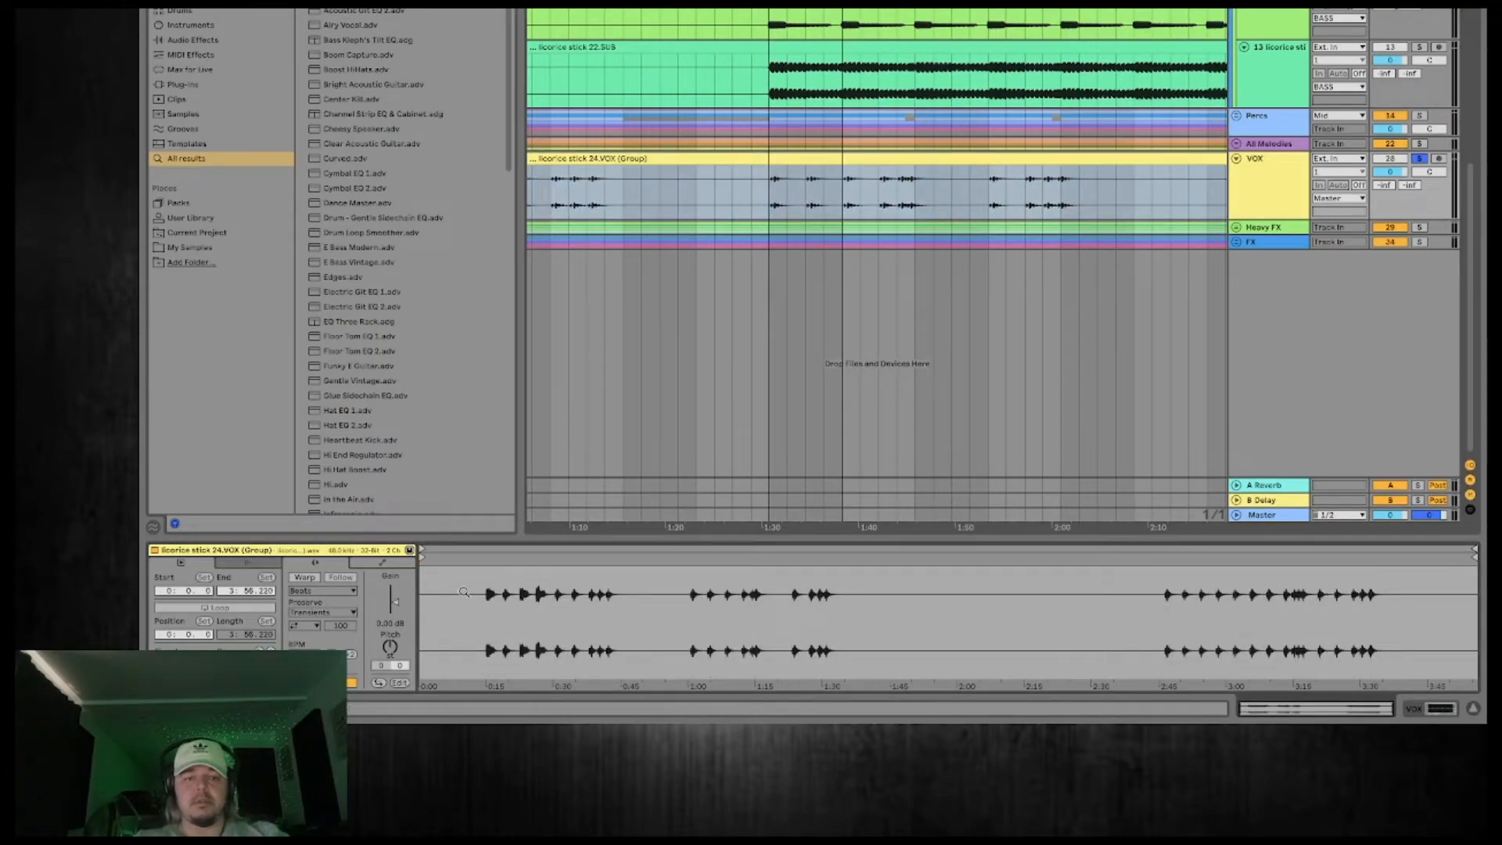
# Raise the VOX clip's gain to 8.31 dB and set playback to start at 1:30.
pyautogui.moveTo(395, 600); pyautogui.dragTo(395, 595)
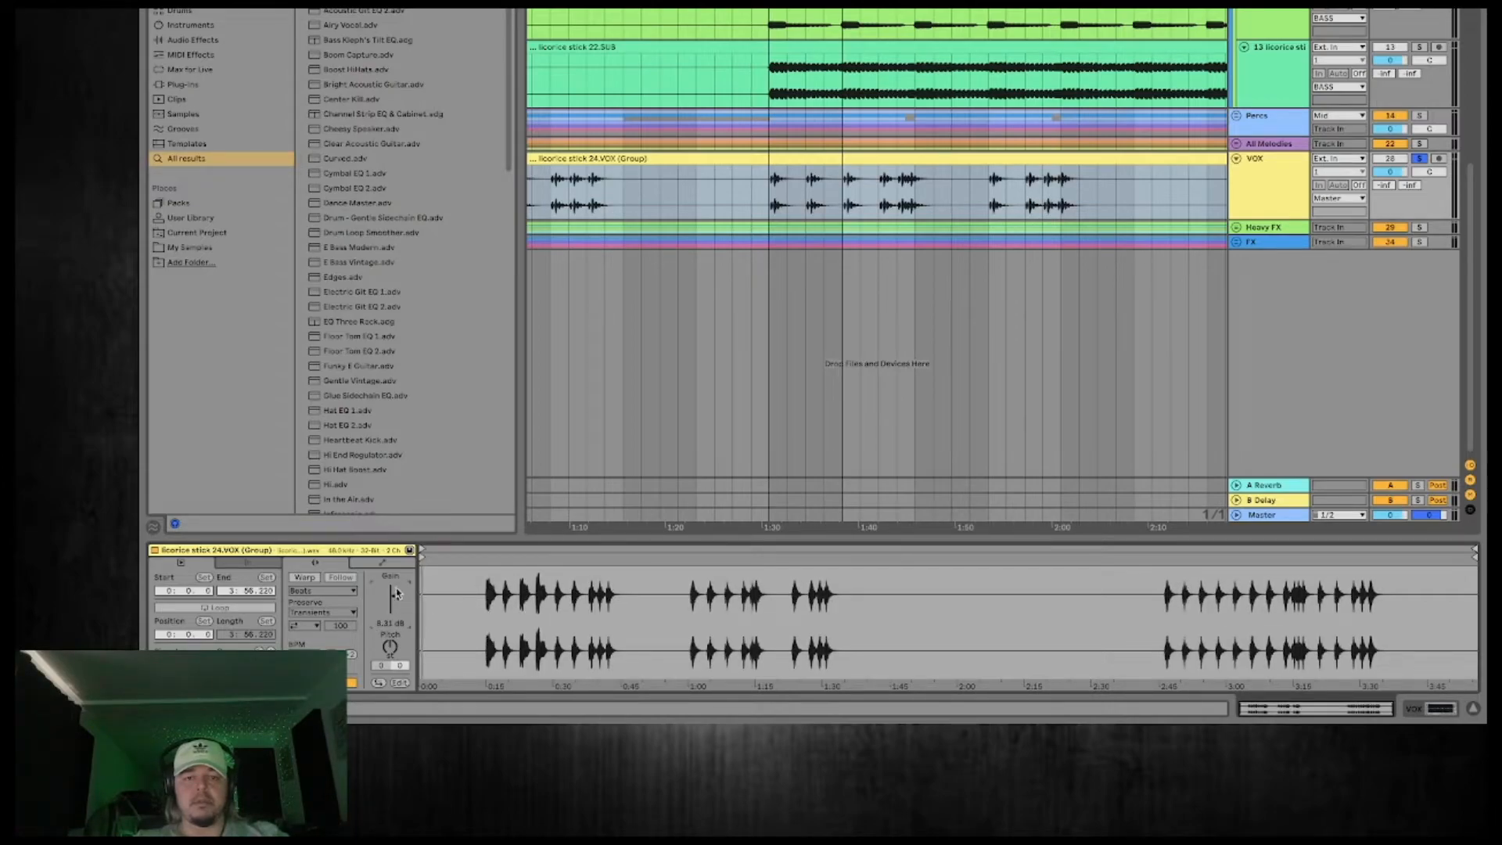
pyautogui.click(769, 197)
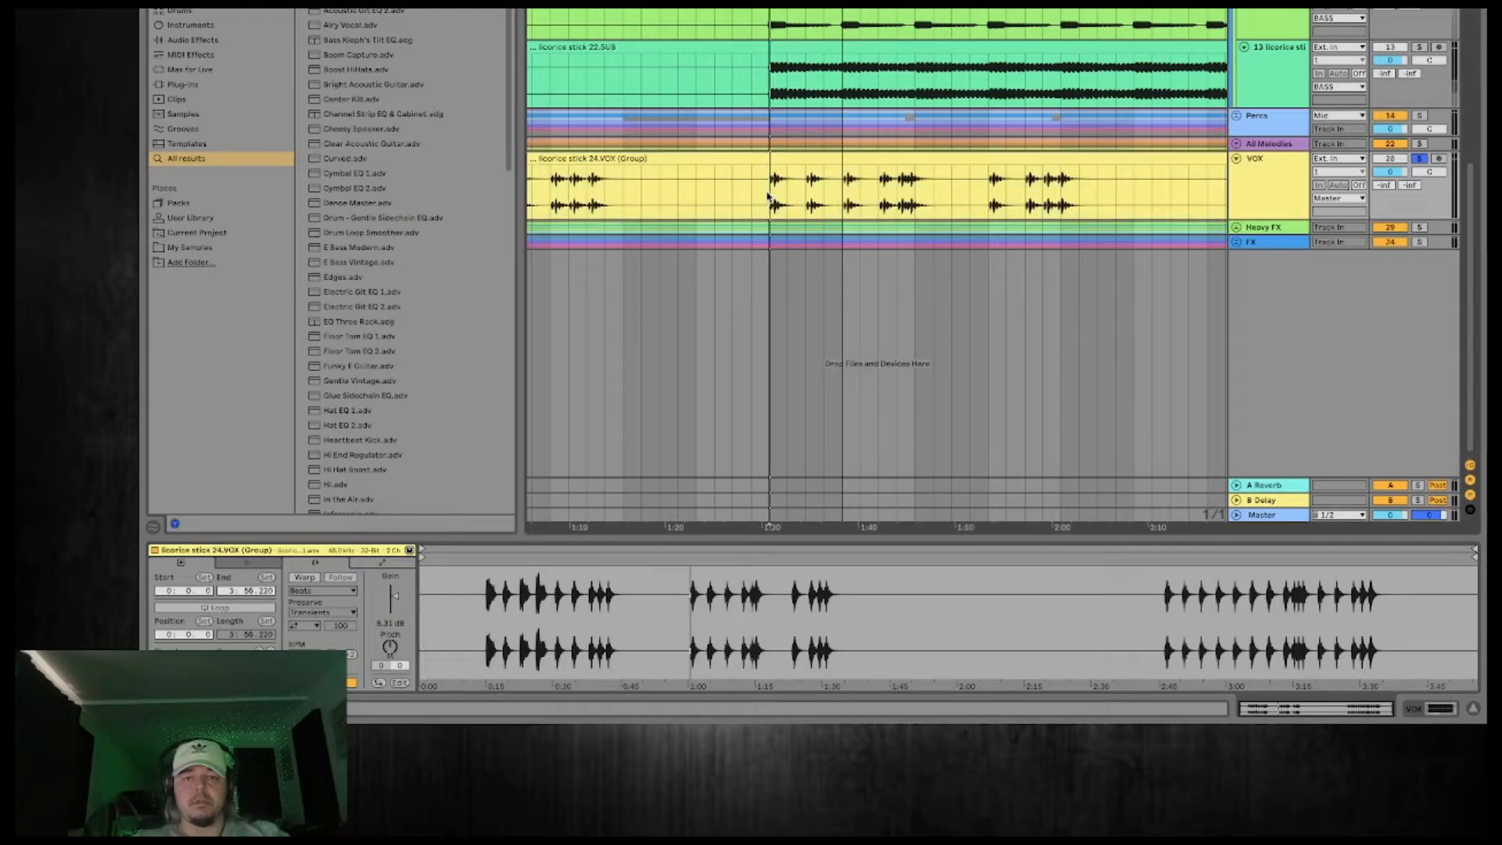
# Load the Ozone 9 Vintage EQ plug-in onto the VOX track and play the vocal through it.
pyautogui.click(1267, 190)
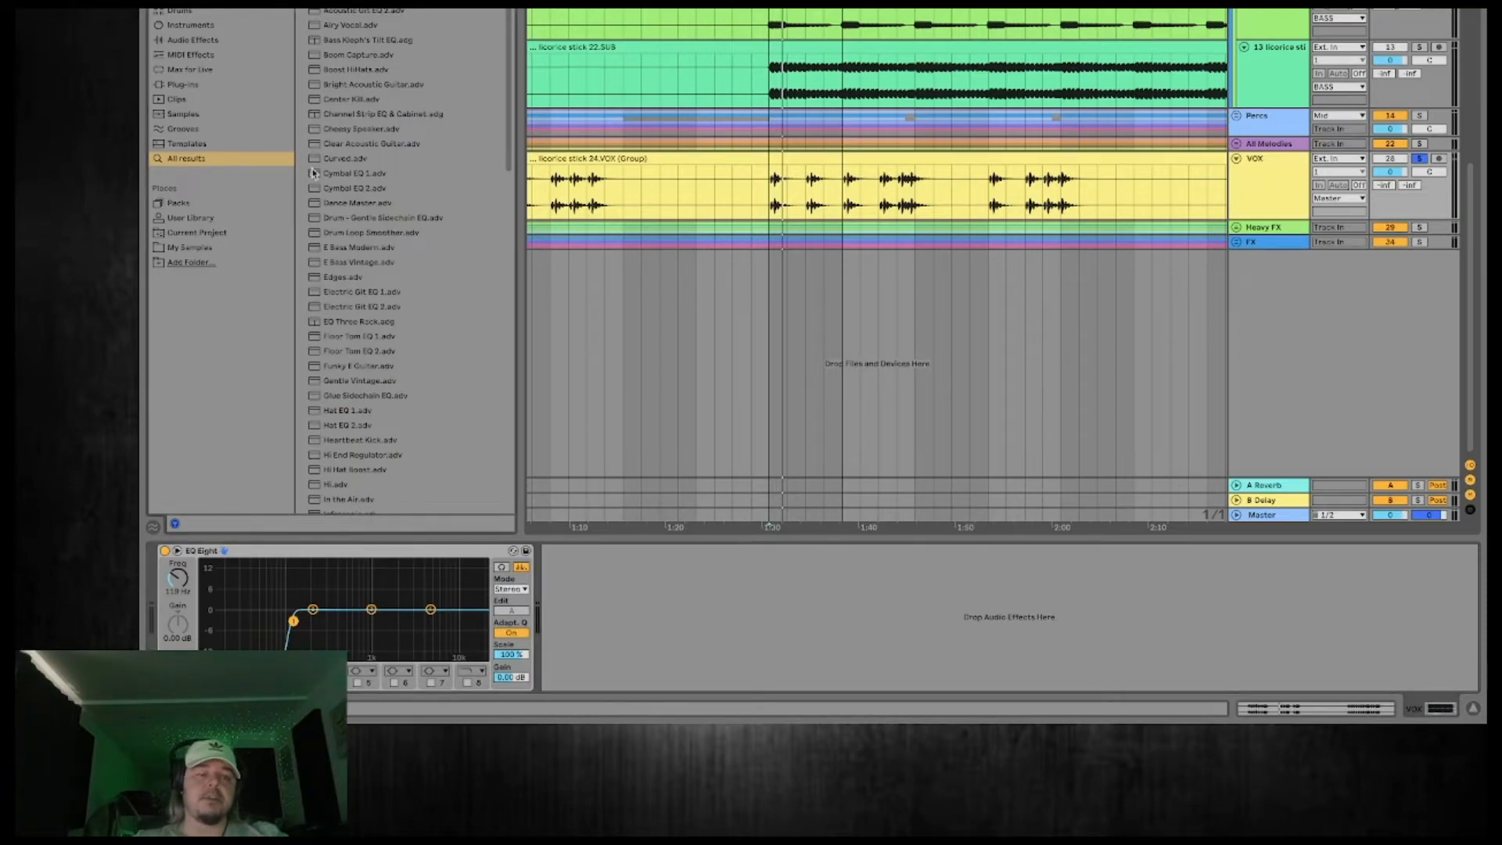
pyautogui.click(185, 84)
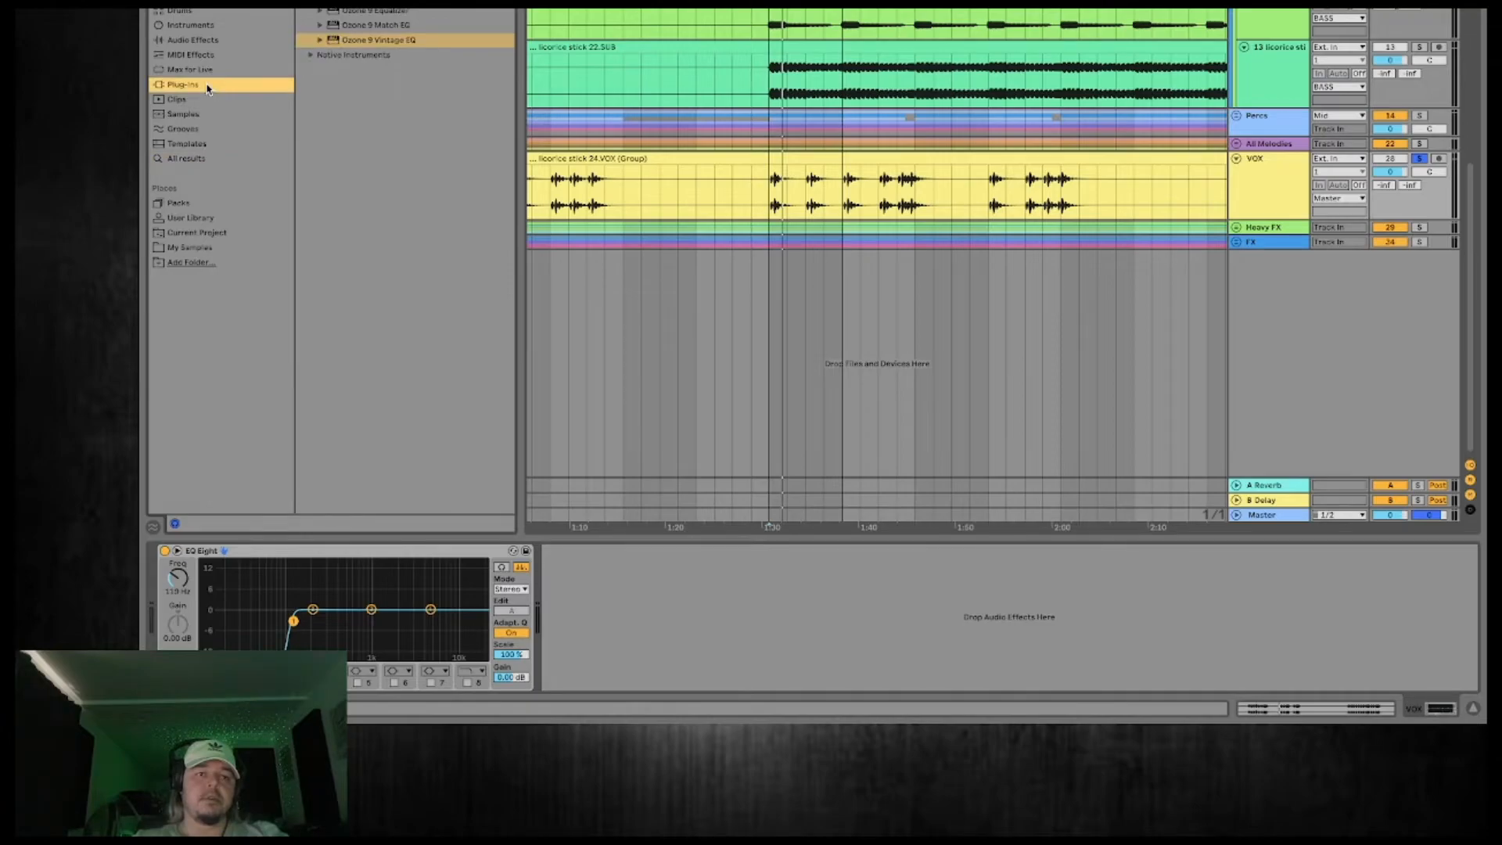
pyautogui.doubleClick(404, 41)
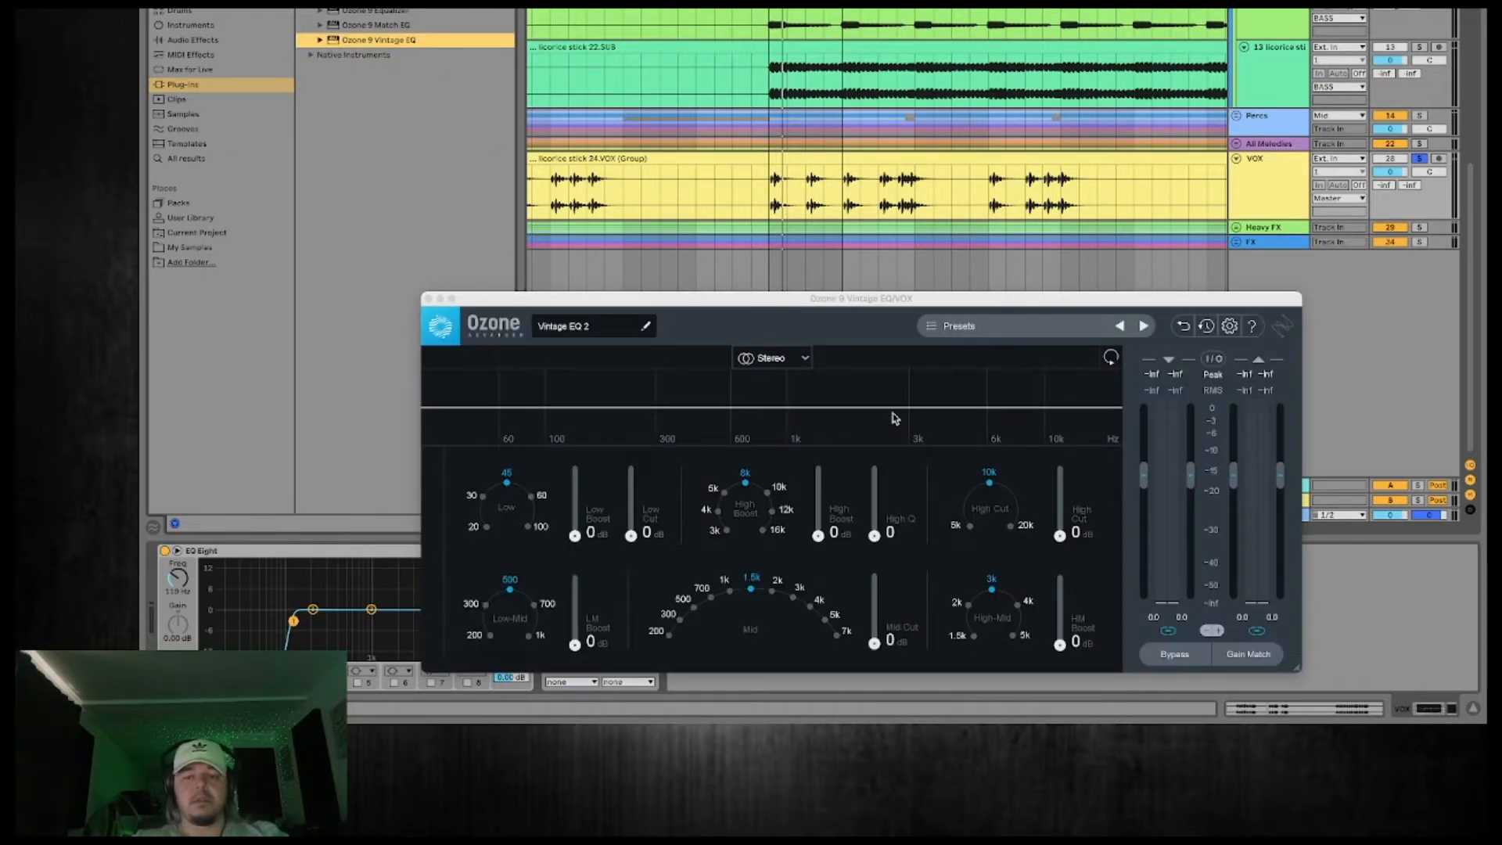
pyautogui.press('space')
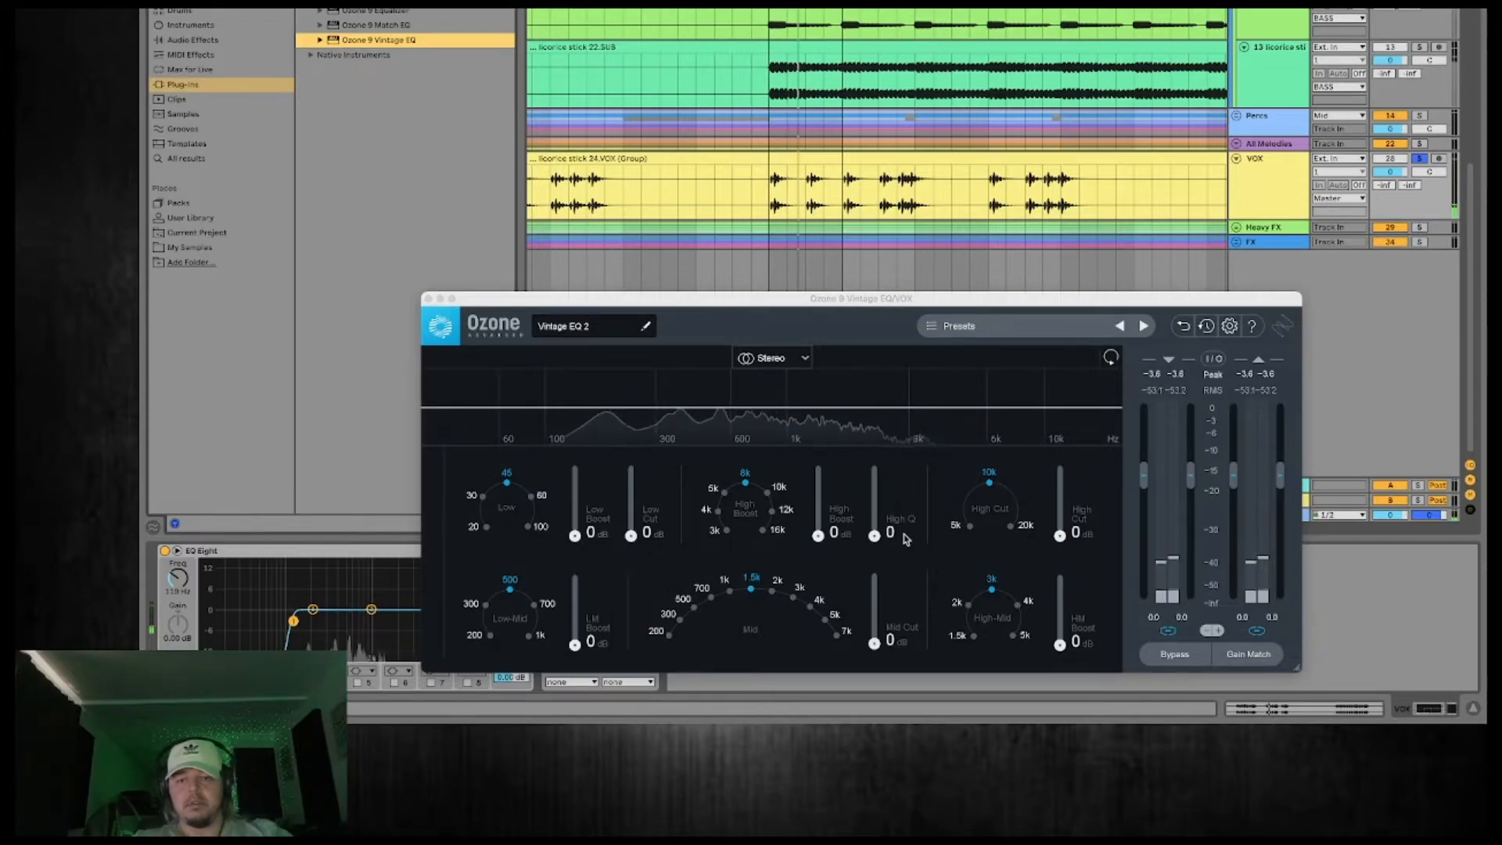
# Set the Vintage EQ's High Boost to 10 dB at 4k and close the plug-in window.
pyautogui.moveTo(818, 535); pyautogui.dragTo(817, 470)
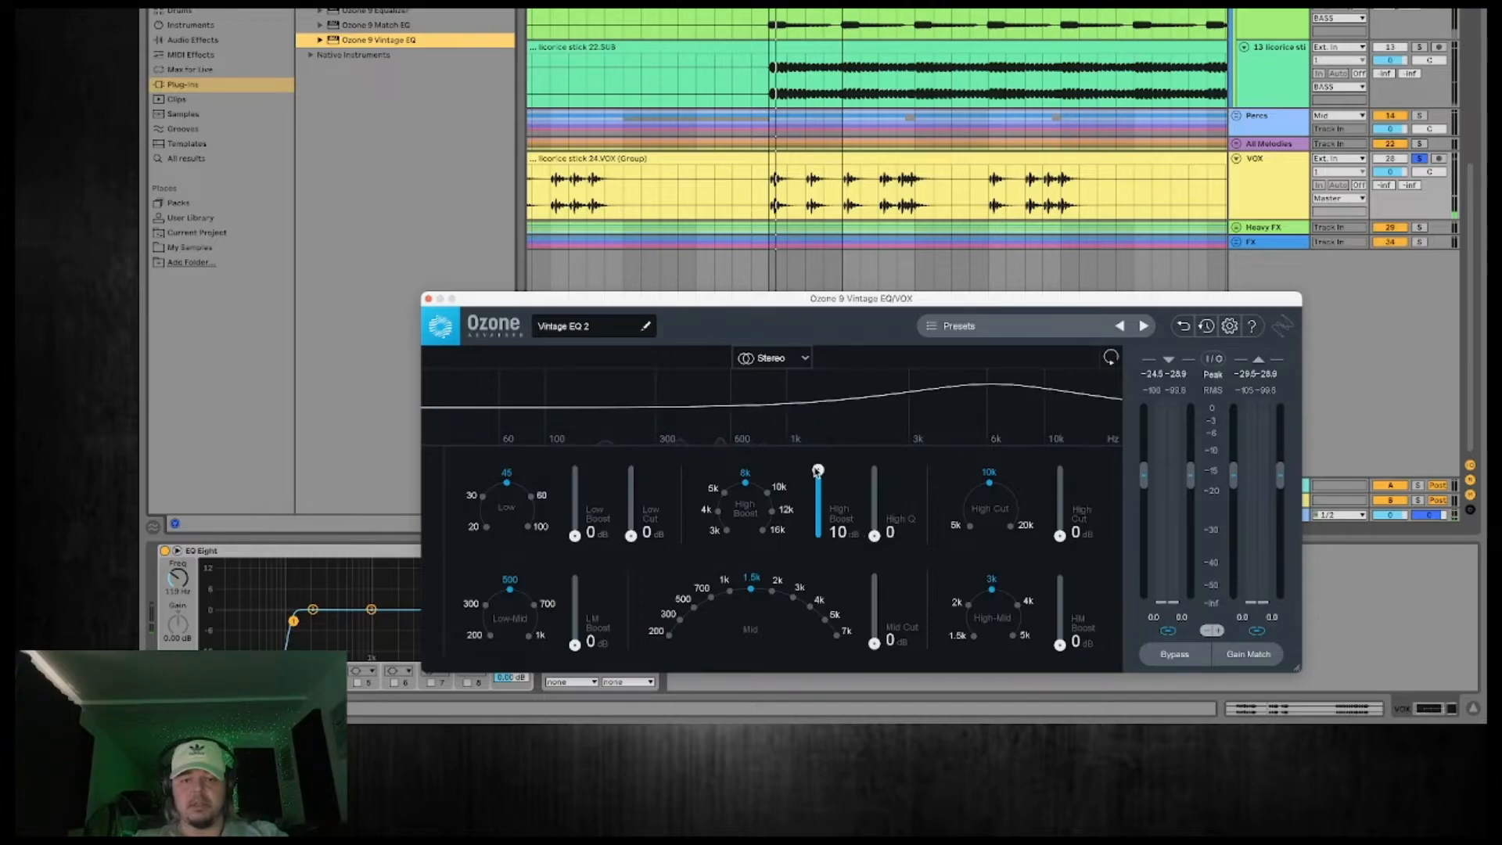
pyautogui.click(725, 531)
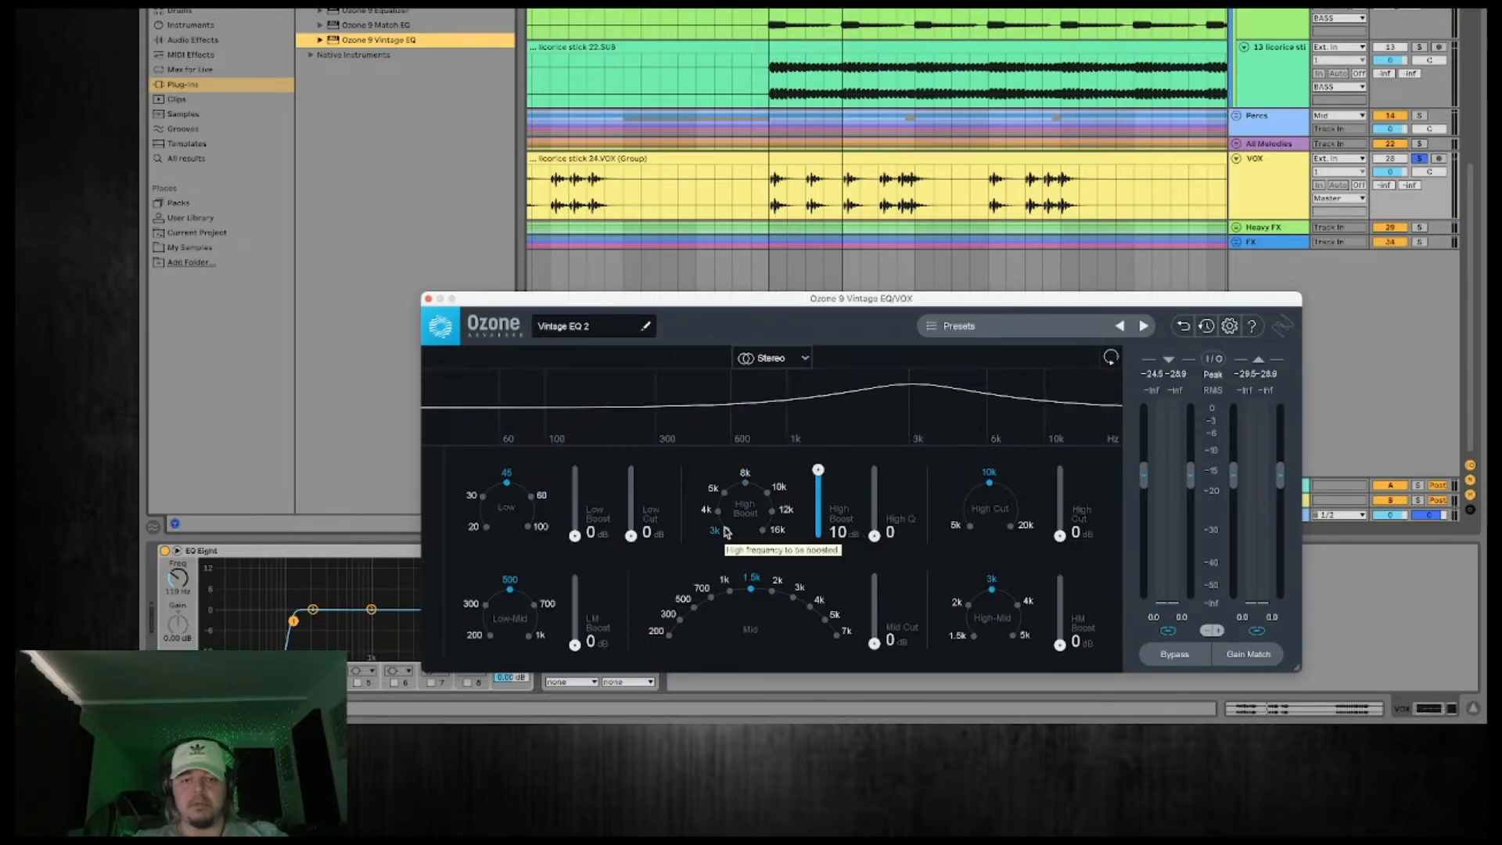
pyautogui.click(717, 511)
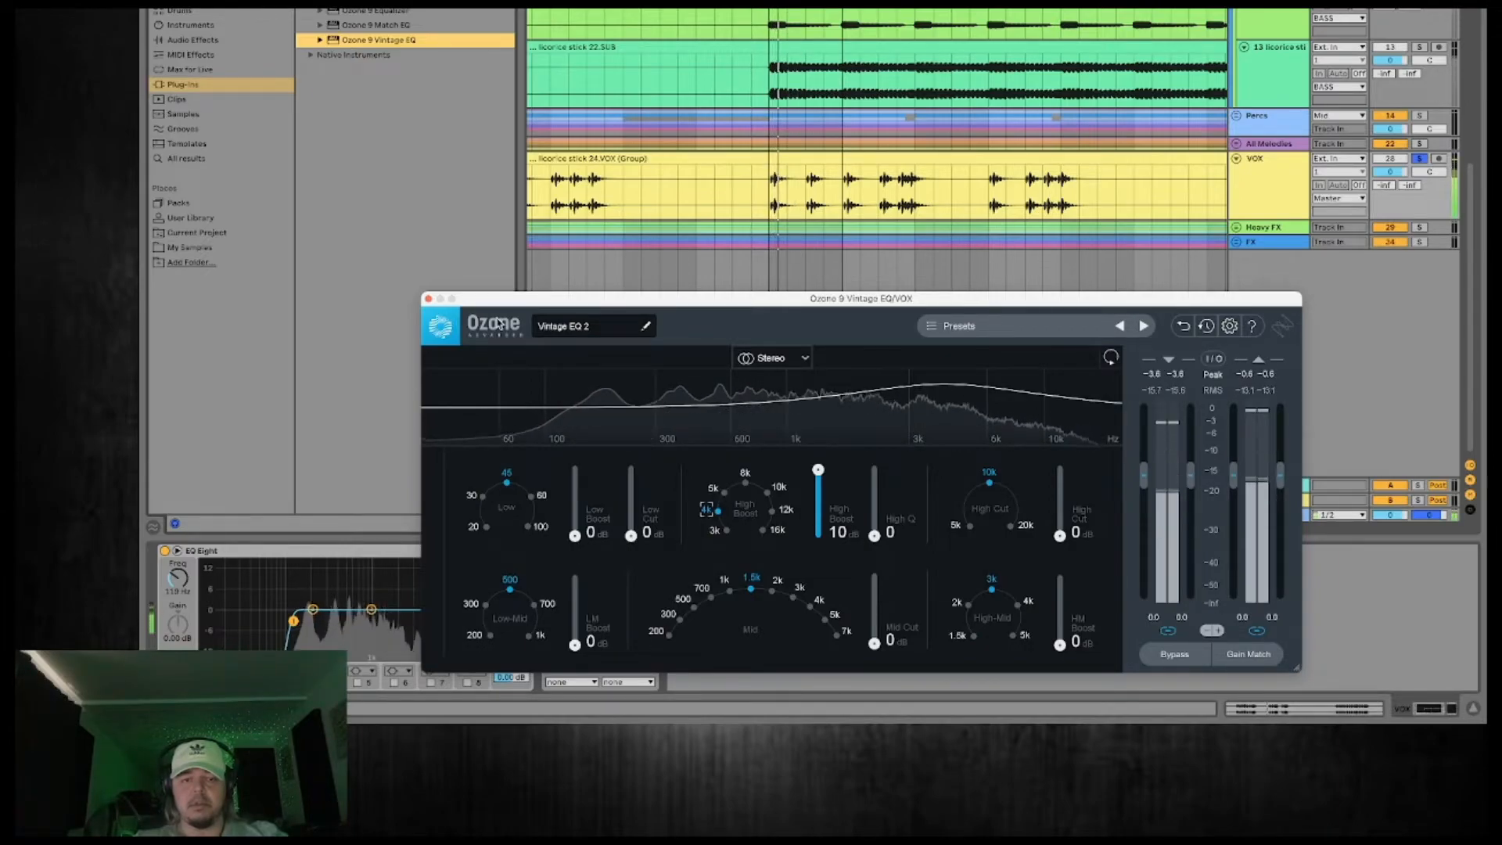
pyautogui.click(428, 298)
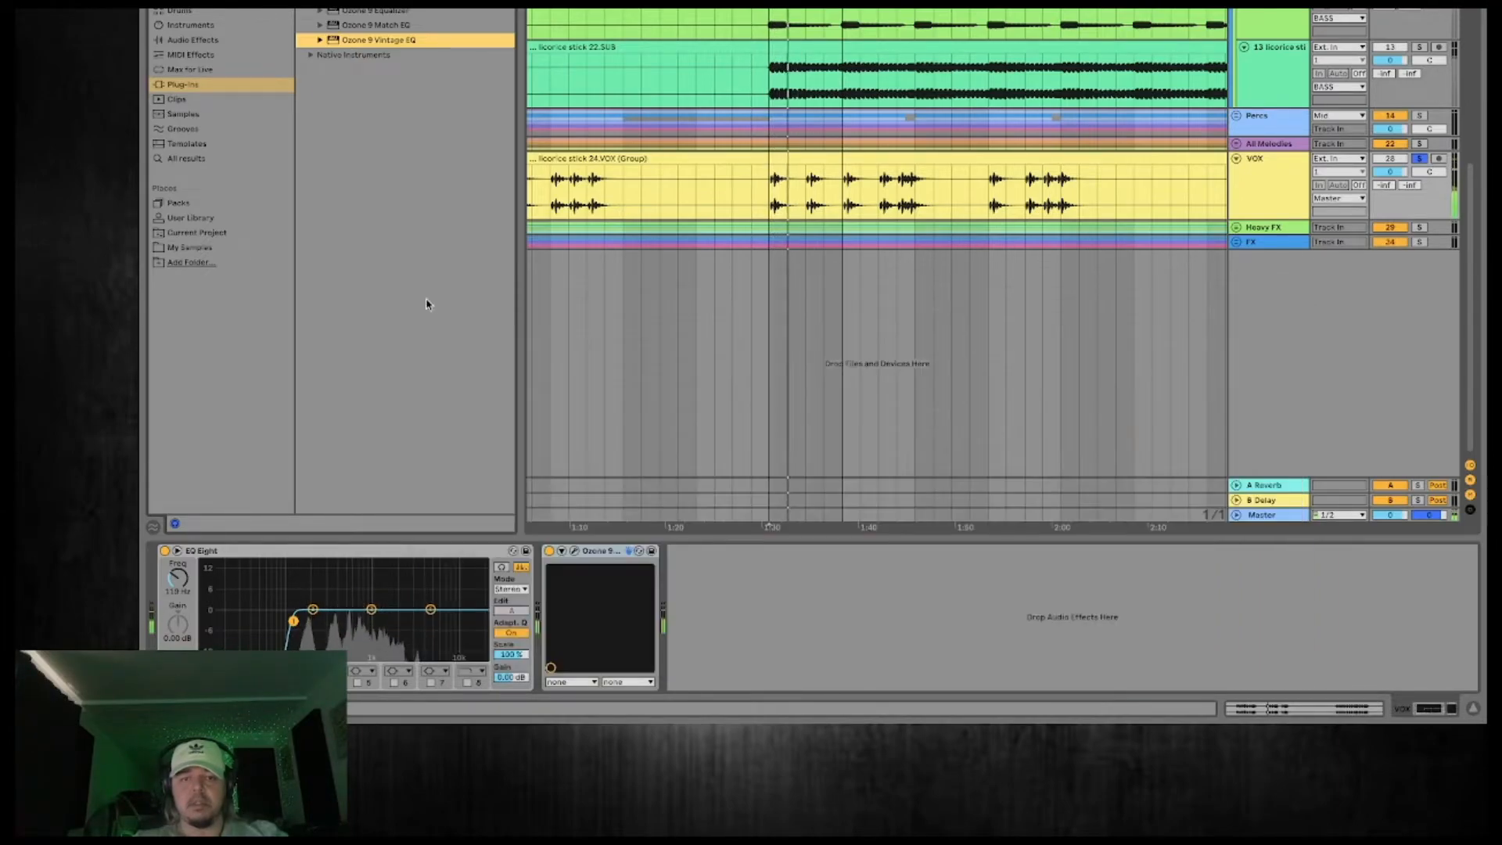
# Compare the vocal with the Vintage EQ off and on, leaving it on, and audition the phrase after 1:40.
pyautogui.click(549, 550)
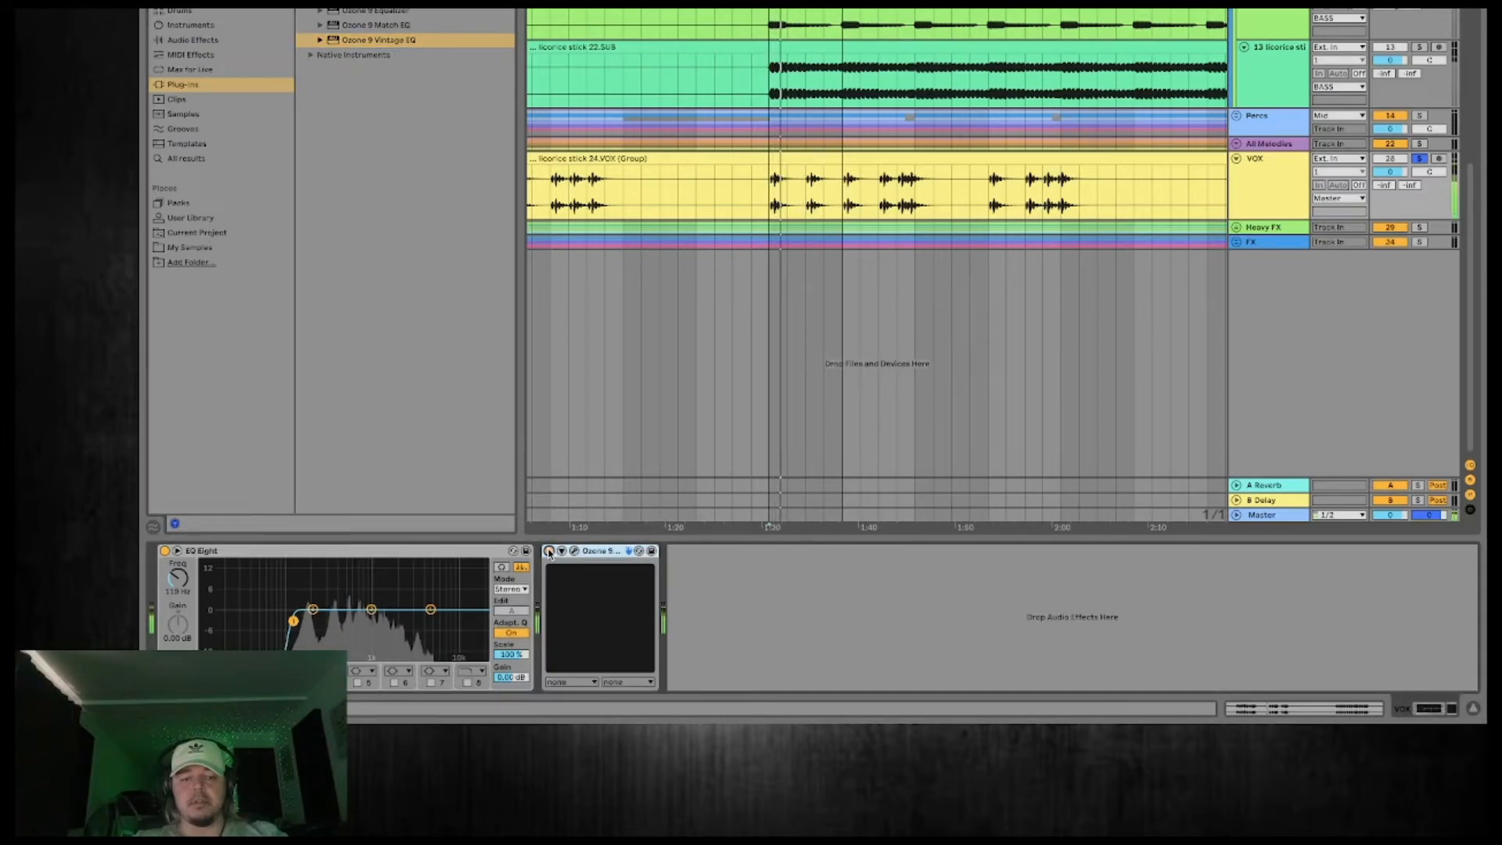
pyautogui.click(549, 551)
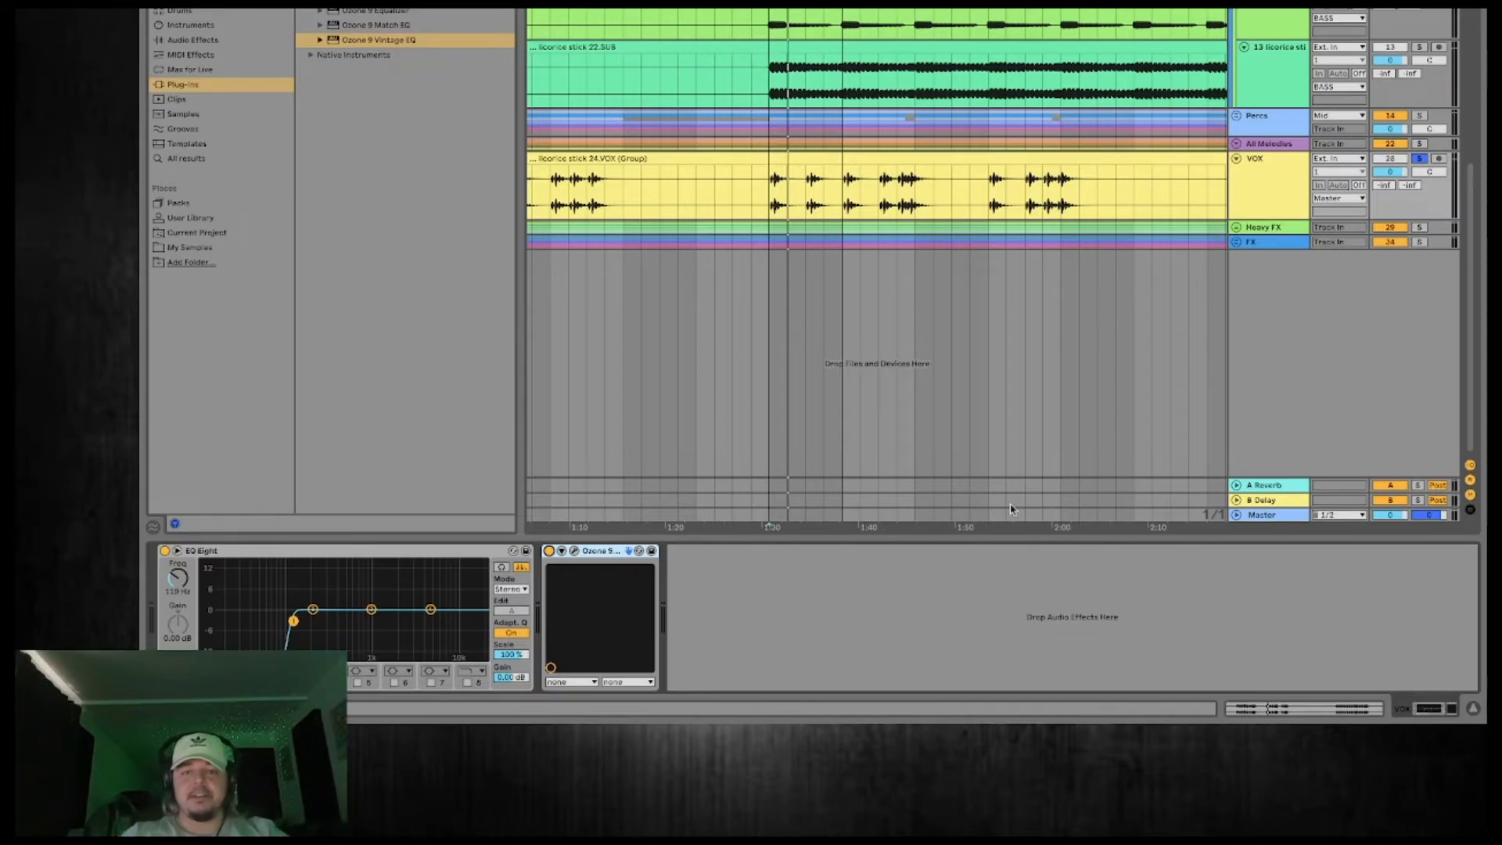
pyautogui.moveTo(806, 9); pyautogui.dragTo(934, 10)
pyautogui.press('space')
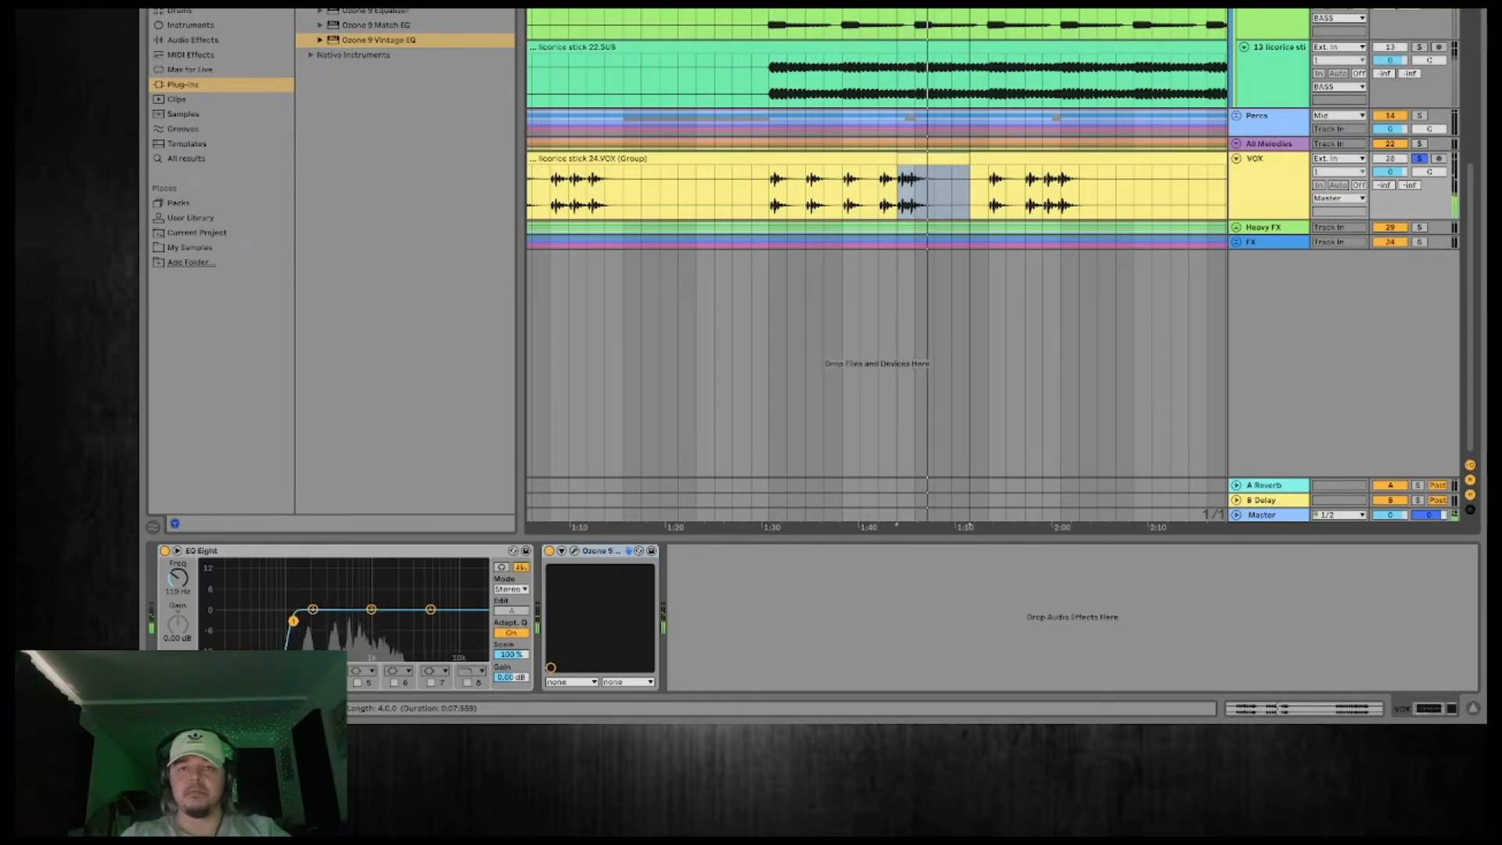
pyautogui.press('space')
# Move the loop back to 1:30 and expand the All Melodies group for soloed playback.
pyautogui.moveTo(934, 10); pyautogui.dragTo(806, 9)
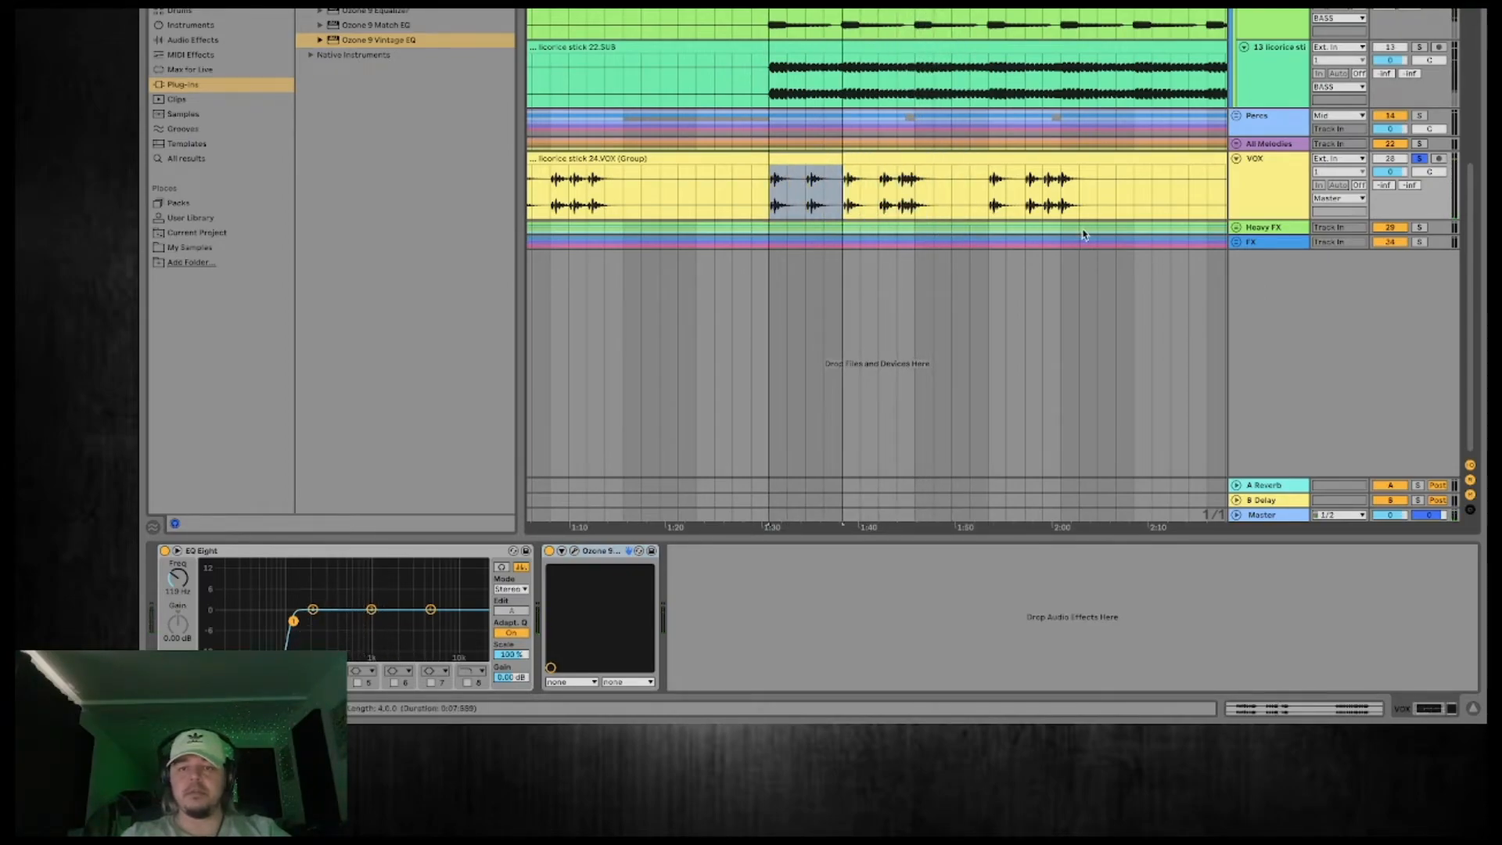
pyautogui.click(1236, 145)
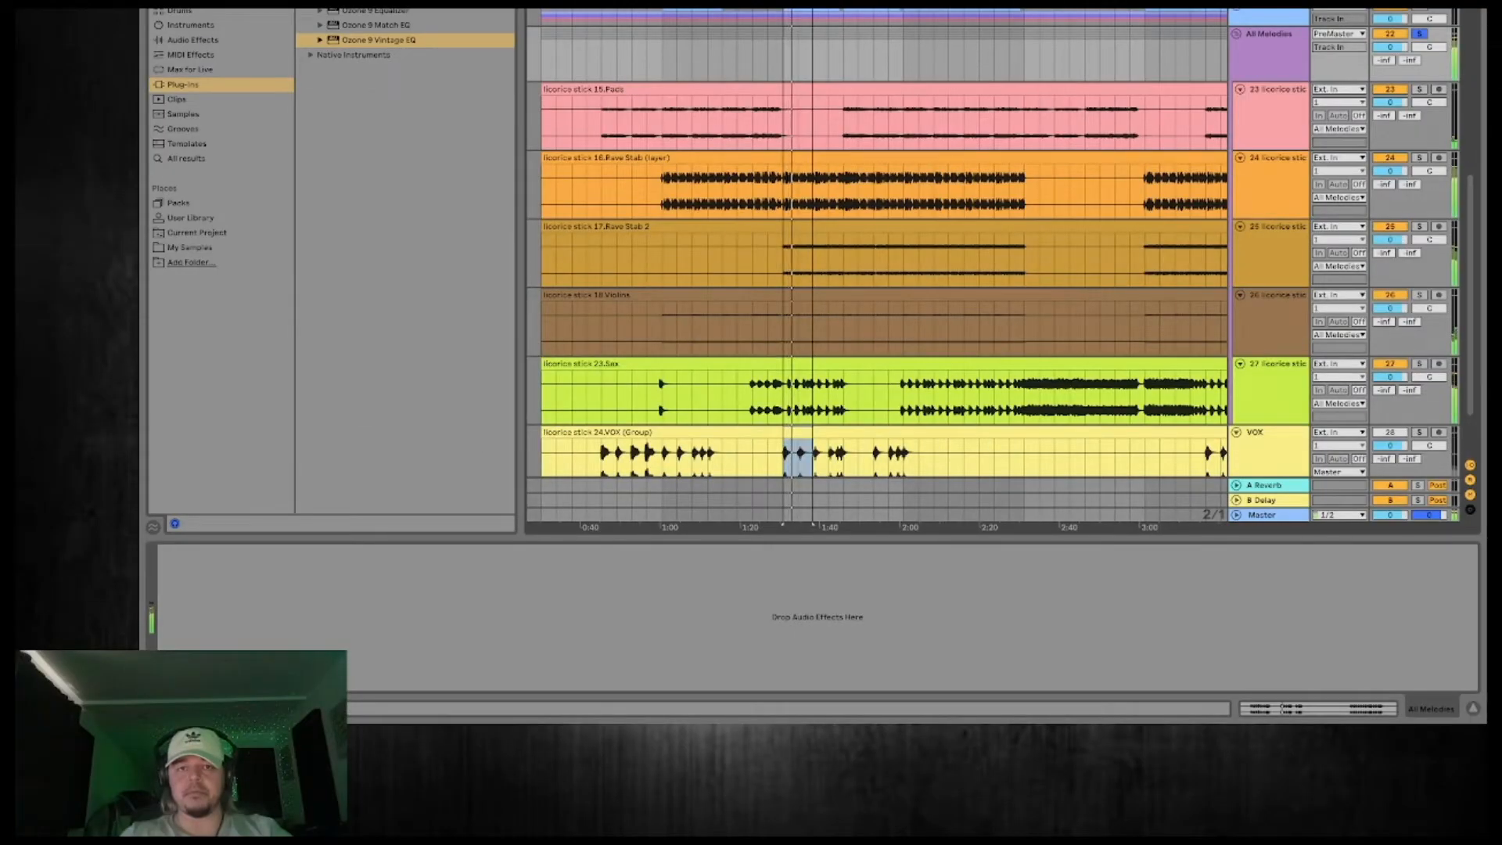
# Audition the All Melodies tracks over the 1:45–2:00 section, return the loop to 1:30–1:45 and stop playback.
pyautogui.scroll(3, 825, 455)
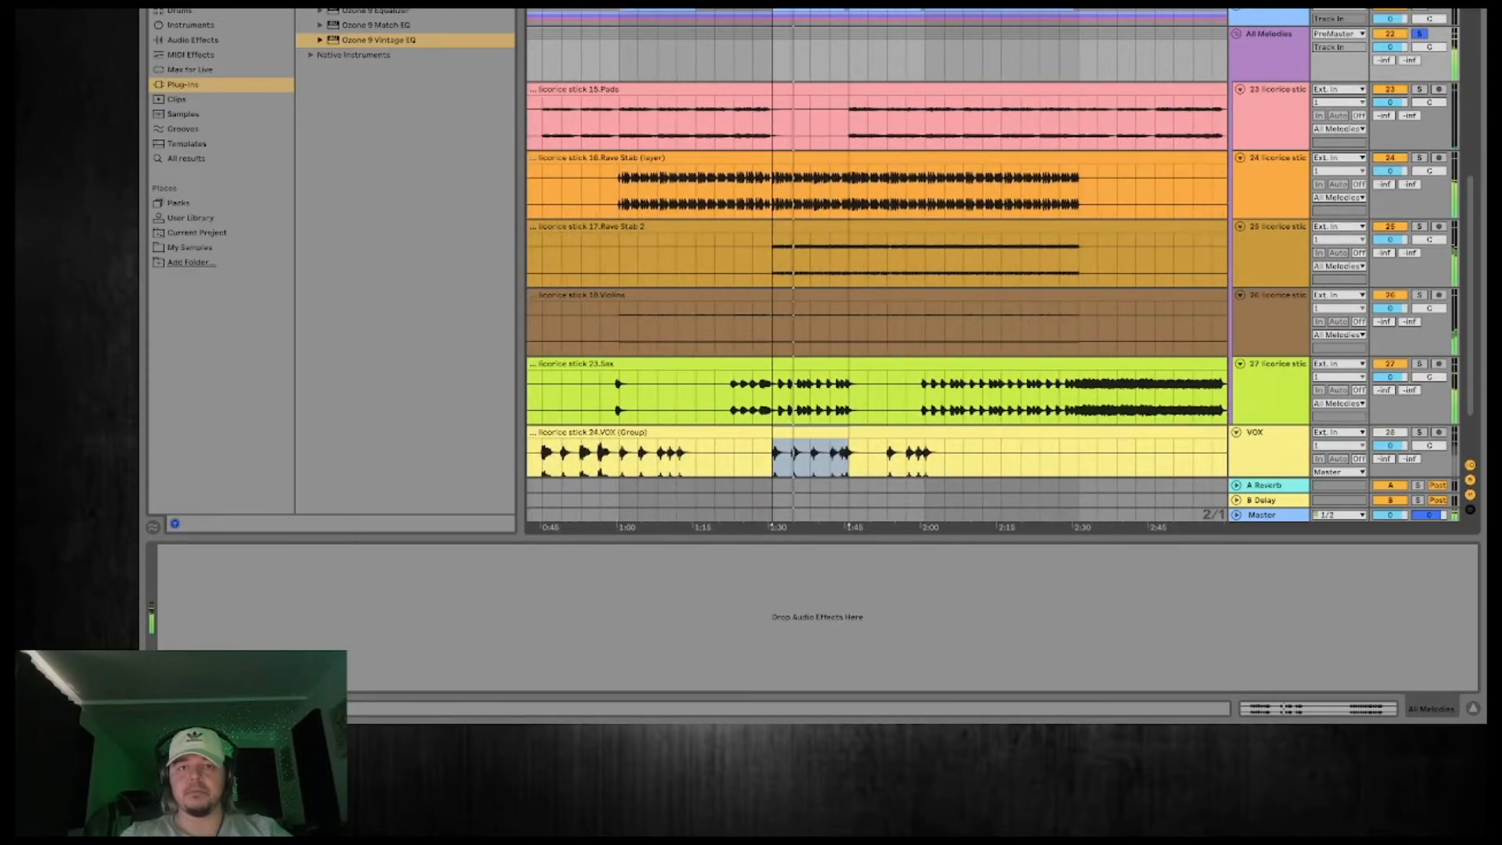
pyautogui.moveTo(848, 458); pyautogui.dragTo(926, 457)
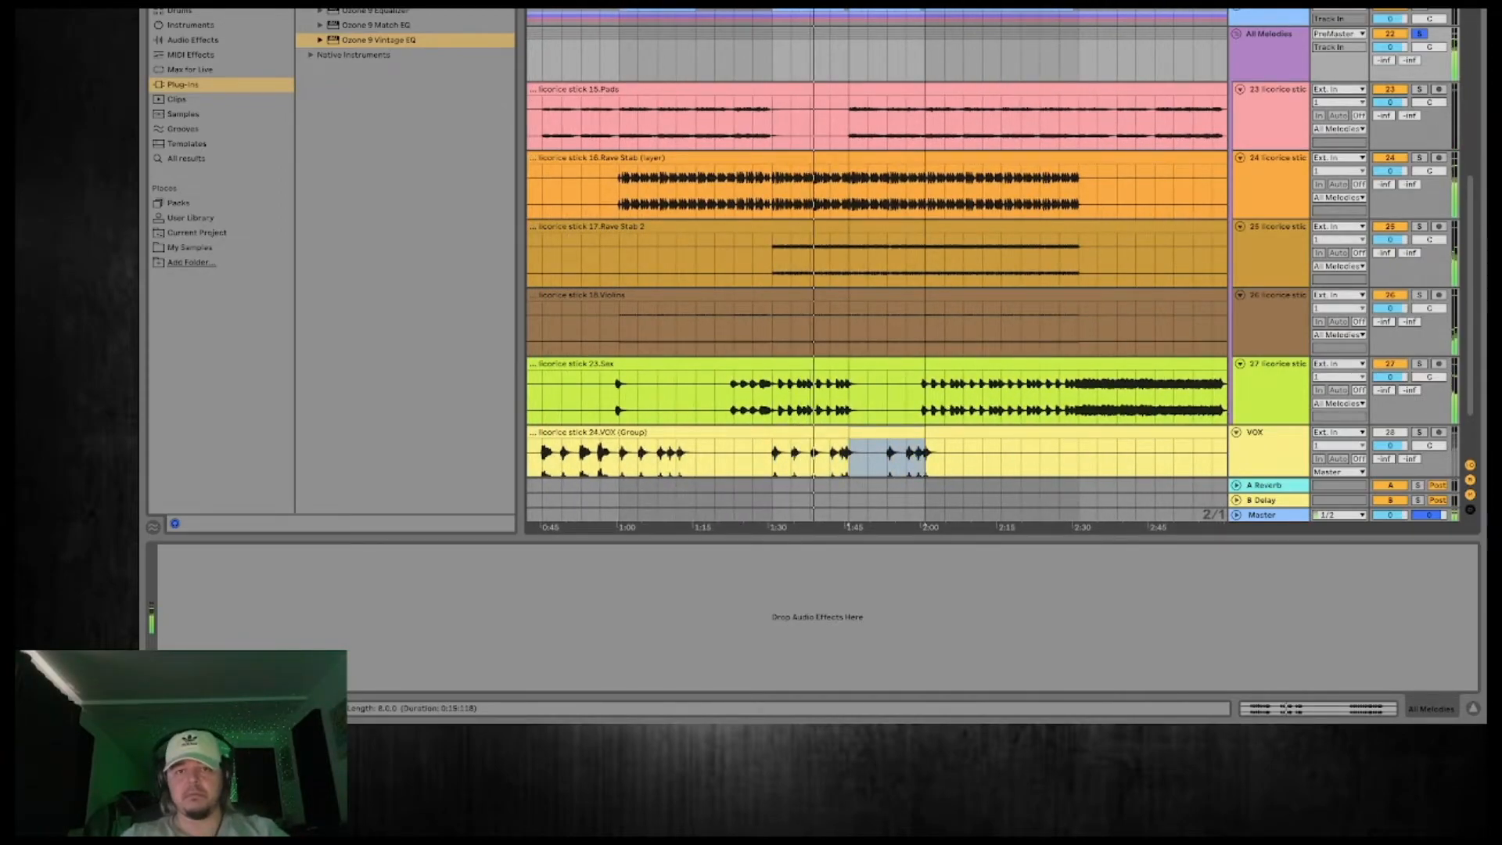
pyautogui.press('super+l')
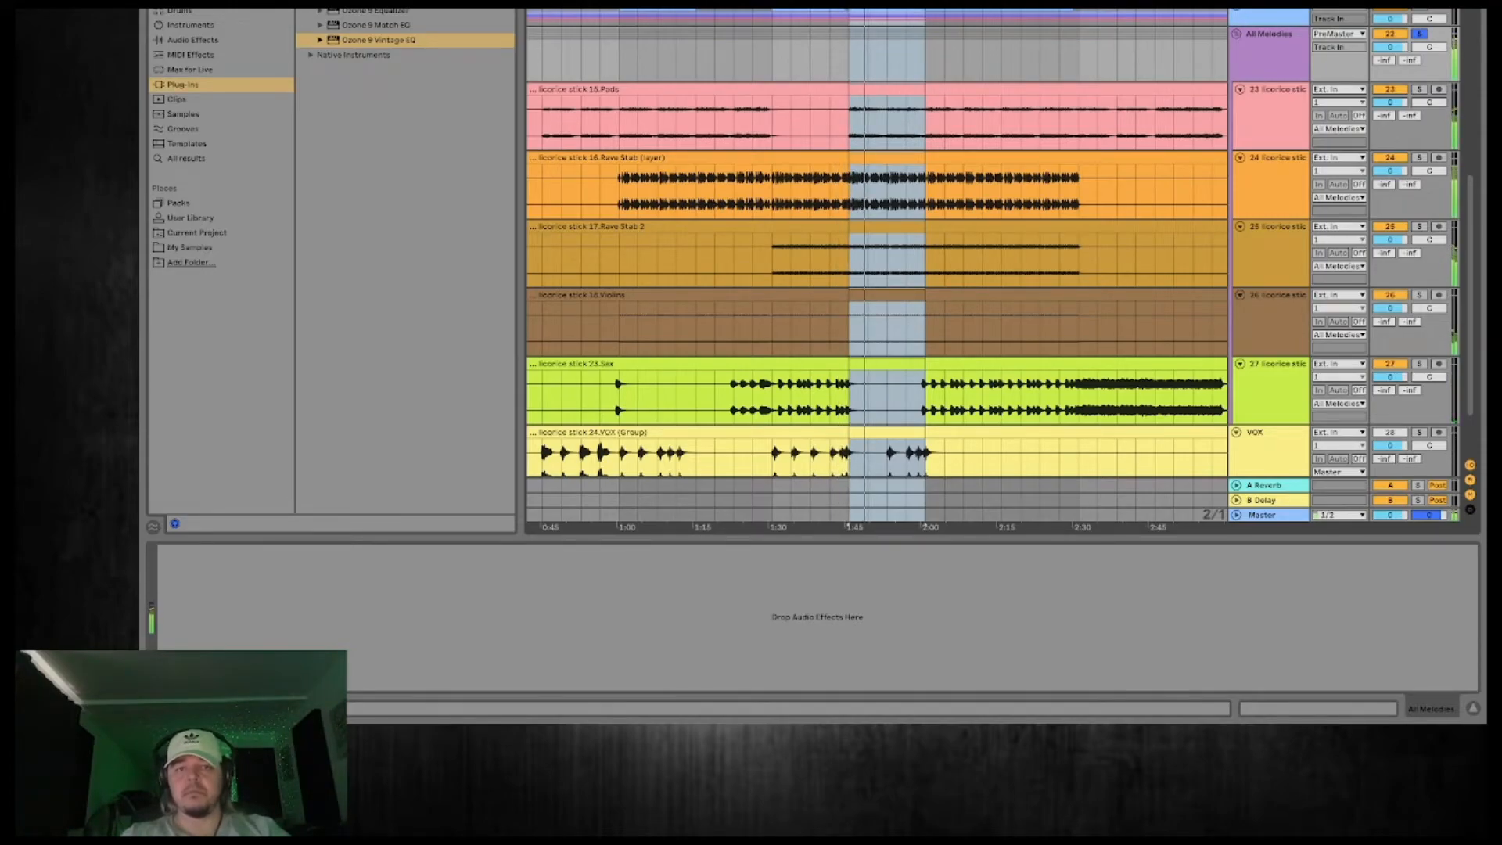
pyautogui.press('Left')
pyautogui.press('Left')
pyautogui.press('Left')
pyautogui.press('Left')
pyautogui.press('space')
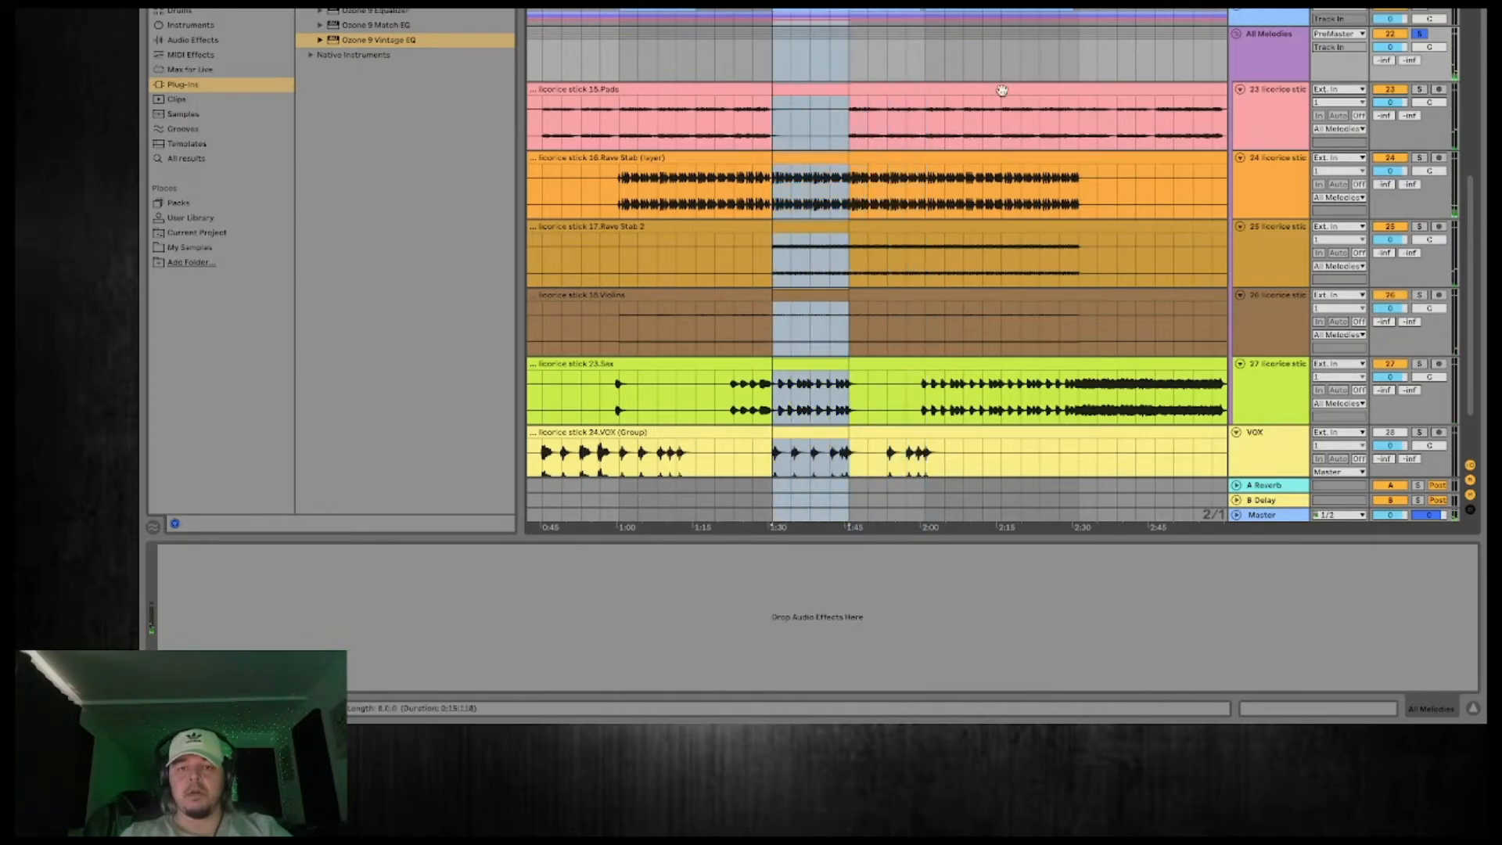
# Reorder the All Melodies group so that Rave Stab (layer) comes first and Rave Stab 2 second, above Pads.
pyautogui.click(1294, 189)
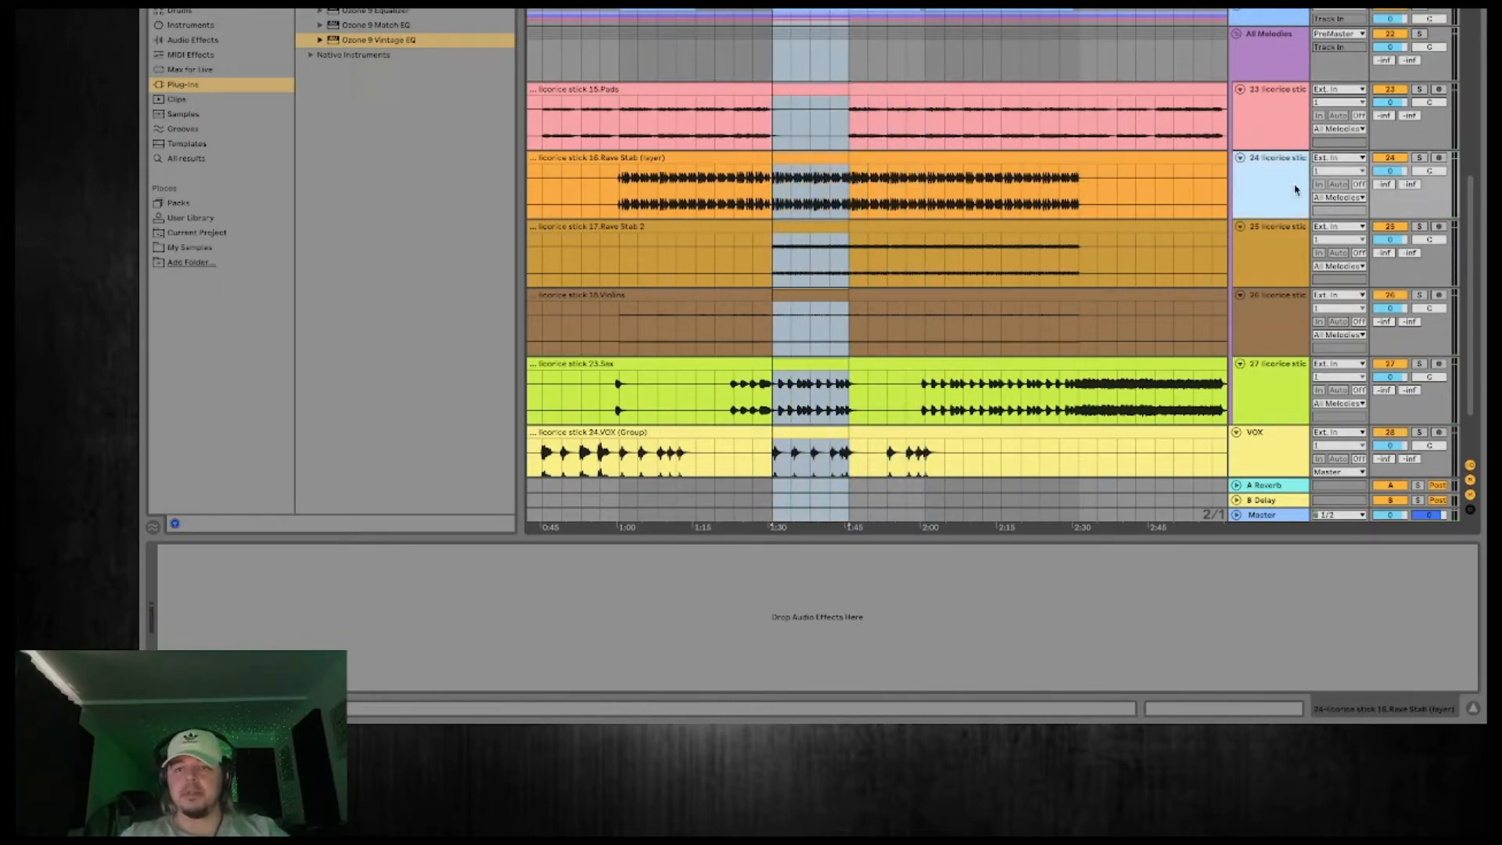
pyautogui.press('space')
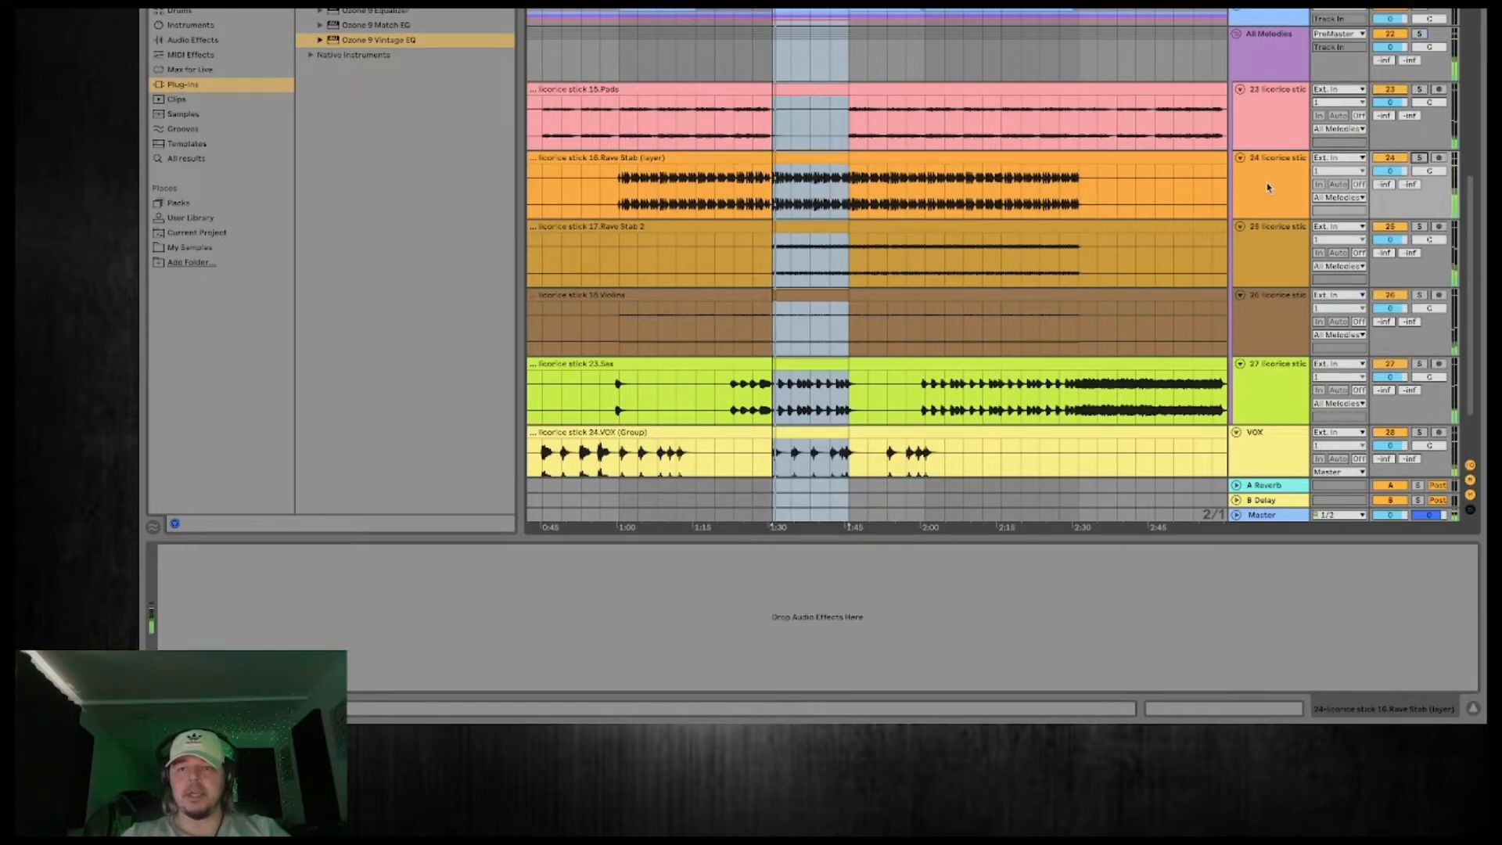
pyautogui.moveTo(1258, 173); pyautogui.dragTo(1262, 98)
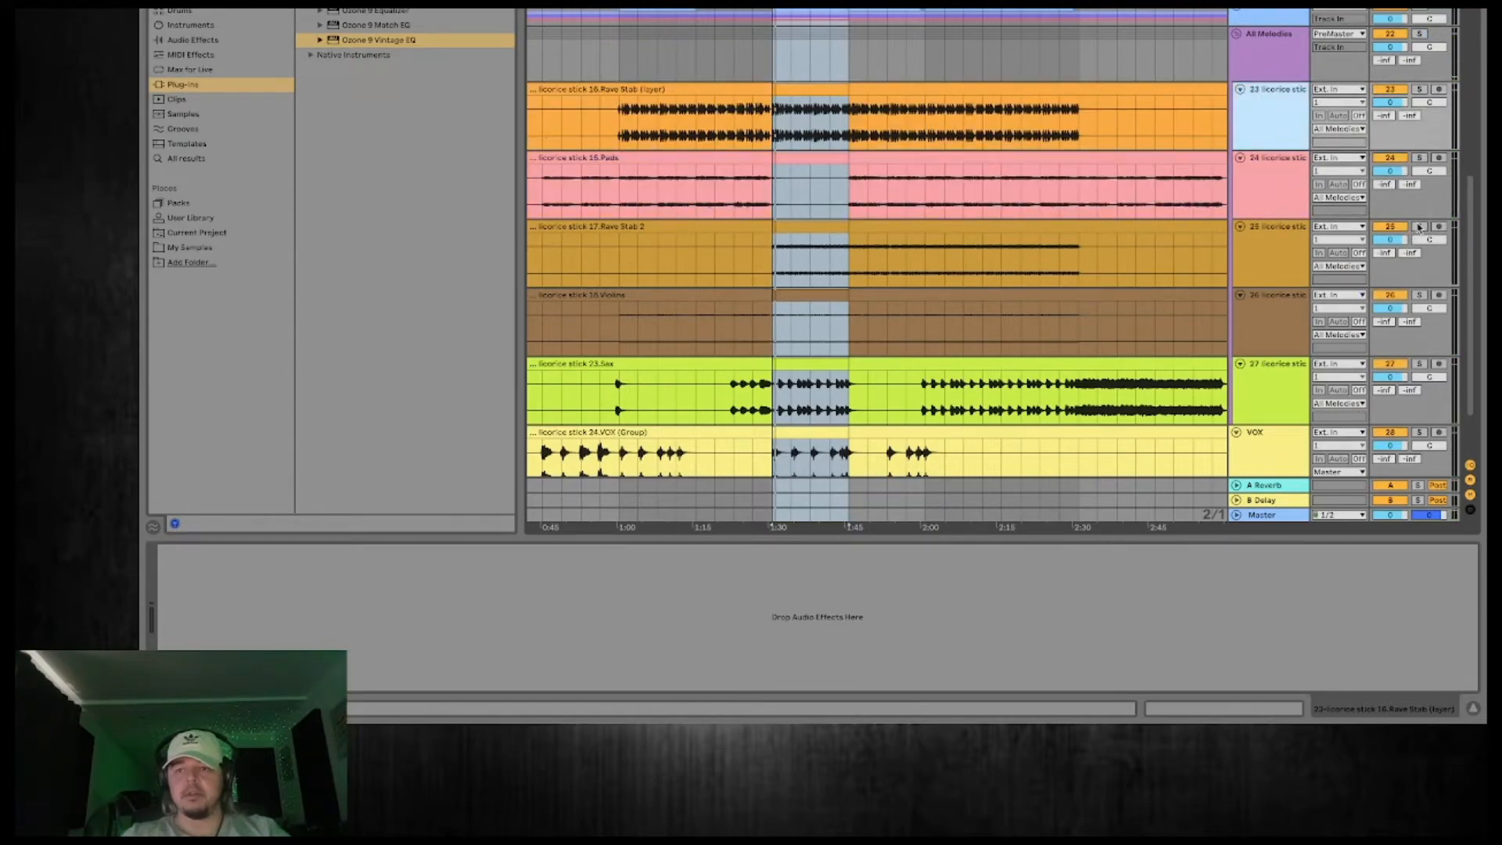
pyautogui.click(1277, 262)
pyautogui.moveTo(1278, 263); pyautogui.dragTo(1265, 159)
pyautogui.click(1438, 96)
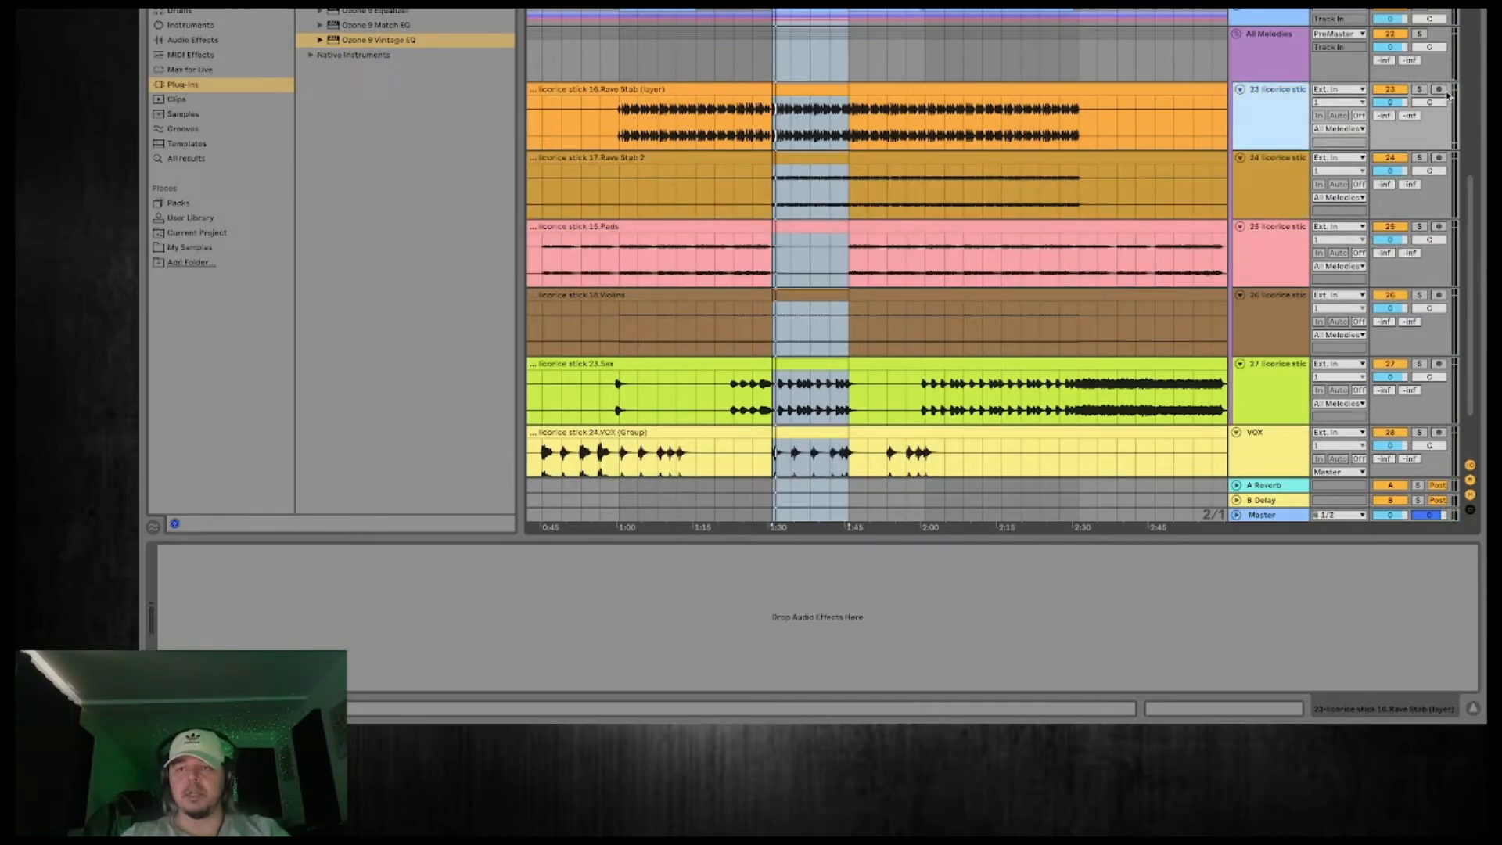
# Solo Rave Stab (layer), load the Ozone 9 Vintage EQ on it, and play the loop before closing the plug-in window.
pyautogui.click(1419, 89)
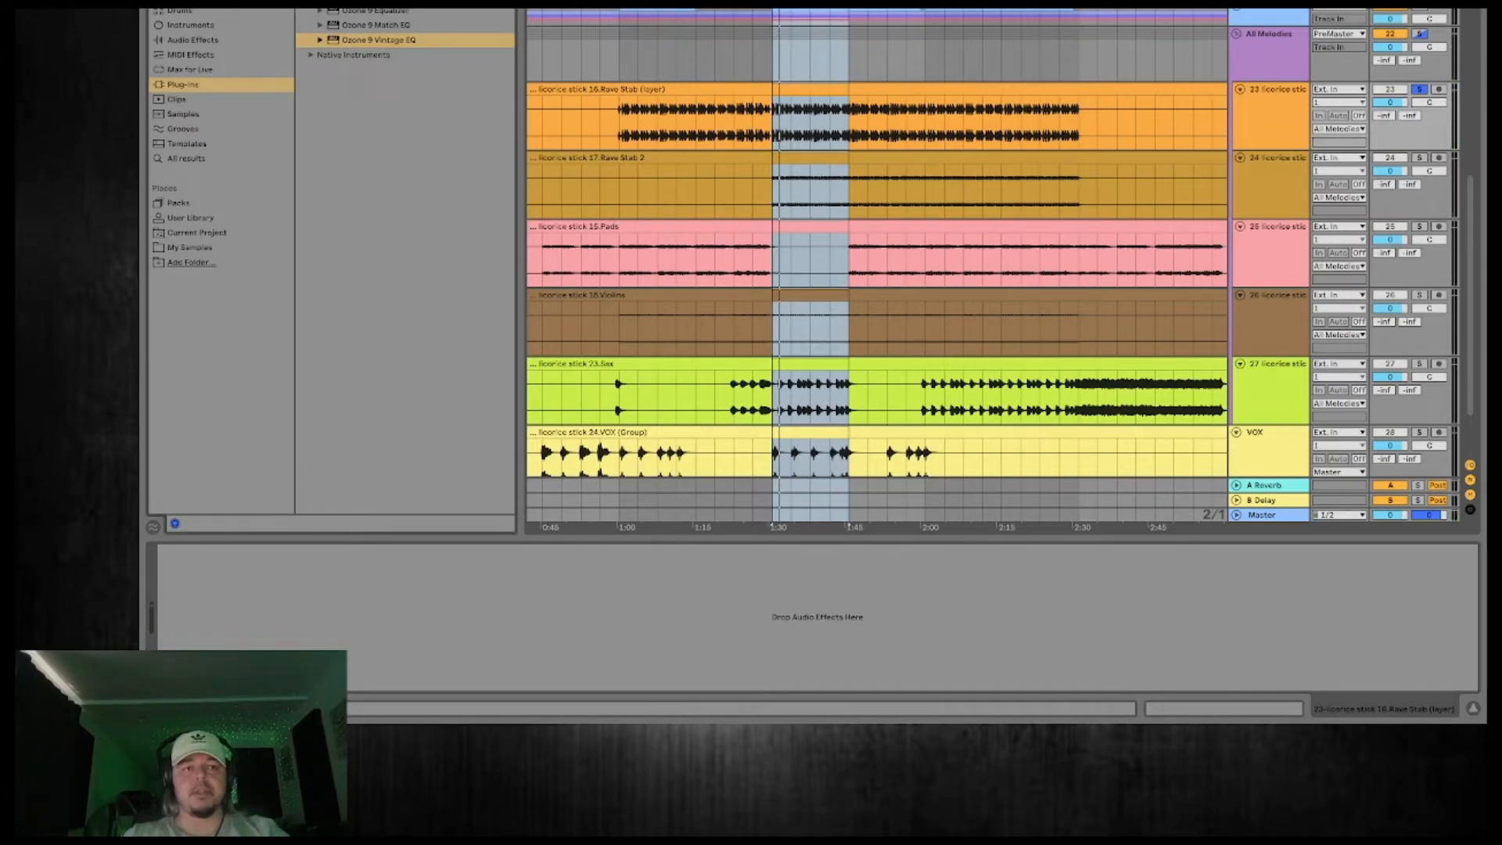
pyautogui.doubleClick(406, 41)
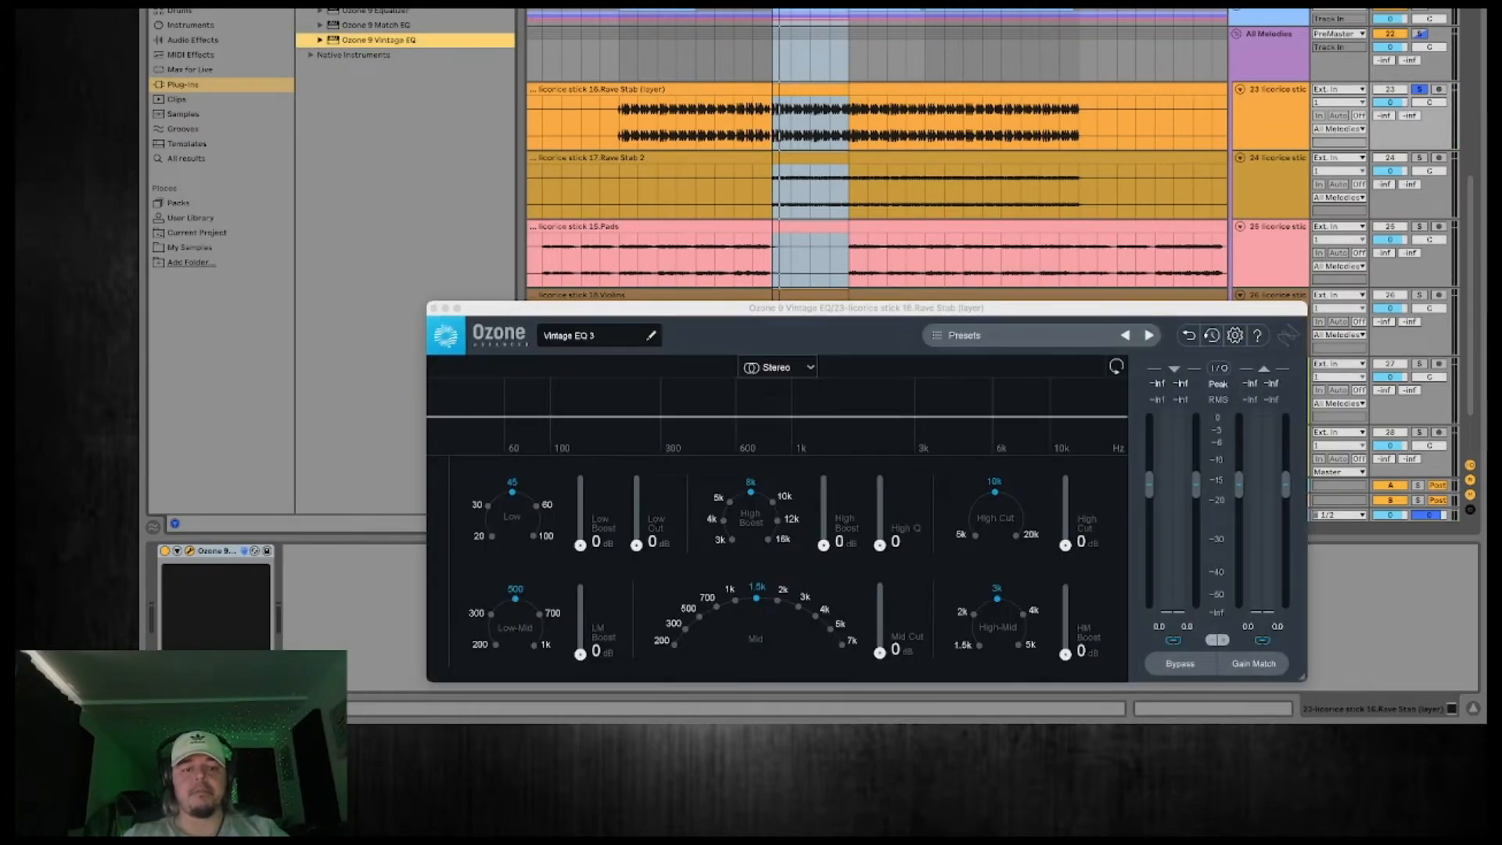
pyautogui.press('space')
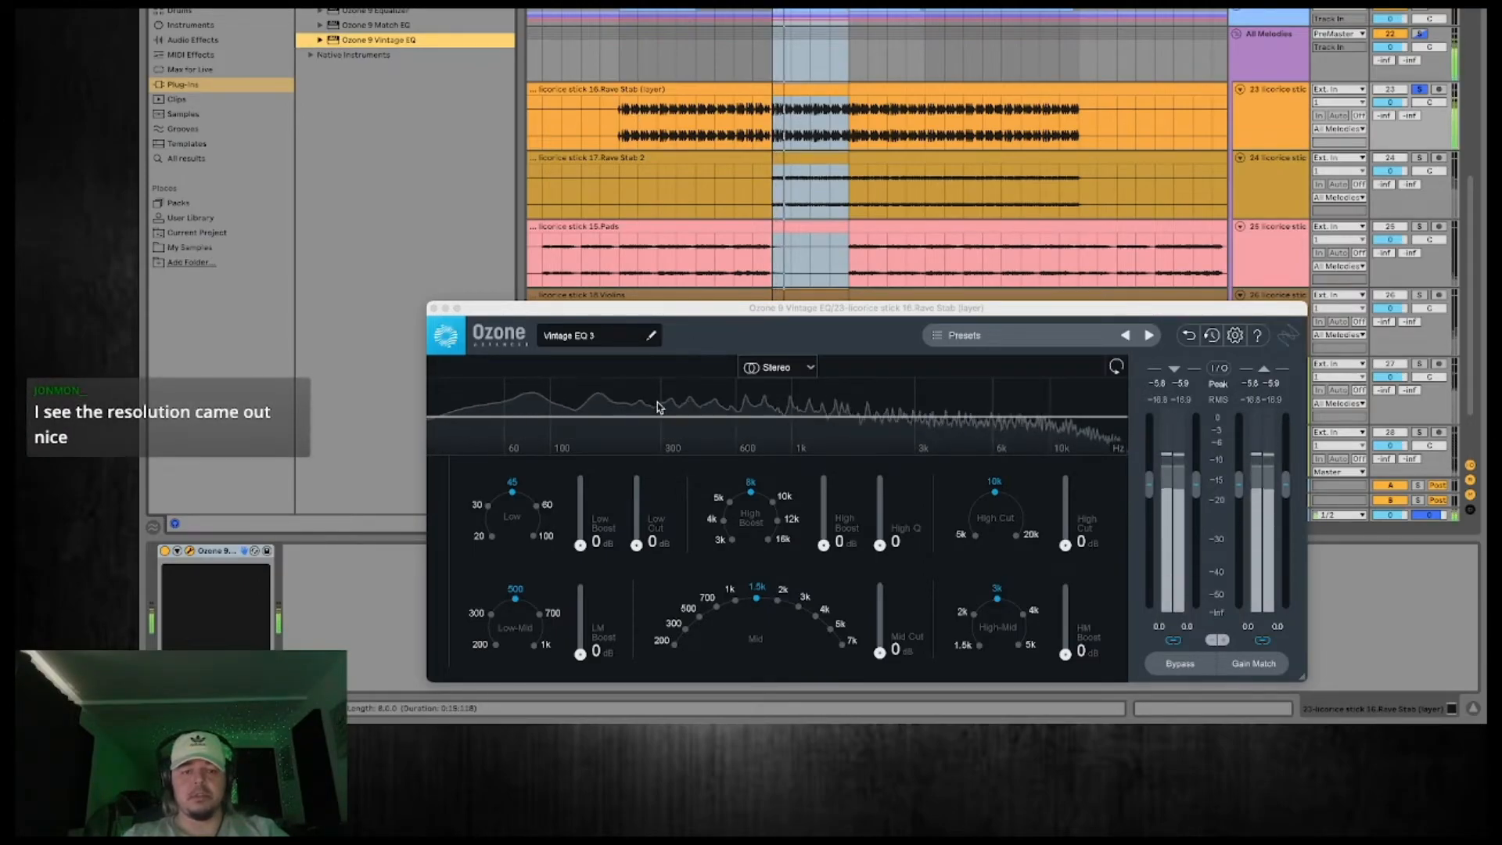
pyautogui.click(434, 308)
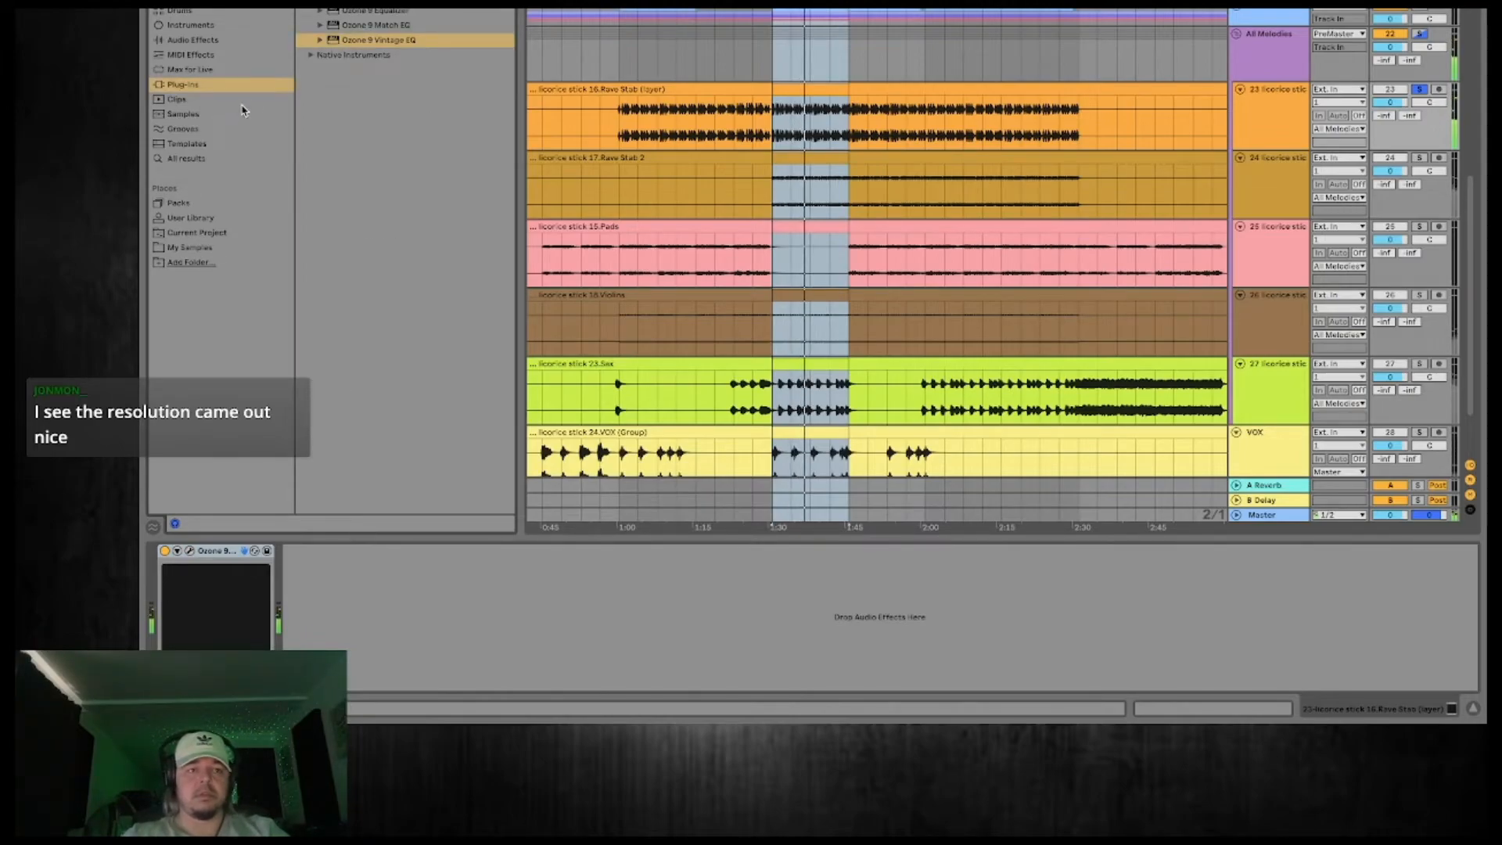
# Add an EQ Eight after the Vintage EQ with a low cut at about 83 Hz and a slight dip on band 2.
pyautogui.click(208, 159)
pyautogui.doubleClick(344, 6)
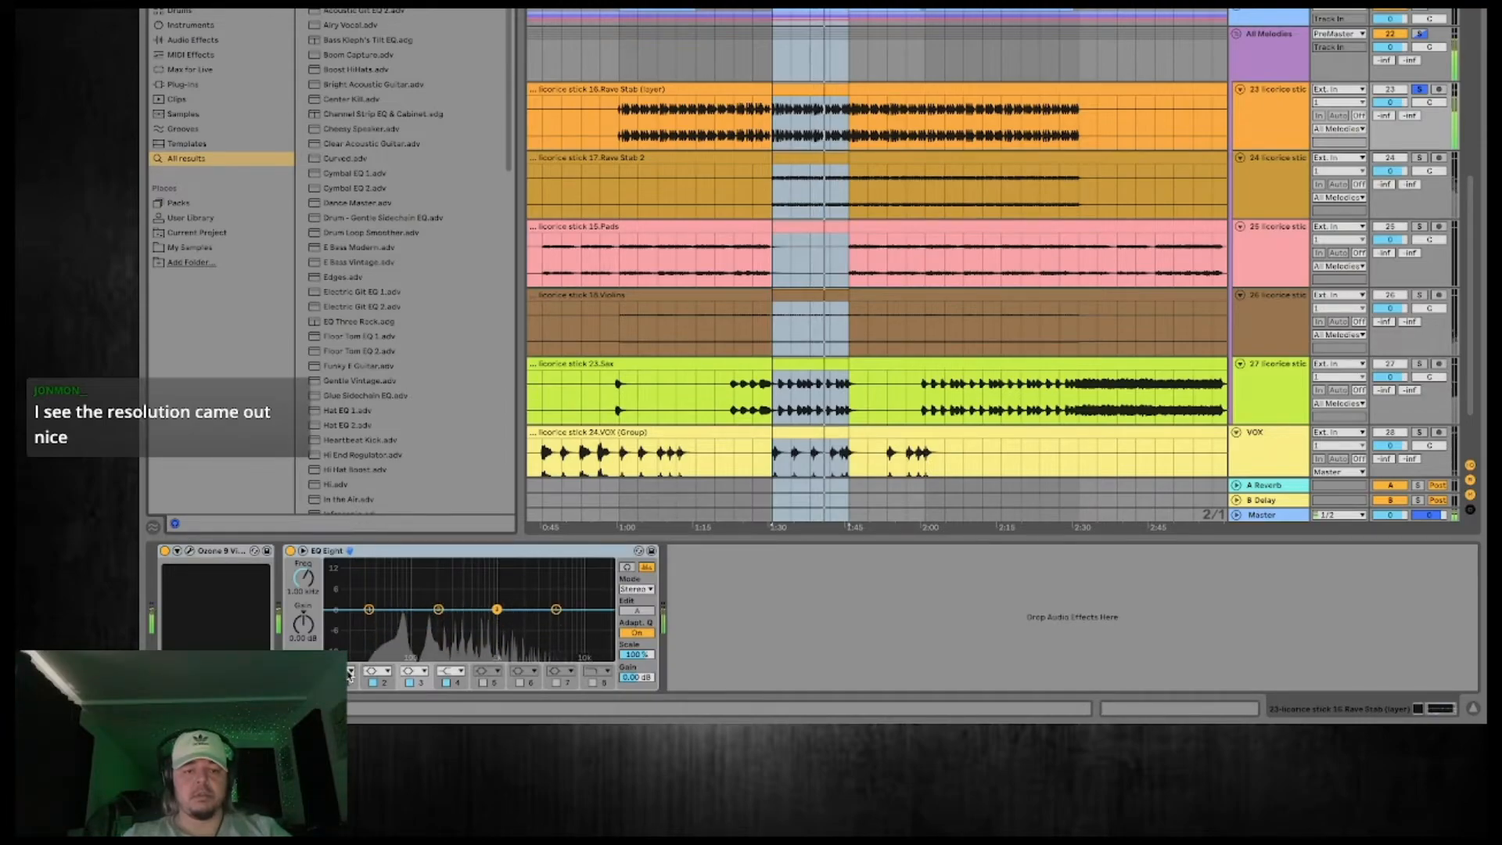
pyautogui.click(348, 673)
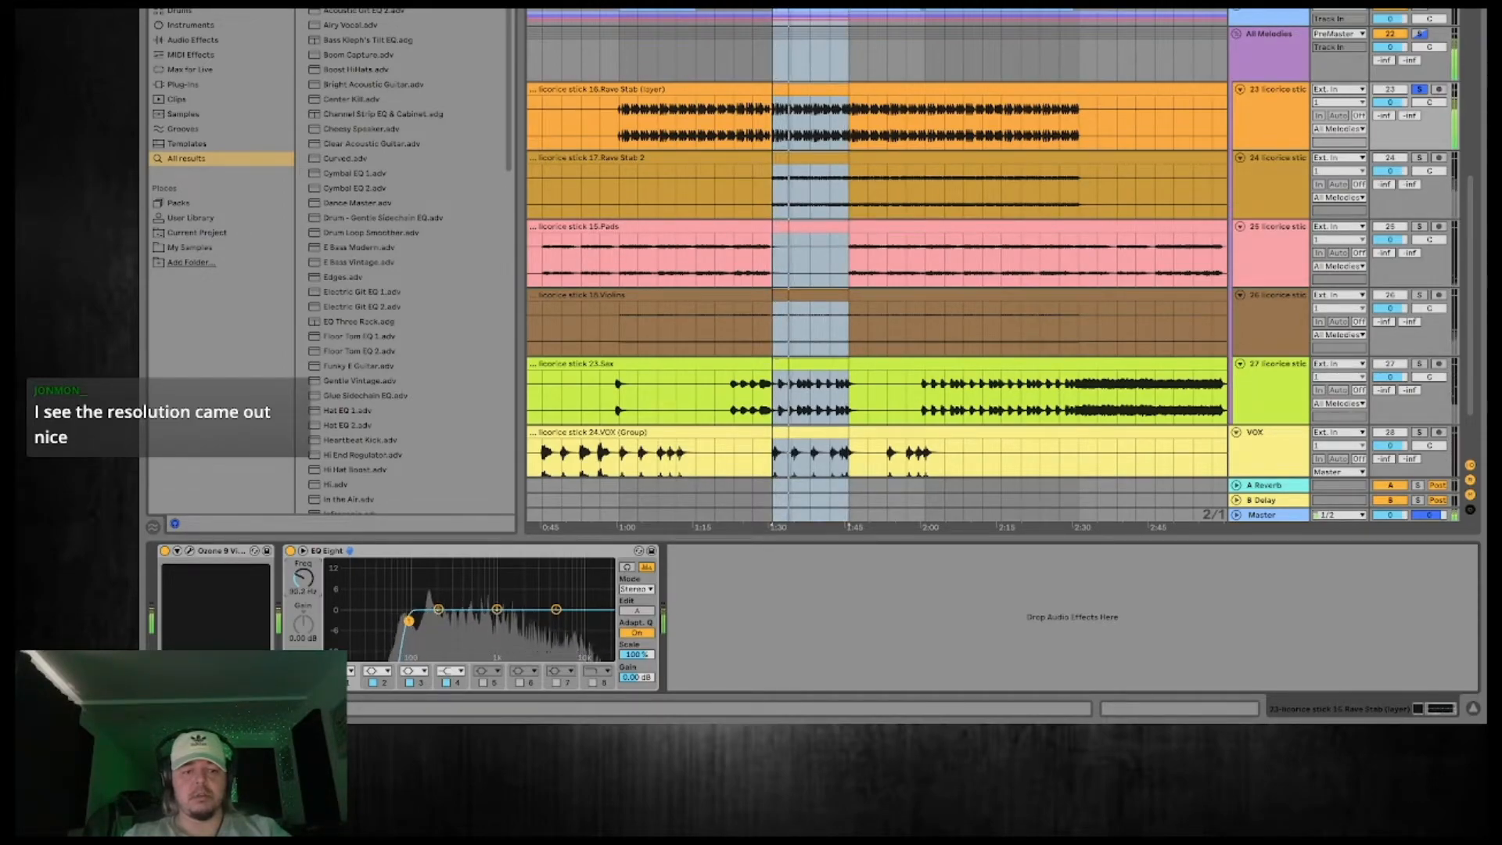
pyautogui.moveTo(438, 610); pyautogui.dragTo(437, 611)
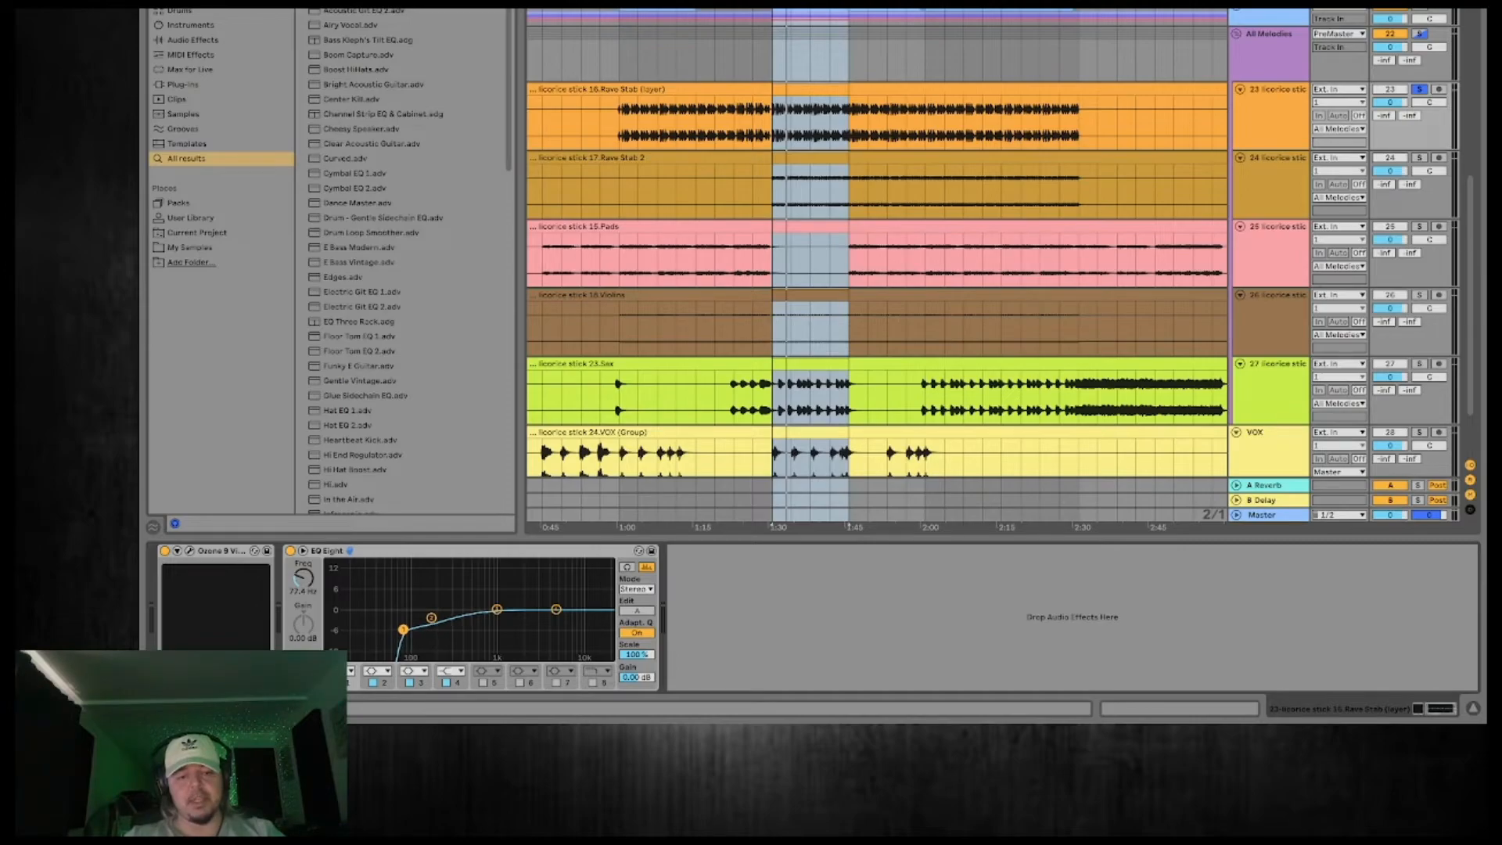
pyautogui.press('space')
pyautogui.moveTo(403, 629); pyautogui.dragTo(409, 631)
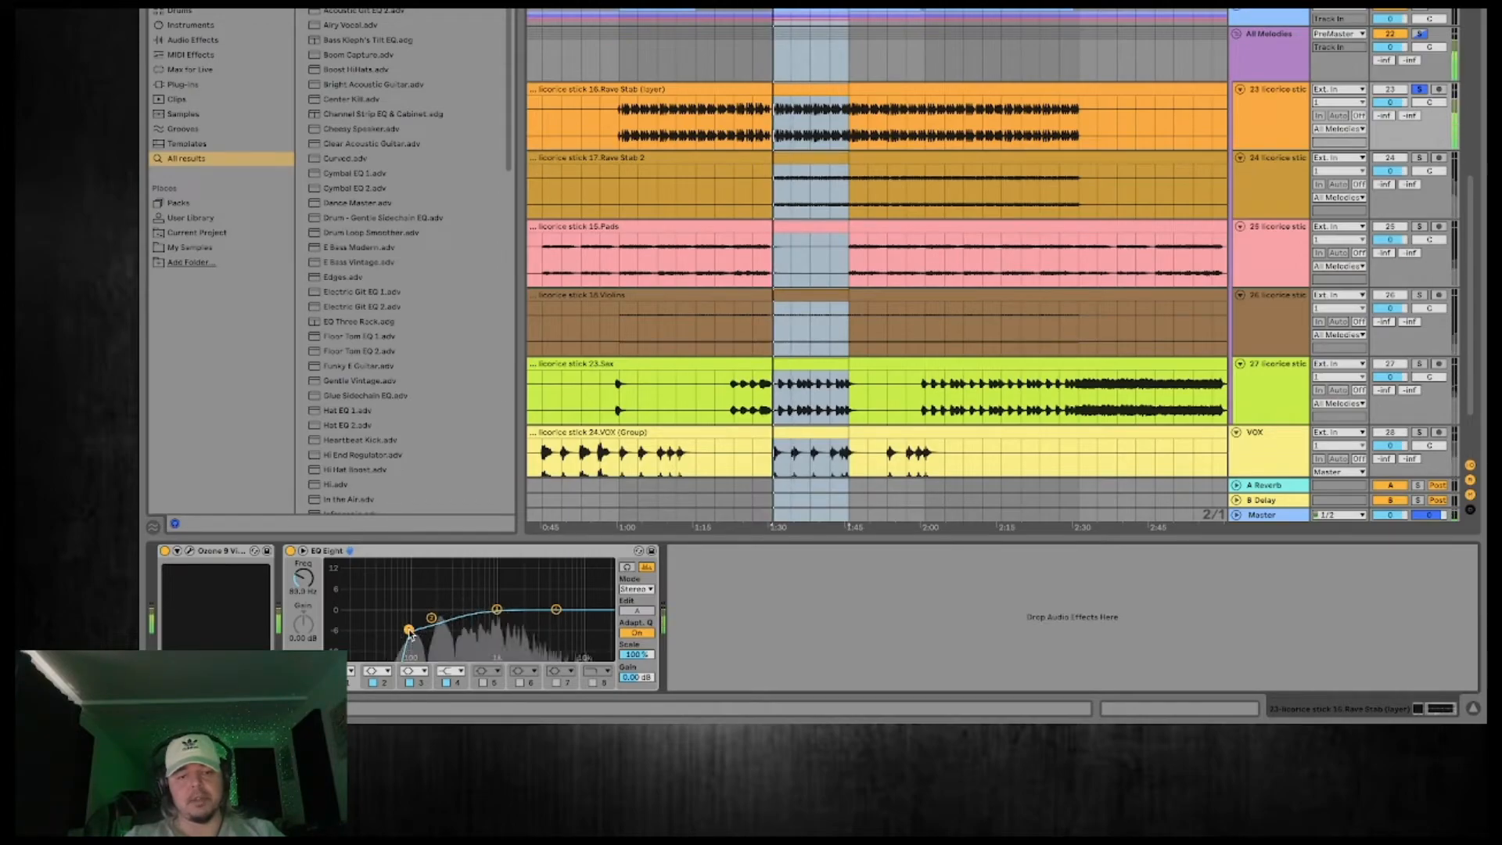
# Set the Vintage EQ's High Boost on Rave Stab (layer) to 7.9 dB at 8k and compare the sound with the plug-in toggled.
pyautogui.click(190, 552)
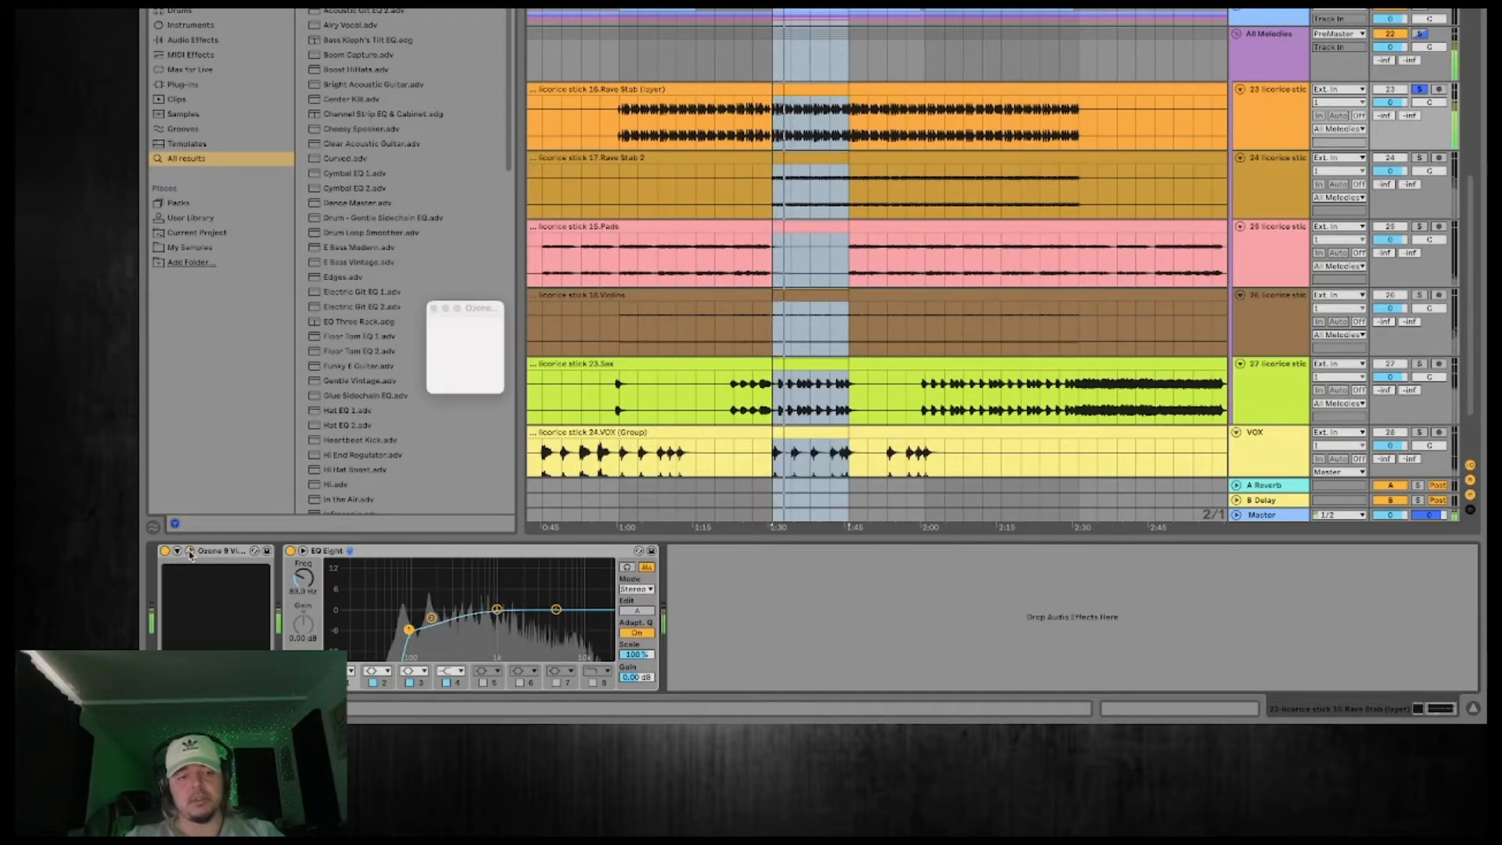
pyautogui.moveTo(824, 545); pyautogui.dragTo(823, 505)
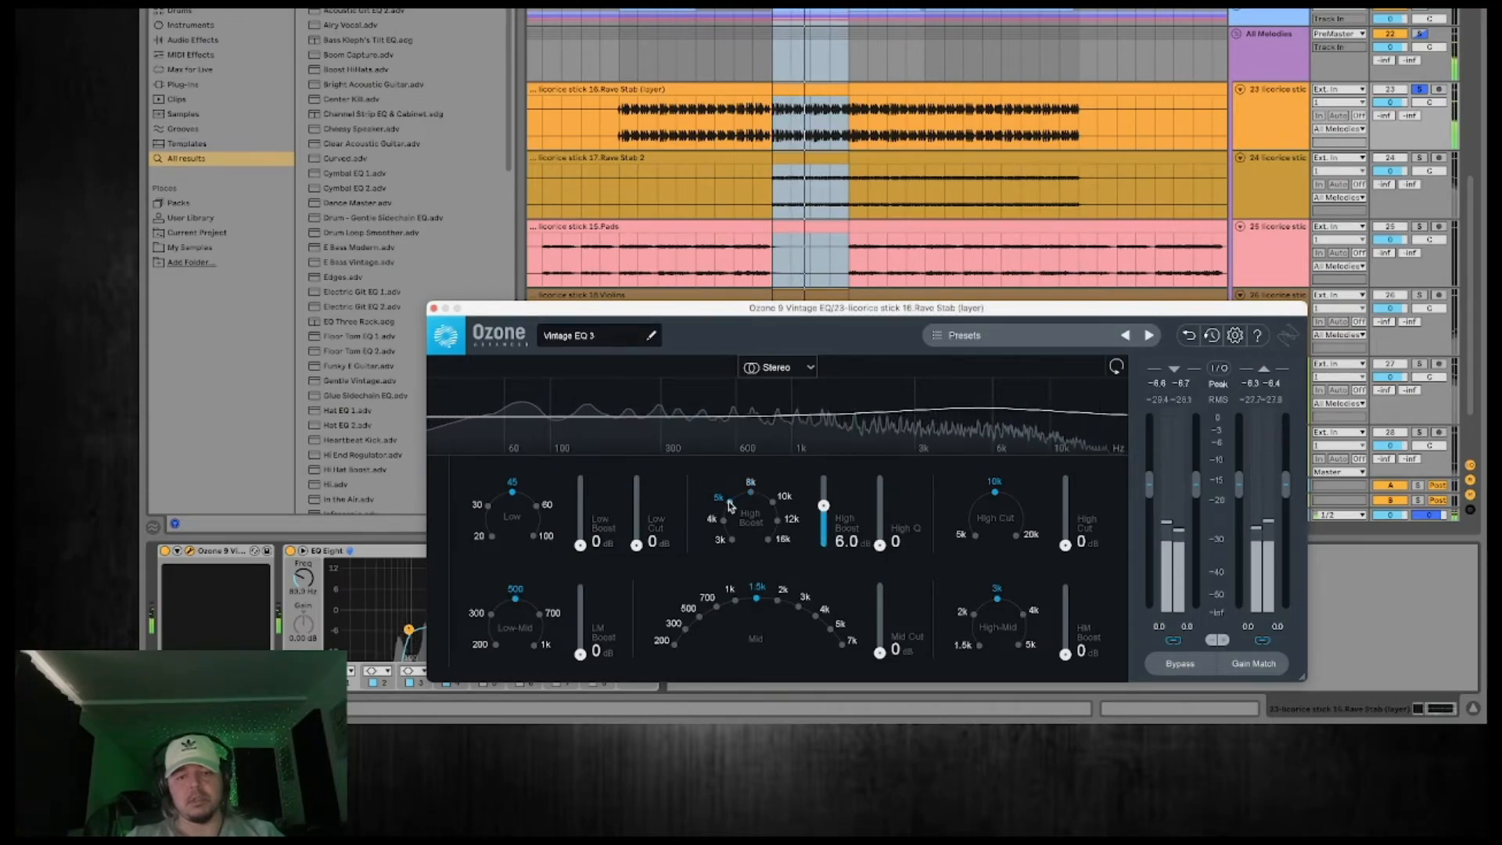
pyautogui.moveTo(729, 503); pyautogui.dragTo(780, 522)
pyautogui.click(780, 522)
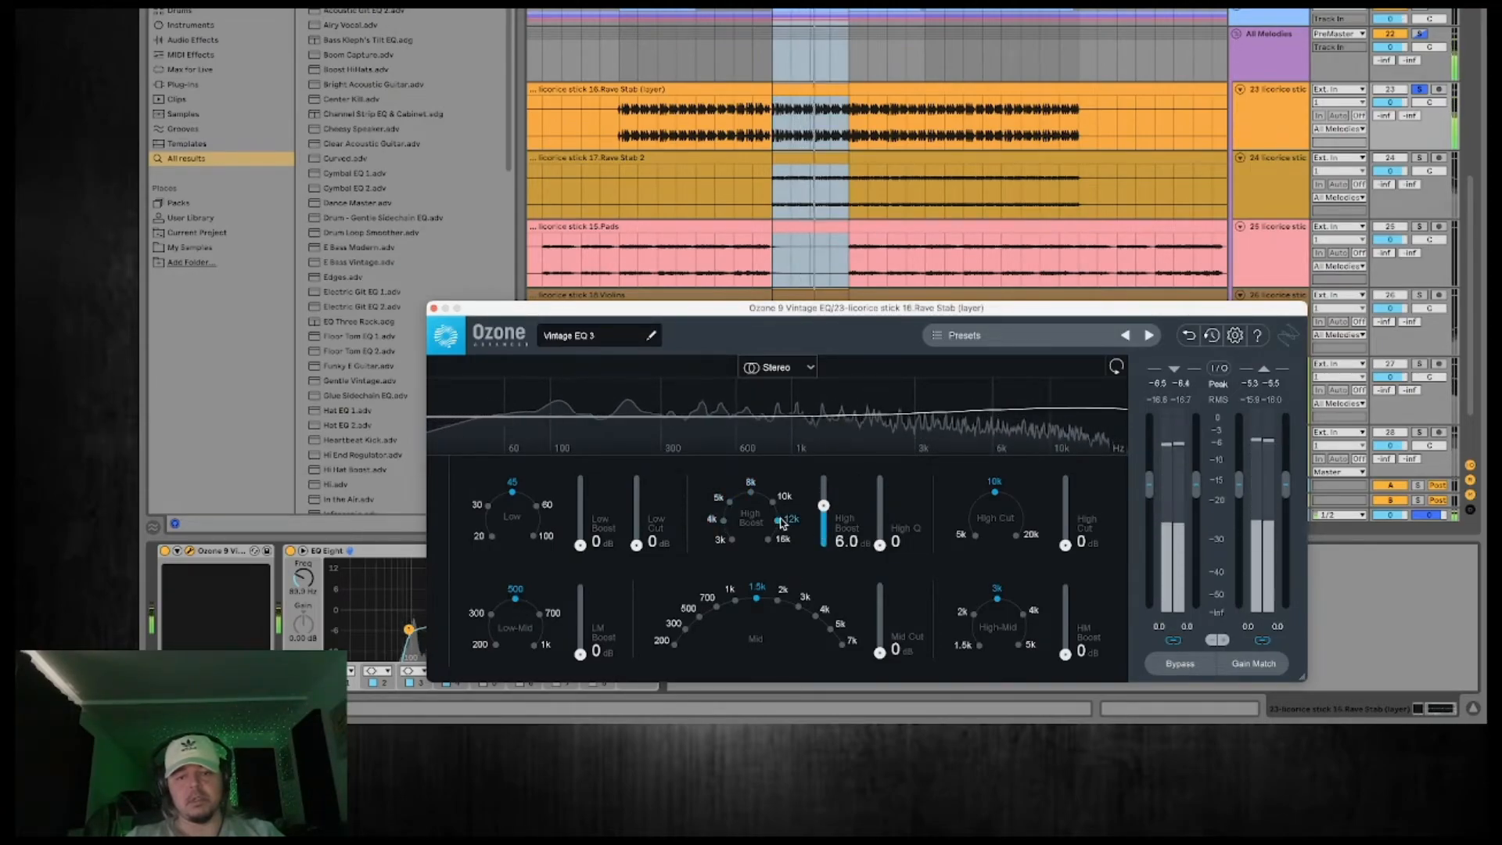
pyautogui.click(774, 500)
pyautogui.click(750, 482)
pyautogui.moveTo(823, 505); pyautogui.dragTo(823, 478)
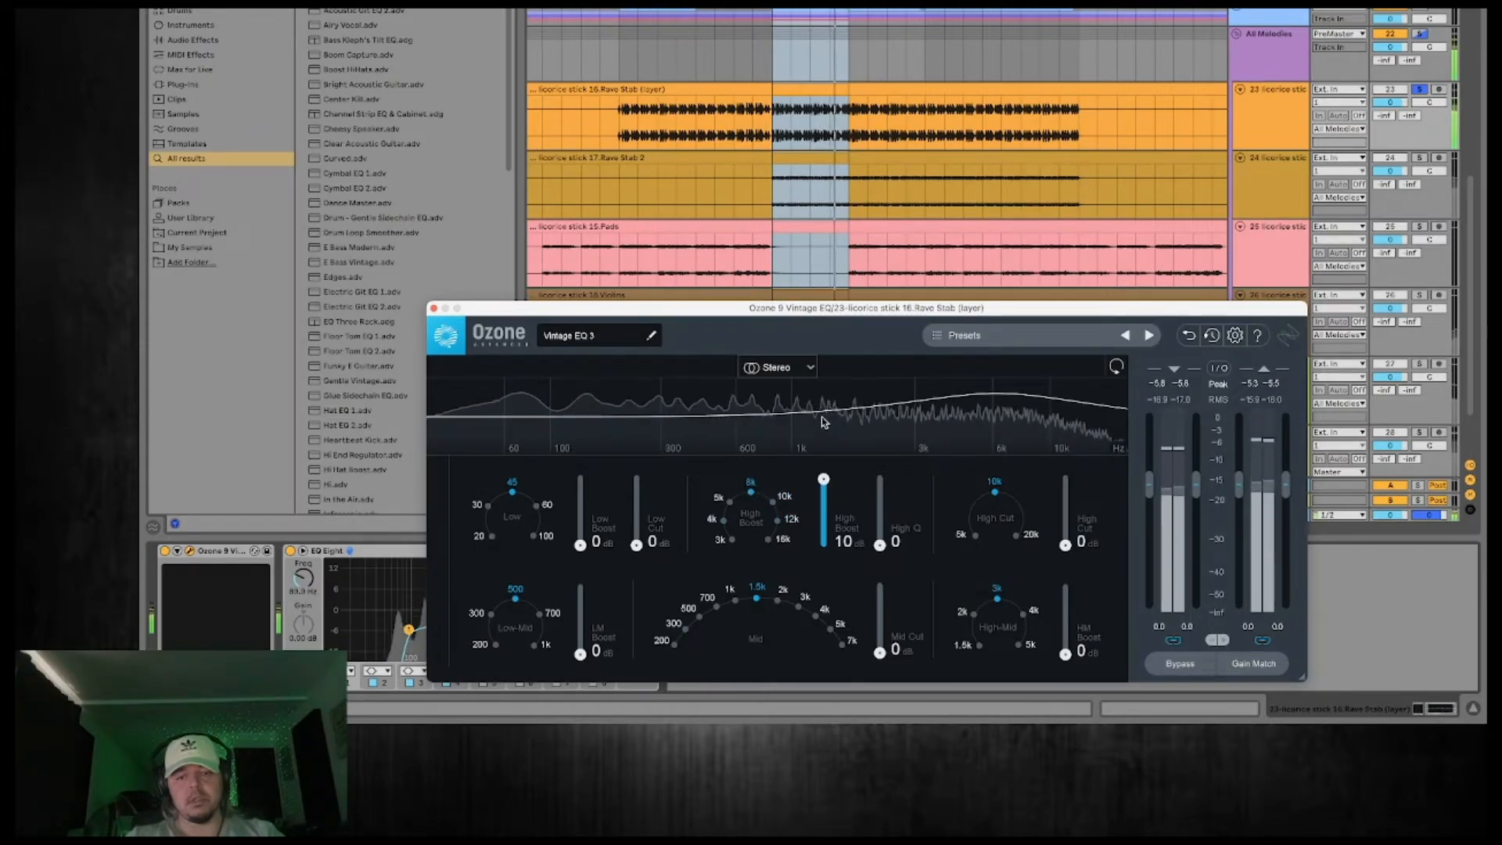
pyautogui.moveTo(823, 478); pyautogui.dragTo(823, 492)
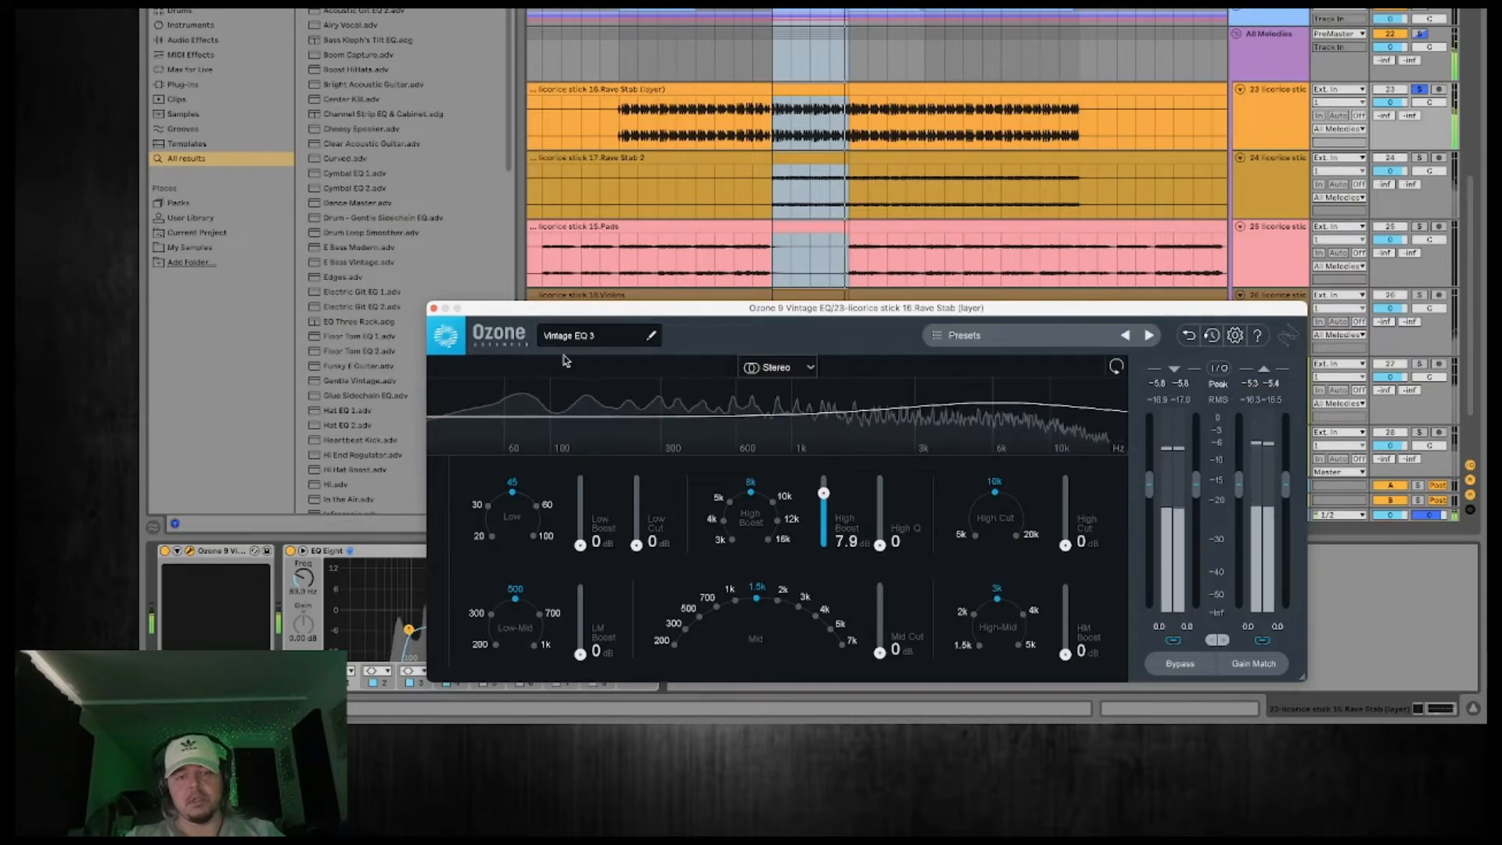
pyautogui.click(434, 308)
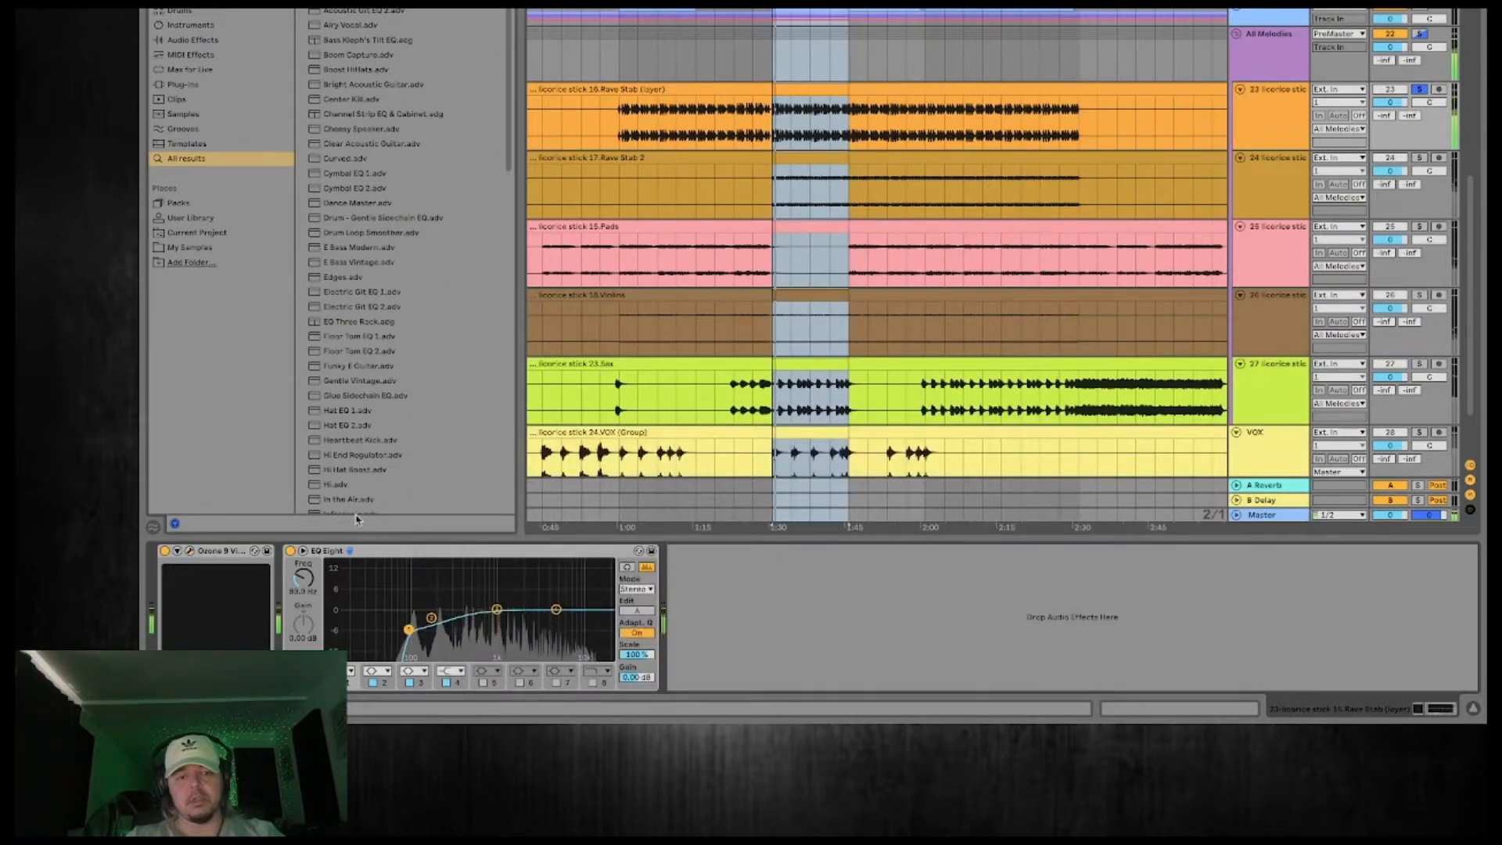
pyautogui.click(165, 552)
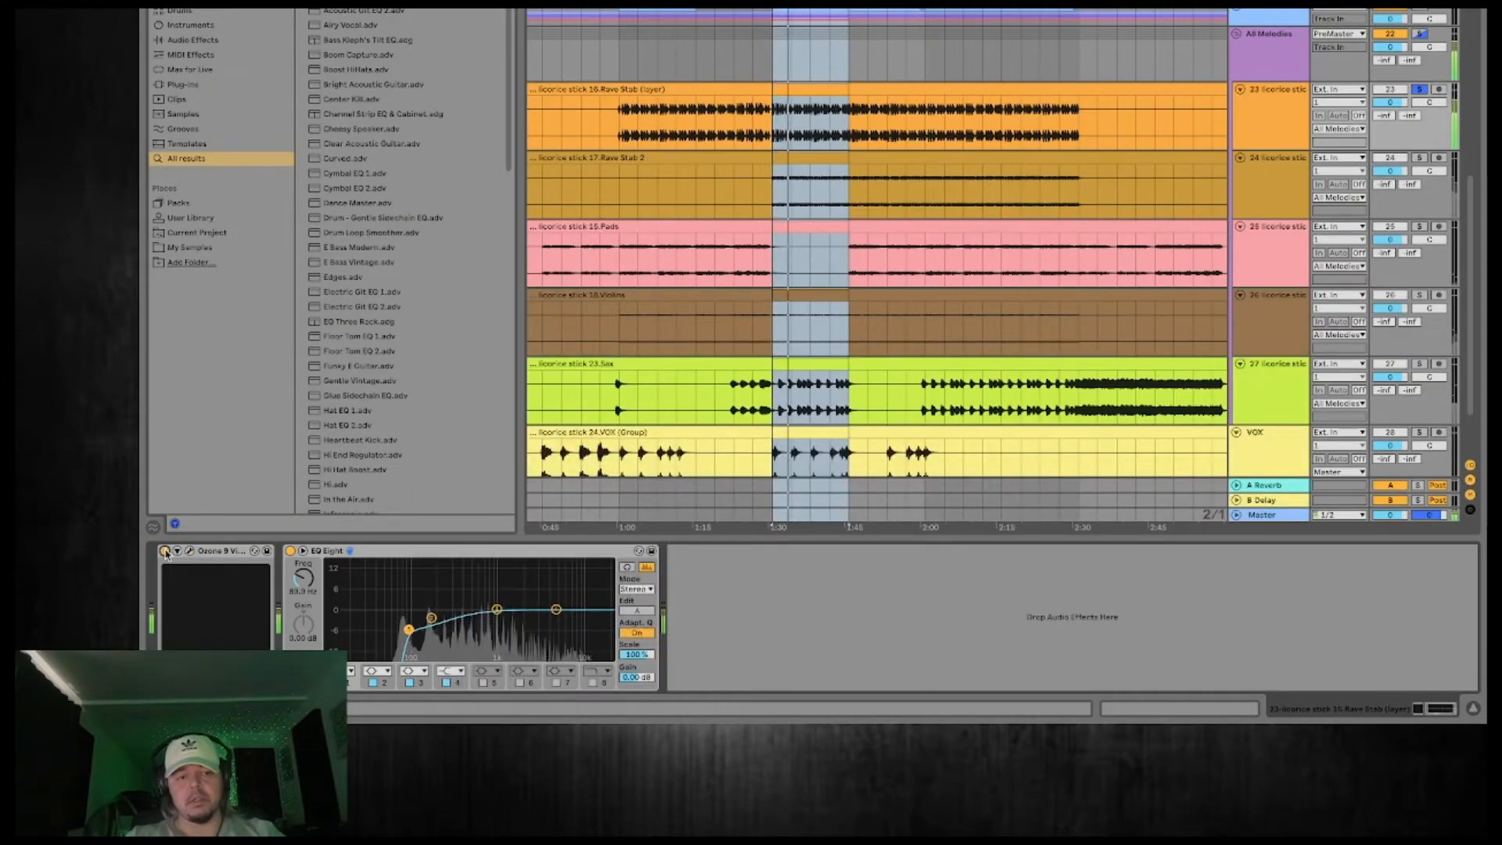
pyautogui.press('space')
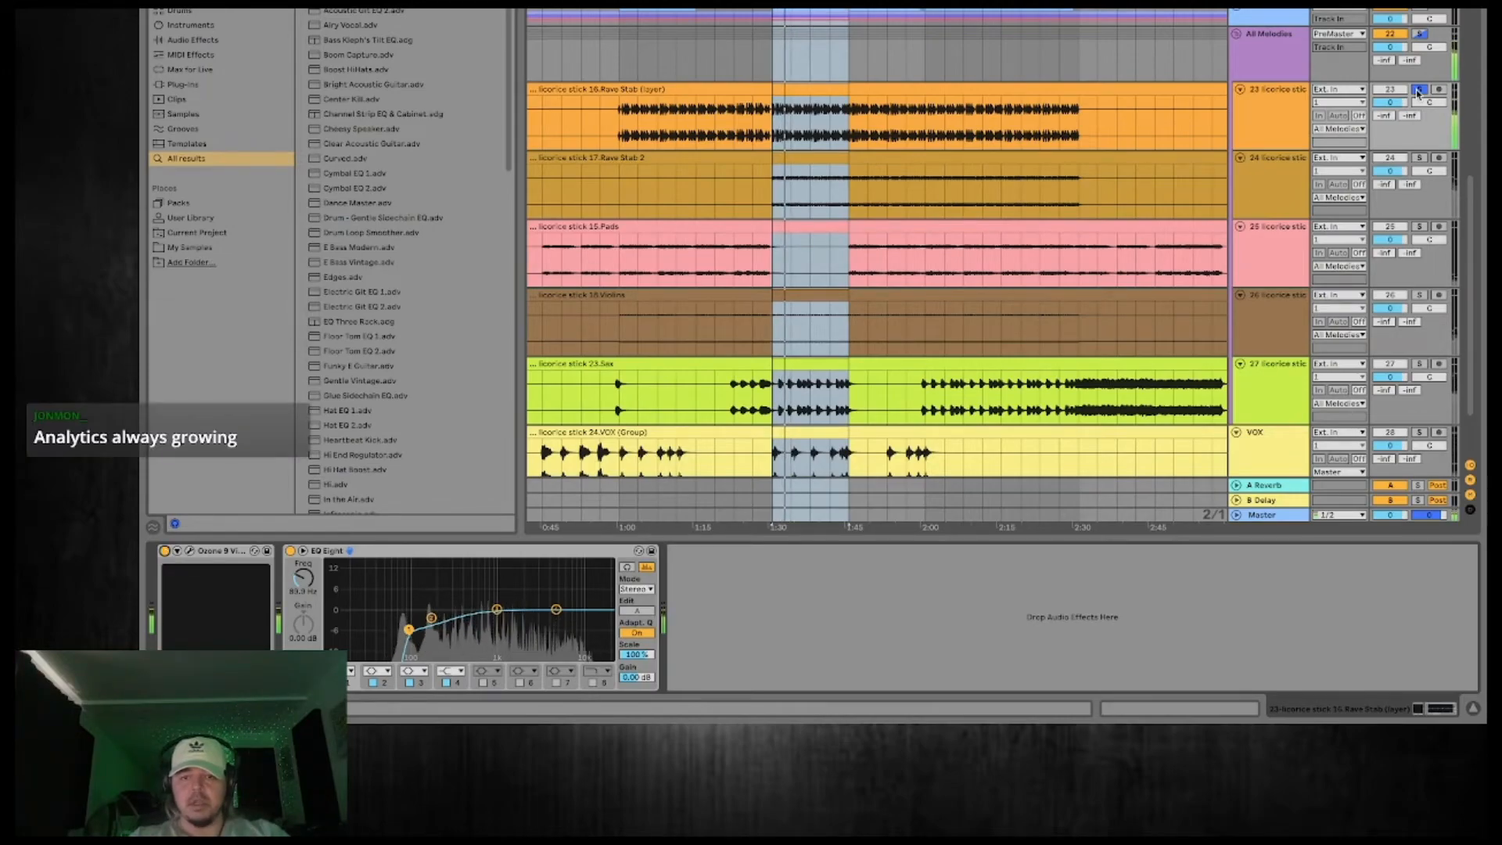
# Solo Rave Stab 2 on its own and add an EQ Eight with a low cut at about 215 Hz.
pyautogui.click(1418, 90)
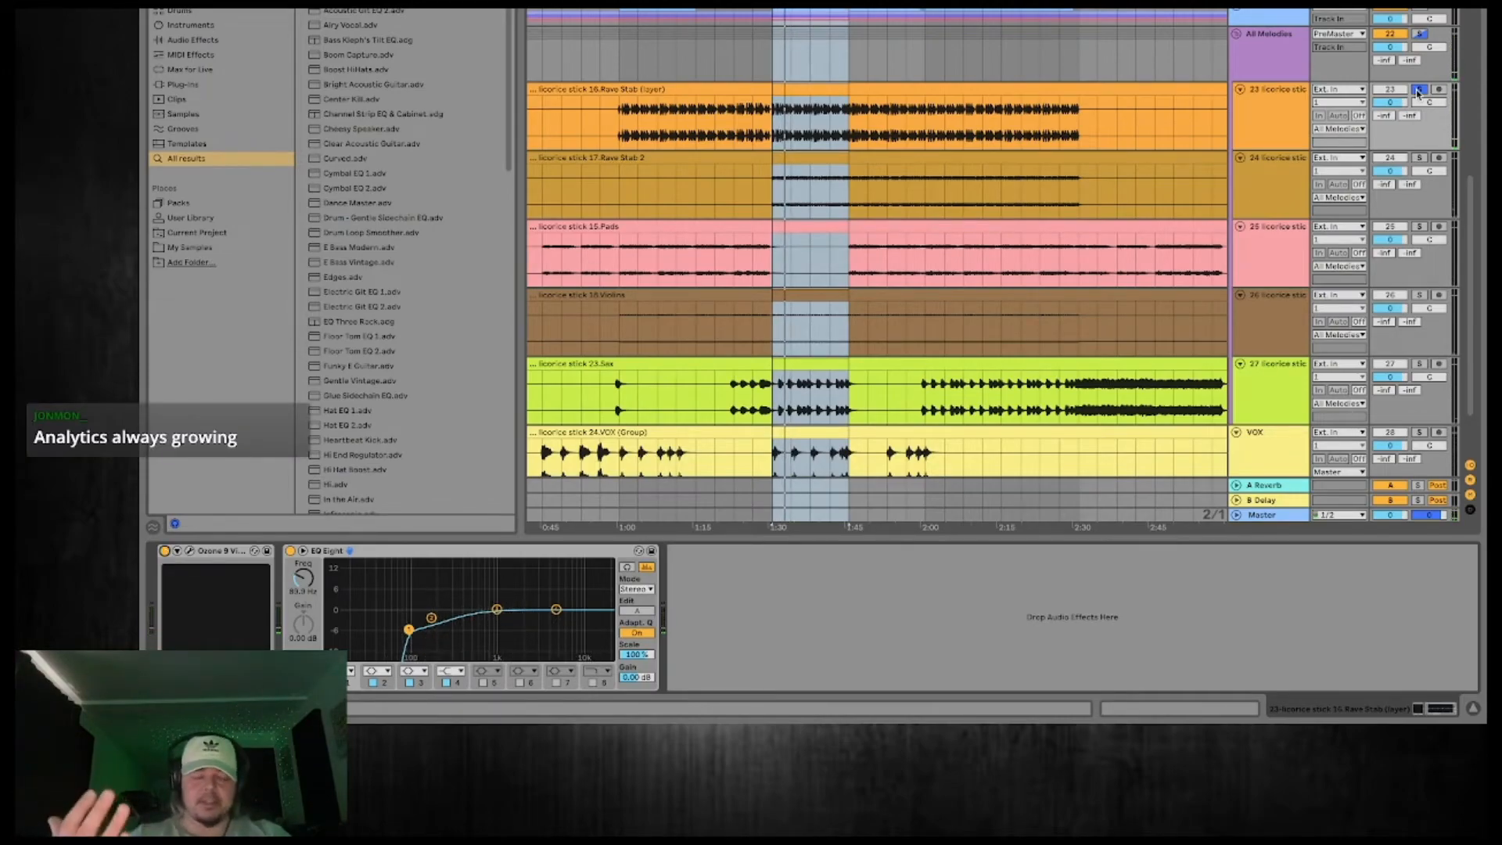
pyautogui.click(1420, 159)
pyautogui.click(1273, 182)
pyautogui.press('space')
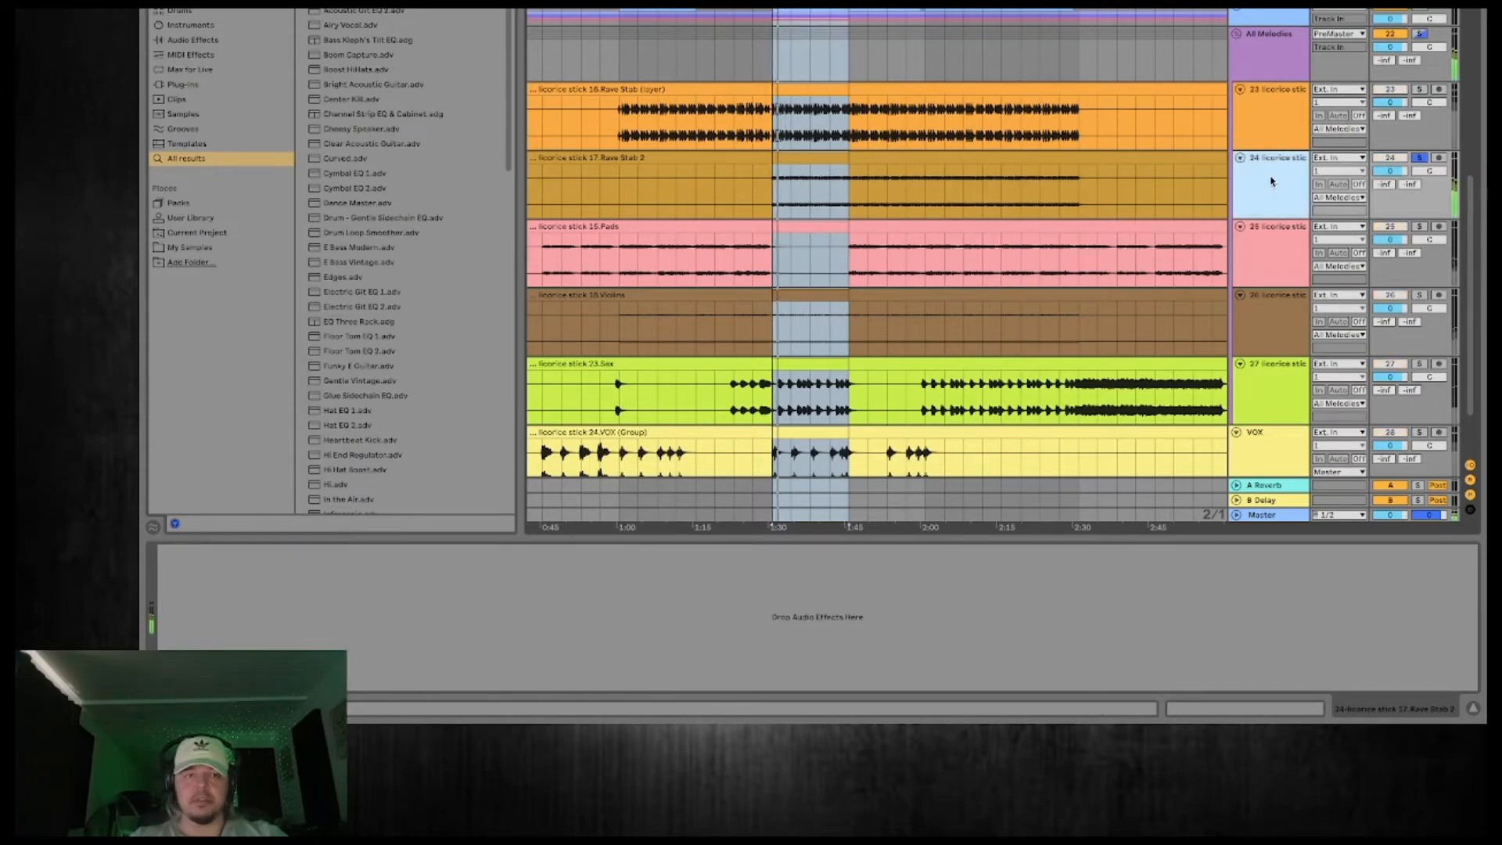
pyautogui.press('Return')
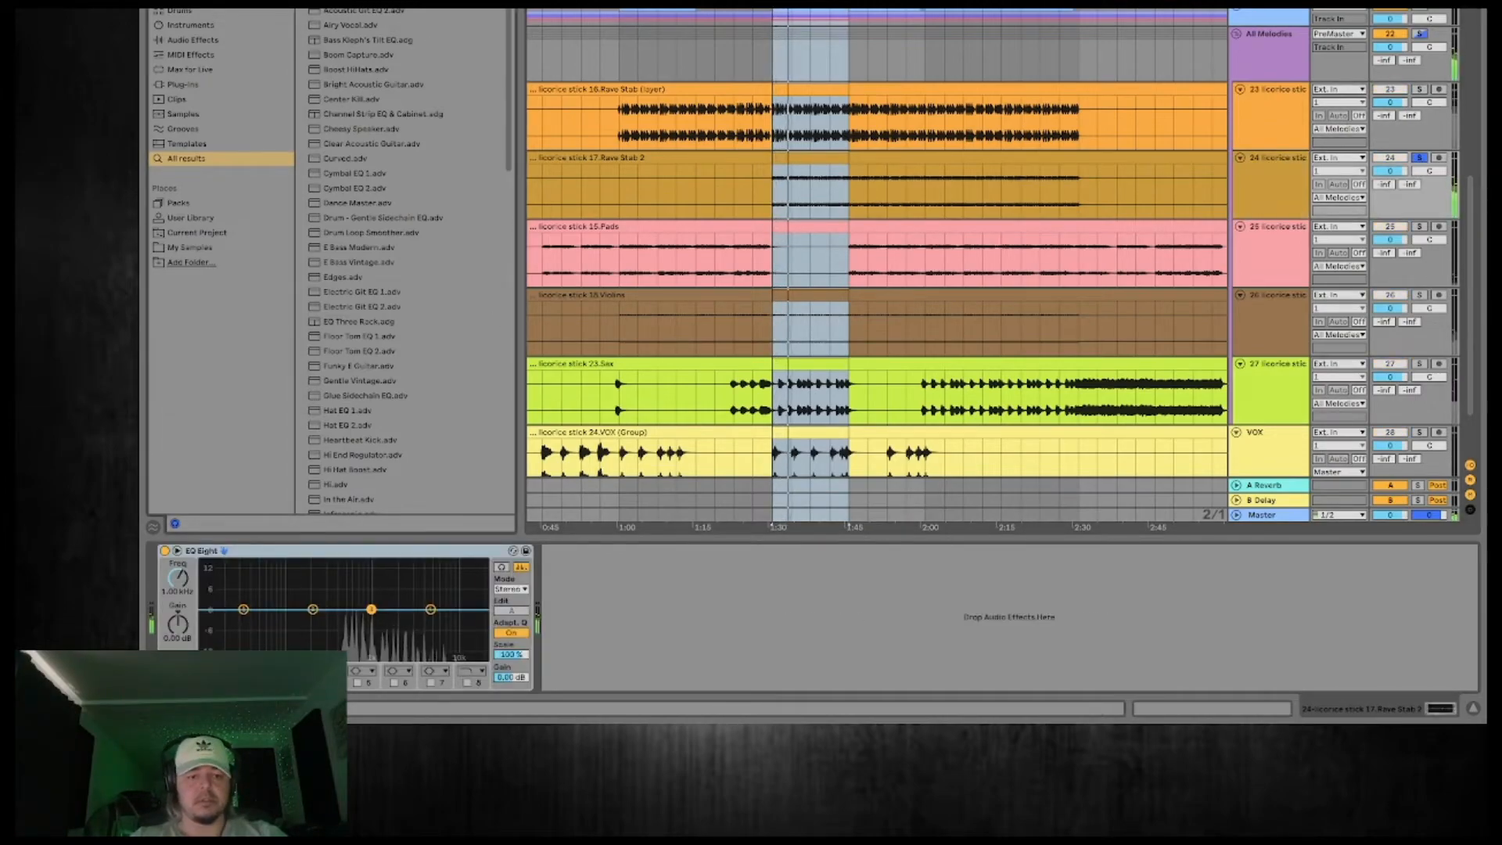
pyautogui.moveTo(243, 609); pyautogui.dragTo(315, 621)
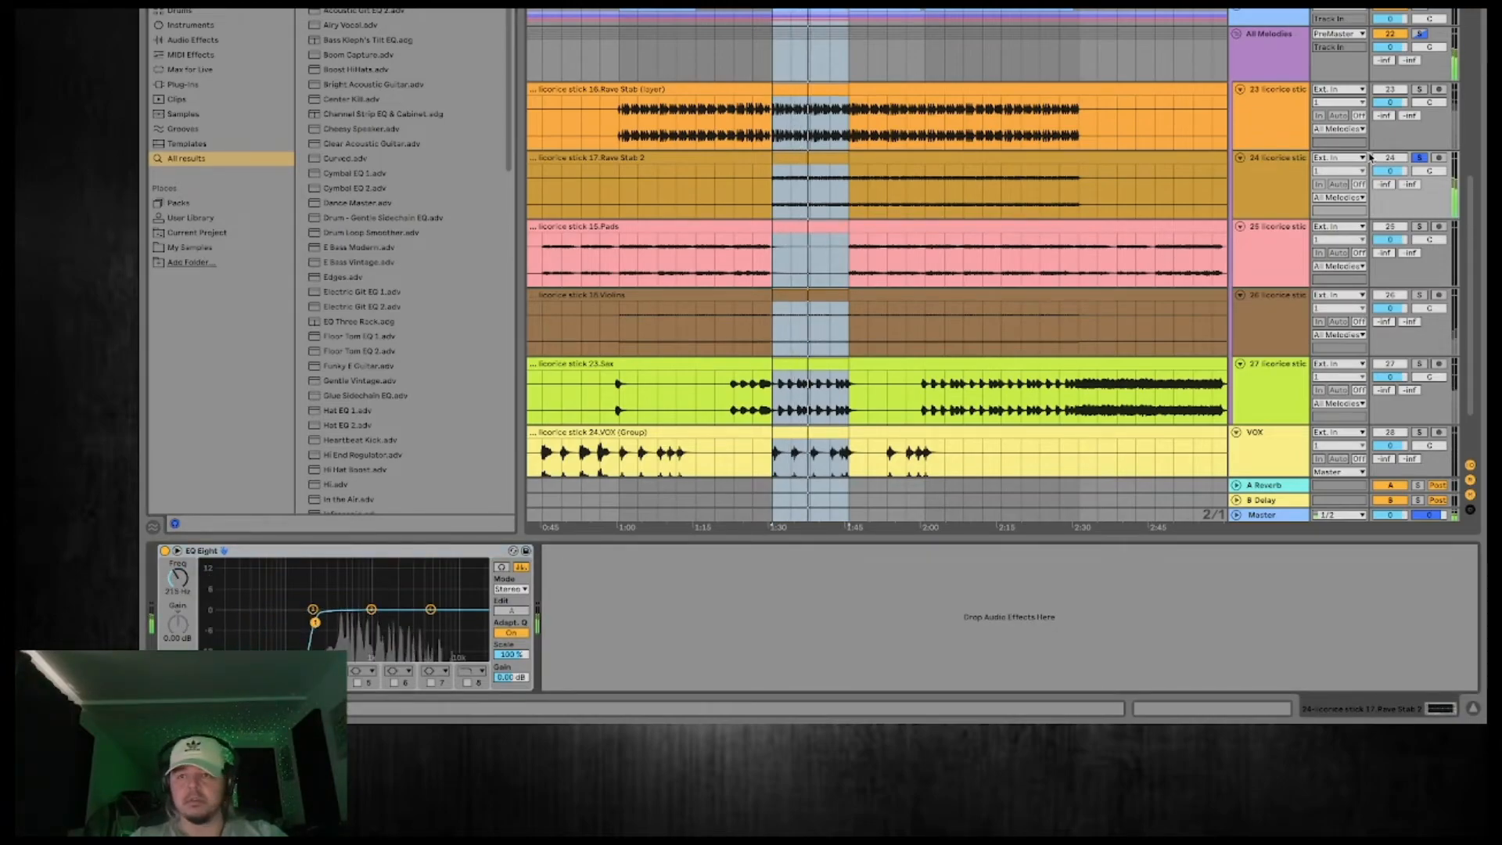
# Solo Rave Stab (layer) alongside Rave Stab 2 panned to 7L, and move the Sax track above Pads.
pyautogui.click(1419, 89)
pyautogui.moveTo(1425, 105); pyautogui.dragTo(1425, 126)
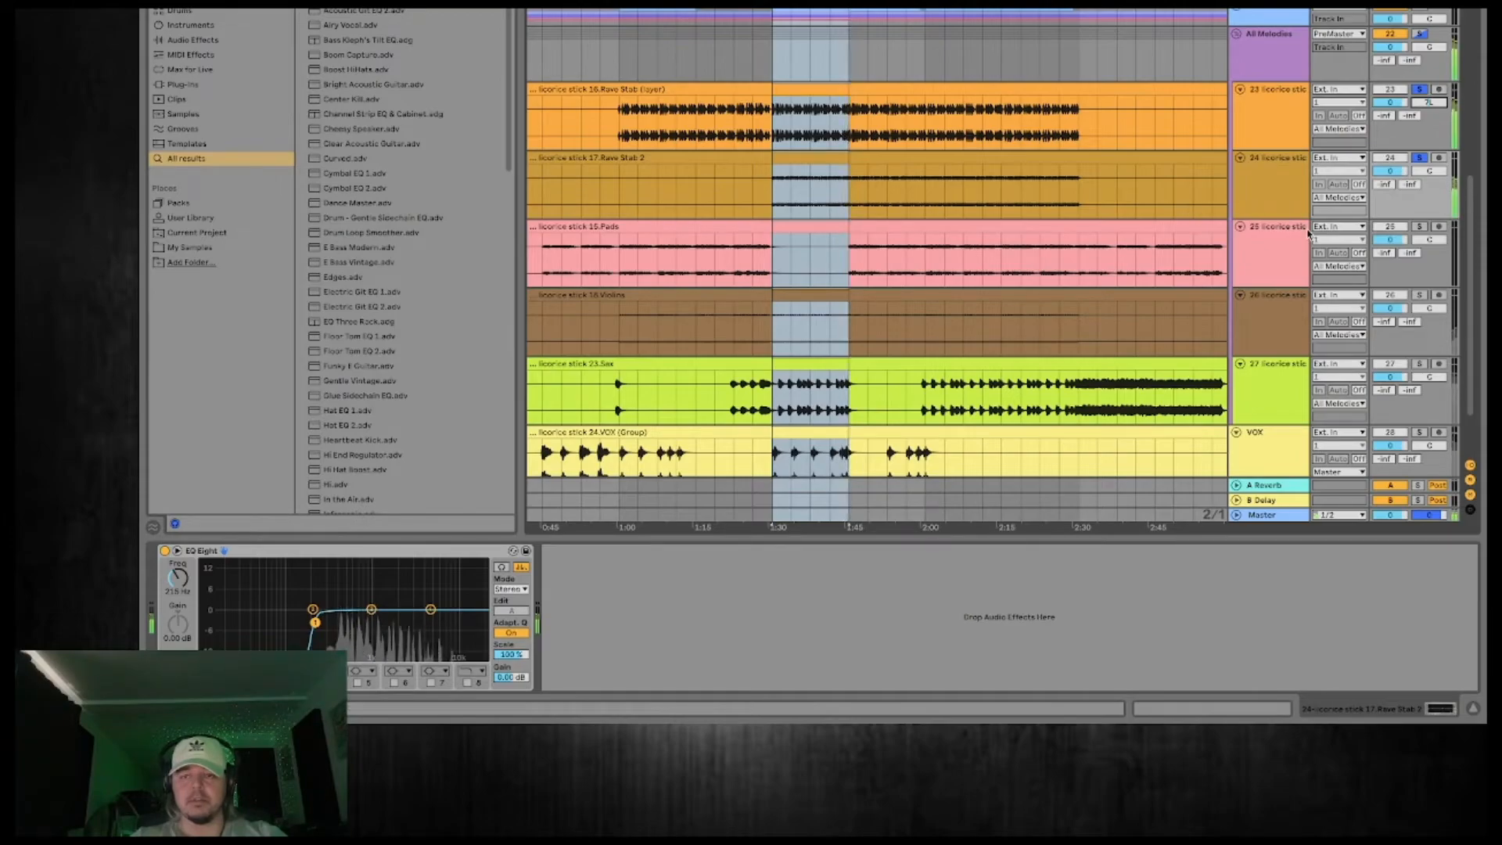
pyautogui.moveTo(1284, 386); pyautogui.dragTo(1278, 275)
# Solo VOX along with the rave stabs, panning Rave Stab (layer) further left and VOX to 7R.
pyautogui.scroll(-3, 1073, 272)
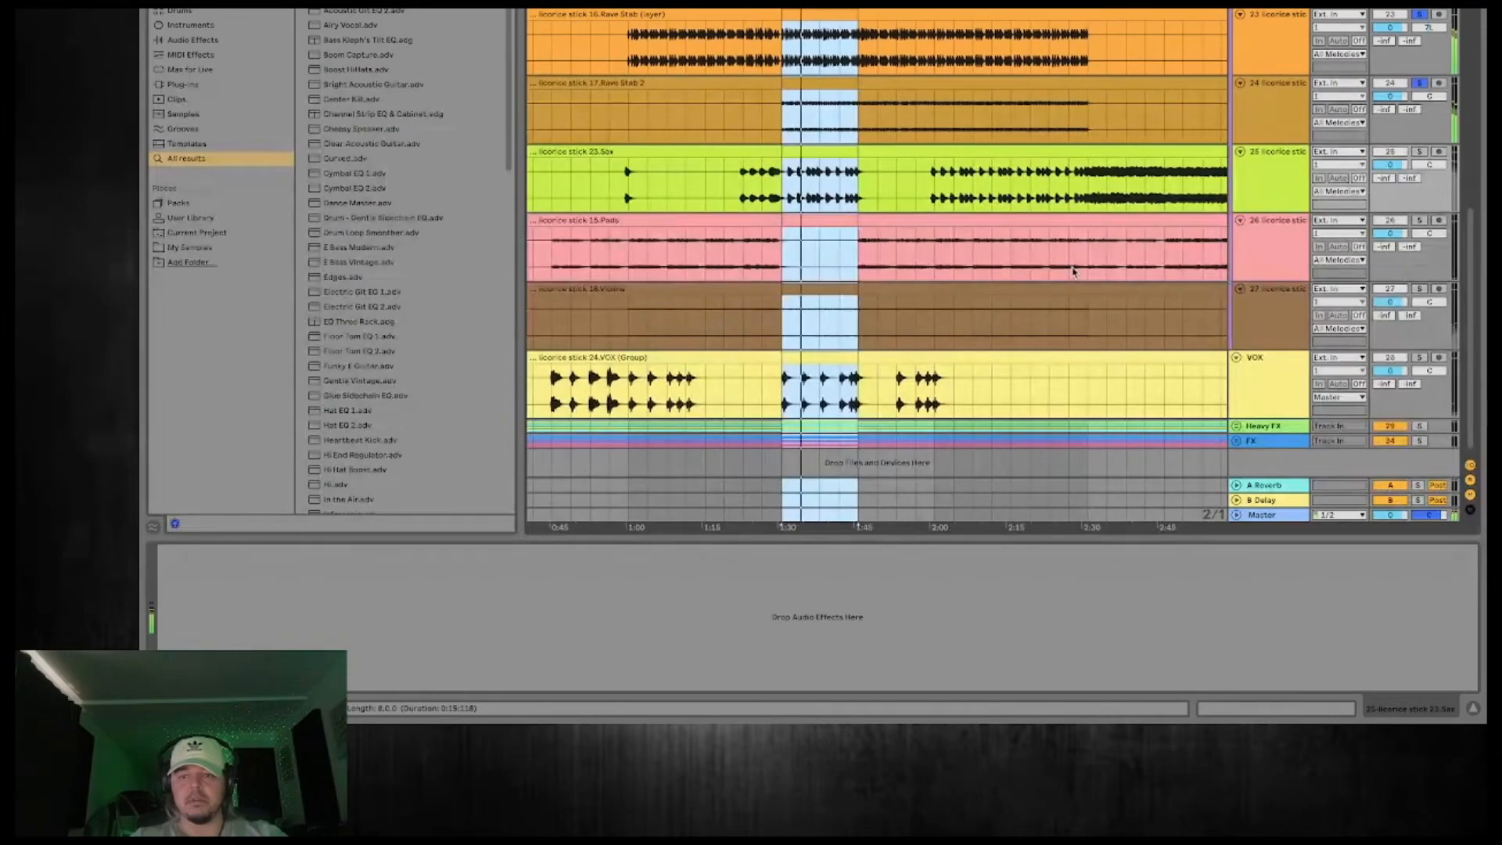
pyautogui.click(1419, 358)
pyautogui.click(1271, 389)
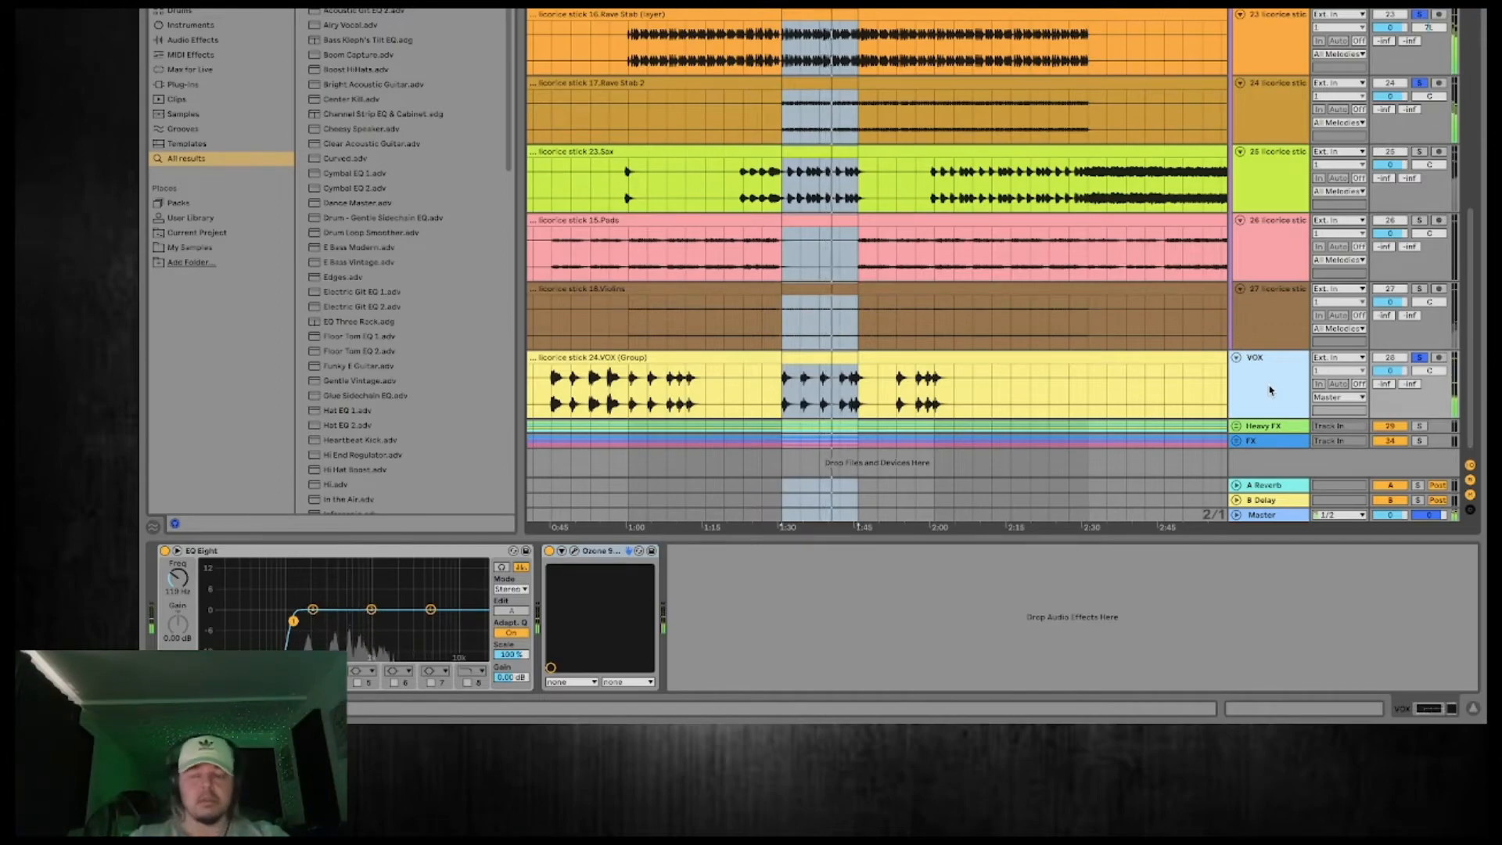
pyautogui.moveTo(1425, 31); pyautogui.dragTo(1425, 40)
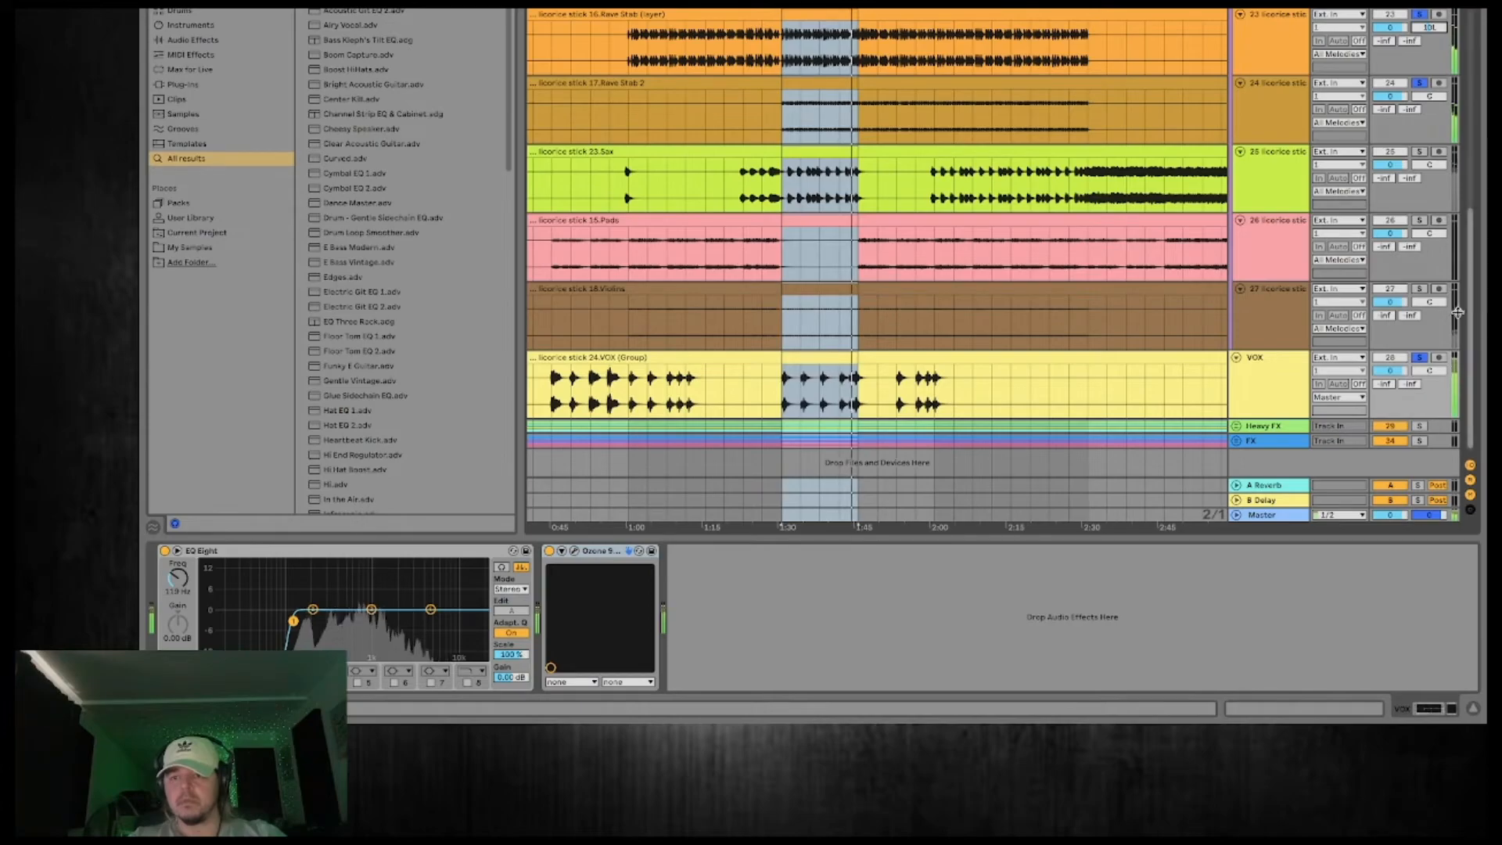
pyautogui.moveTo(1428, 370)
pyautogui.mouseDown()
pyautogui.moveTo(1429, 349)
pyautogui.moveTo(1426, 374)
pyautogui.mouseUp()
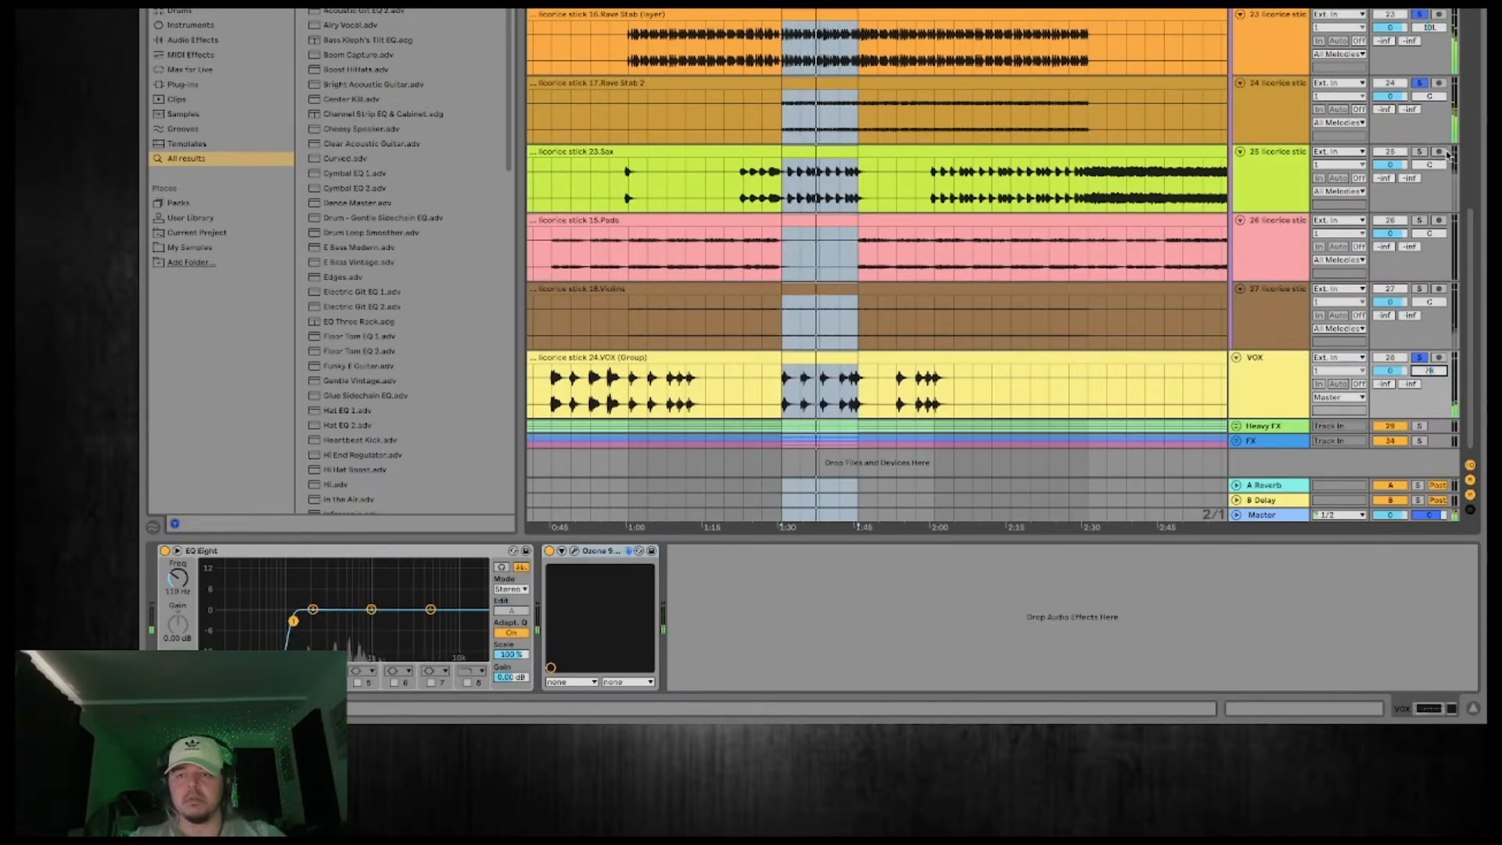
# Solo the Sax track on its own and add an EQ Eight with a low cut at about 170 Hz.
pyautogui.click(1249, 186)
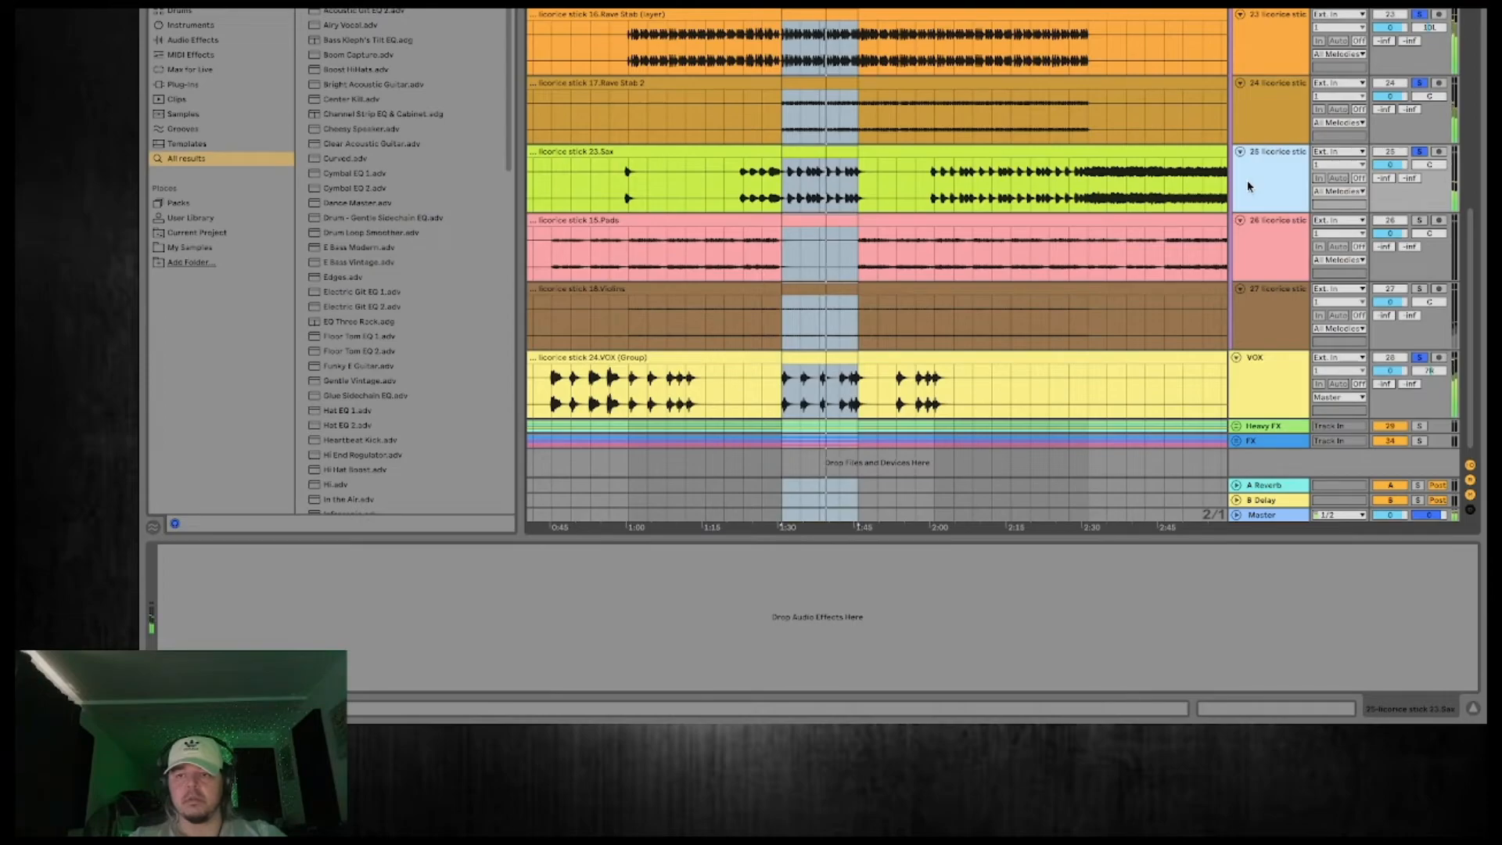
pyautogui.click(1292, 177)
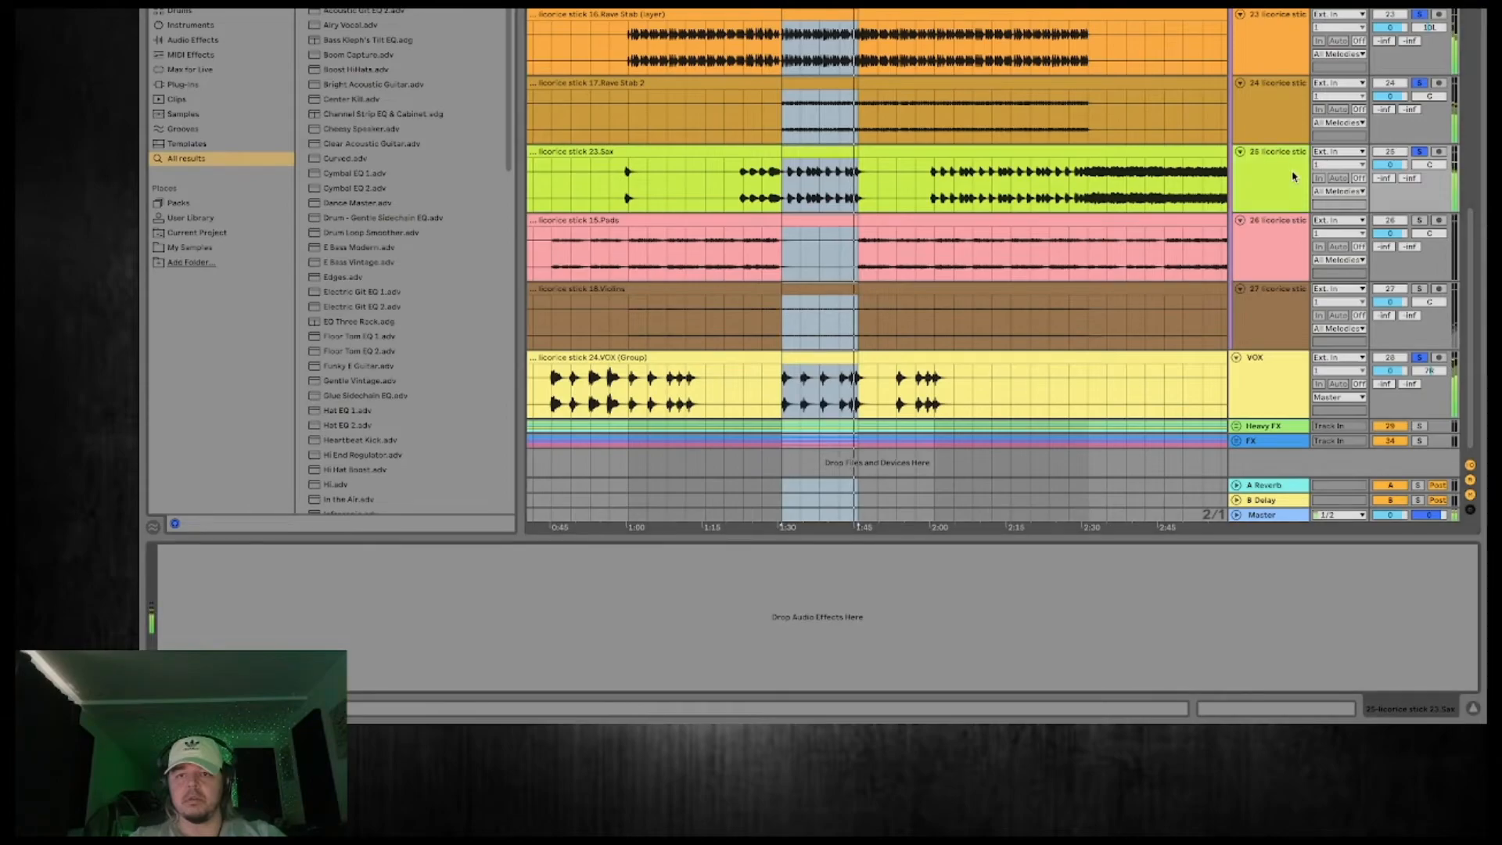
pyautogui.click(1420, 152)
pyautogui.doubleClick(375, 3)
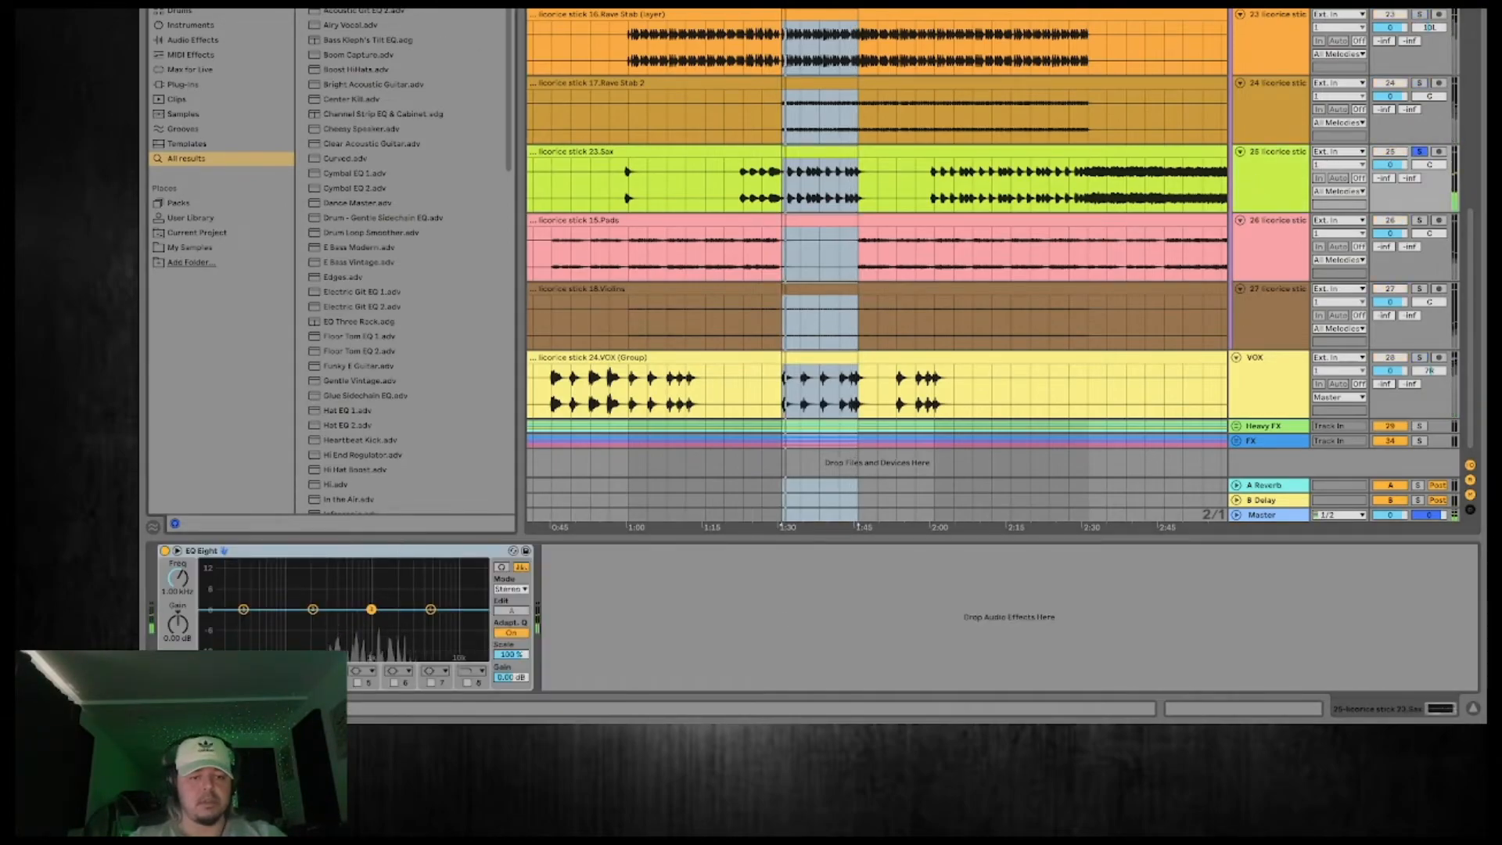
pyautogui.click(216, 670)
pyautogui.click(217, 601)
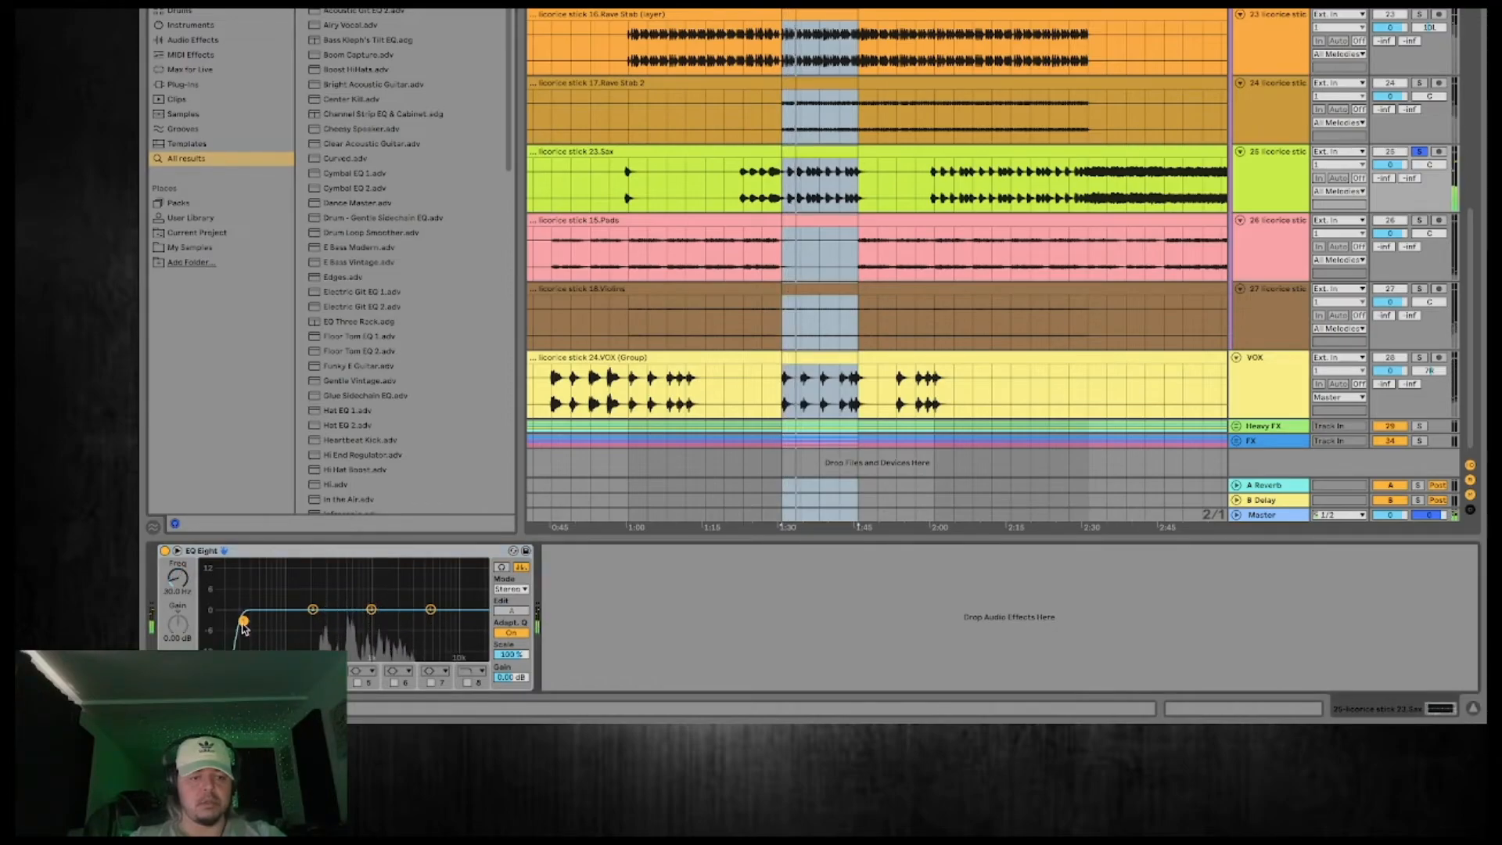
pyautogui.moveTo(244, 621); pyautogui.dragTo(307, 625)
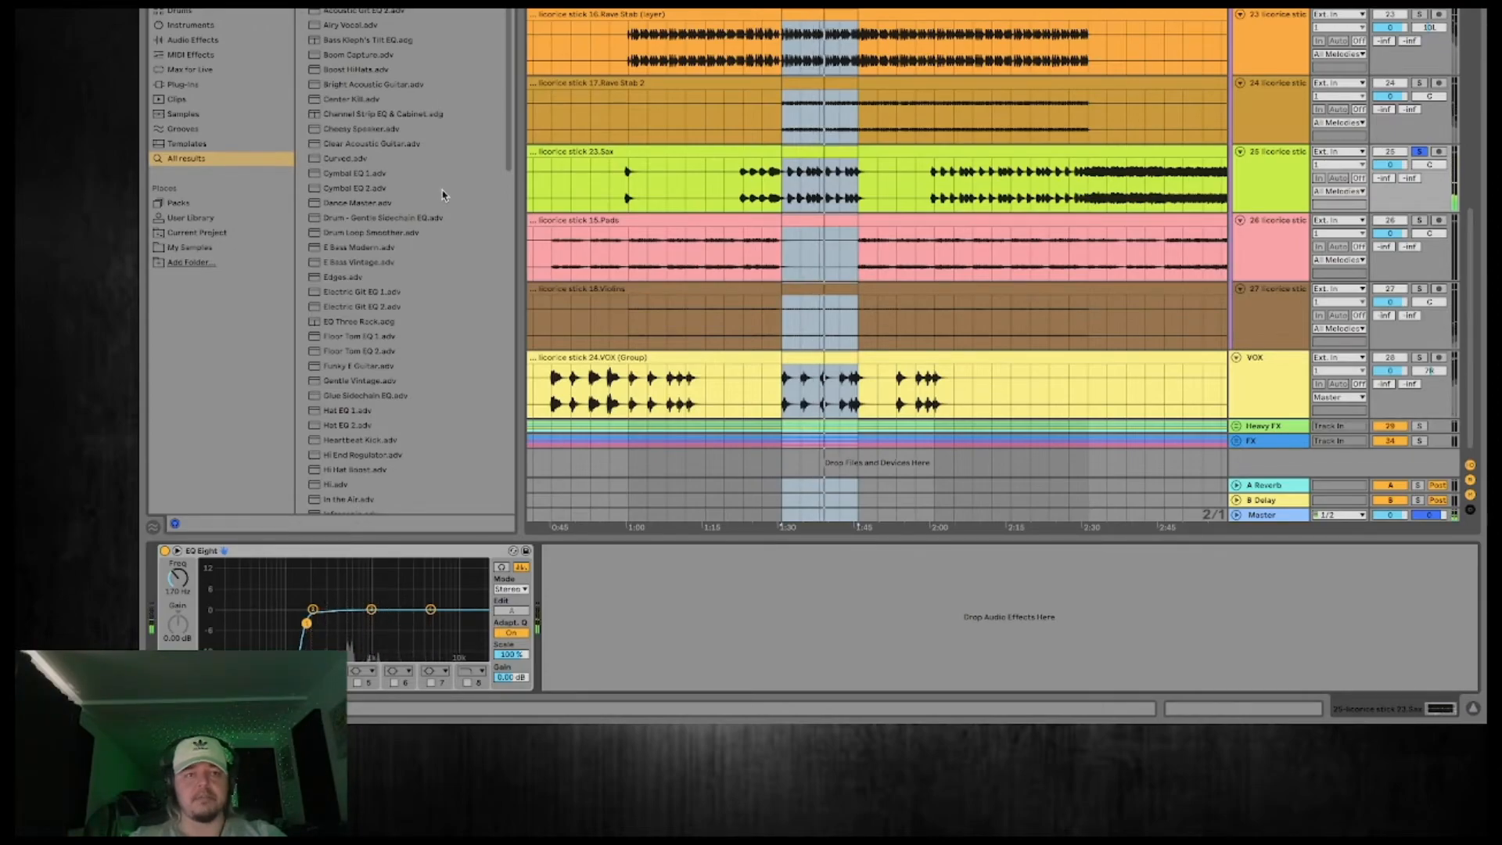
# Add Ozone 9 Vintage EQ to Sax with a High Boost of 8.9 dB at 5k and compare the sound with the plug-in toggled.
pyautogui.click(212, 88)
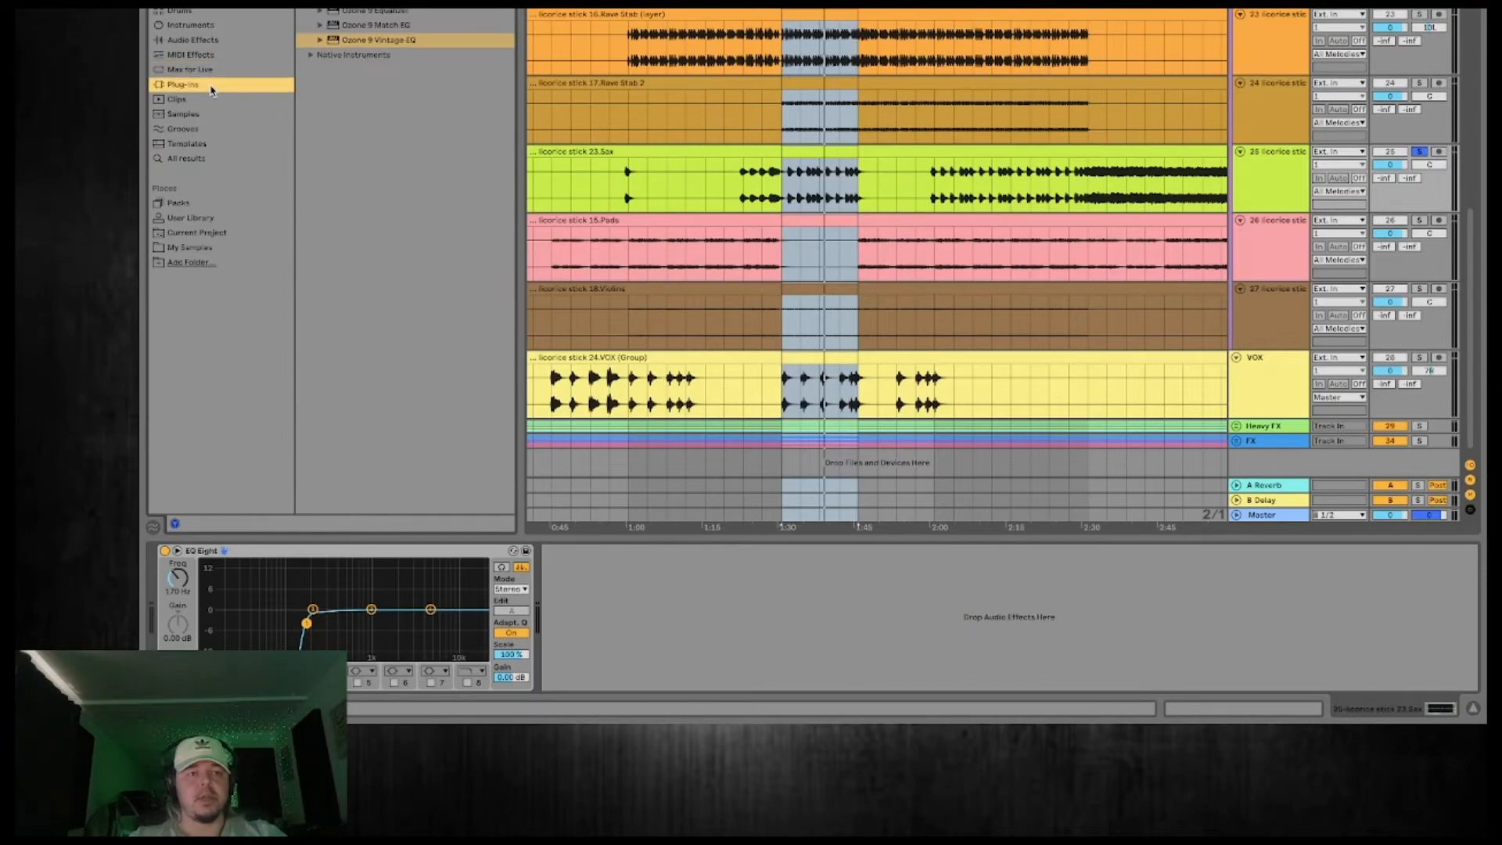
pyautogui.doubleClick(374, 40)
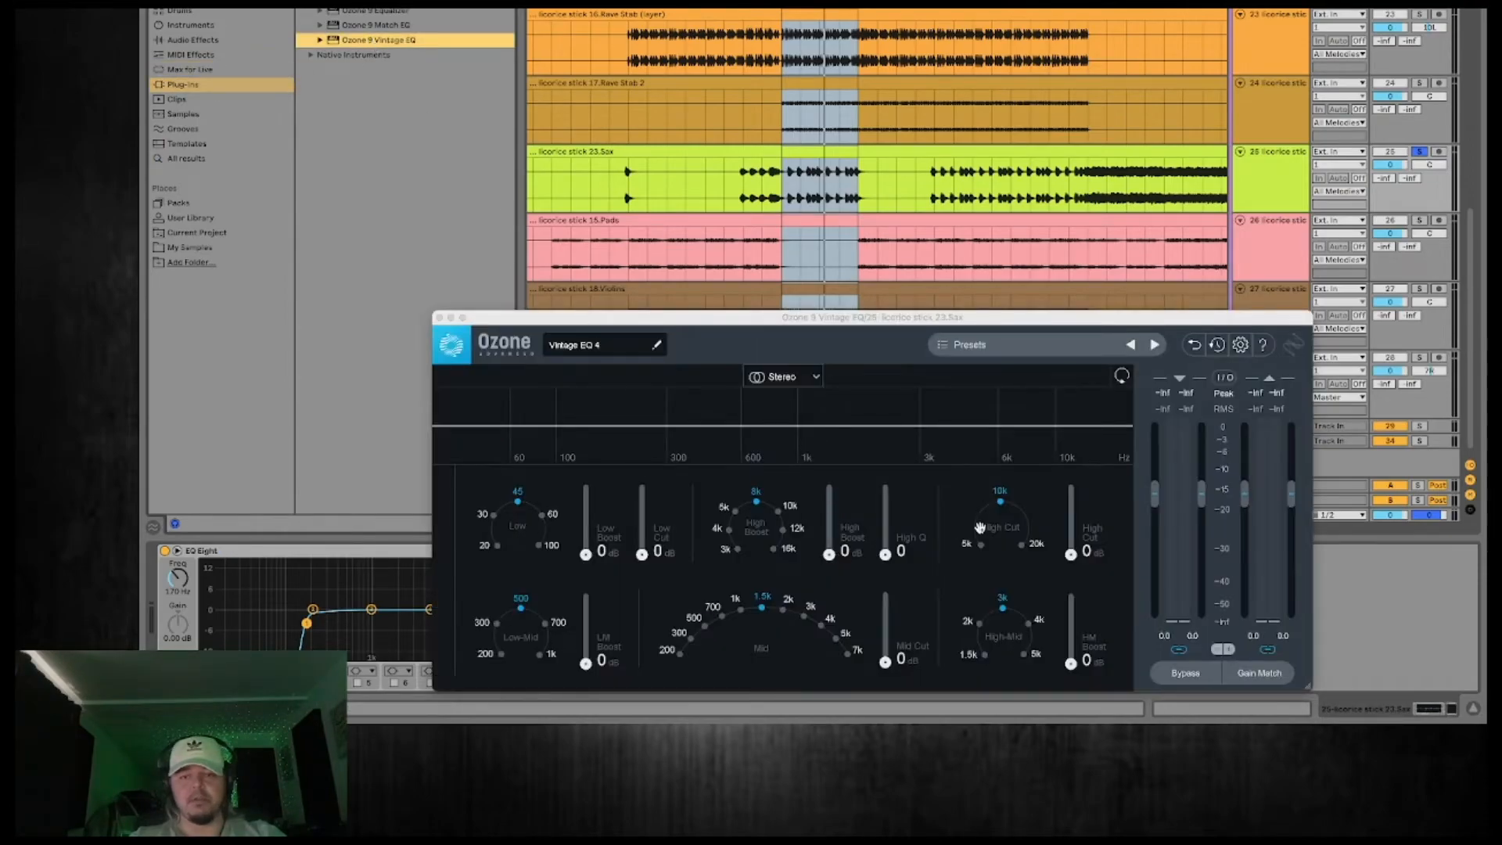
pyautogui.moveTo(829, 554); pyautogui.dragTo(827, 488)
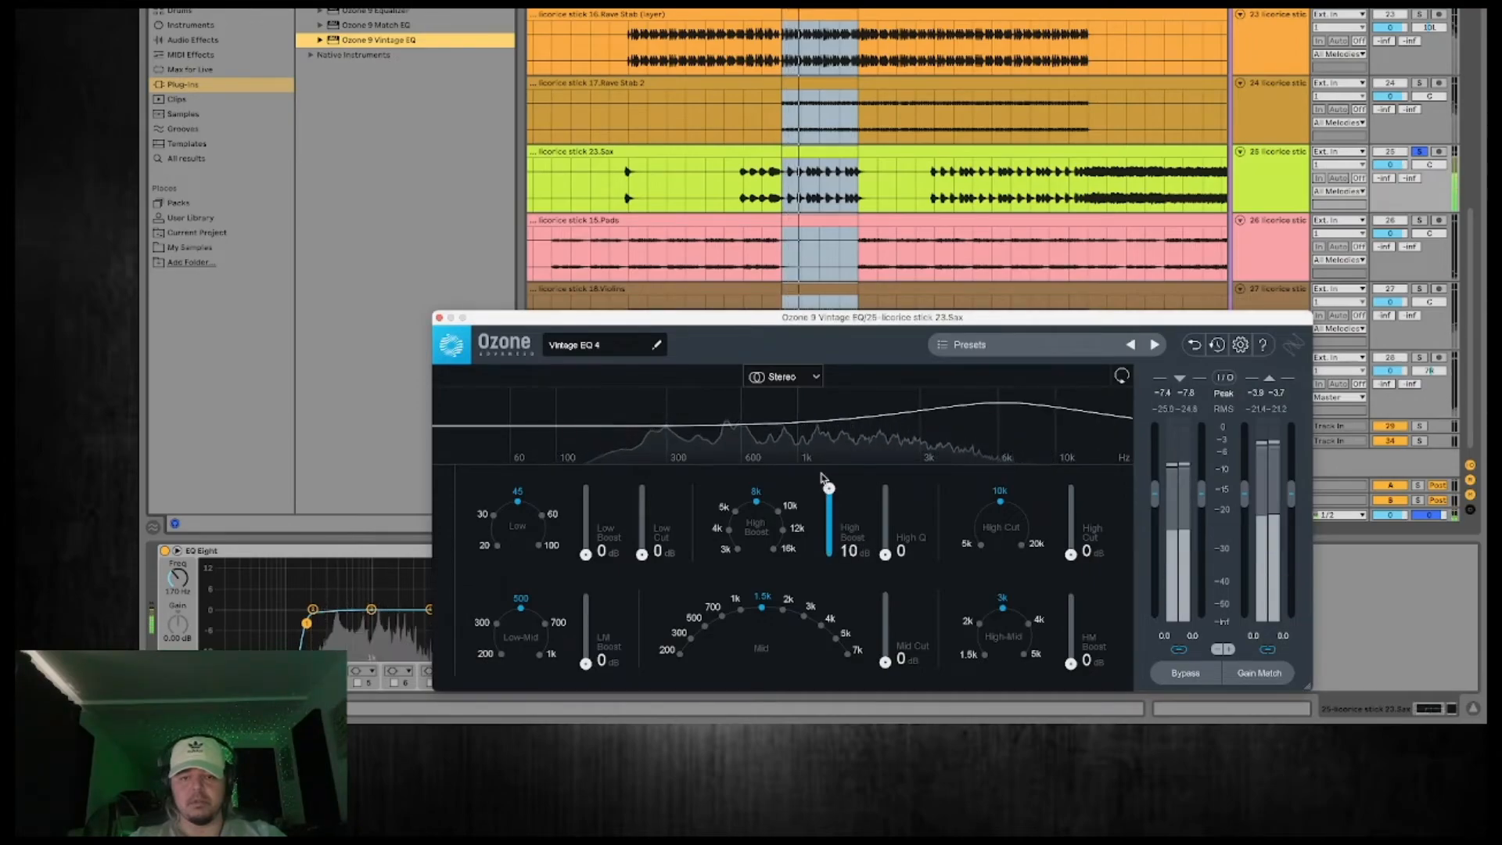
pyautogui.click(736, 511)
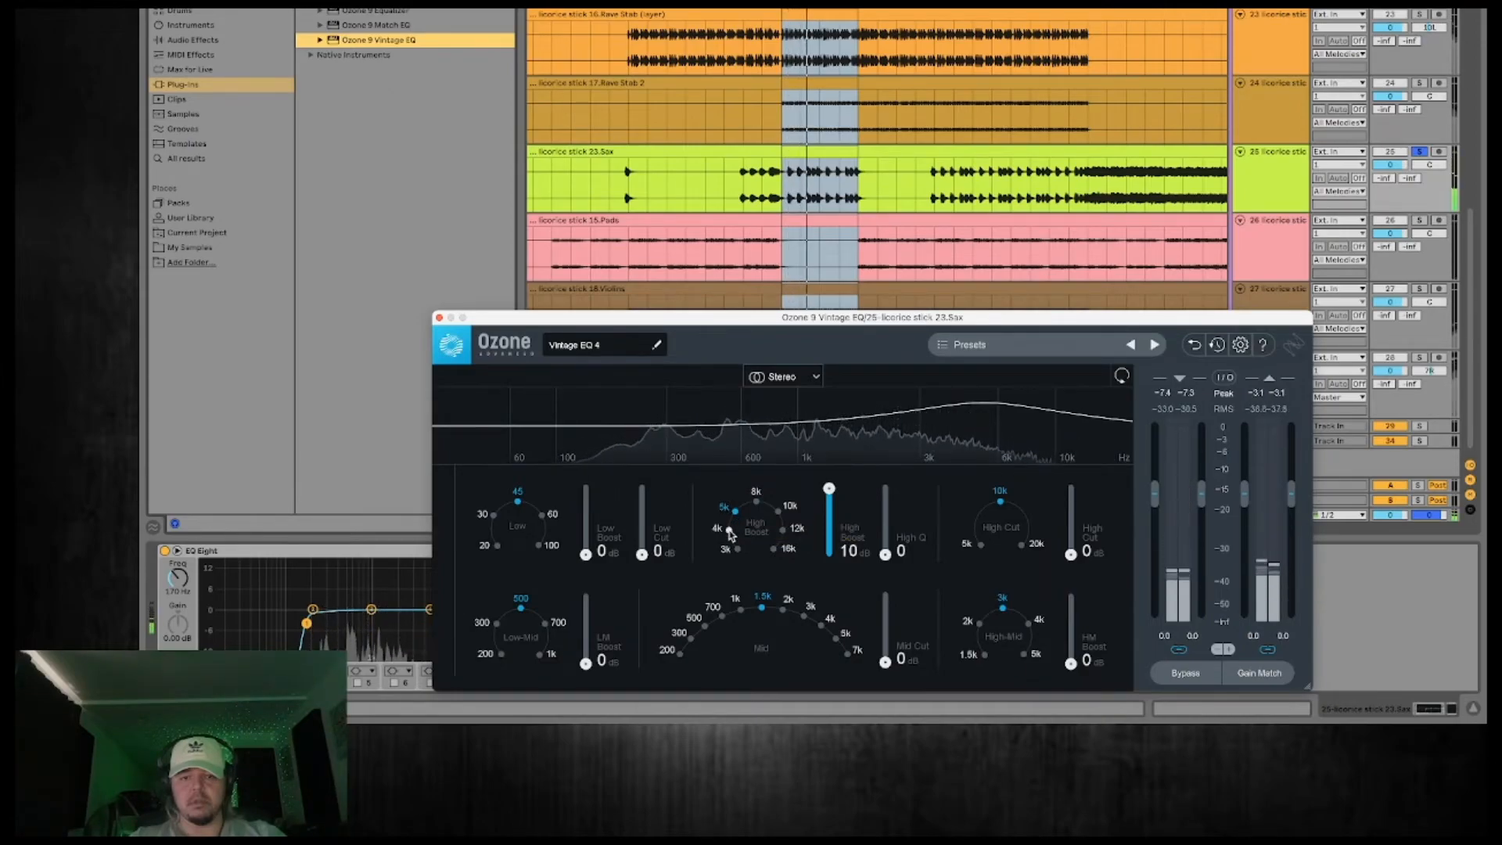
pyautogui.moveTo(829, 489); pyautogui.dragTo(828, 496)
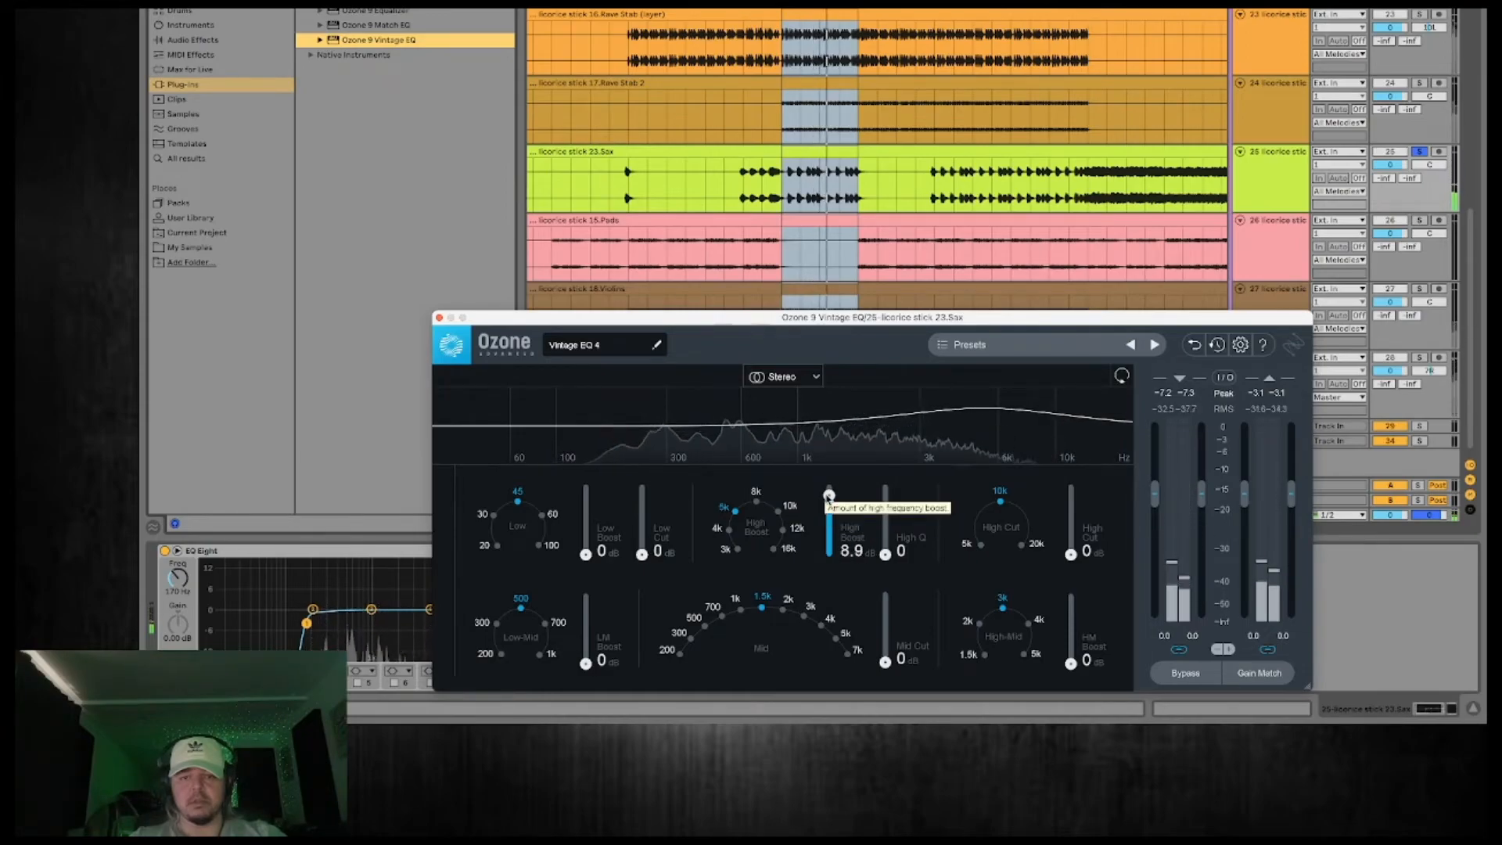
pyautogui.click(439, 318)
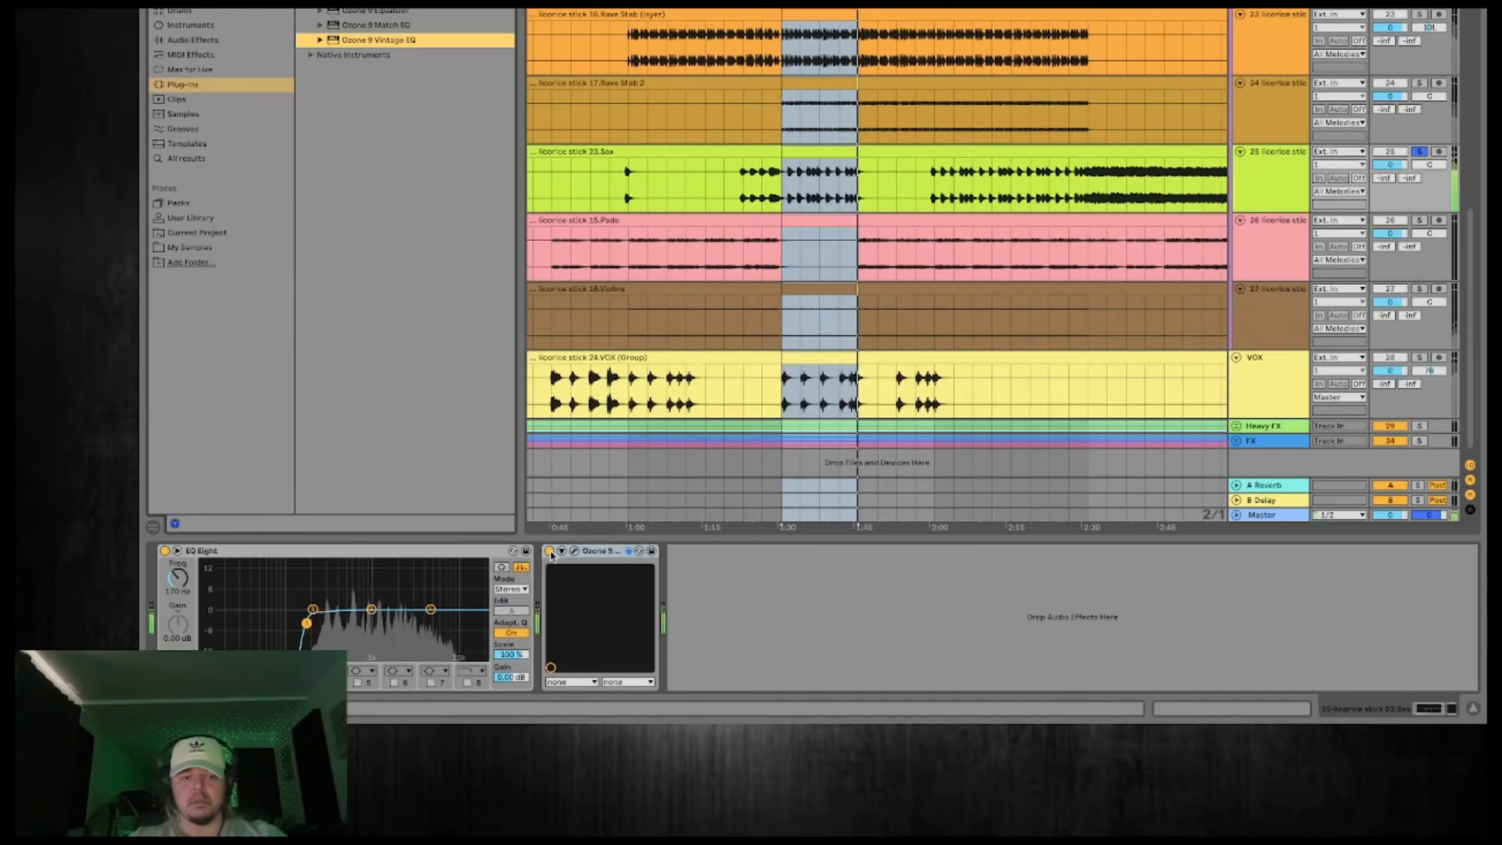
pyautogui.click(550, 552)
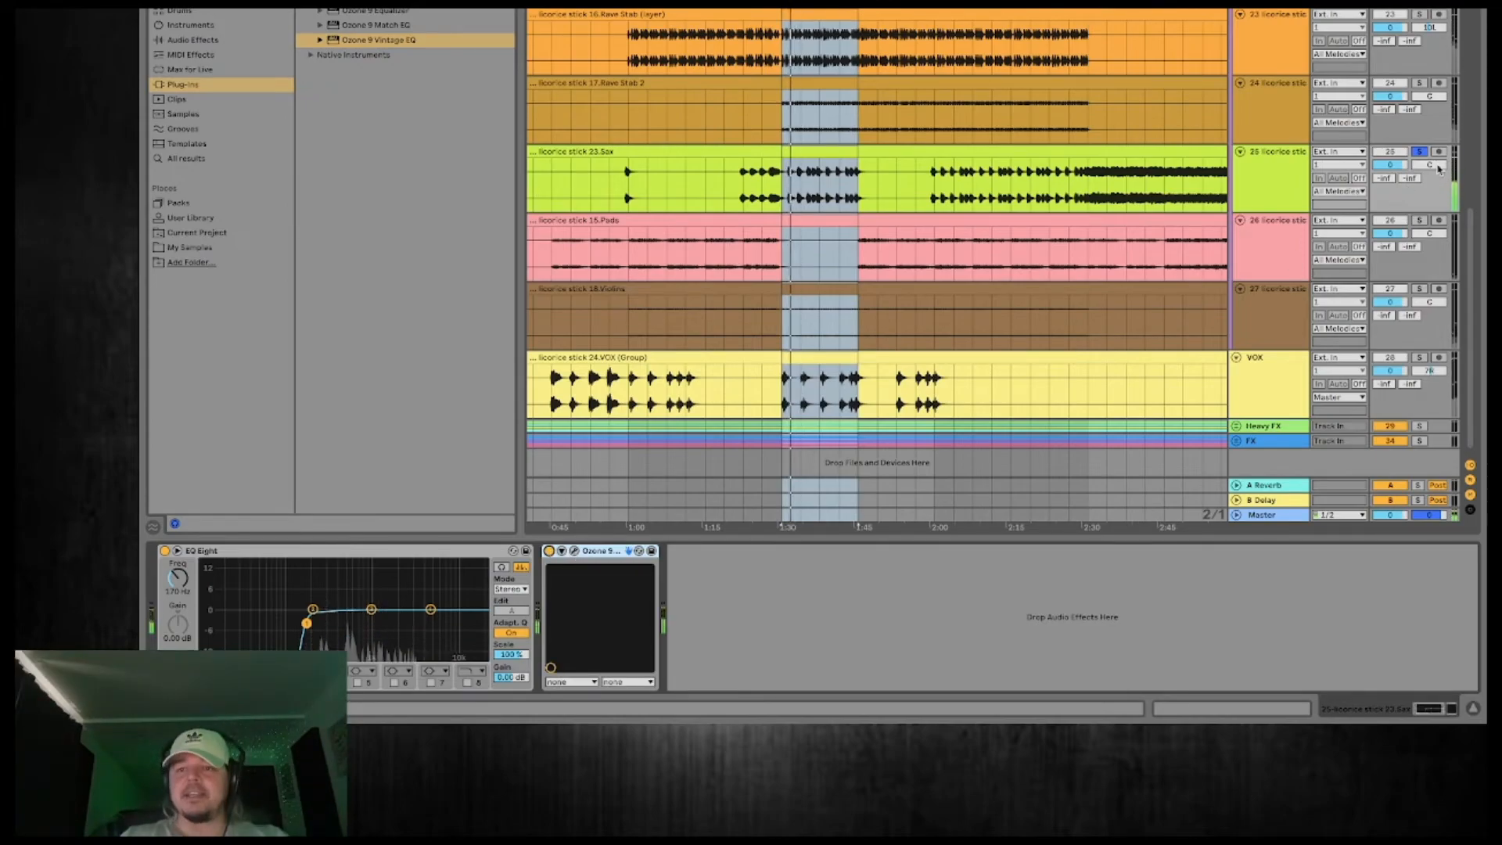
# Solo the All Melodies group during playback, raise the Sax volume to 2.0 dB and pan Sax slightly right.
pyautogui.scroll(3, 1382, 222)
pyautogui.click(1420, 57)
pyautogui.press('space')
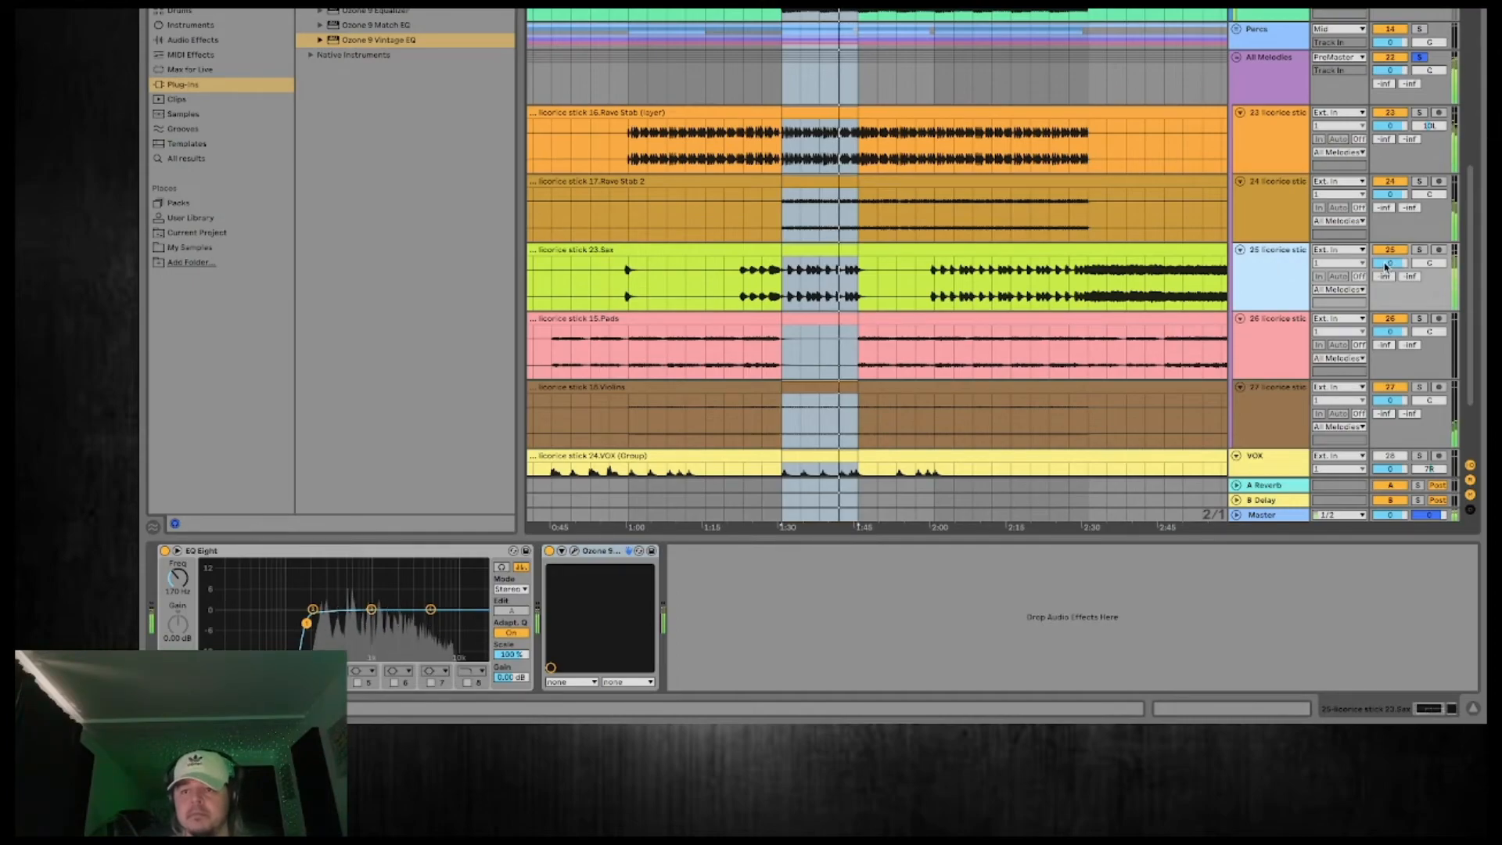
pyautogui.moveTo(1390, 263); pyautogui.dragTo(1390, 261)
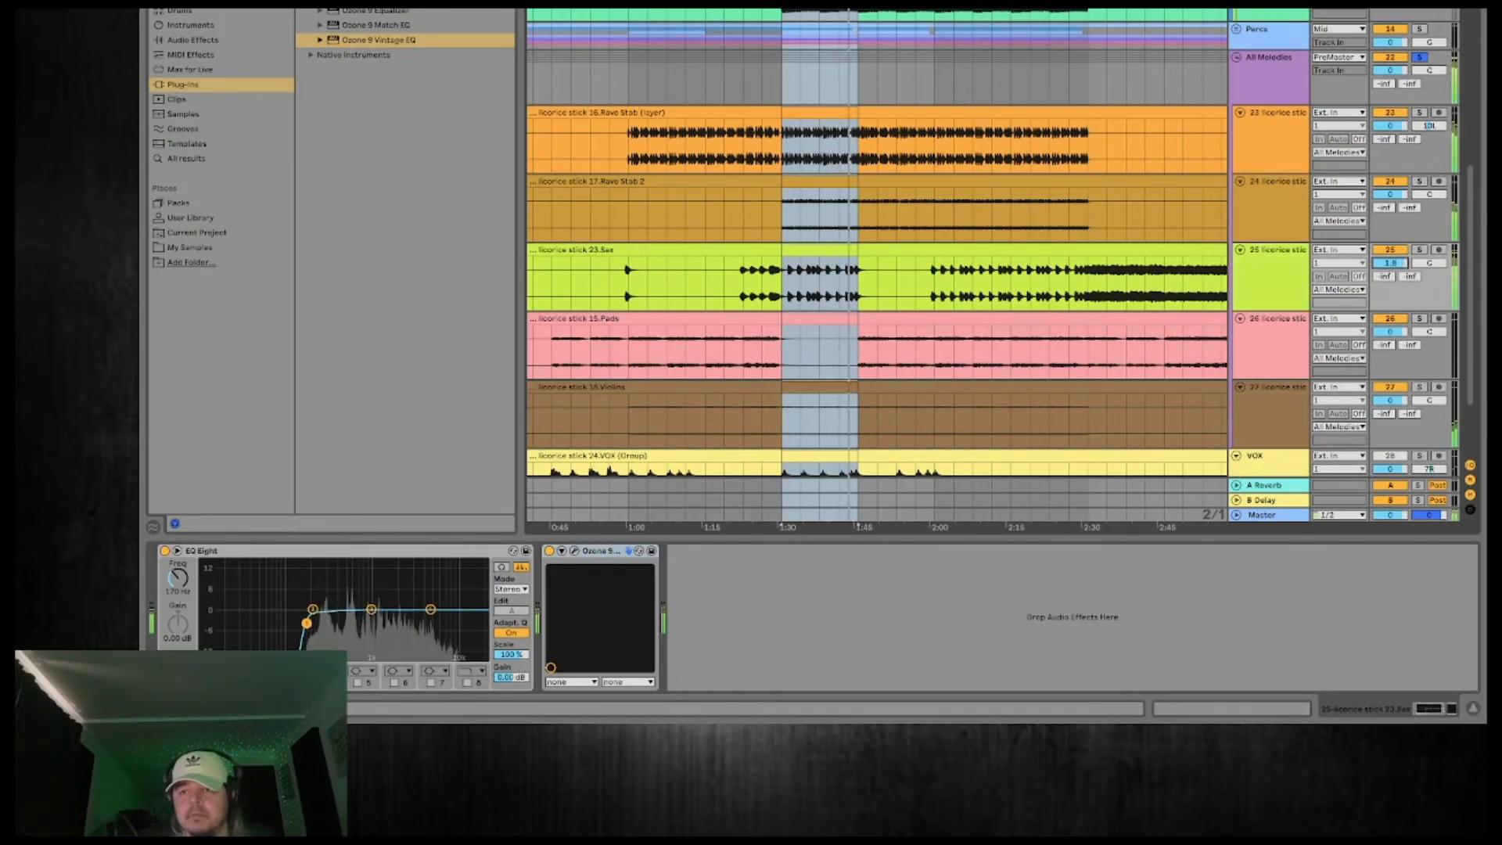
pyautogui.moveTo(1430, 264); pyautogui.dragTo(1430, 262)
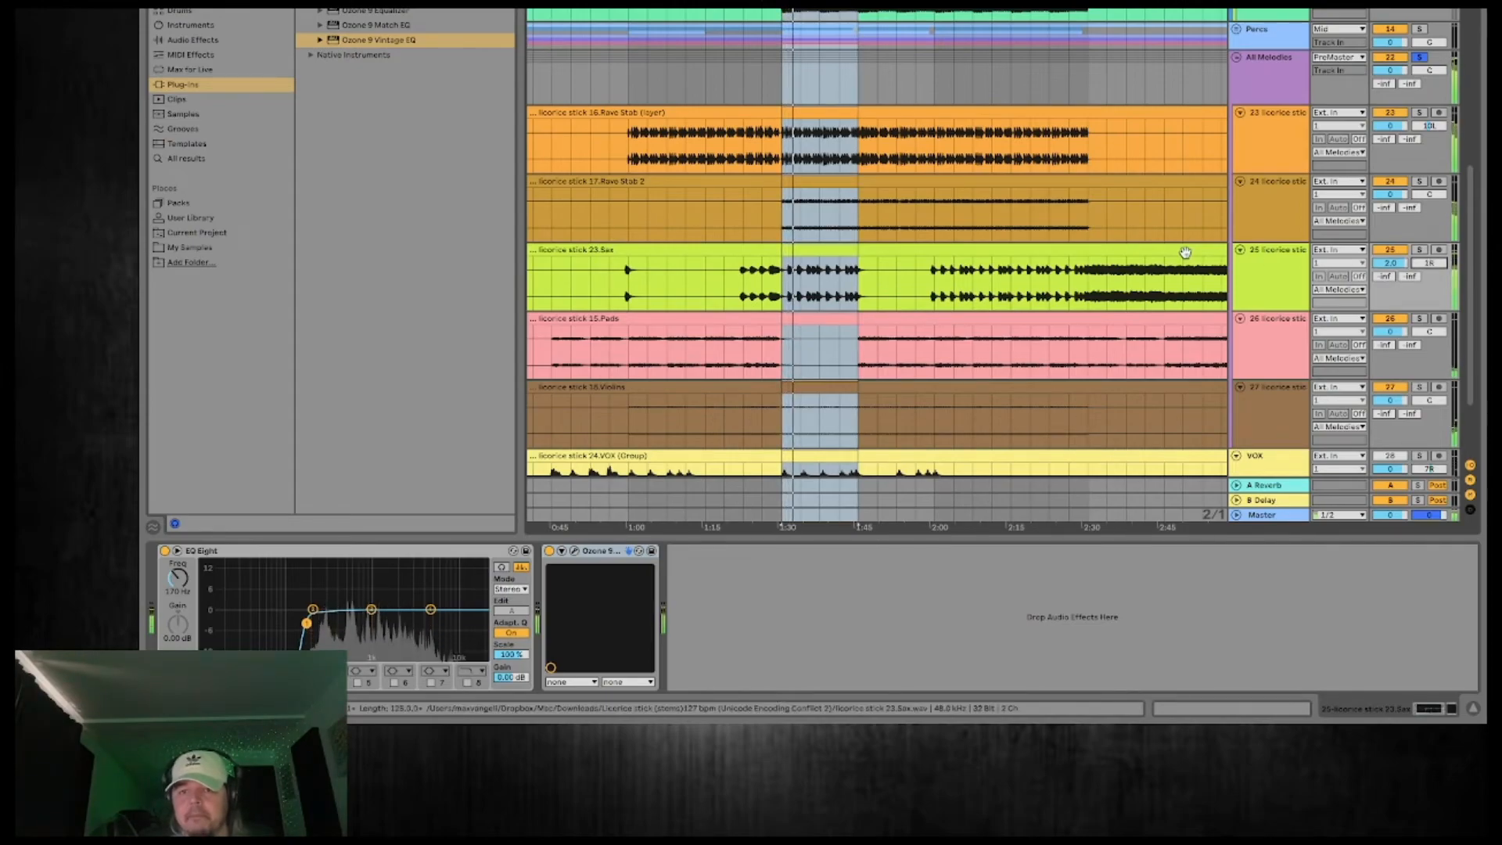
# Audition VOX against the melodies and on its own, and clear its solo to return to the full mix.
pyautogui.scroll(-3, 1192, 258)
pyautogui.click(1420, 352)
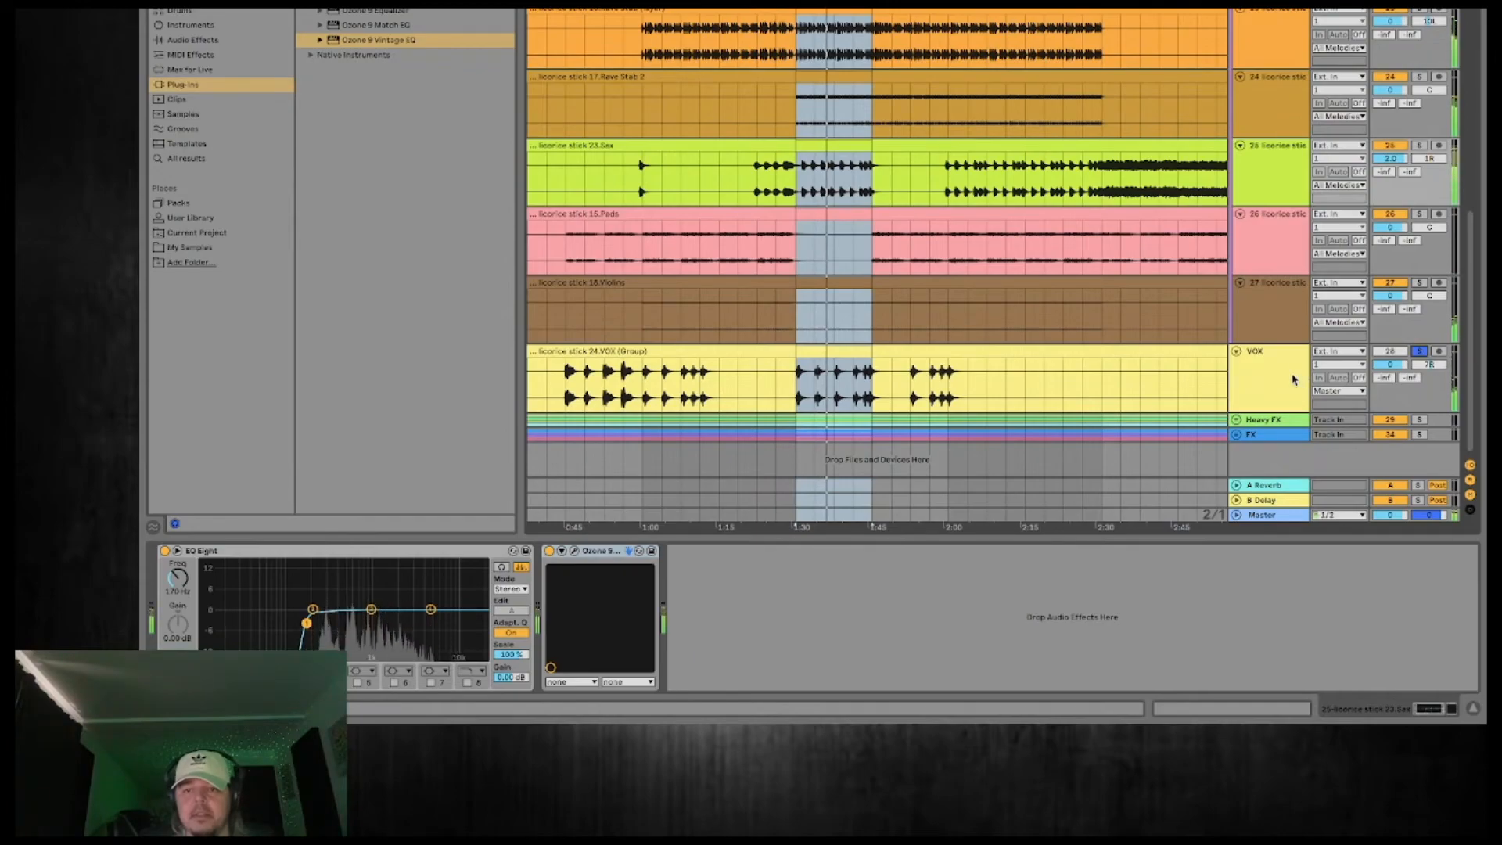
pyautogui.click(1292, 380)
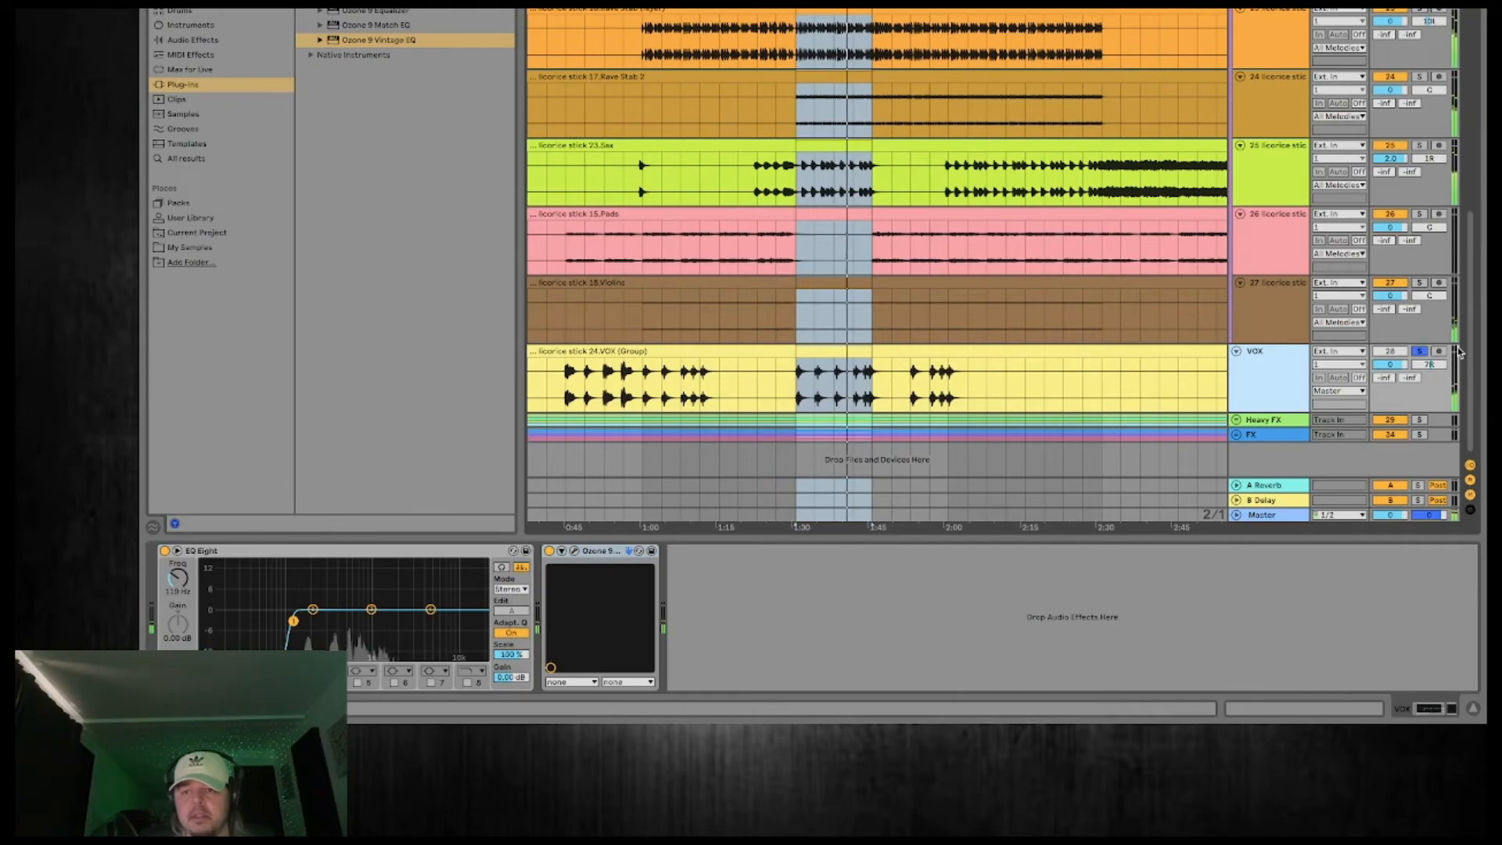
pyautogui.click(1421, 352)
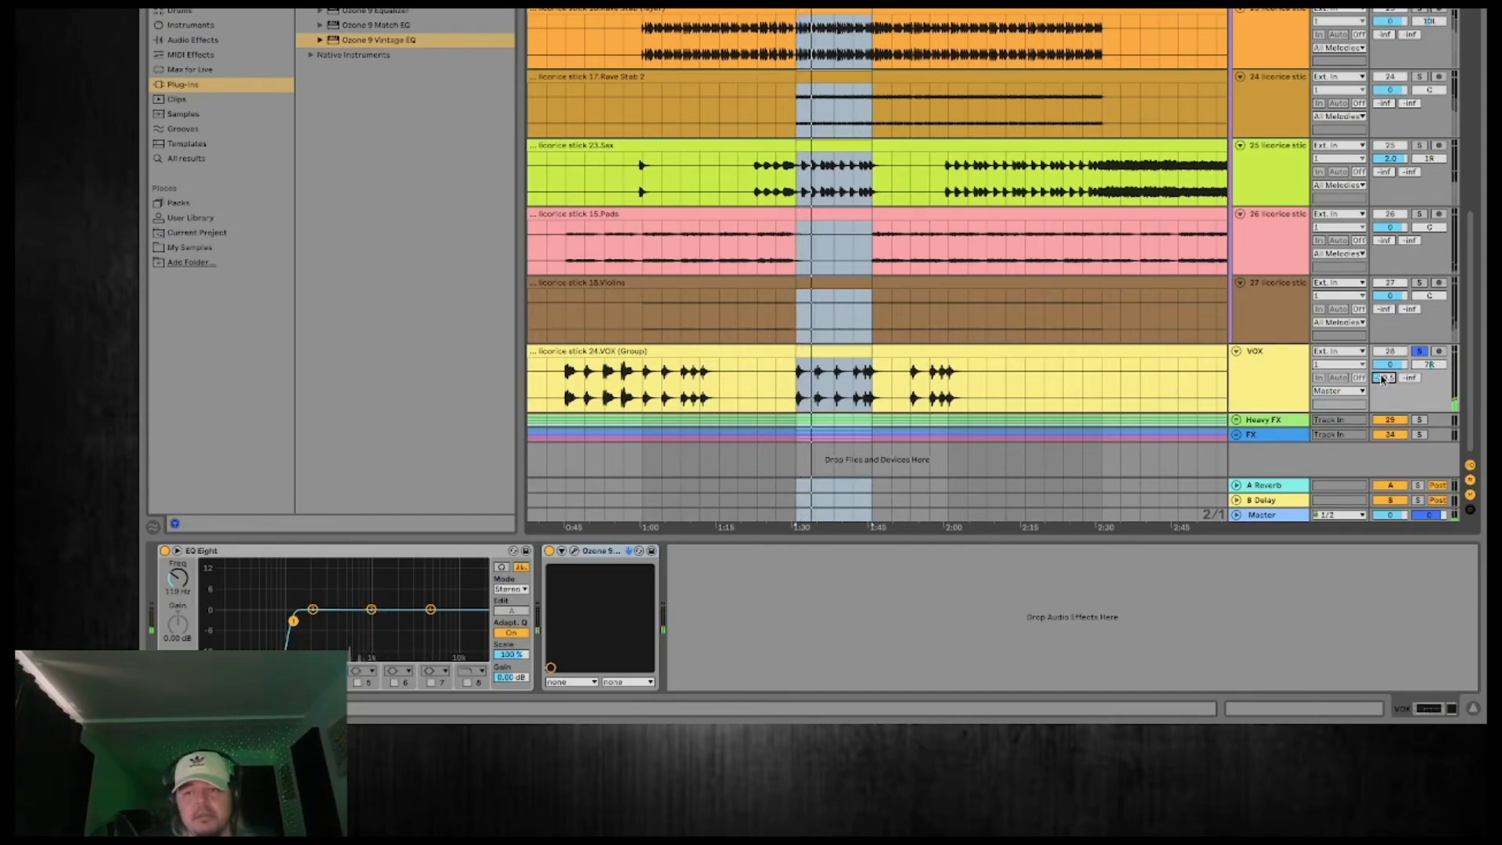
pyautogui.click(1421, 352)
# Play the full mix from shortly before the 1:30 drop and review the balance across the track groups and reference track.
pyautogui.scroll(10, 1150, 336)
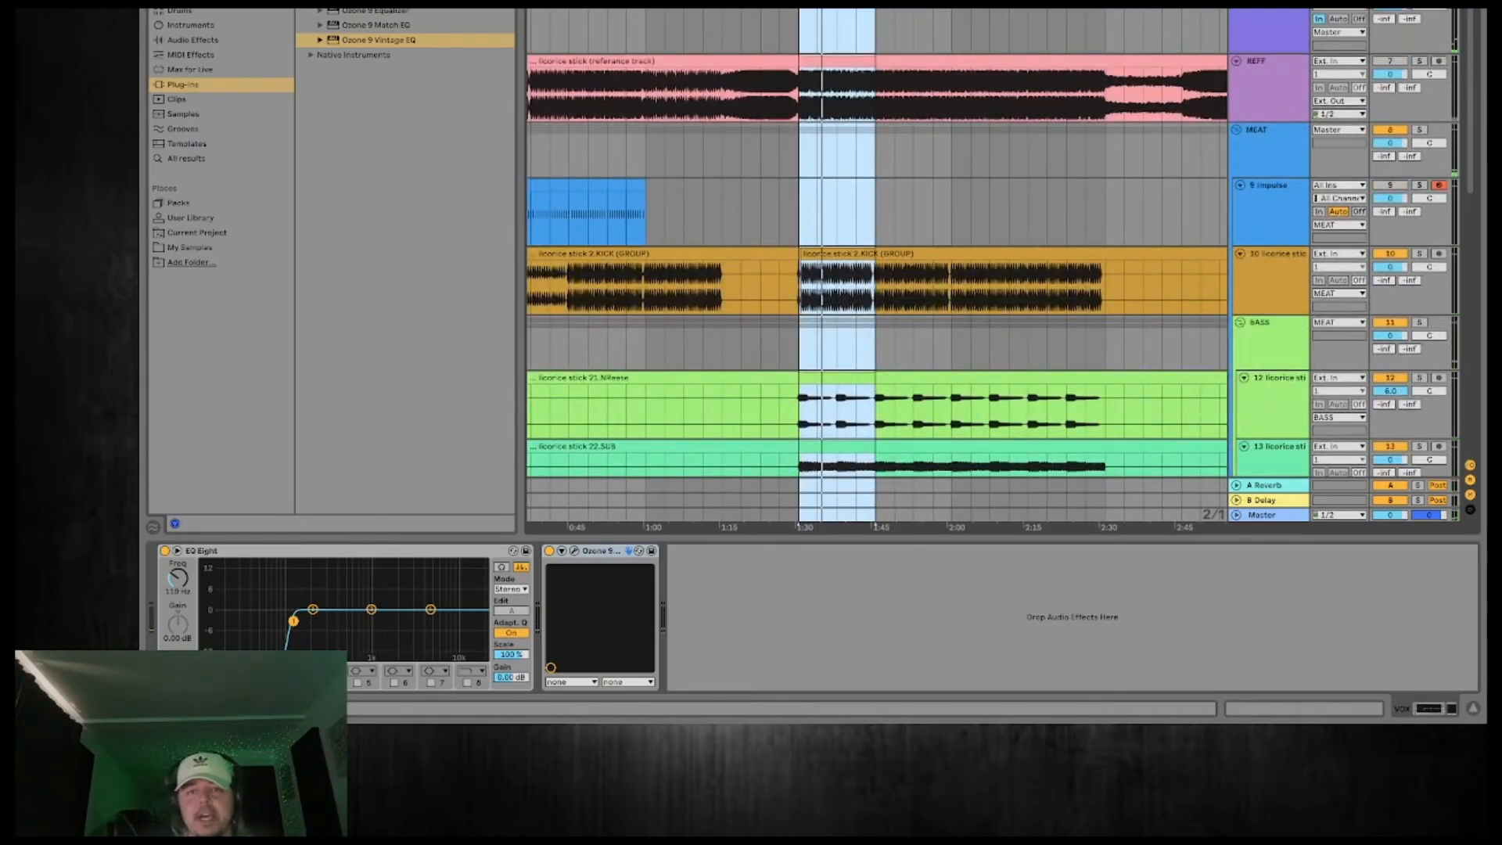
pyautogui.scroll(-2, 952, 211)
pyautogui.click(795, 224)
pyautogui.press('space')
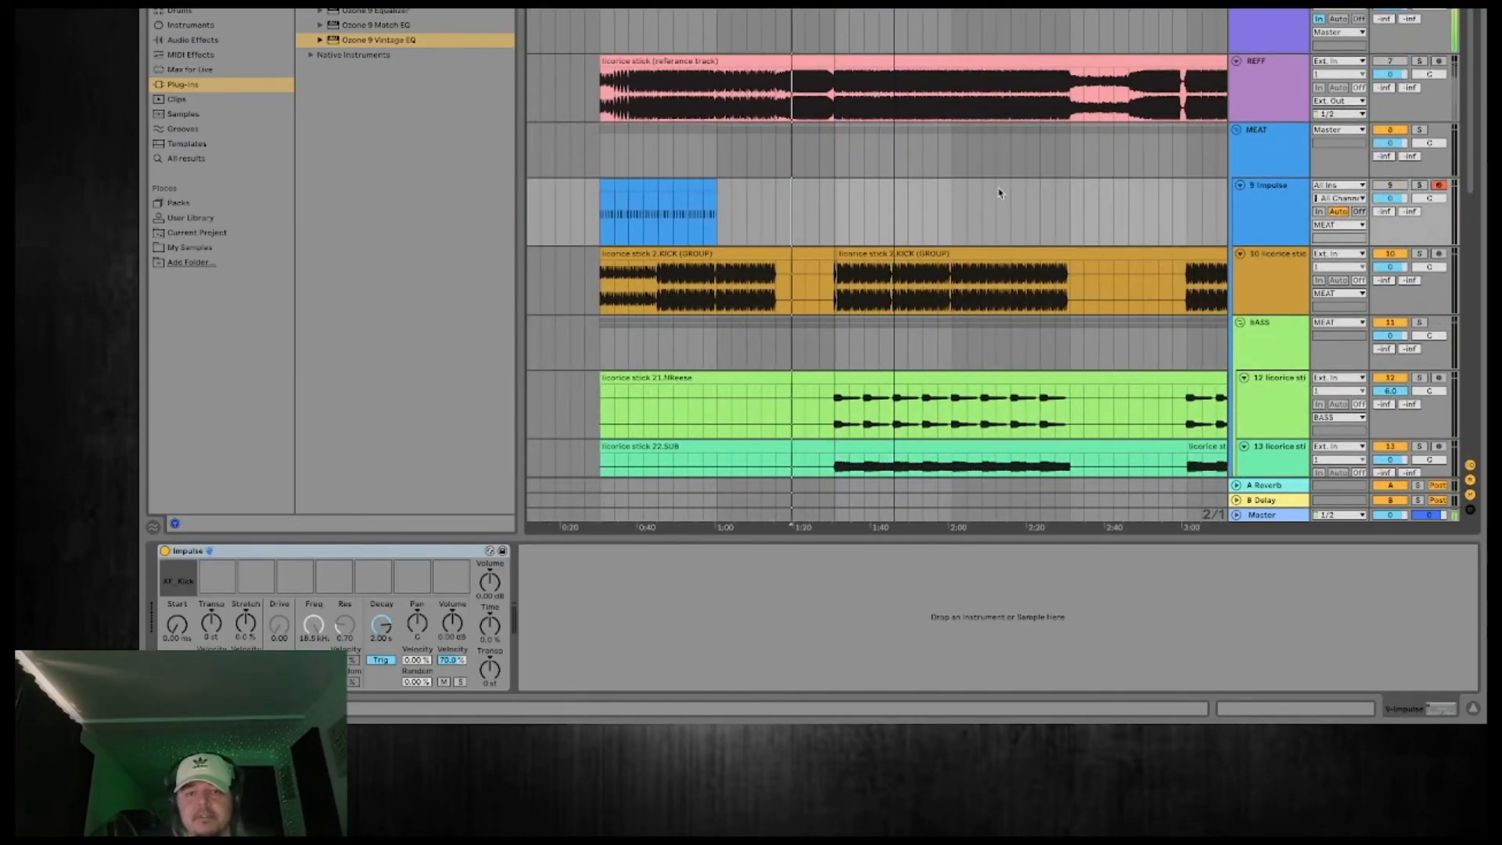
pyautogui.scroll(-8, 1000, 193)
pyautogui.scroll(2, 999, 194)
pyautogui.scroll(-1, 1056, 215)
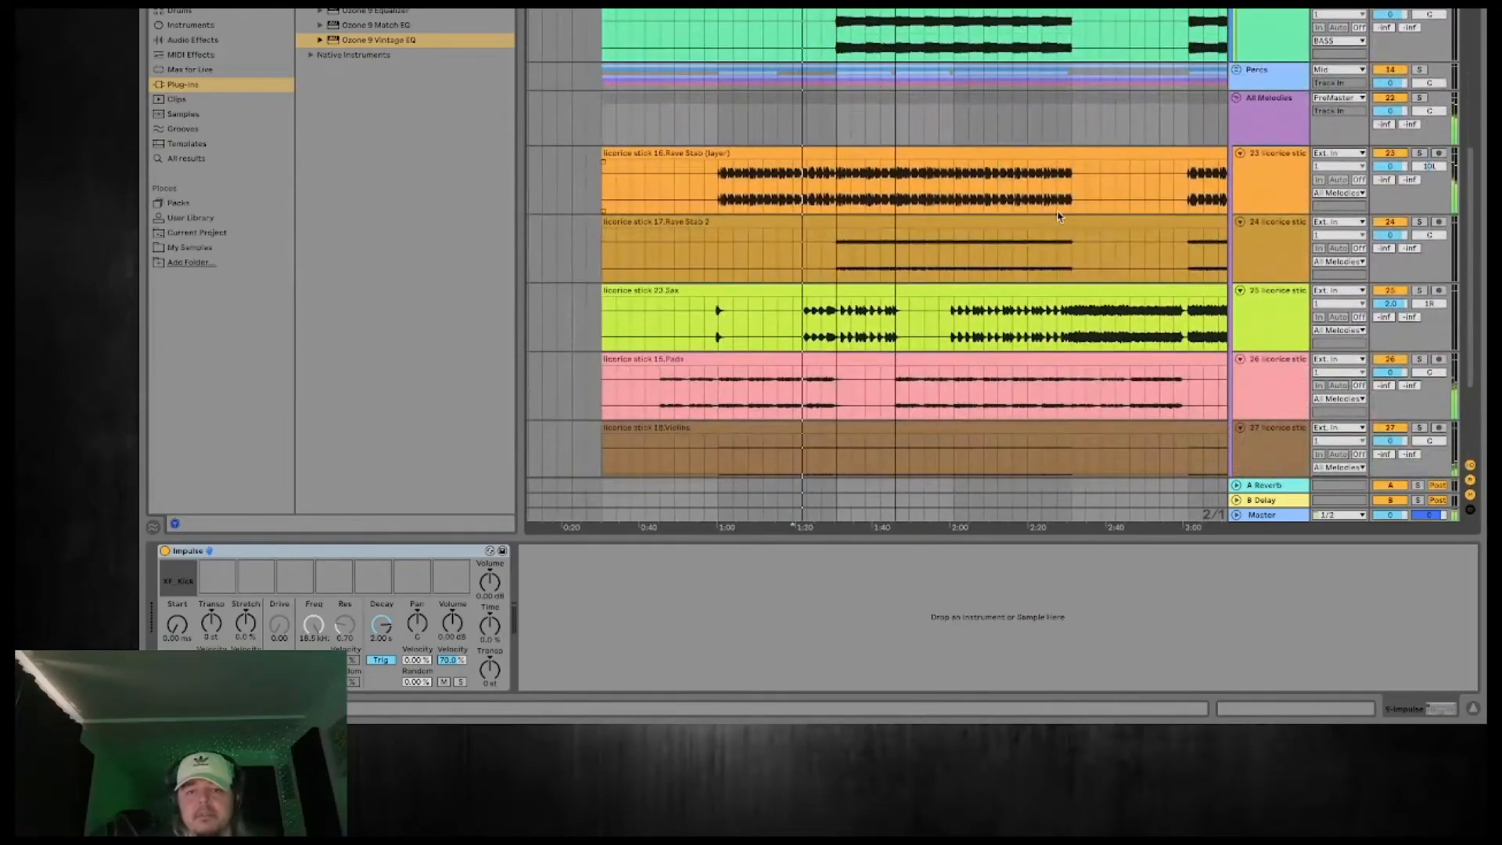
pyautogui.scroll(-3, 1074, 284)
pyautogui.scroll(10, 1073, 279)
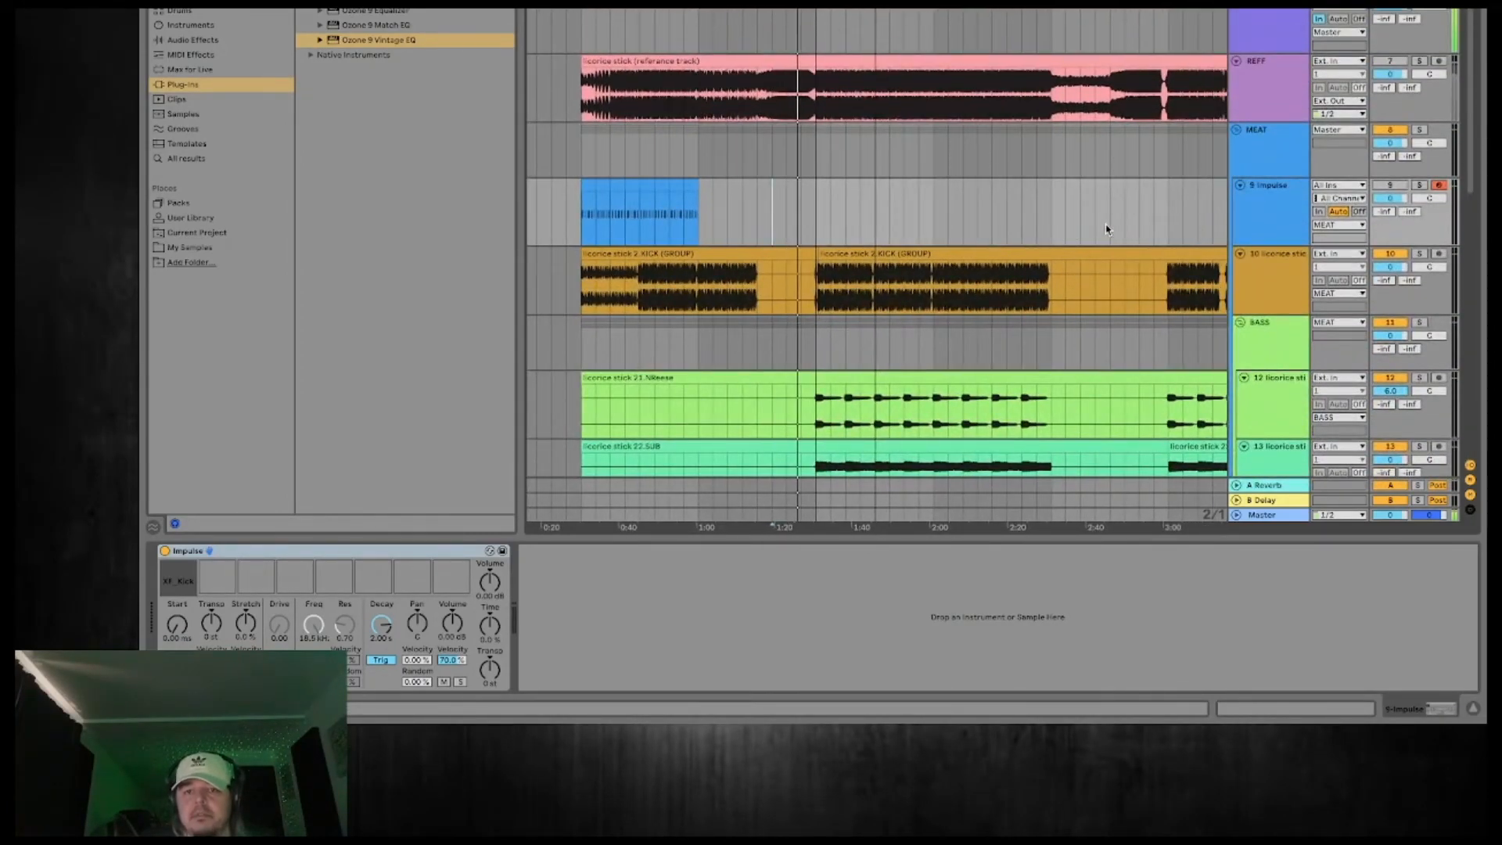
pyautogui.scroll(-10, 1106, 229)
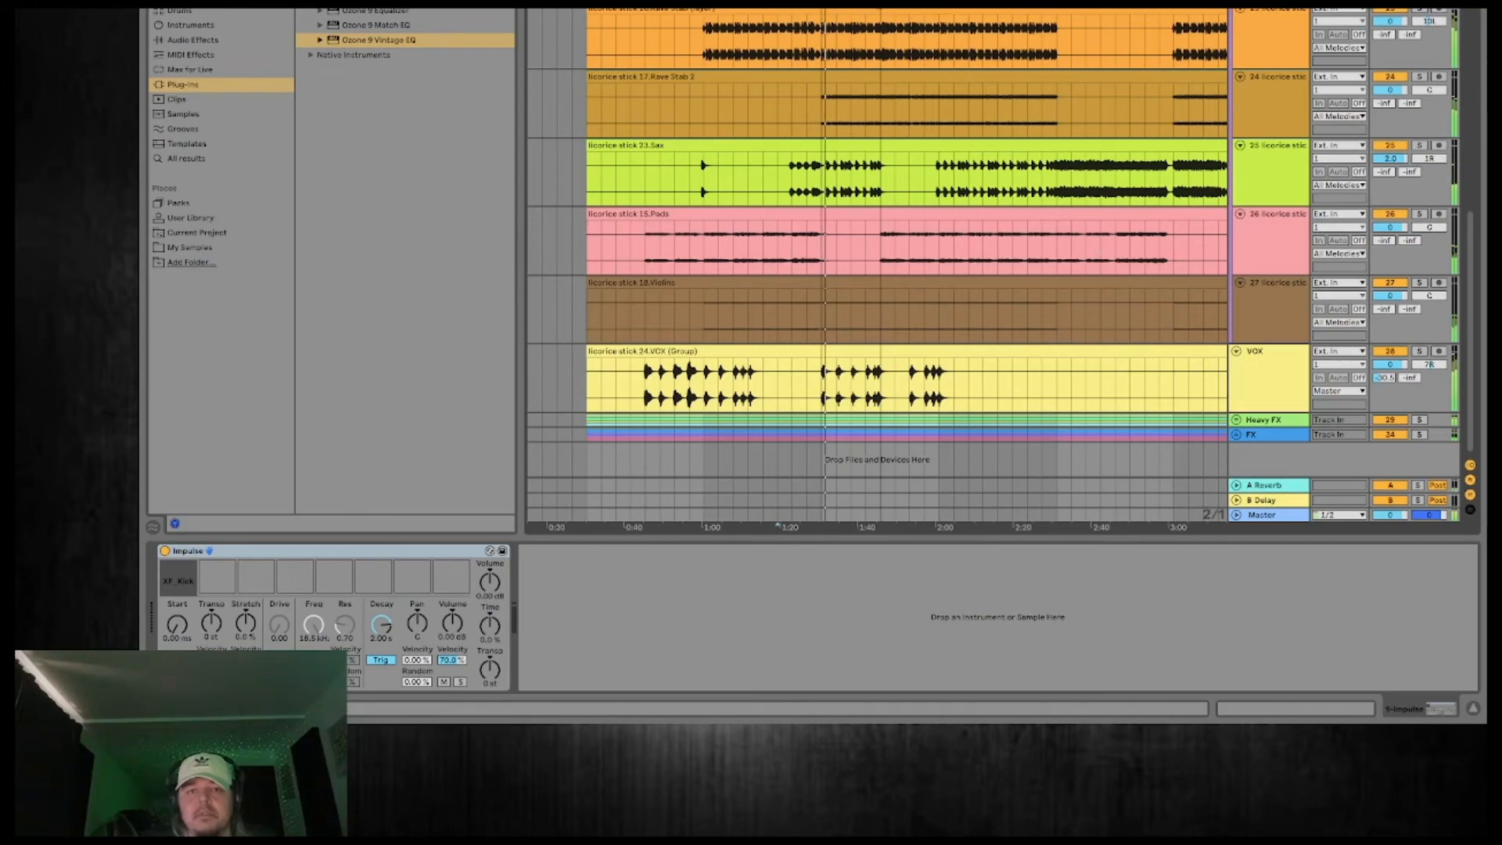
pyautogui.moveTo(859, 4); pyautogui.dragTo(859, 32)
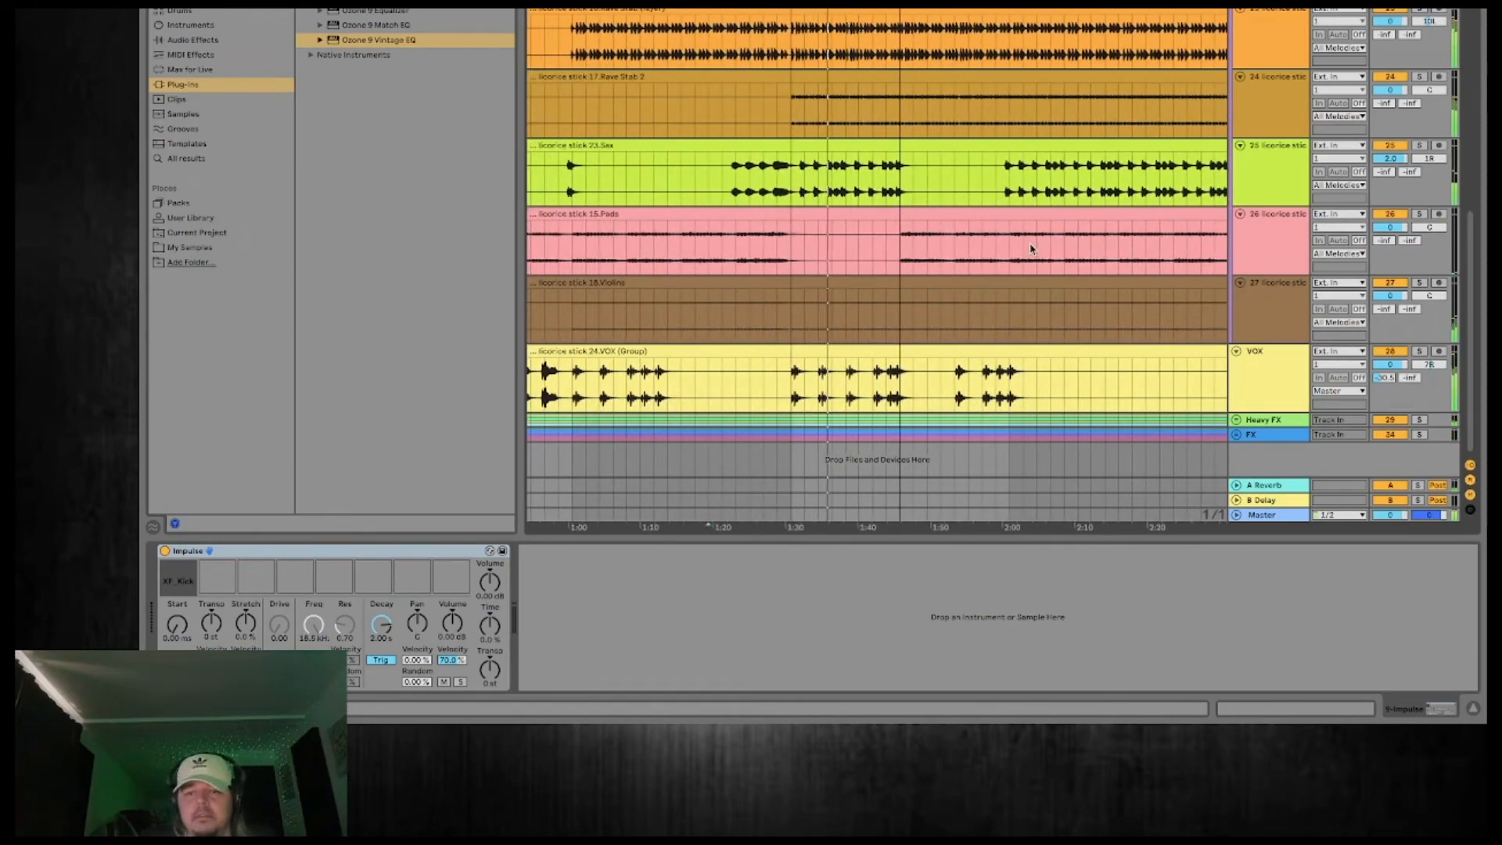
pyautogui.scroll(10, 1031, 249)
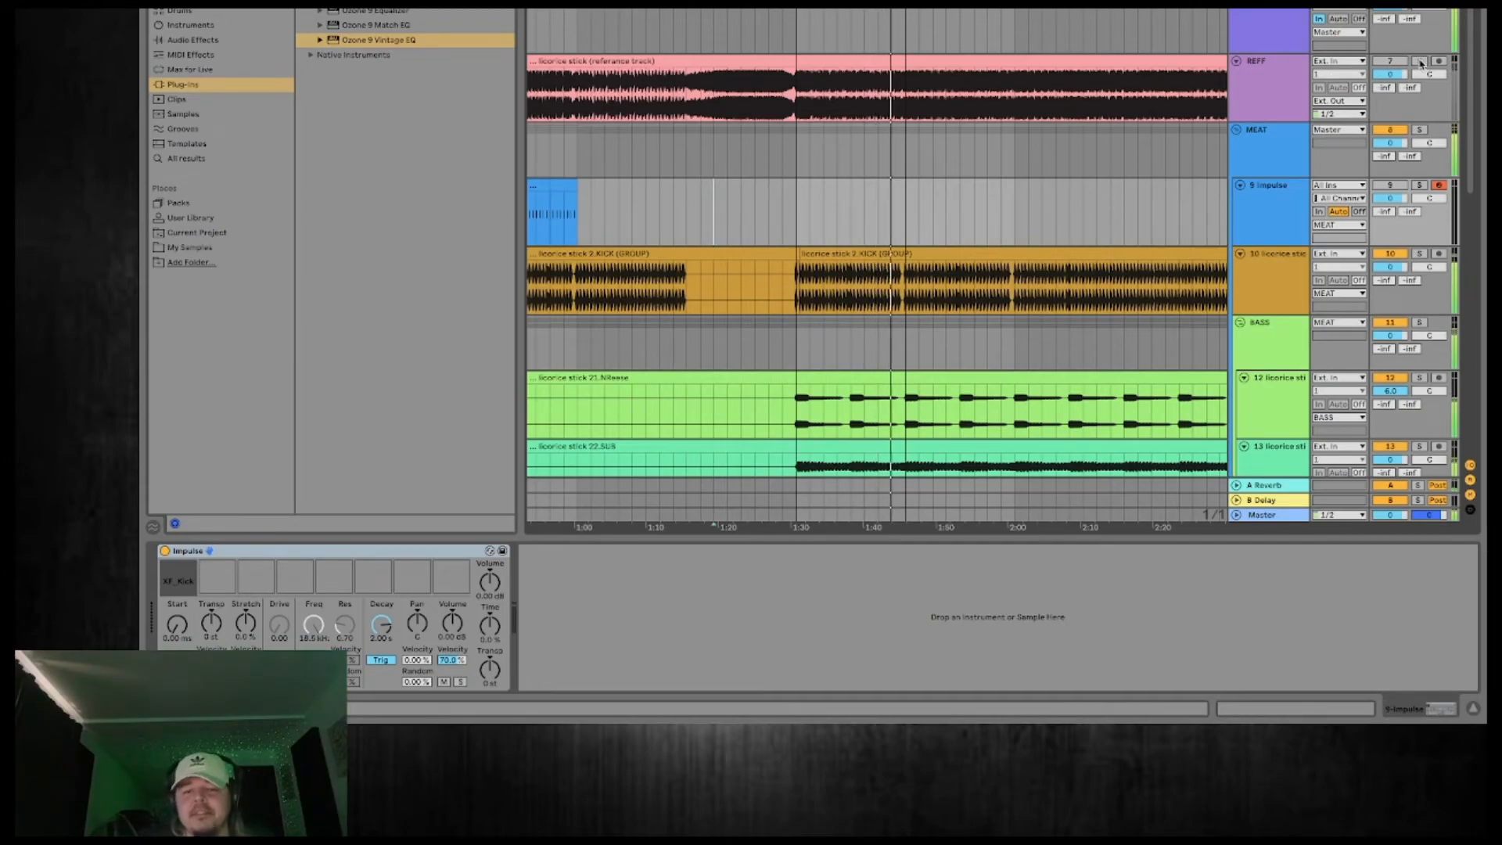
pyautogui.click(932, 150)
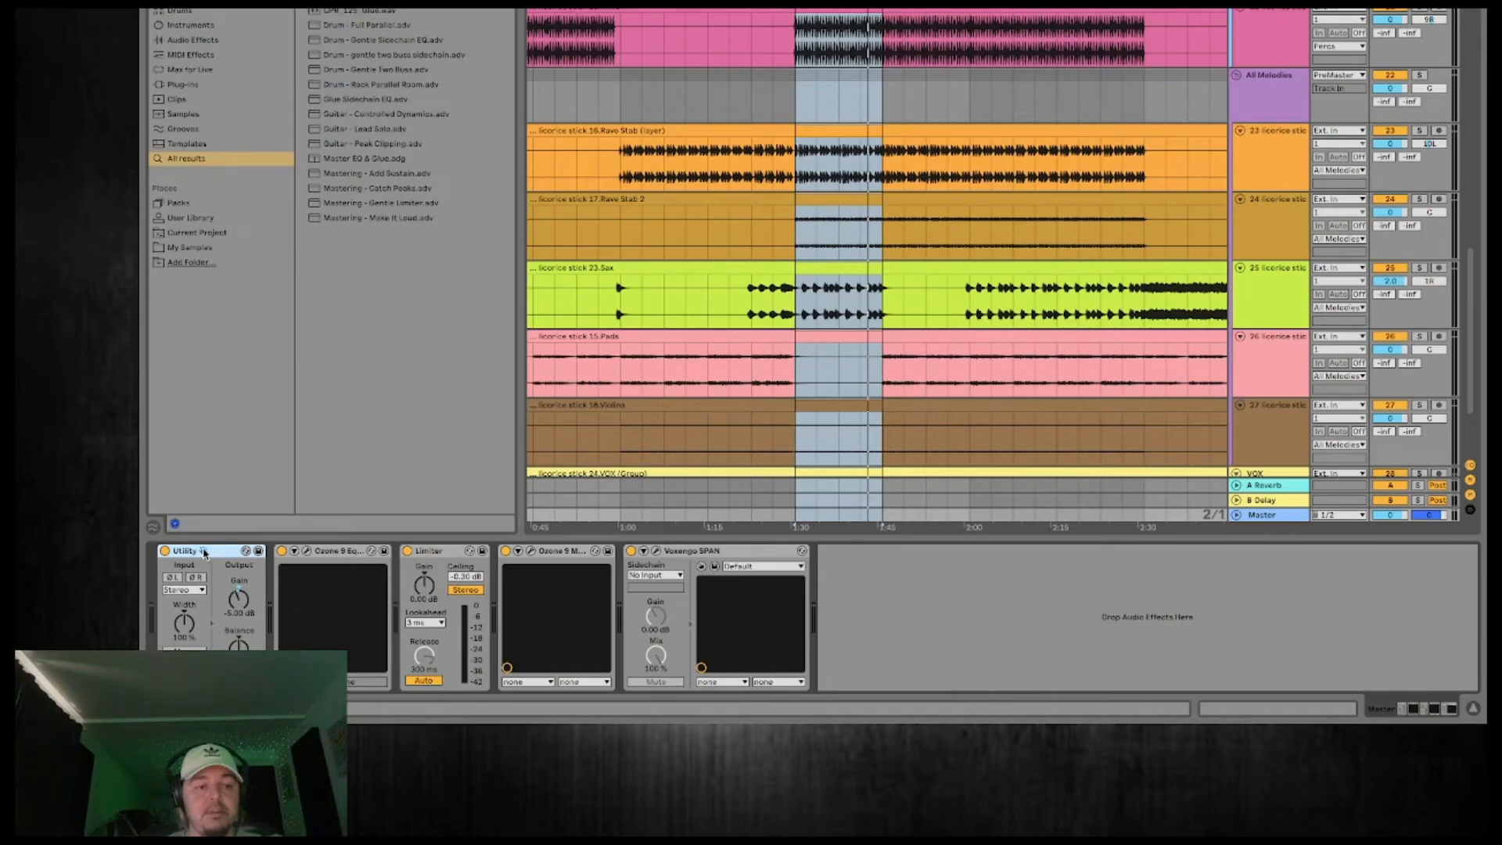
# Examine the Baxandall Treble band in the Ozone 9 Equalizer on the Master track and close the plug-in.
pyautogui.click(308, 552)
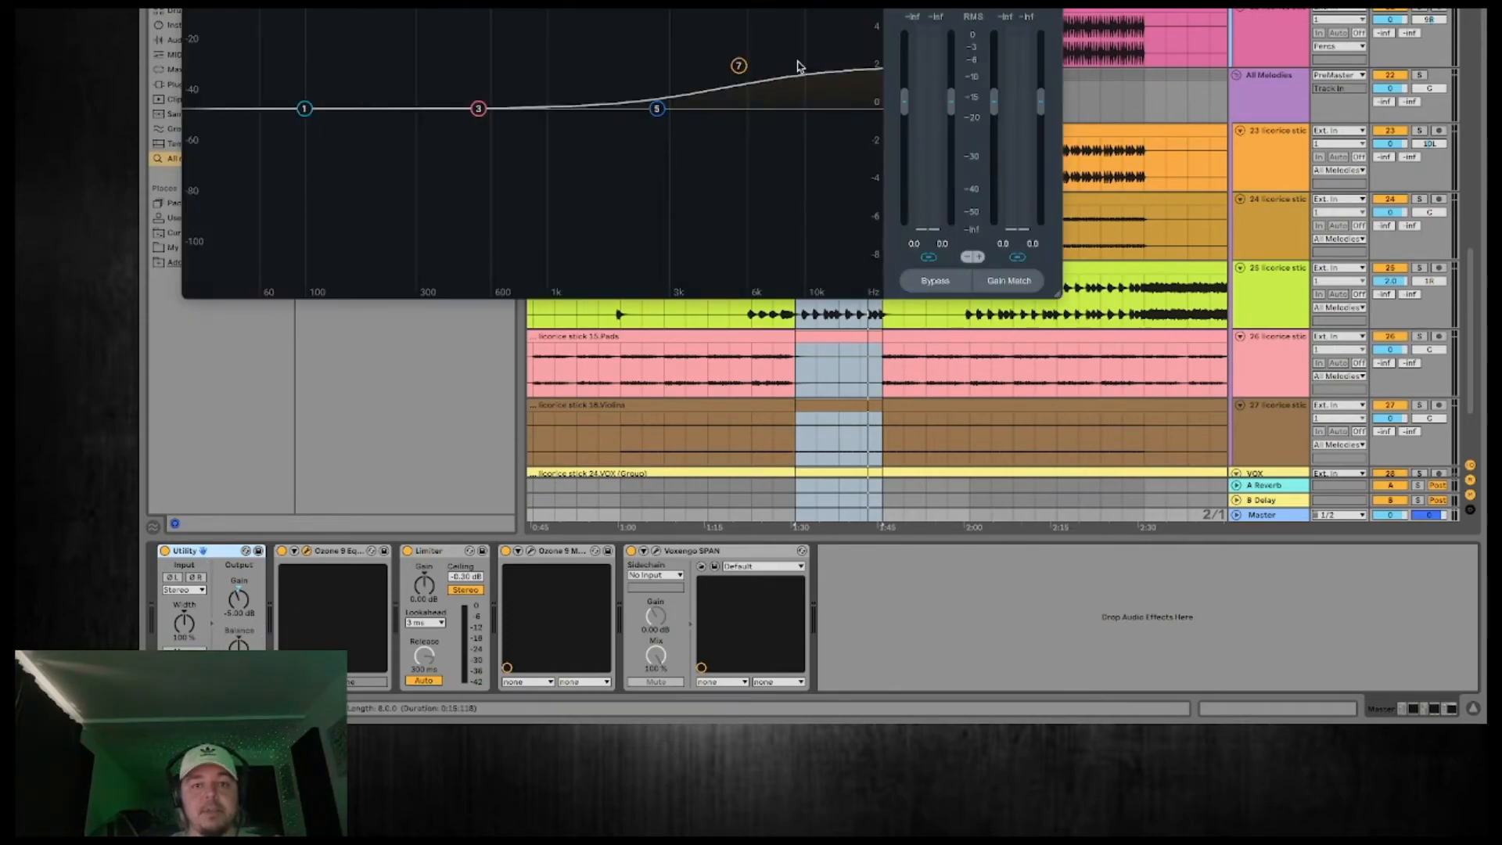
pyautogui.click(740, 66)
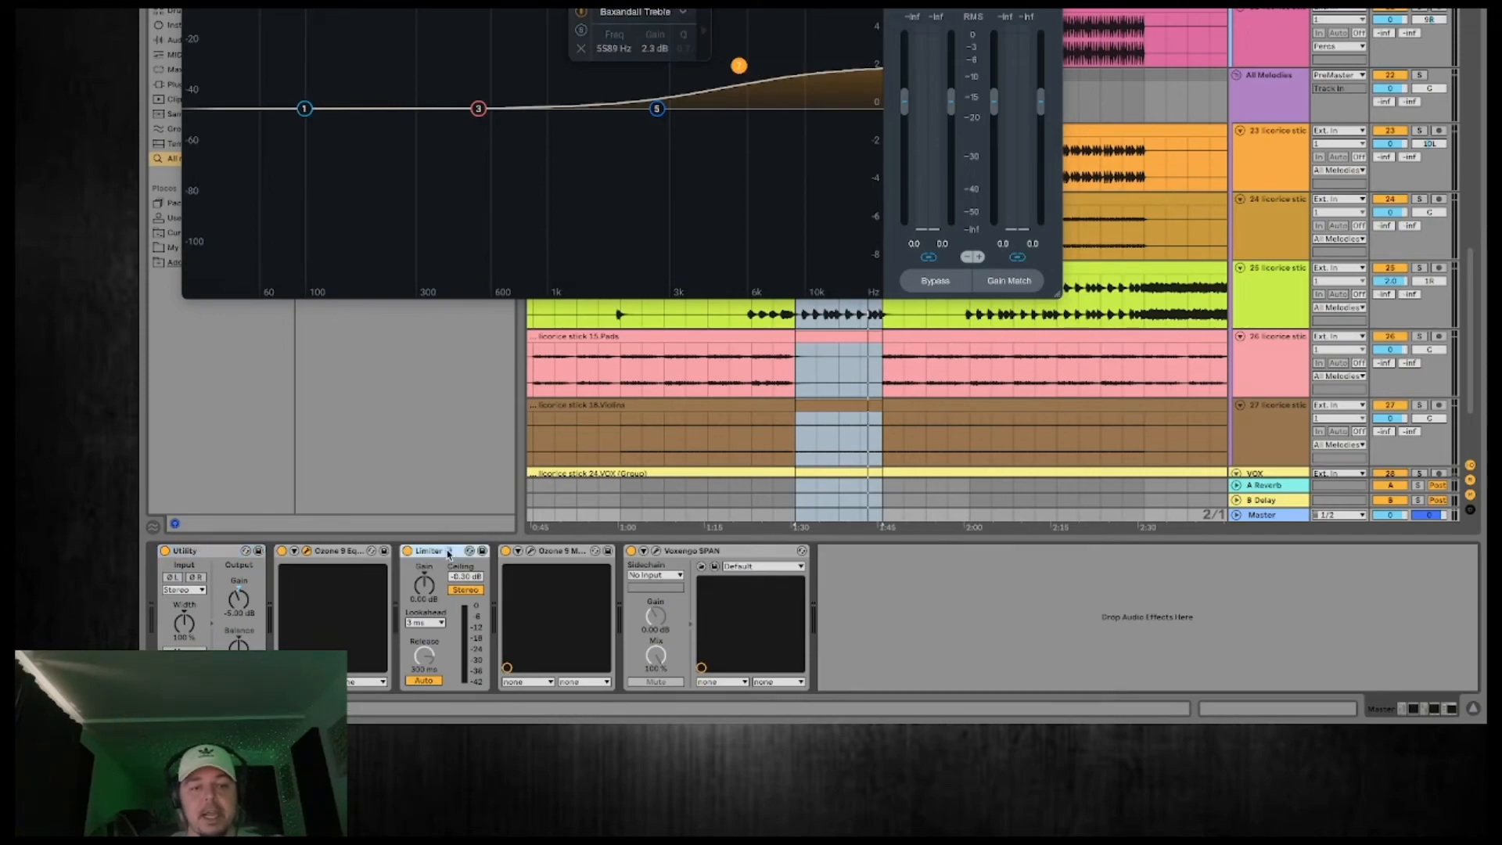
pyautogui.click(191, 9)
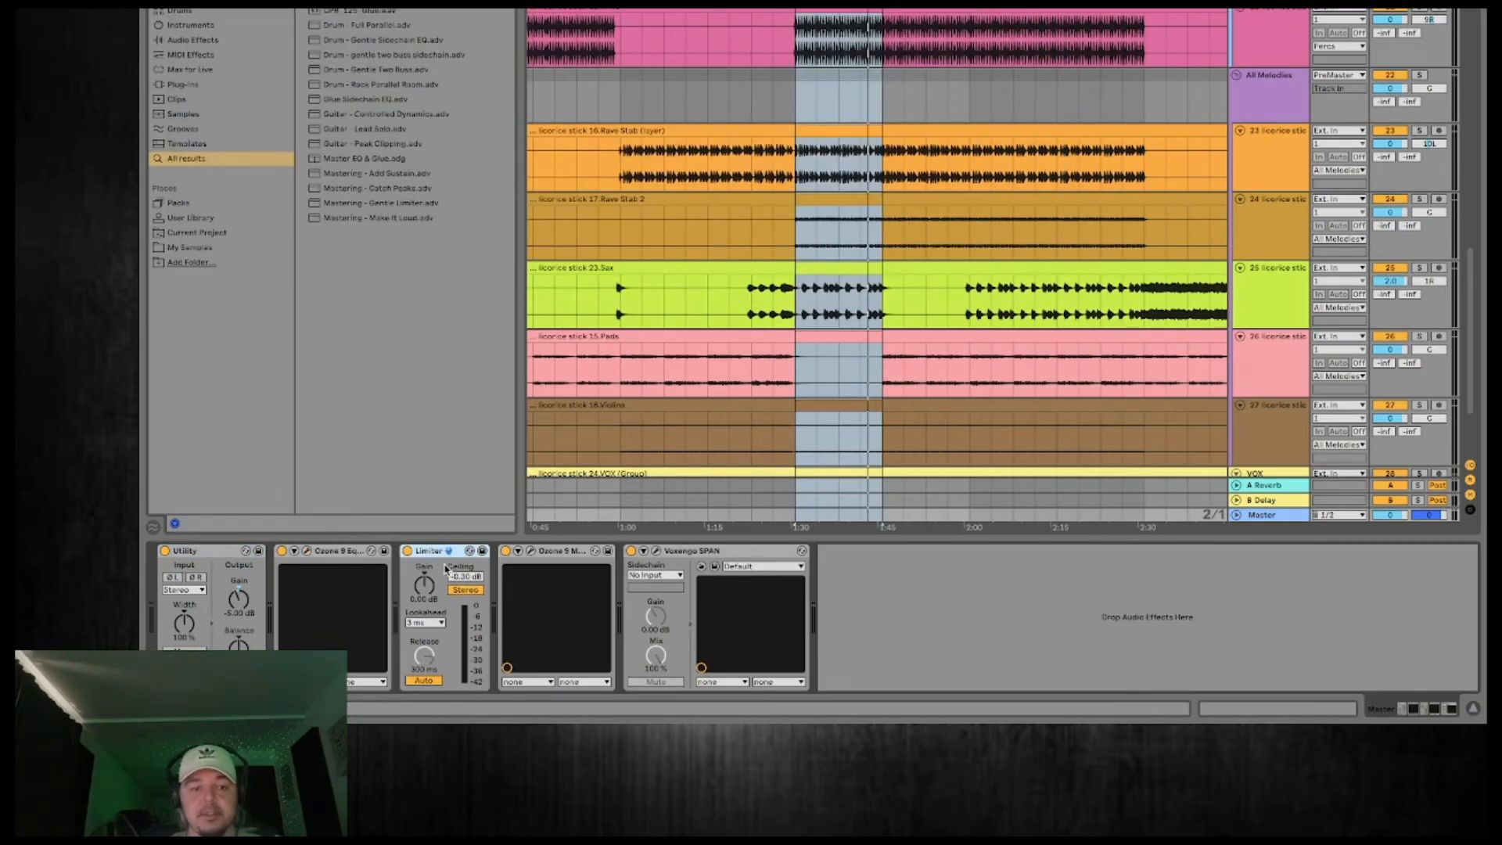
# Examine the Ozone 9 Maximizer's threshold on the Master during playback and check the mix's spectrum in Voxengo SPAN.
pyautogui.click(531, 552)
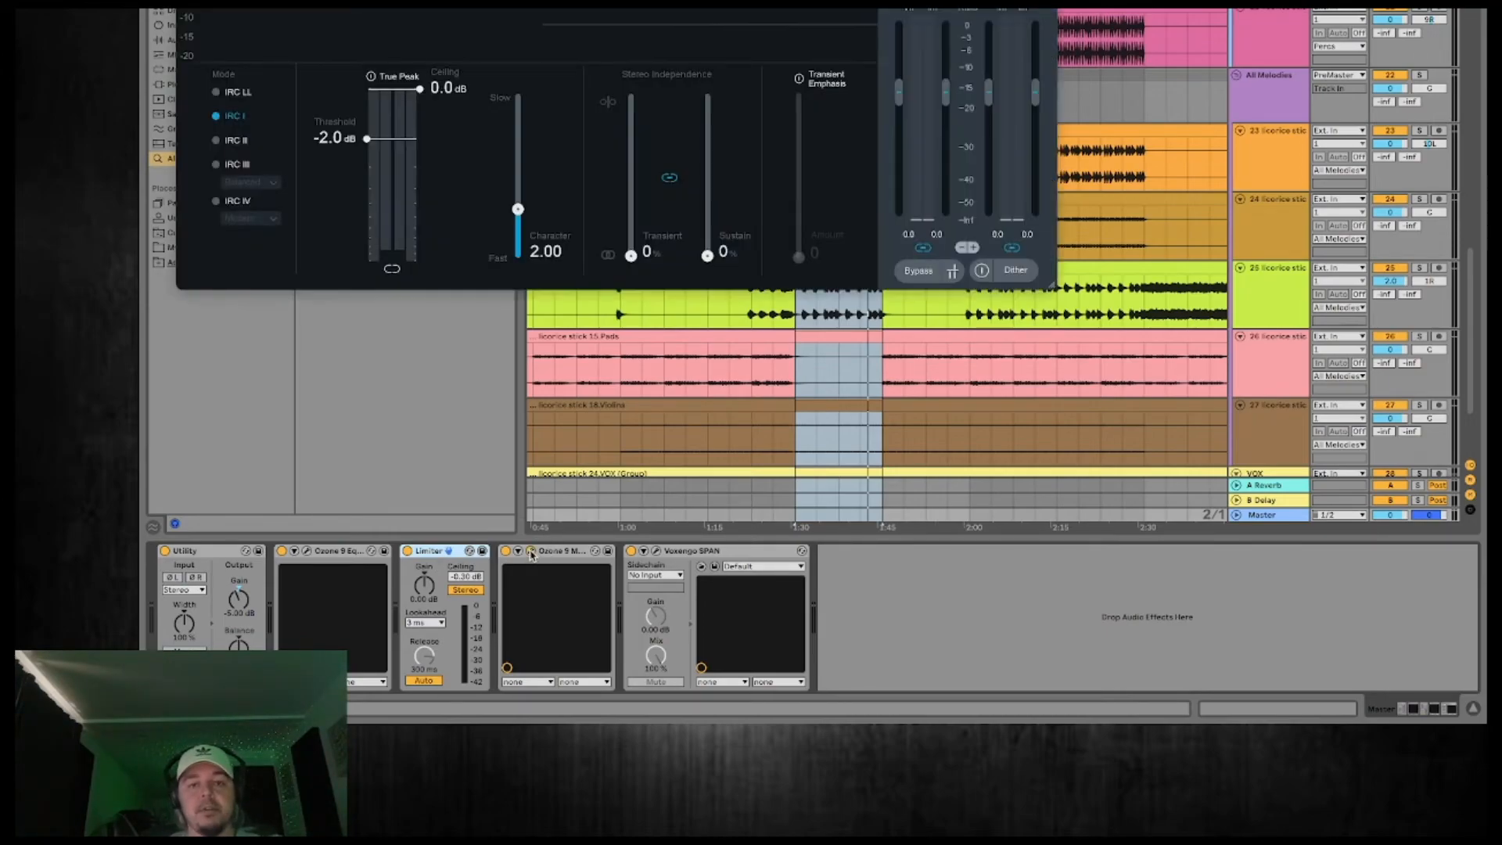
pyautogui.moveTo(869, 0); pyautogui.dragTo(910, 172)
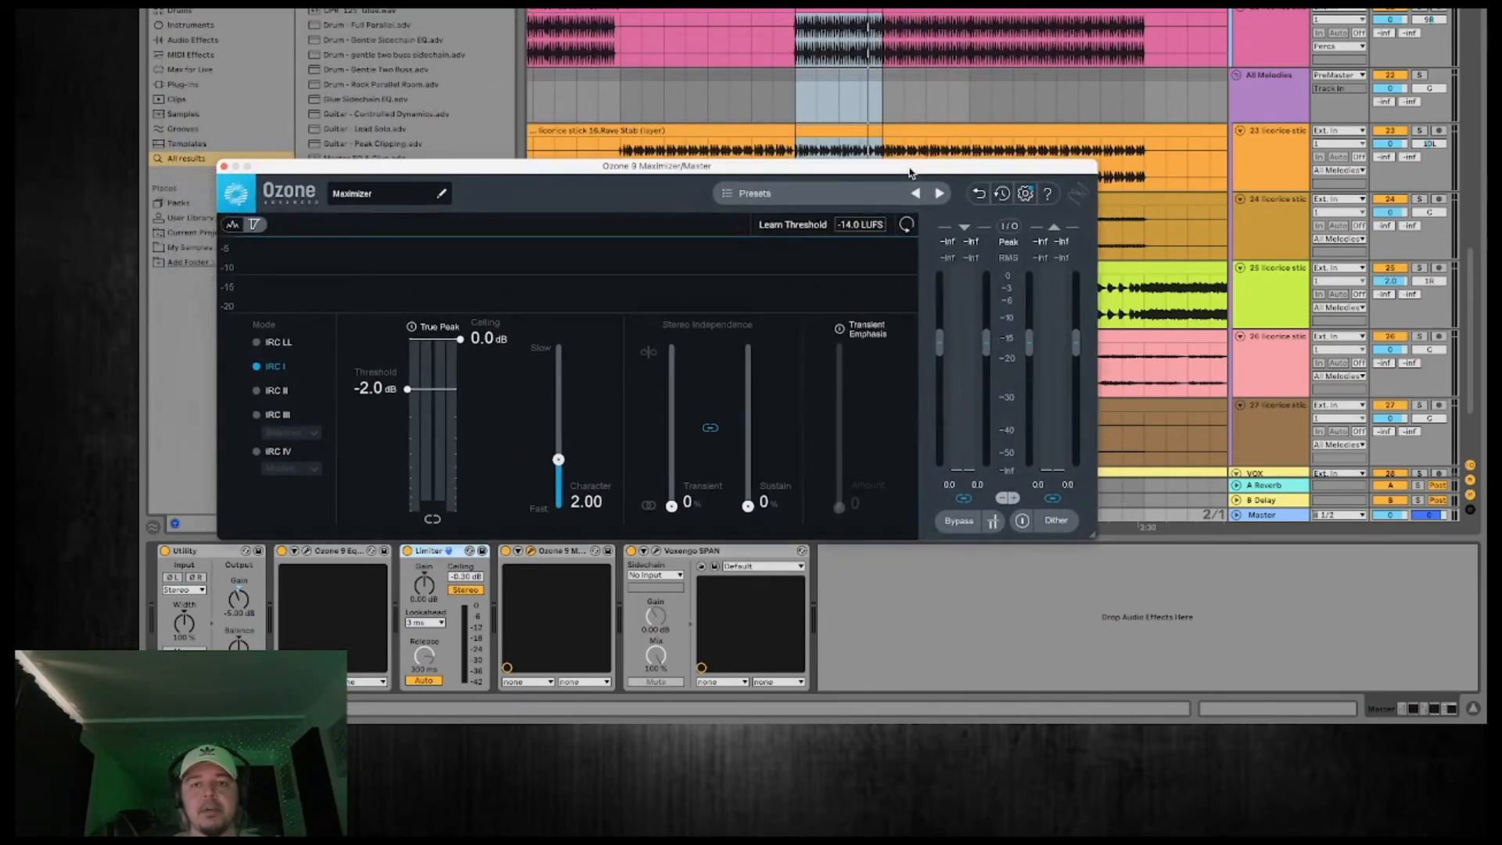
pyautogui.press('space')
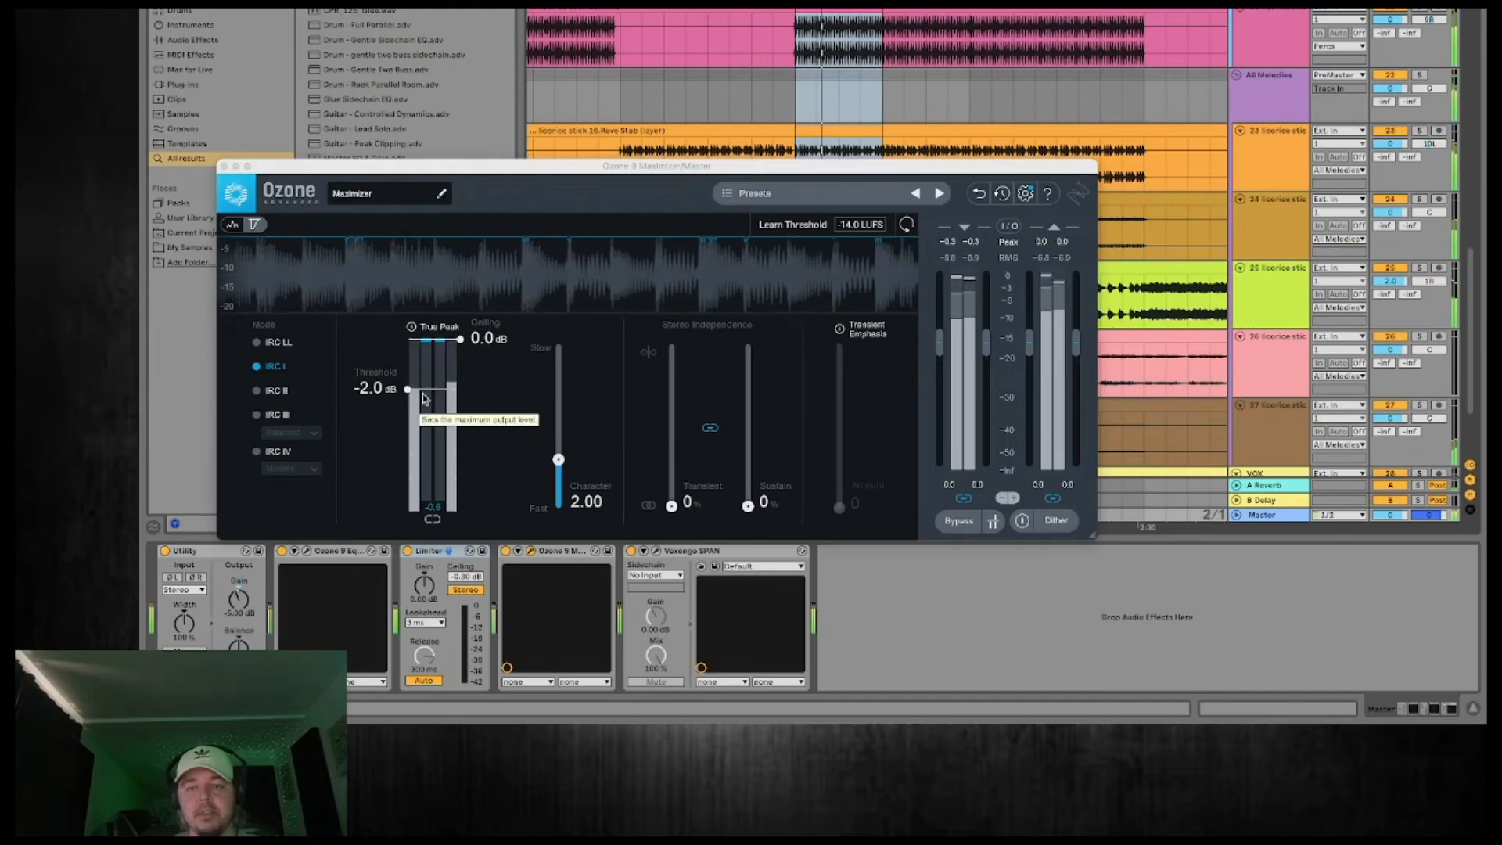
pyautogui.click(224, 166)
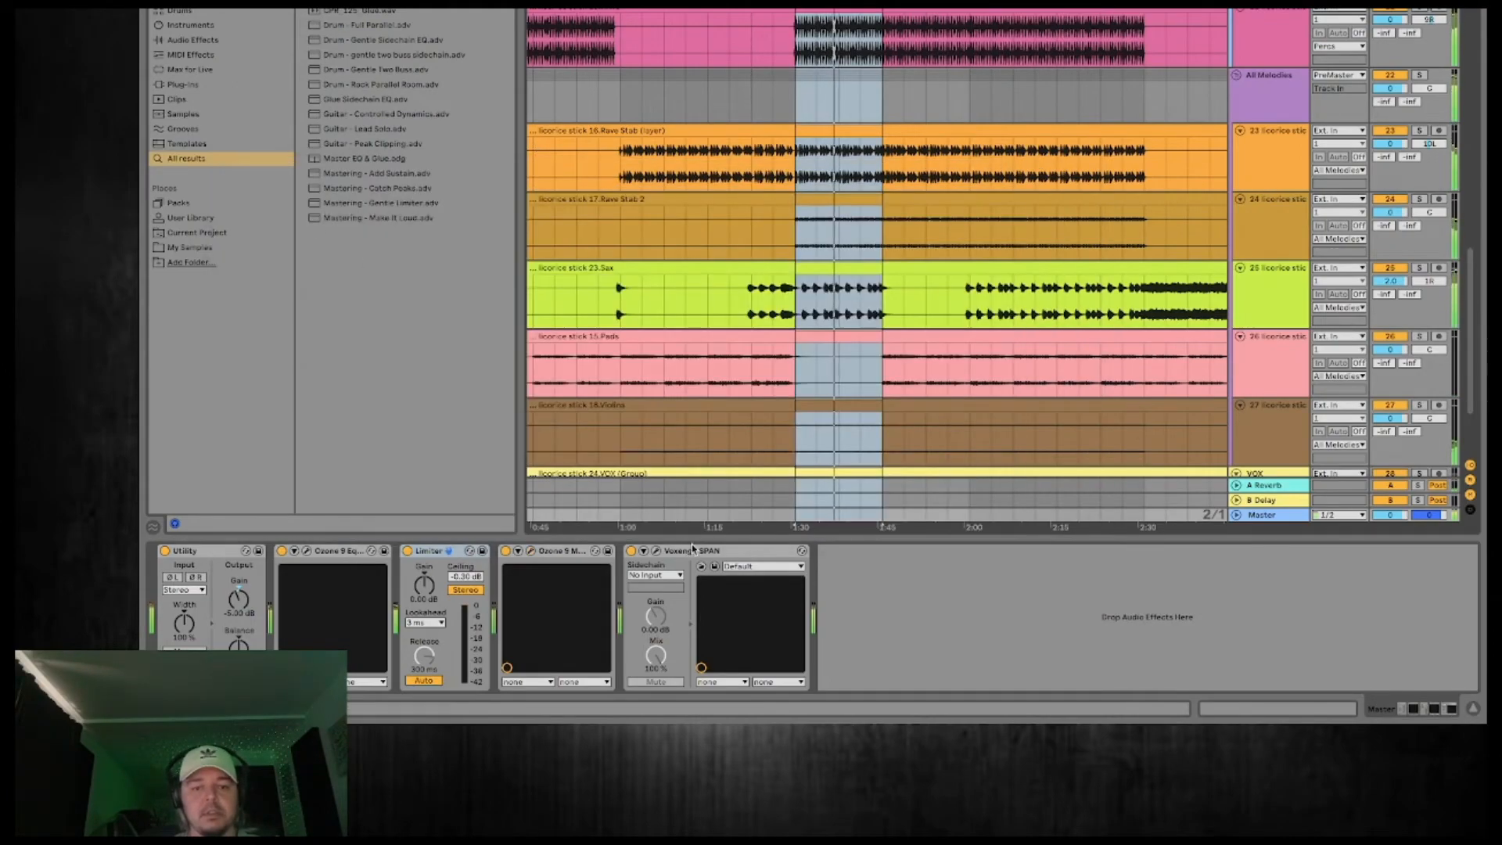
pyautogui.click(656, 552)
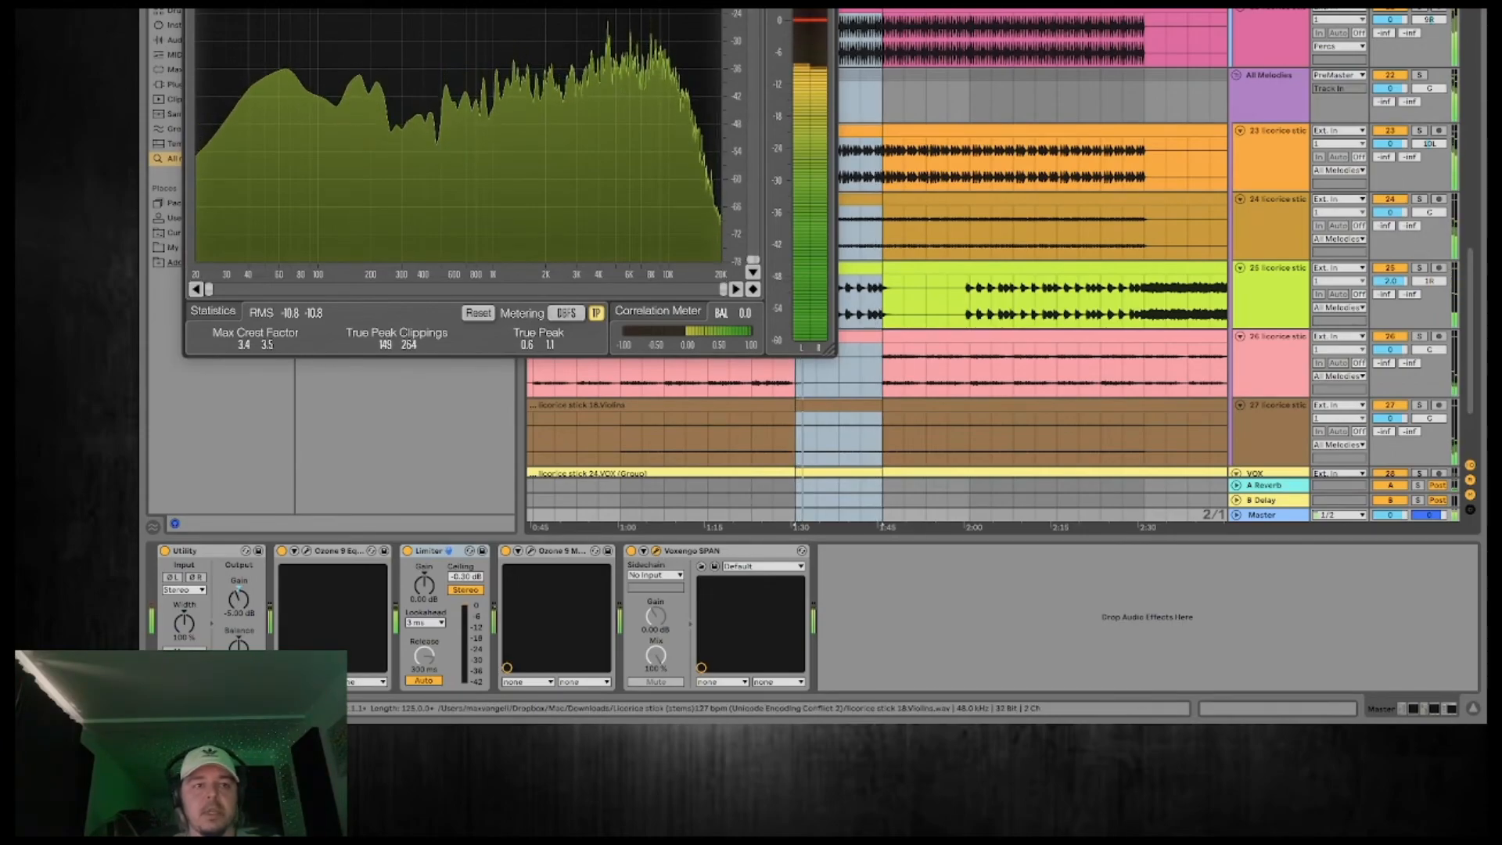
pyautogui.click(193, 2)
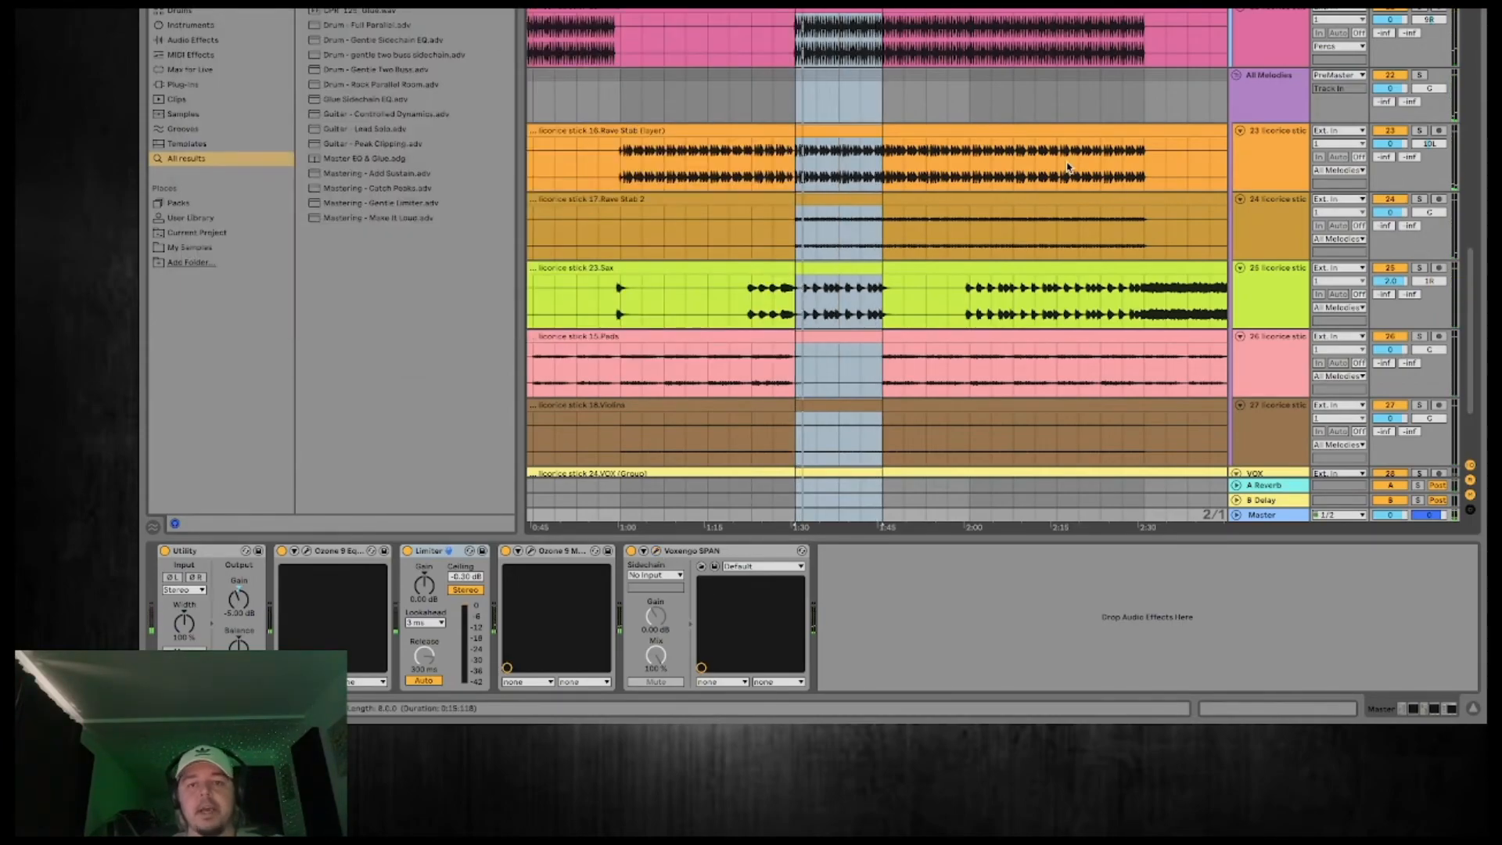
# Unfold the Heavy FX group to show its crash, build, drum build and build kick tracks.
pyautogui.scroll(10, 1068, 166)
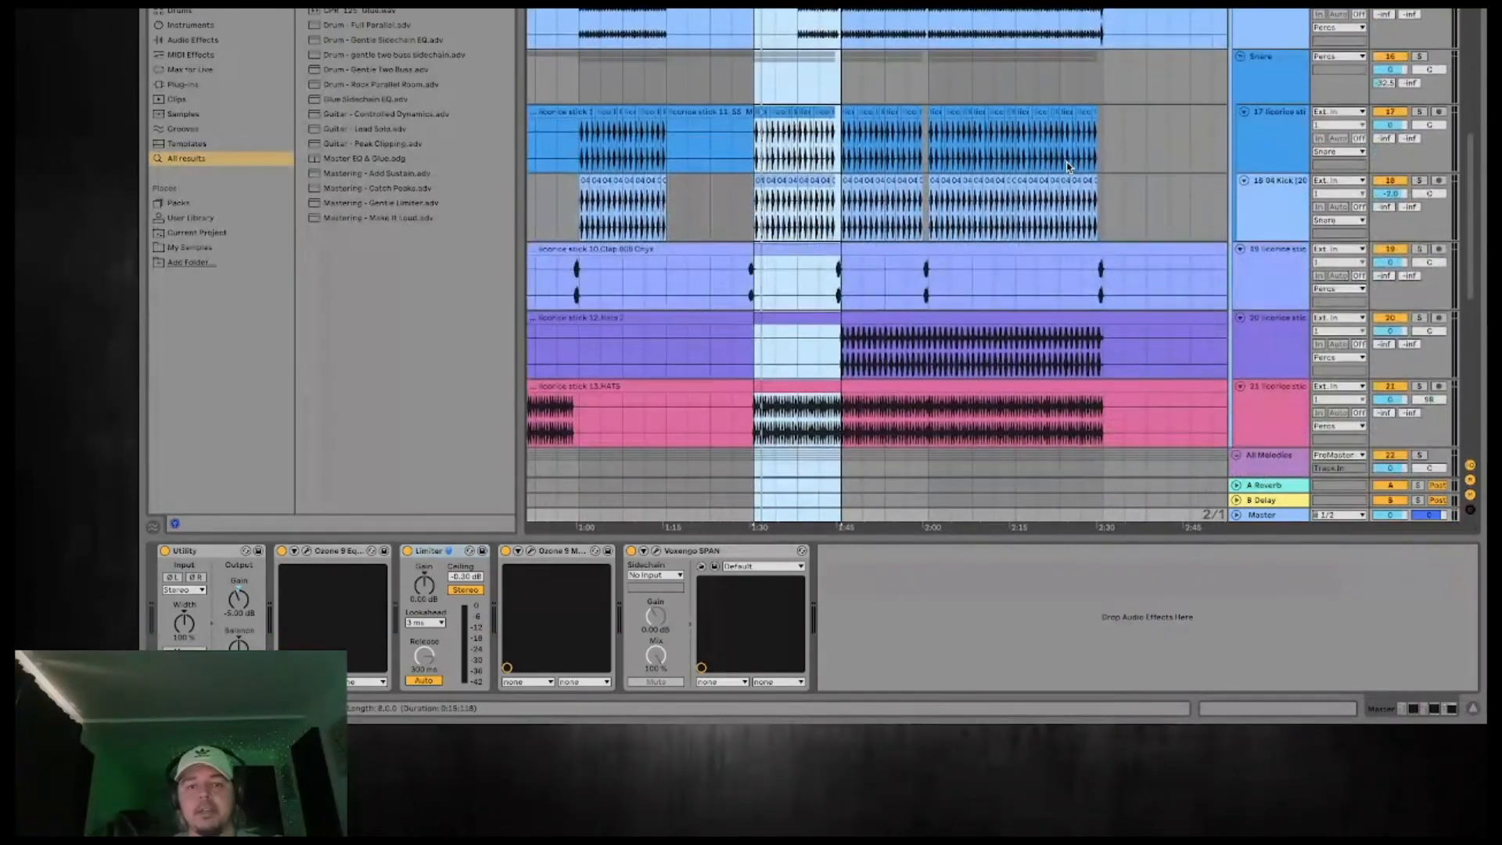
pyautogui.scroll(-10, 1068, 167)
pyautogui.click(1235, 435)
pyautogui.scroll(-5, 1145, 360)
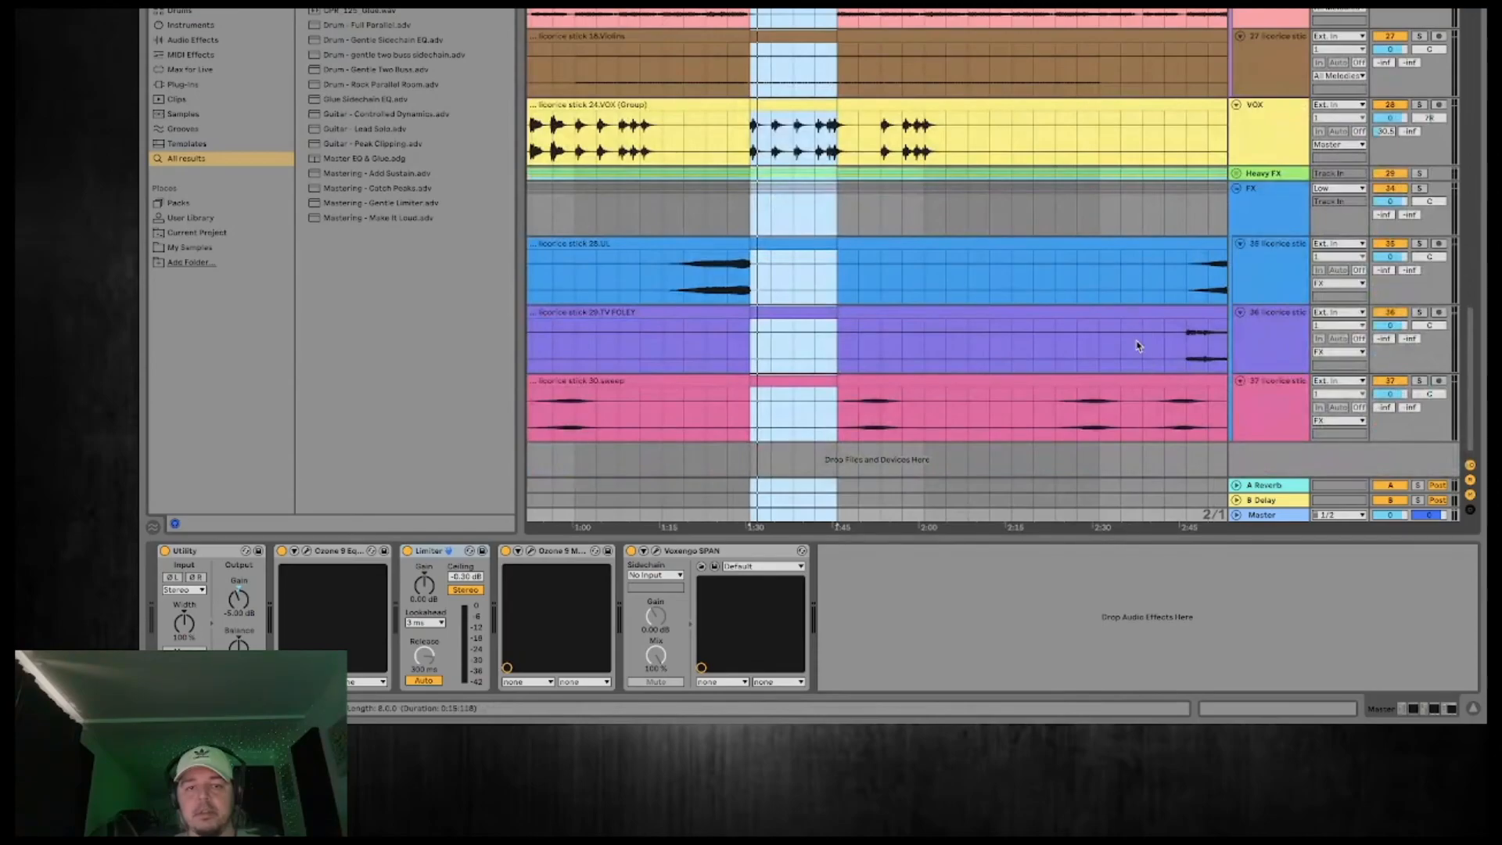
pyautogui.click(1236, 174)
pyautogui.scroll(-1, 1172, 225)
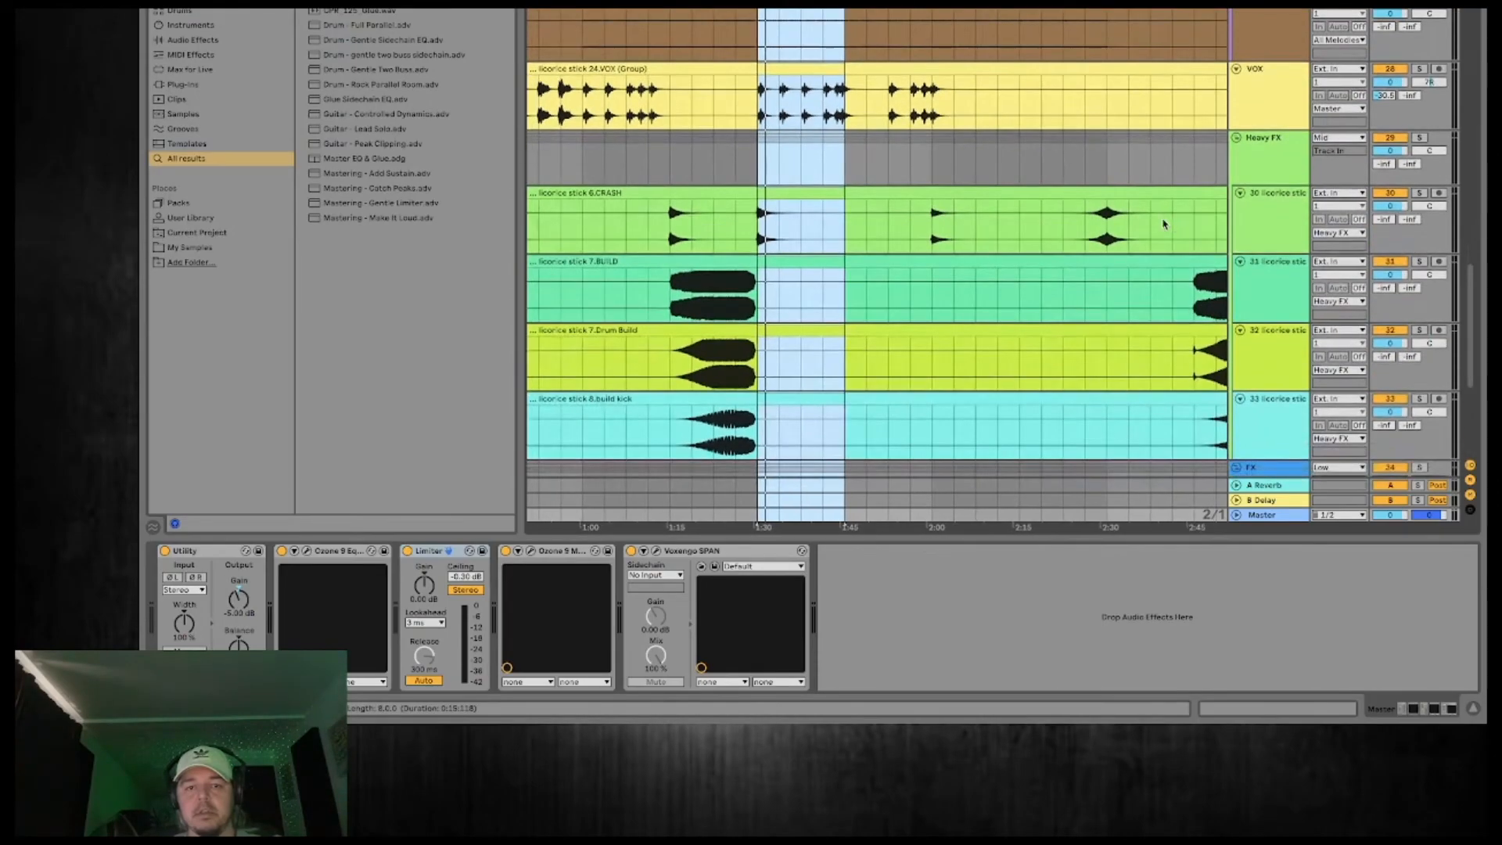
# Play from the crash at the 1:30 drop and lower the CRASH track's volume to about -3 dB.
pyautogui.click(769, 227)
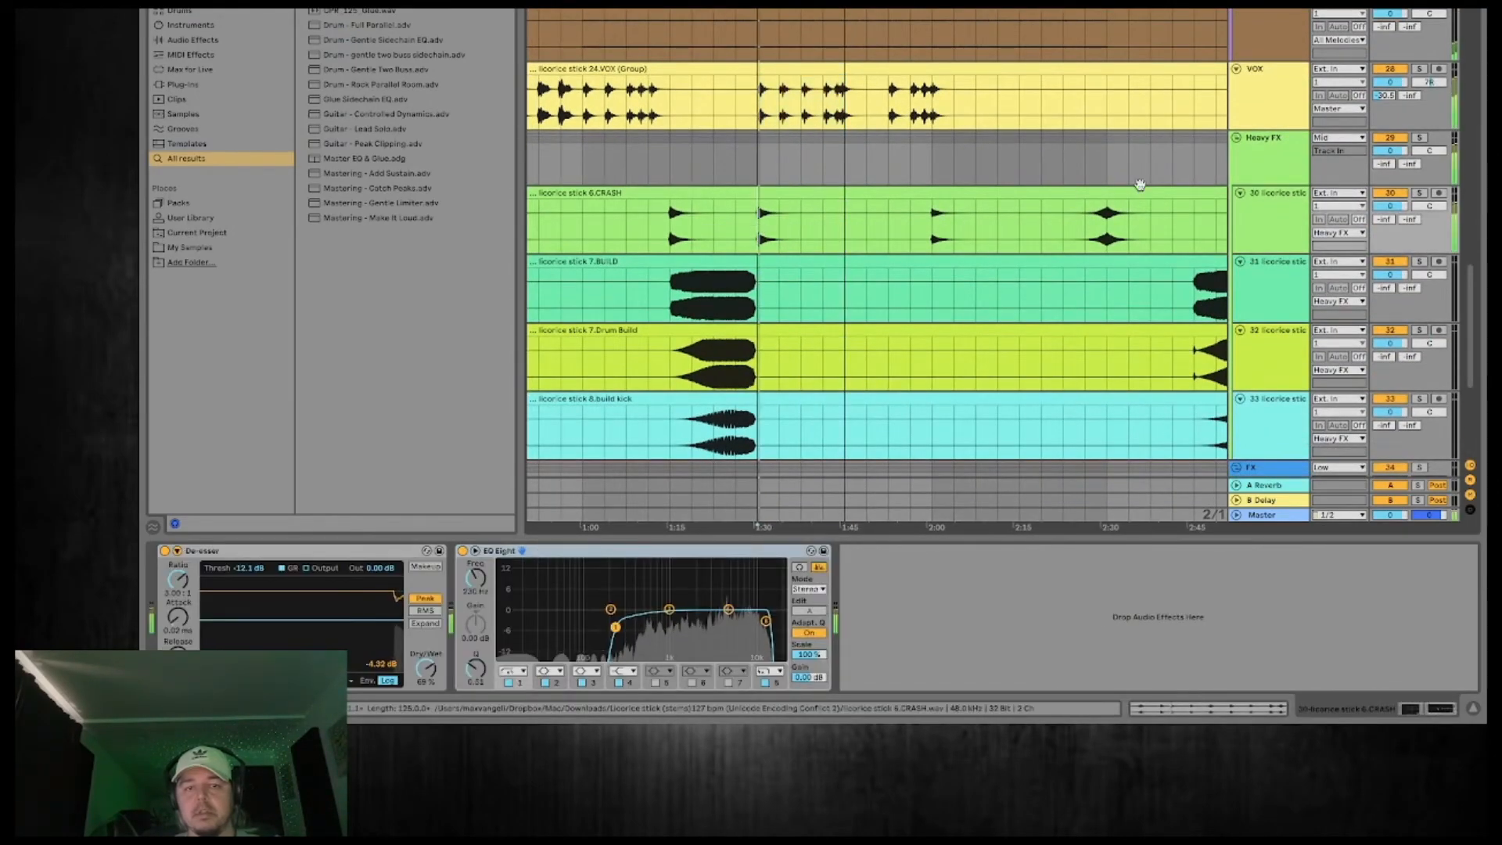
pyautogui.press('space')
pyautogui.press('space')
pyautogui.moveTo(1390, 206); pyautogui.dragTo(1391, 215)
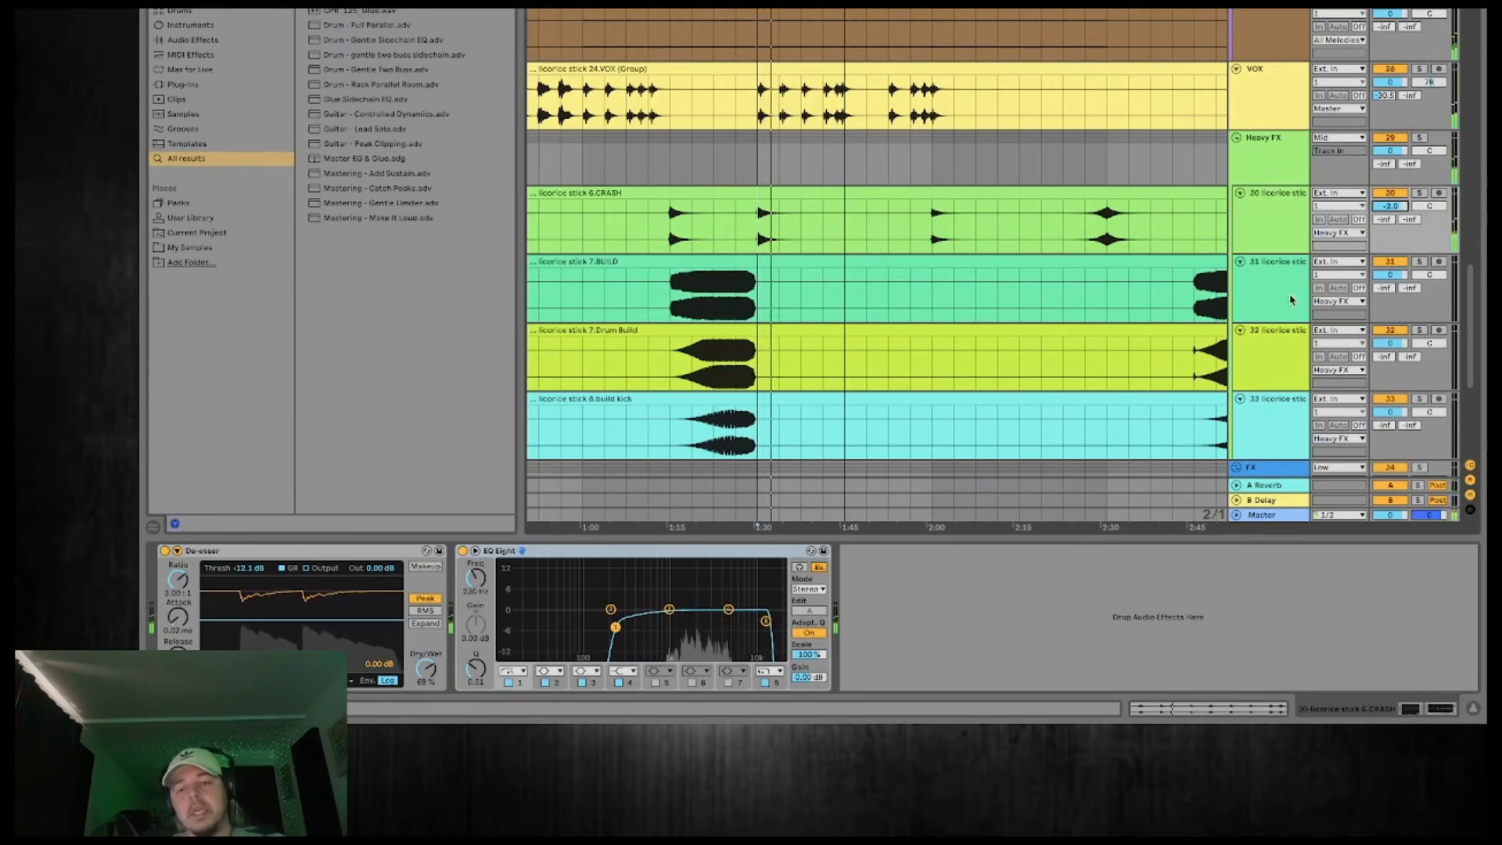
# Play the 1:30 drop with Voxengo SPAN open on the Master and lower CRASH further to about -4 dB.
pyautogui.click(1285, 515)
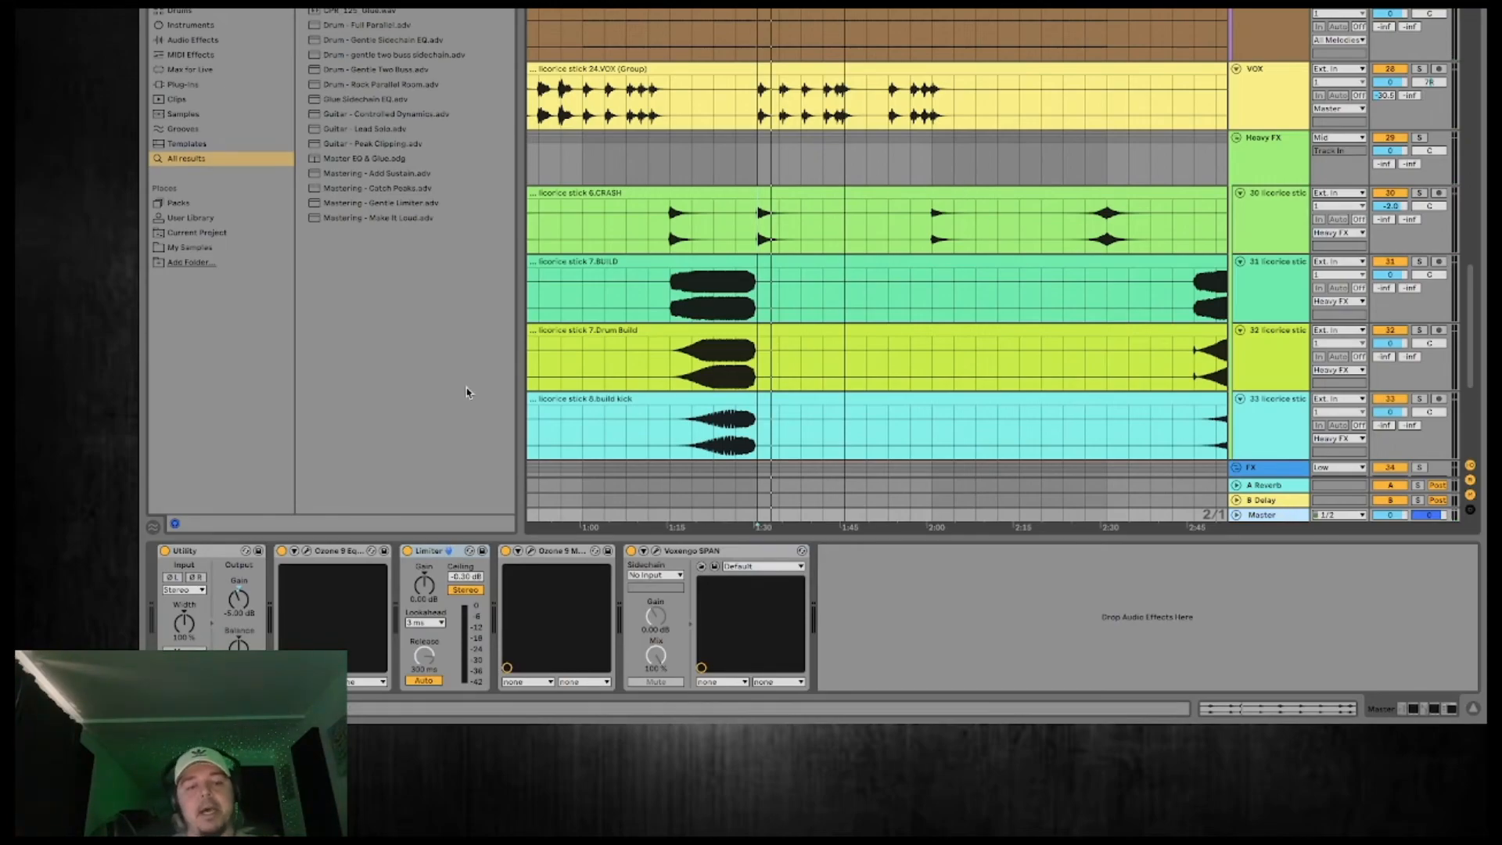
pyautogui.click(801, 4)
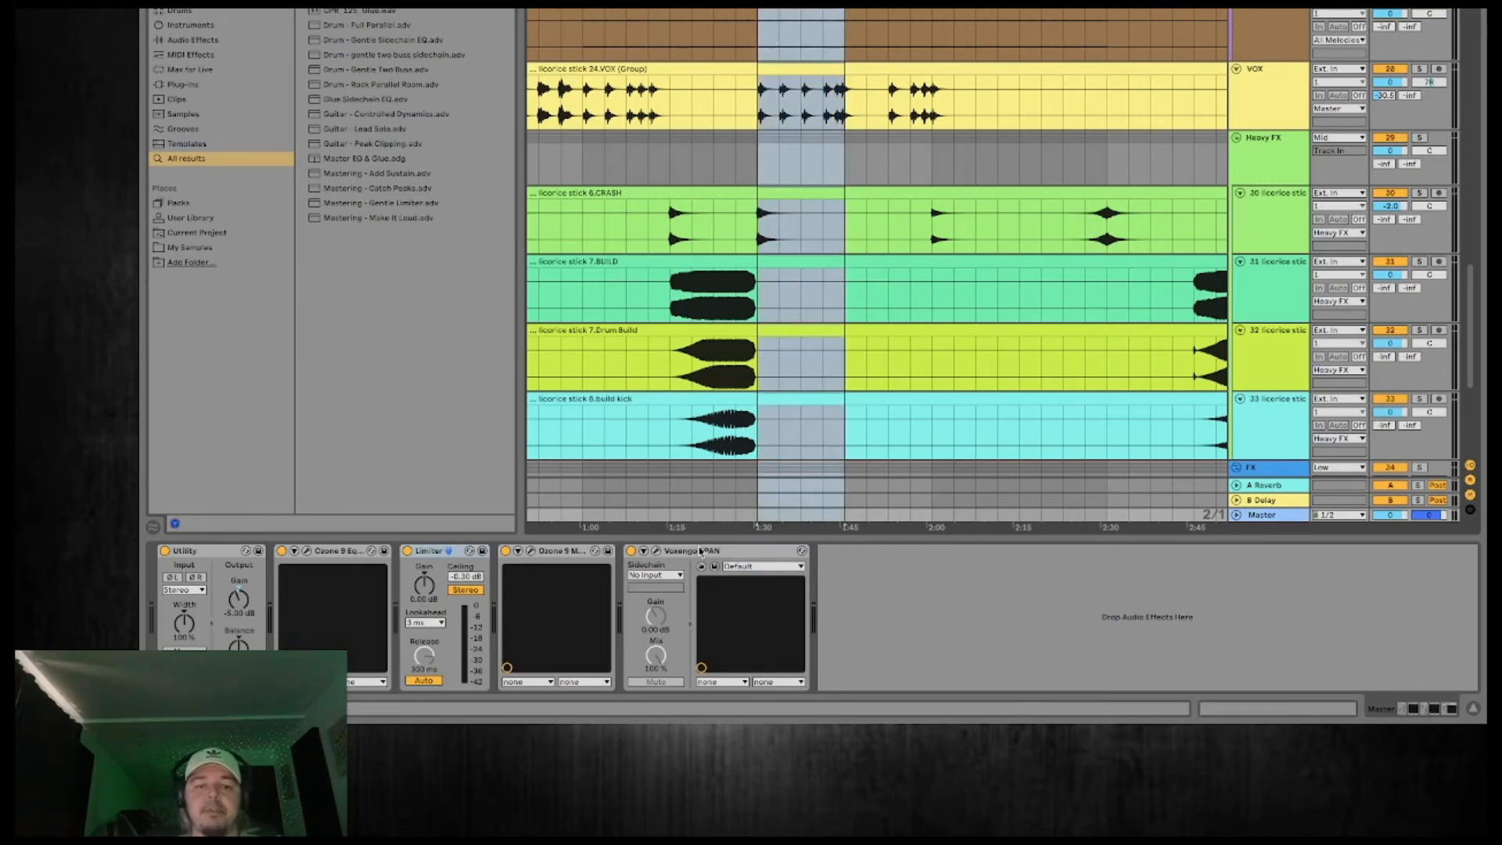
pyautogui.click(657, 551)
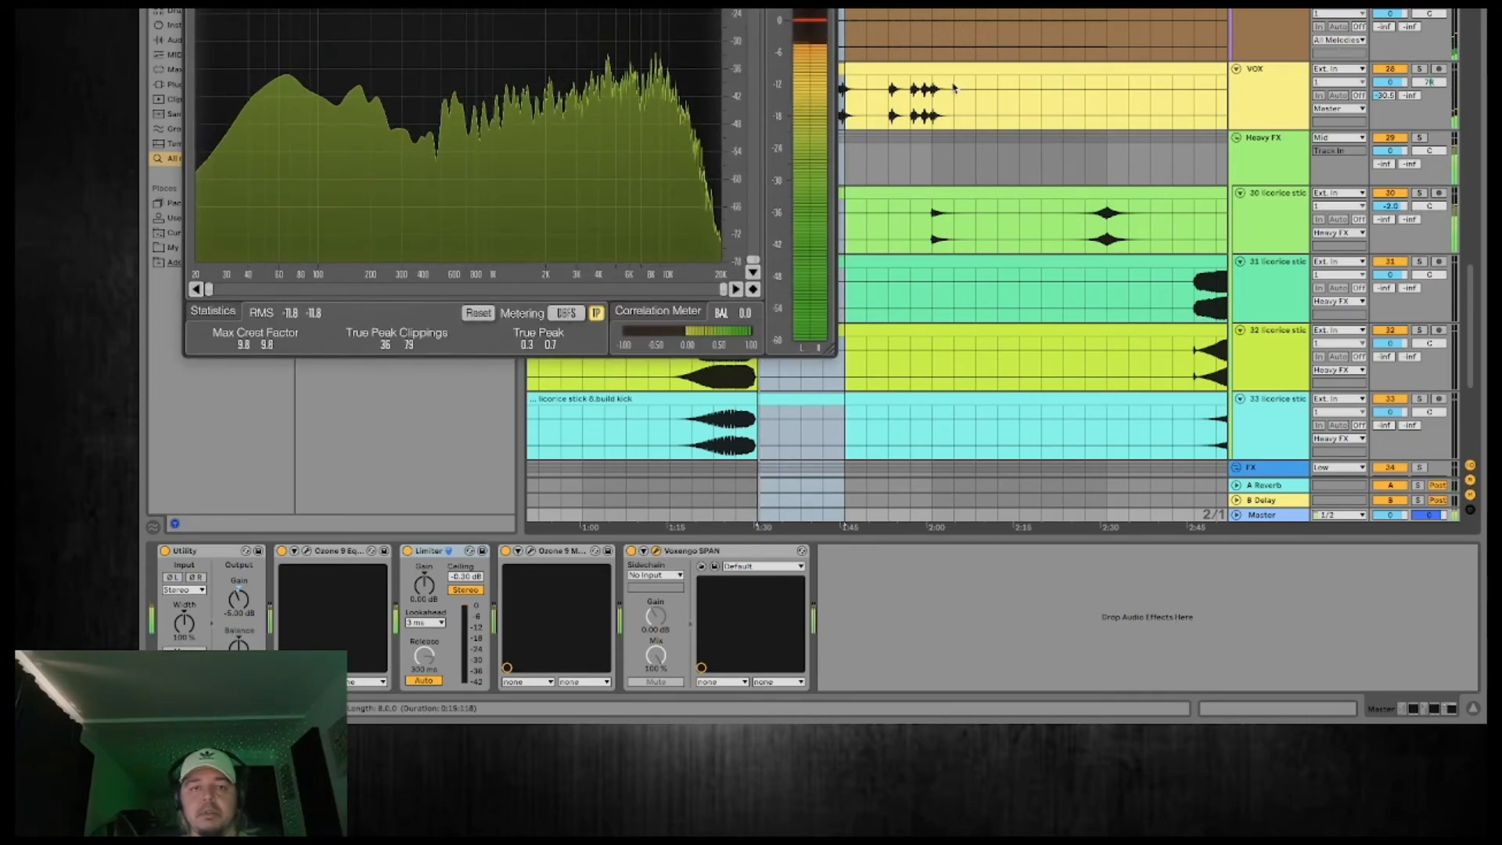
pyautogui.moveTo(693, 1); pyautogui.dragTo(814, 357)
pyautogui.moveTo(1390, 207); pyautogui.dragTo(1390, 221)
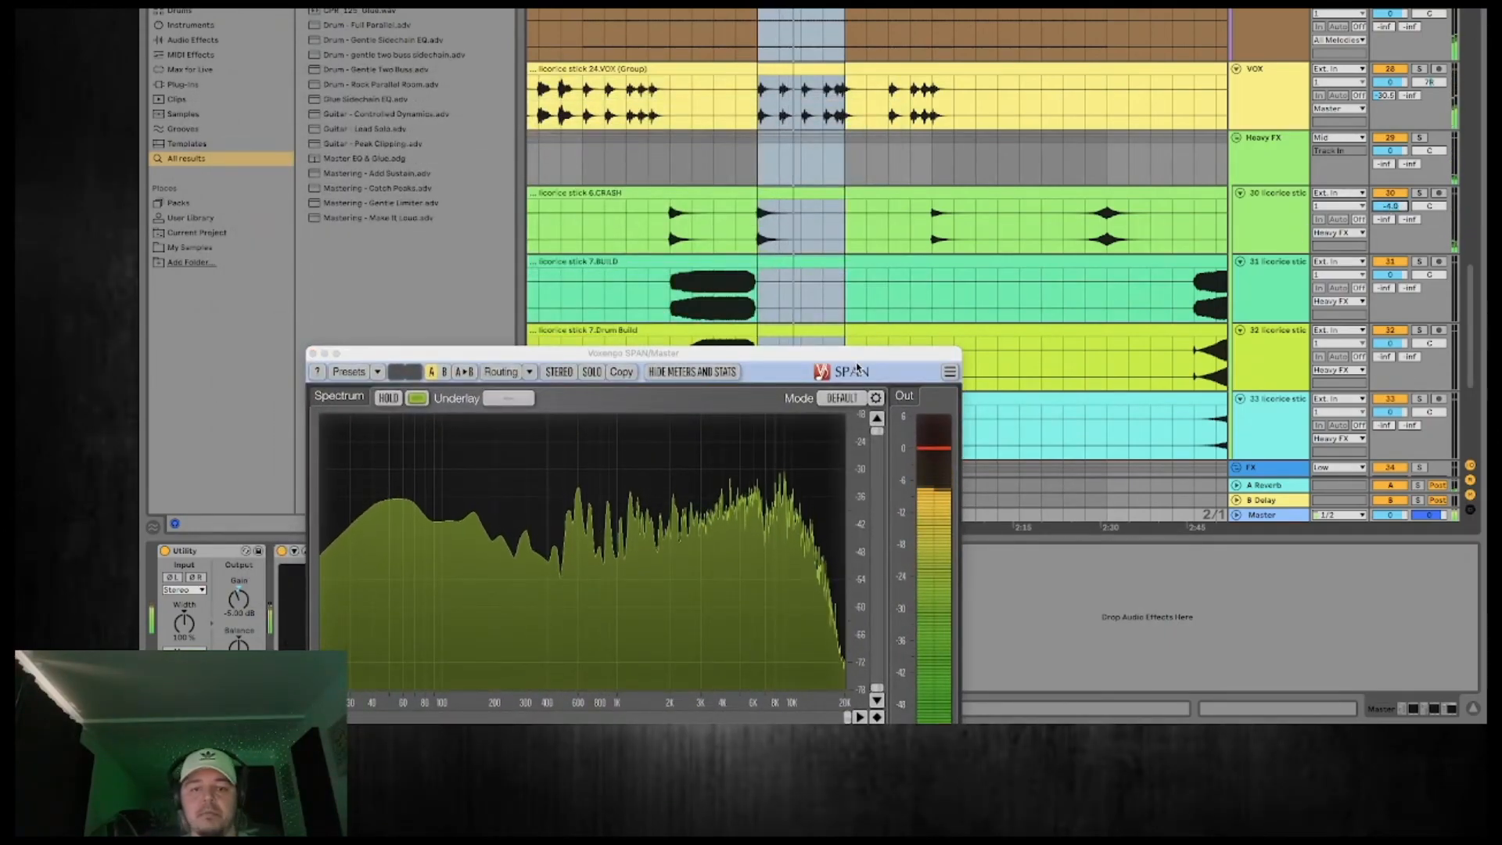
pyautogui.moveTo(802, 357); pyautogui.dragTo(1010, 195)
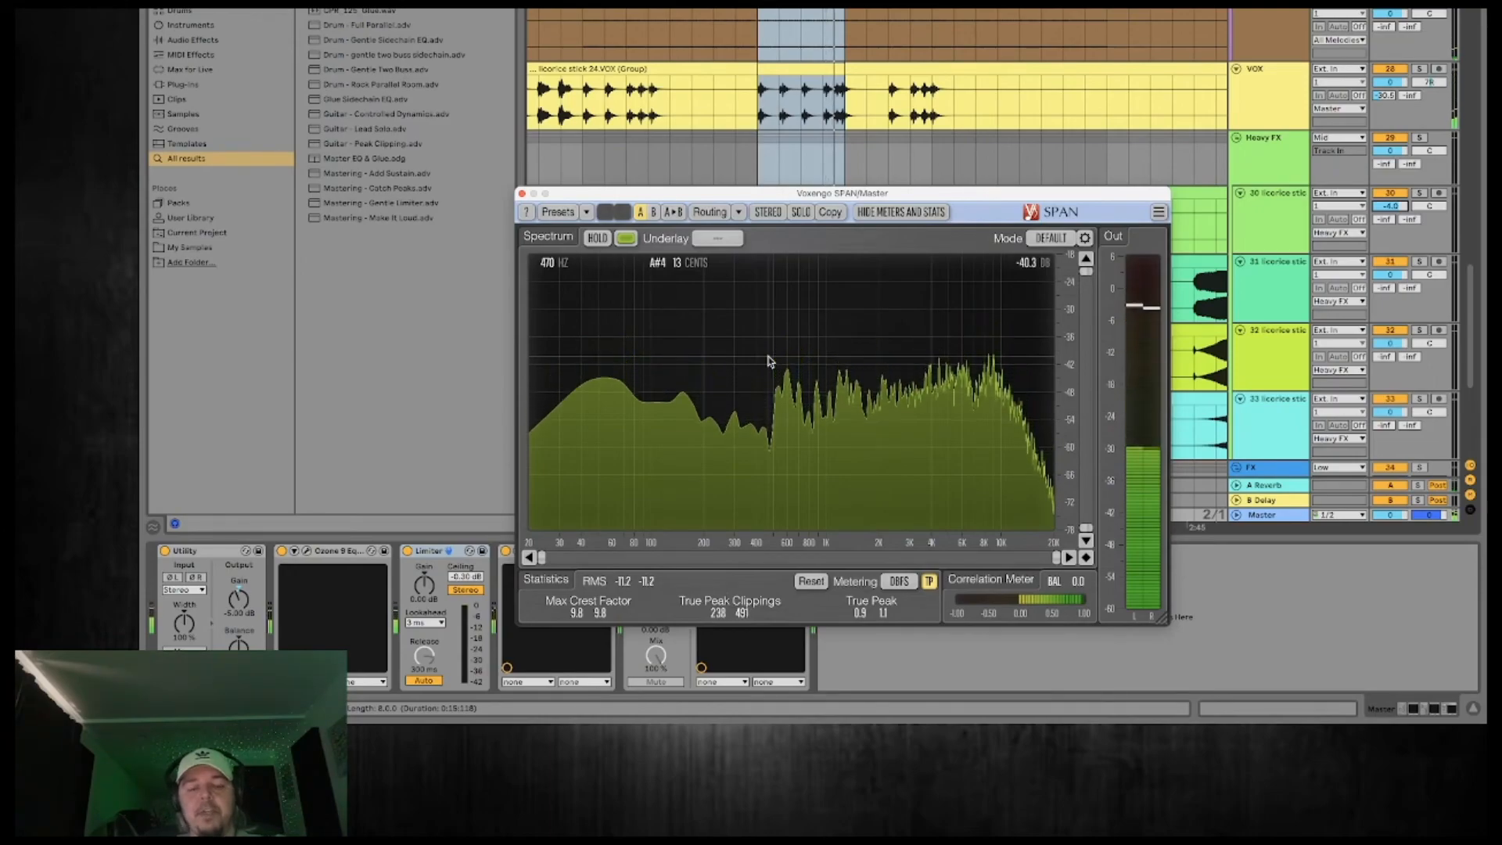
pyautogui.click(521, 194)
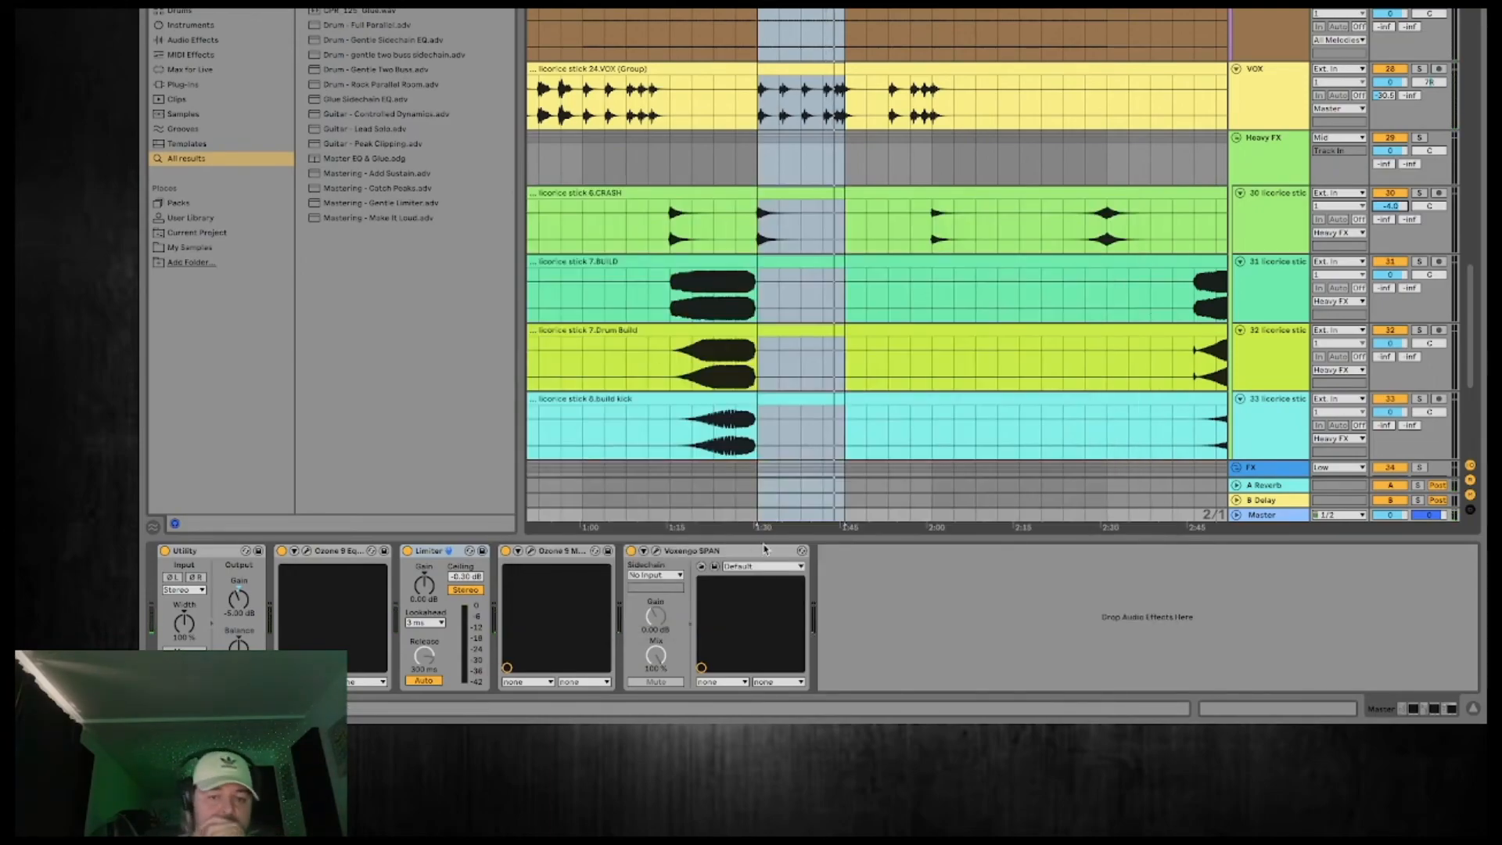
# Replay the drop with the Master's Voxengo SPAN open, reset its statistics and examine the RMS and true peak levels.
pyautogui.click(655, 552)
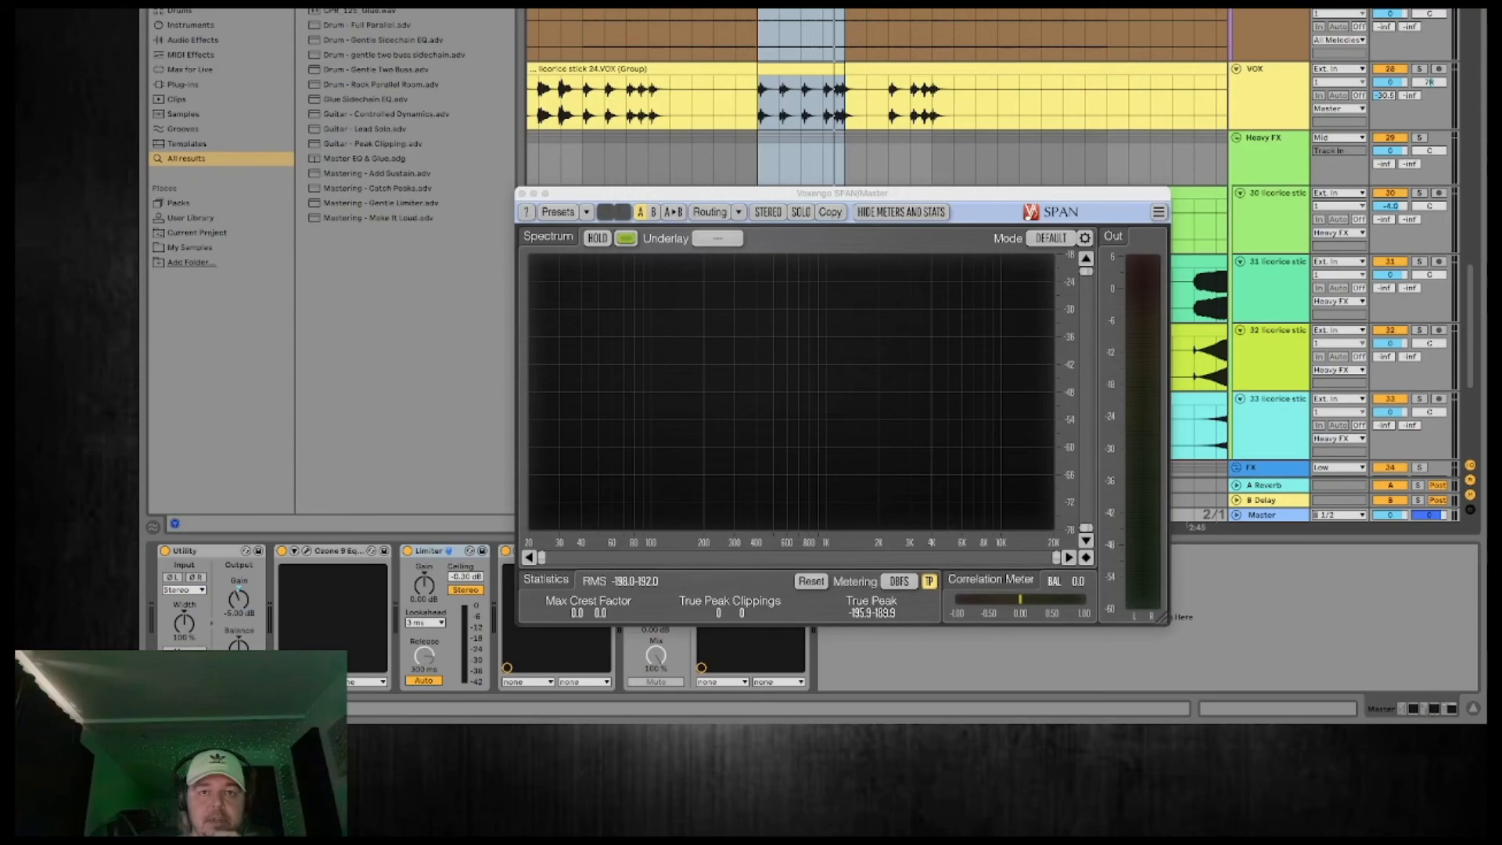
pyautogui.press('space')
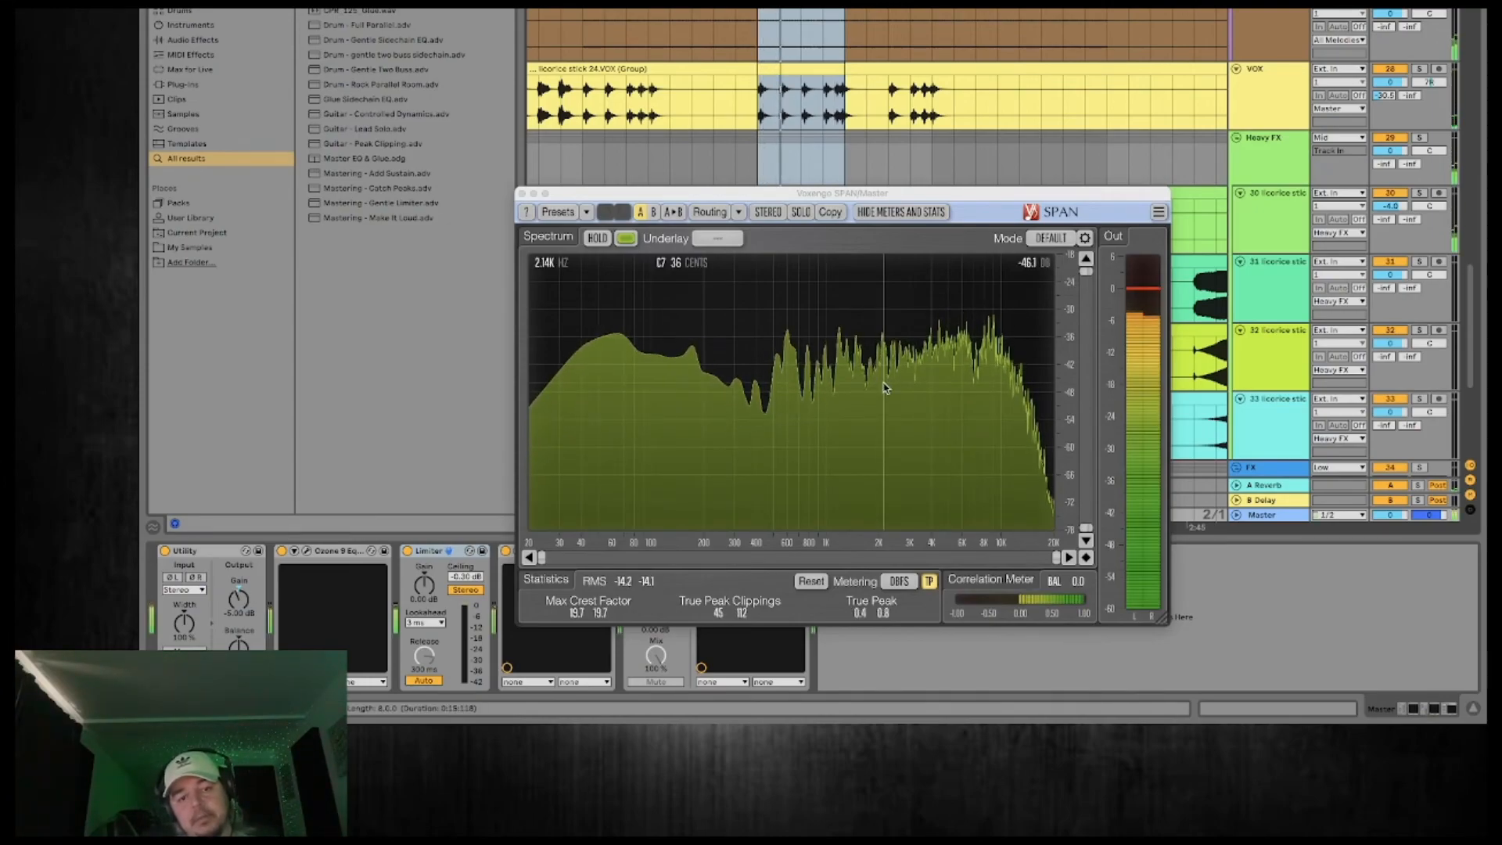
pyautogui.click(811, 583)
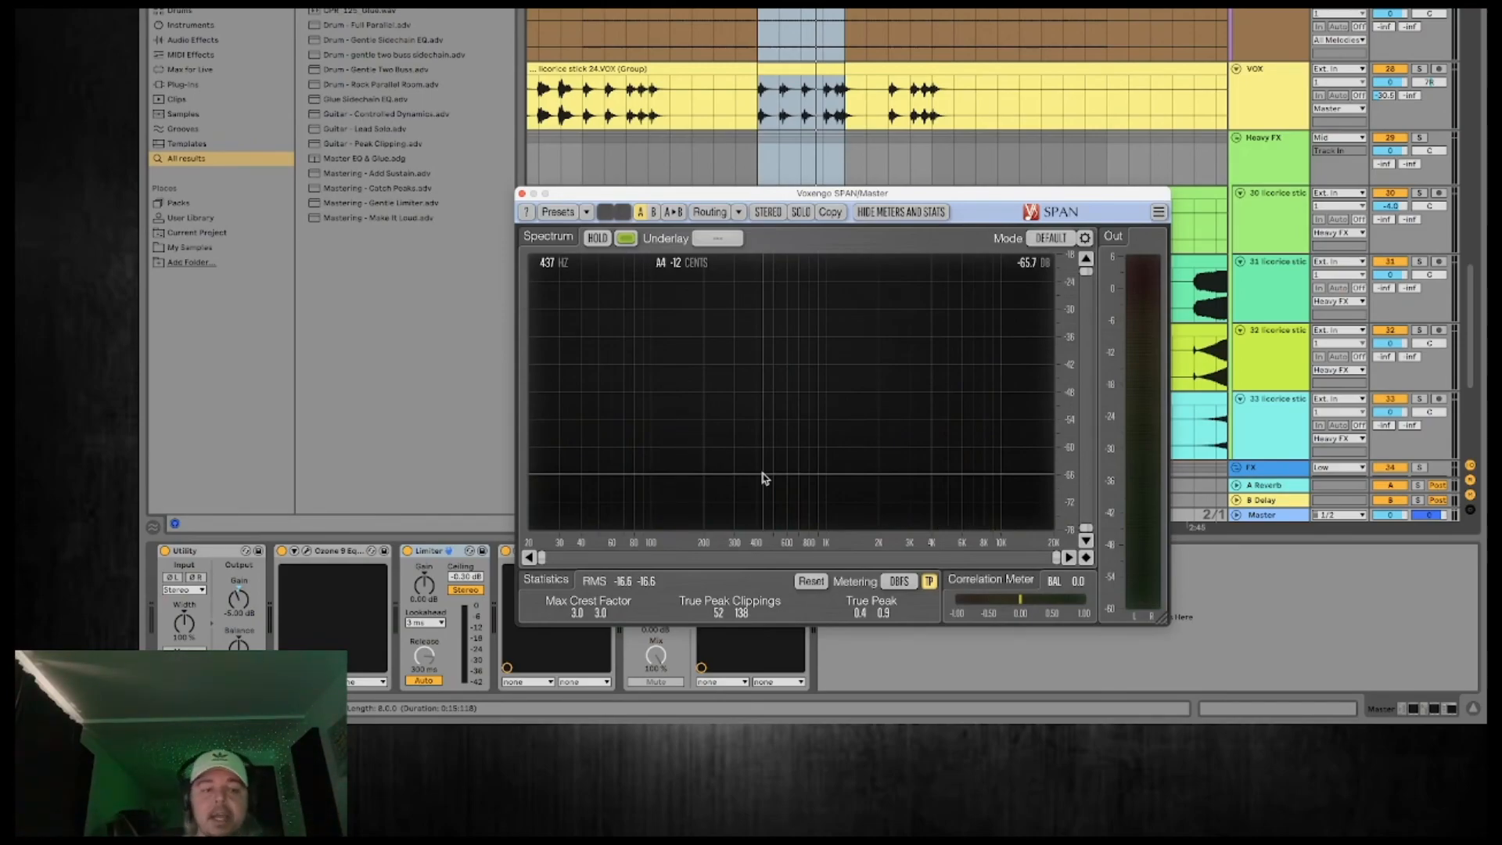
# Set the Master Utility's gain to -2 dB and recheck the drop's levels in SPAN with its statistics reset.
pyautogui.click(219, 554)
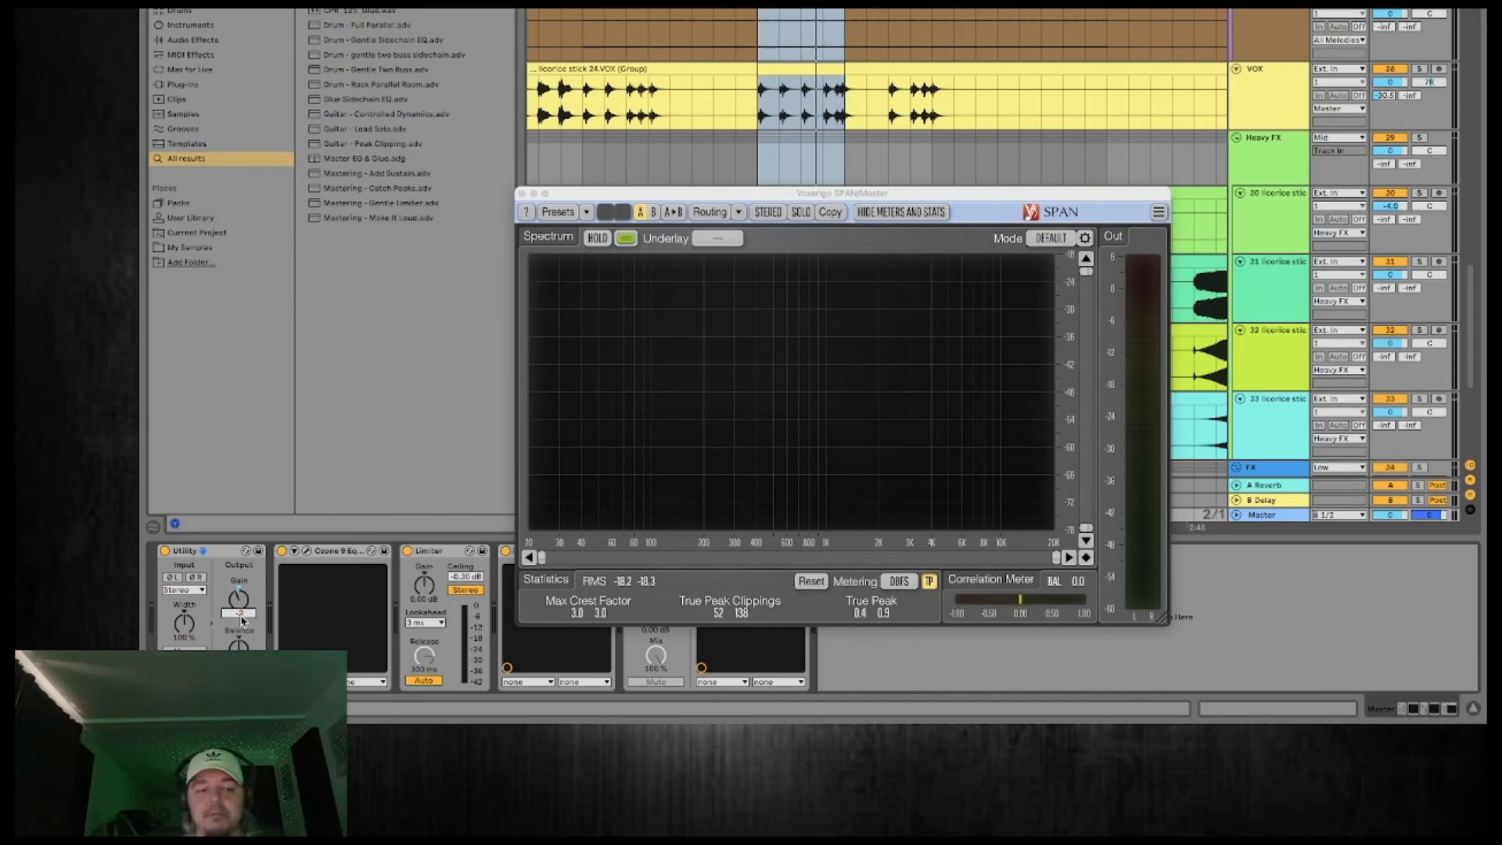
pyautogui.press('space')
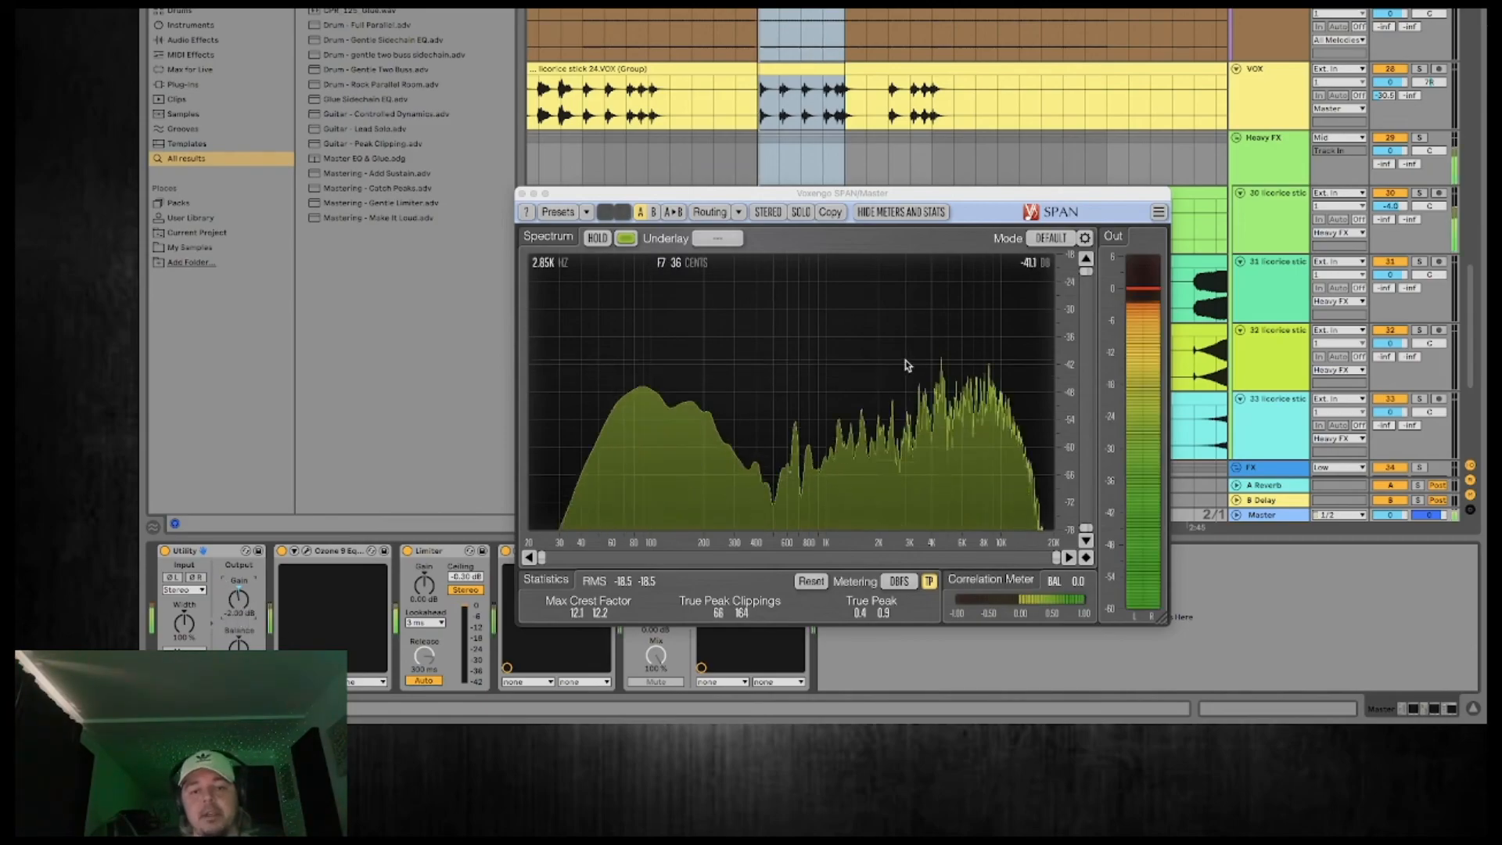
pyautogui.click(810, 583)
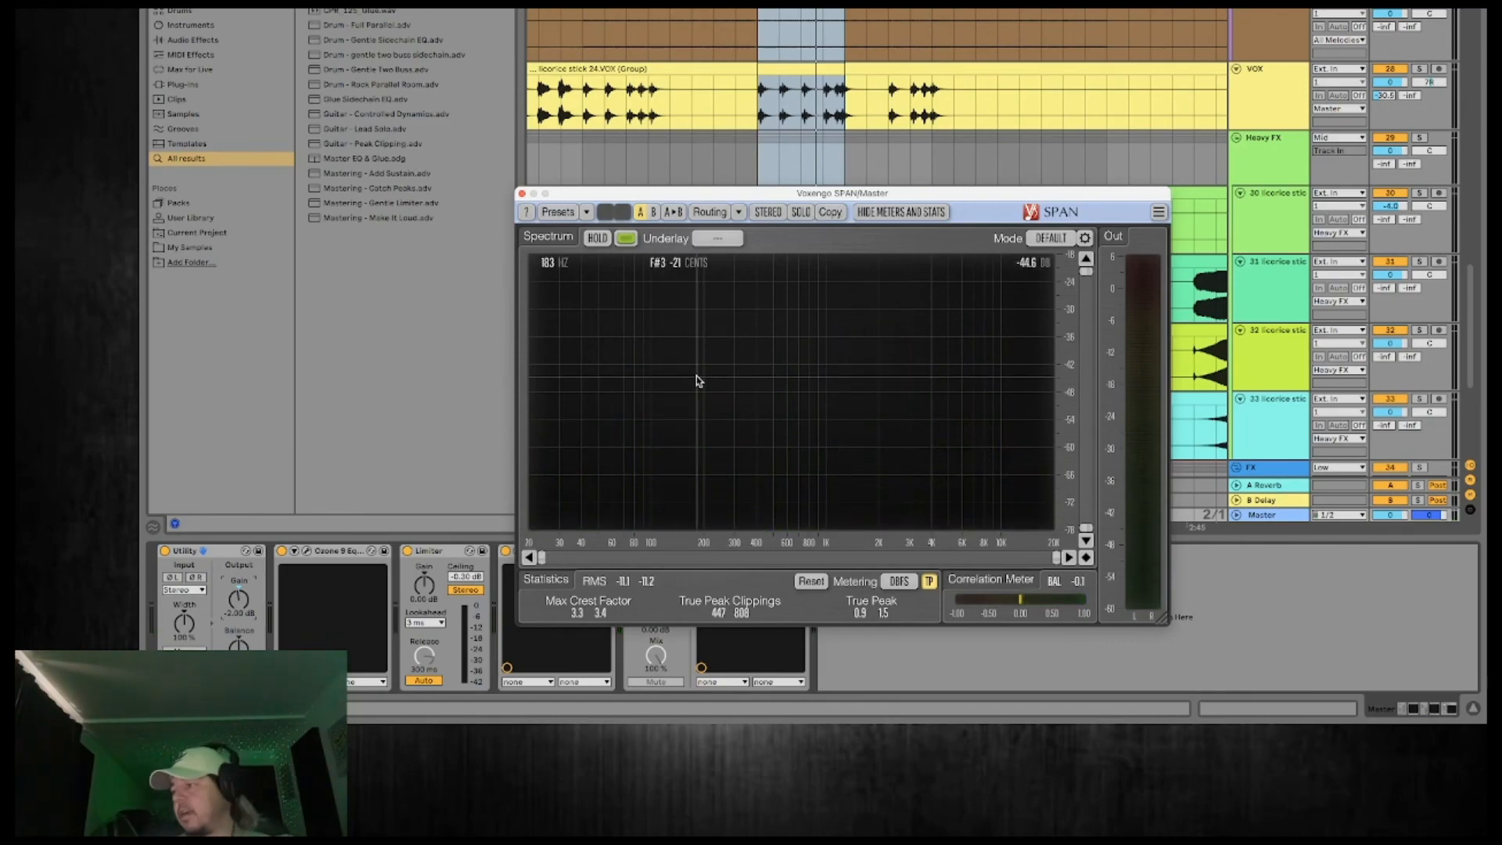
pyautogui.click(523, 195)
# Solo the REFF reference track, play its 1:30 drop and examine its spectrum and RMS level in SPAN.
pyautogui.scroll(10, 984, 228)
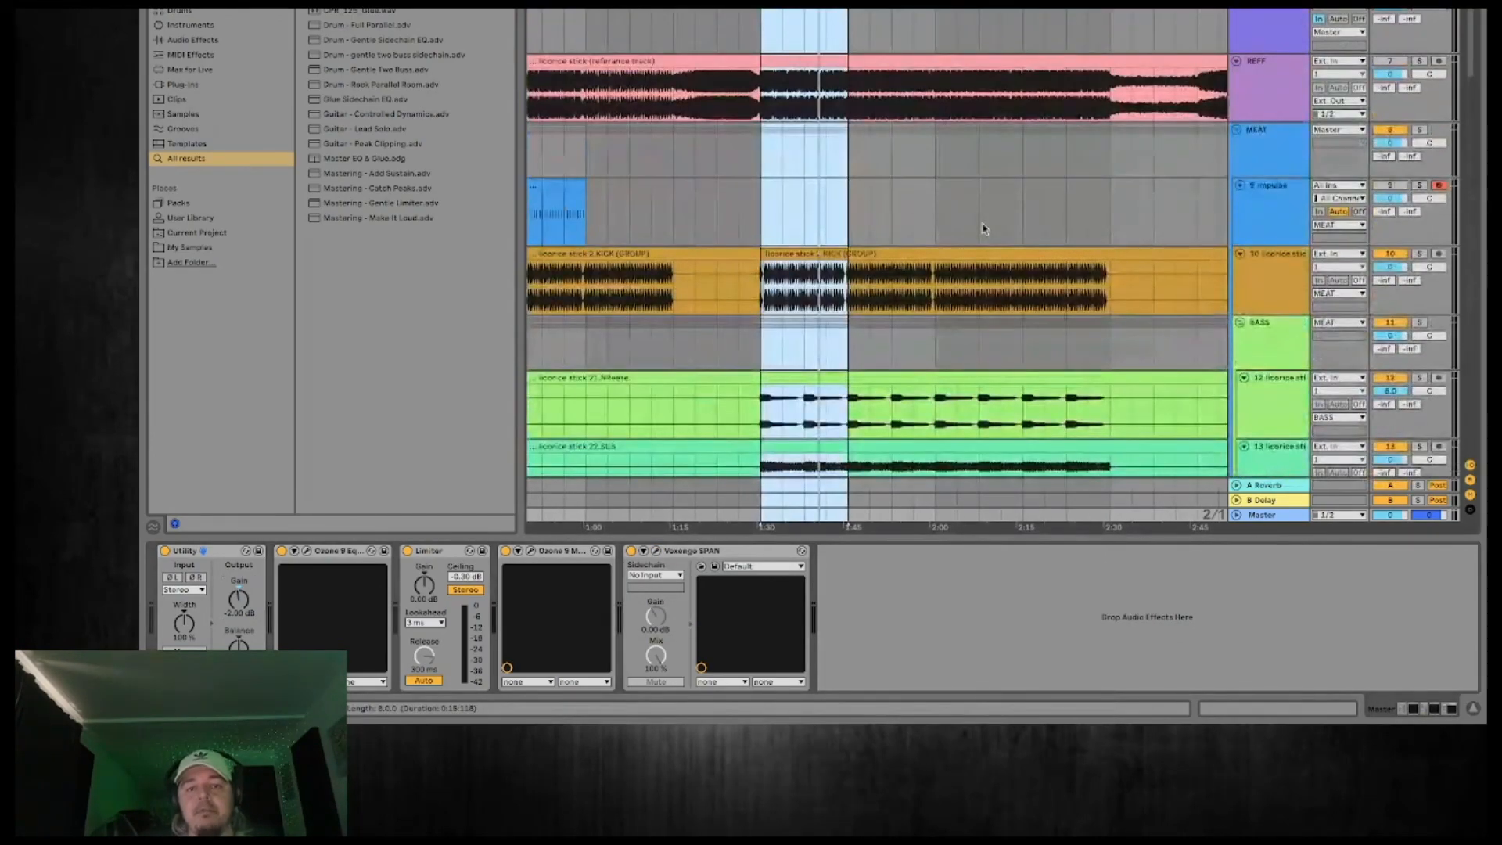
pyautogui.click(1268, 93)
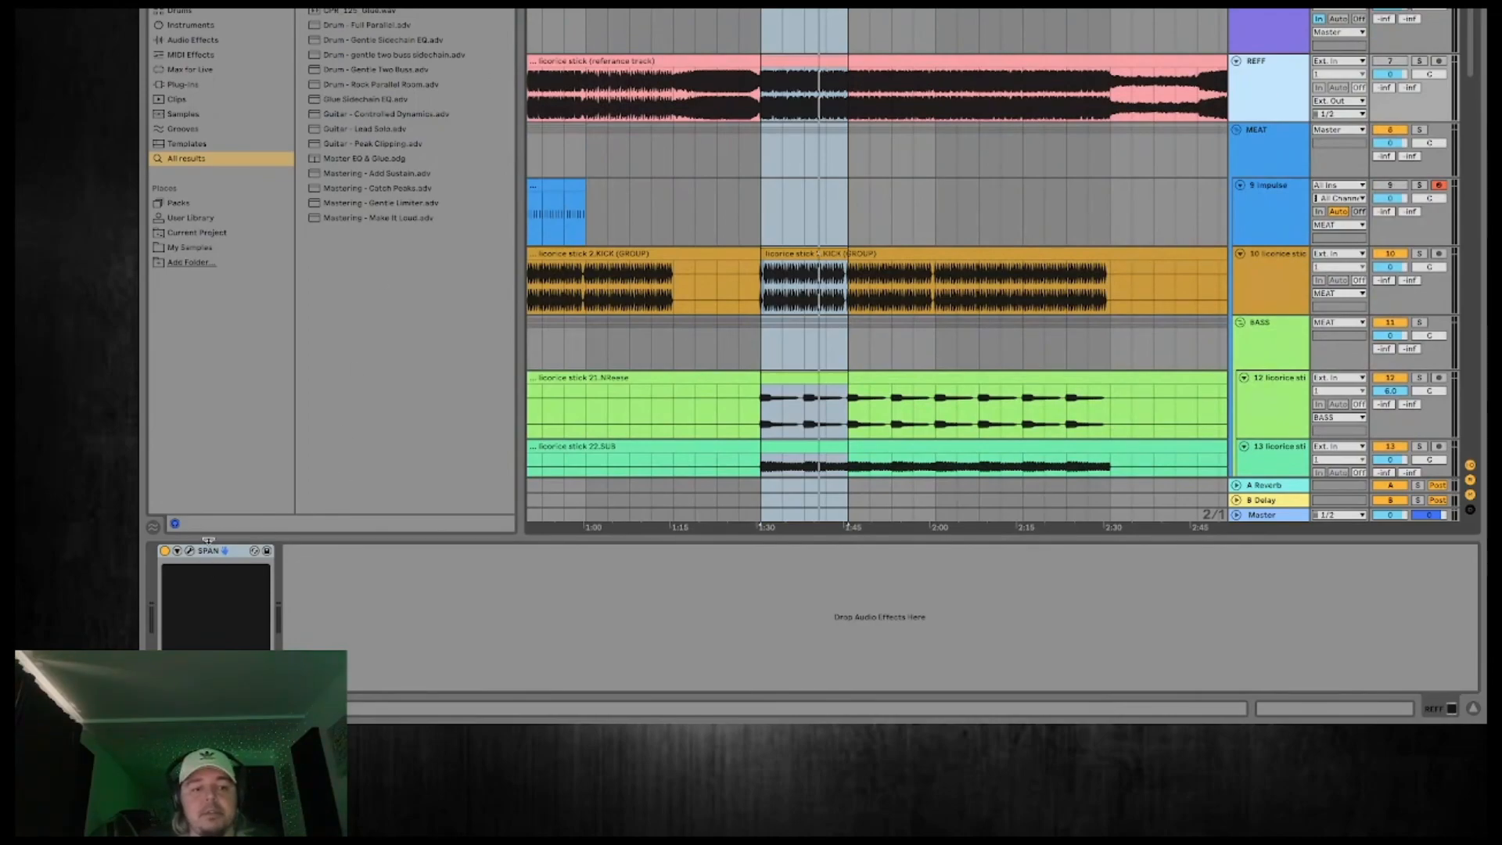
pyautogui.click(1418, 61)
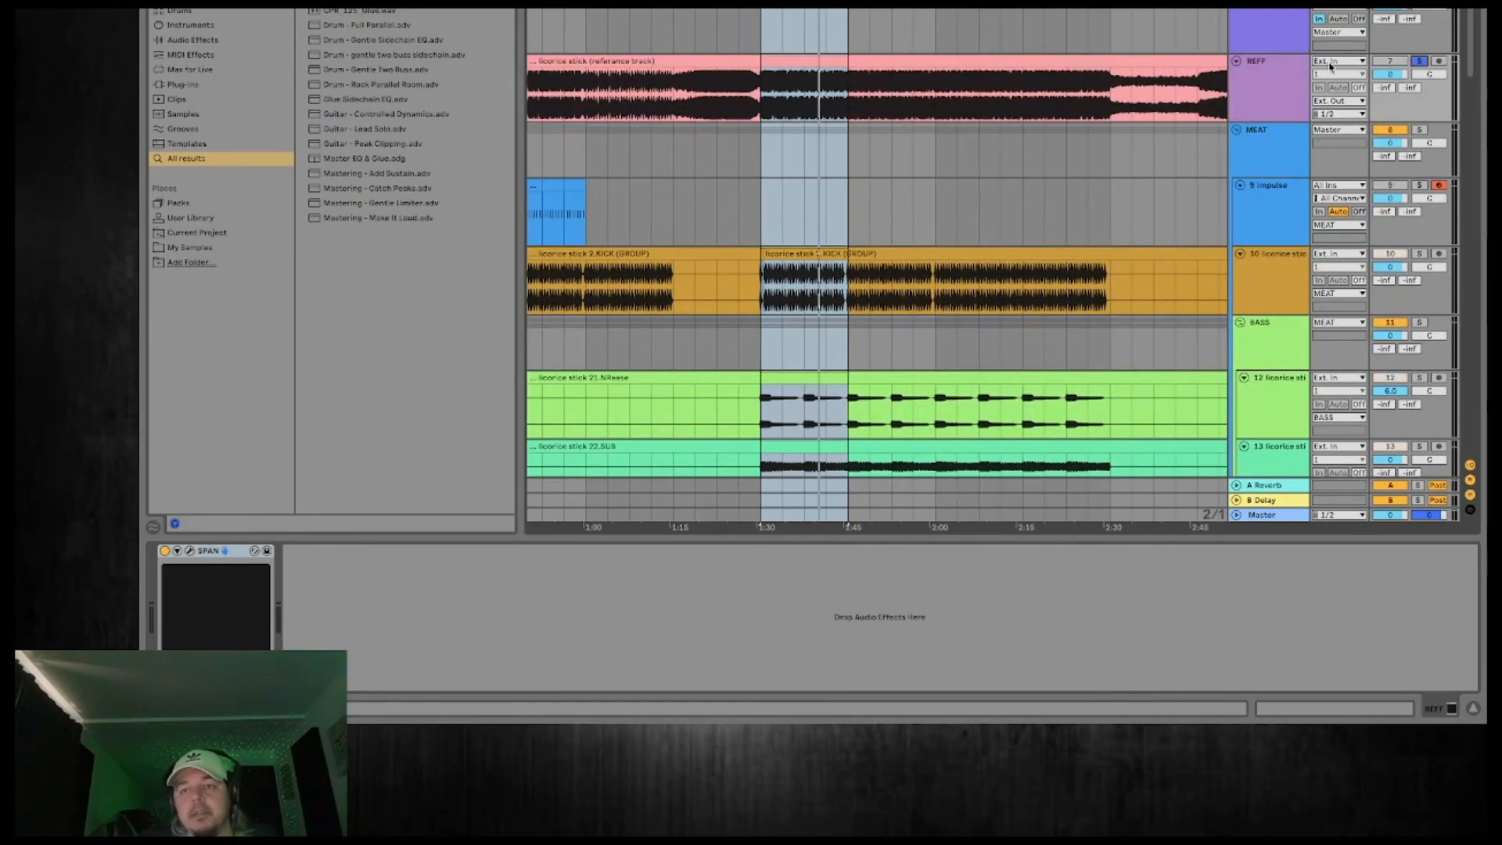
pyautogui.click(1270, 91)
pyautogui.click(804, 4)
pyautogui.press('space')
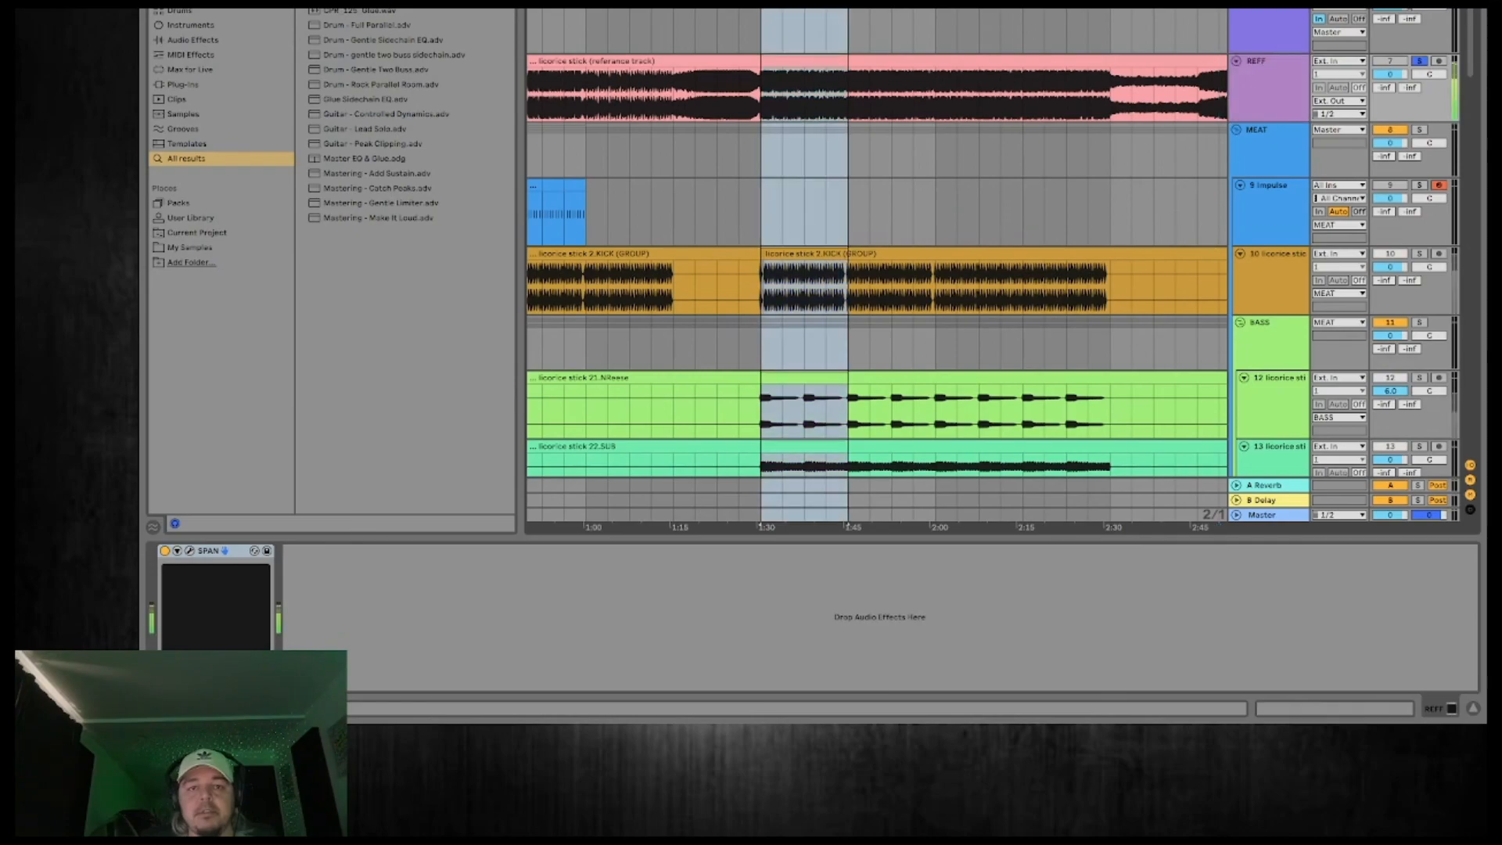
pyautogui.click(190, 552)
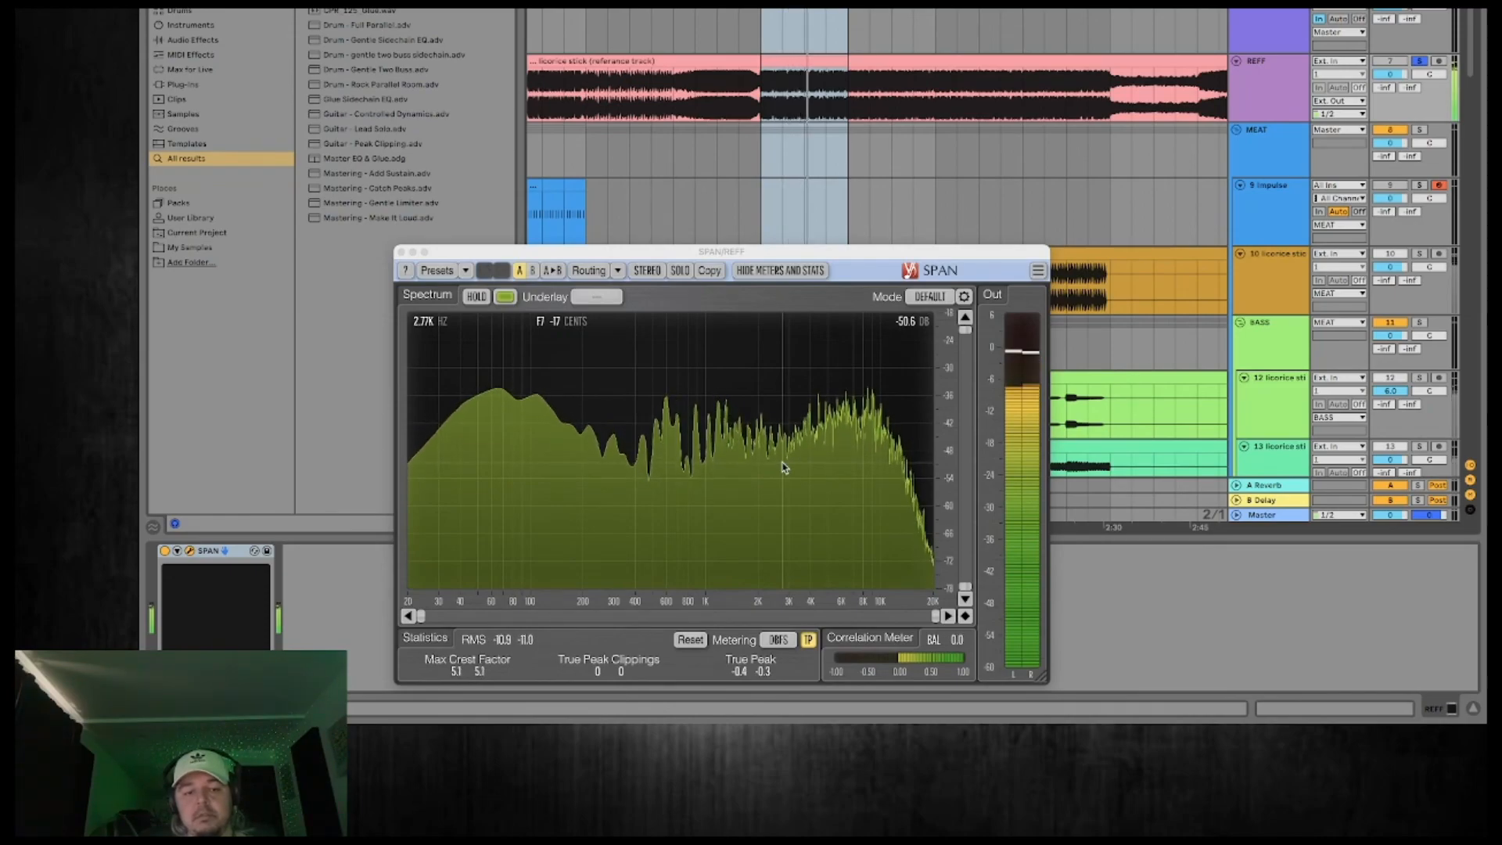
pyautogui.press('space')
pyautogui.click(839, 215)
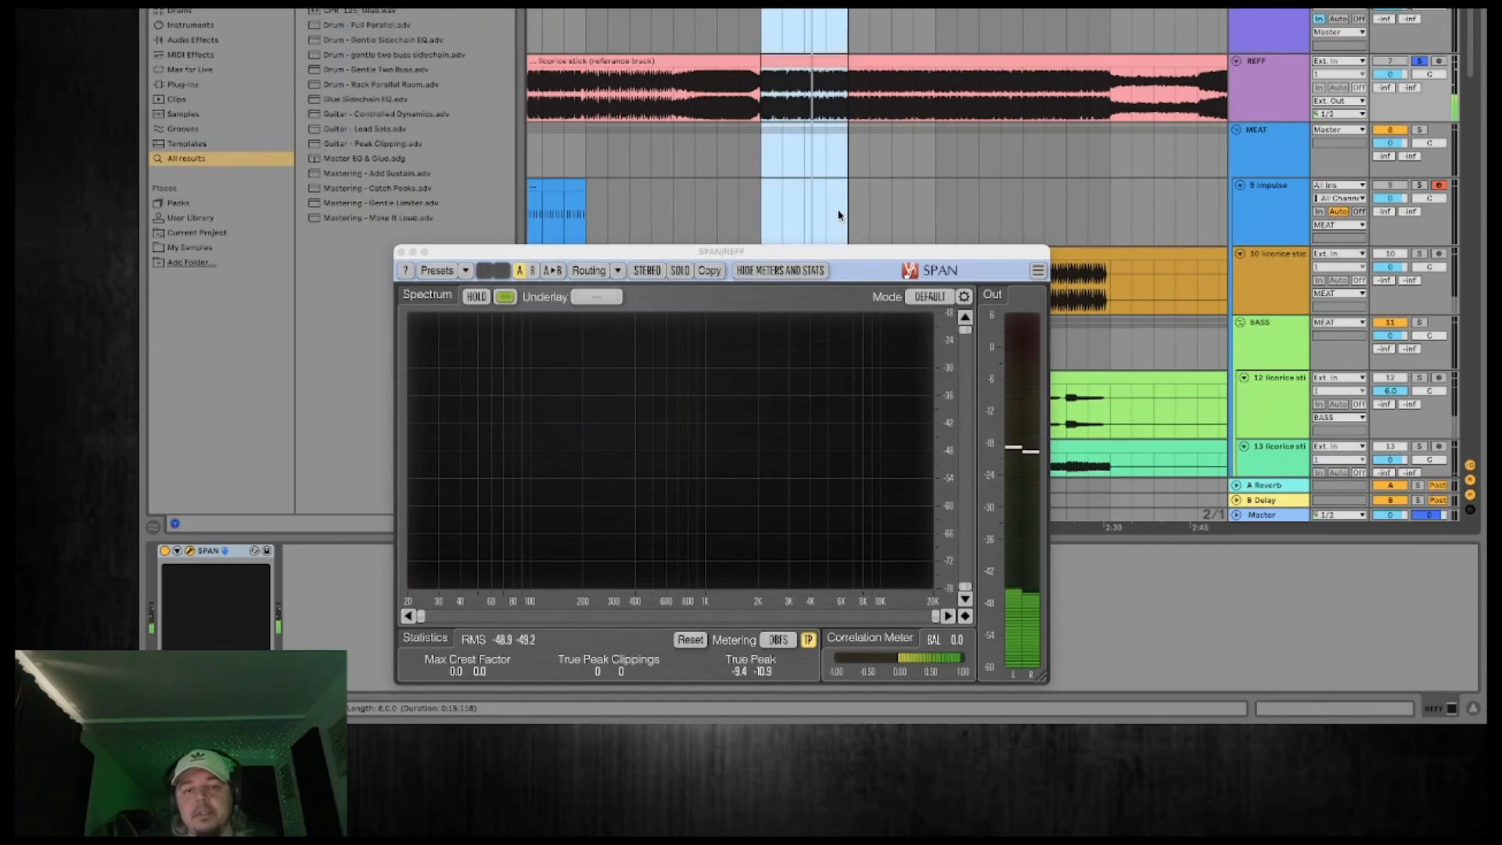